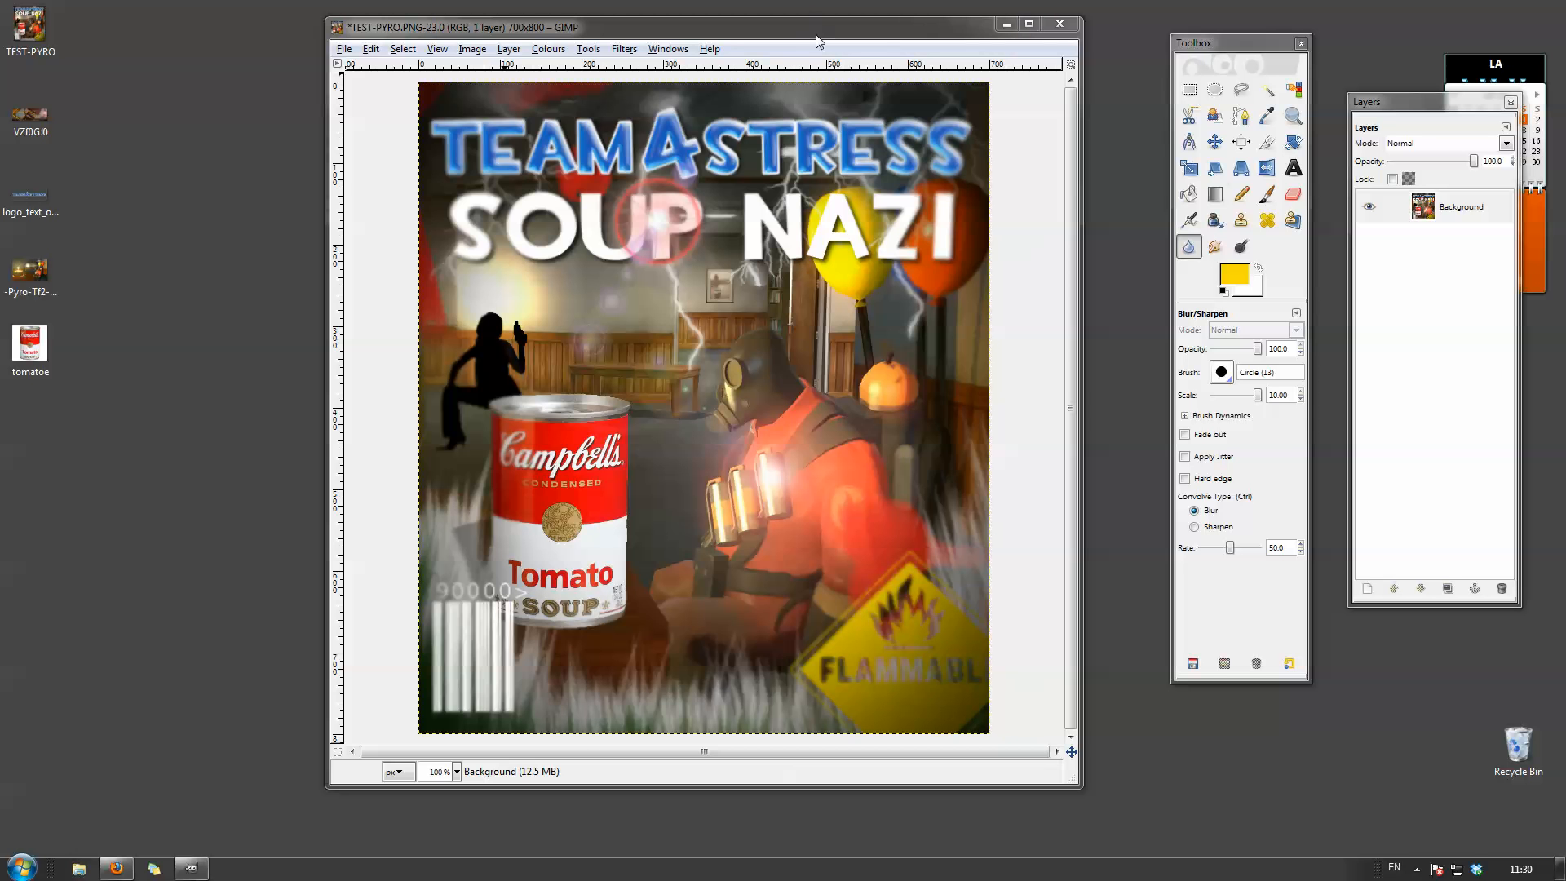
Reposition the TEST-PYRO image window and close the image without saving its changes.
left_click_drag(816, 37, 701, 36)
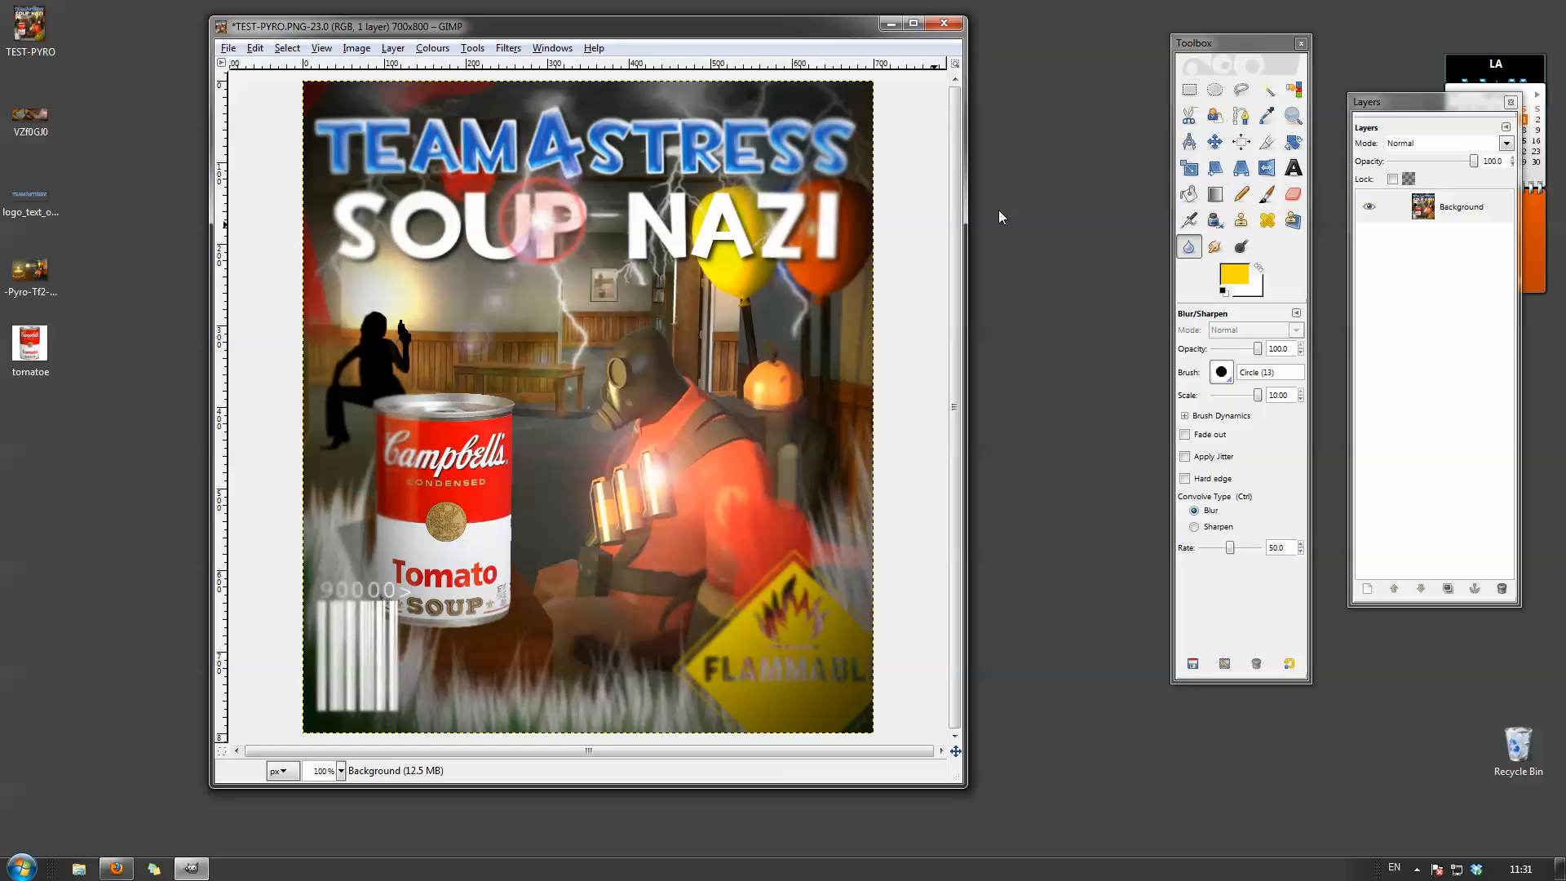
left_click_drag(624, 34, 686, 36)
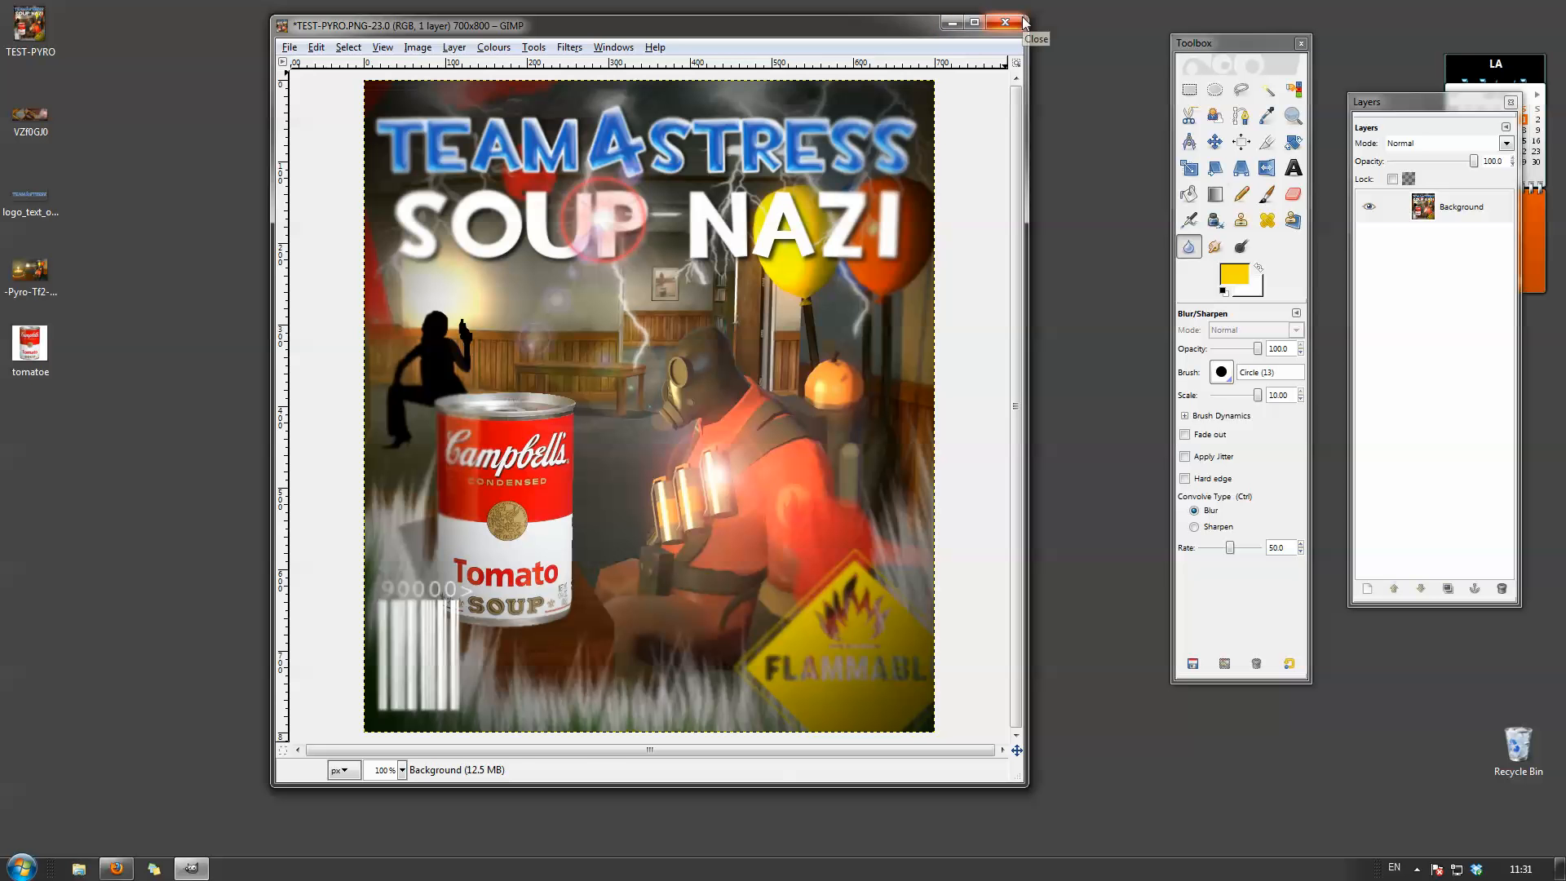
left_click(1008, 22)
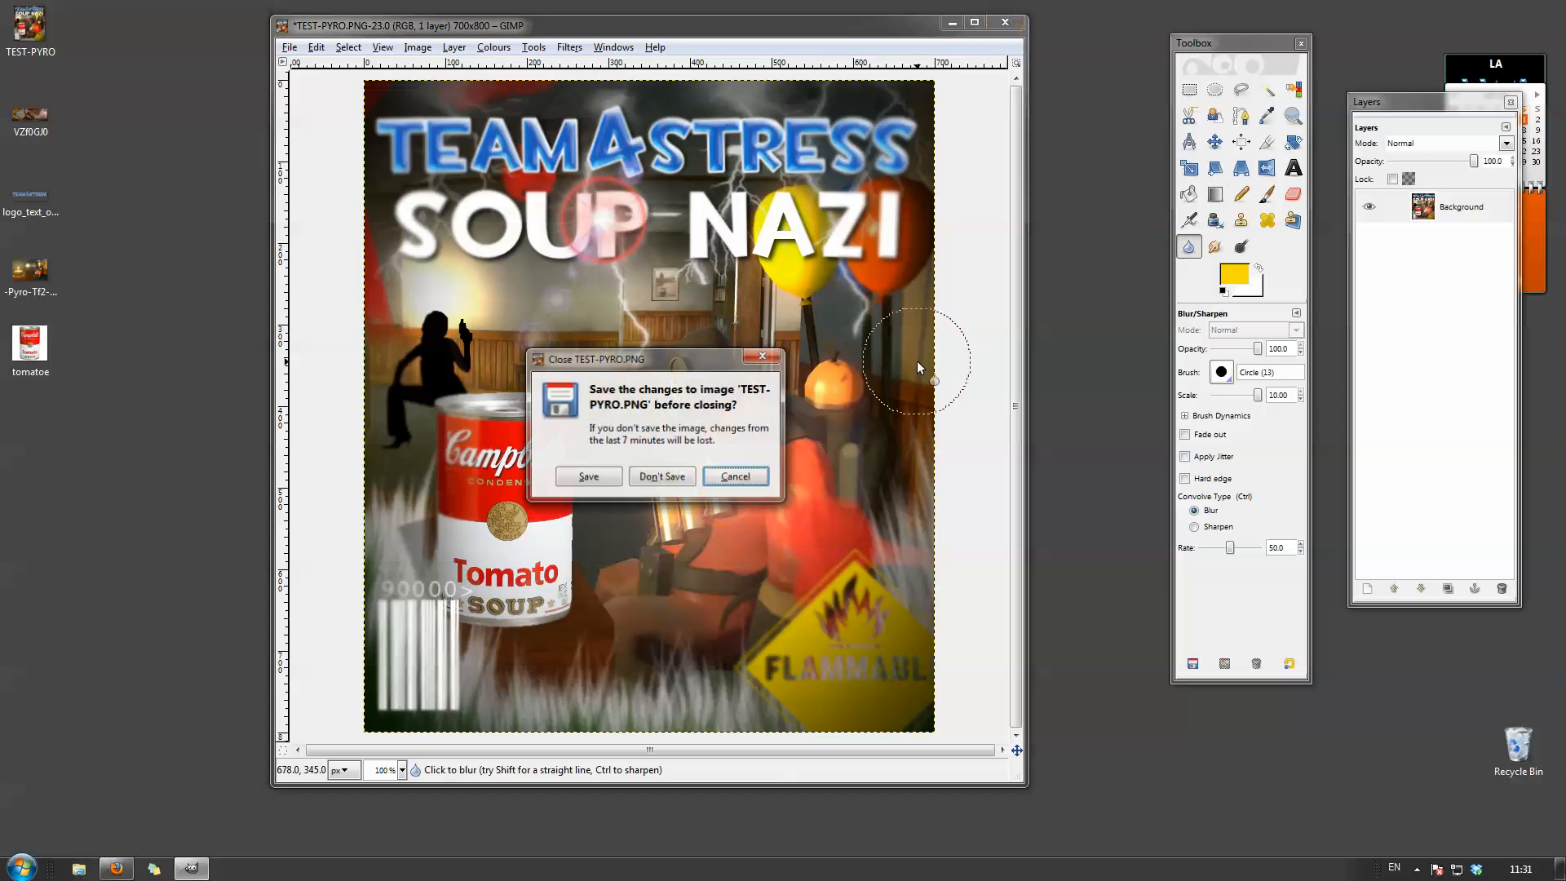
left_click(662, 477)
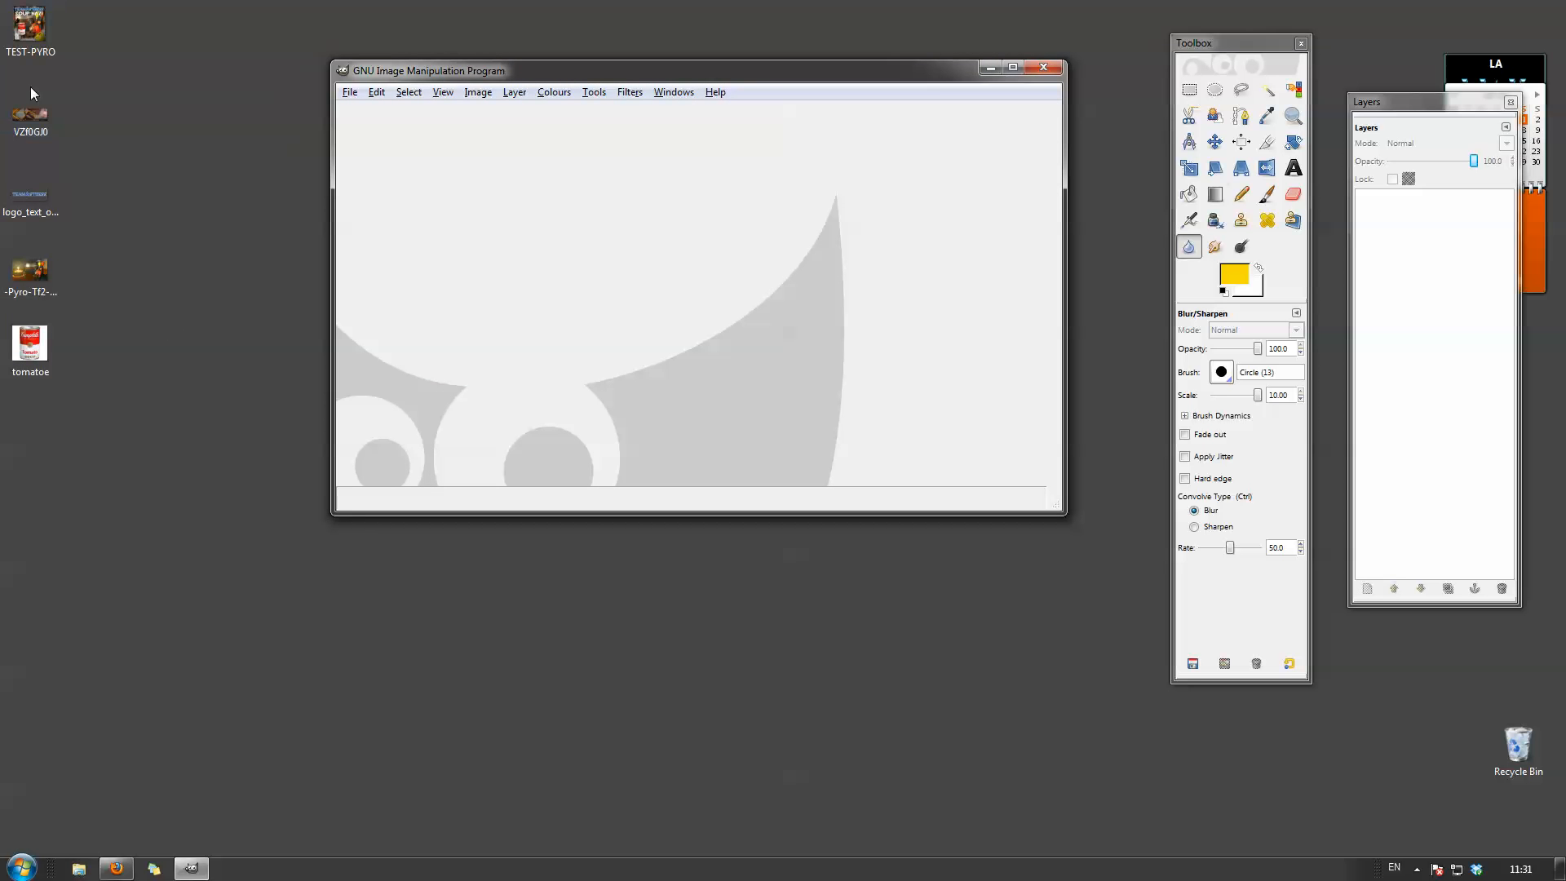
Open the TEST-PYRO image from the desktop in GIMP to view it, and close it again.
left_click_drag(30, 29, 681, 244)
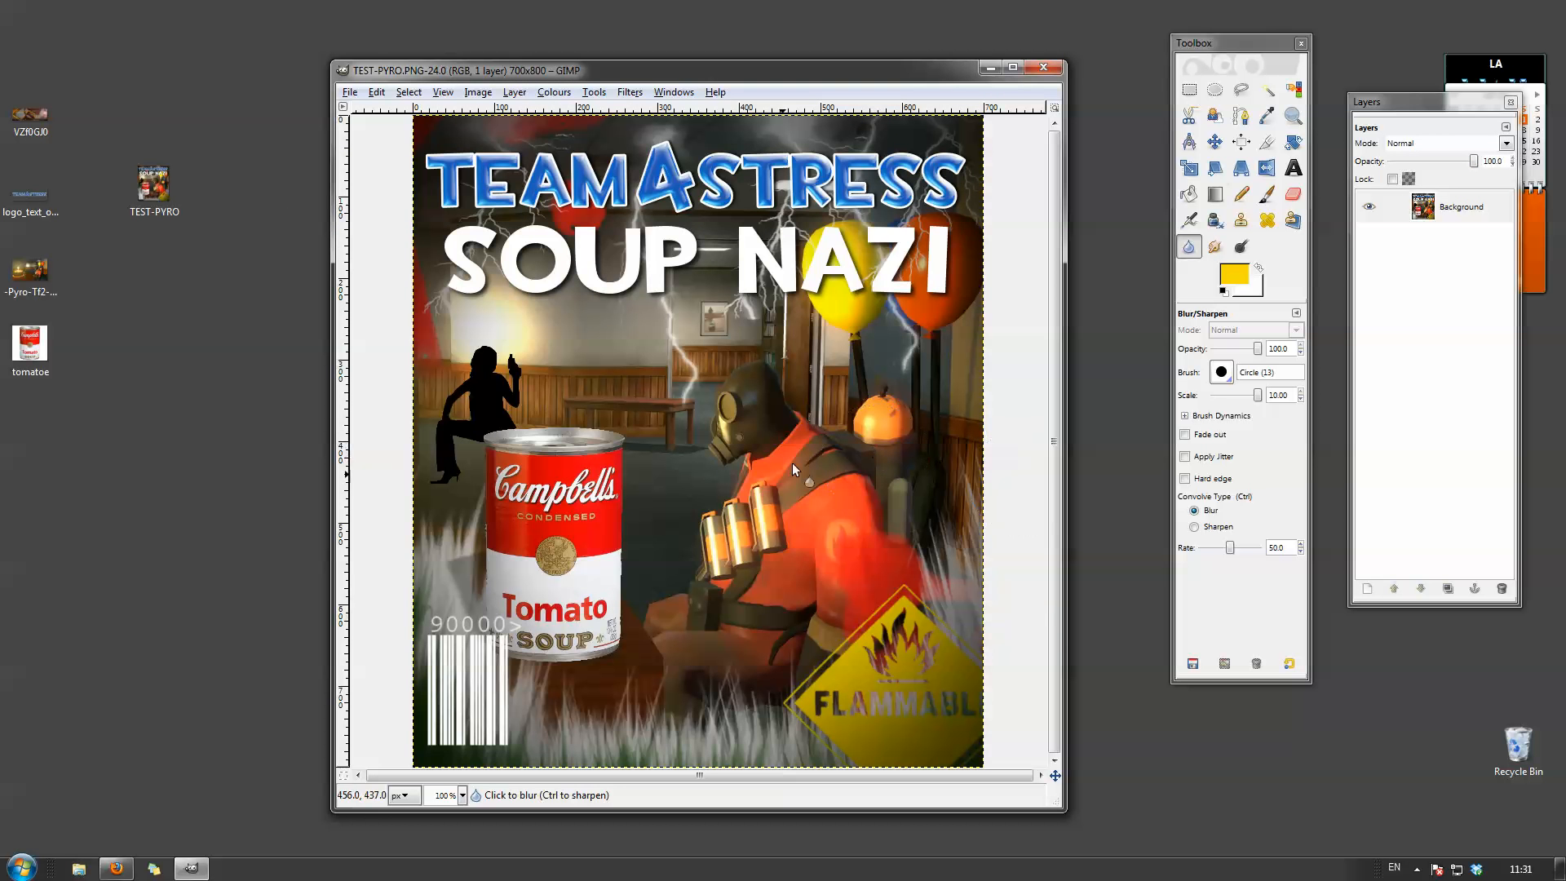
left_click(1042, 68)
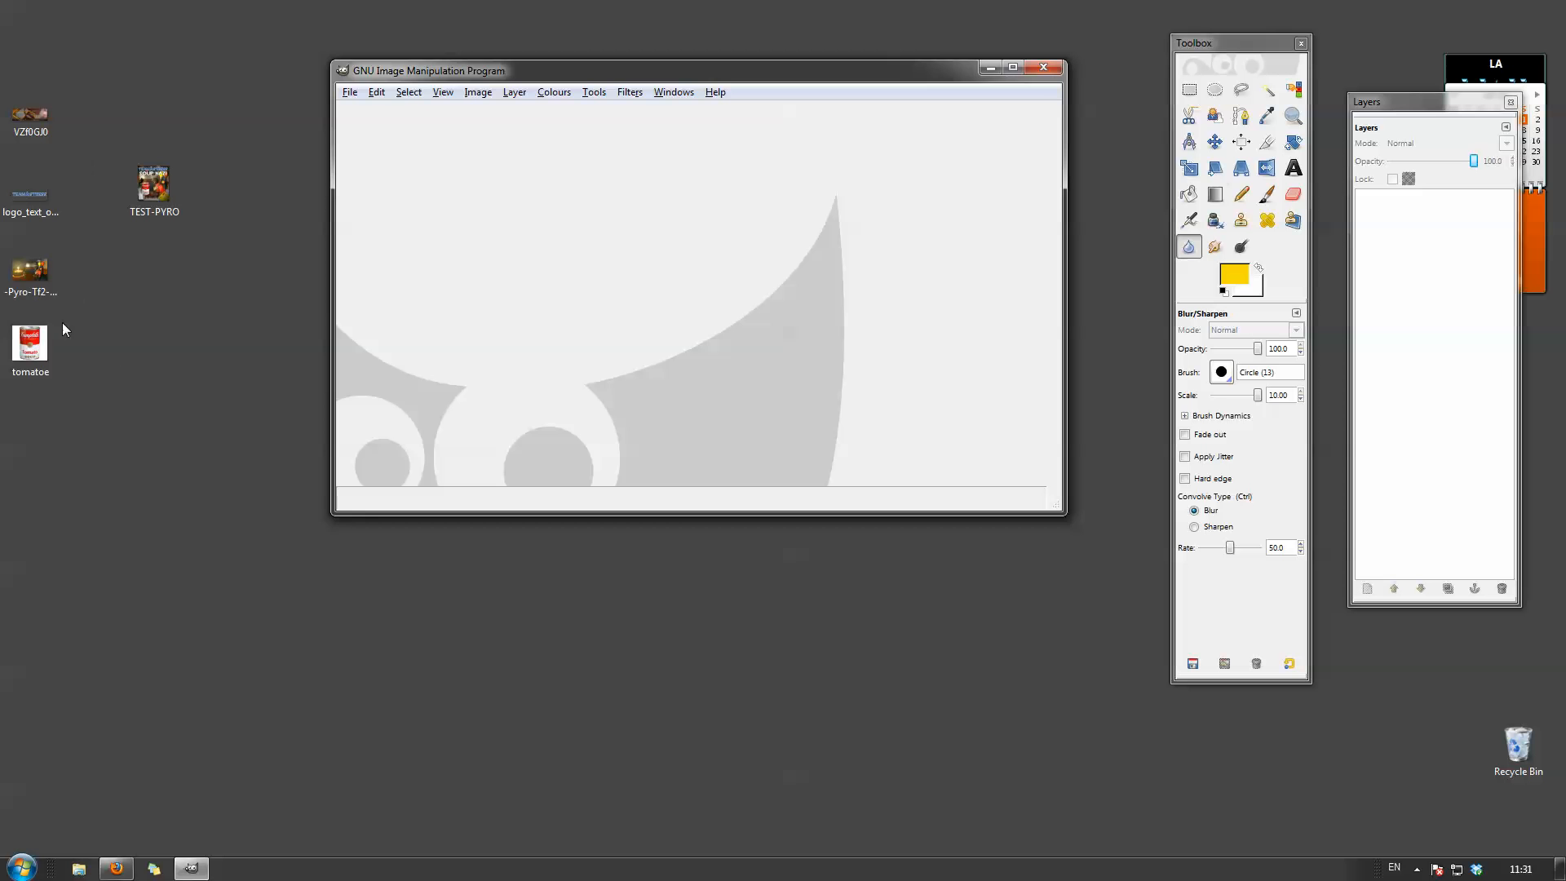
Open the logo_text_only image from the desktop, converting it to the RGB working space, view it and close it again.
left_click_drag(29, 193, 815, 237)
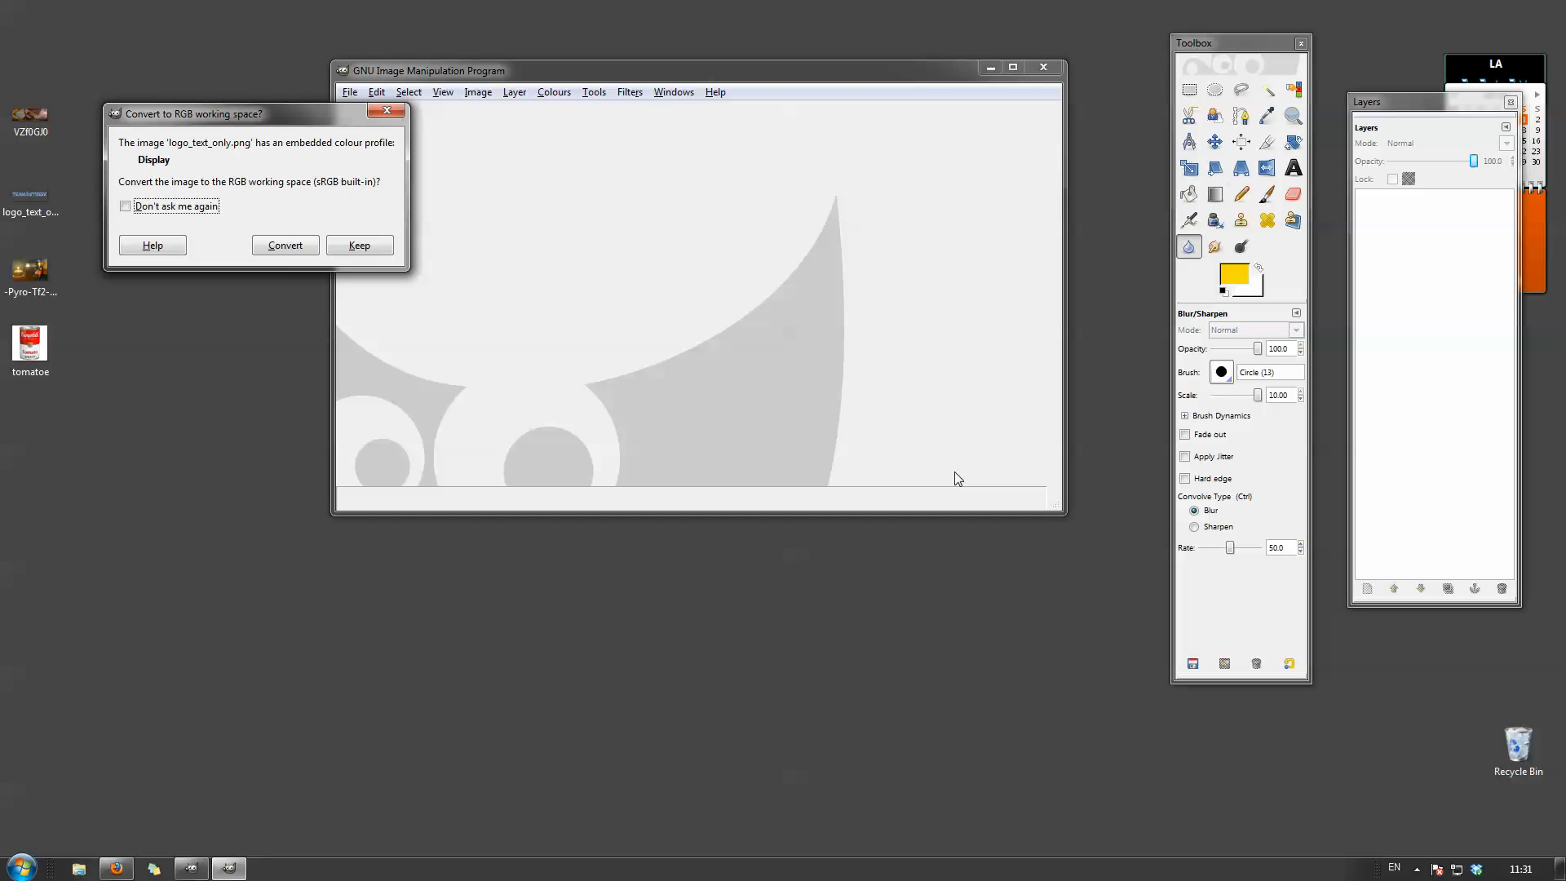
left_click(276, 249)
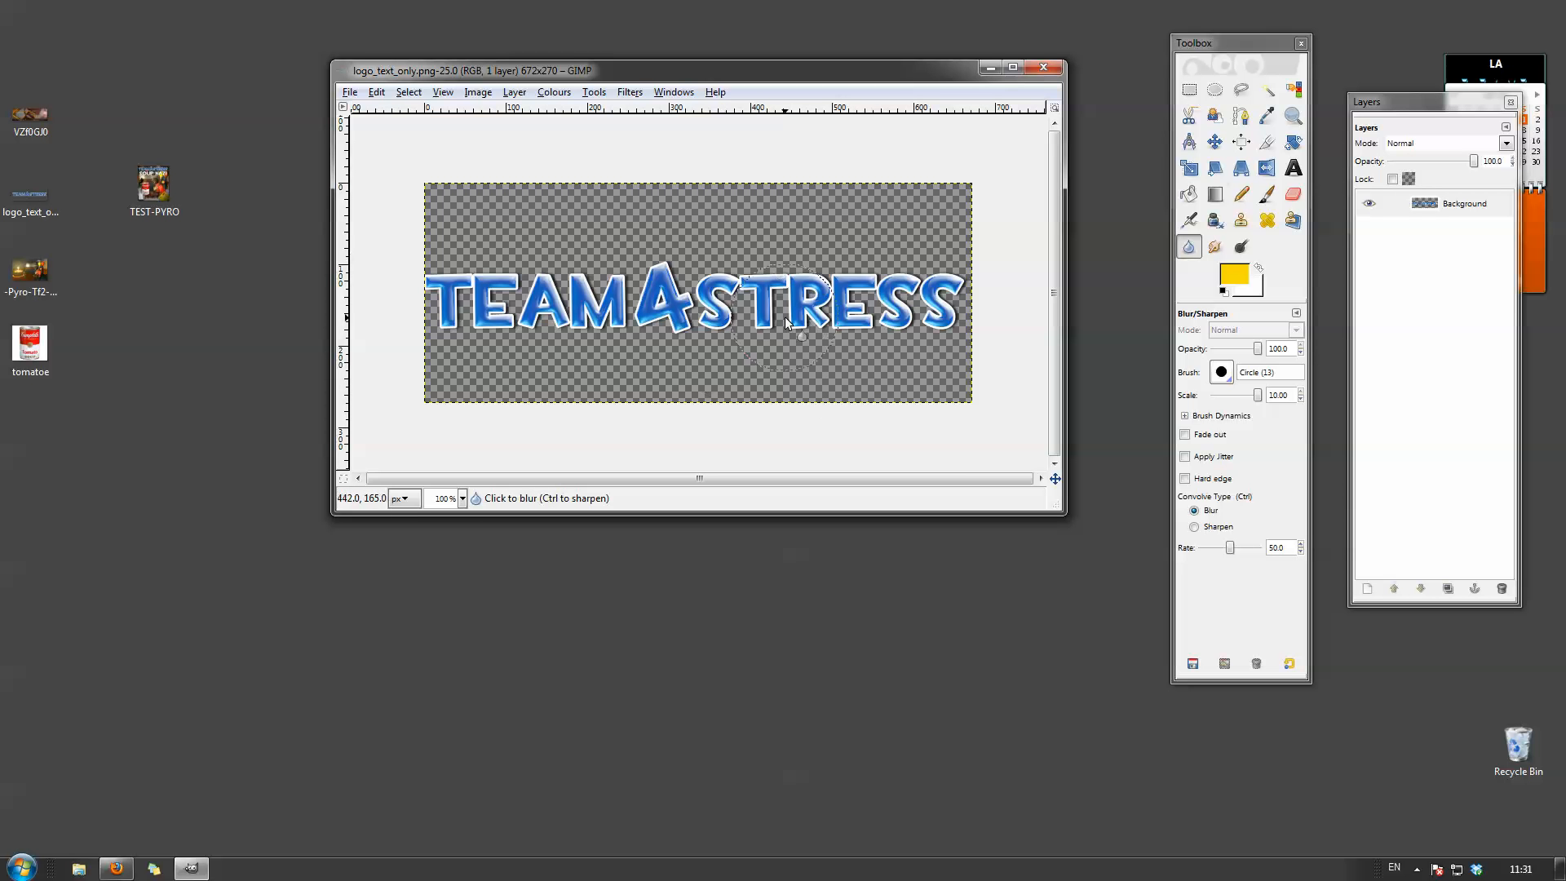
left_click(1048, 67)
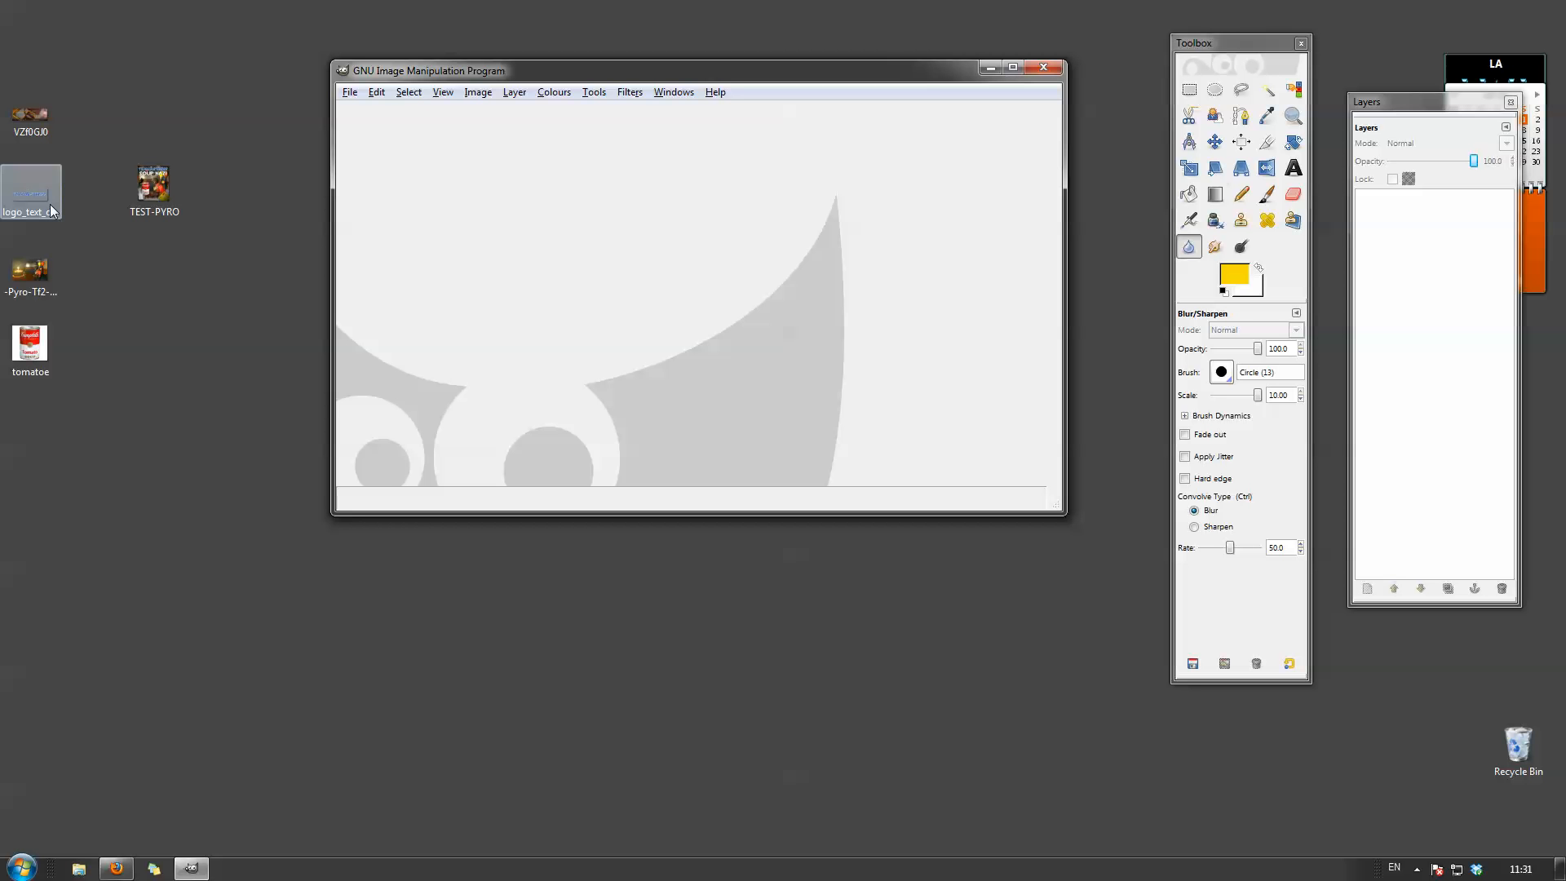
Switch to Firefox, copy the Donate for Perks image from the forum home page to the desktop and open it in GIMP.
left_click(117, 868)
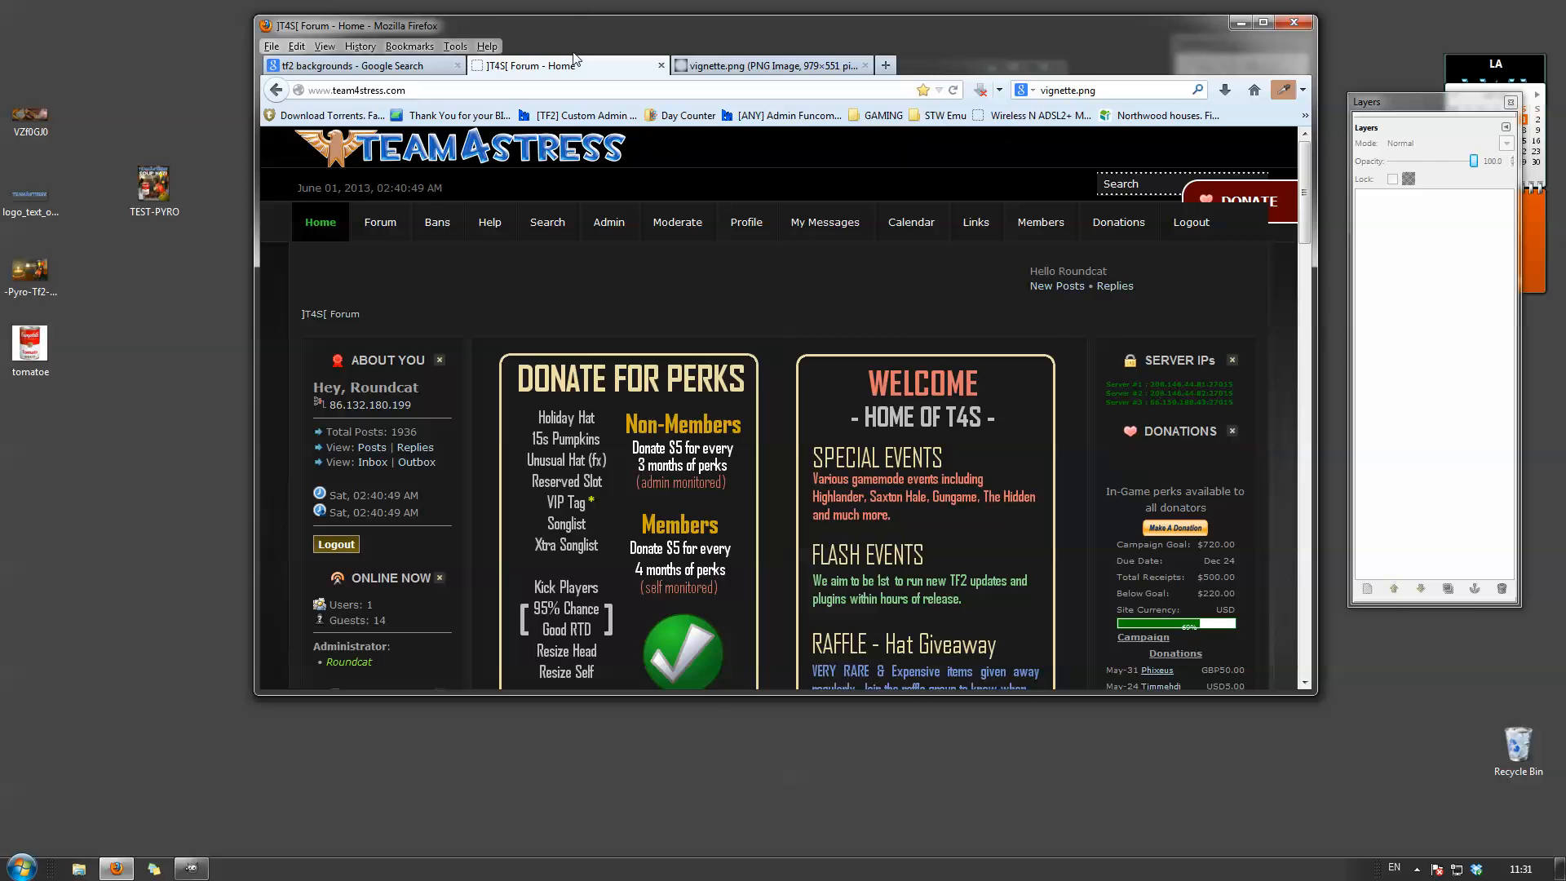
left_click_drag(586, 26, 750, 60)
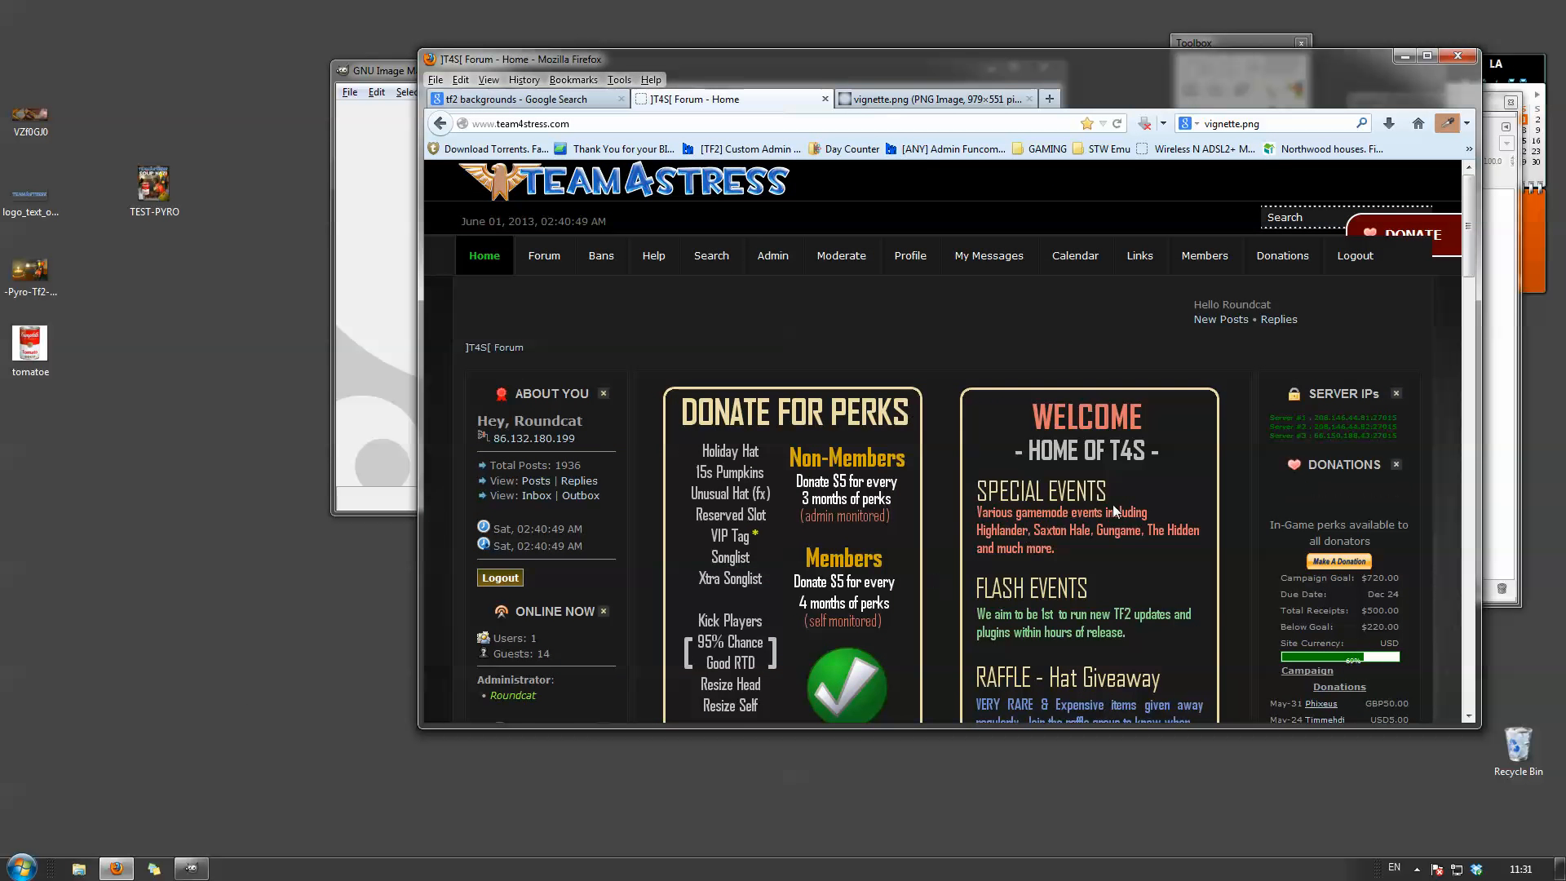
scroll(1060, 510, "down", 5)
left_click_drag(845, 511, 688, 274)
left_click(389, 75)
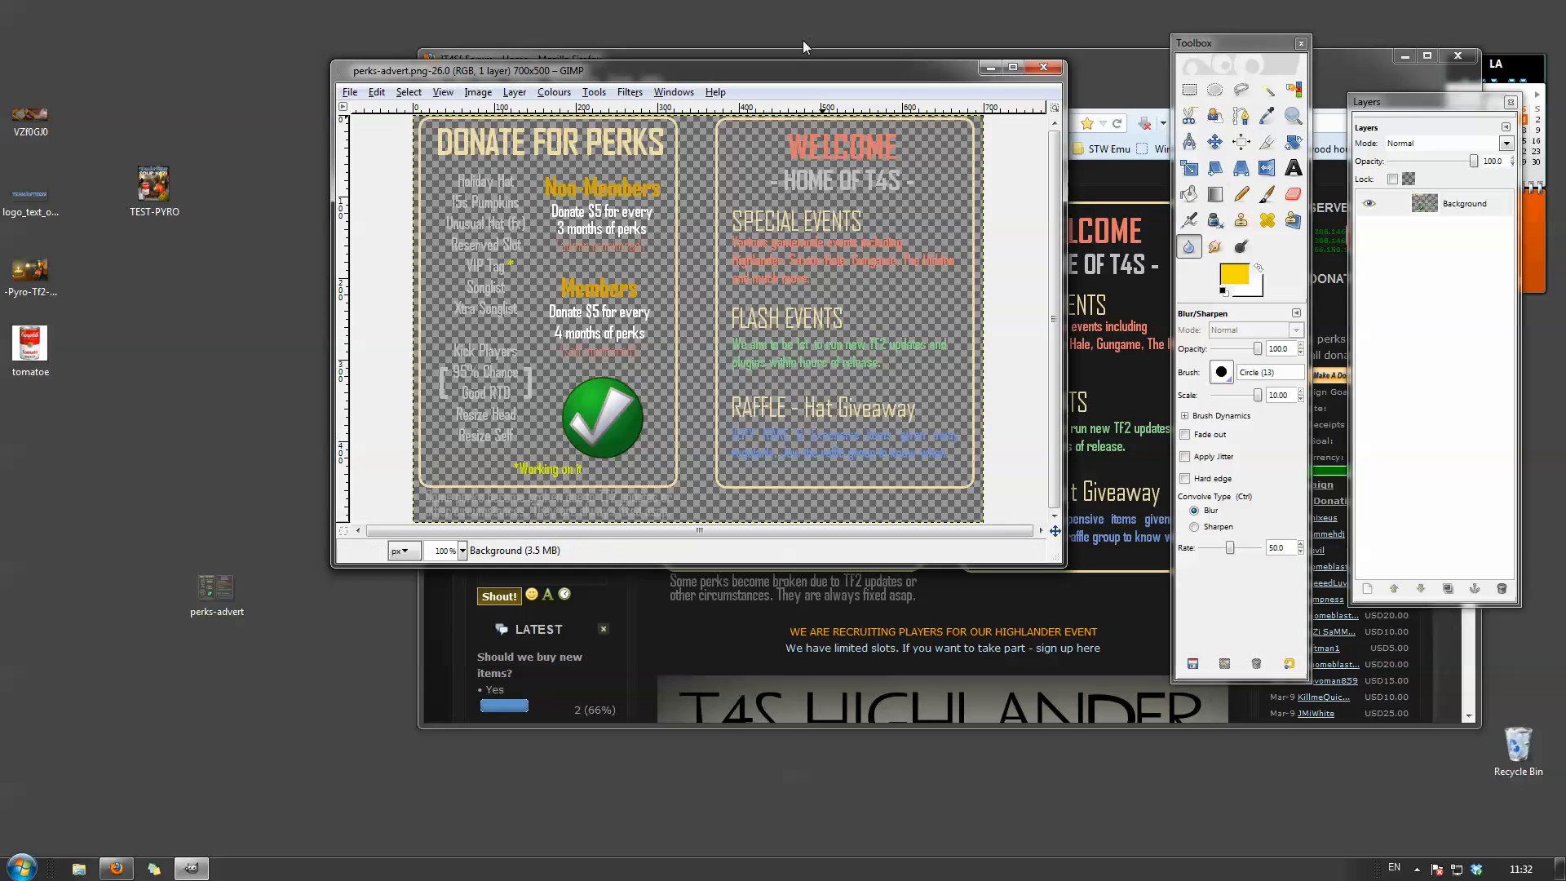
Close the perks-advert image and move the empty GIMP window aside.
left_click_drag(808, 72, 0, 71)
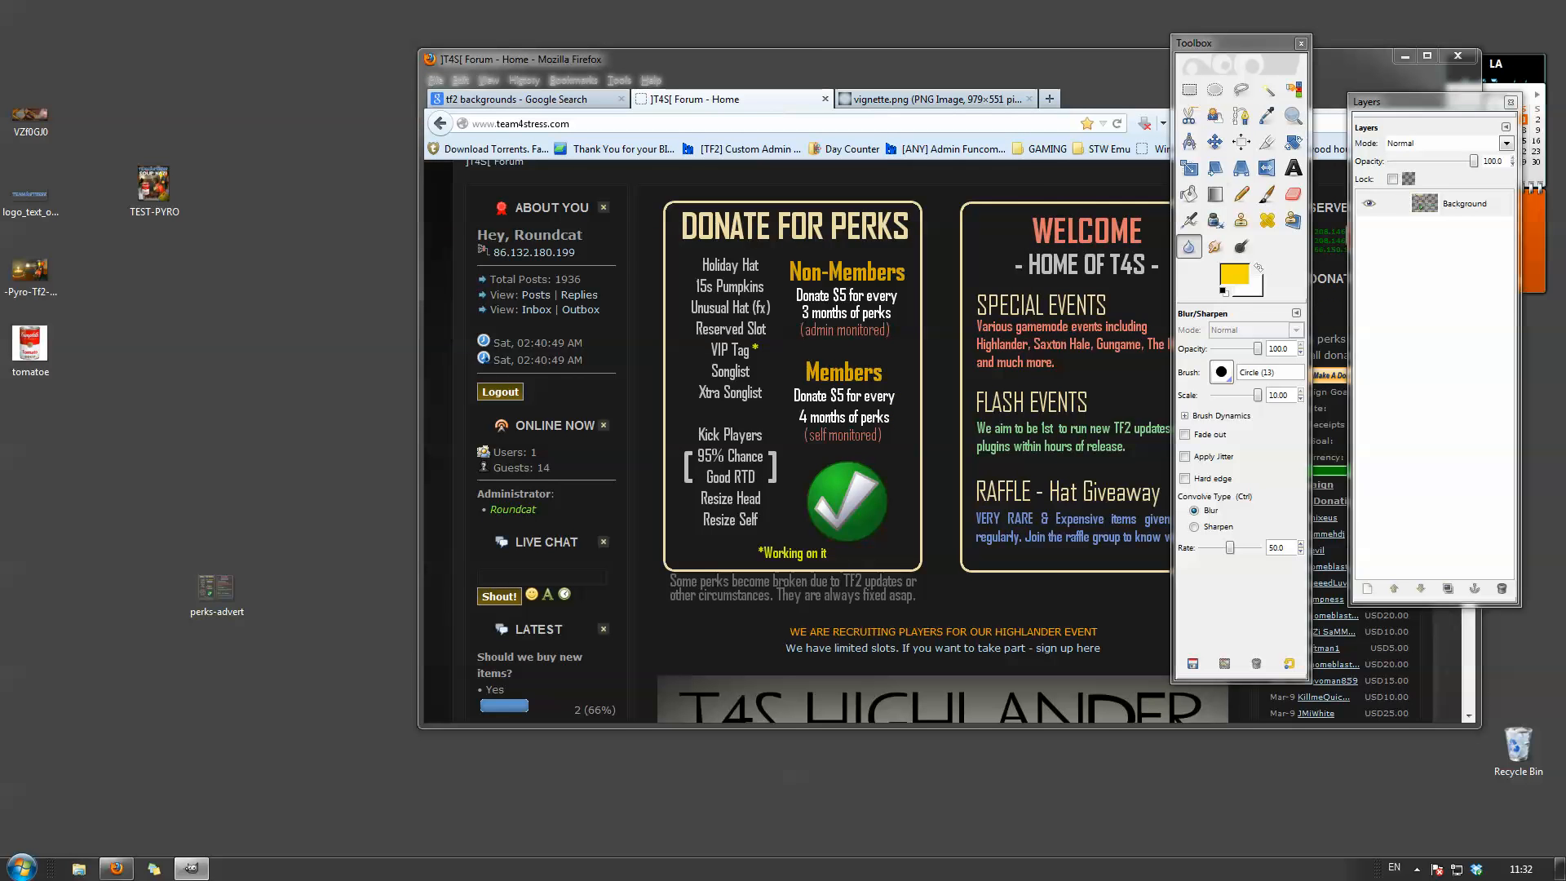
key("ctrl+w")
left_click_drag(365, 114, 767, 97)
Show the PL_ORANGE_BASEMENT_1_T4S banner on the forum page and delete the old VZf0GJ0 image from the desktop.
mouse_move(1014, 51)
left_mouse_down()
mouse_move(1085, 56)
mouse_move(988, 56)
left_mouse_up()
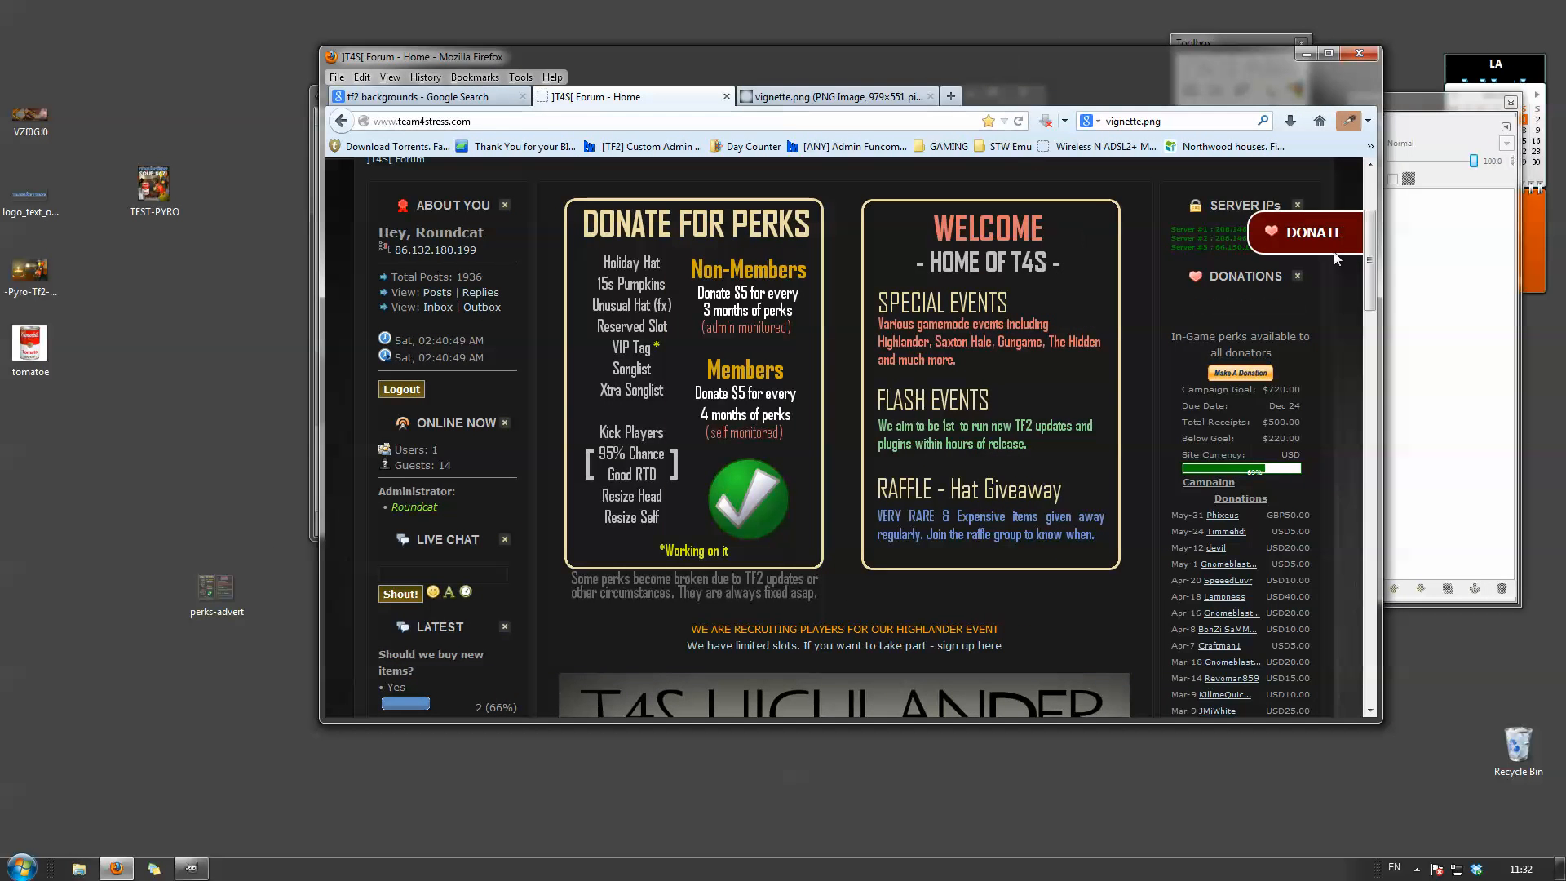
left_click_drag(1372, 239, 1330, 451)
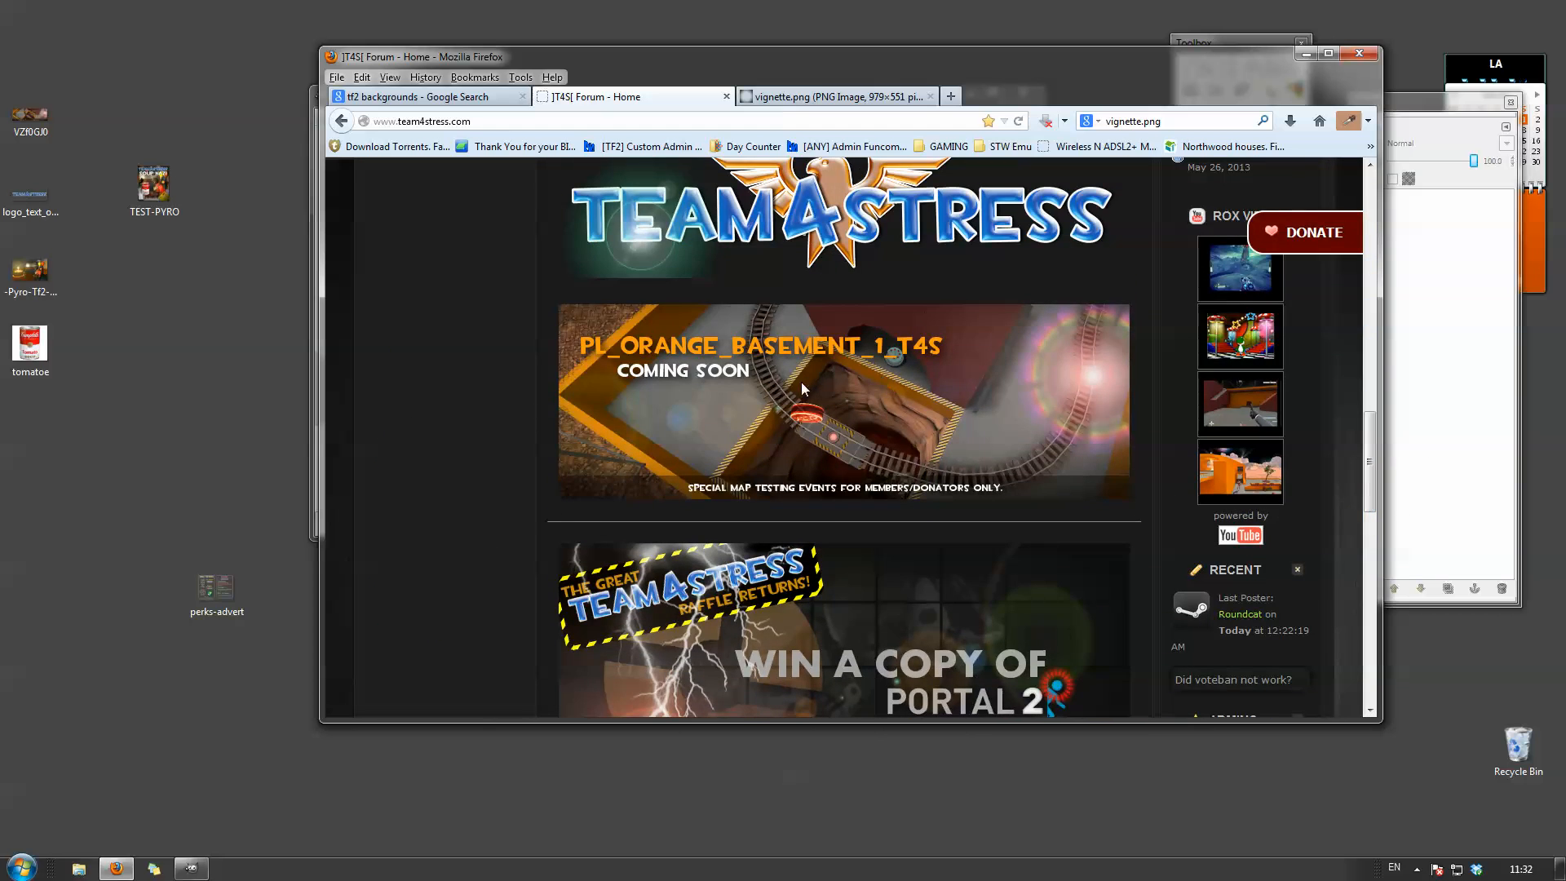
right_click(40, 124)
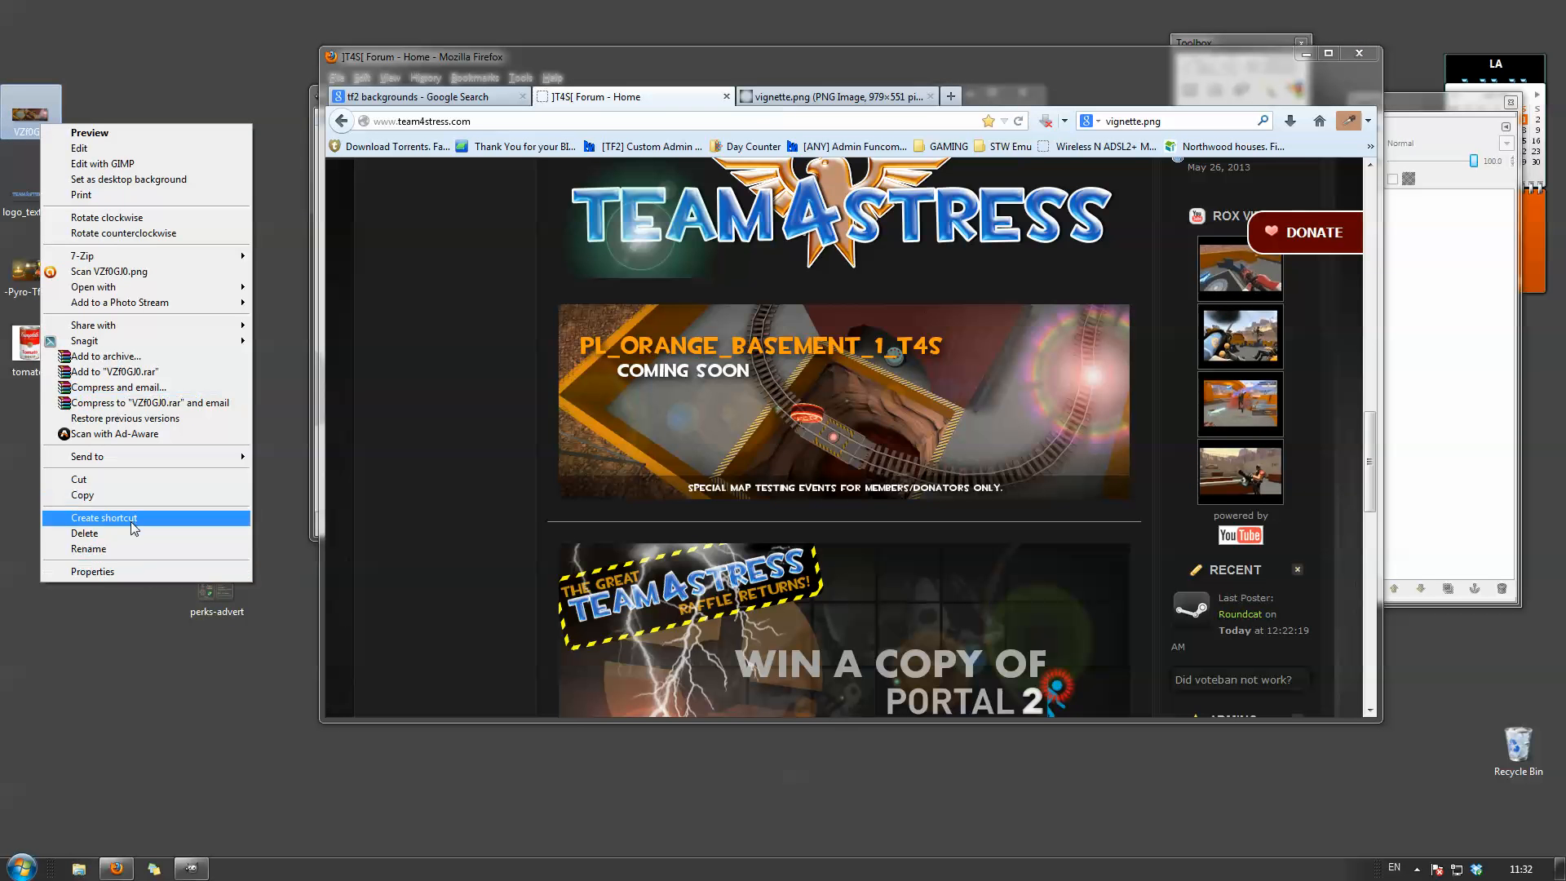
left_click(82, 532)
left_click(848, 477)
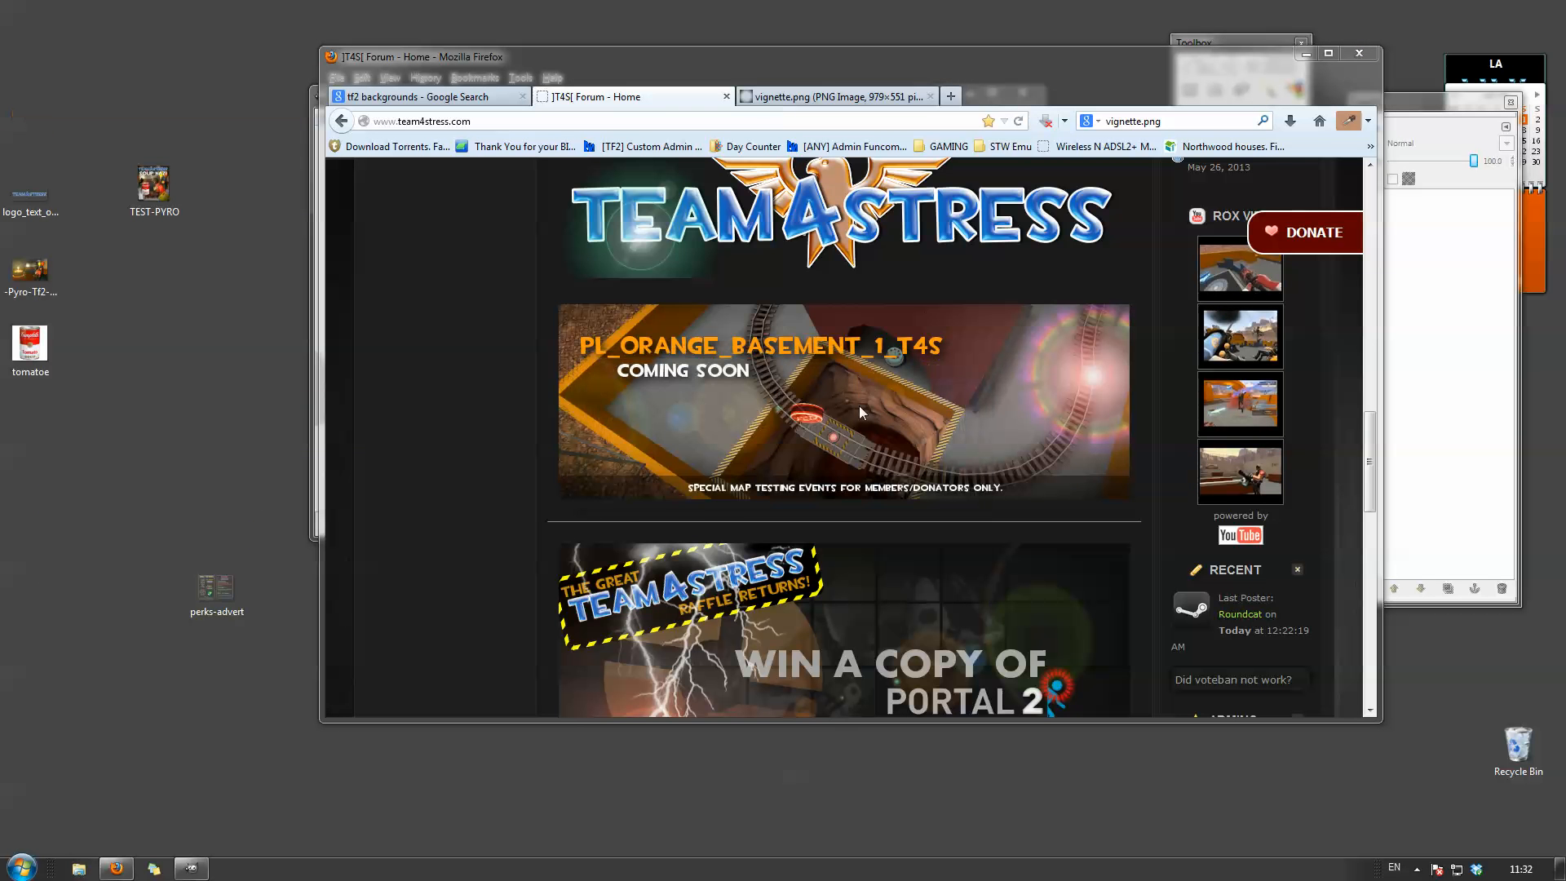
Copy the PL_ORANGE_BASEMENT_1_T4S banner from the forum page to the desktop and open it in GIMP.
left_click_drag(893, 382, 216, 351)
left_click_drag(739, 66, 1167, 147)
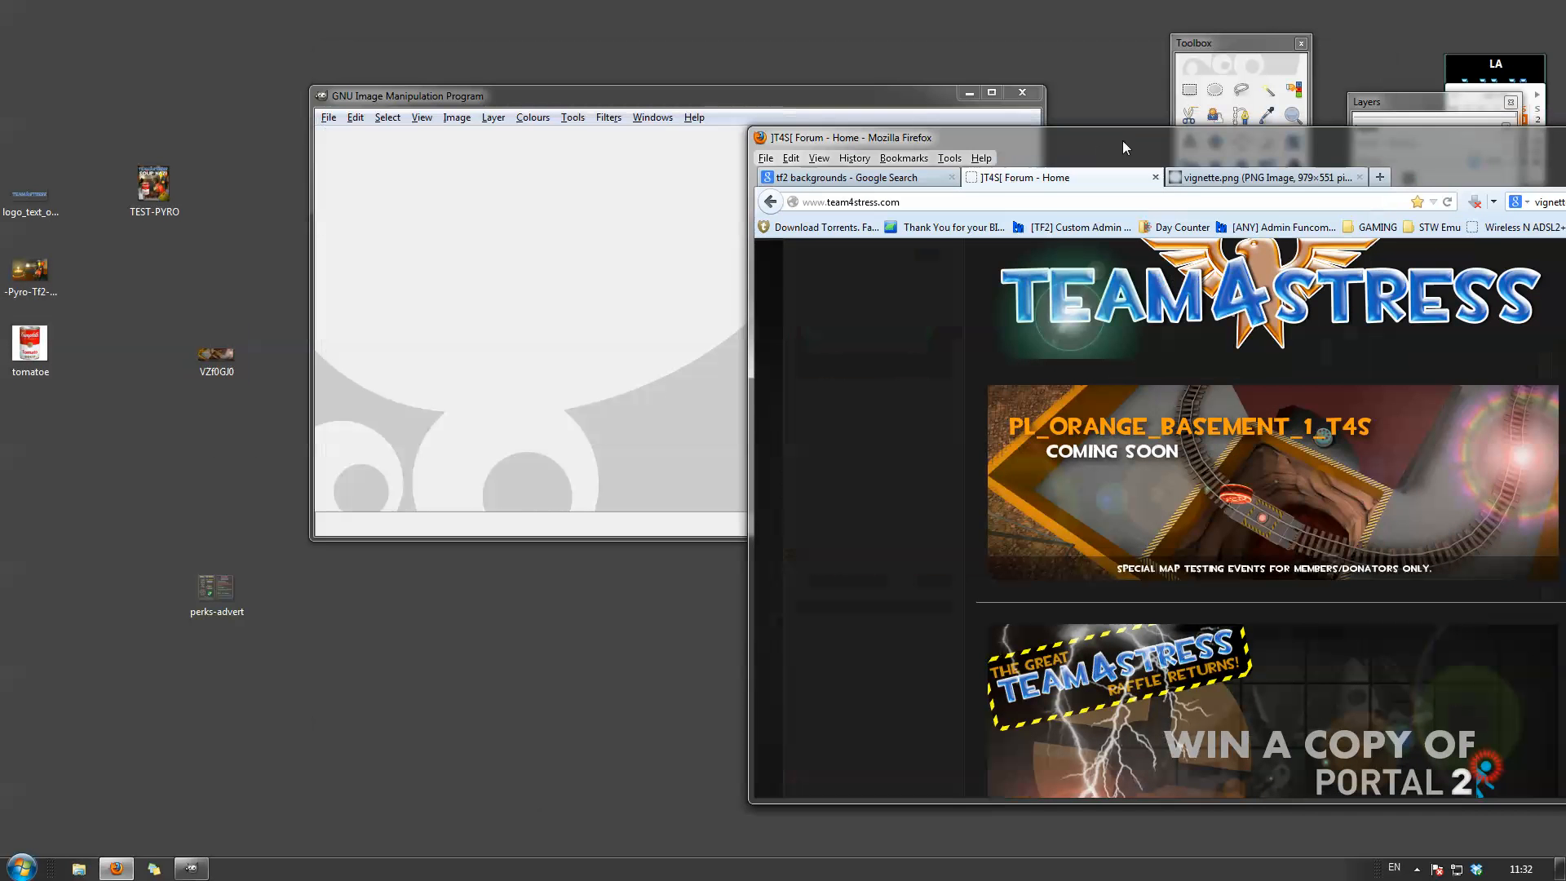
left_click(751, 101)
left_click_drag(213, 355, 506, 355)
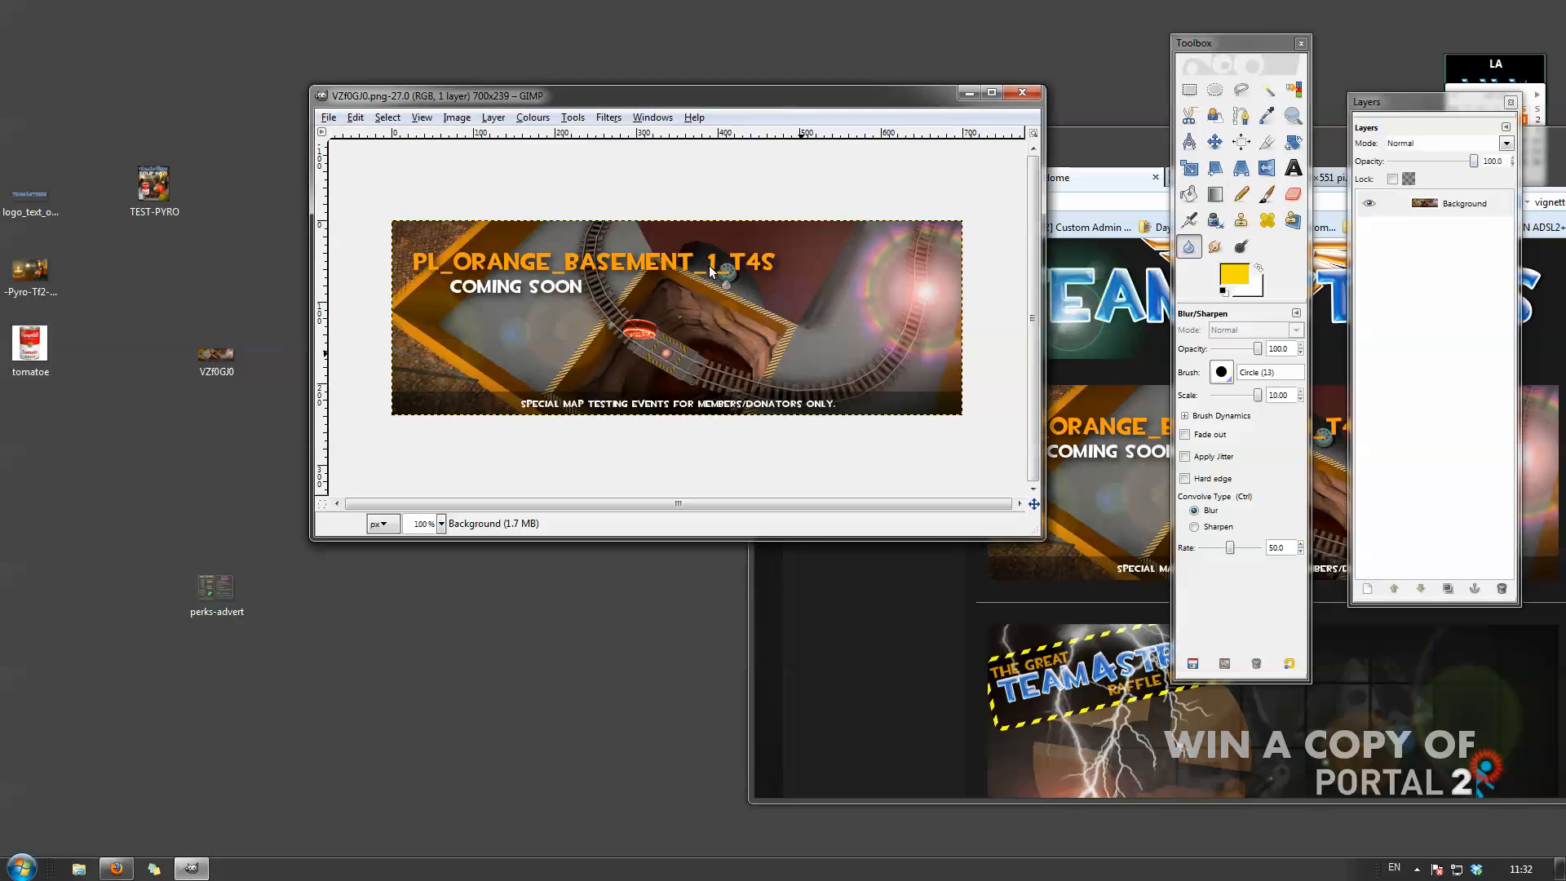
Outline the whole banner with the Crop tool and check its width and height in pixels.
left_click(1268, 146)
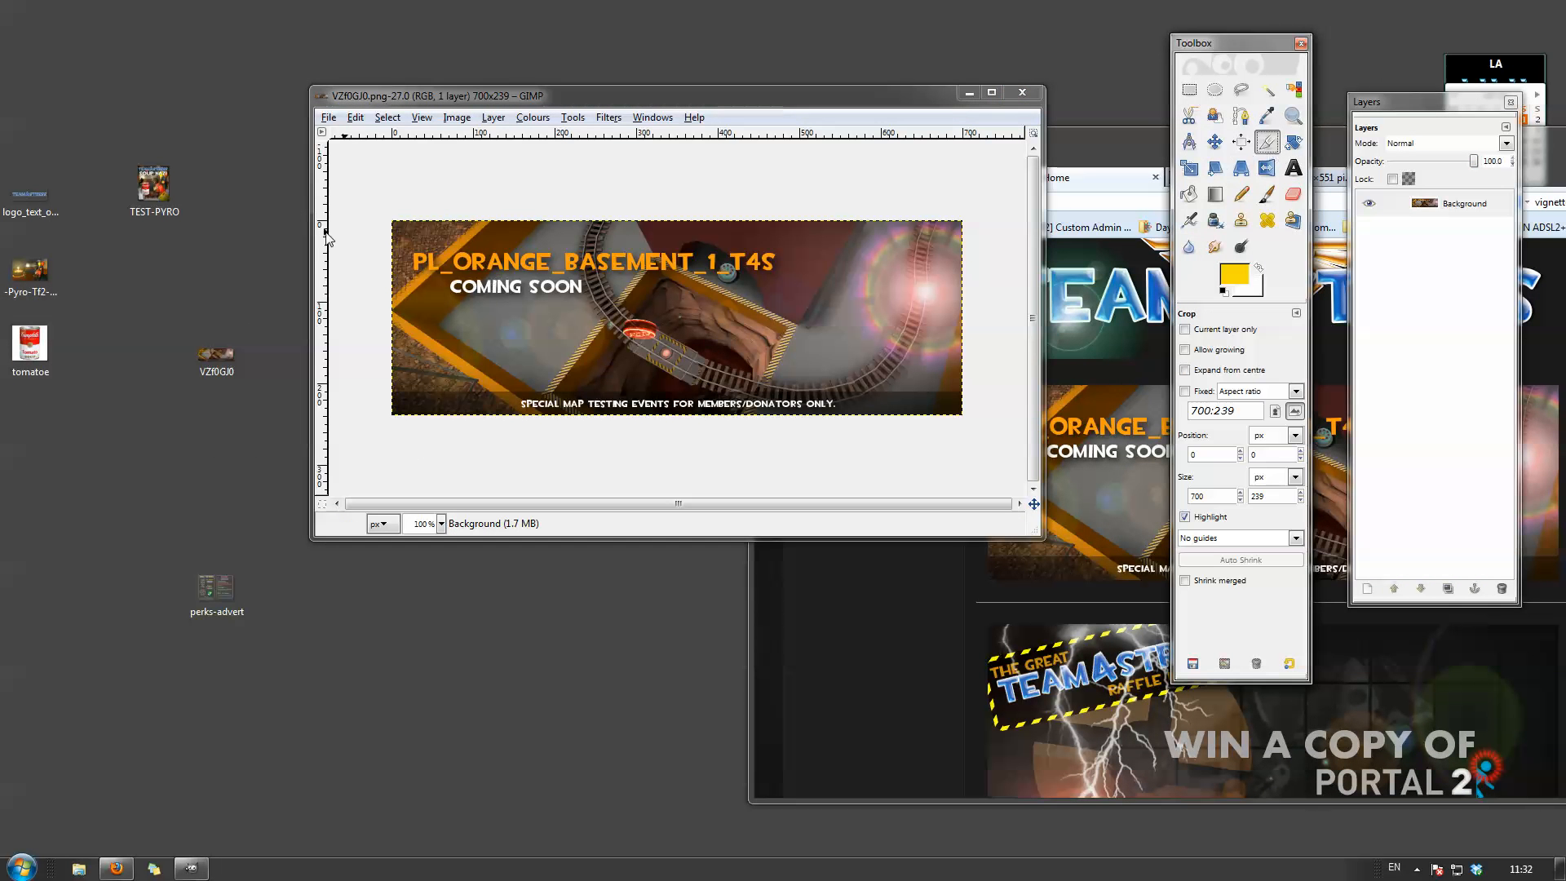
left_click_drag(343, 204, 987, 426)
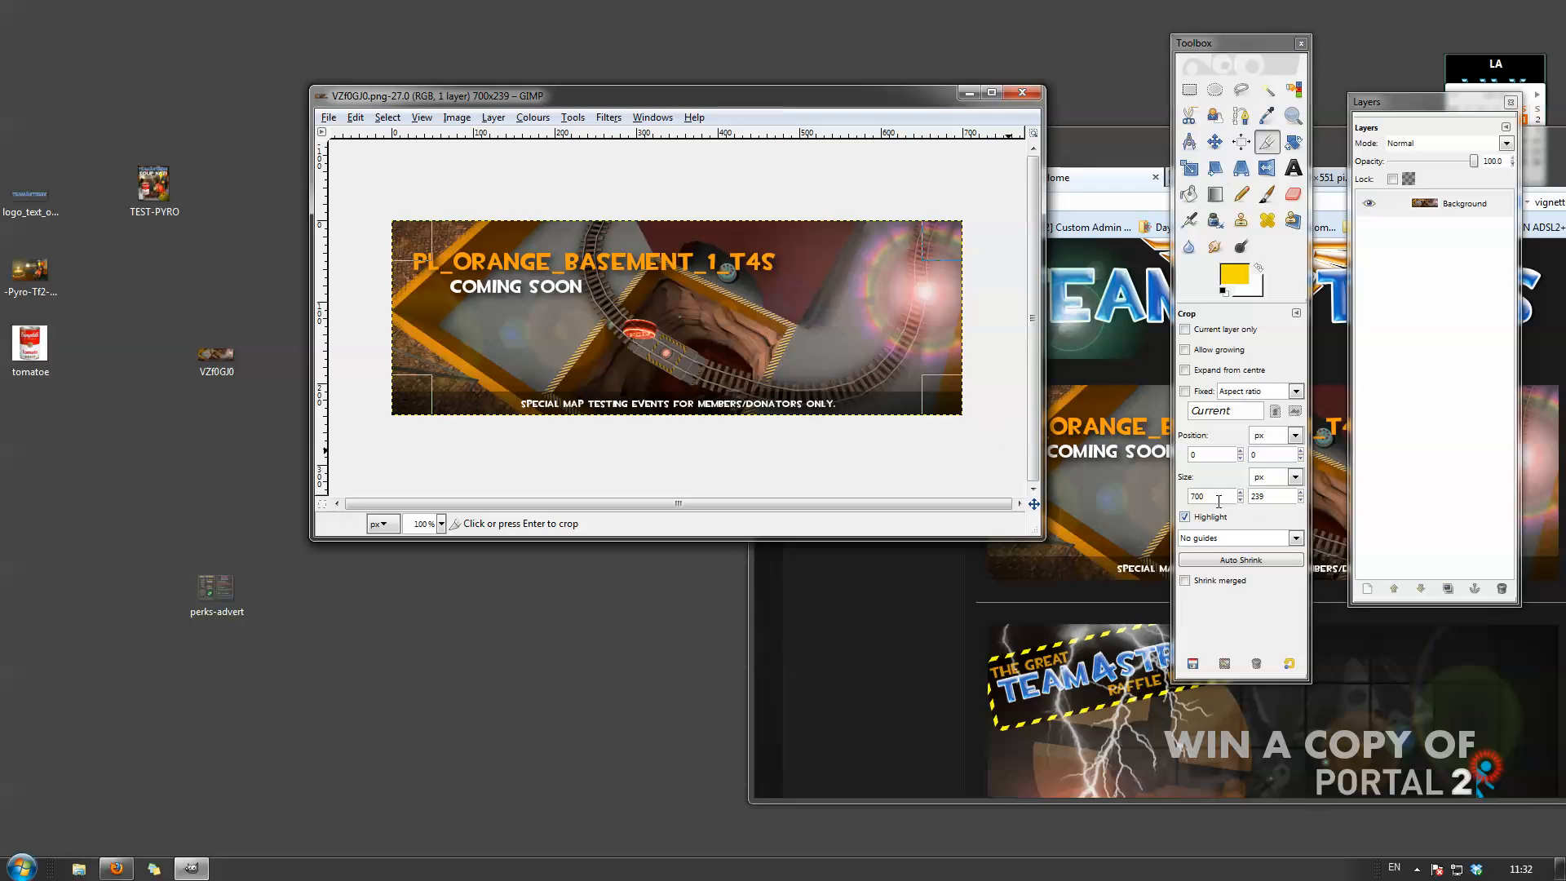
left_click(1277, 496)
left_click_drag(1276, 496, 1247, 494)
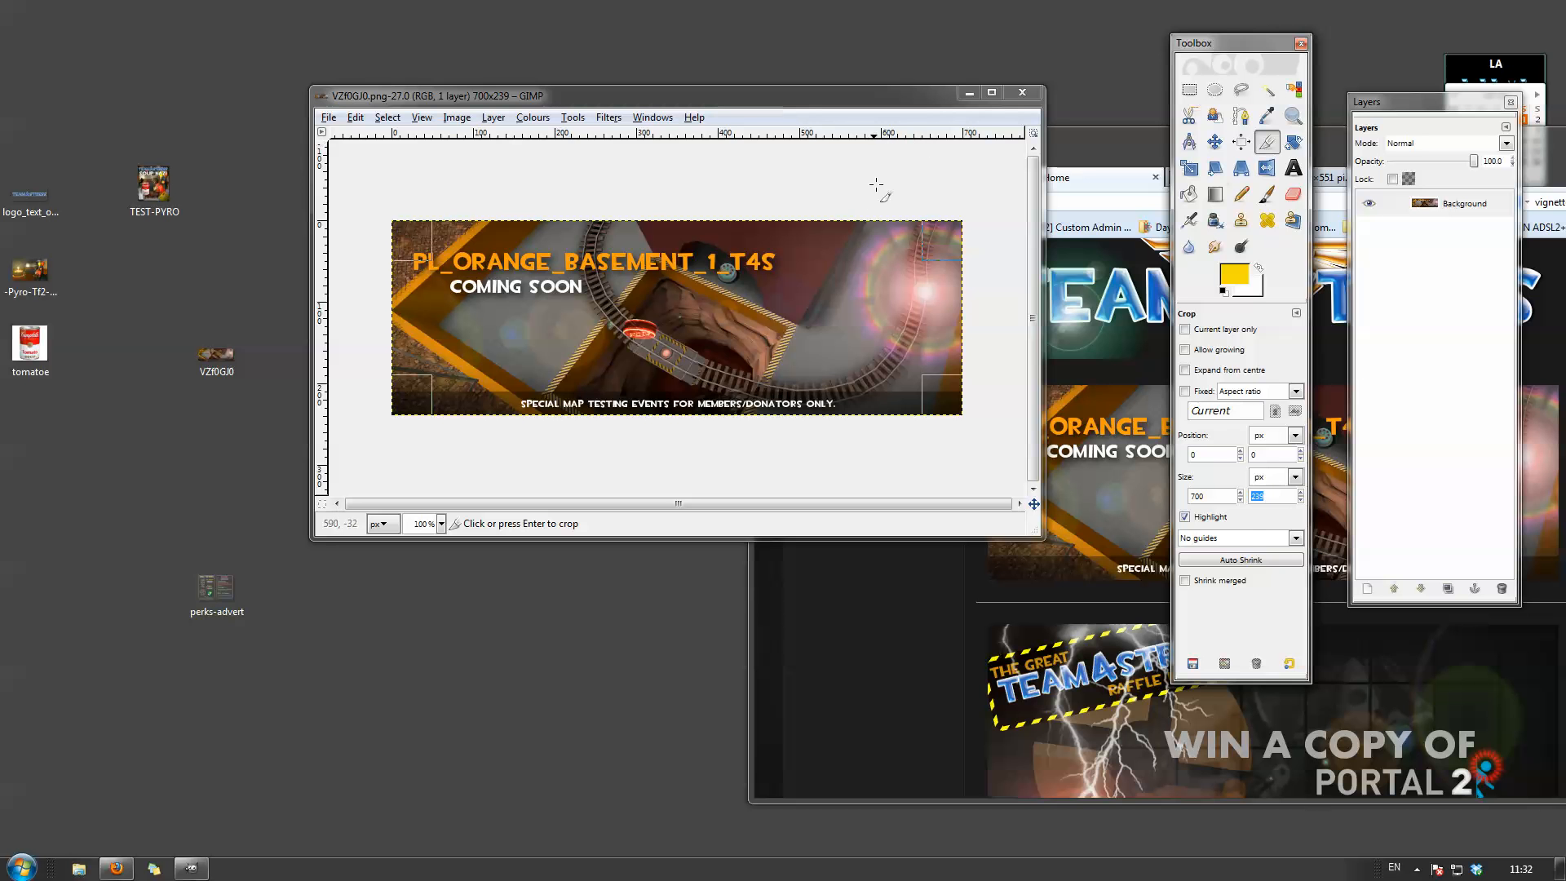
Switch to the Rectangle Select tool and close the banner image without saving changes.
key("r")
left_click(841, 176)
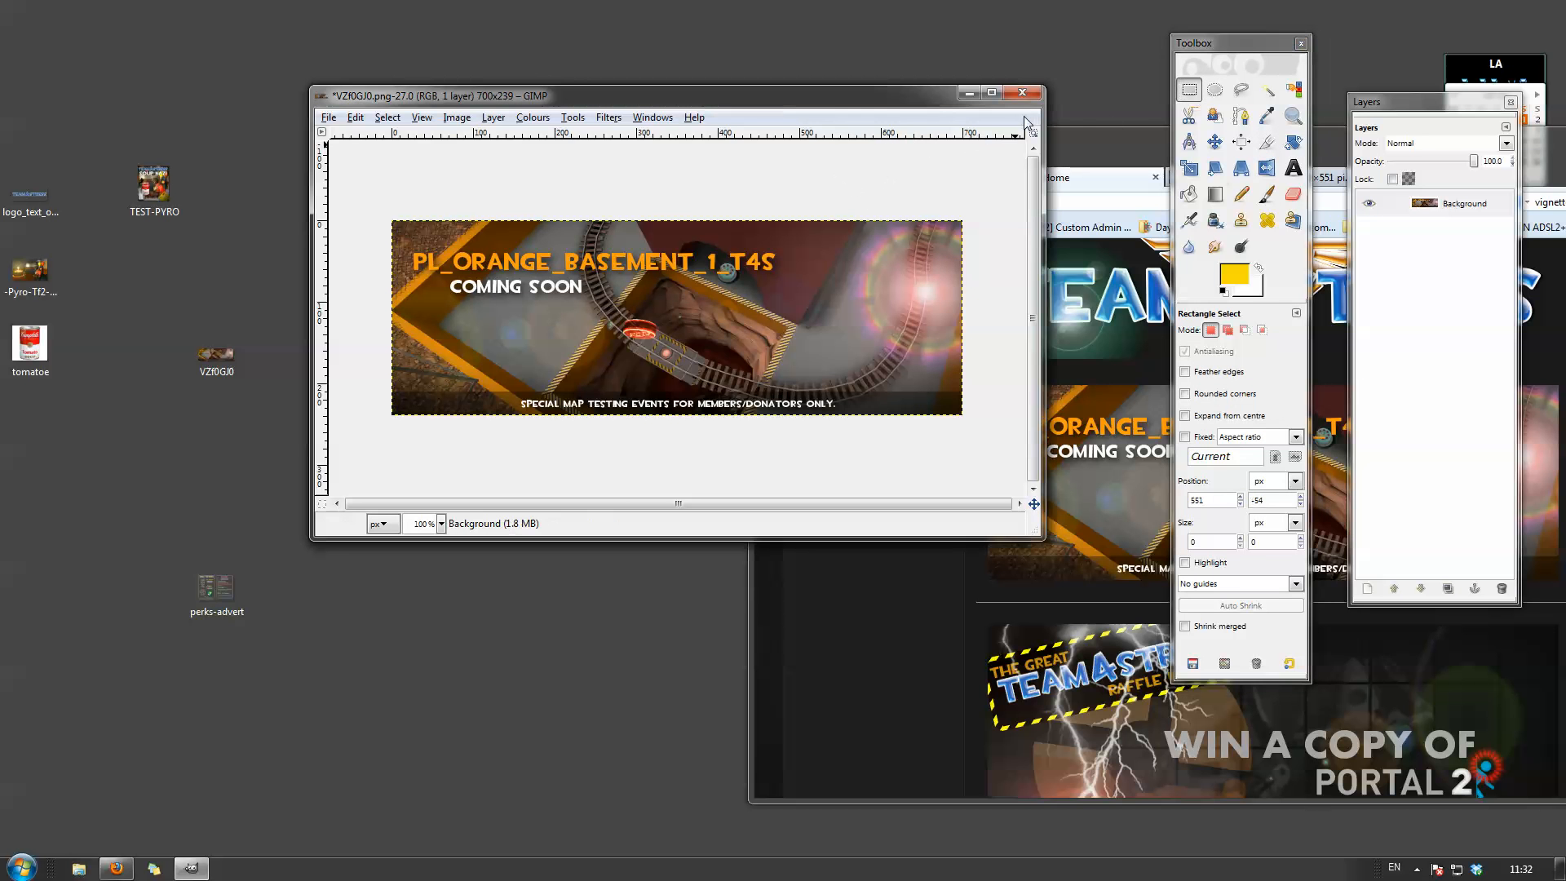
left_click(1021, 92)
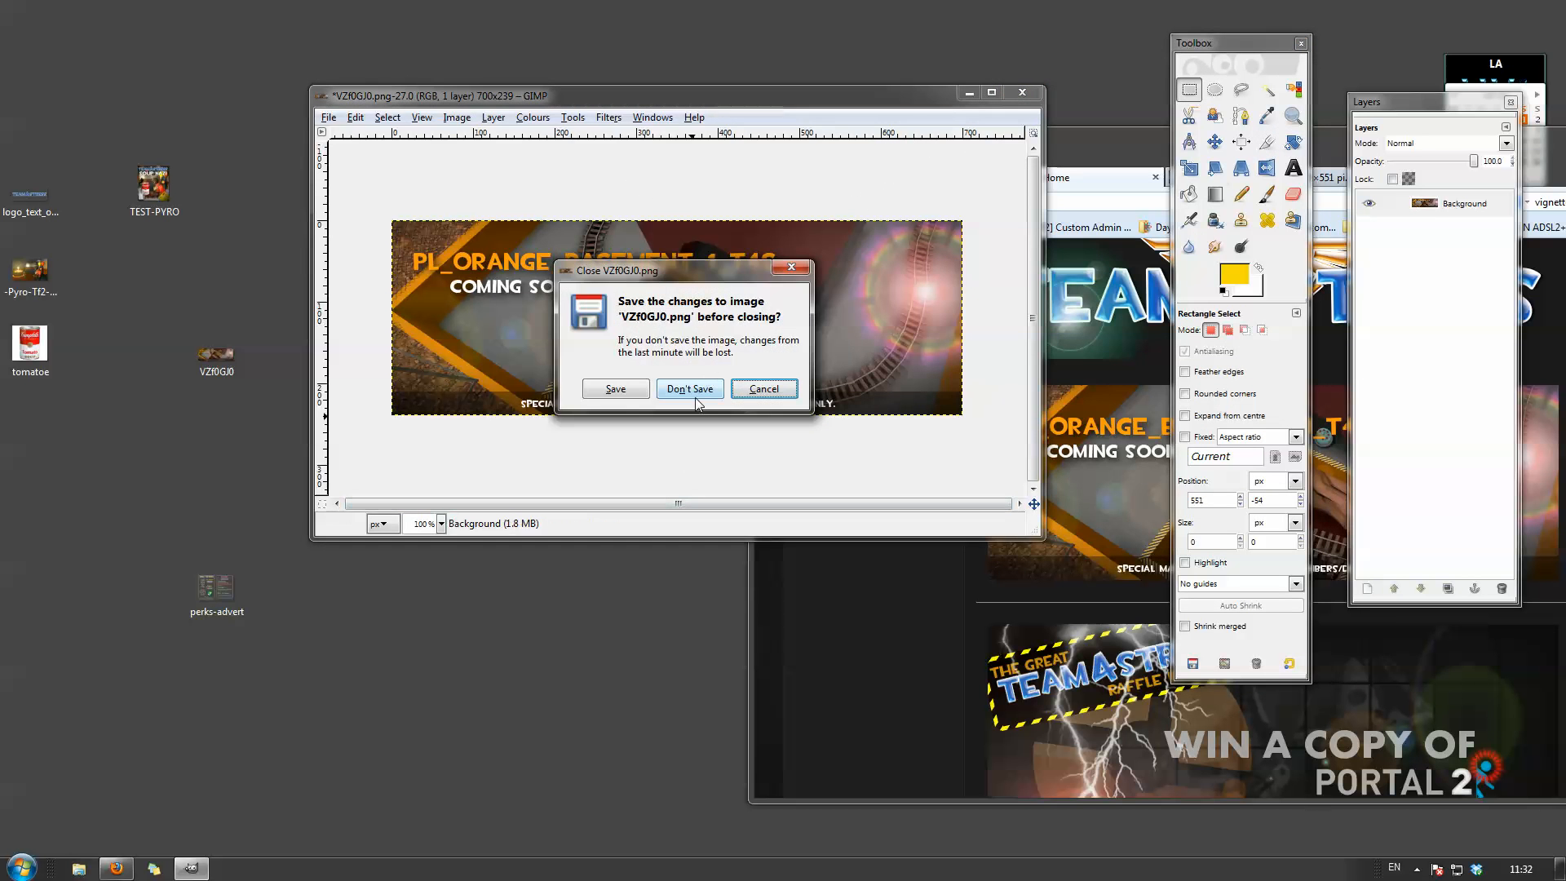
left_click(696, 390)
Maximize the Firefox window and view the vignette.png image.
left_click_drag(1125, 139, 436, 53)
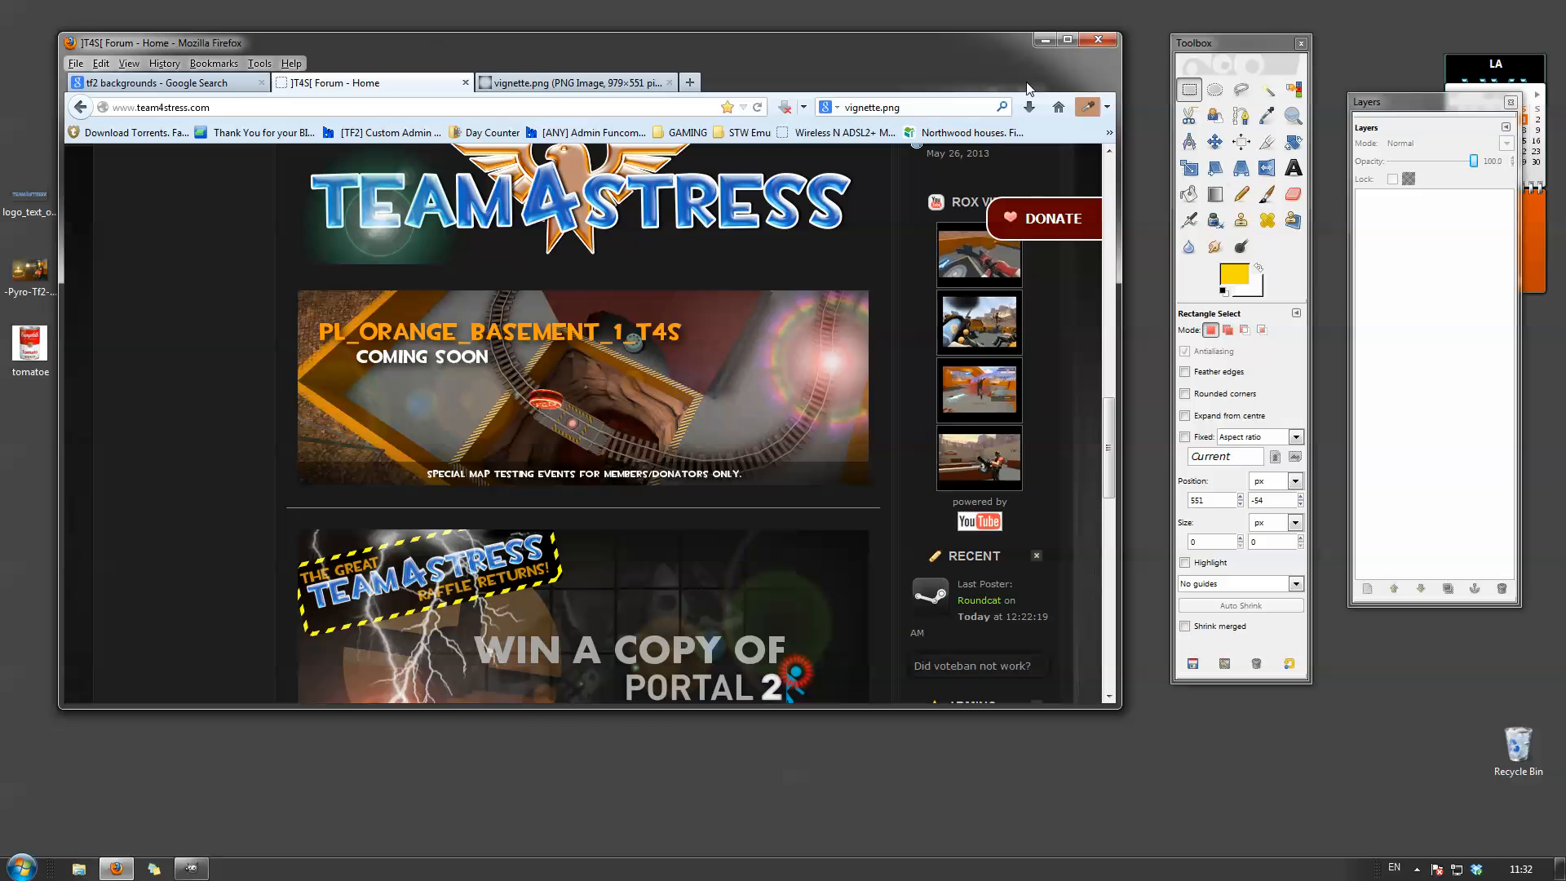
left_click(1067, 40)
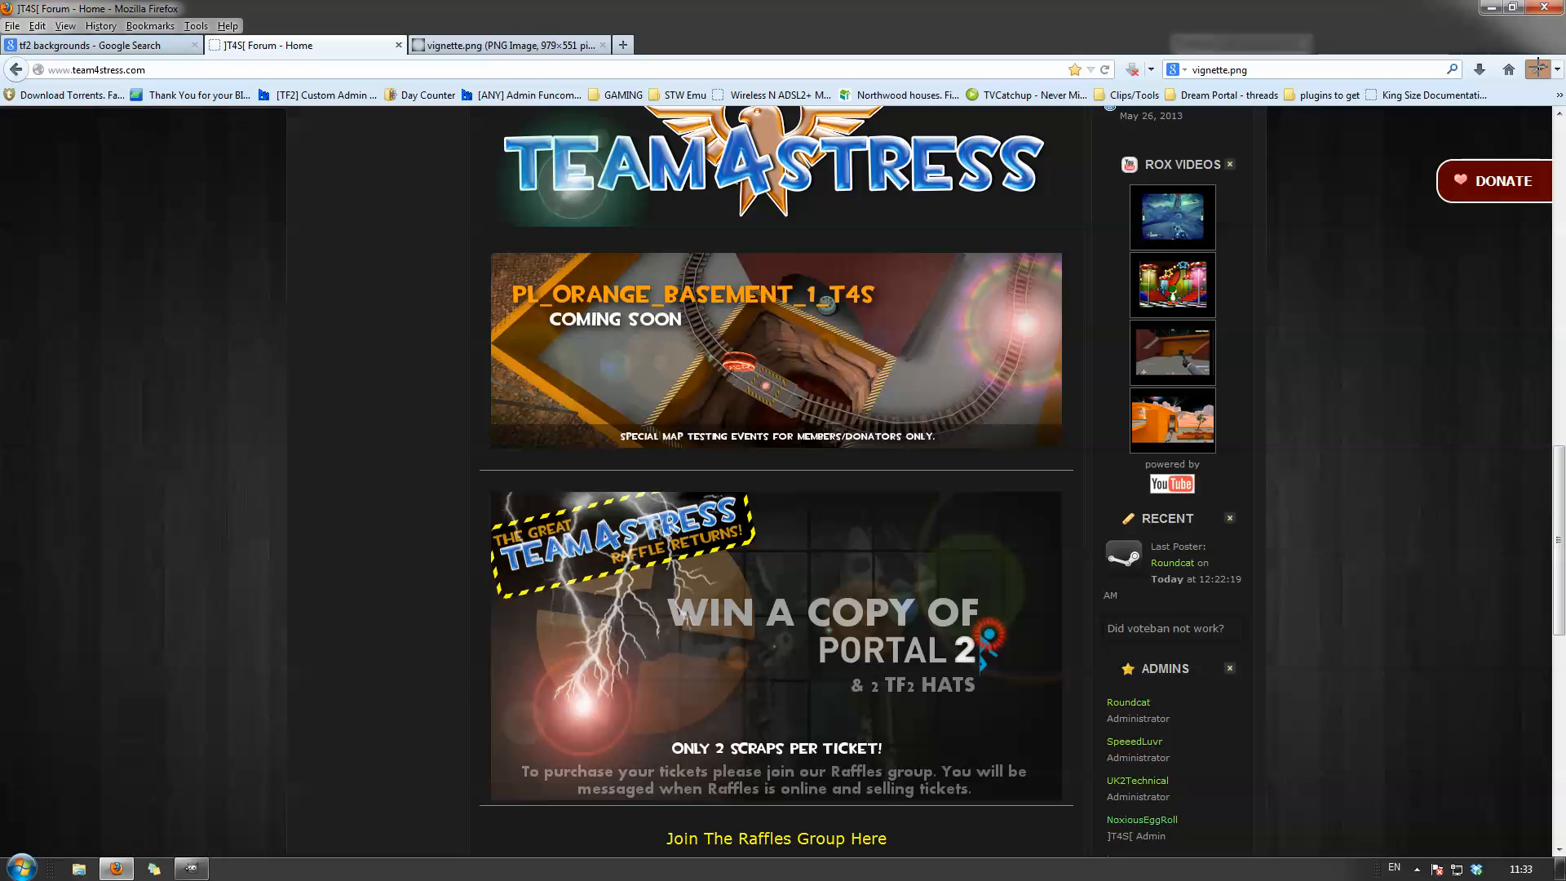
left_click(520, 45)
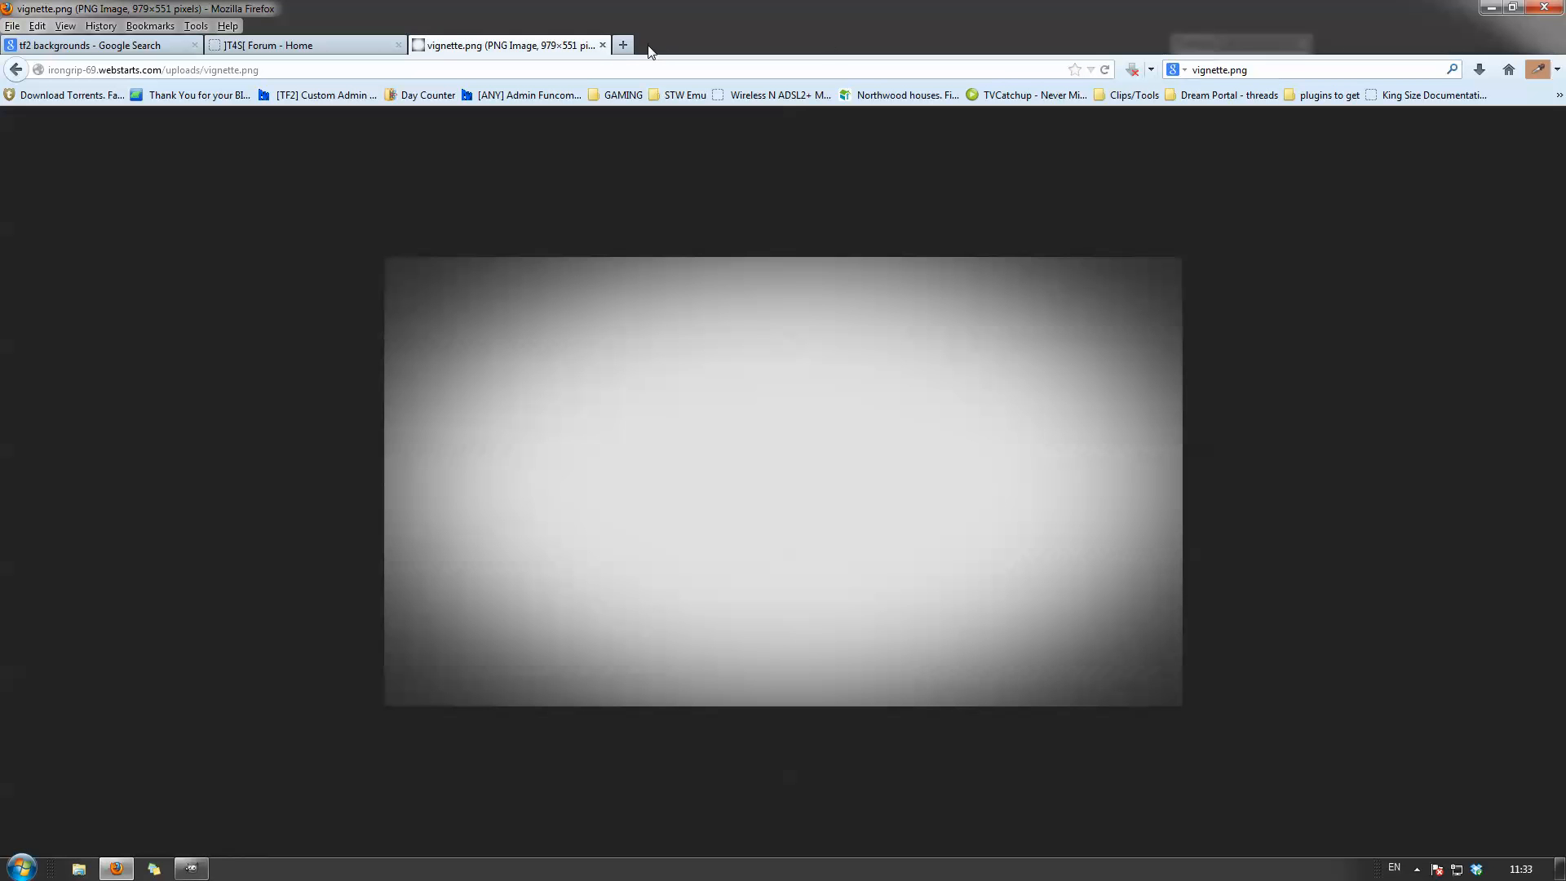
Search the web for COLORZILLA in a new tab and open the ColorZilla website.
left_click(623, 45)
left_click(1275, 74)
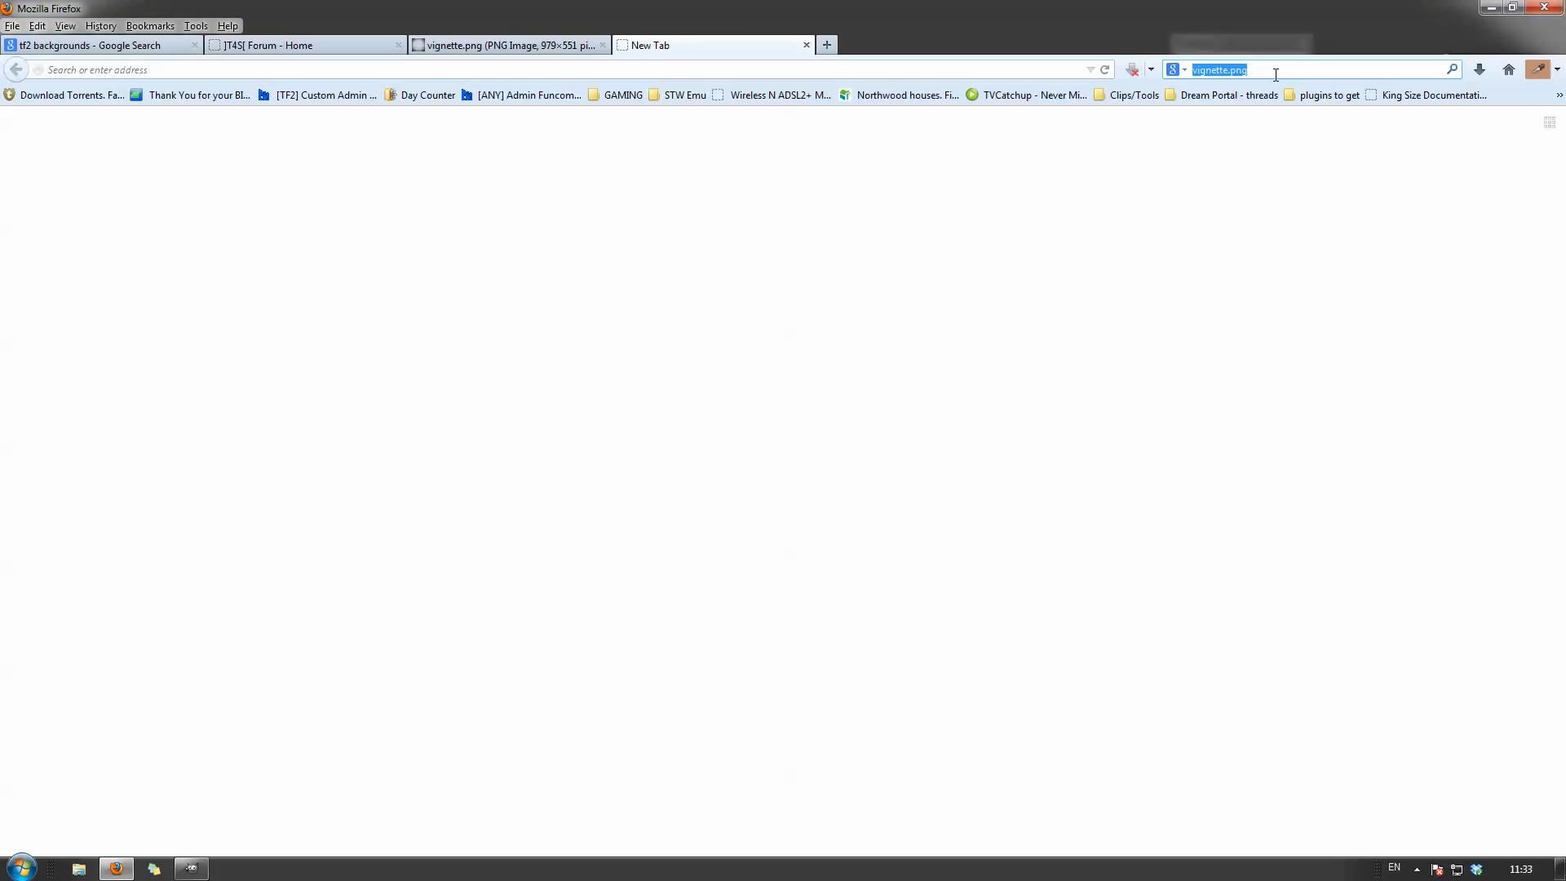
type("COLORZ")
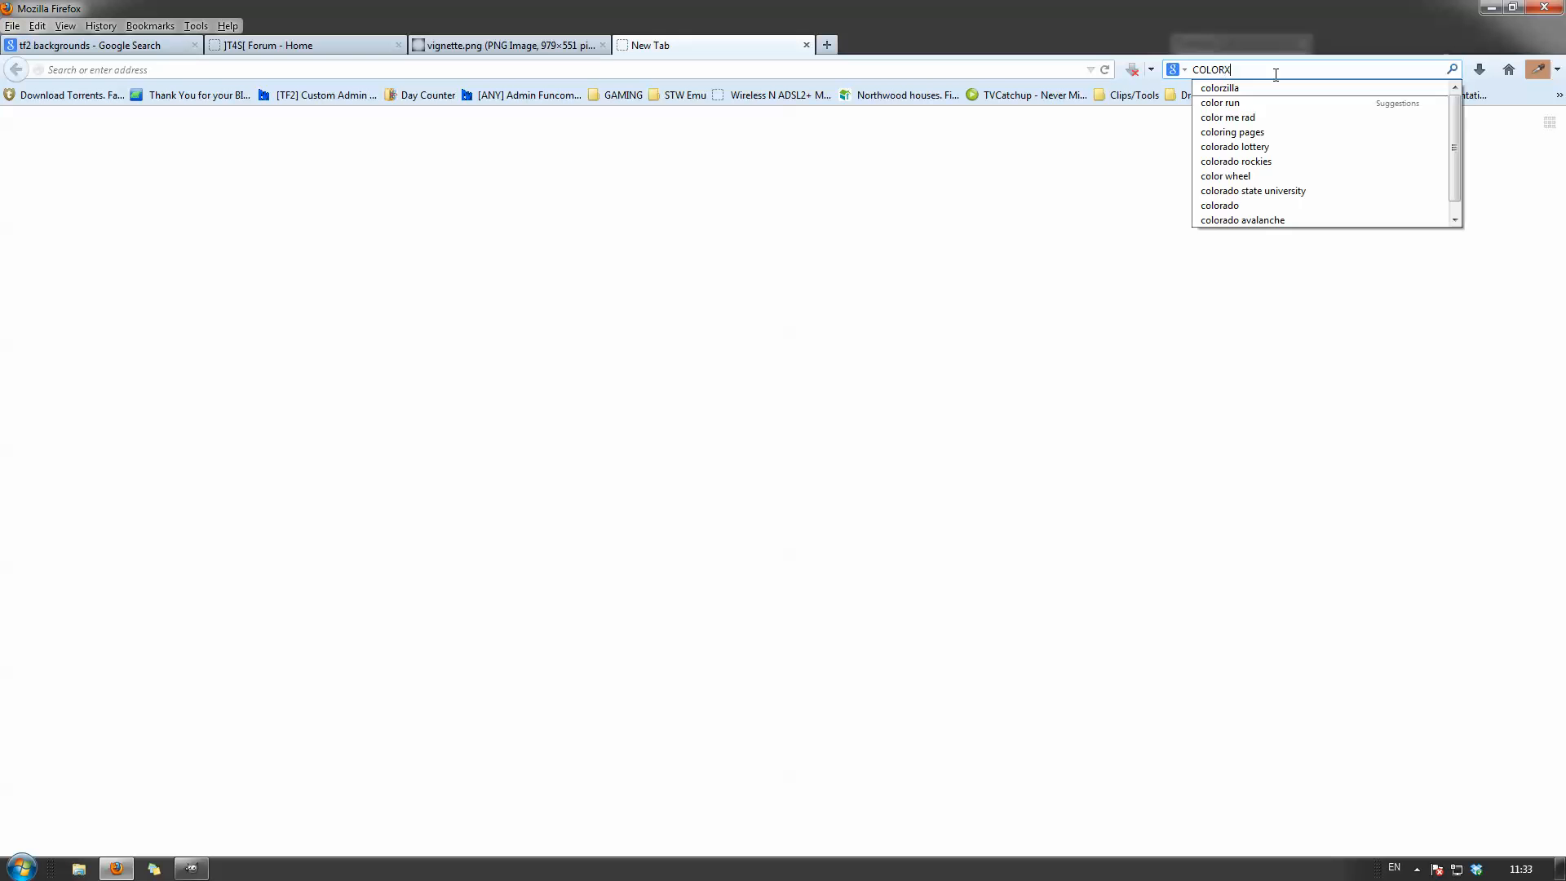
type("ILLA")
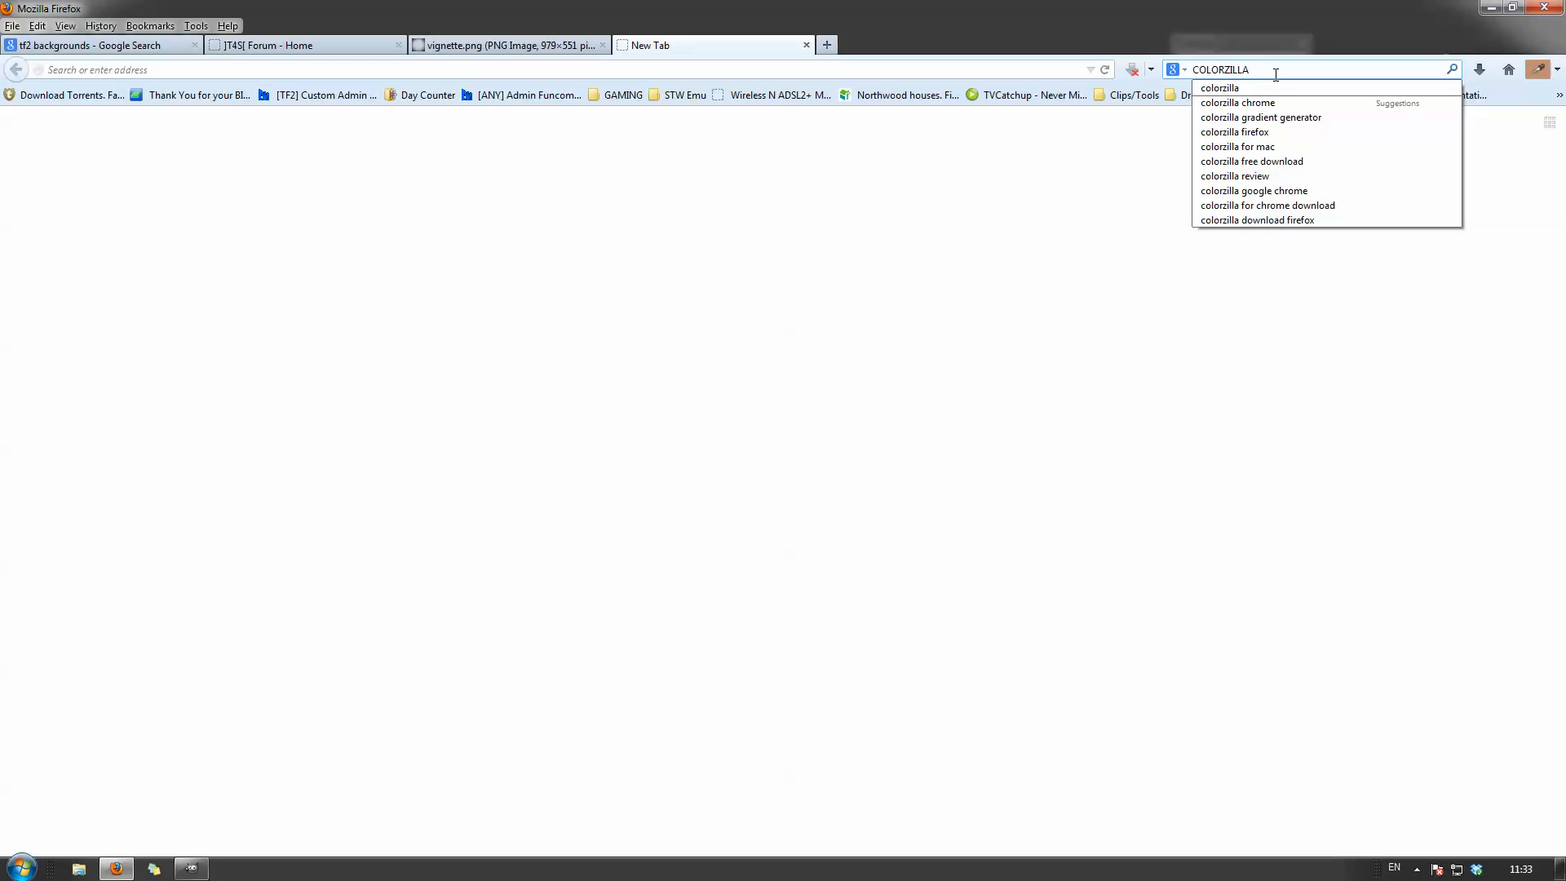
key("Return")
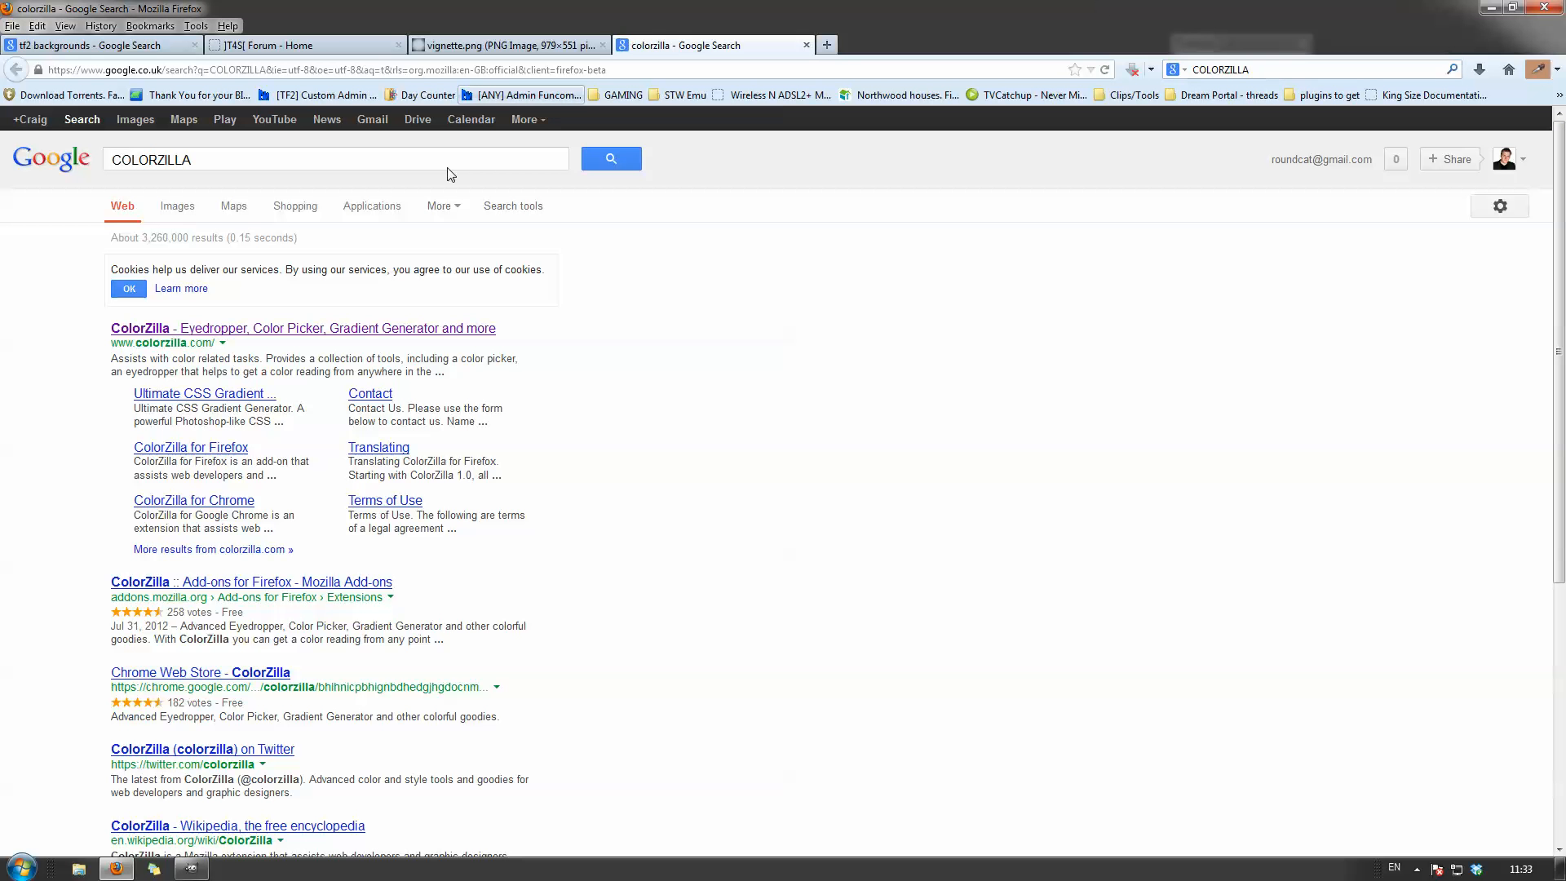
left_click(172, 340)
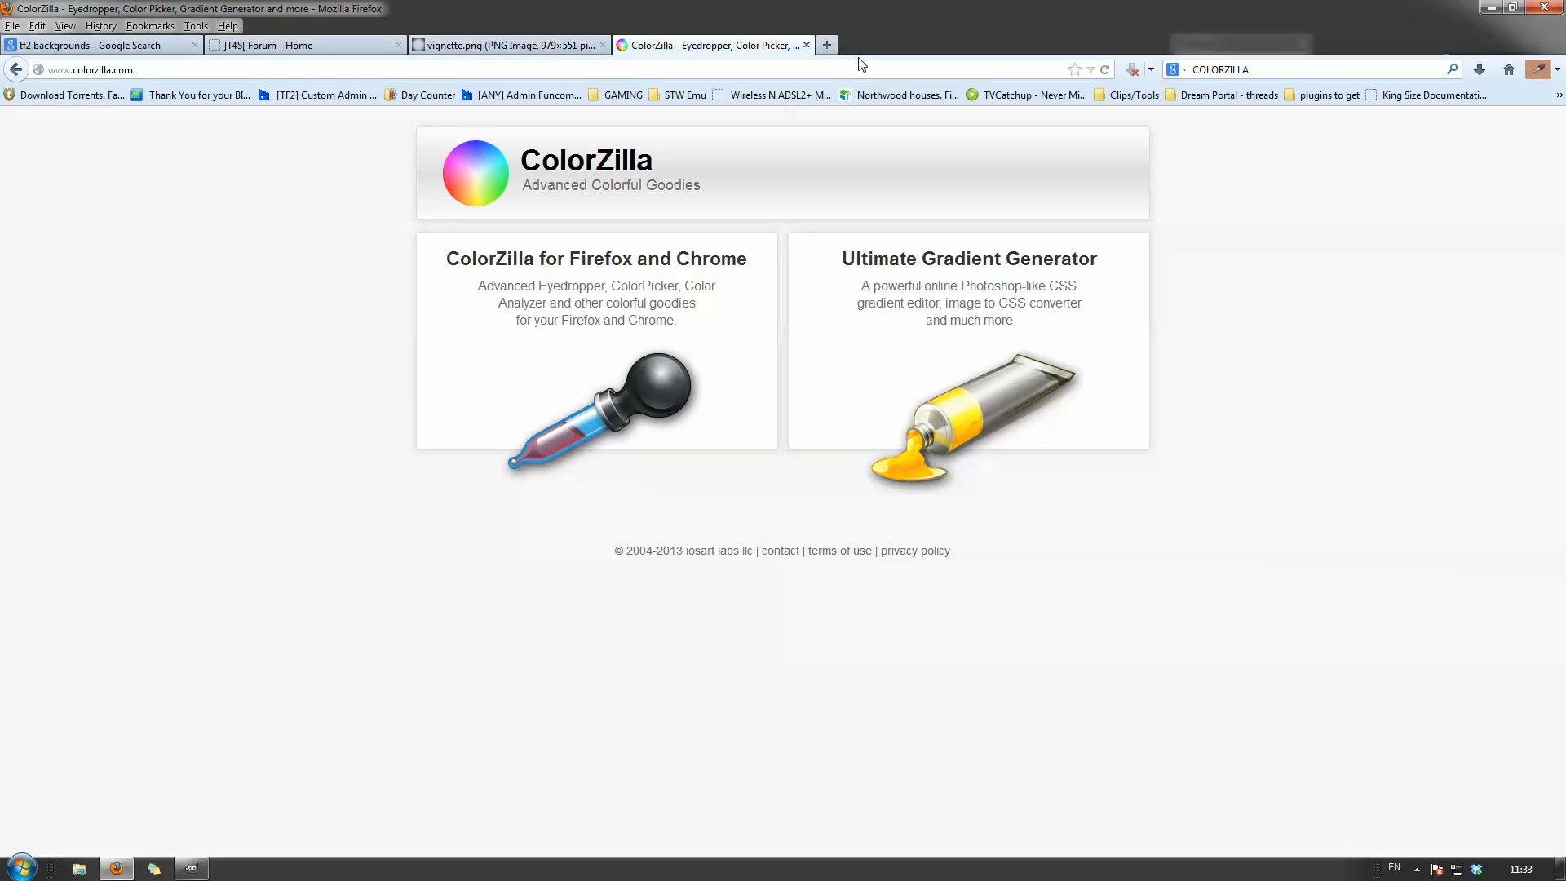
Copy the colour #FF697E from the ColorZilla logo's colour wheel with the eyedropper, and switch to GIMP.
left_click(1537, 69)
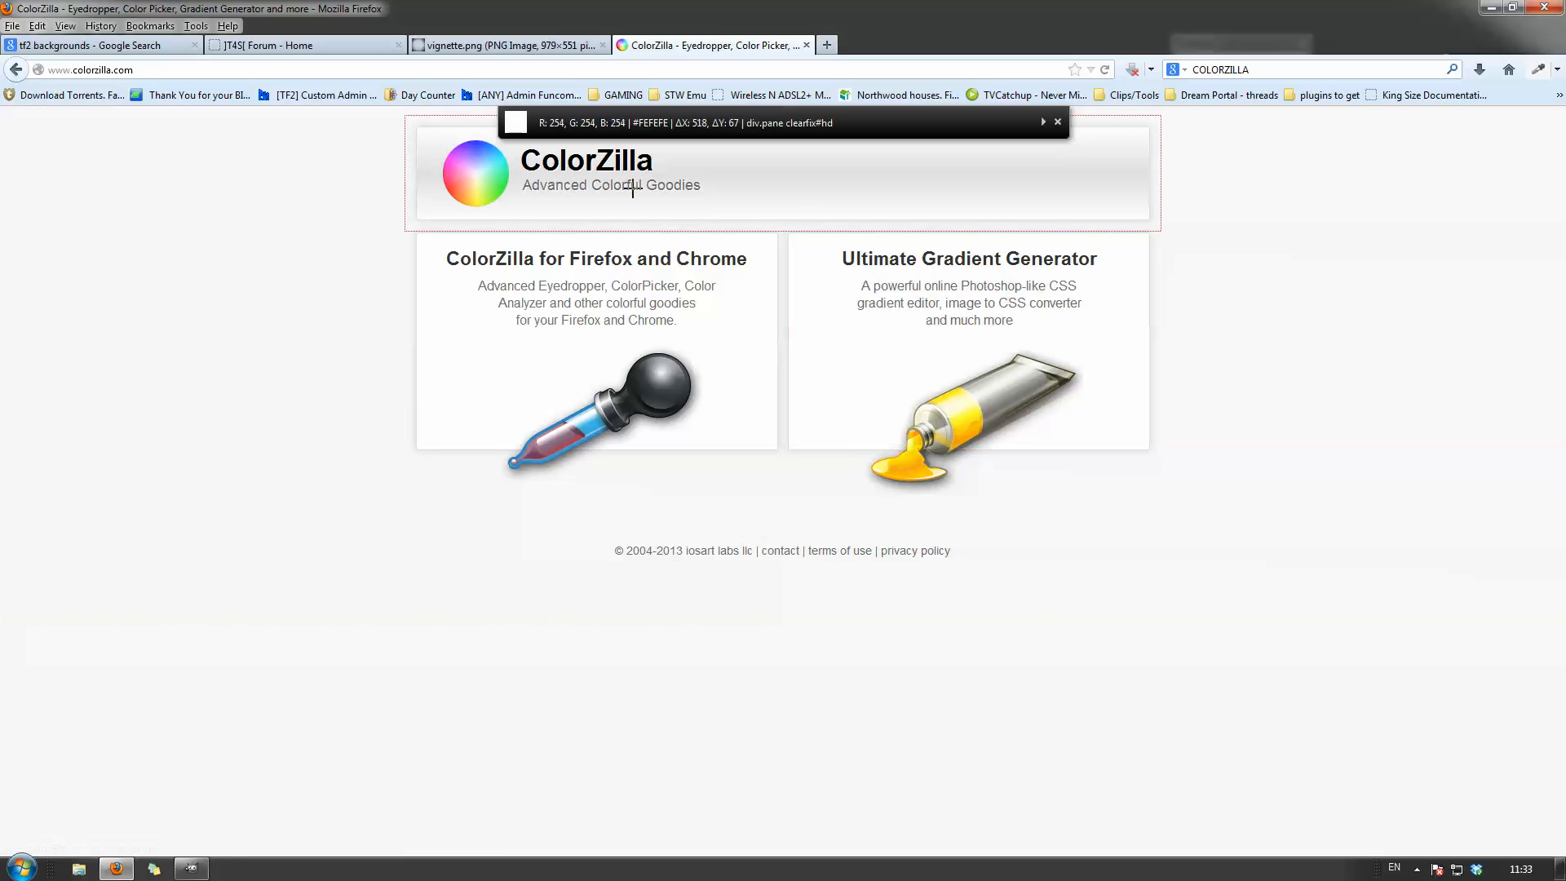
left_click(455, 180)
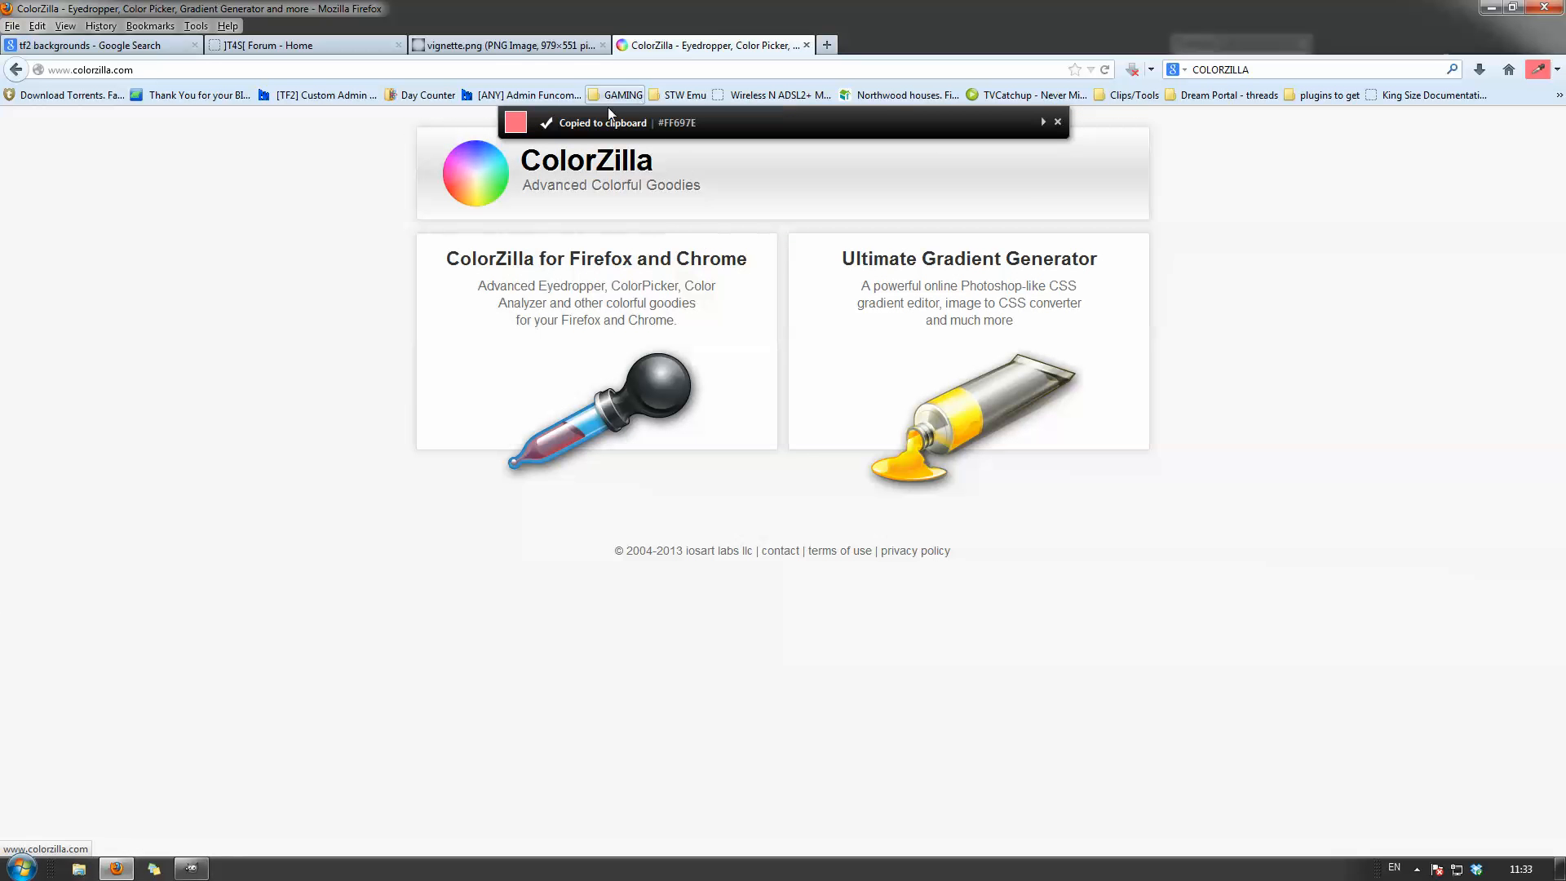
left_click(191, 868)
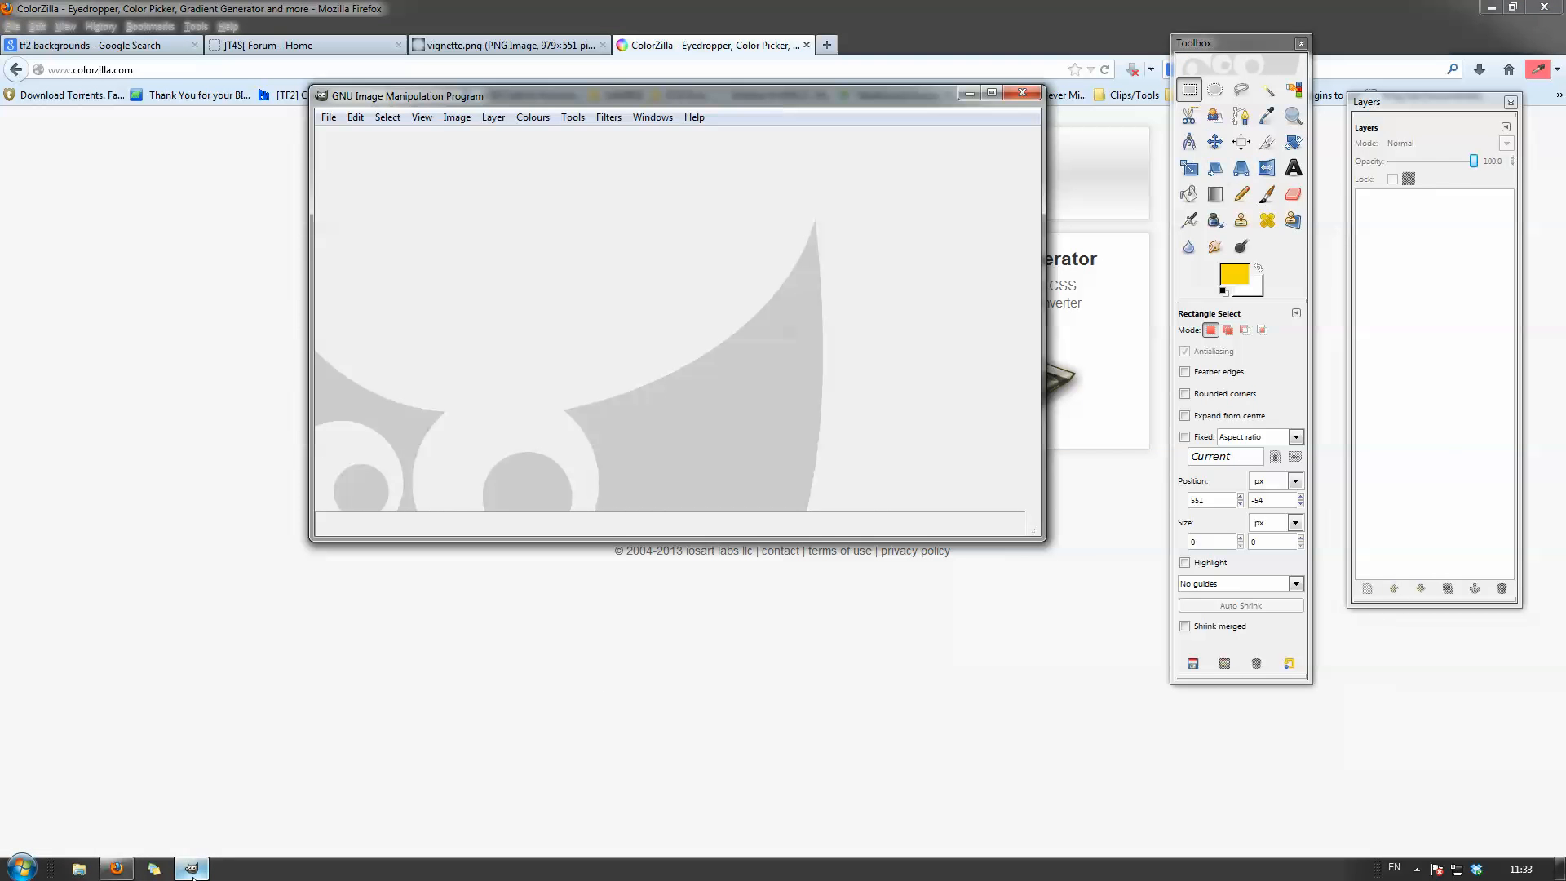
Create a new blank image 700 pixels wide and 900 pixels high.
left_click(334, 120)
left_click(355, 137)
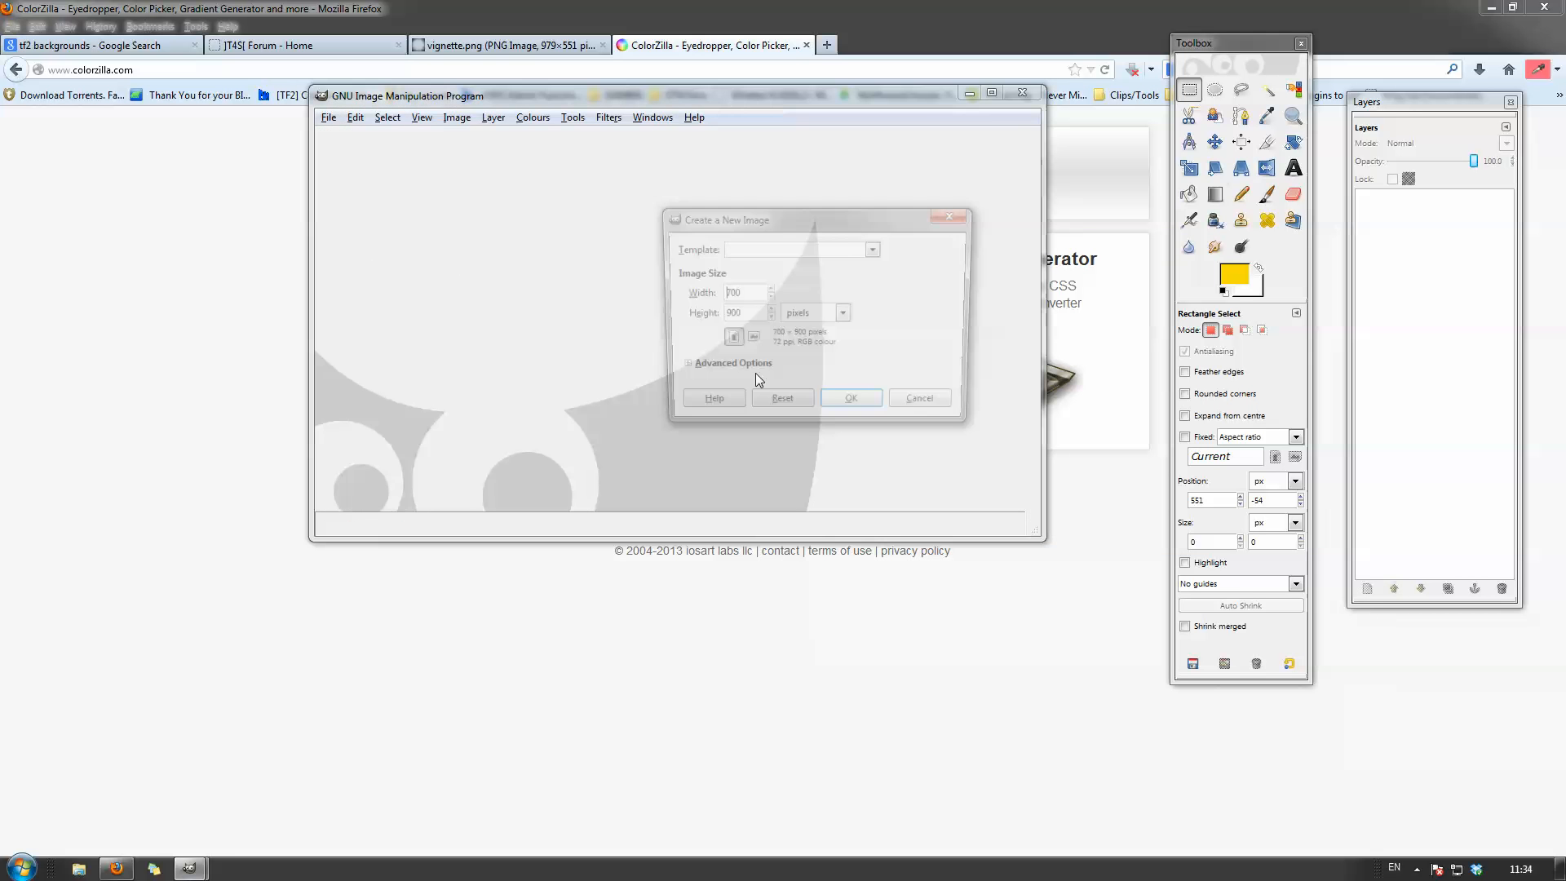
left_click(855, 411)
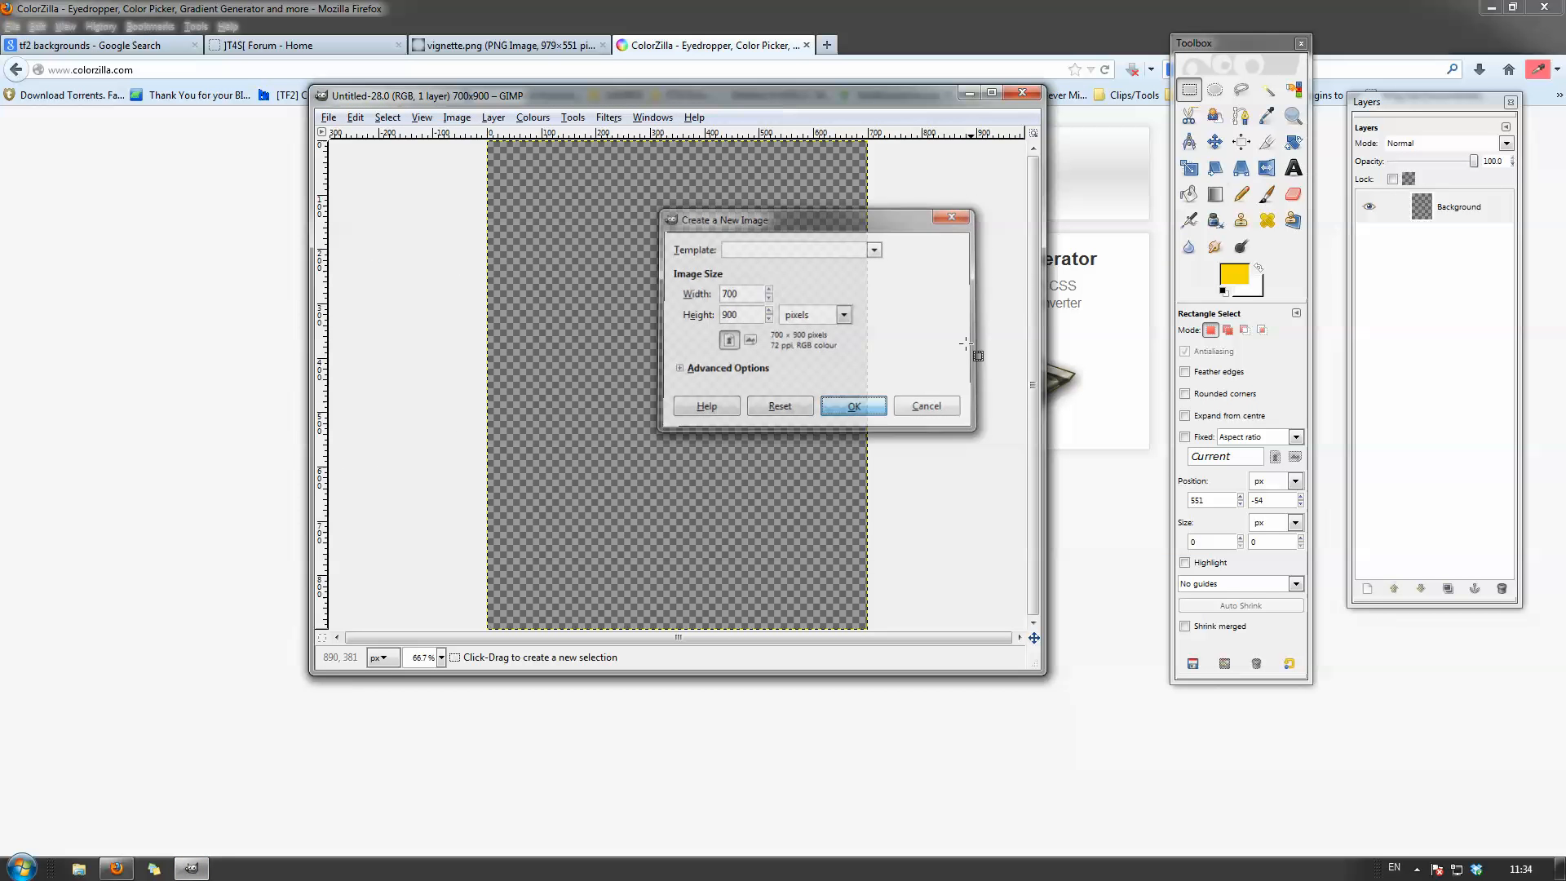
Choose the Bucket Fill tool and set the foreground colour's HTML notation to the colour code copied from ColorZilla.
left_click(1188, 194)
left_click(1234, 276)
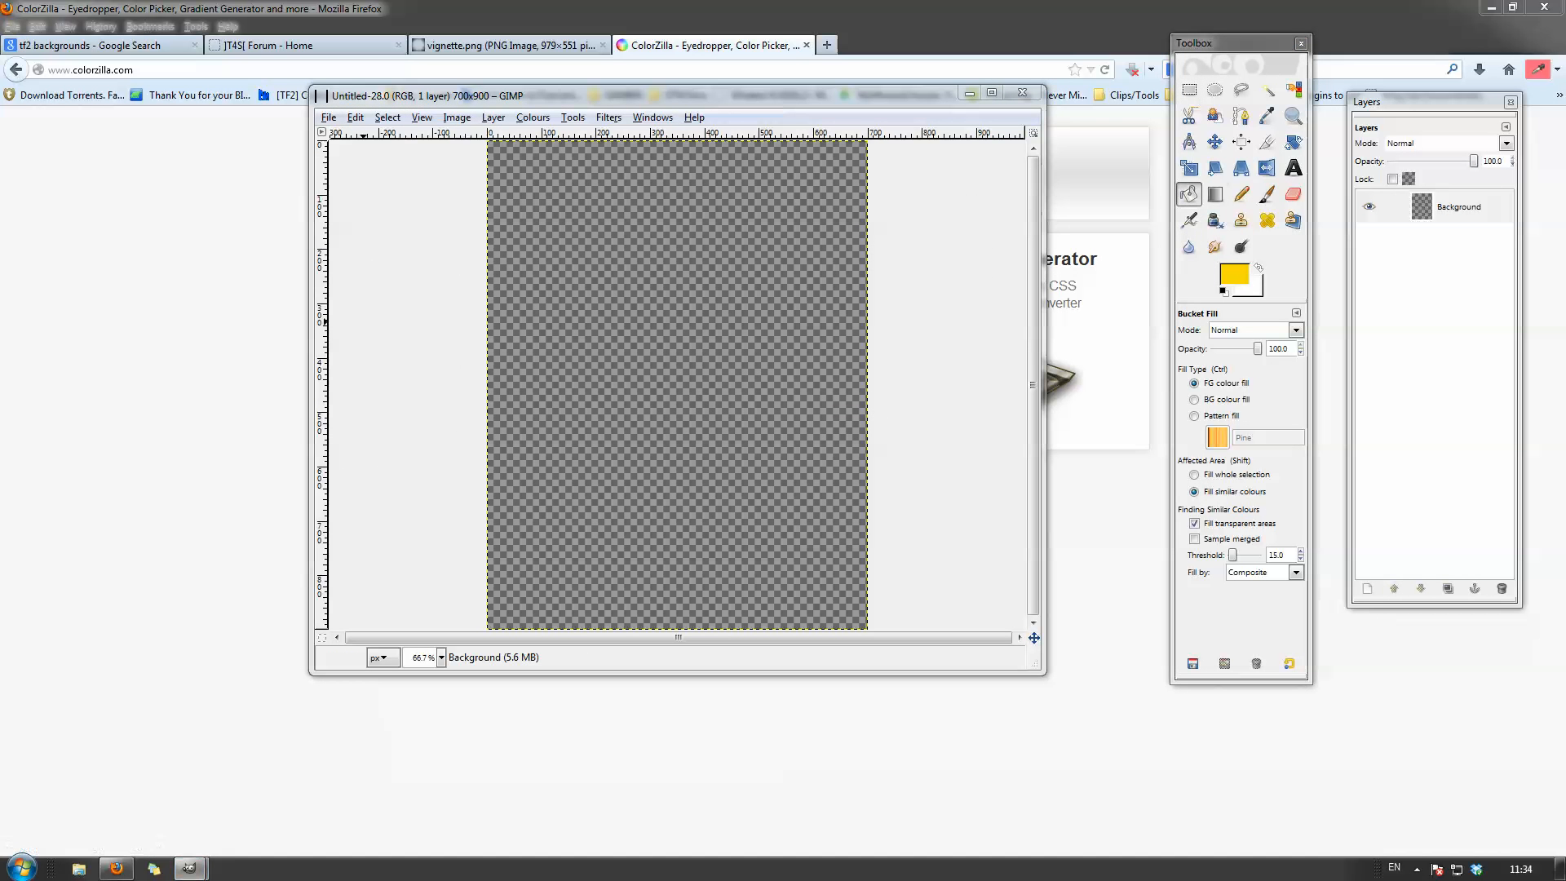
left_click_drag(0, 456, 1293, 483)
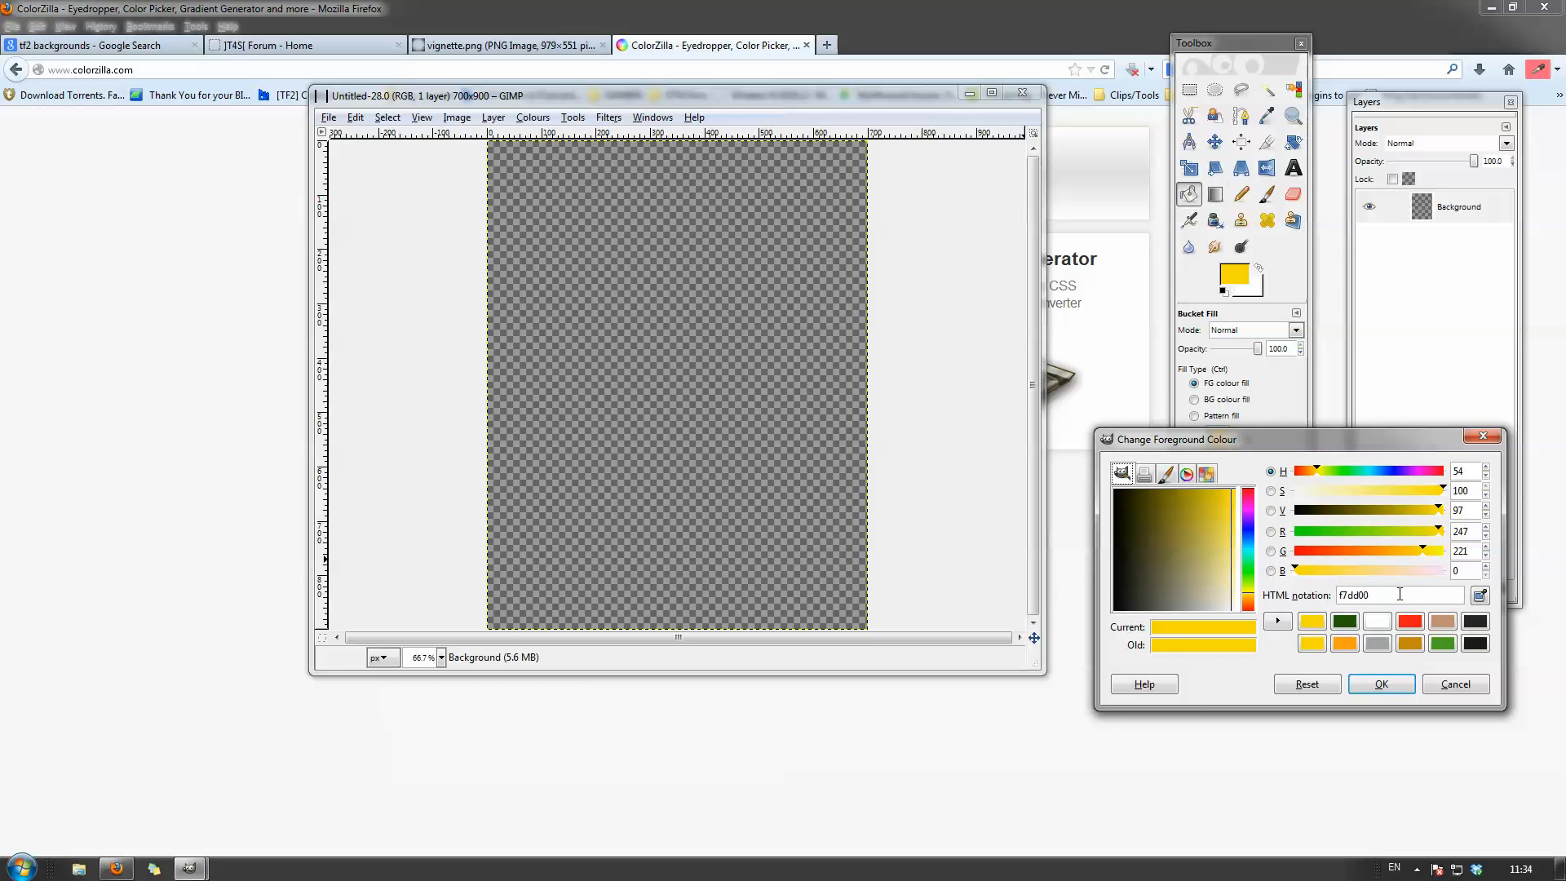
double_click(1354, 594)
right_click(1384, 603)
left_click(1252, 641)
left_click(1381, 684)
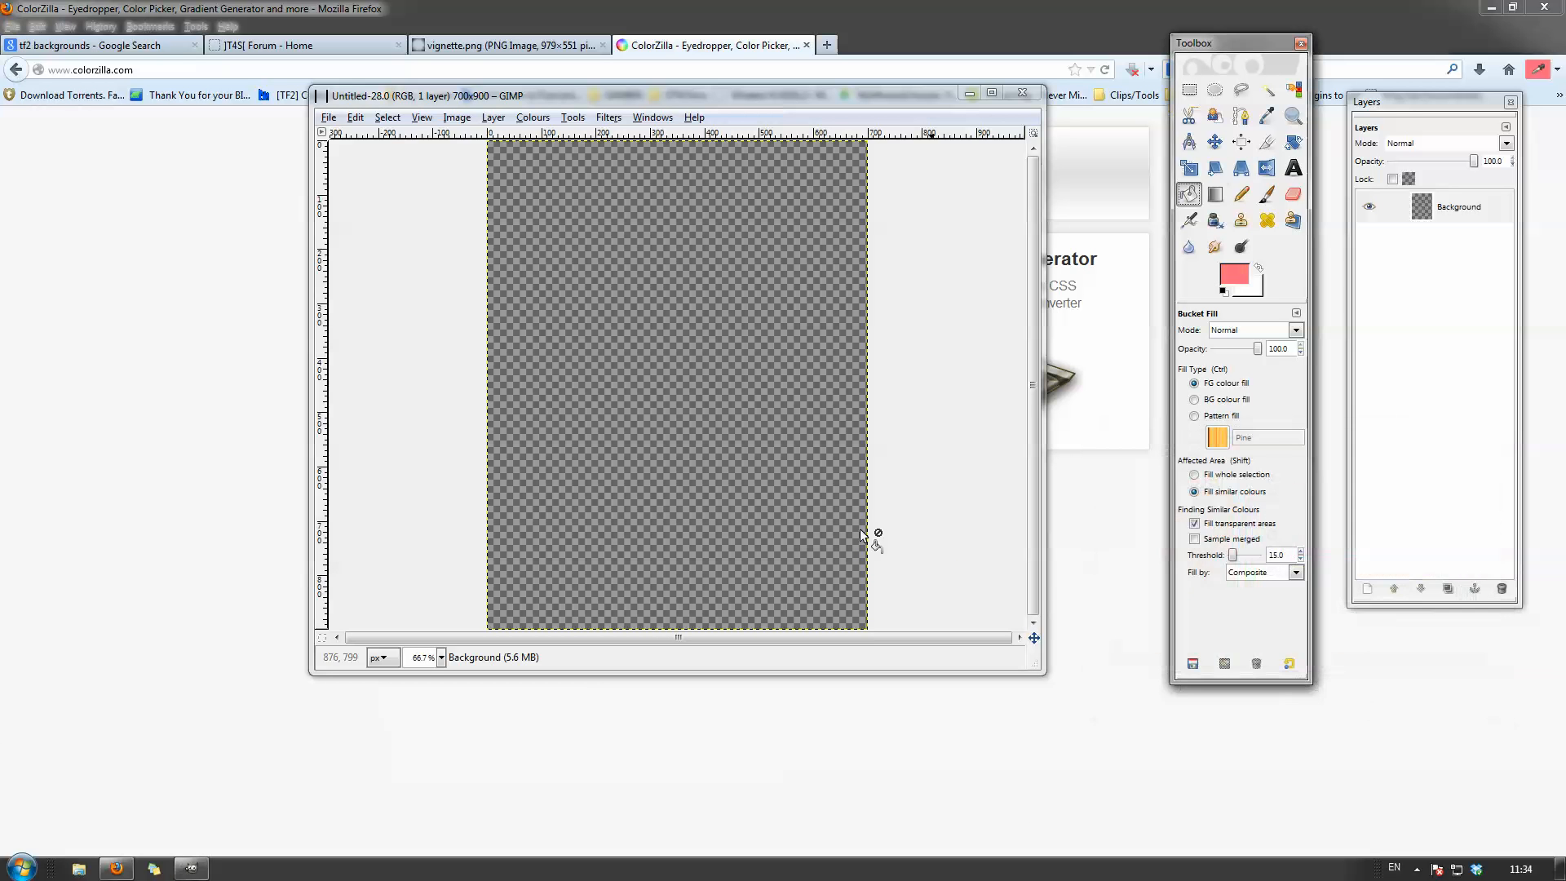
Fill the blank canvas with the foreground colour, and close the image without saving.
left_click(726, 433)
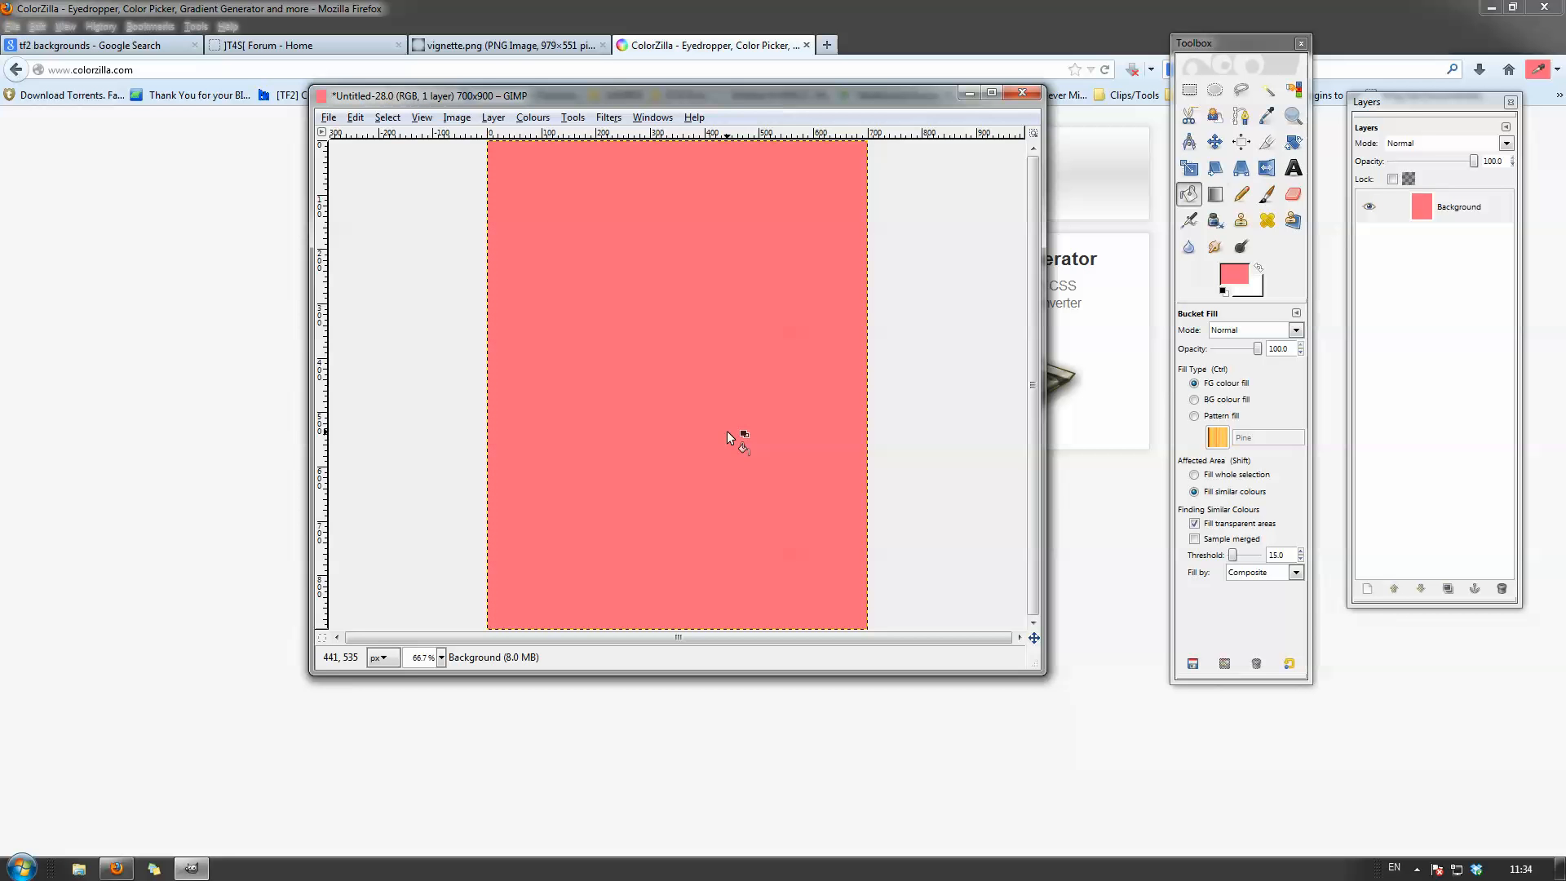
left_click(1021, 93)
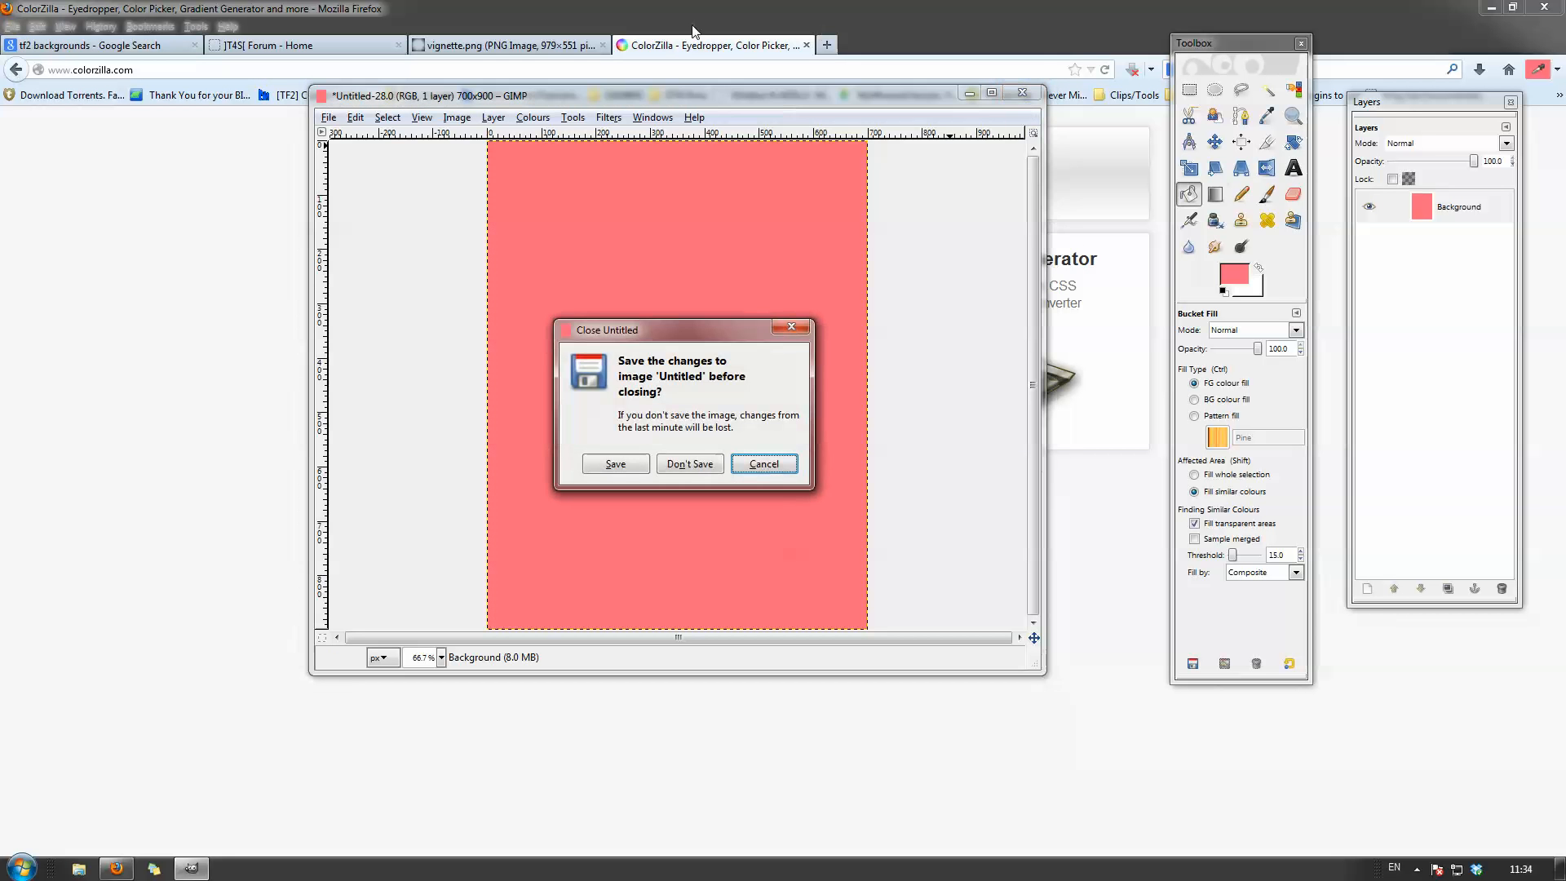
left_click(700, 464)
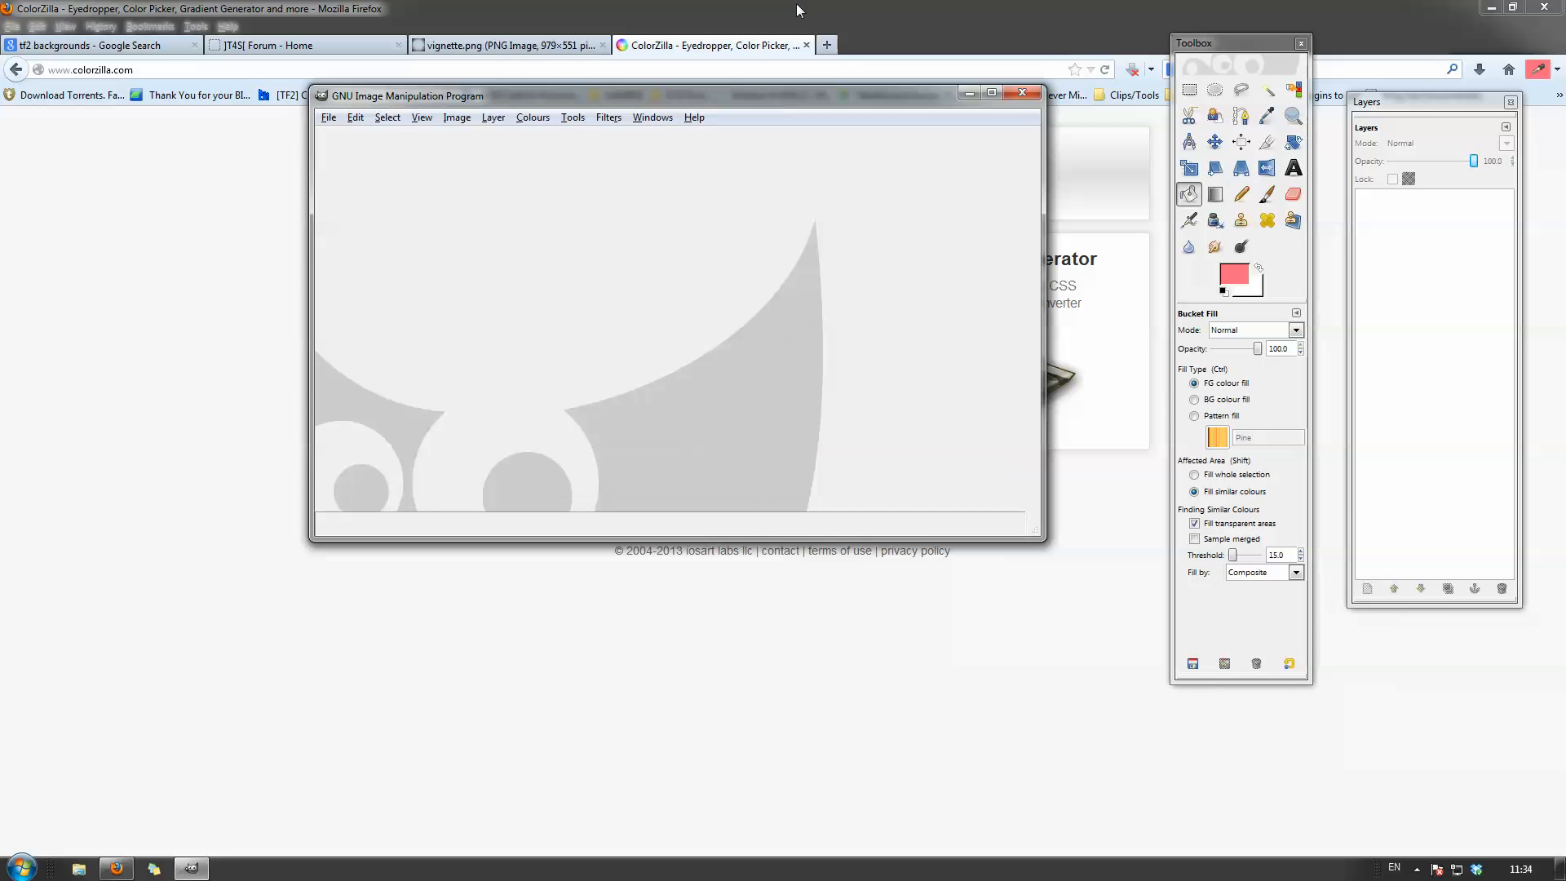
Switch to Firefox to view the forum home page, and minimize the browser window.
left_click(751, 55)
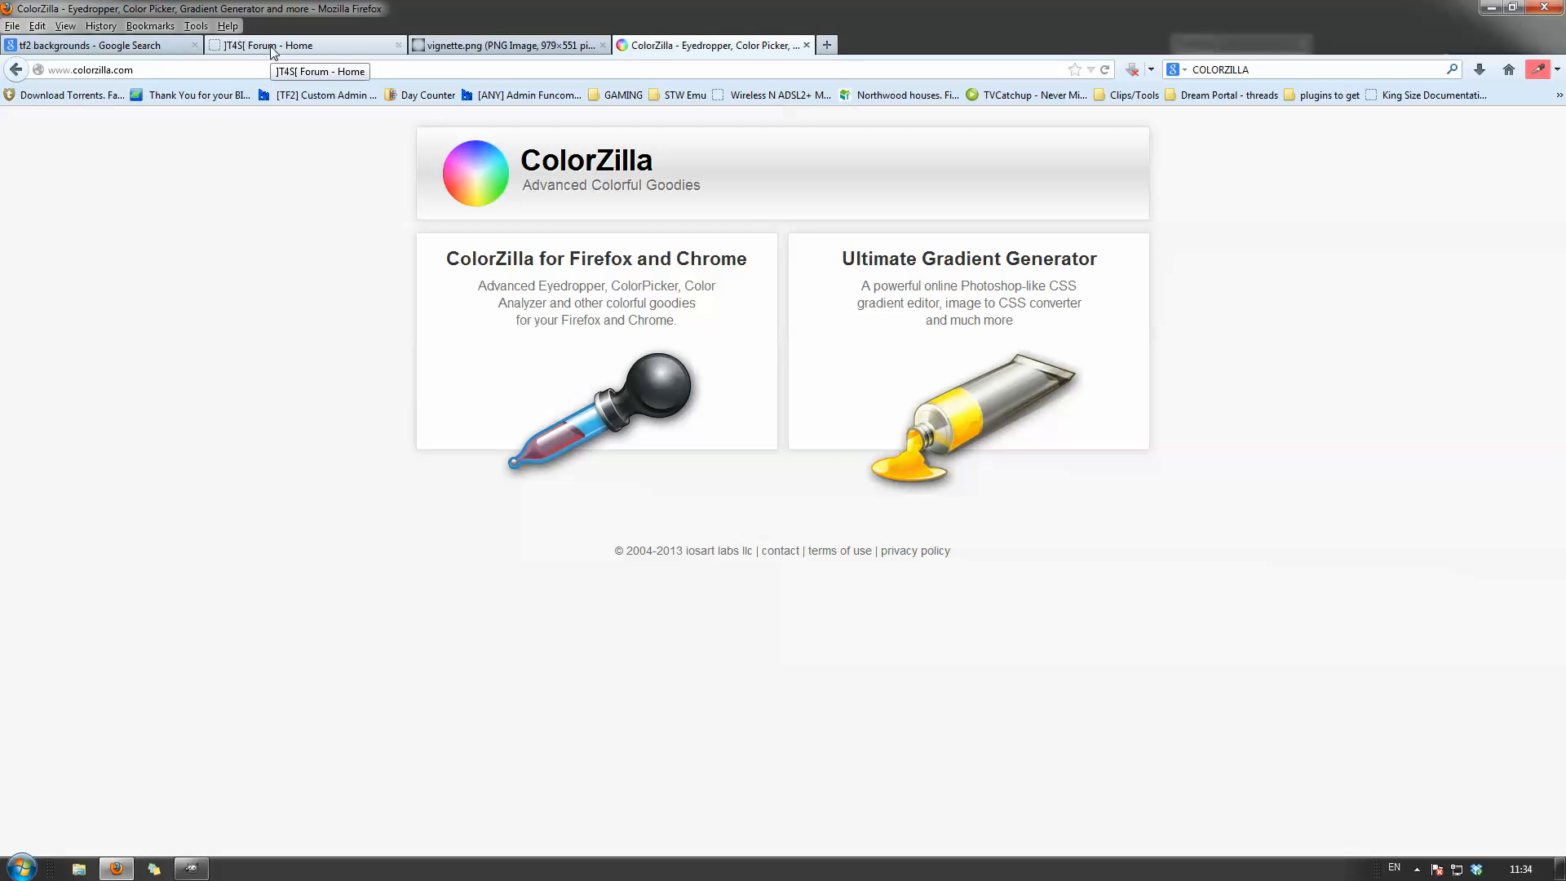
left_click(312, 51)
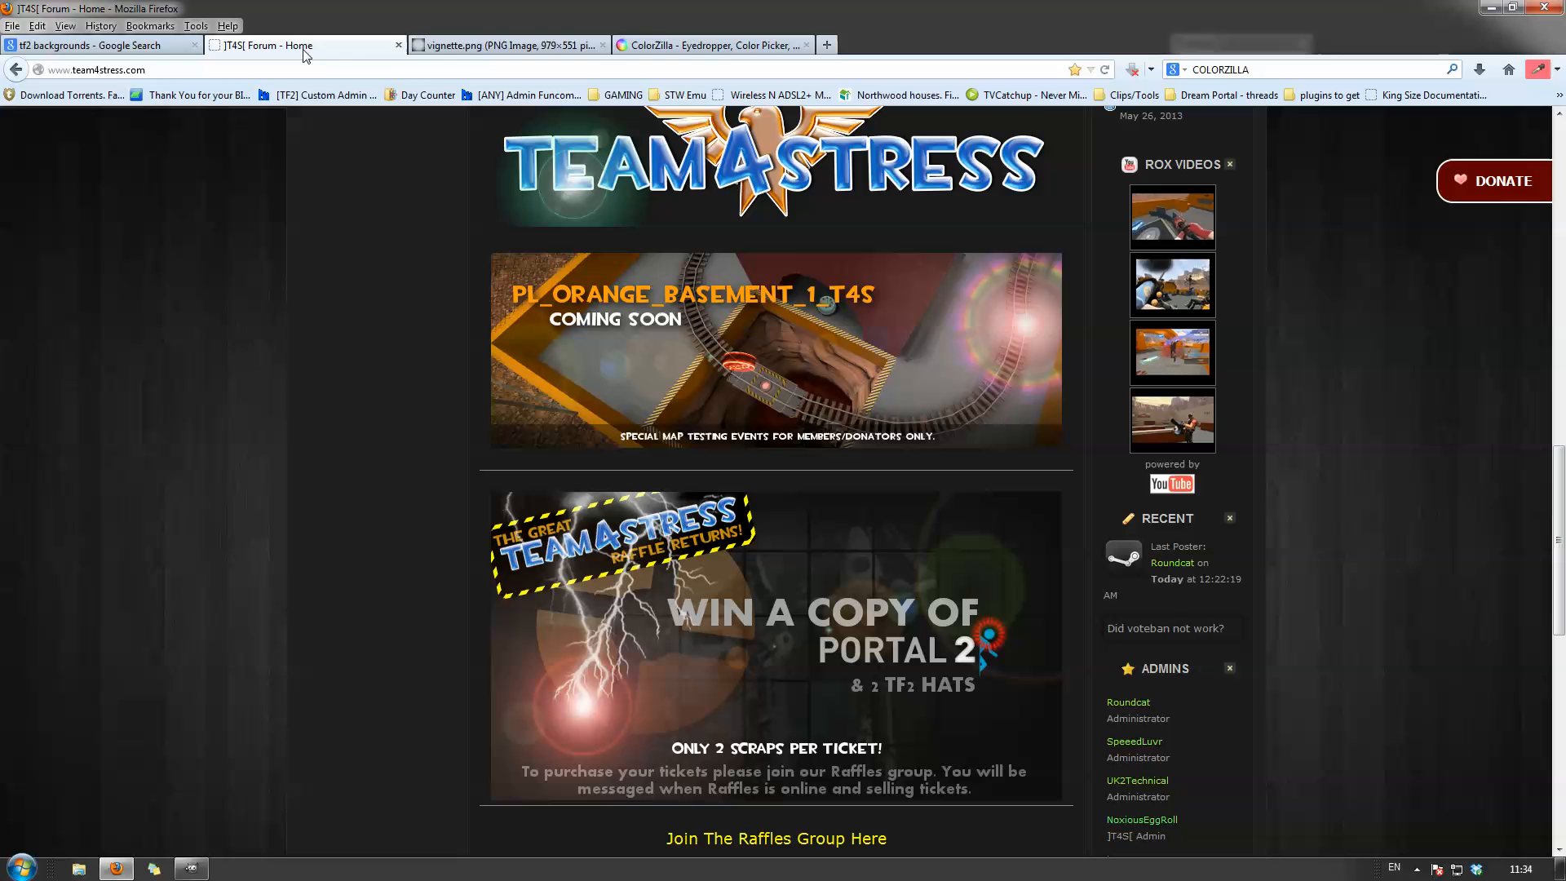
left_click(1511, 11)
left_click_drag(422, 37, 0, 186)
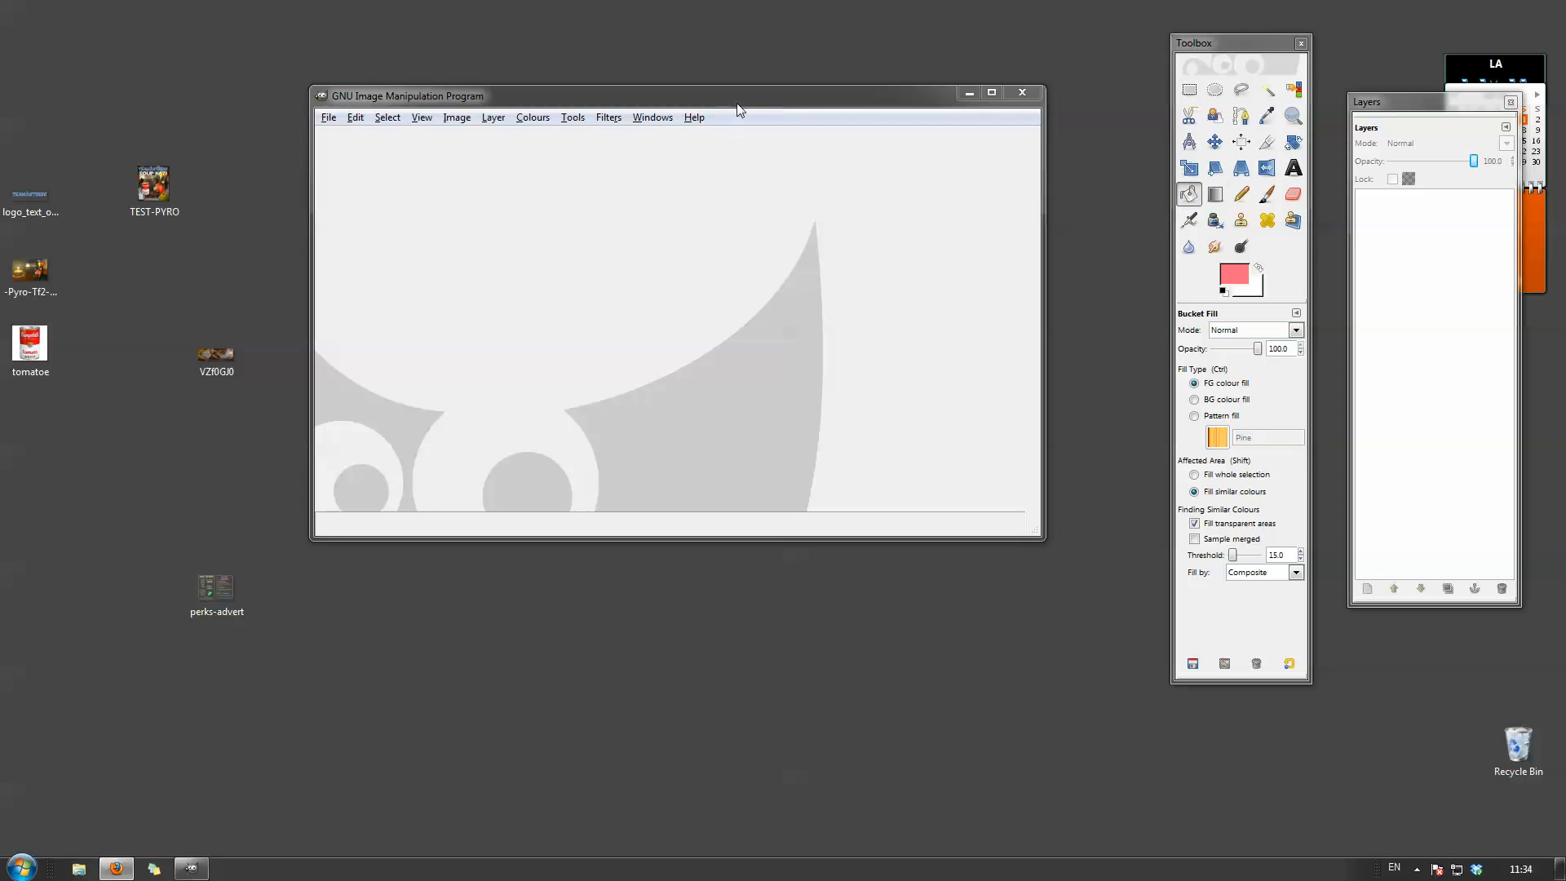
Create a new 700 × 900 pixel image, and reposition and enlarge its window on the desktop.
left_click_drag(738, 105, 754, 216)
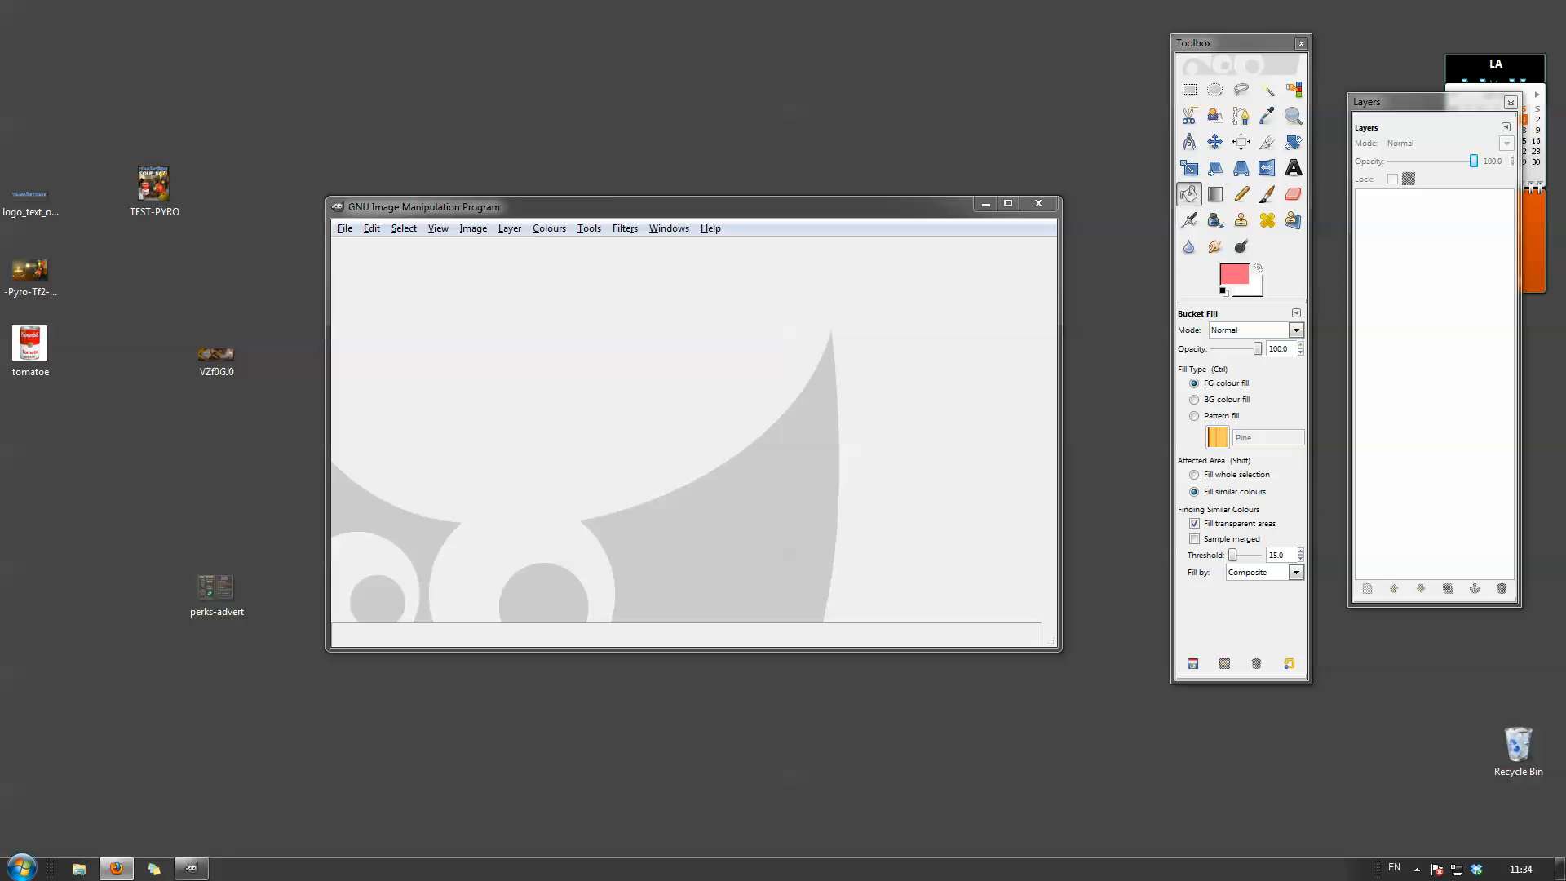
left_click(348, 230)
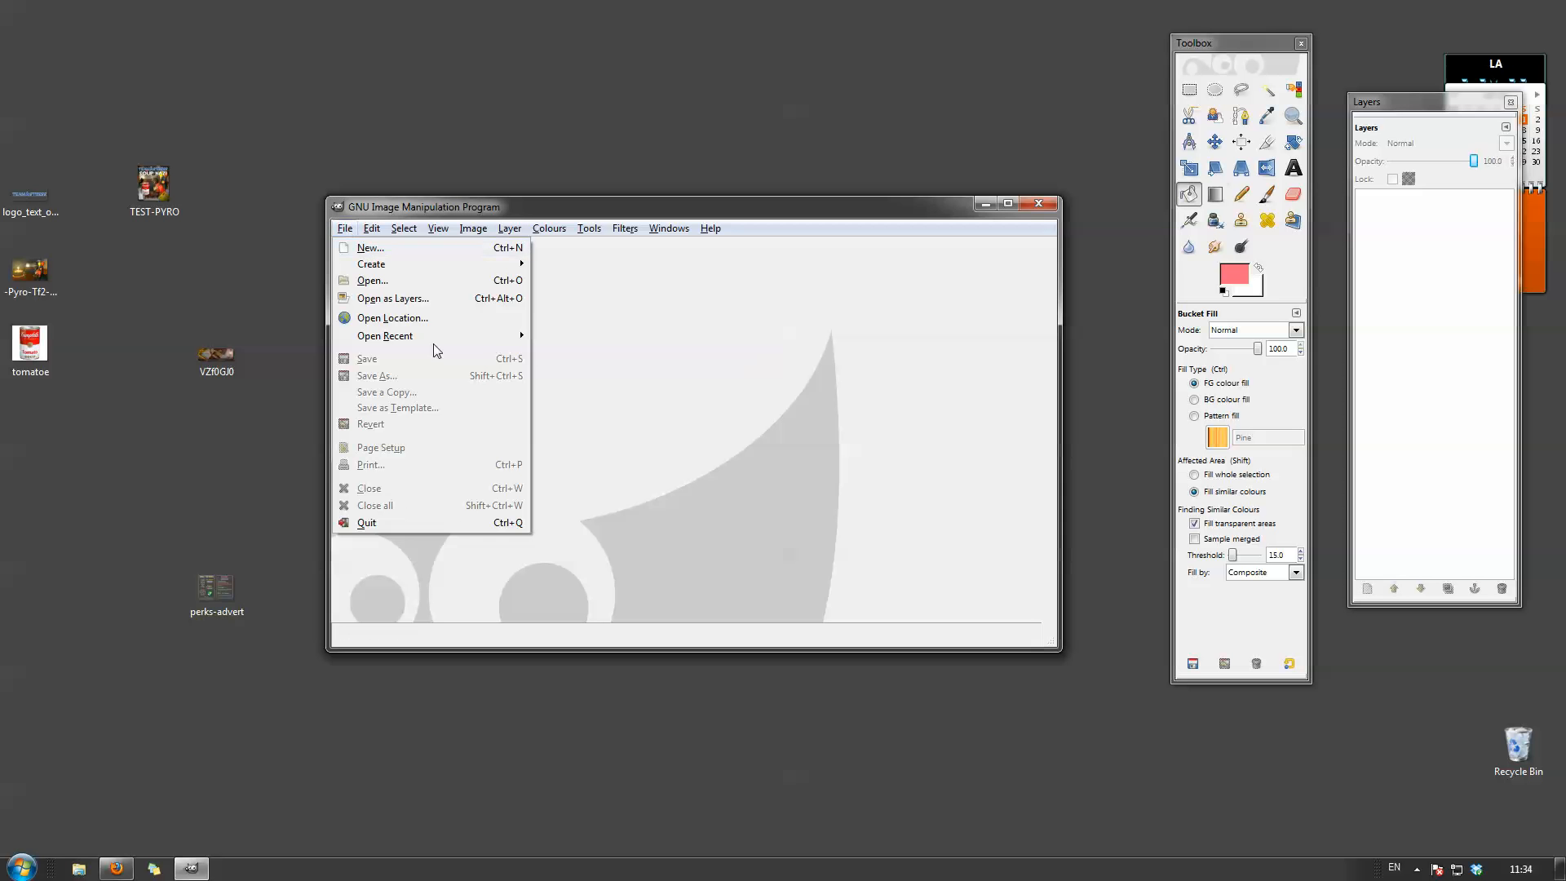
left_click(363, 250)
left_click(854, 408)
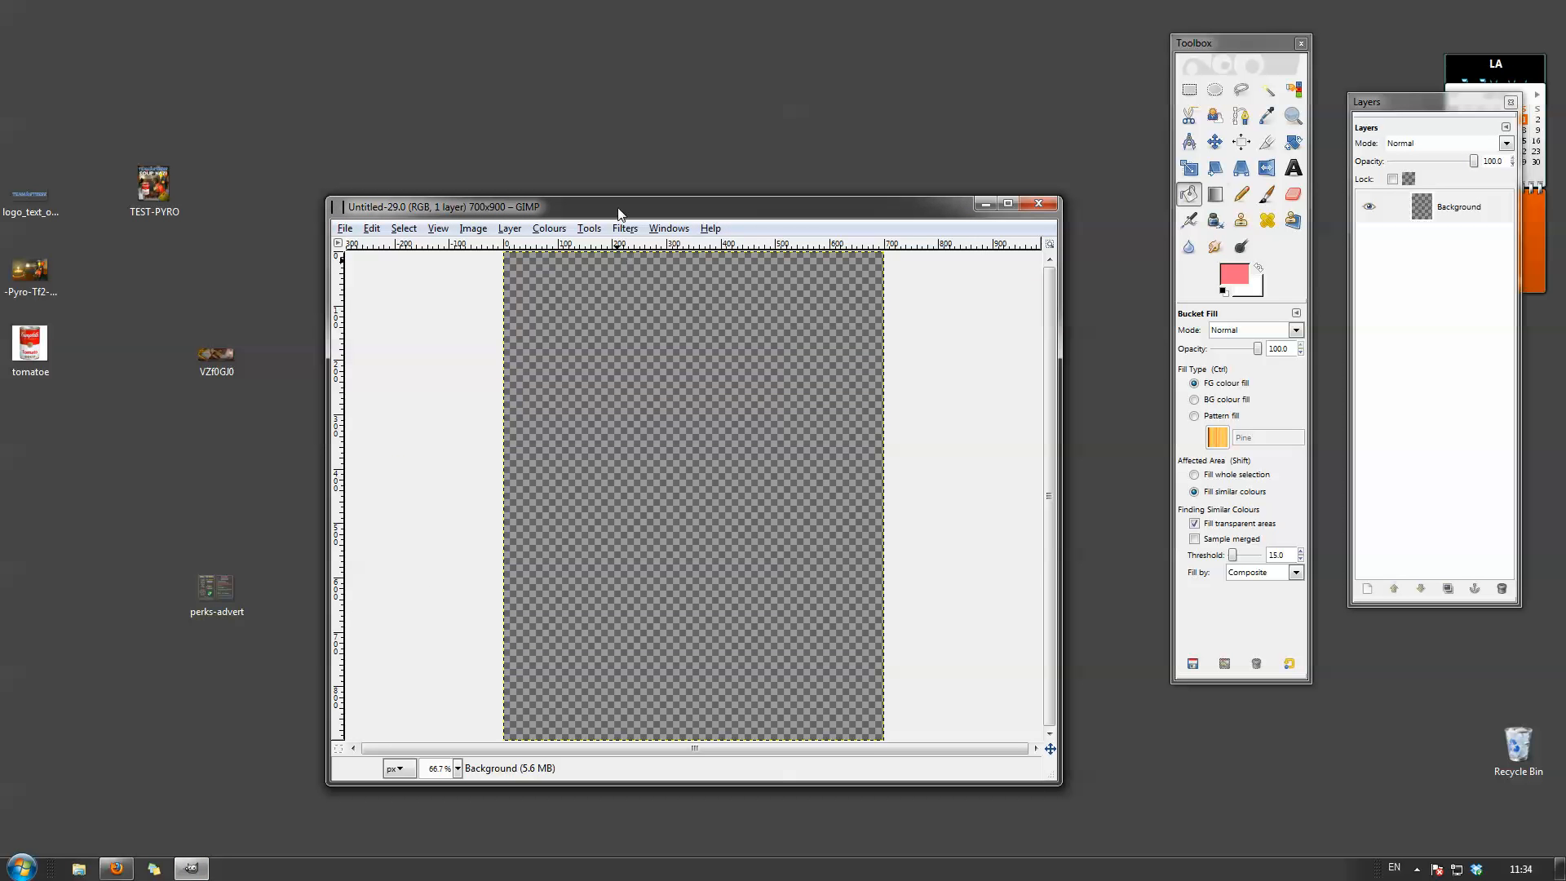
left_click_drag(618, 214, 591, 102)
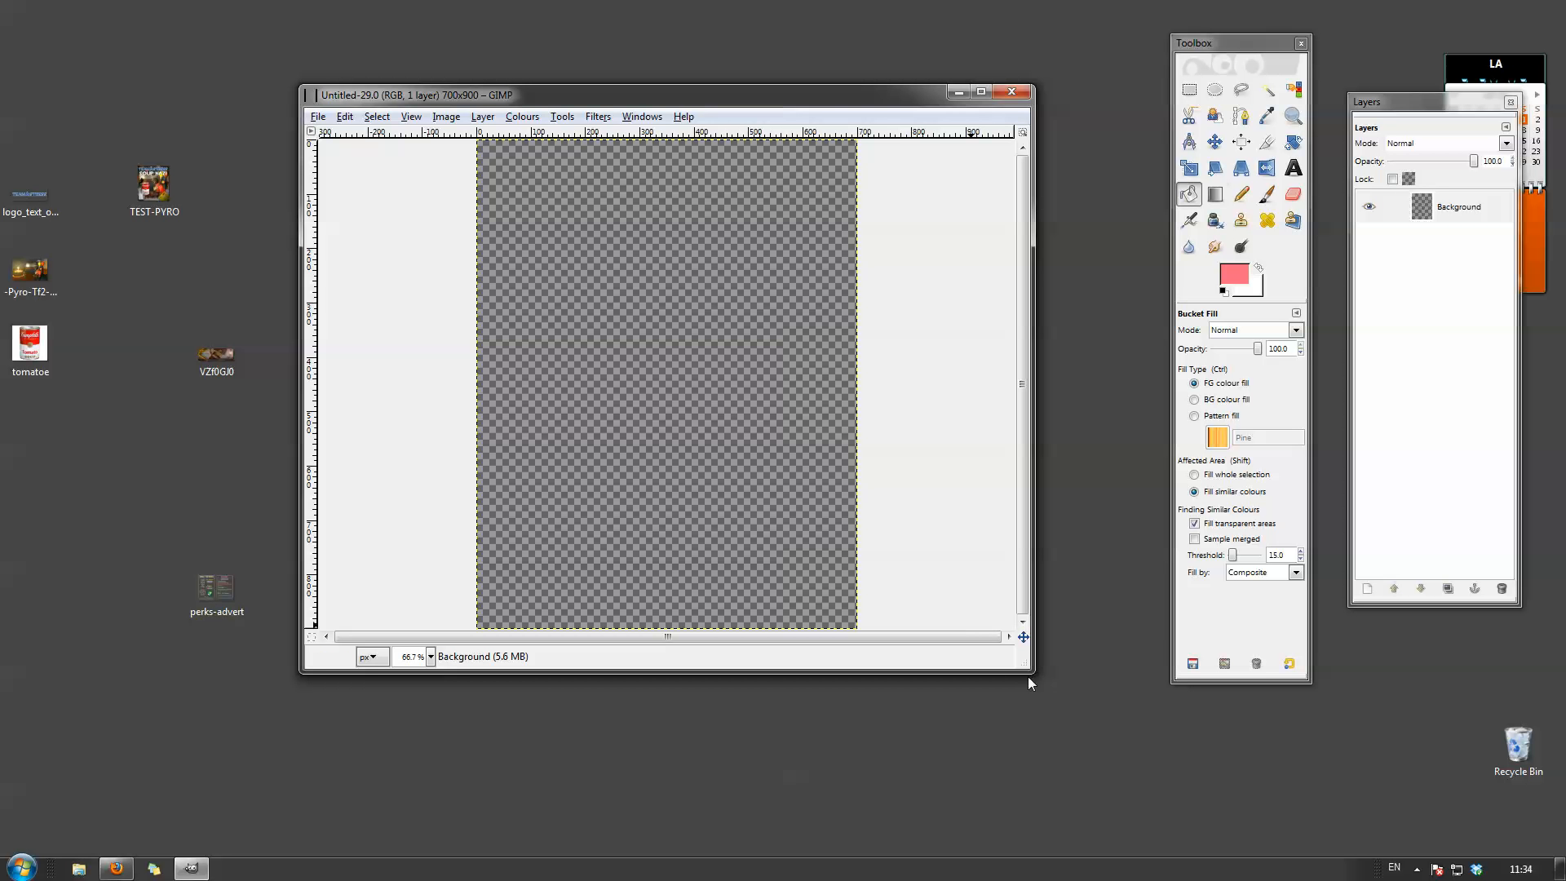
left_click_drag(1032, 675, 1110, 766)
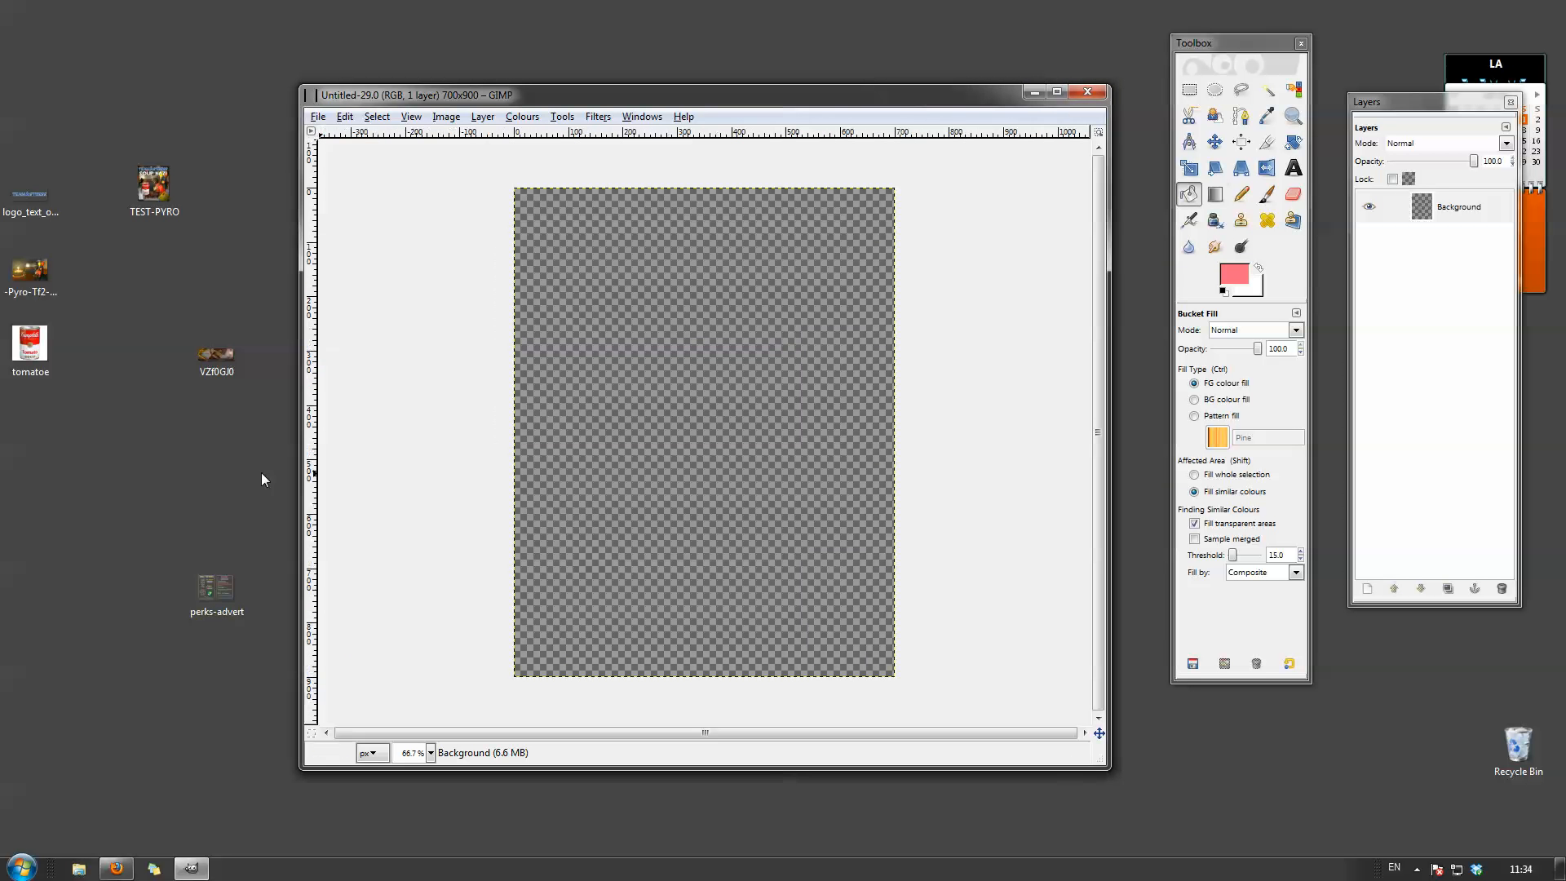
Search Google Images for "tf2 background pyro" in a new Firefox tab.
left_click_drag(31, 273, 94, 273)
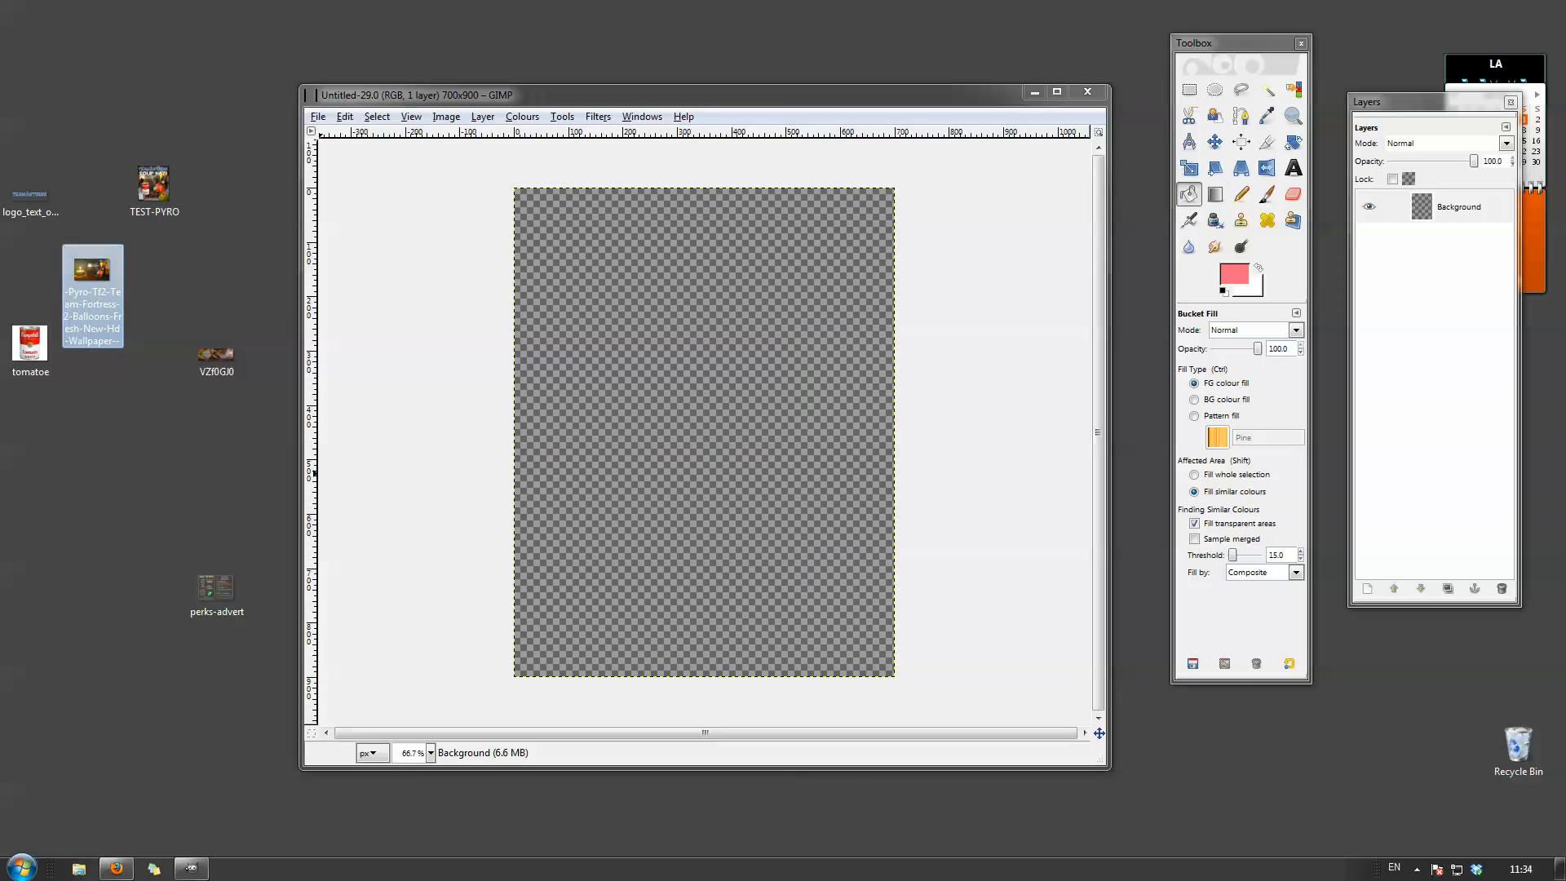
left_click(116, 868)
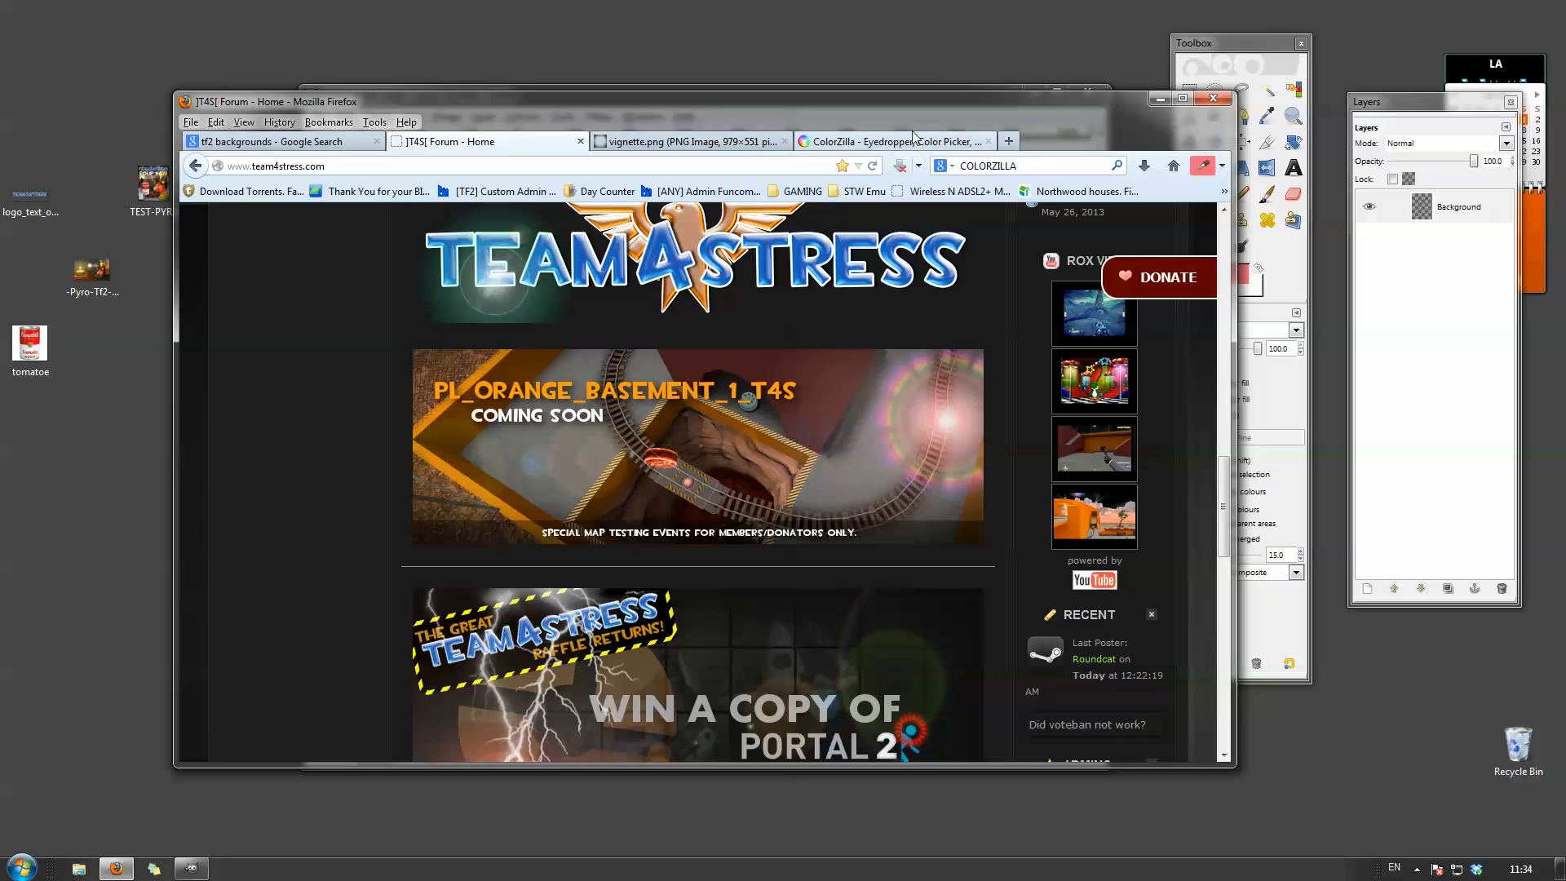
left_click(917, 143)
left_click(1009, 141)
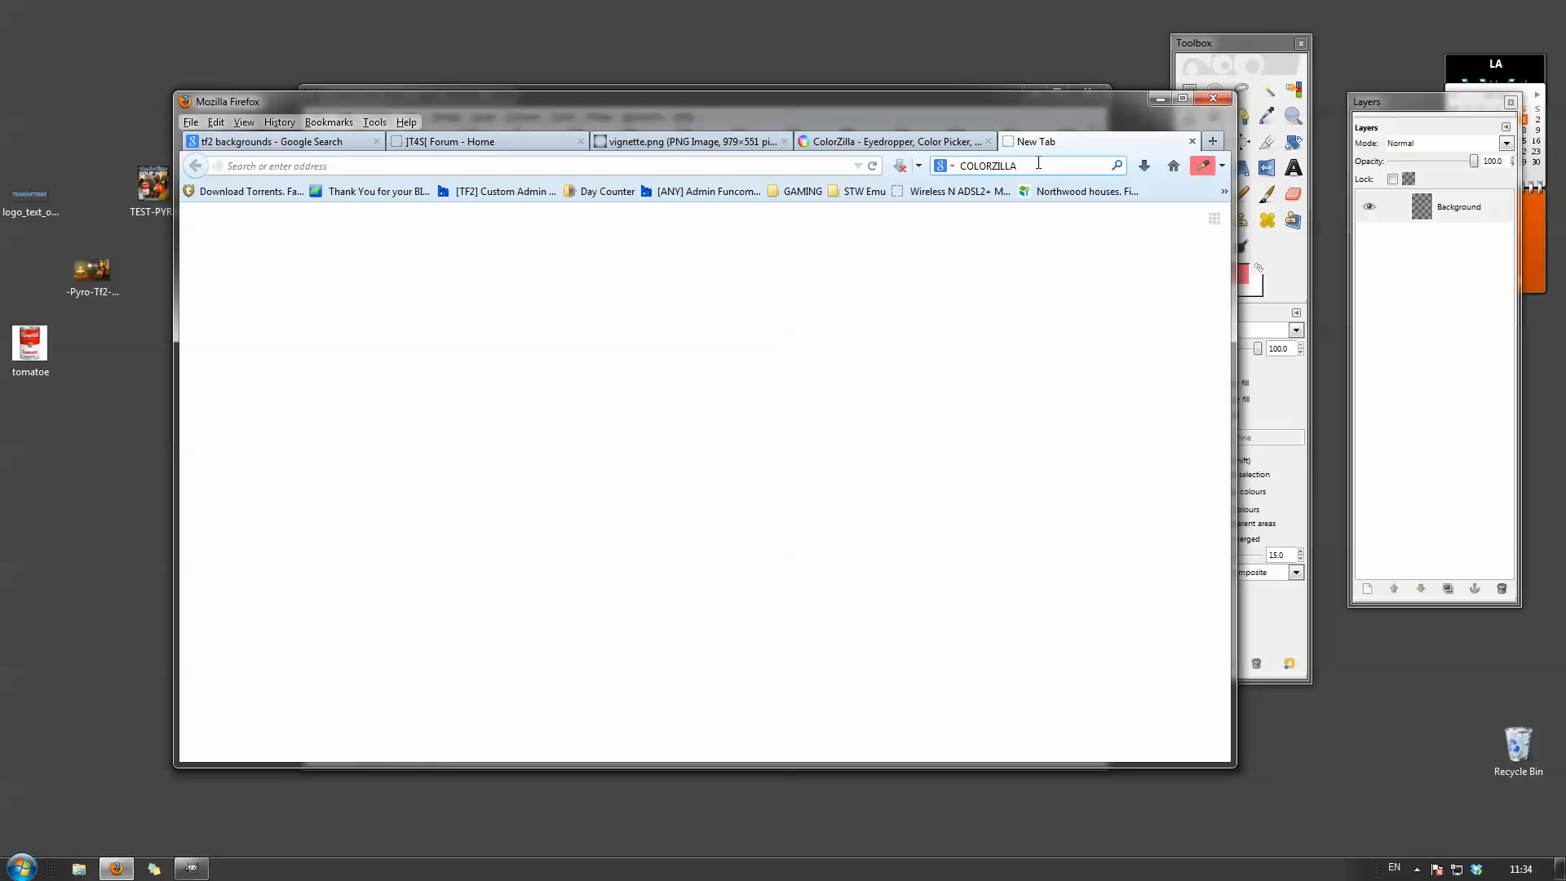
left_click(1038, 164)
type("tf2 backgr")
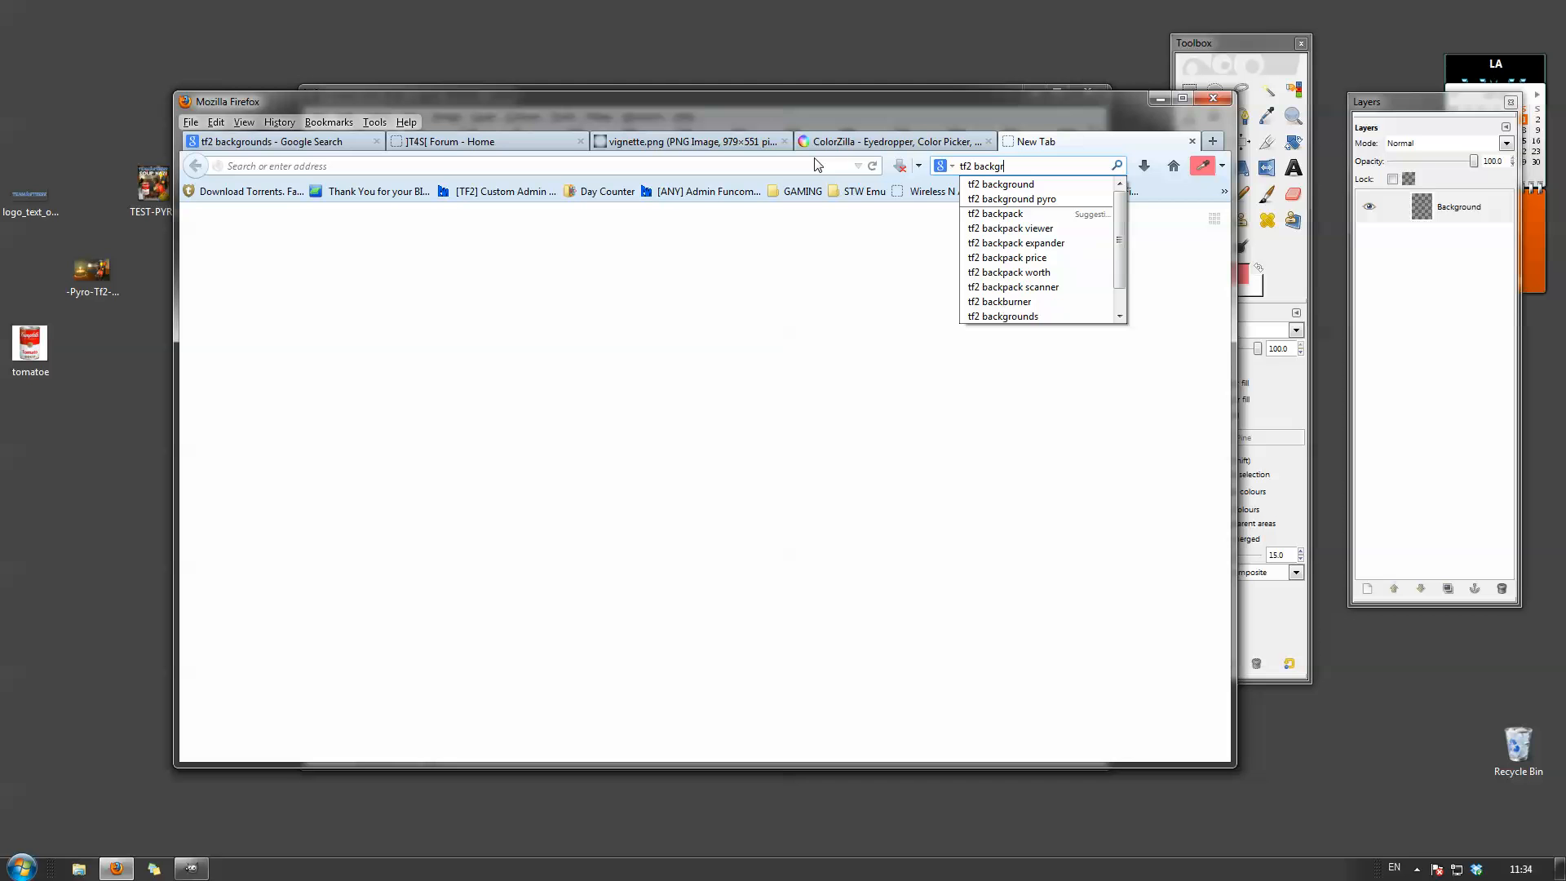
type("ound pyro")
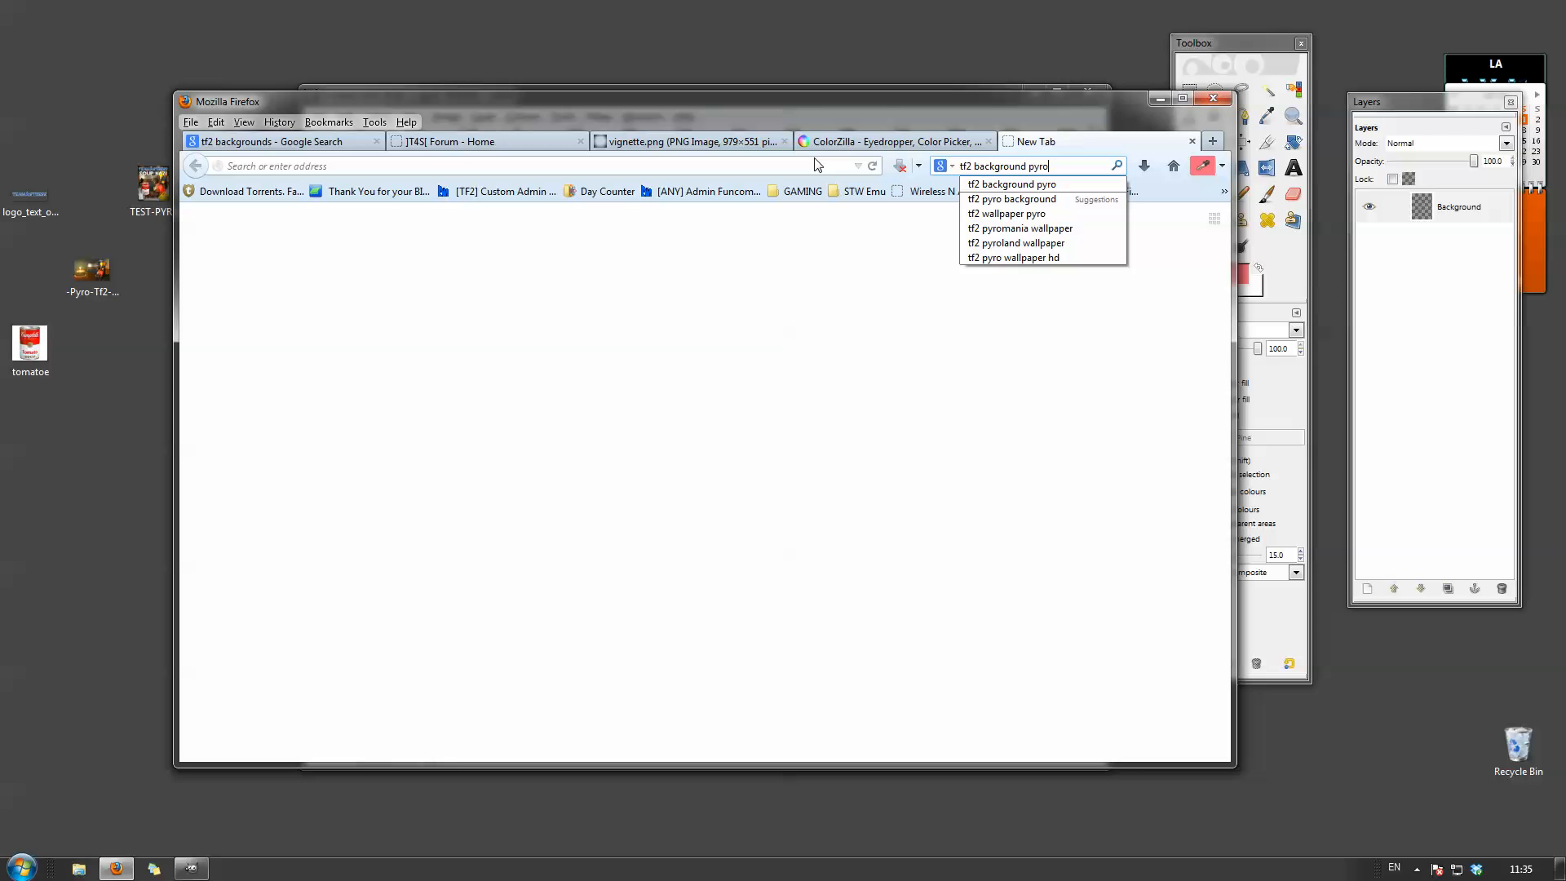
key("Return")
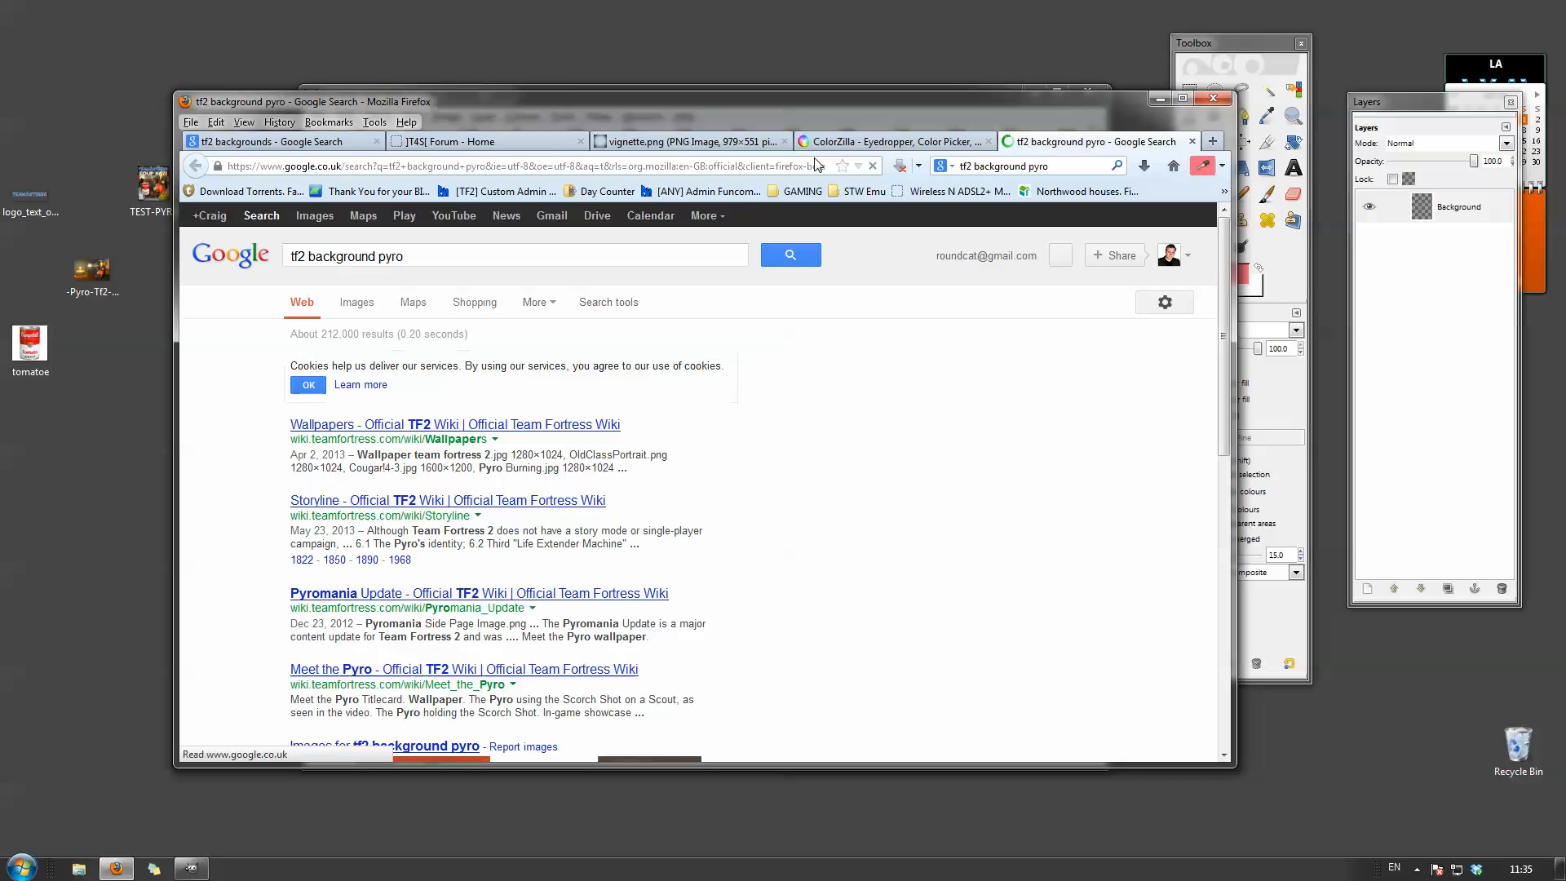
left_click(356, 302)
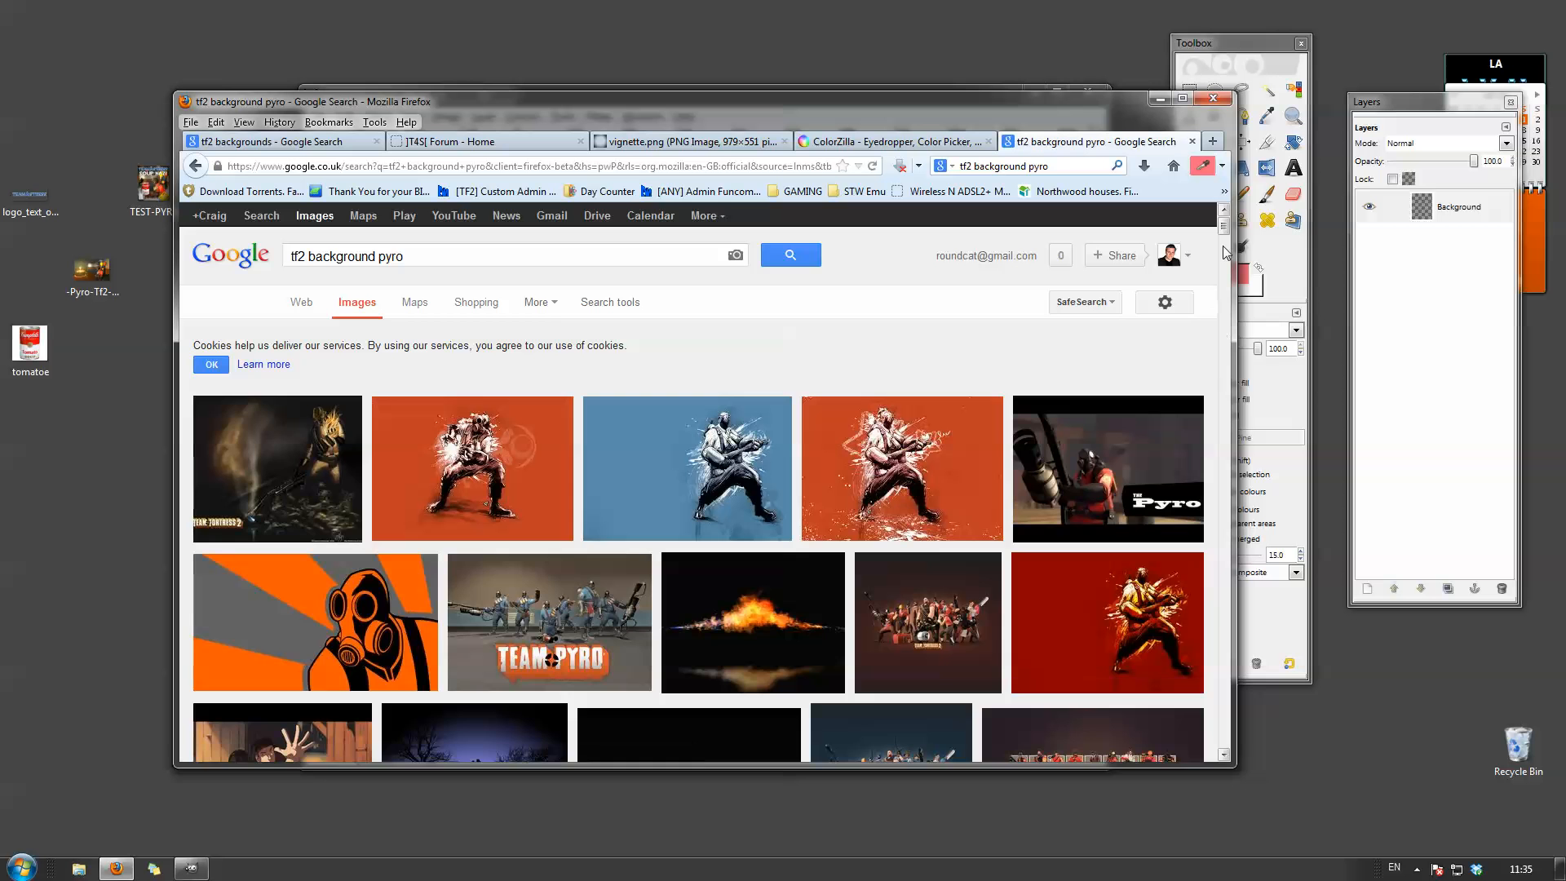
Open the wallpaper of Pyro with balloons and a birthday cake at full size from the image results, and close its tab.
left_click_drag(1227, 225, 1226, 290)
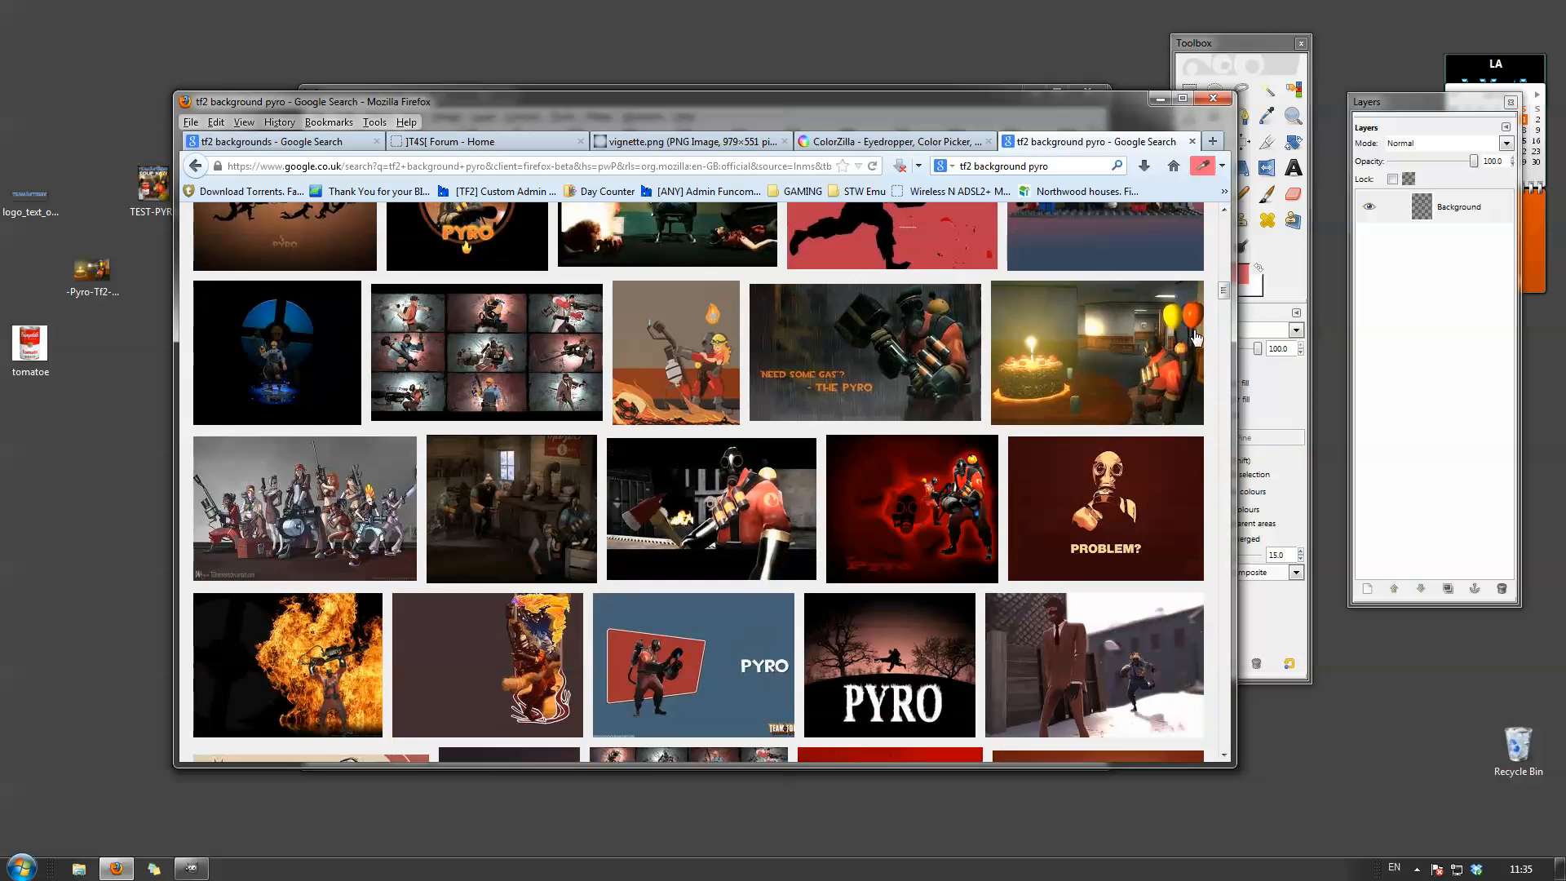
left_click(1078, 376)
left_click(963, 462)
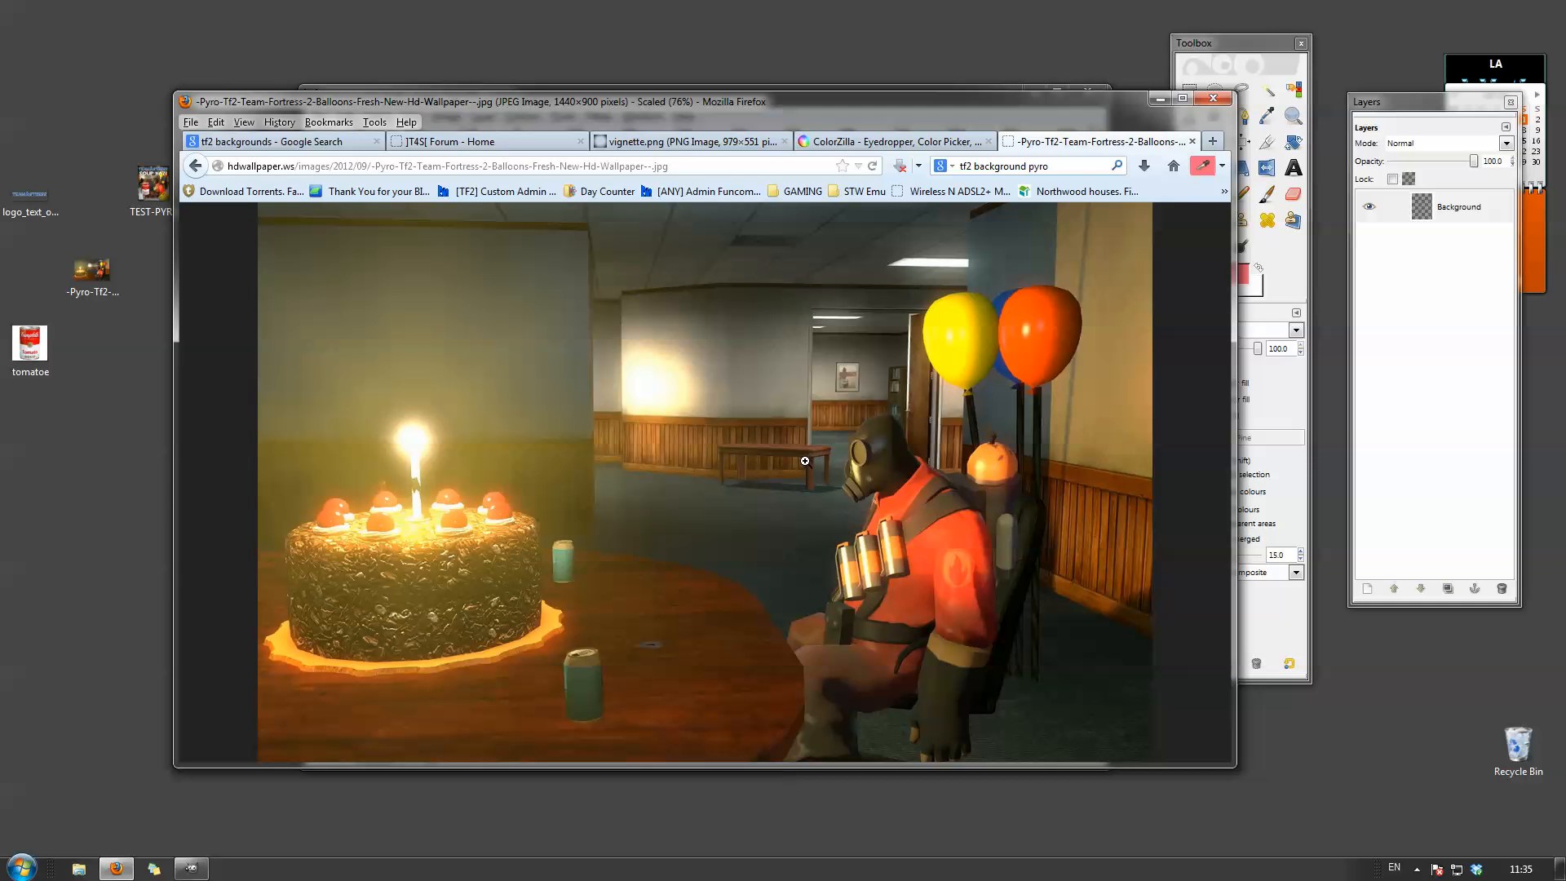
left_click_drag(767, 397, 129, 513)
left_click(1192, 143)
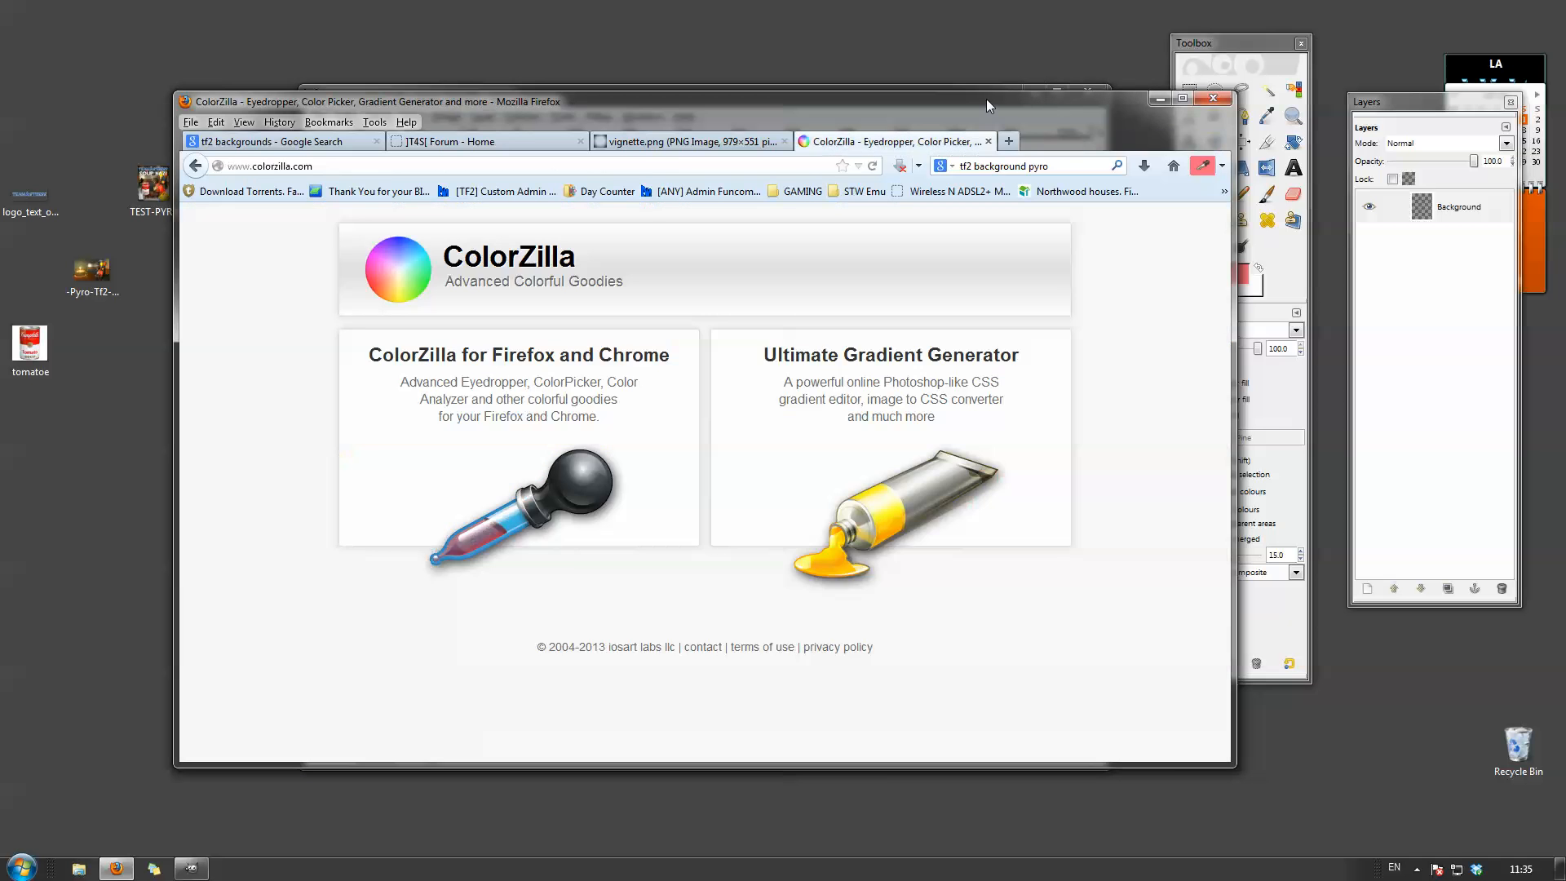
Minimize Firefox and add the Pyro balloons wallpaper from the desktop to the blank image as a new layer.
left_click(1159, 99)
left_click_drag(92, 269, 761, 399)
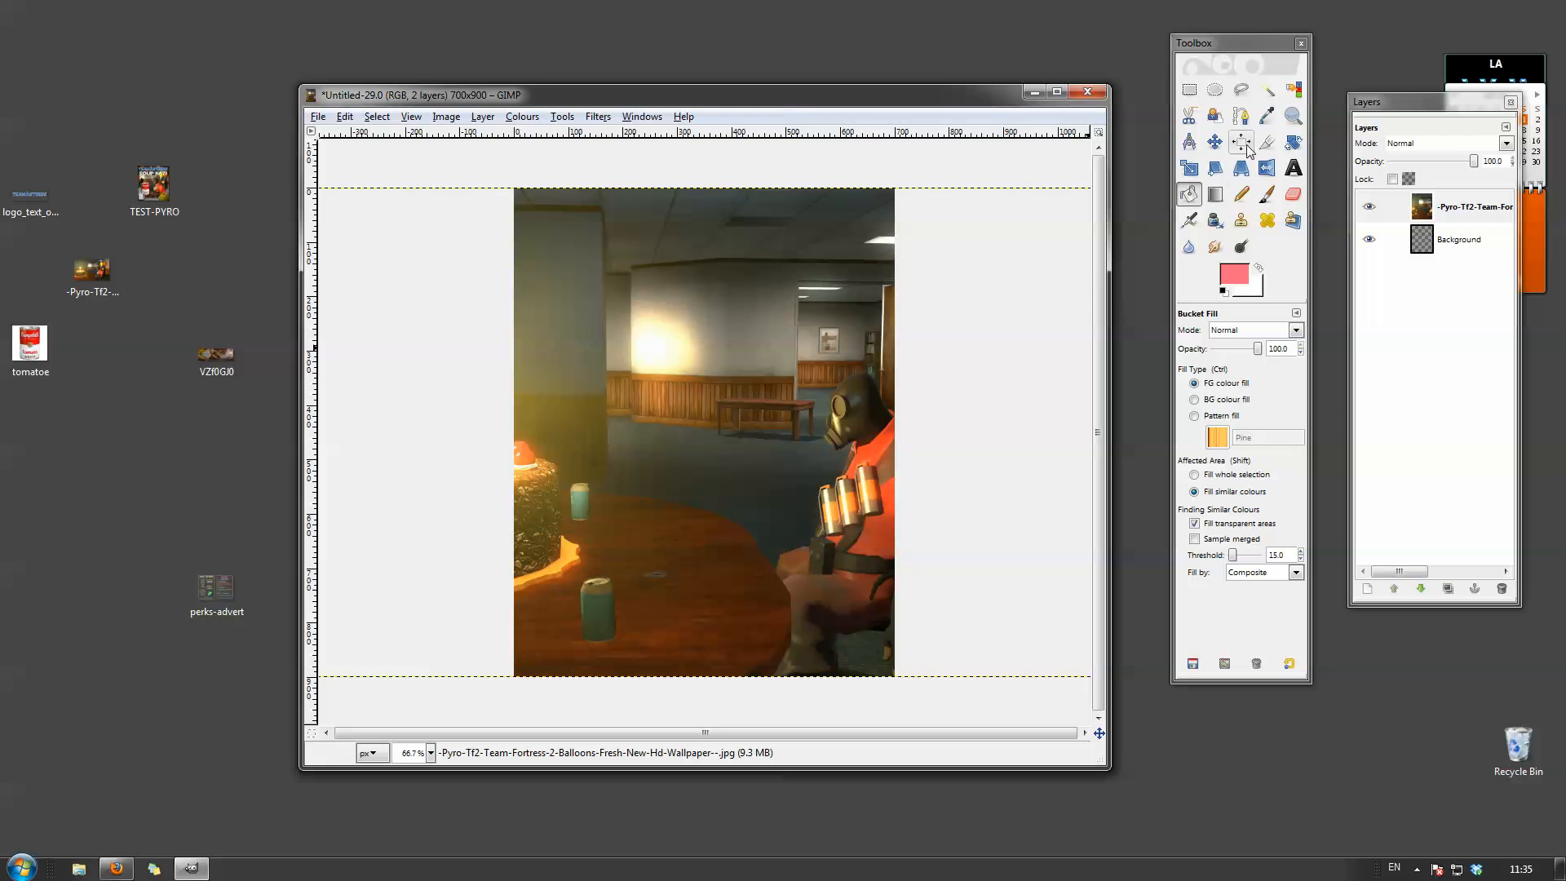
Set the Move tool to move the active layer, and shift the wallpaper layer left in large increments until Pyro is inside the canvas.
left_click(1214, 142)
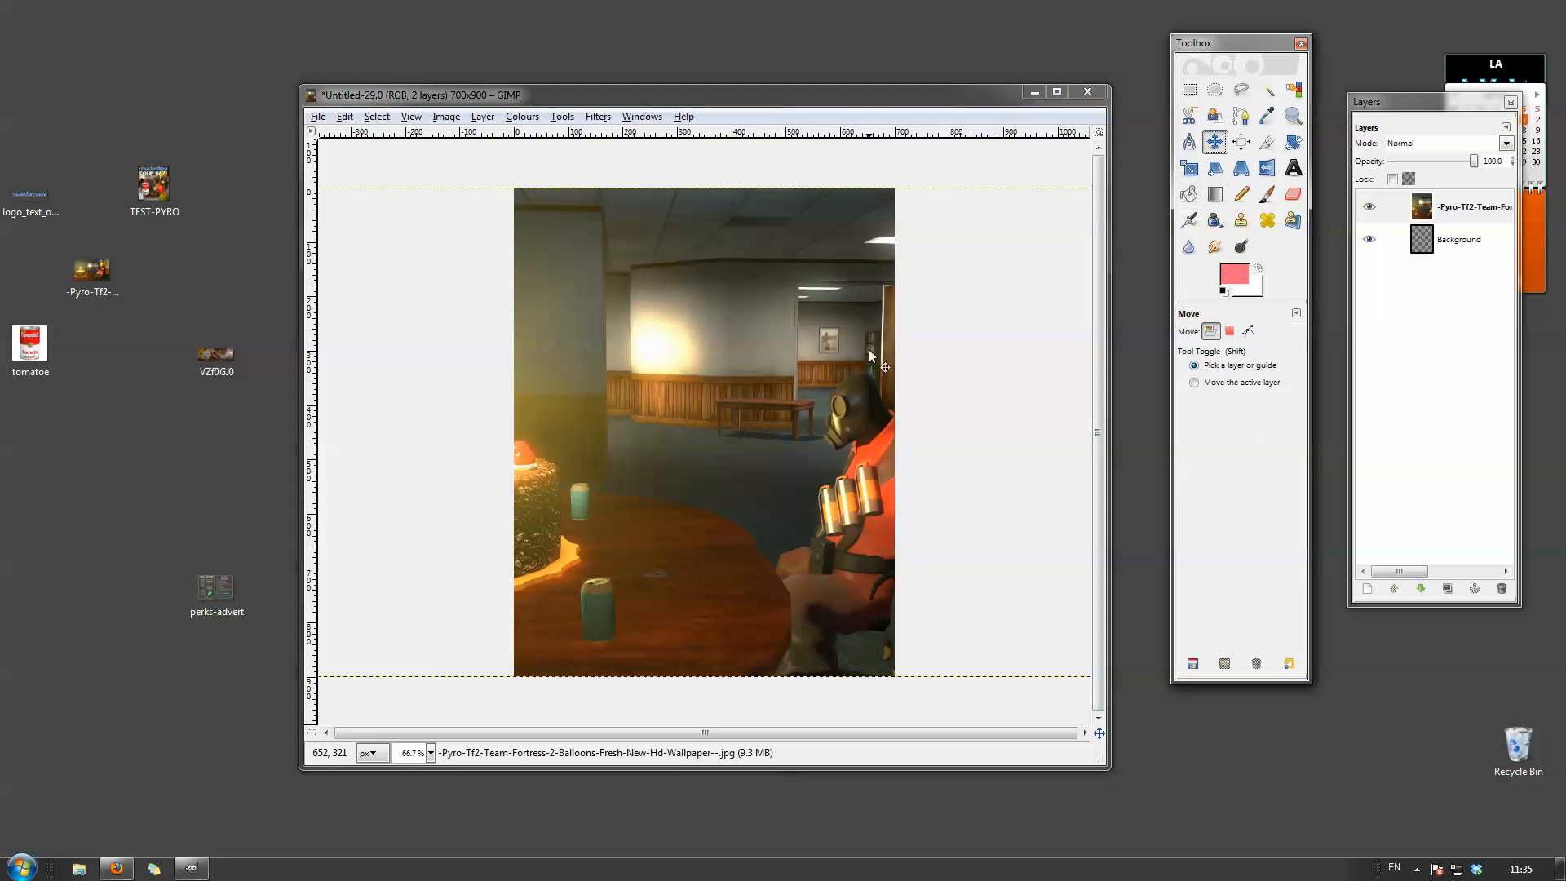
left_click(711, 360)
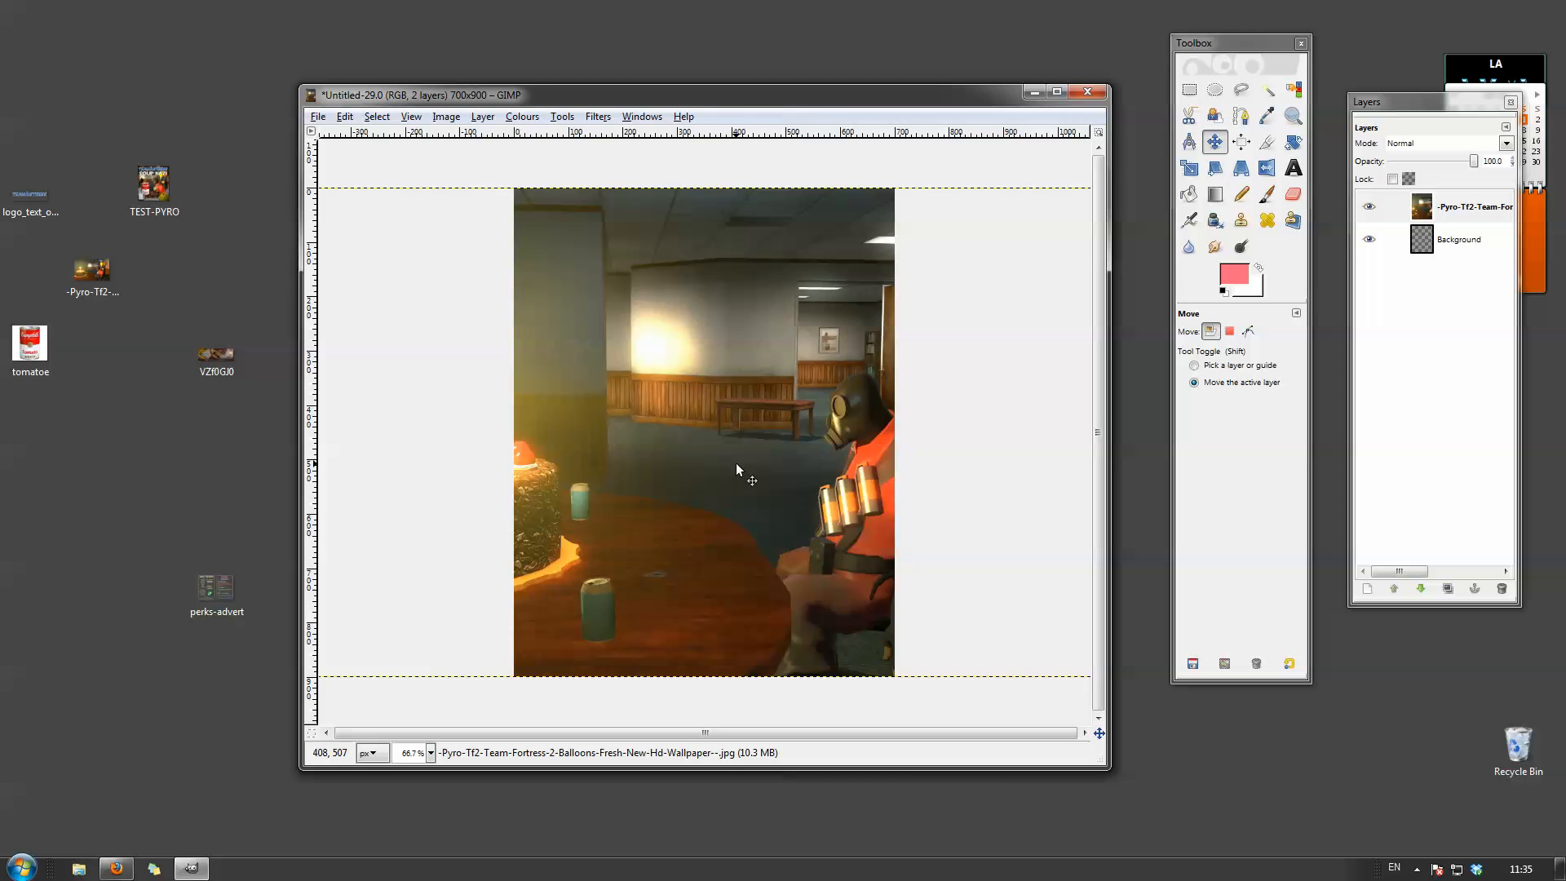
key("shift+Left")
key("shift+Left")
key("shift+Left")
key("shift+Left")
key("shift+Left")
key("shift+Left")
key("shift+Left")
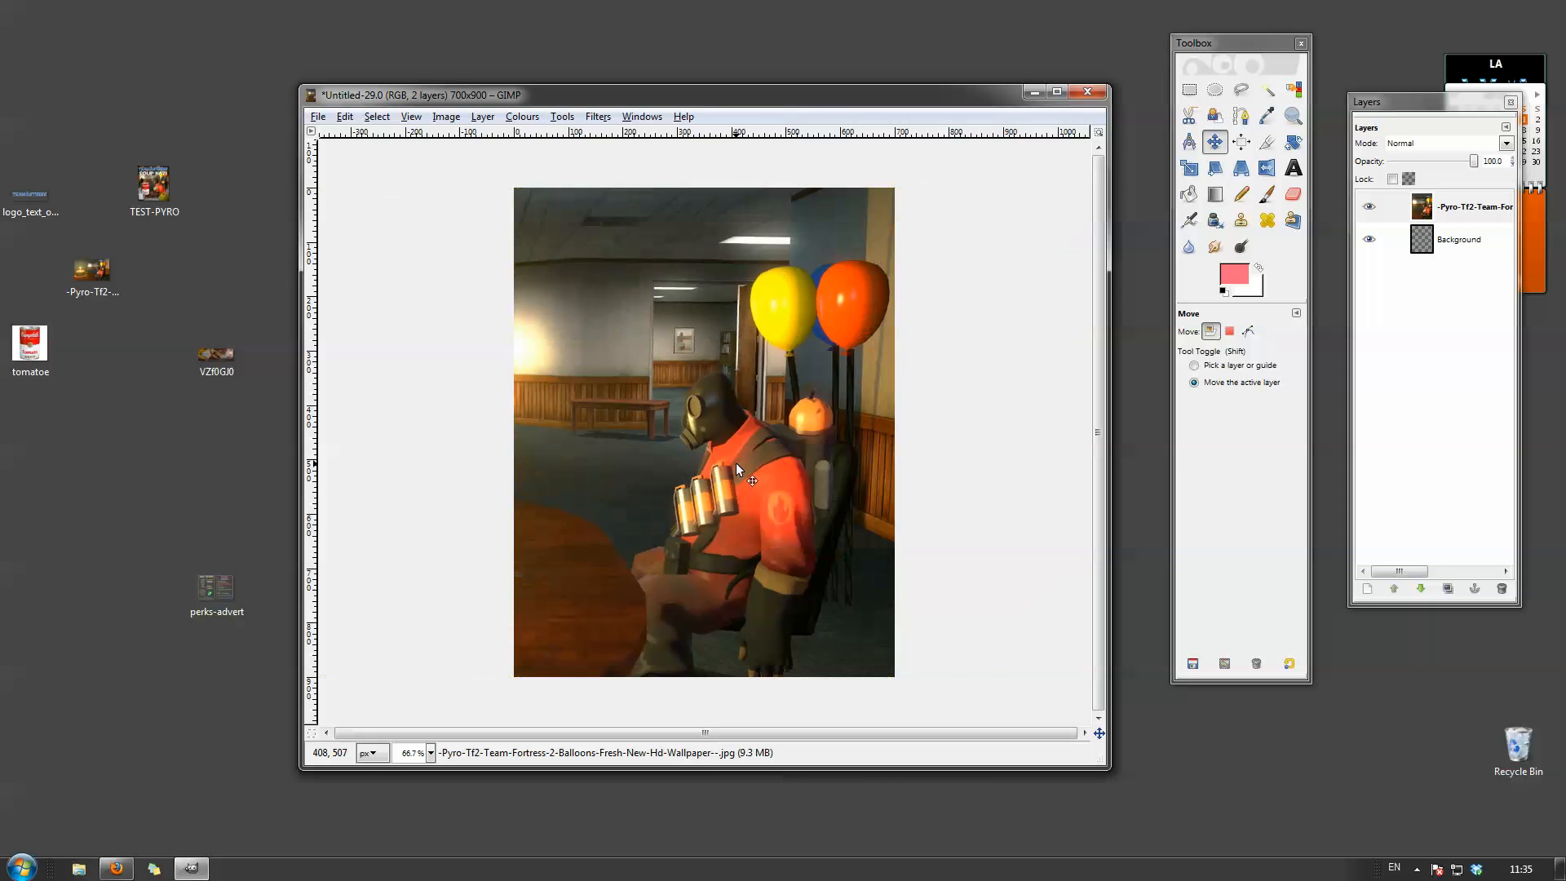
key("shift+Right")
key("shift+Right")
key("shift+Right")
key("shift+Right")
key("shift+Right")
key("shift+Right")
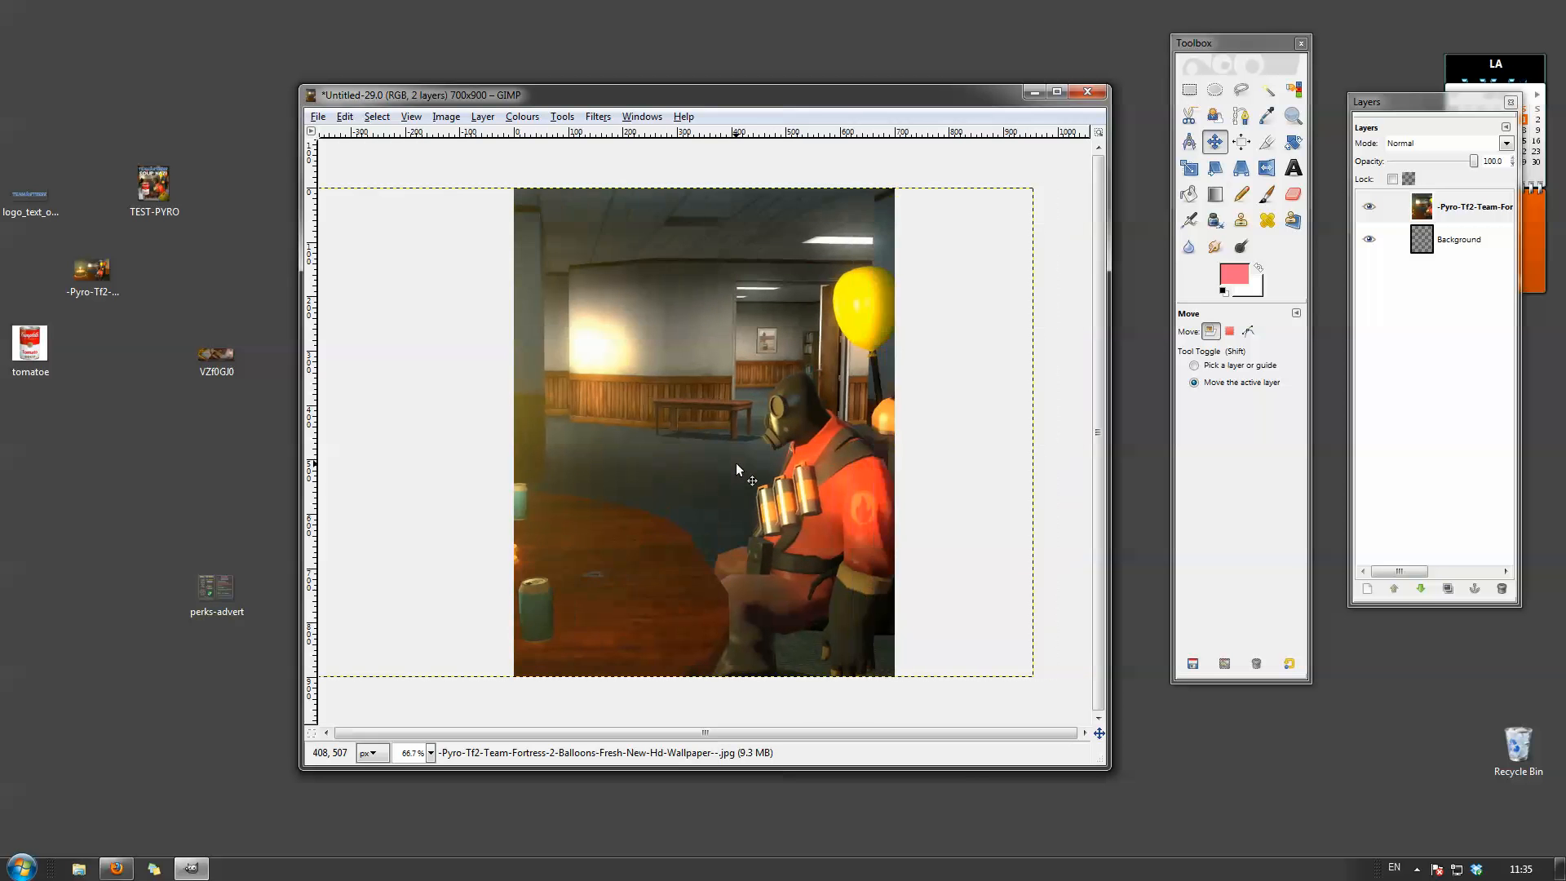
key("shift+Left")
key("shift+Left")
key("shift+Left")
key("shift+Left")
key("shift+Left")
key("shift+Right")
key("shift+Right")
key("shift+Right")
key("shift+Right")
key("shift+Right")
key("shift+Left")
Nudge the wallpaper layer slightly further left in small increments, keeping Pyro near the canvas's right edge.
key("Left")
key("Left")
key("Left")
key("Left")
key("Left")
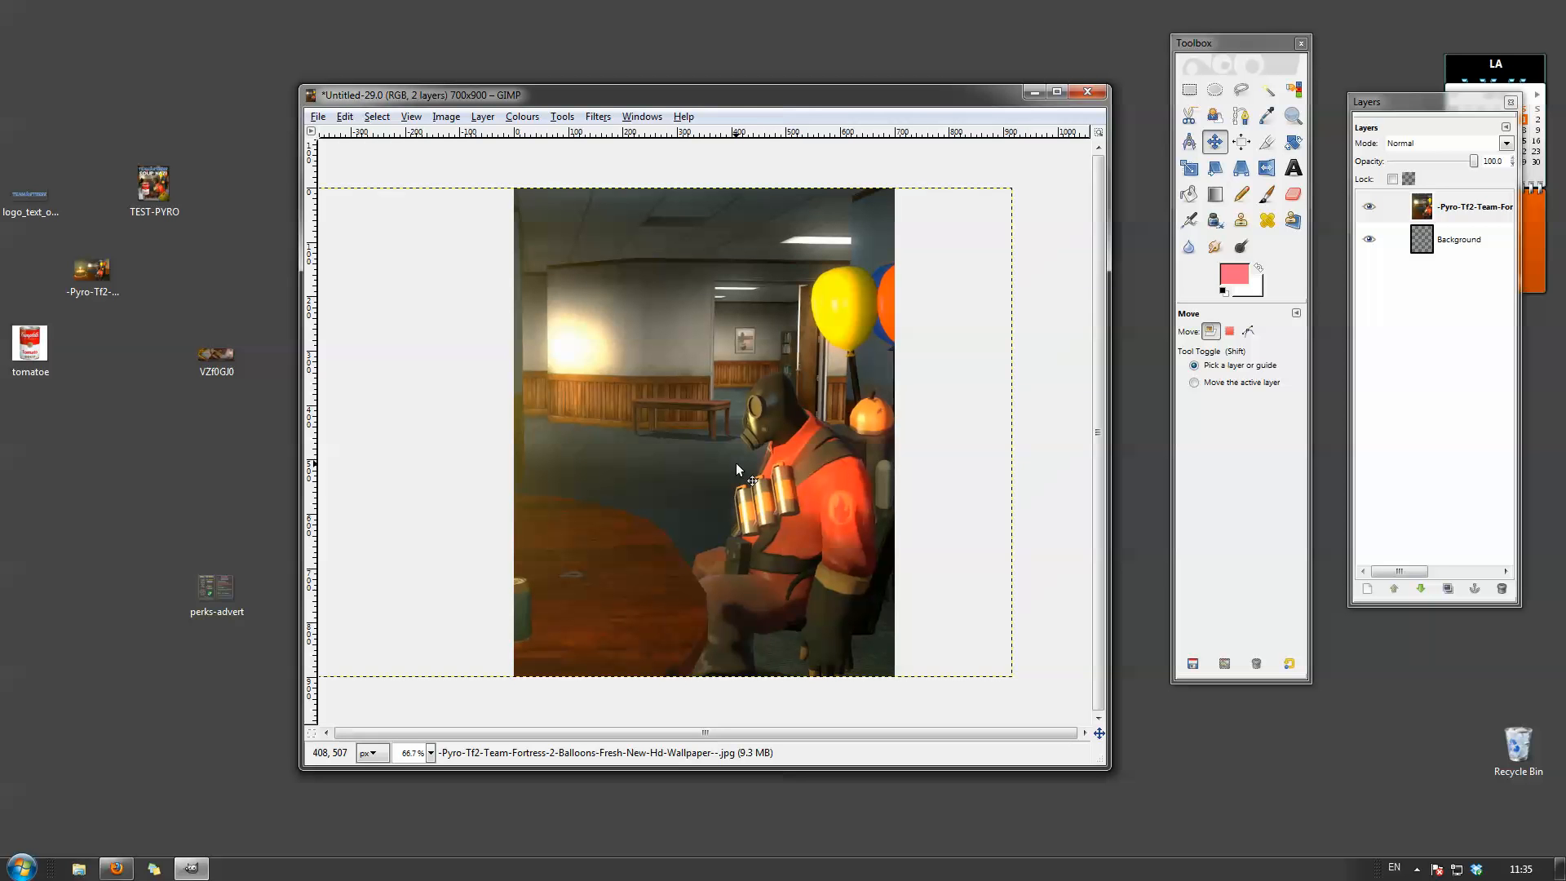
key("Left")
key("Left")
key("Left")
key("Left")
key("Left")
key("Left")
key("Left")
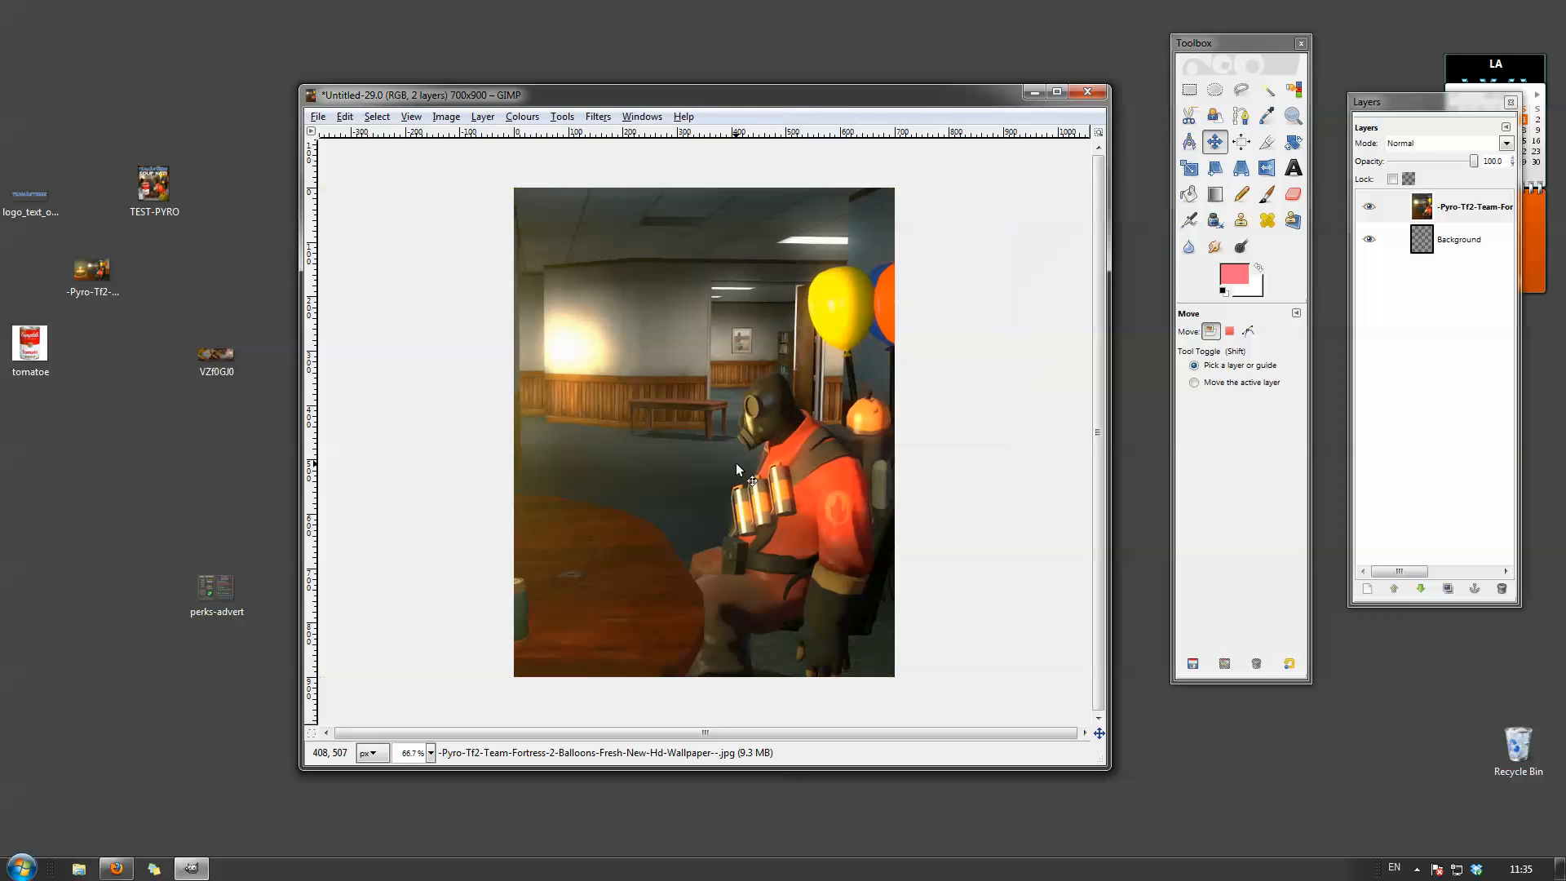
key("Left")
key("Left")
key("Left")
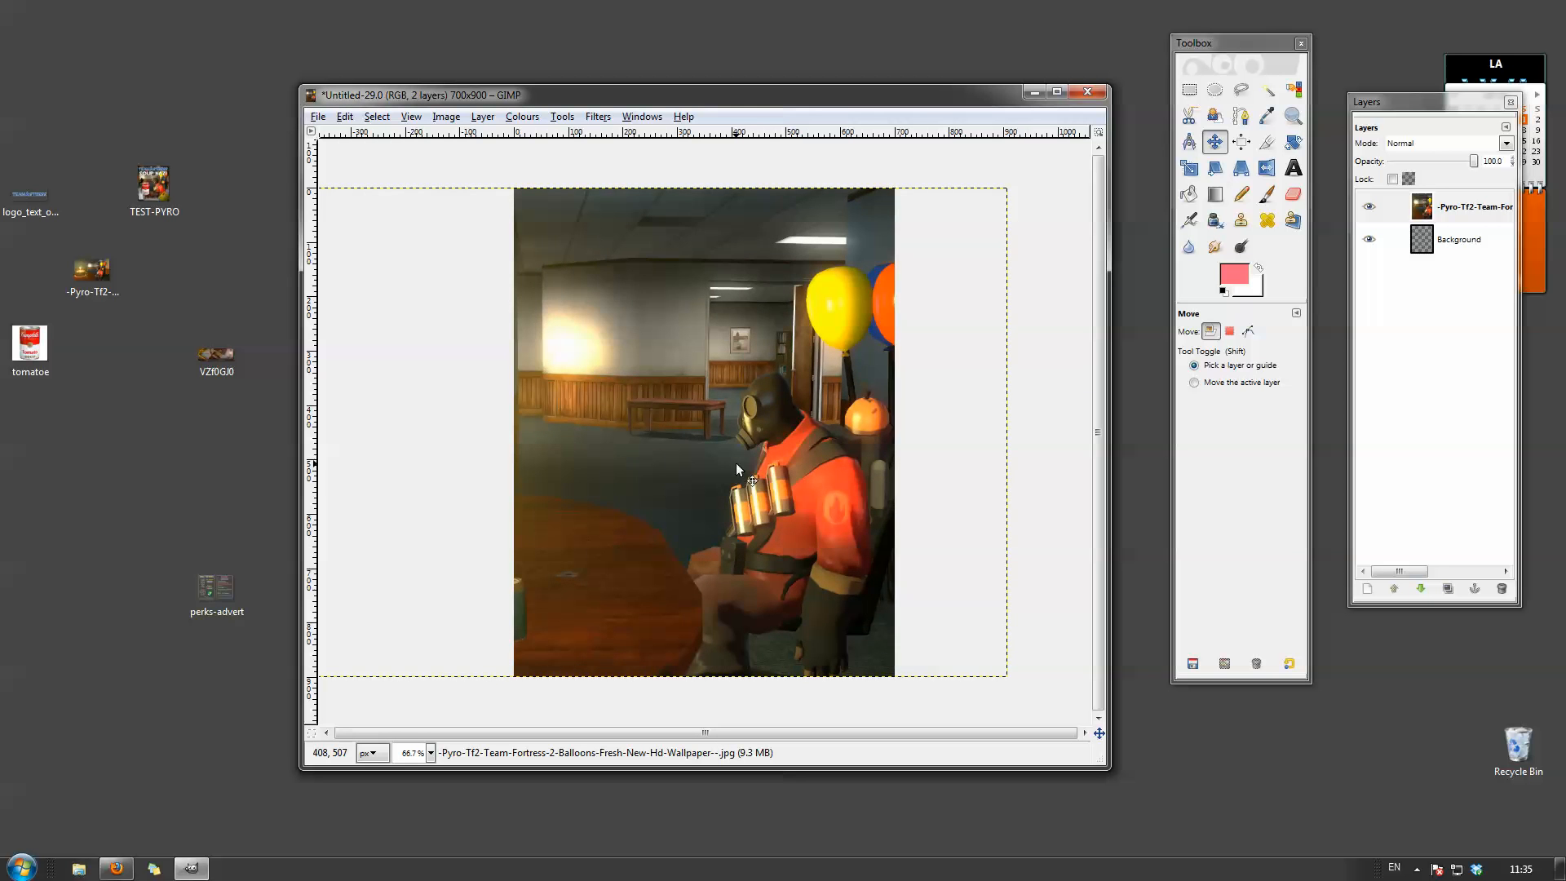
key("shift")
key("shift+Left")
key("shift+Left")
key("shift+Right")
key("shift+Right")
key("shift+Right")
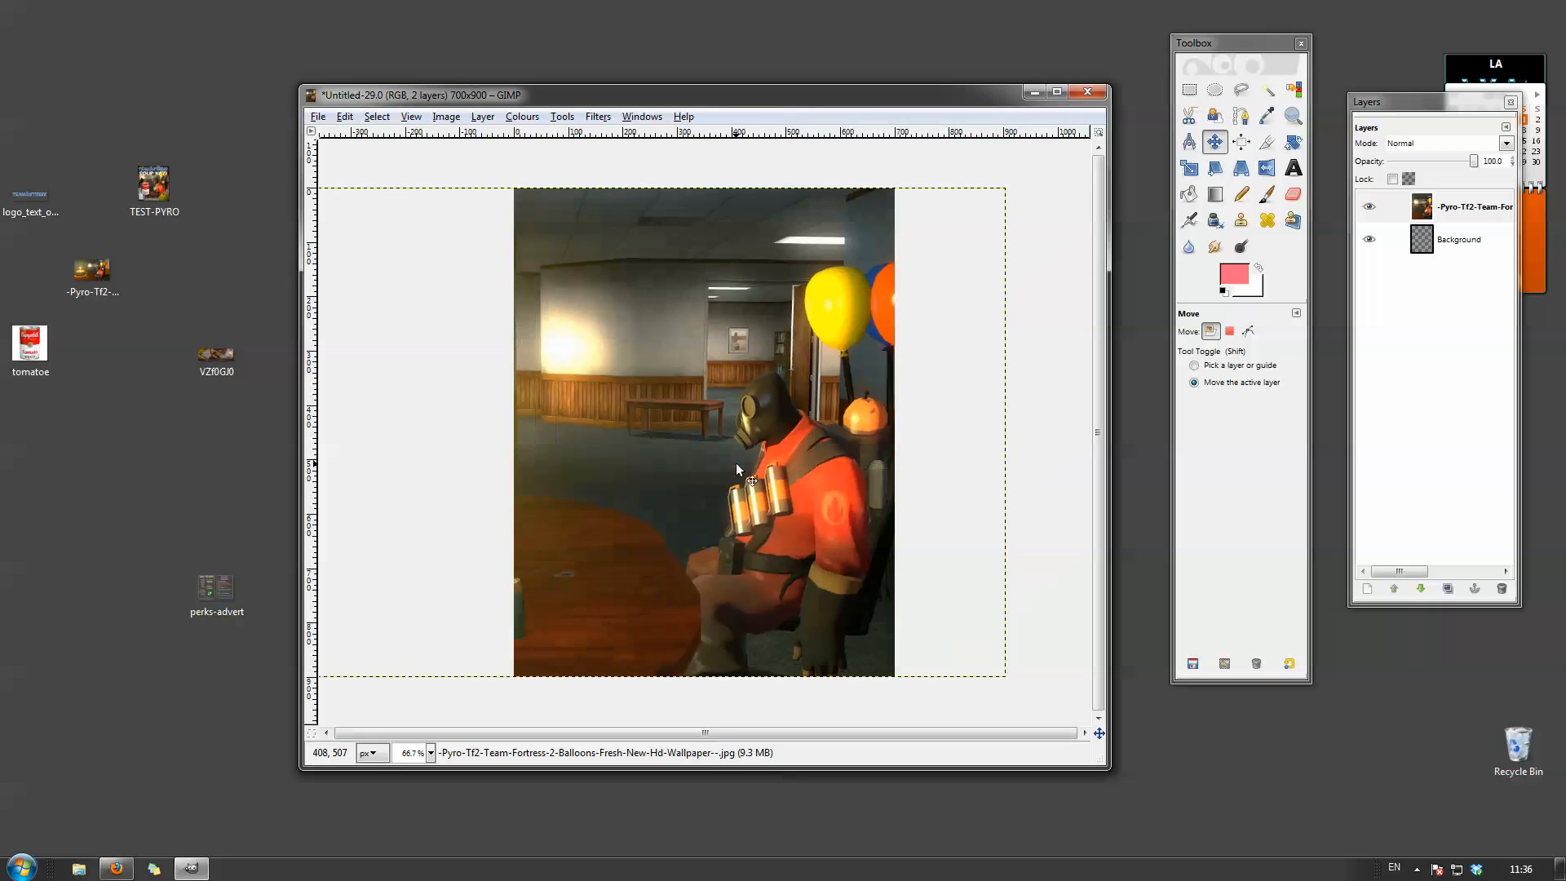
Try shifting the wallpaper layer left and right in large increments to compare Pyro's placement on the canvas.
key("shift+Left")
key("shift+Right")
key("shift+Right")
key("shift+Left")
key("shift+Left")
key("shift+Left")
Add the tomatoe image from the desktop as a new layer and make that layer active.
left_click_drag(856, 104, 861, 81)
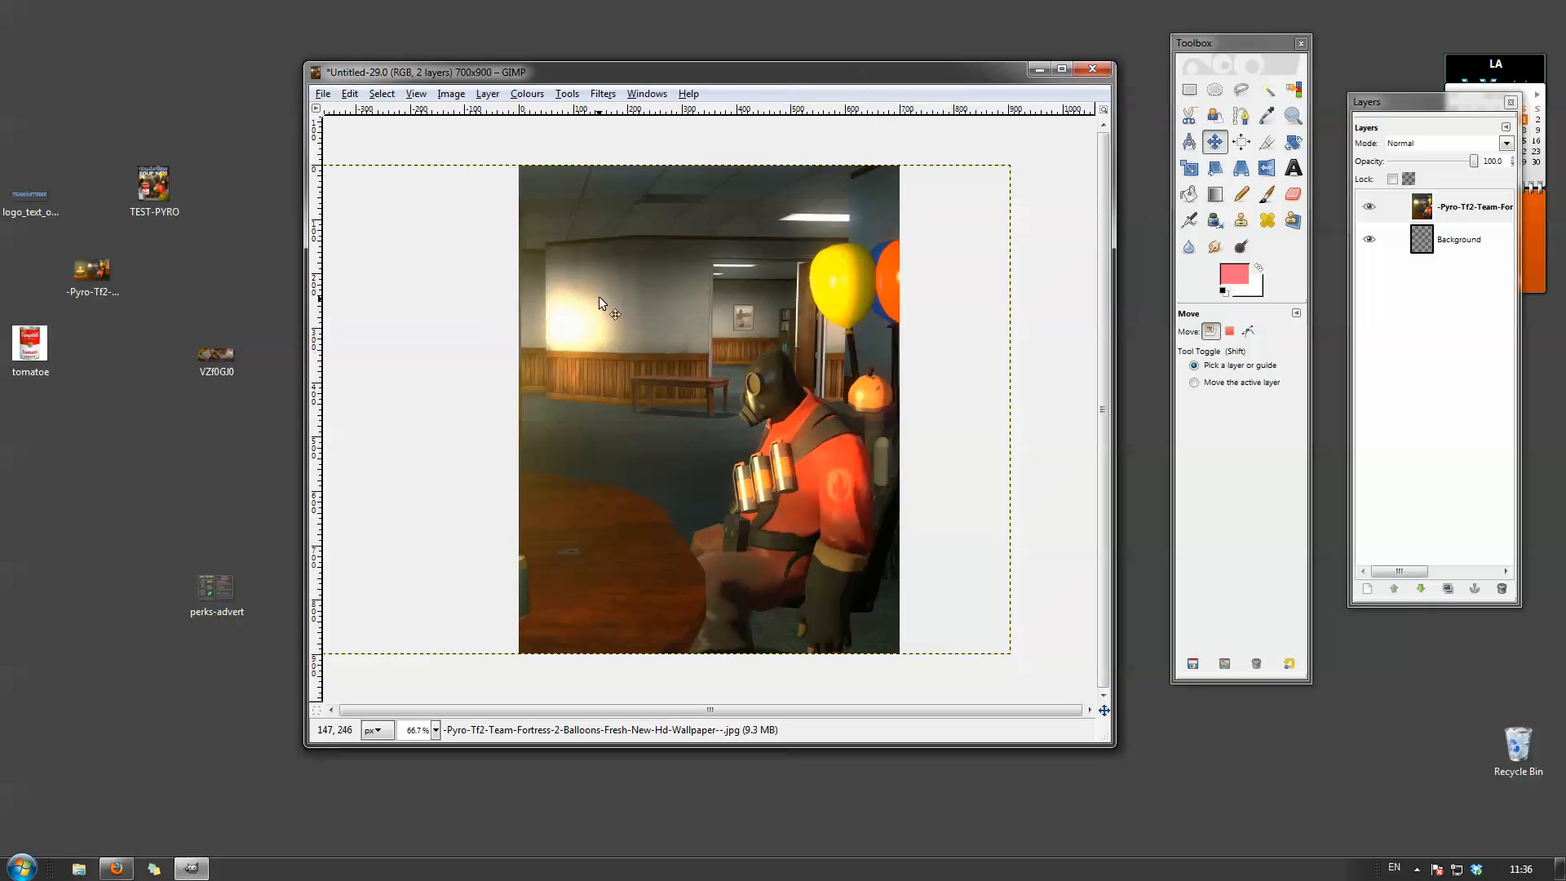
left_click_drag(40, 346, 571, 603)
left_click_drag(648, 495, 567, 507)
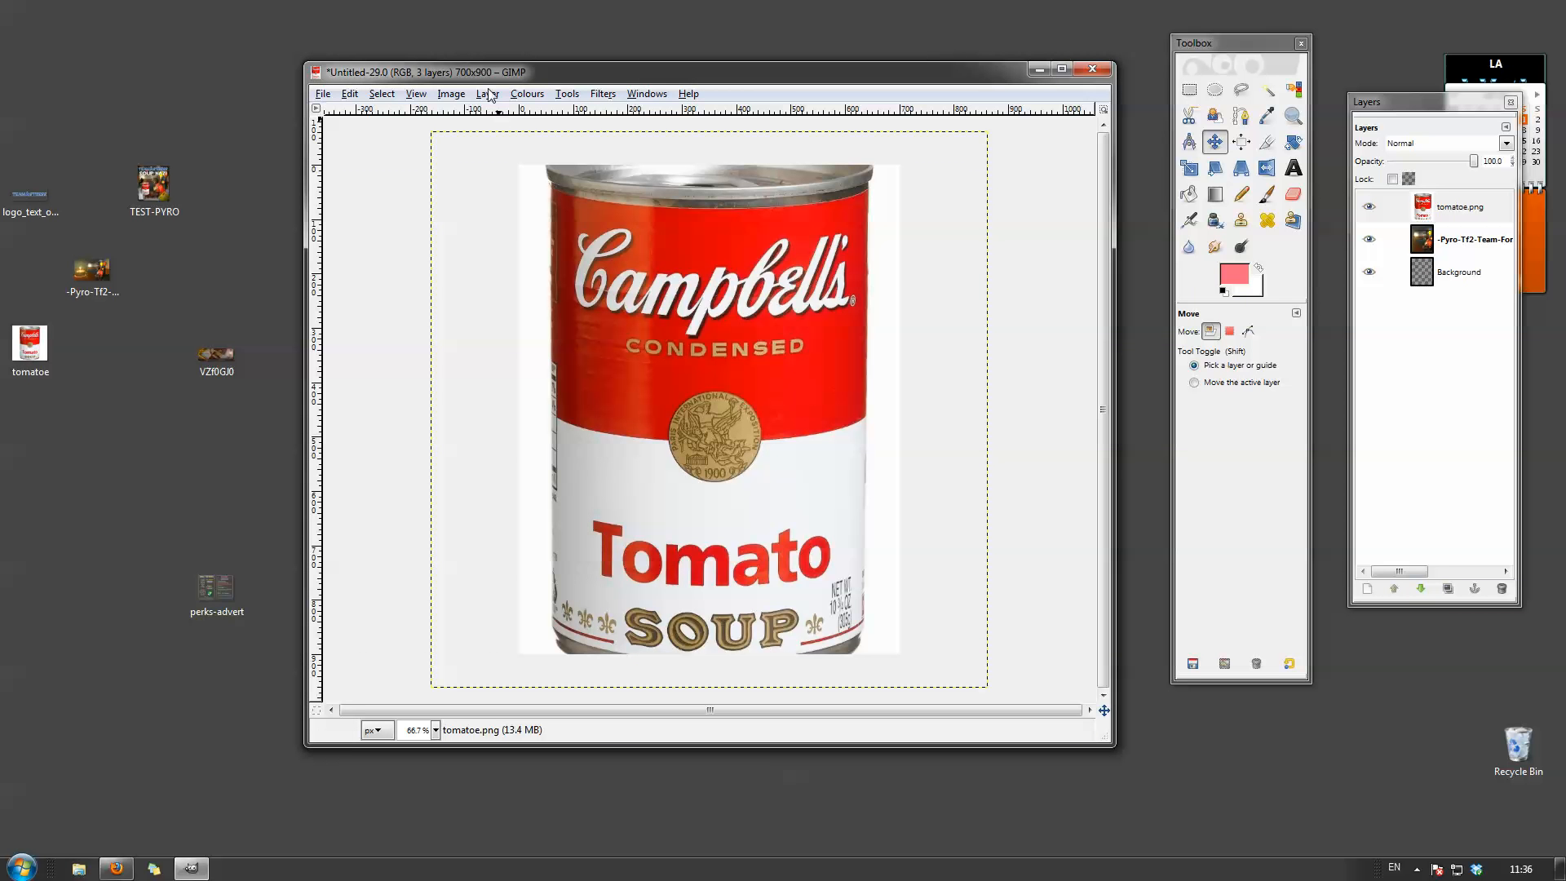
left_click(1463, 207)
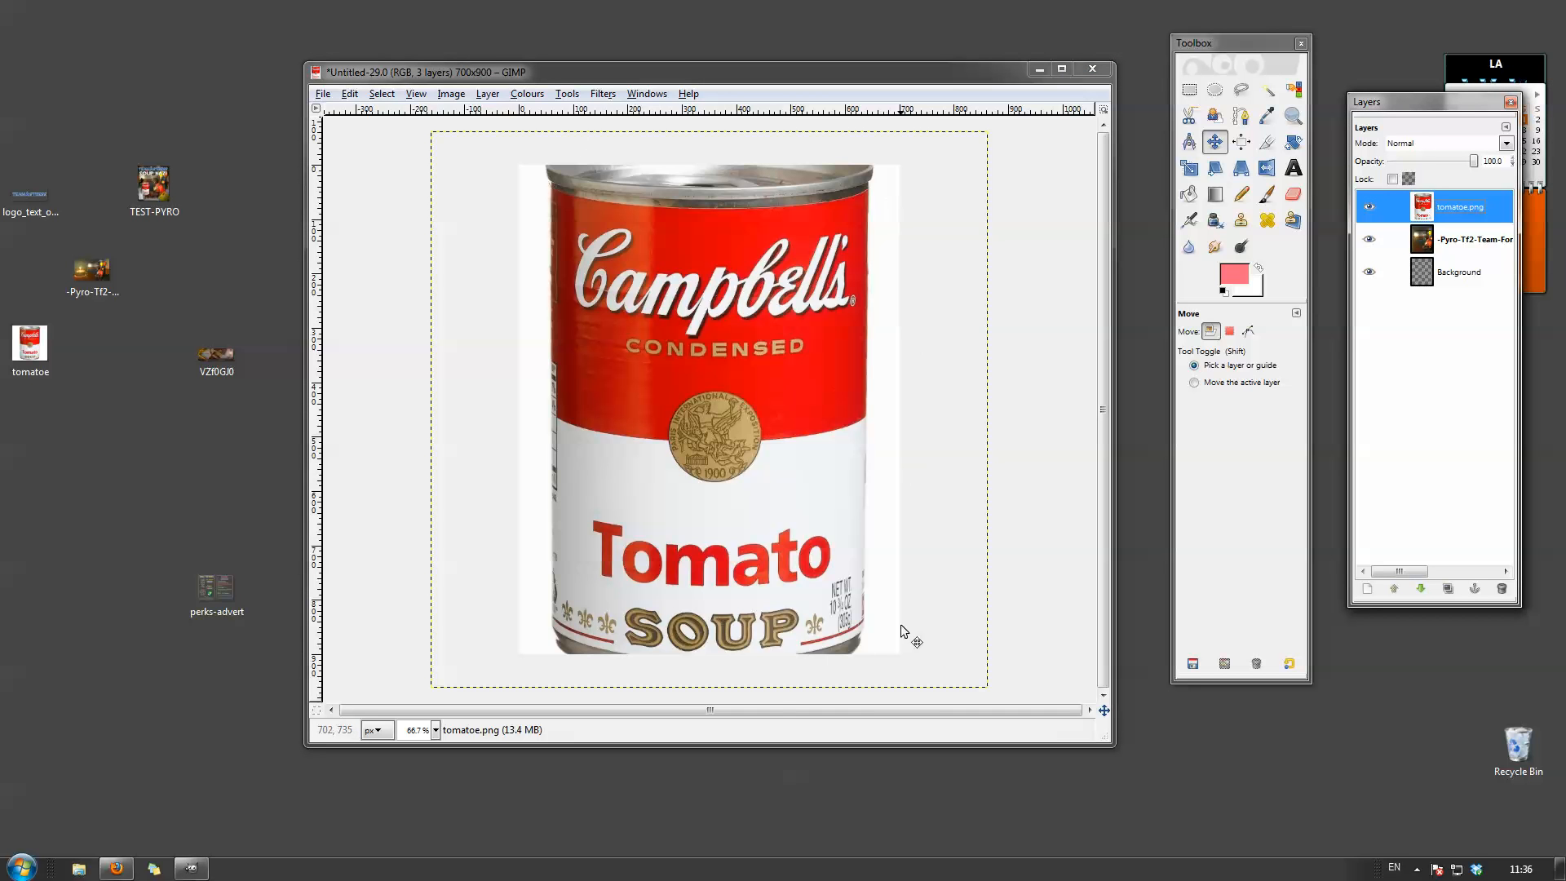
Scale the tomato soup can layer to 300 pixels wide, keeping its proportions.
left_click(452, 94)
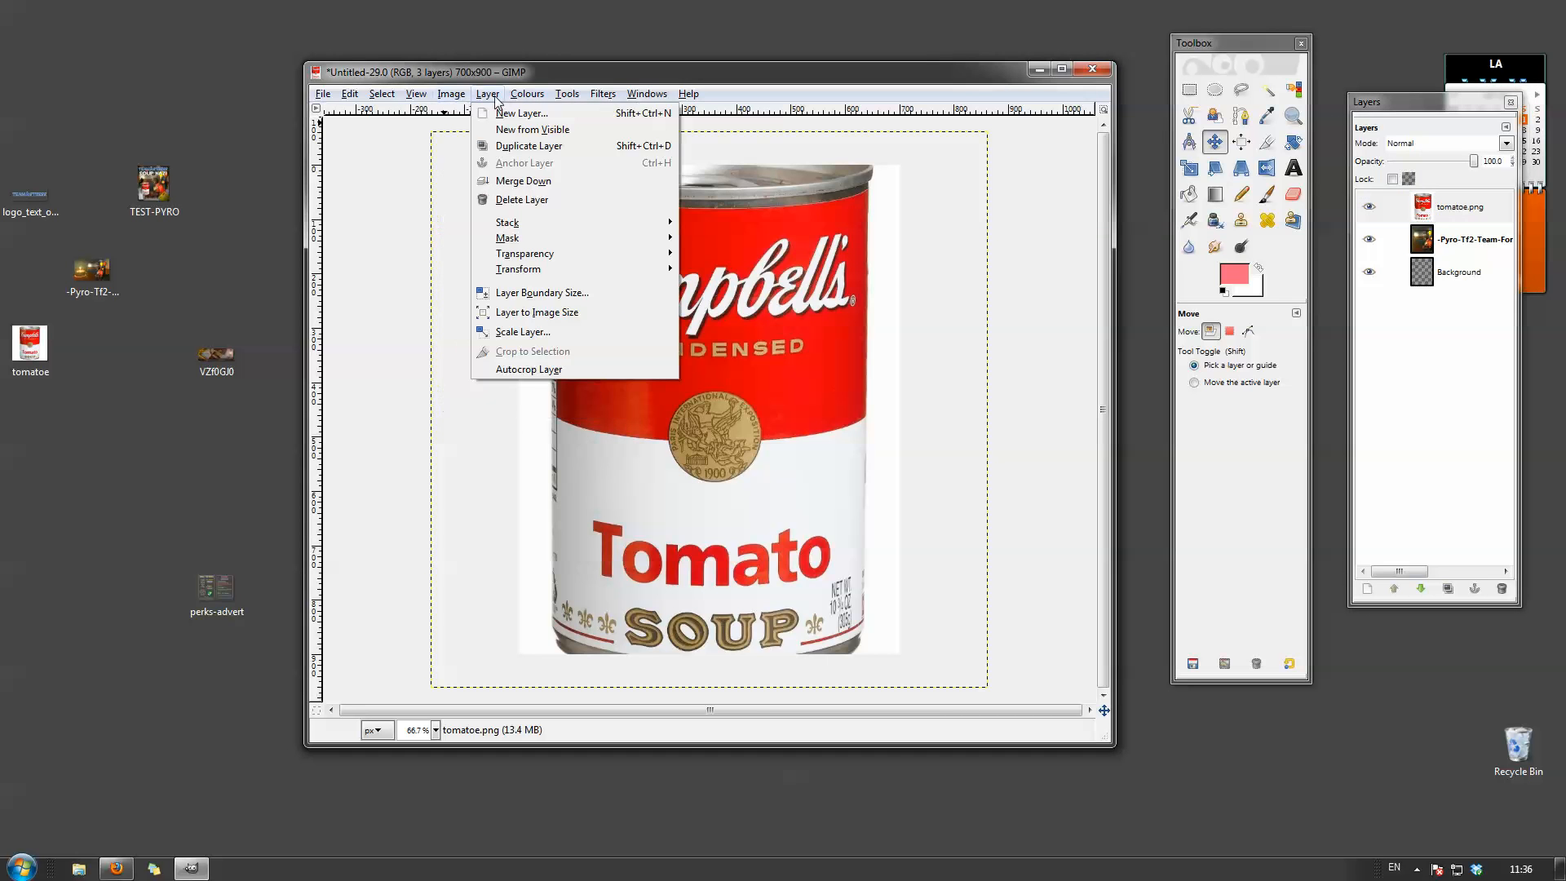
left_click(490, 95)
left_click(493, 97)
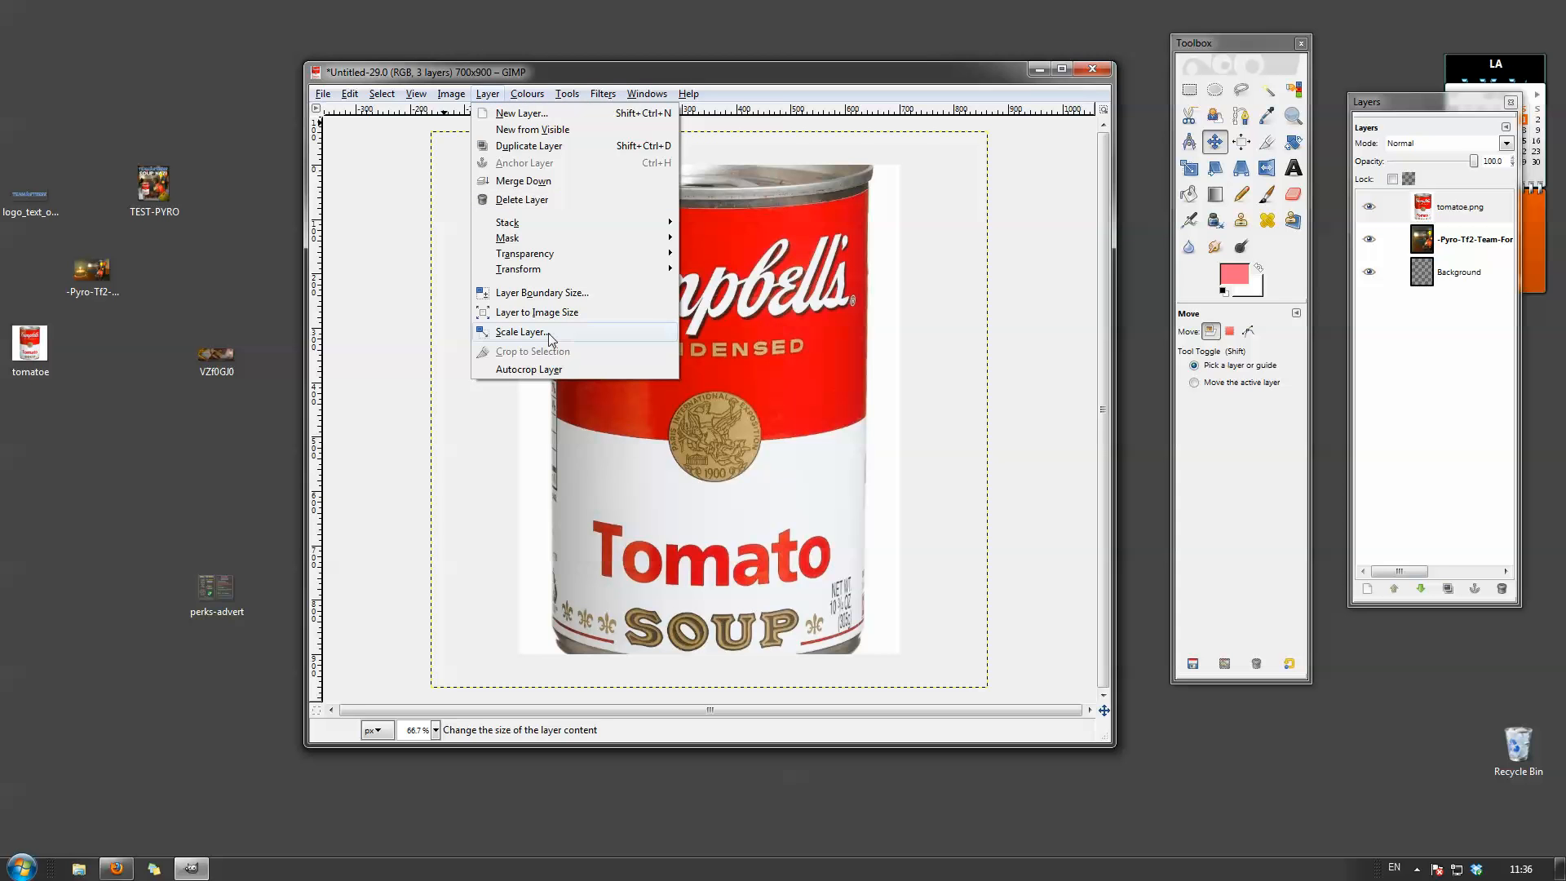
left_click(522, 332)
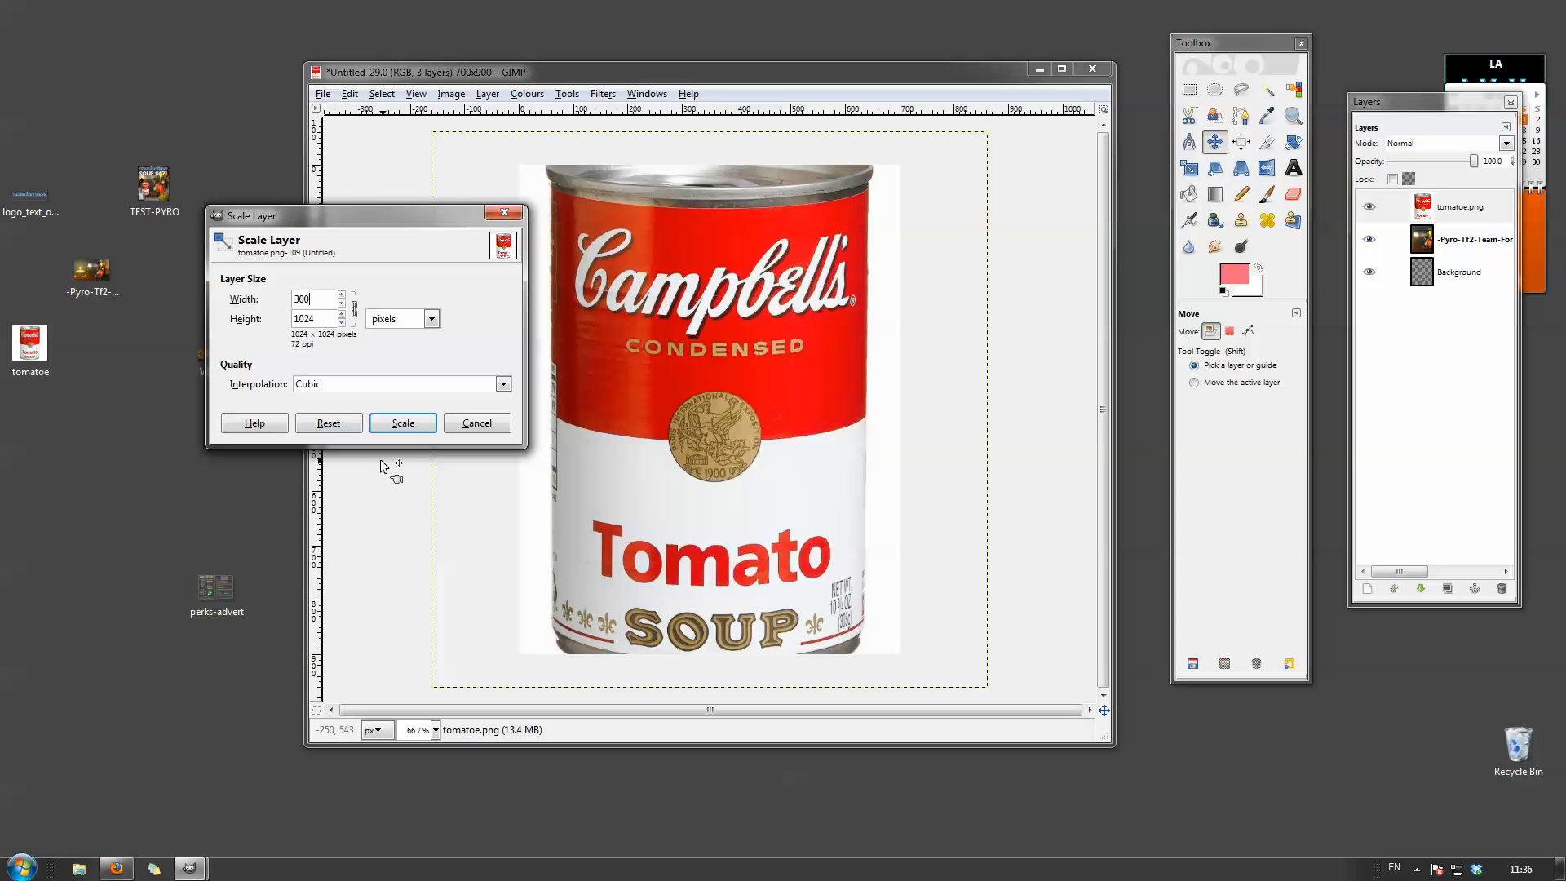
left_click(401, 423)
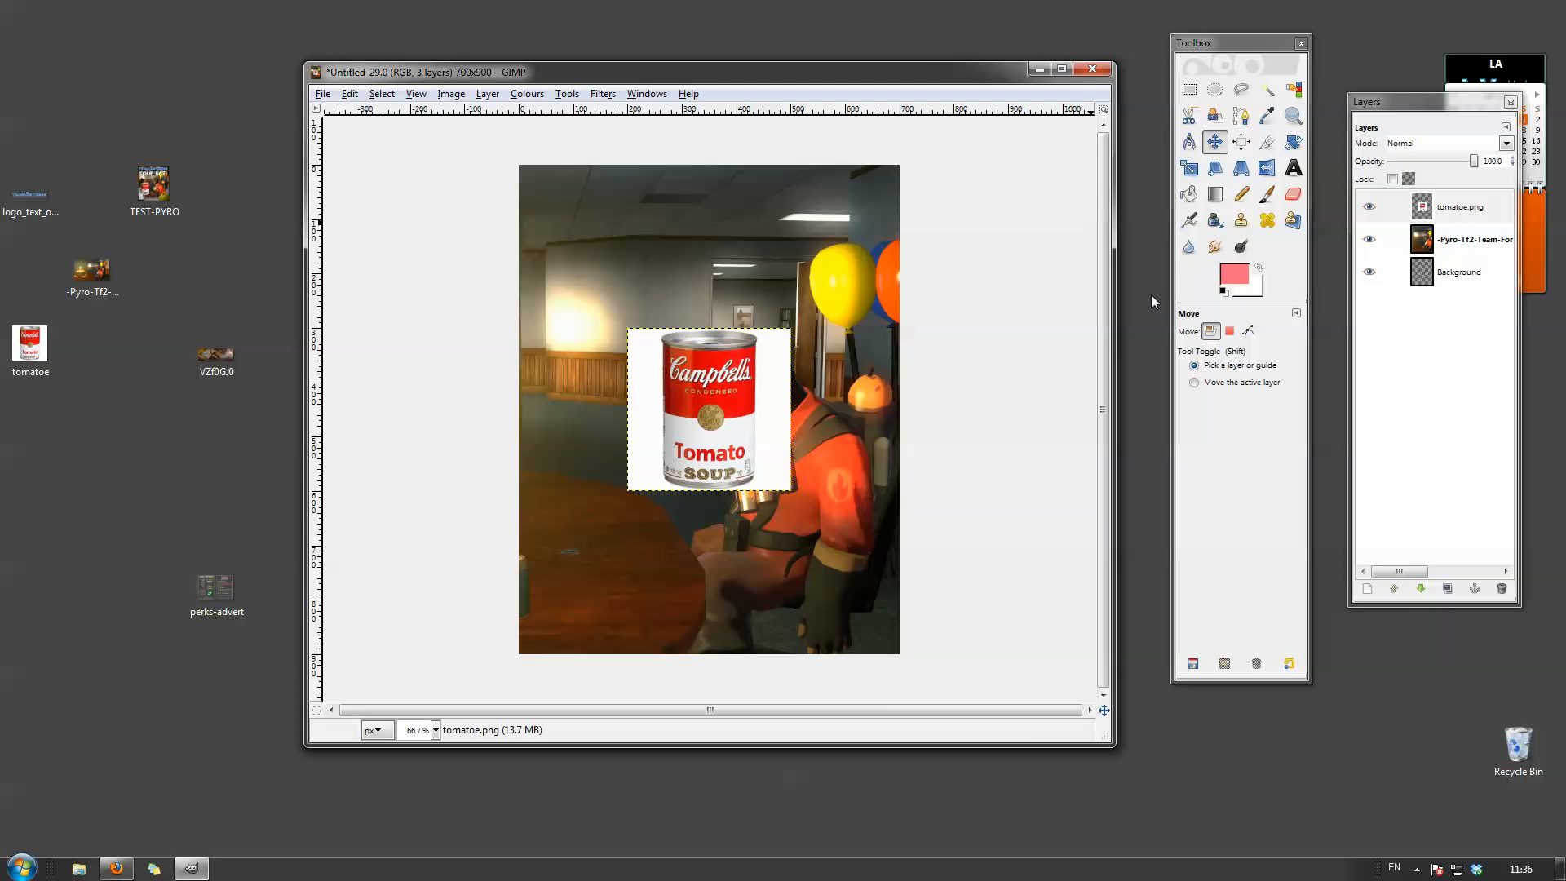
Select the white background around the soup can with Fuzzy Select and invert the selection.
left_click(1267, 89)
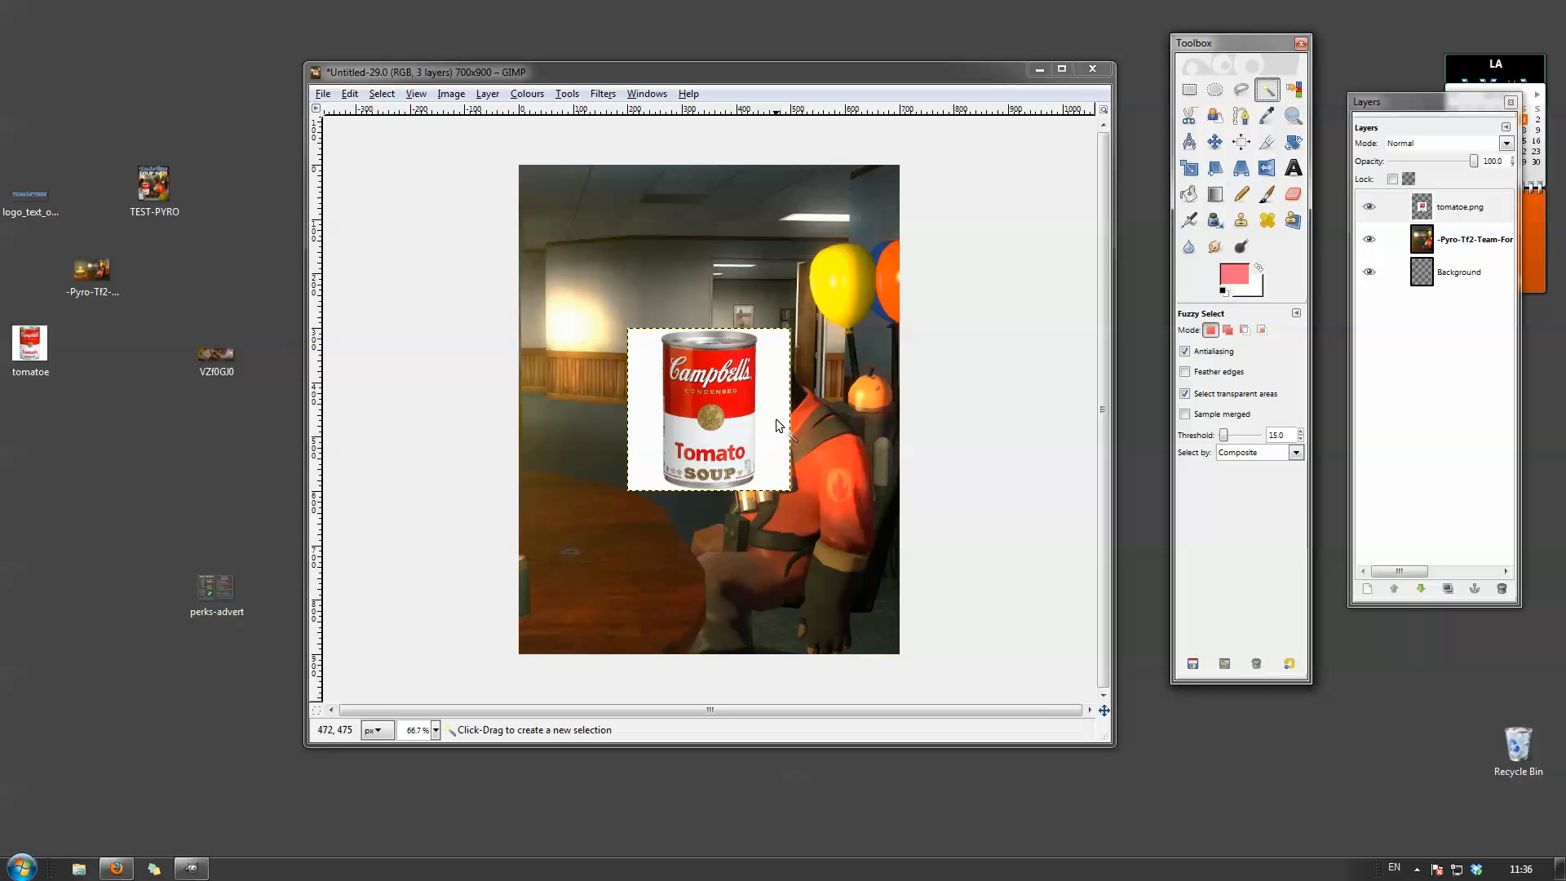
left_click_drag(748, 399, 767, 402)
left_click(381, 94)
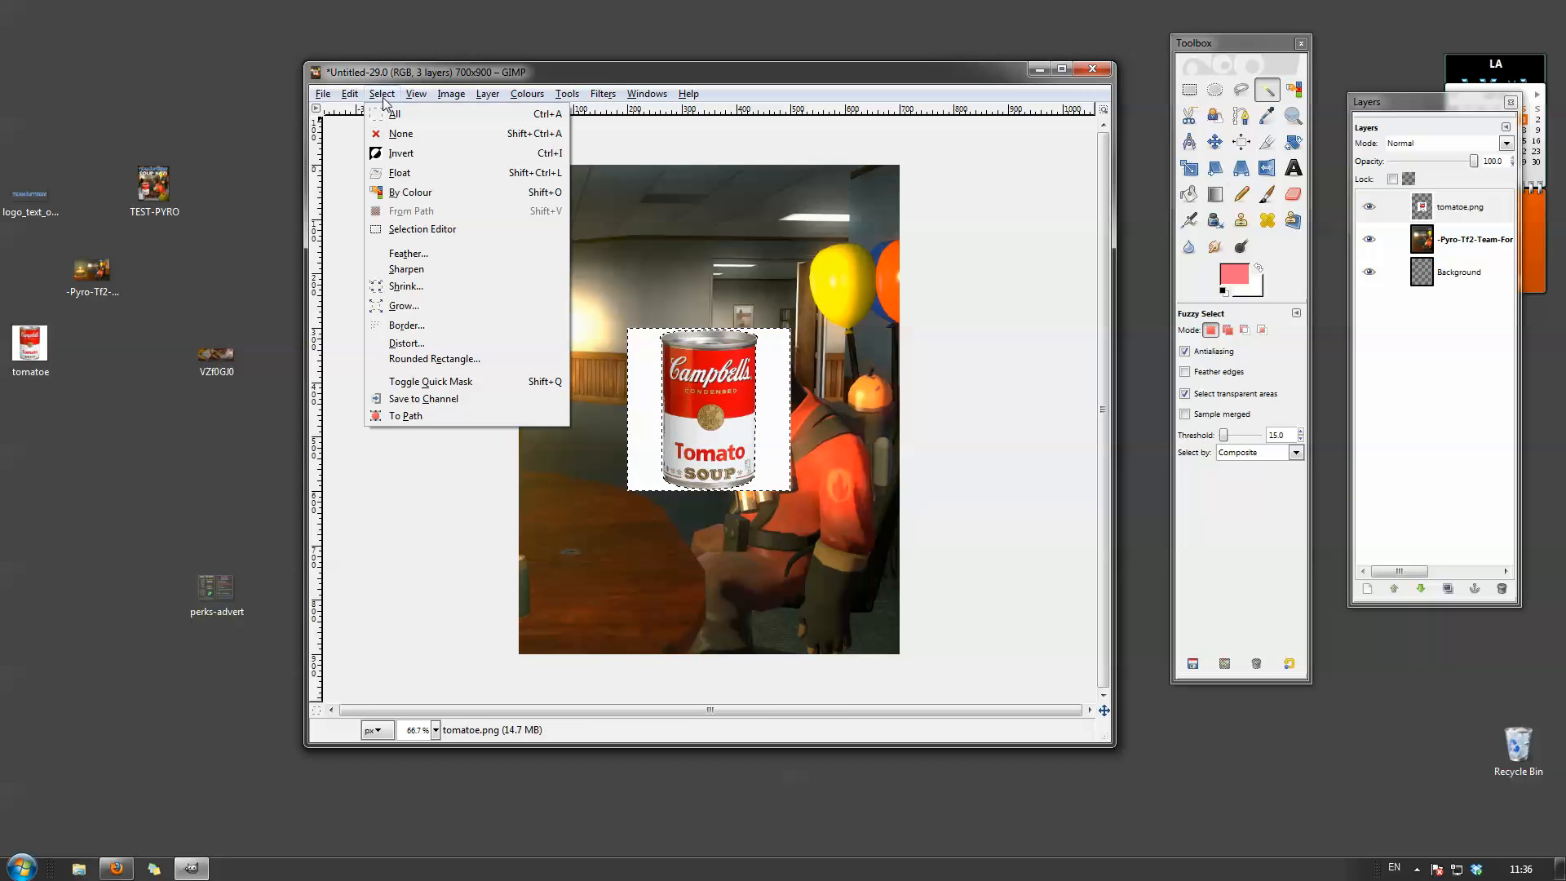
left_click(397, 154)
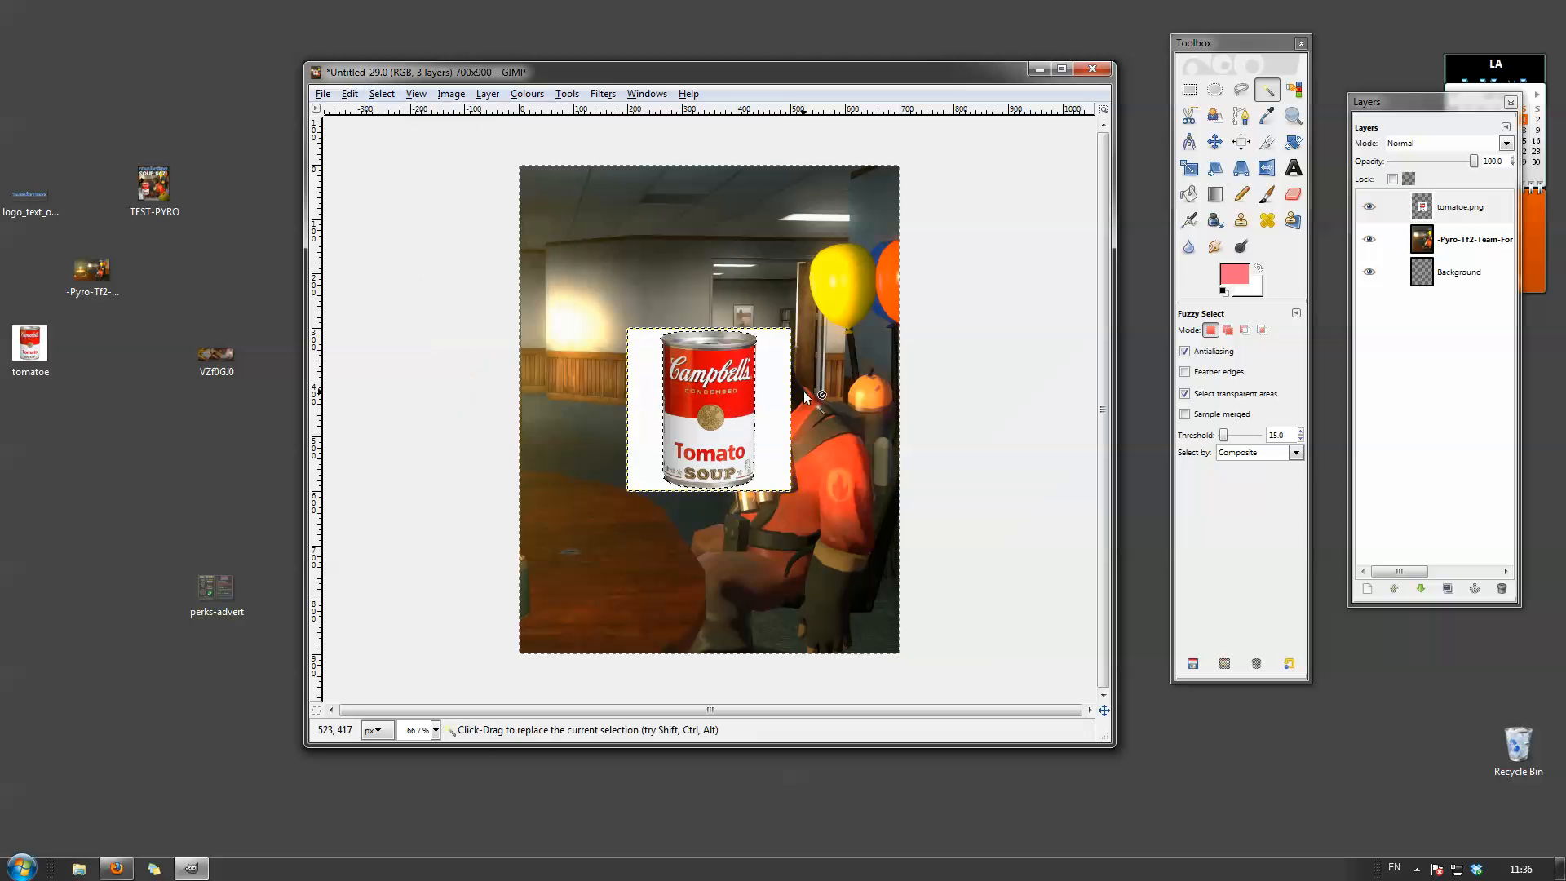
left_click(381, 94)
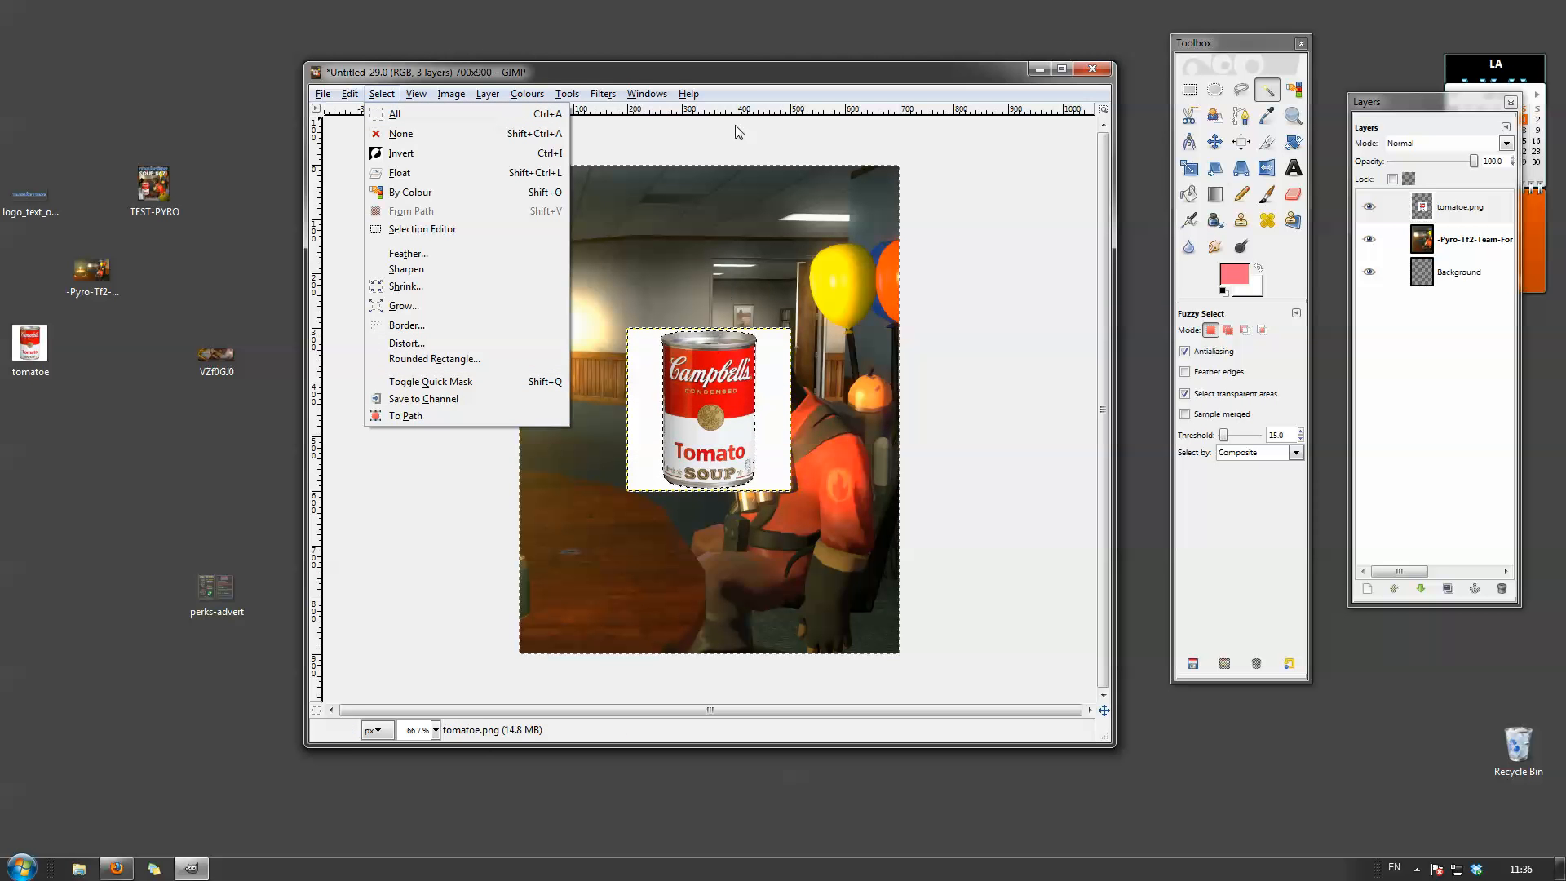
left_click(747, 70)
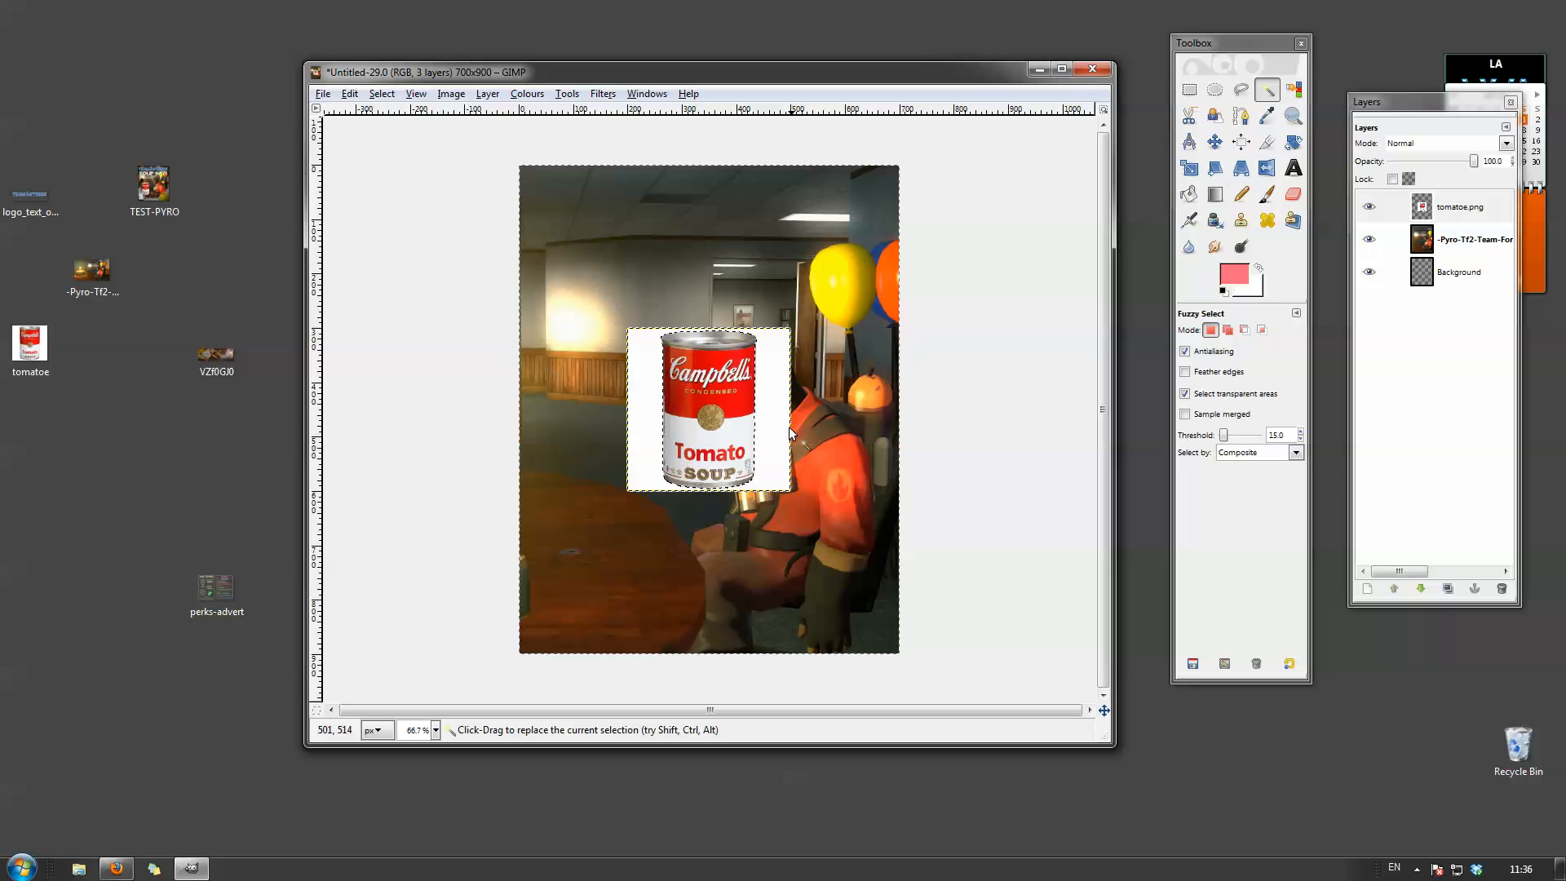
left_click(652, 437)
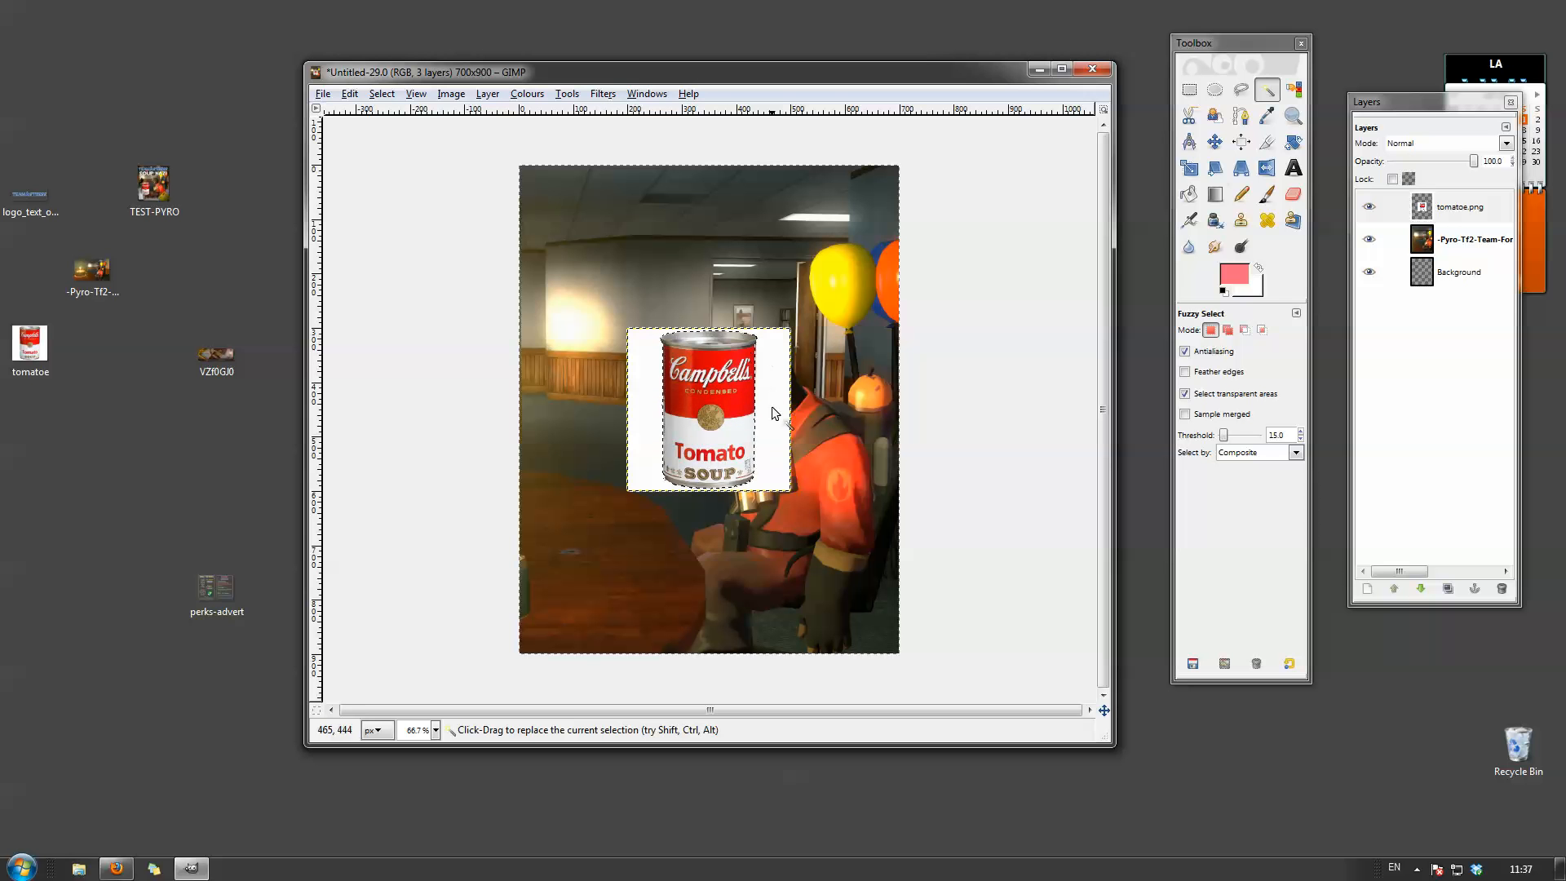
left_click(705, 349)
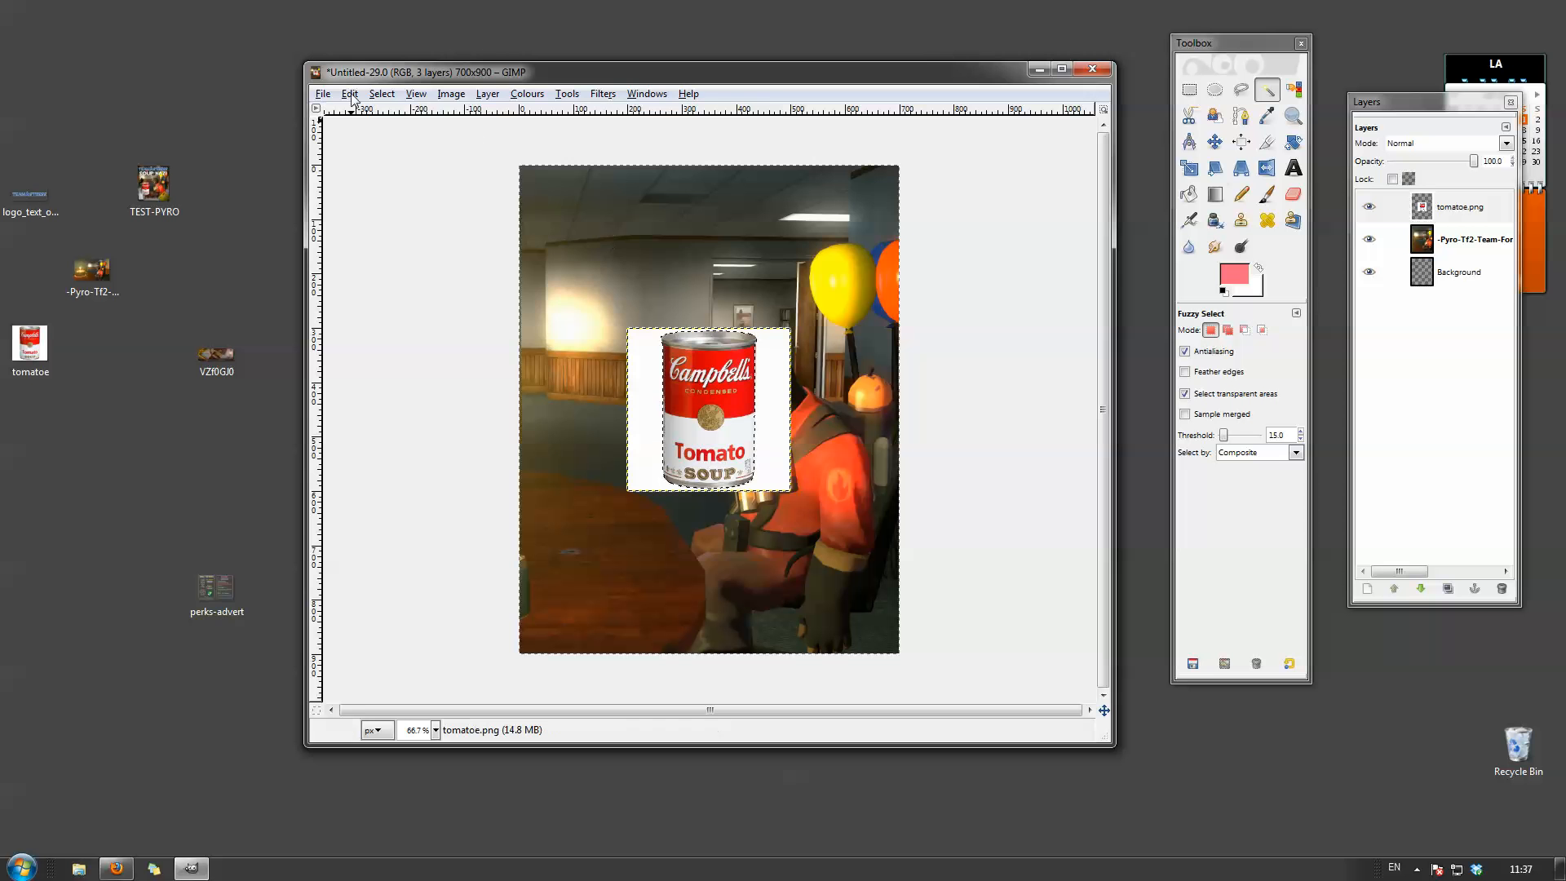
Shrink the inverted selection slightly so that it lies just inside the can's outline.
left_click(381, 93)
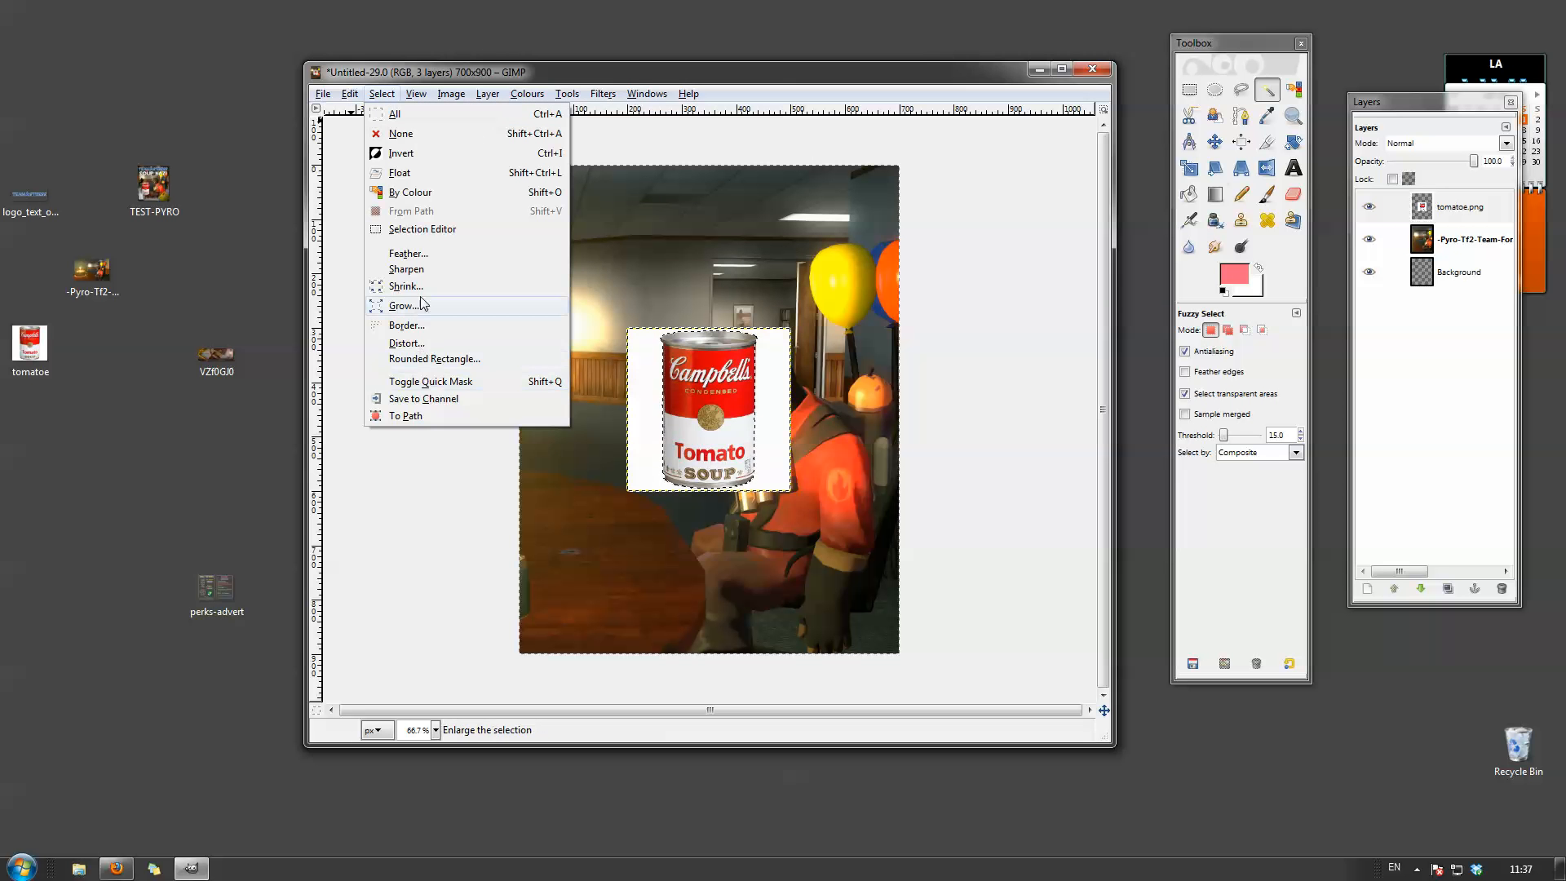
left_click(412, 287)
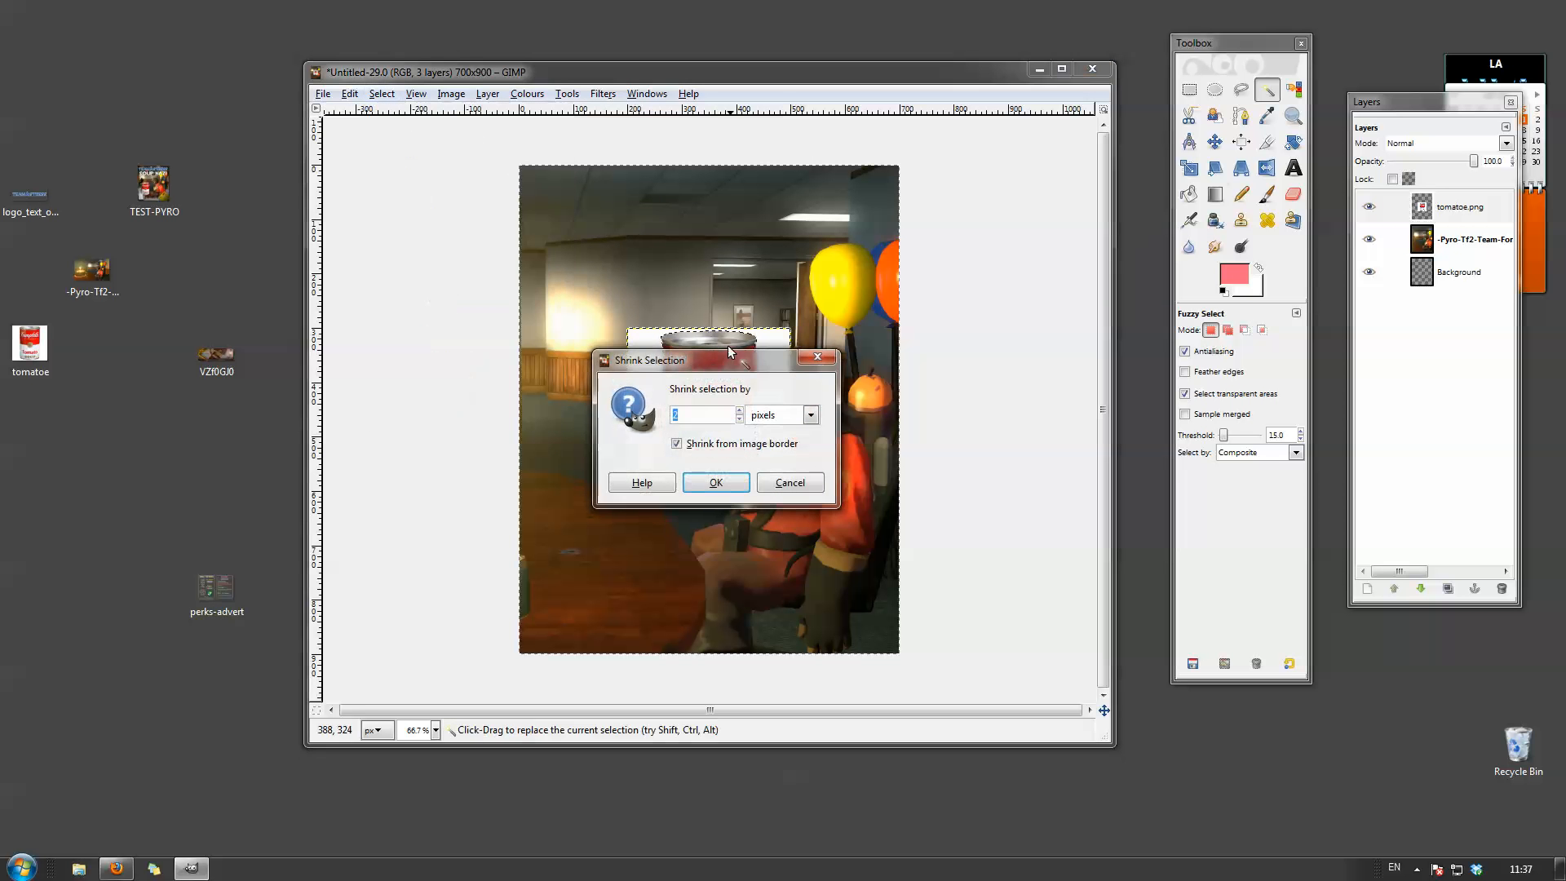
left_click(707, 483)
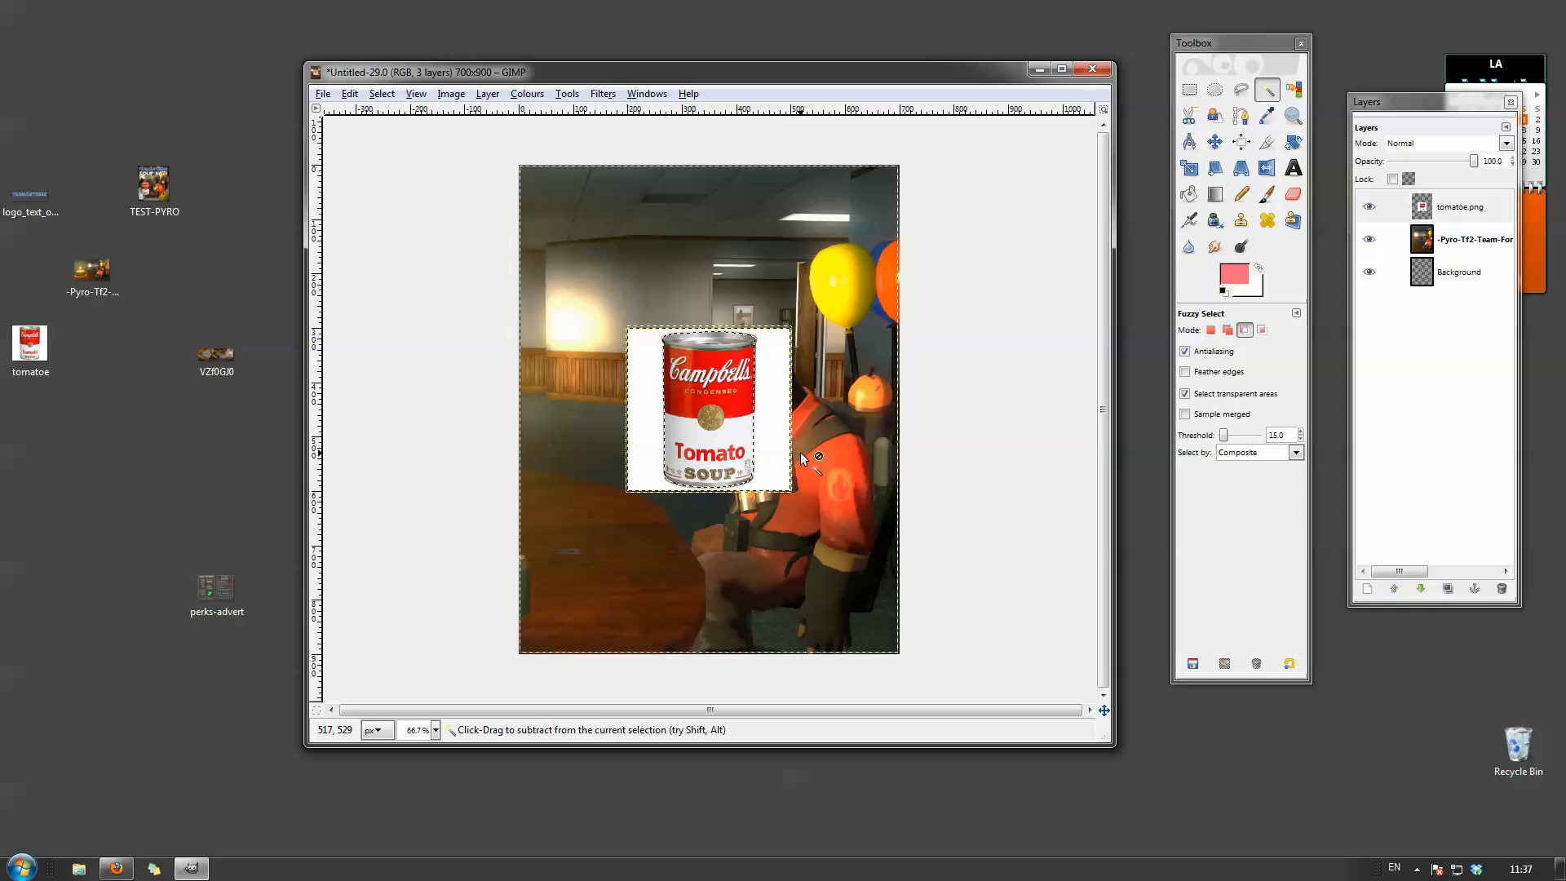
Cut the selected can out of the tomatoe.png layer and add a new transparent layer.
key("ctrl+x")
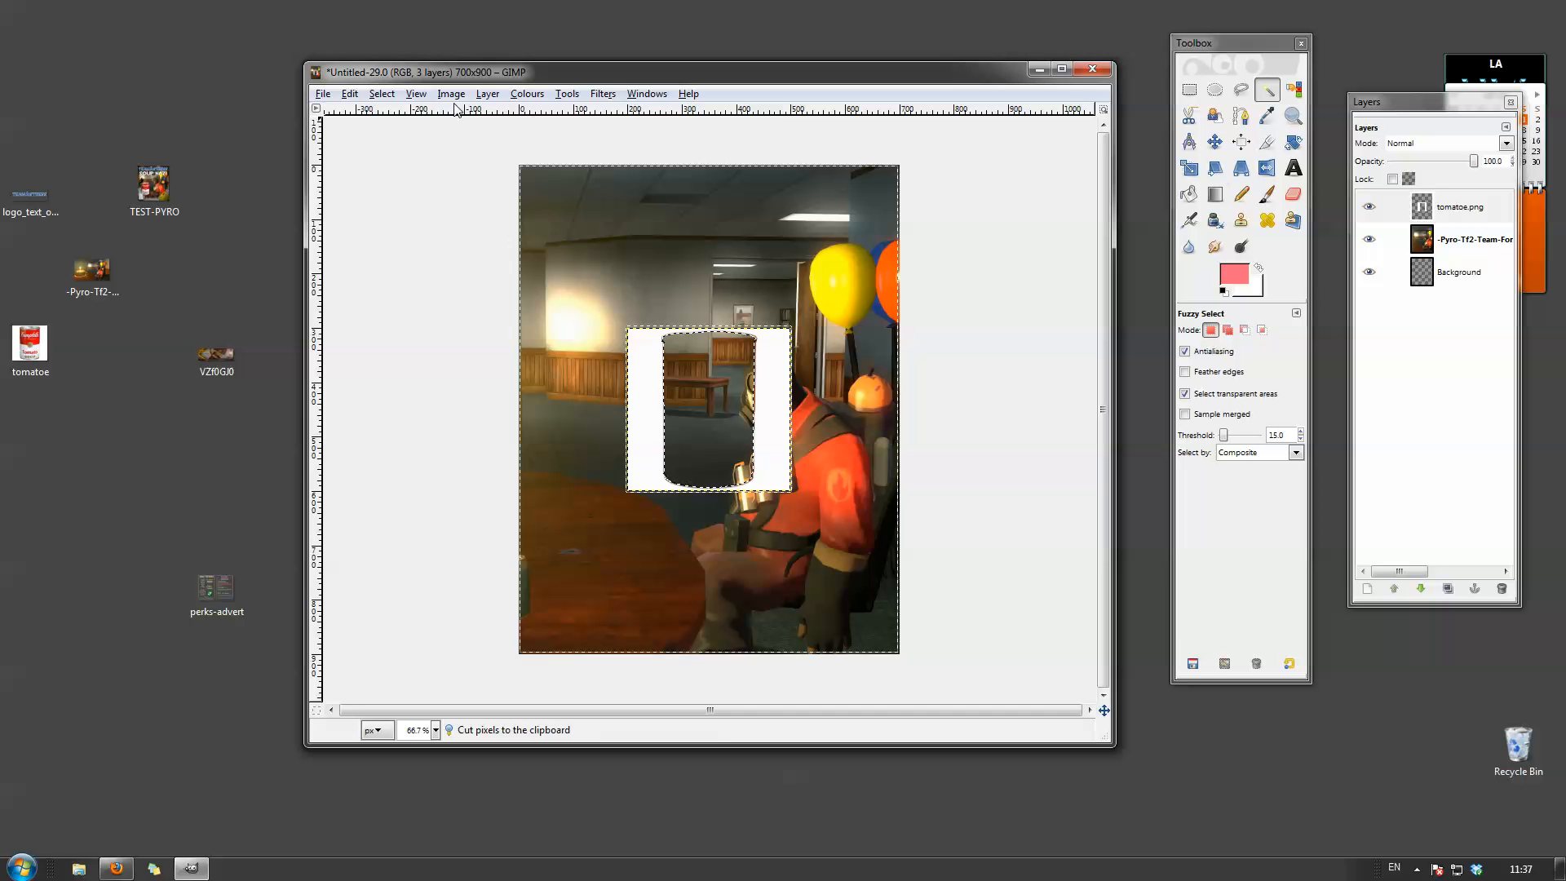
left_click(486, 94)
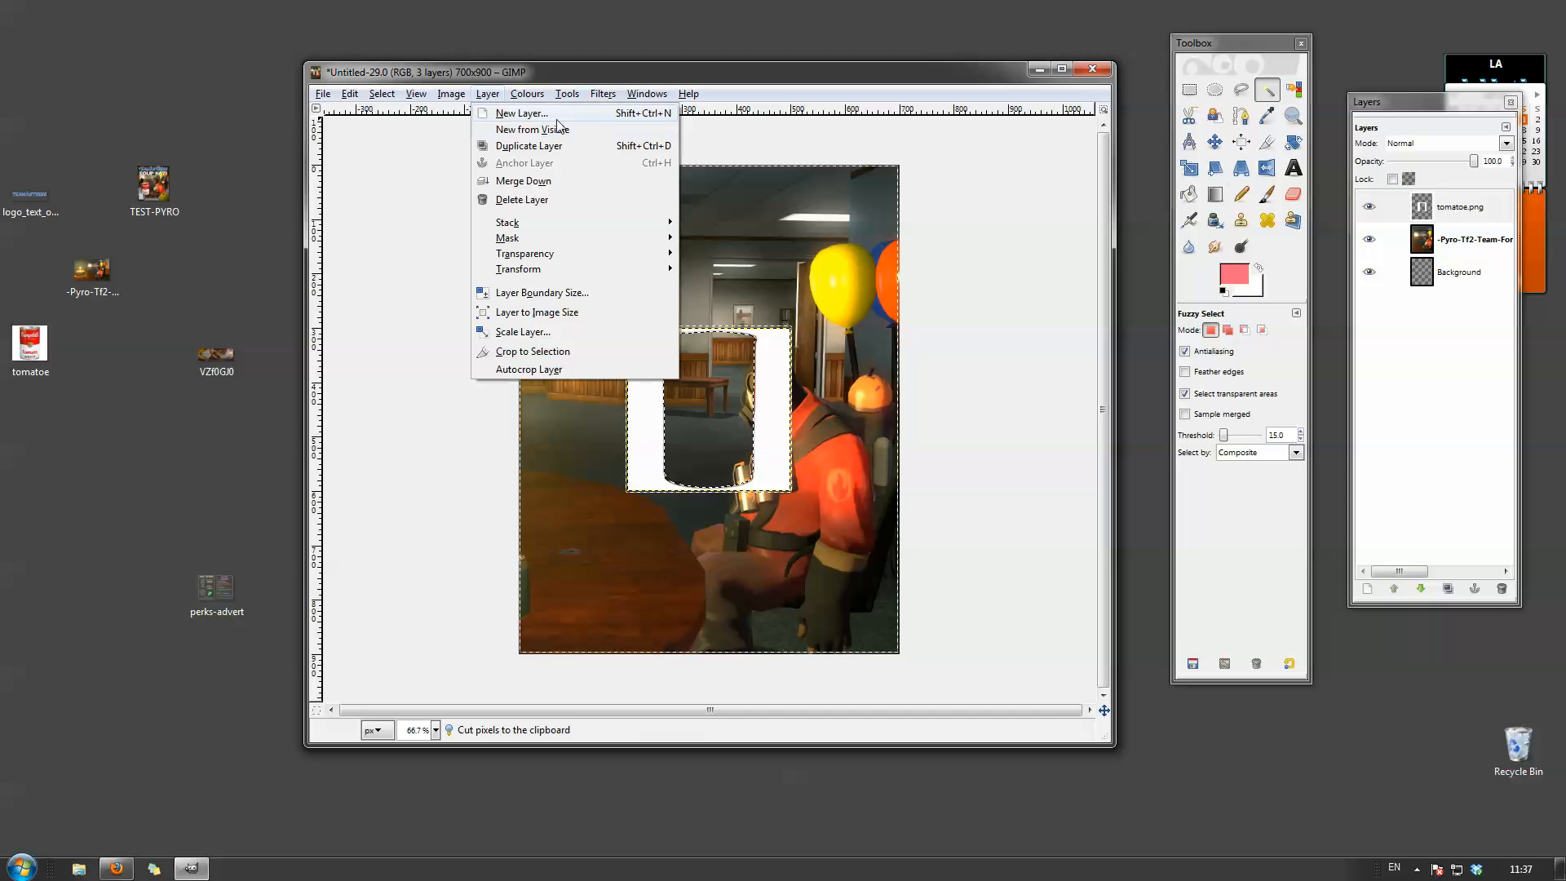
left_click(530, 114)
left_click(156, 285)
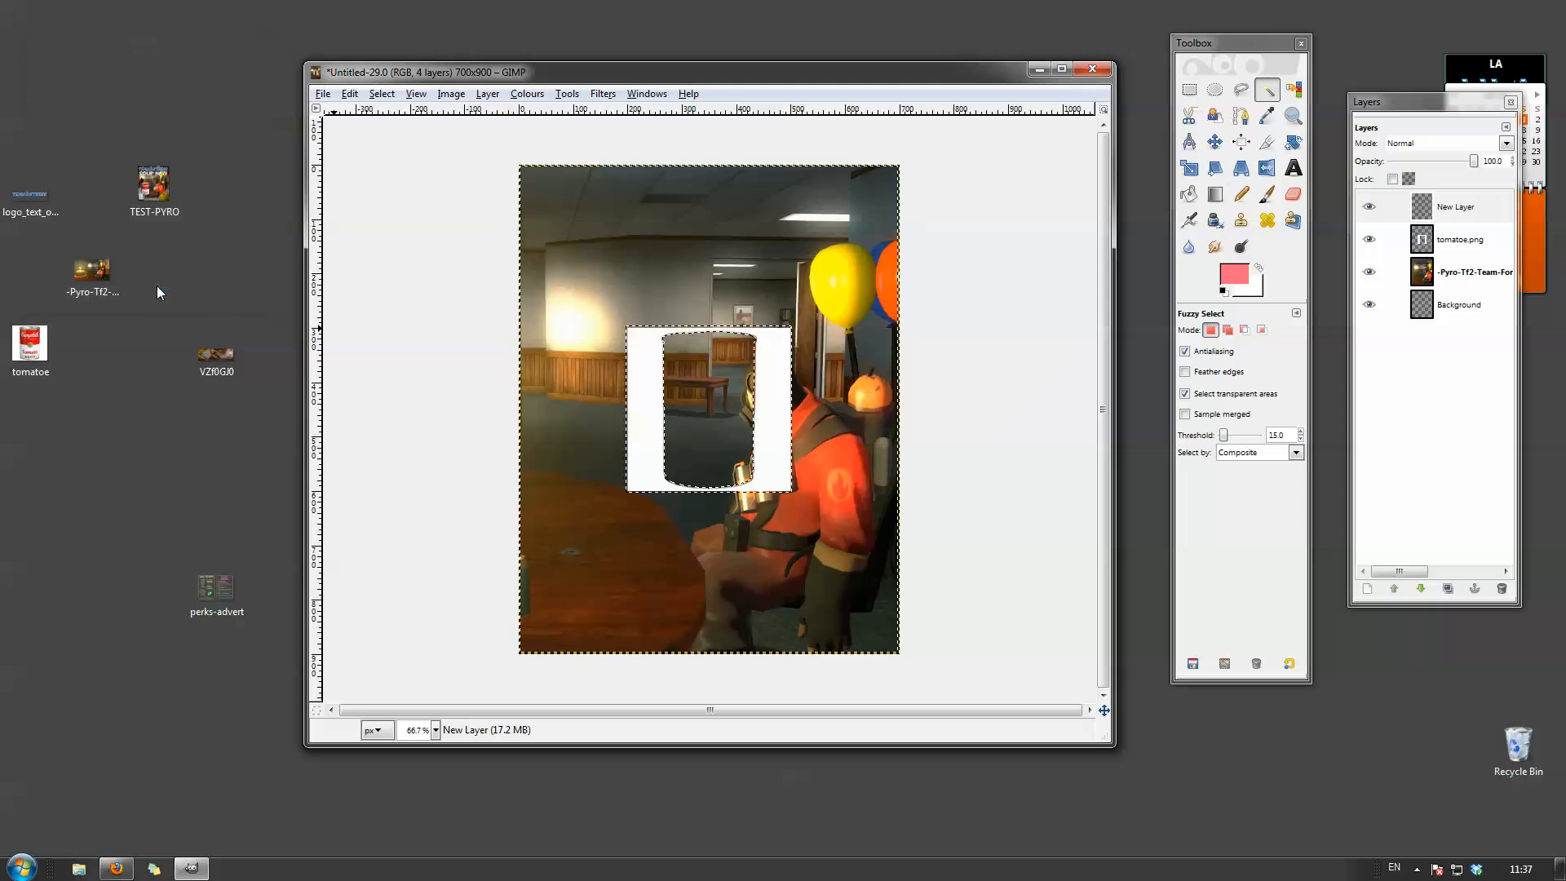
Paste the cut can and turn the floating selection into its own layer.
key("ctrl+v")
left_click(1486, 205)
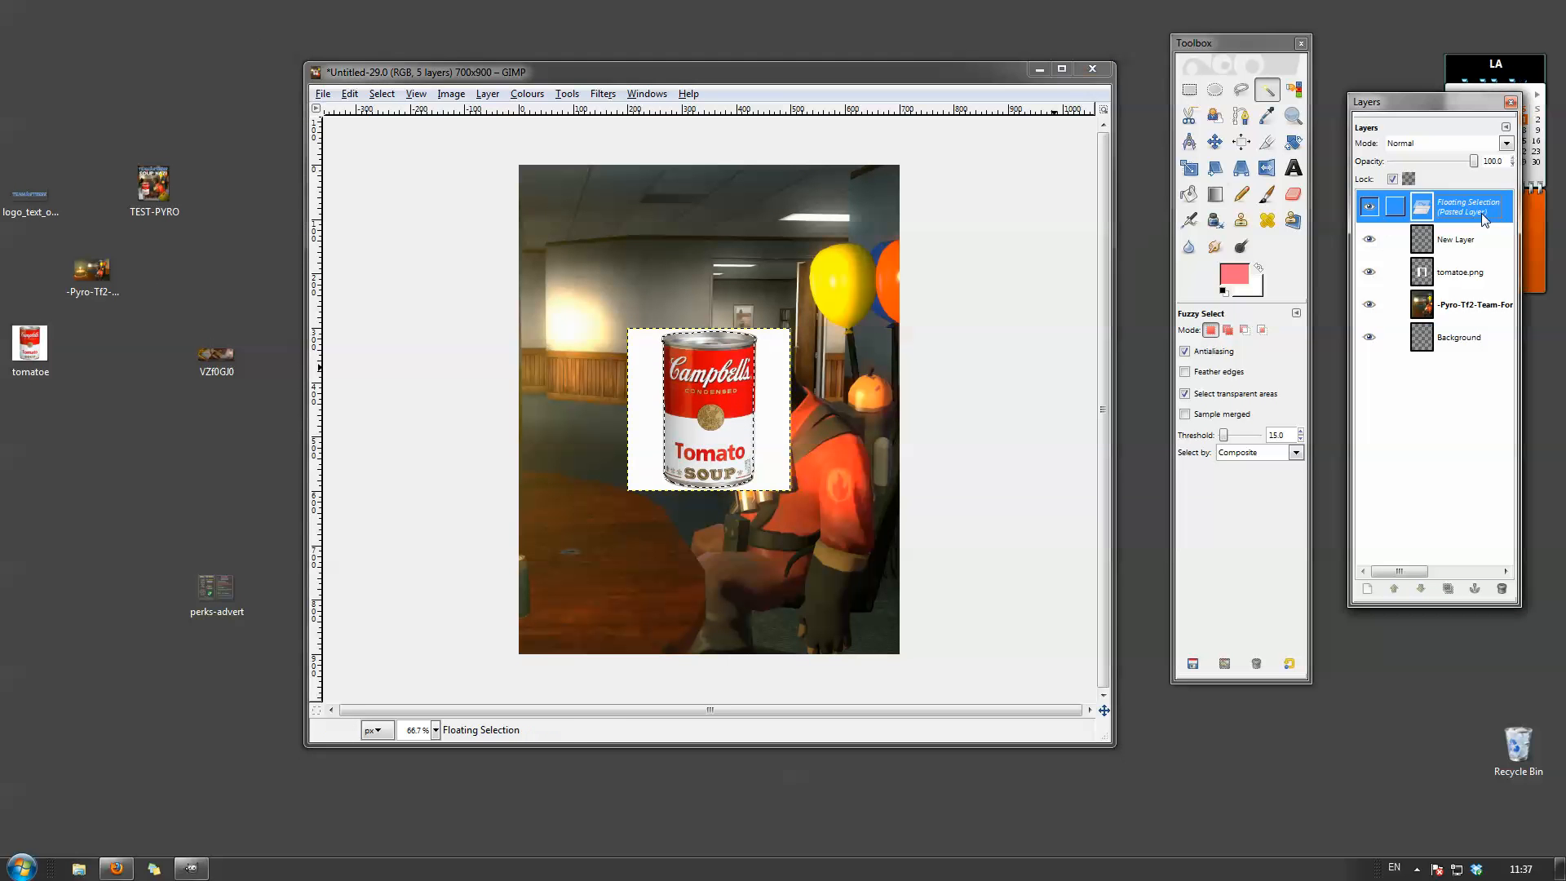
left_click(487, 93)
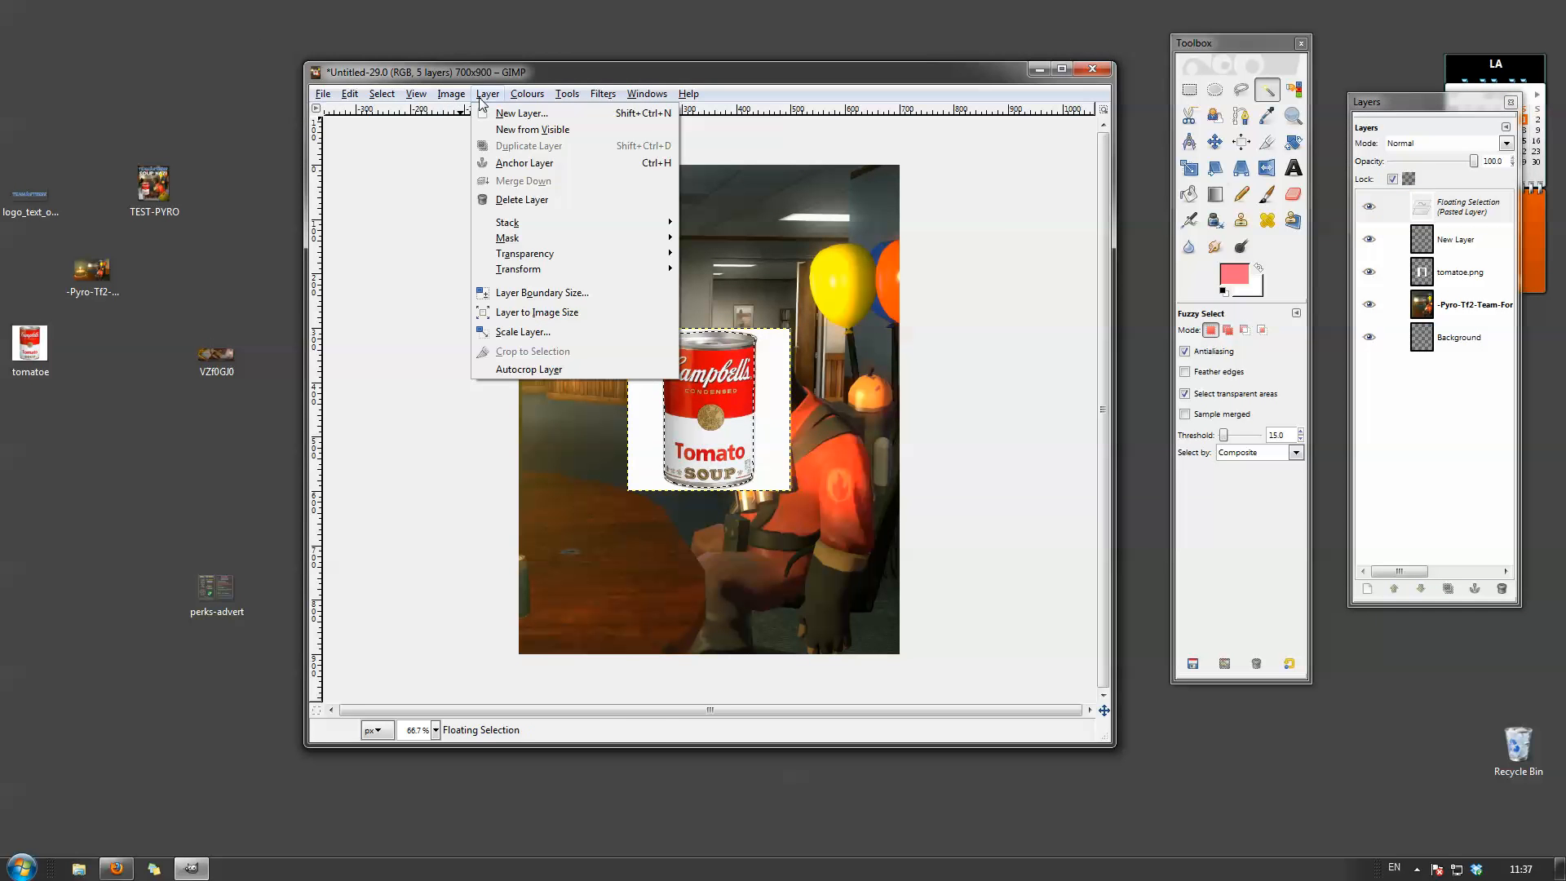
left_click(531, 114)
Delete the empty new layer and the leftover tomatoe.png layer, and make the pasted can layer active.
right_click(1467, 245)
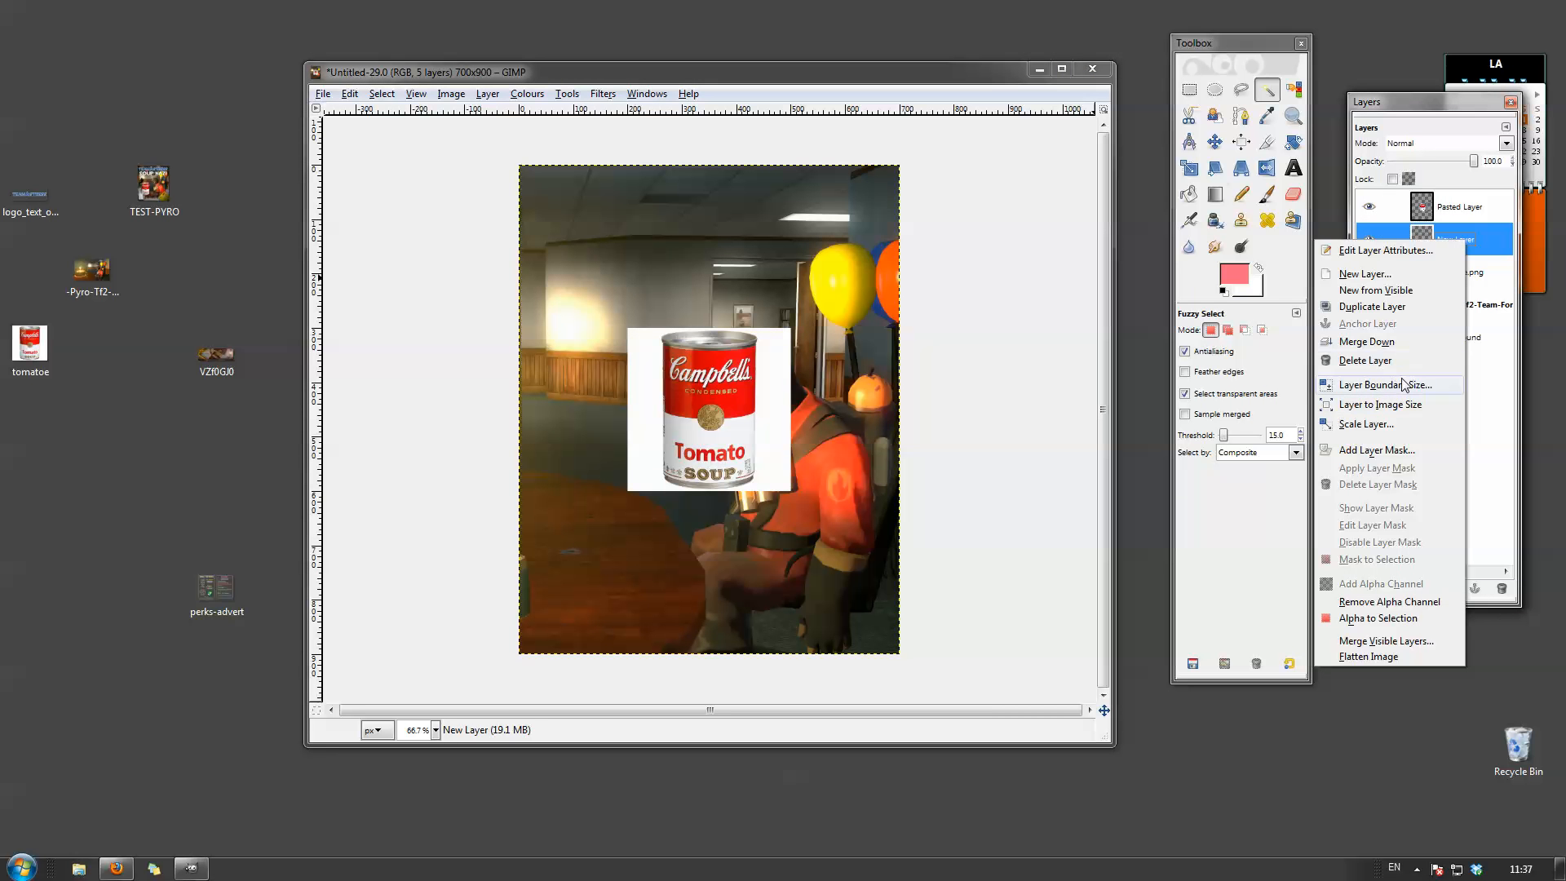
left_click(1378, 360)
right_click(1452, 247)
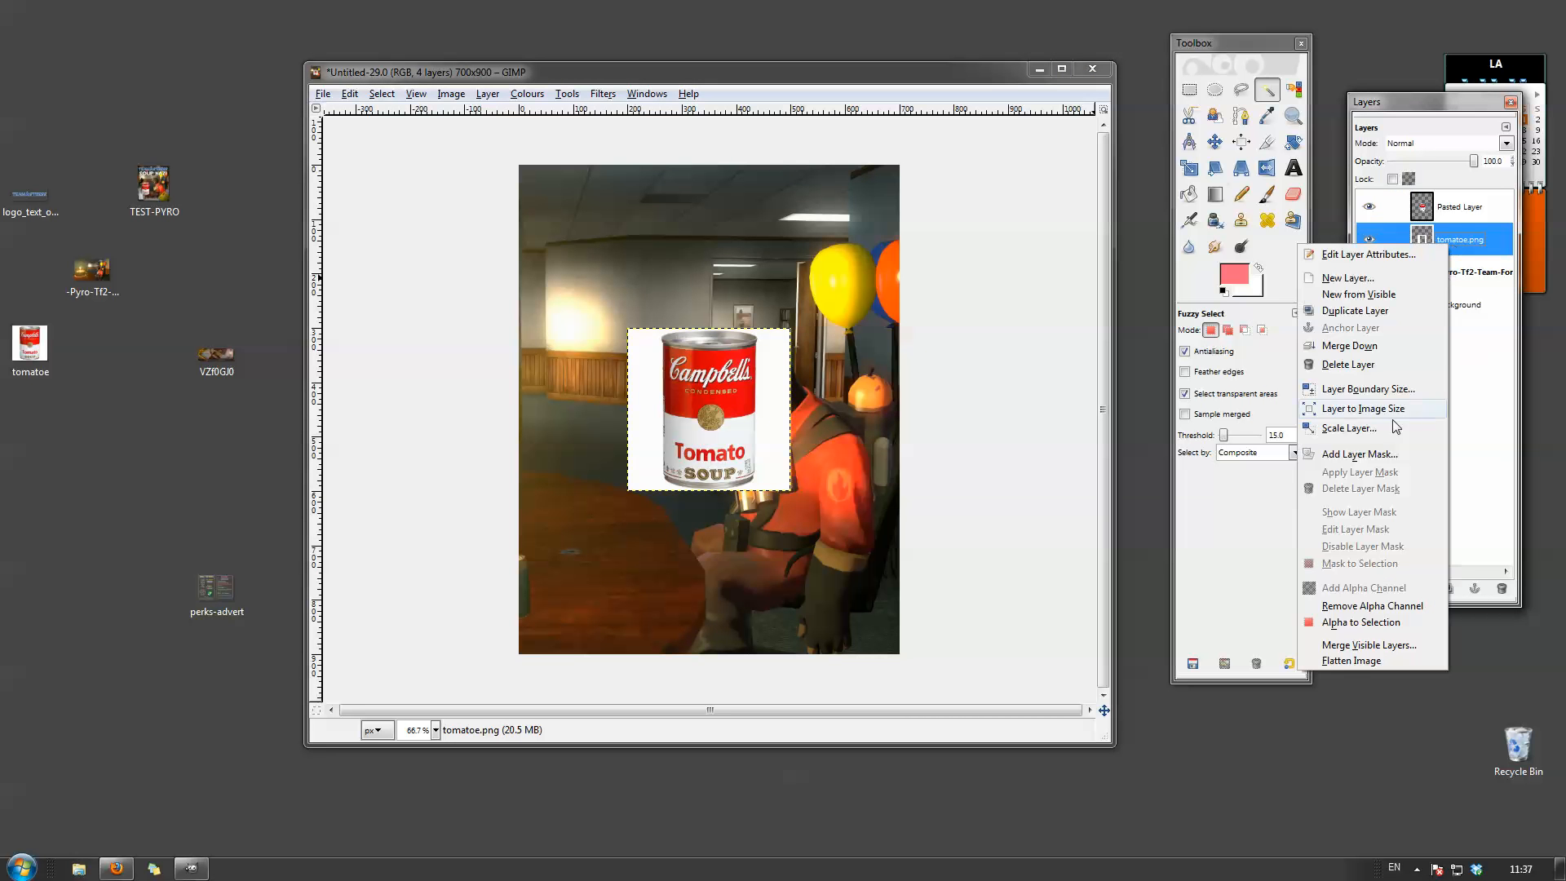
left_click(1352, 363)
left_click(1460, 204)
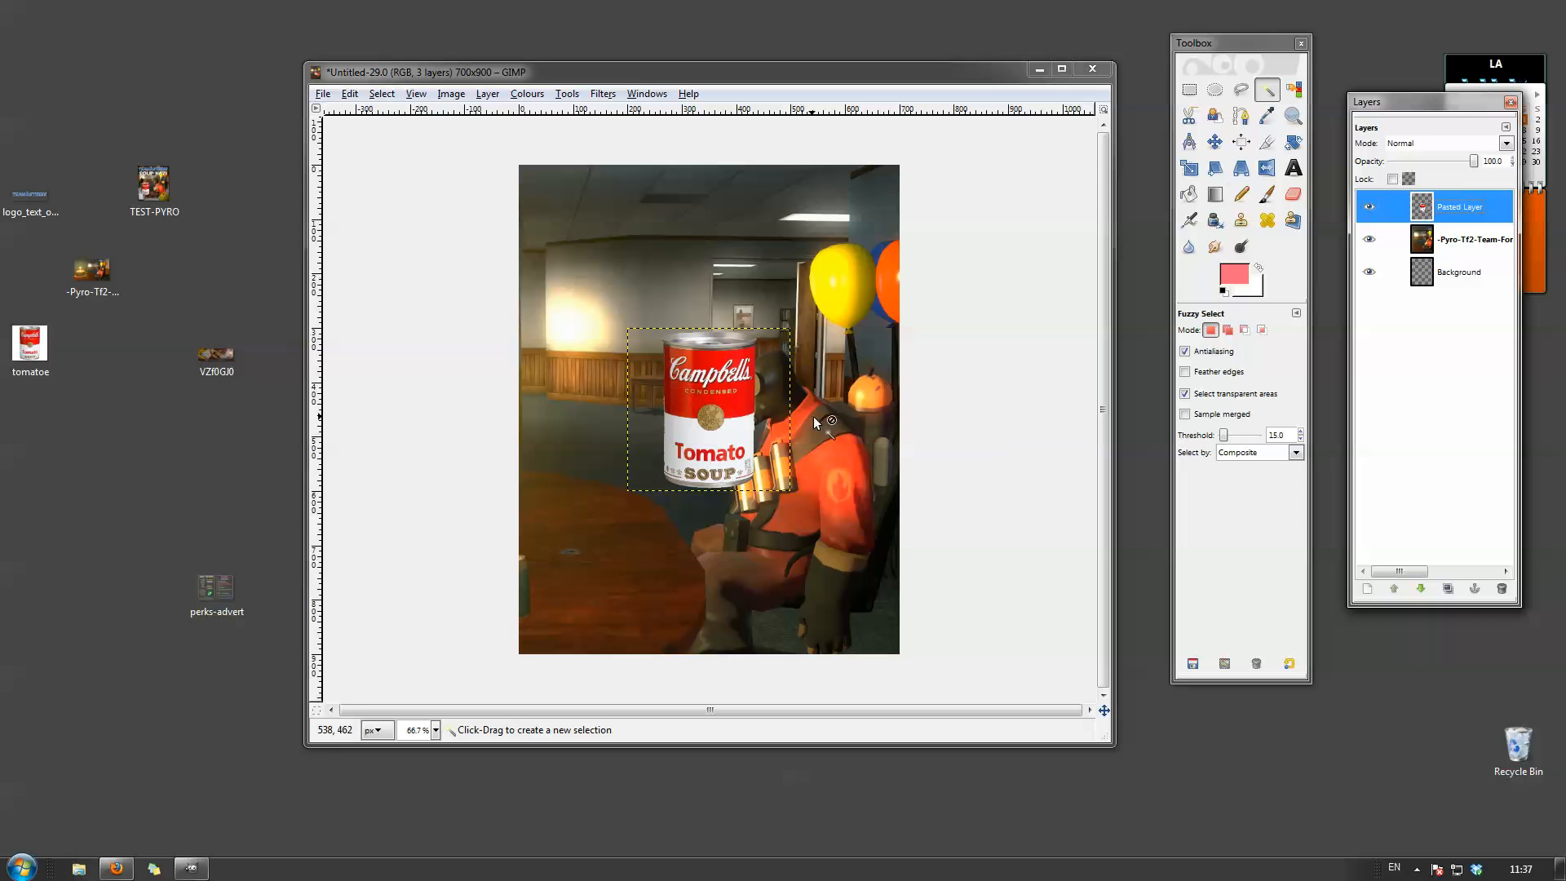
Move the soup can with the Move tool so that it stands on the table in front of Pyro.
left_click(1214, 142)
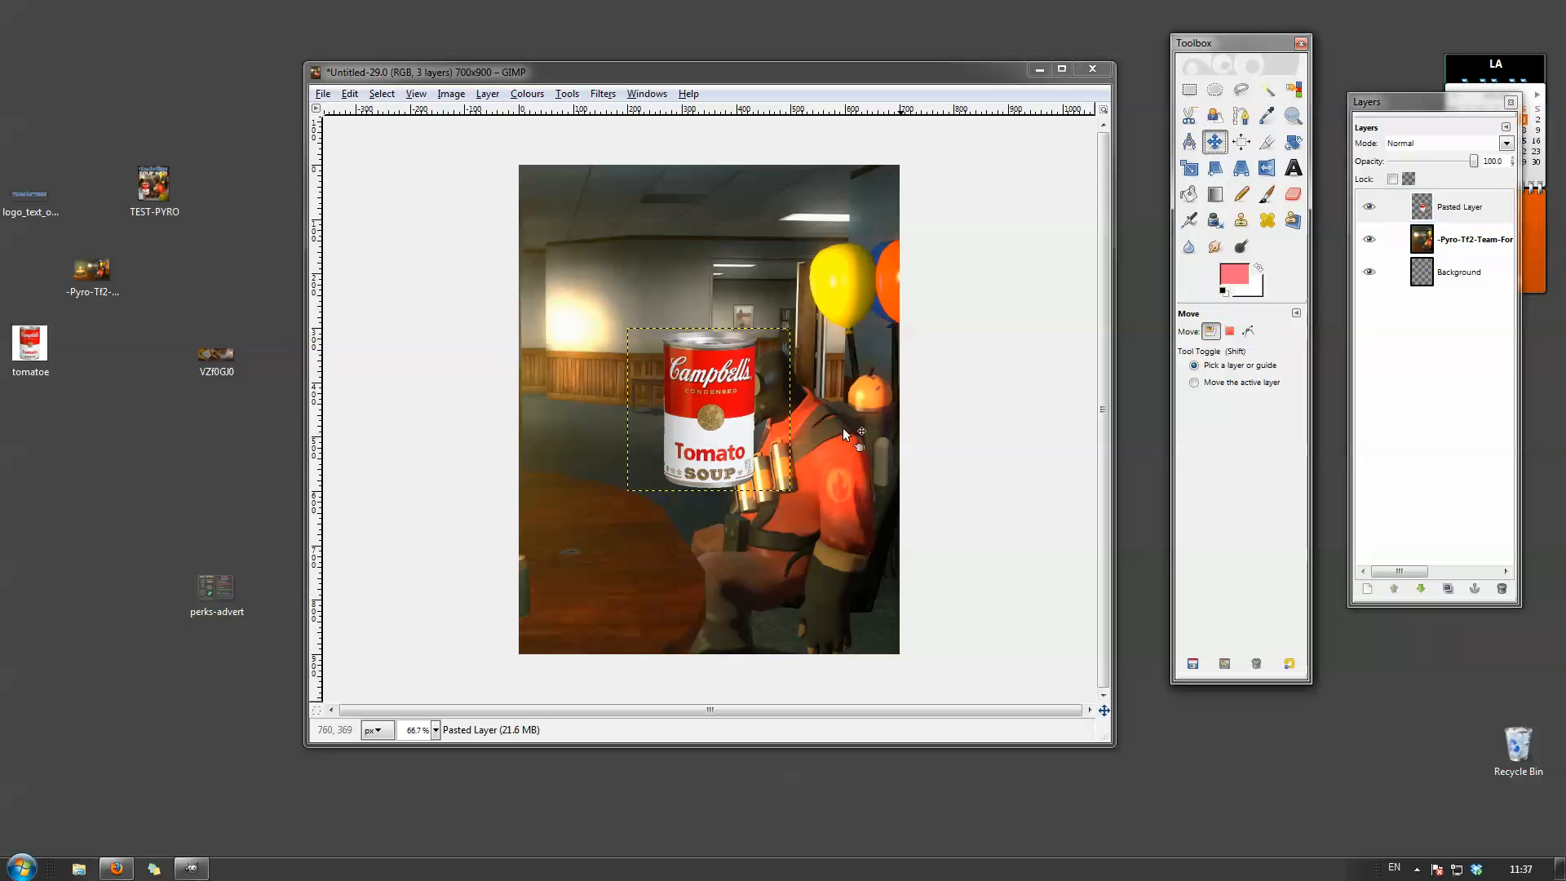
left_click_drag(723, 421, 624, 498)
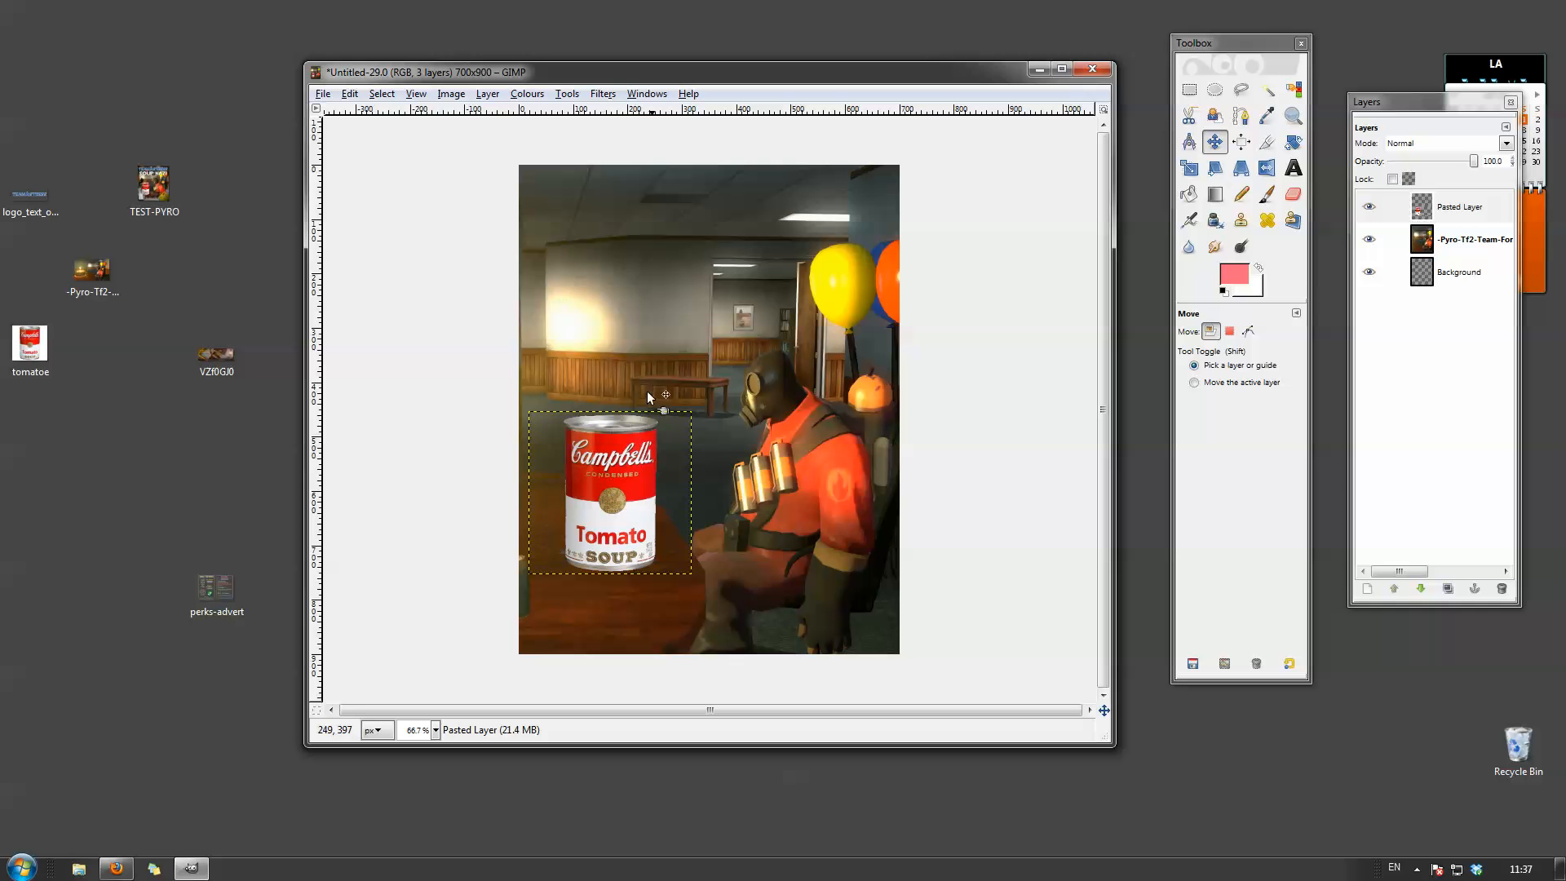
left_click_drag(617, 490, 619, 483)
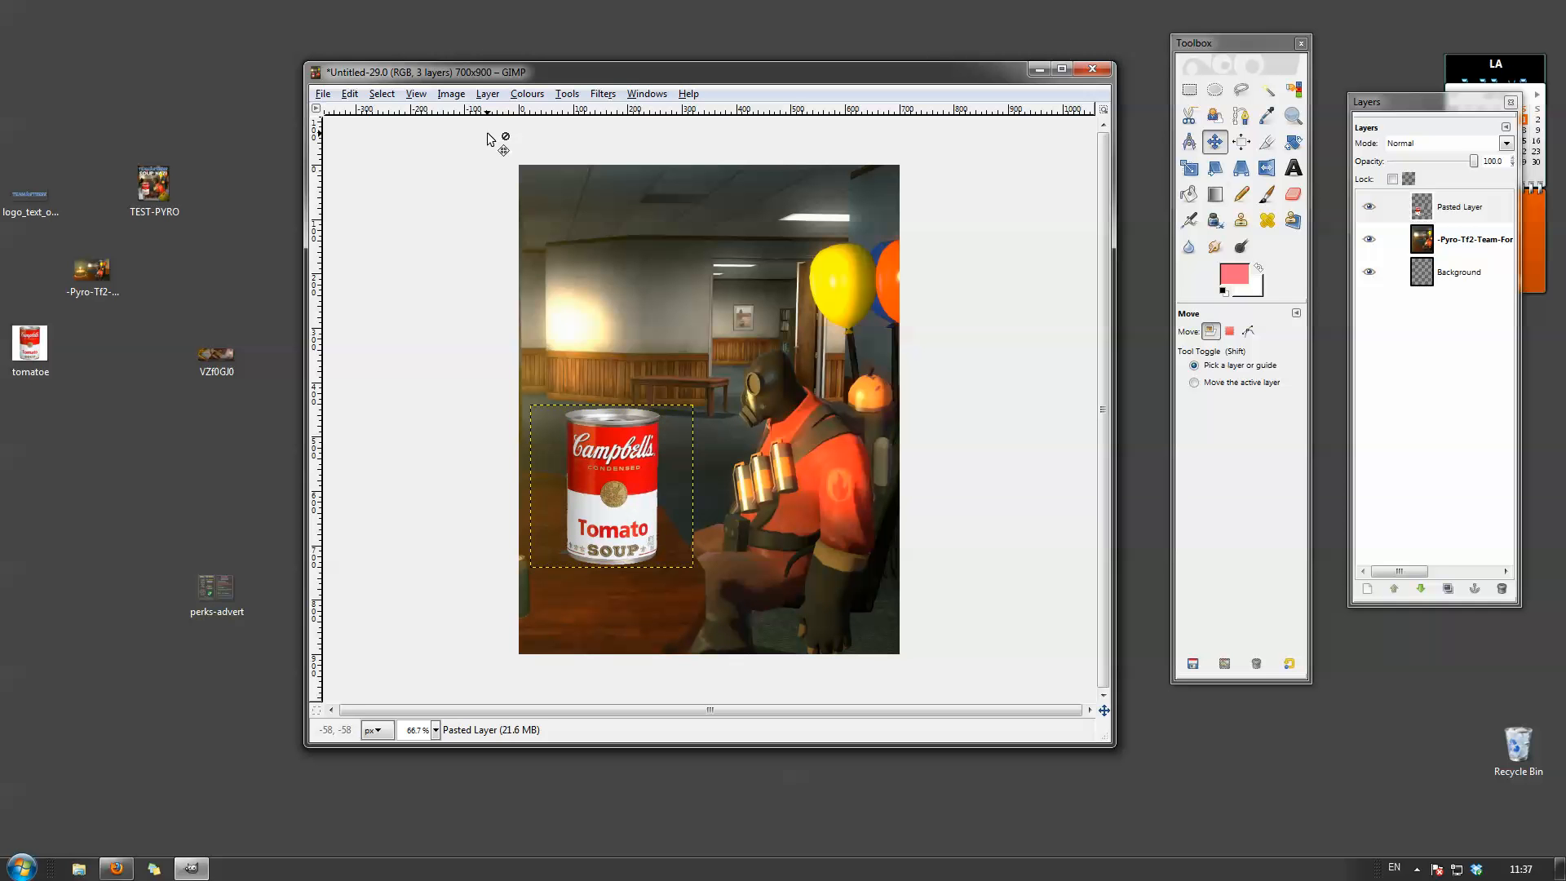
Apply a black drop shadow to the can with X and Y offsets of 4, blur radius 8, opacity 80 and resizing allowed.
left_click(603, 94)
mouse_move(670, 236)
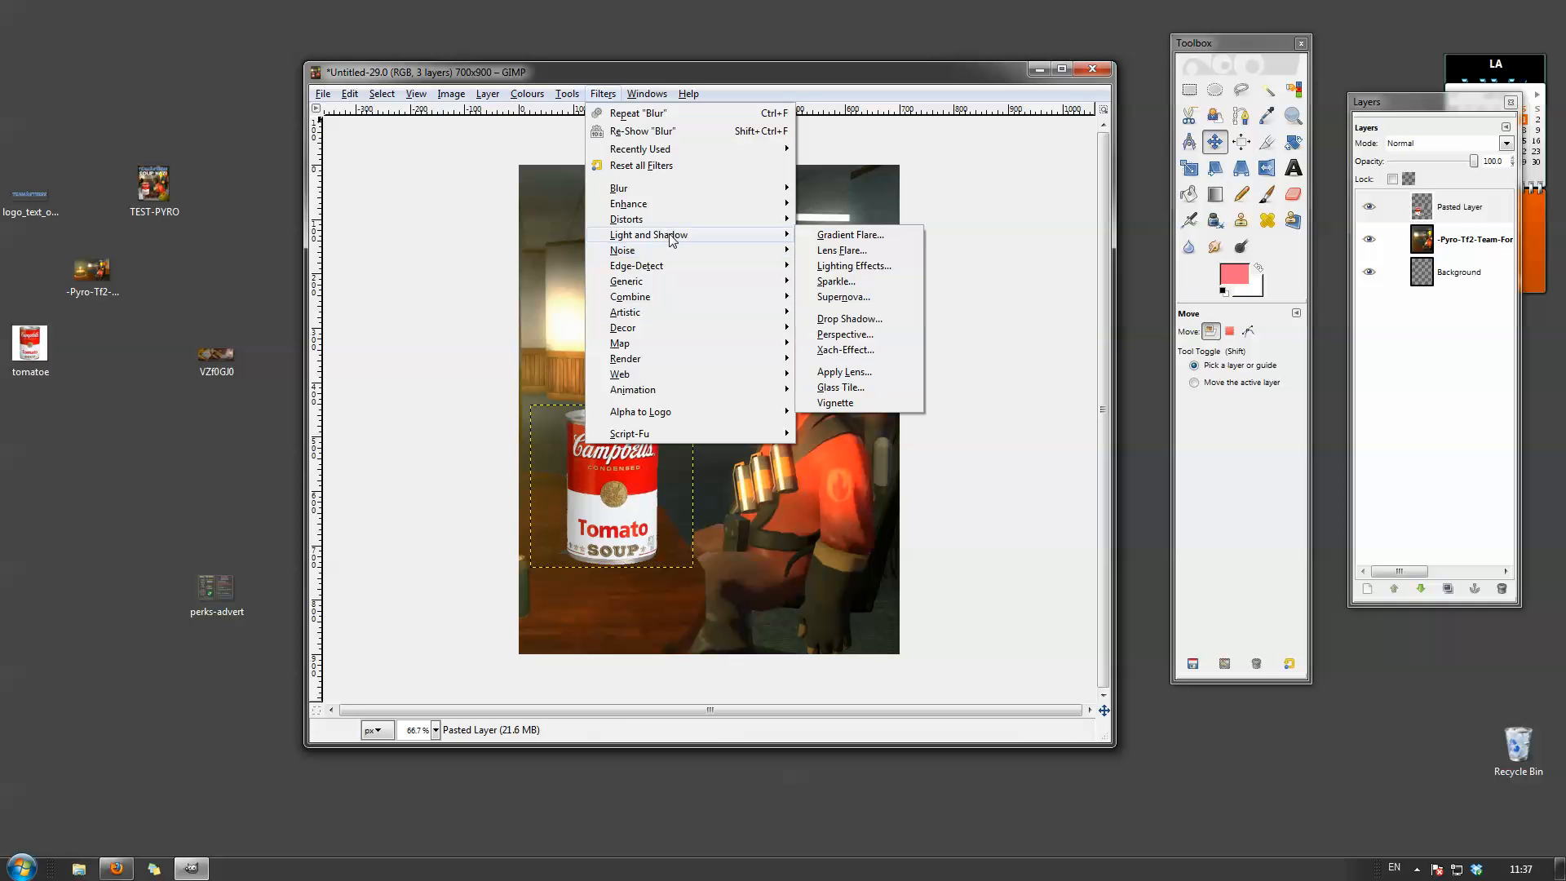
left_click(849, 318)
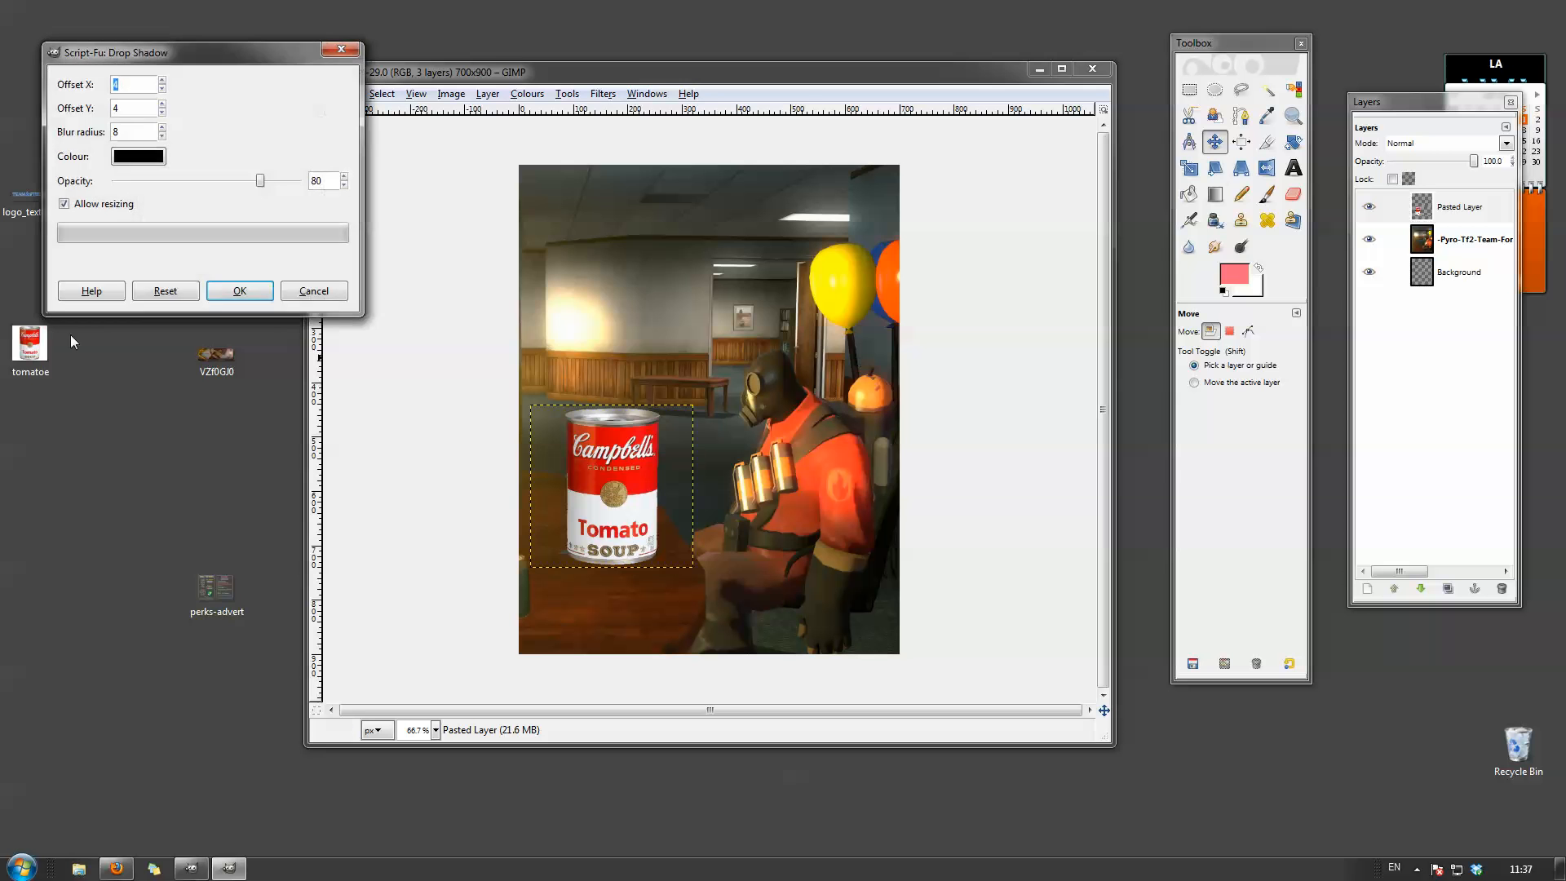
left_click_drag(192, 49, 1068, 205)
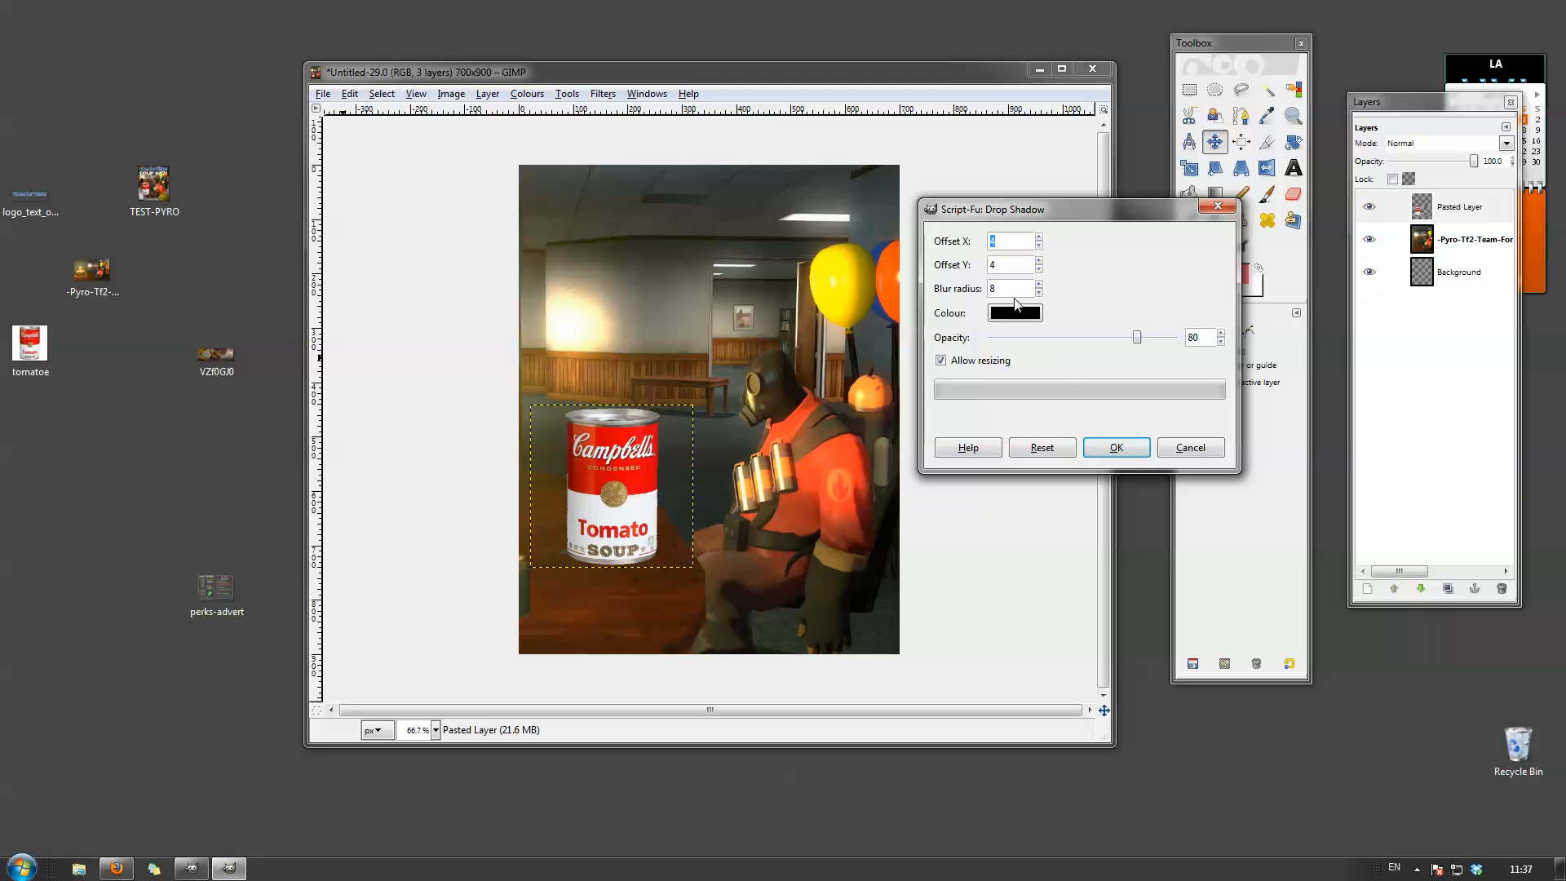
left_click(1116, 446)
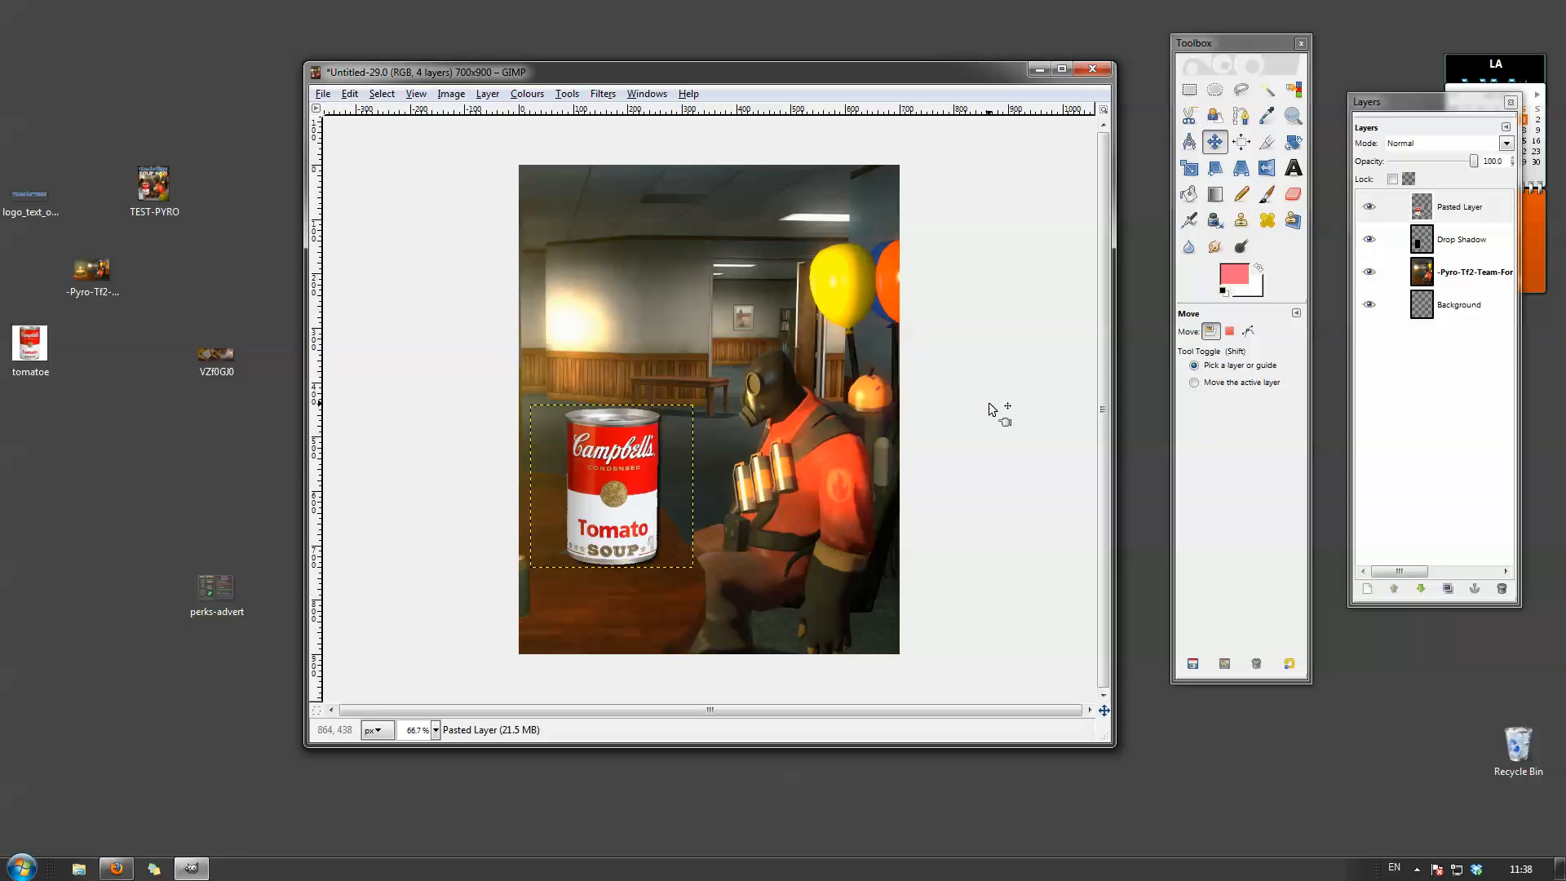
Move the can above Pyro's head and its drop shadow over the table's back edge, with the shadow's opacity set to 48.5.
left_click(1468, 239)
left_click_drag(609, 498, 629, 341)
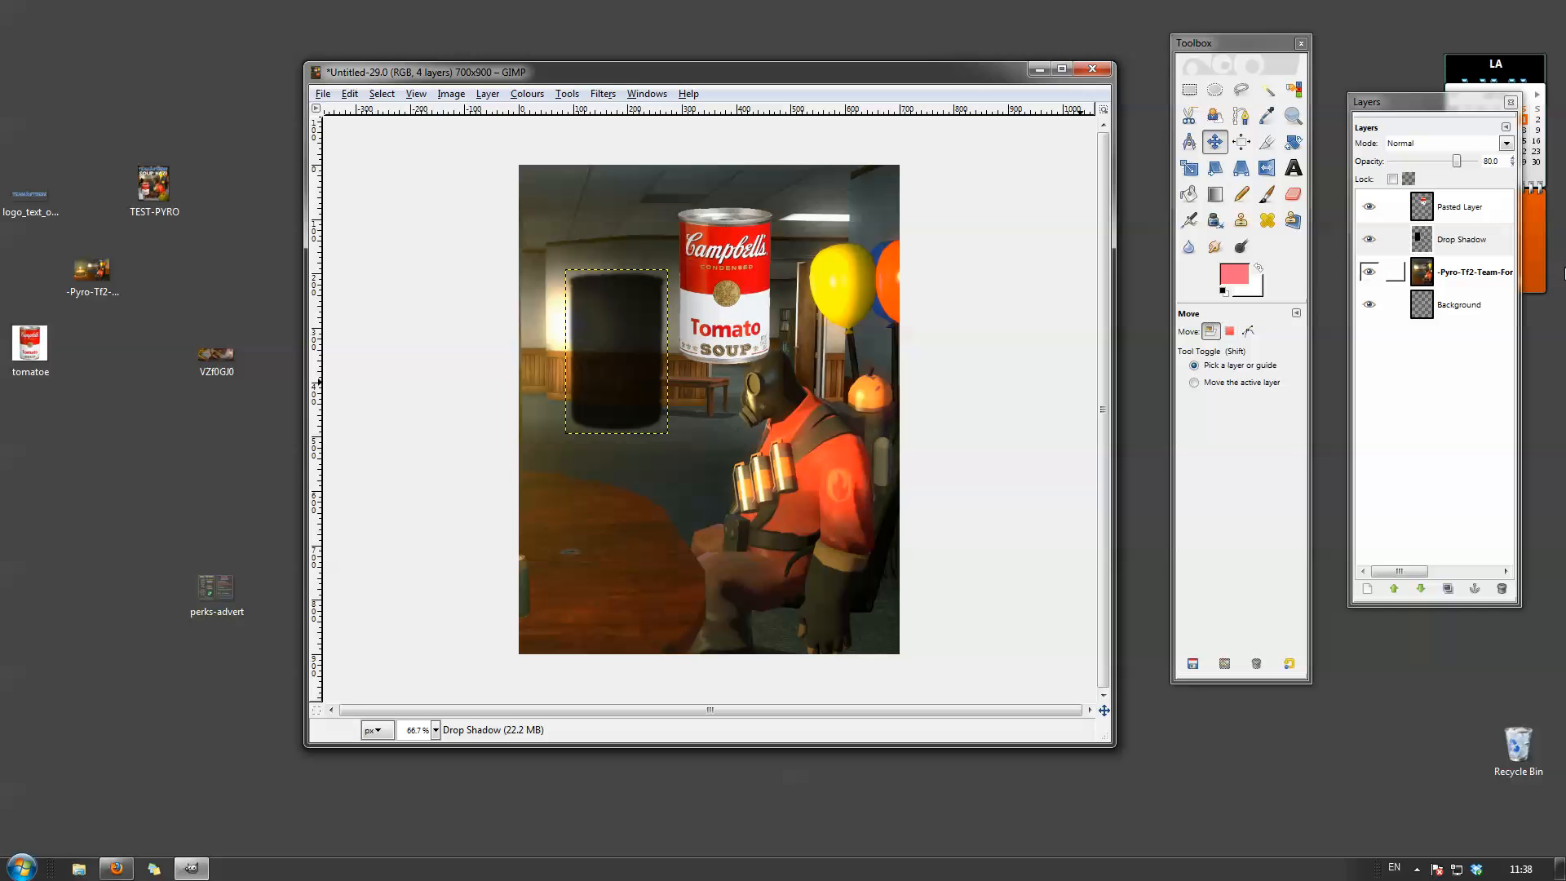
left_click_drag(1456, 162, 1434, 162)
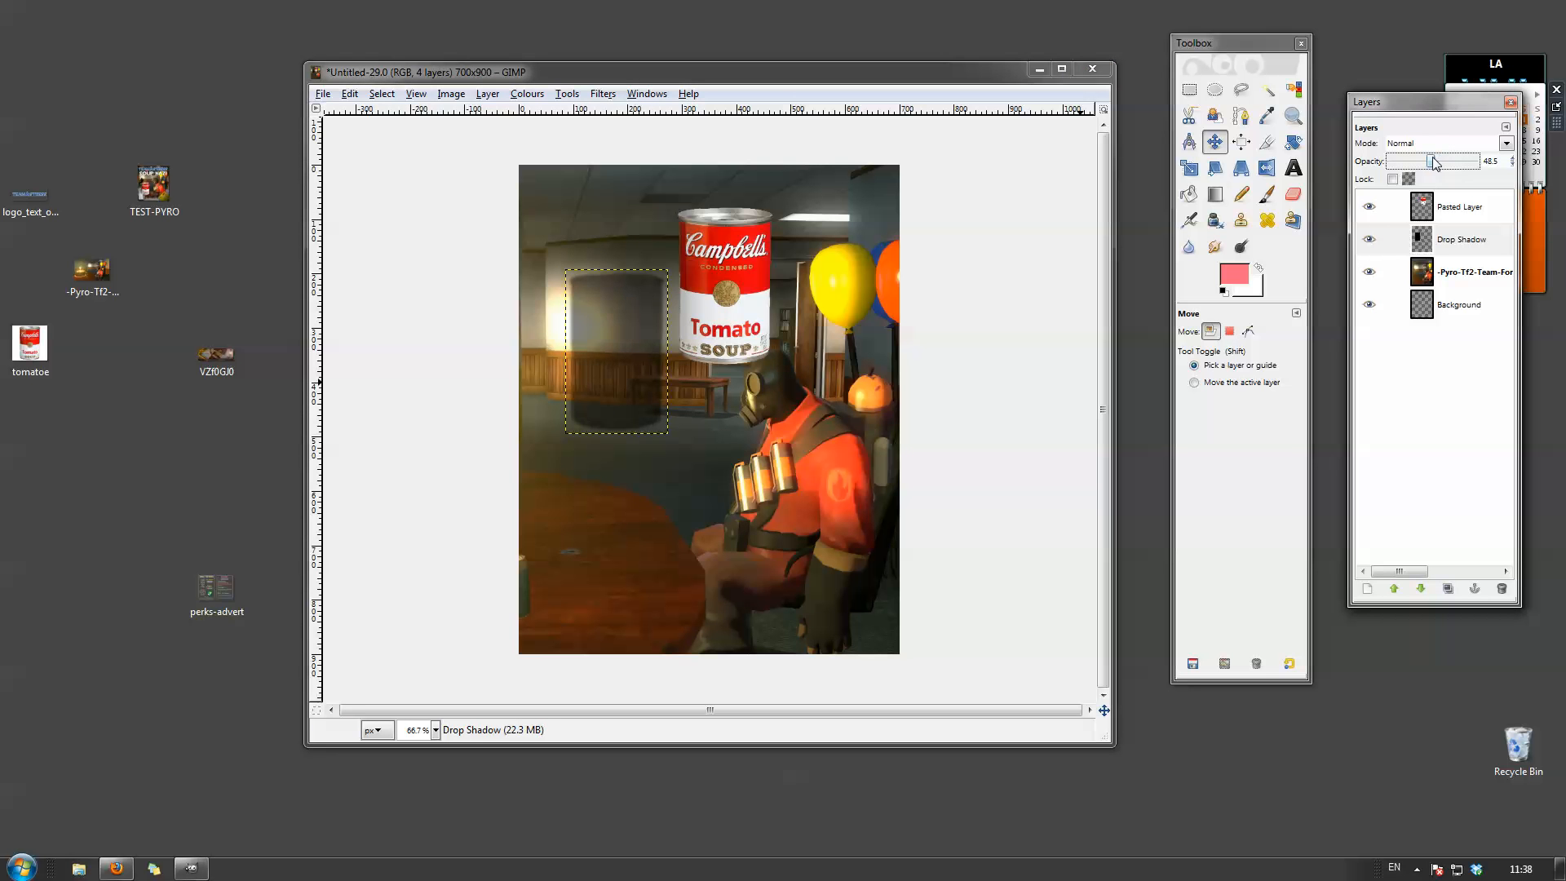
left_click_drag(607, 355, 585, 456)
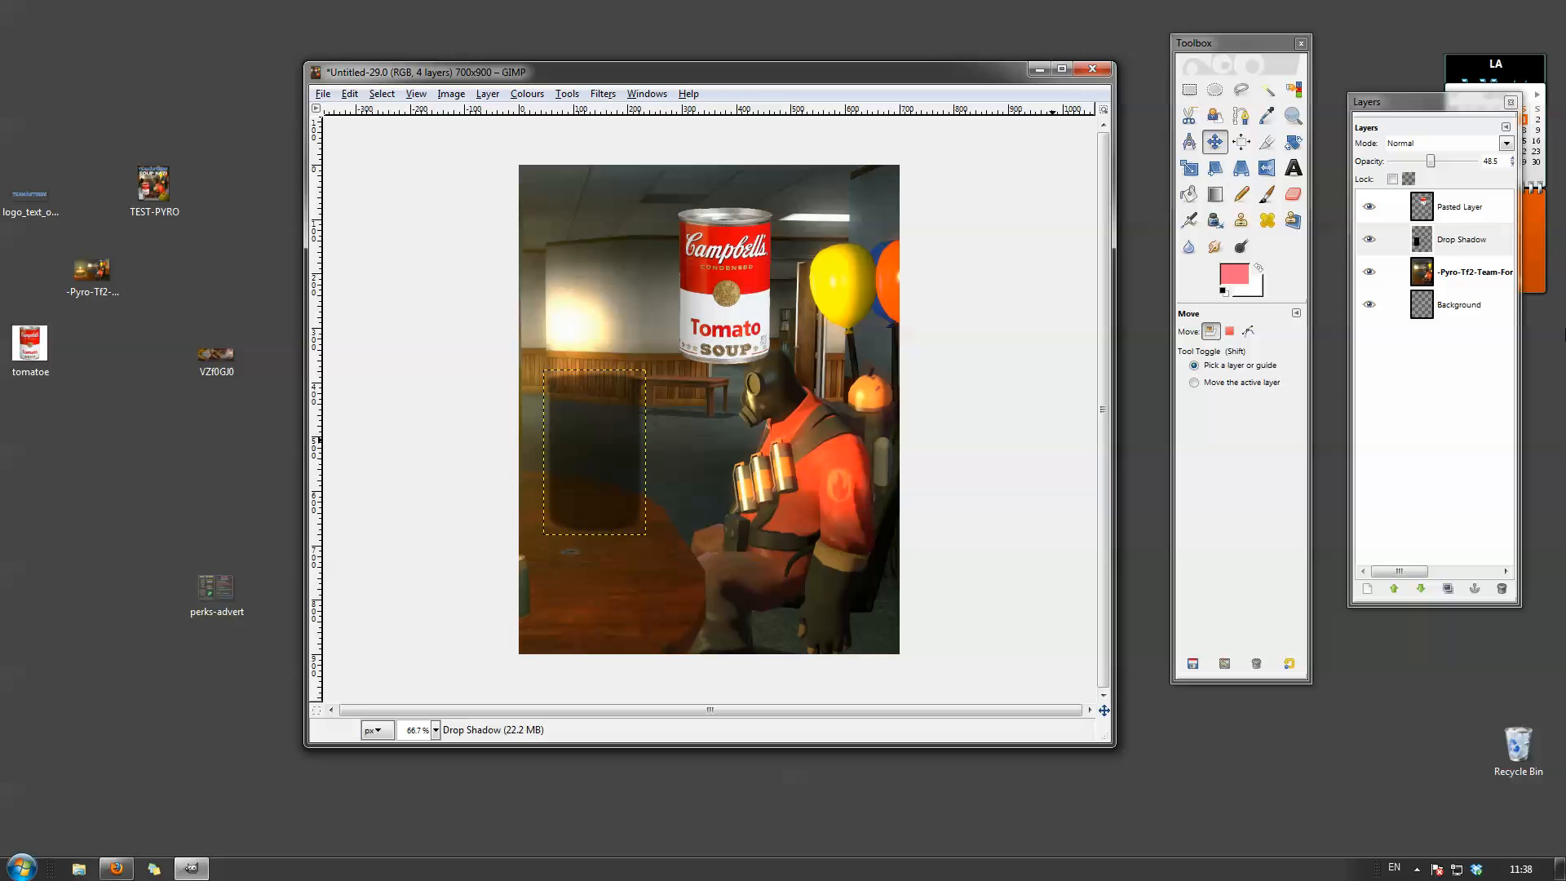
Move the can's drop shadow layer slightly lower so that it overlaps the back part of the table.
left_click(1462, 241)
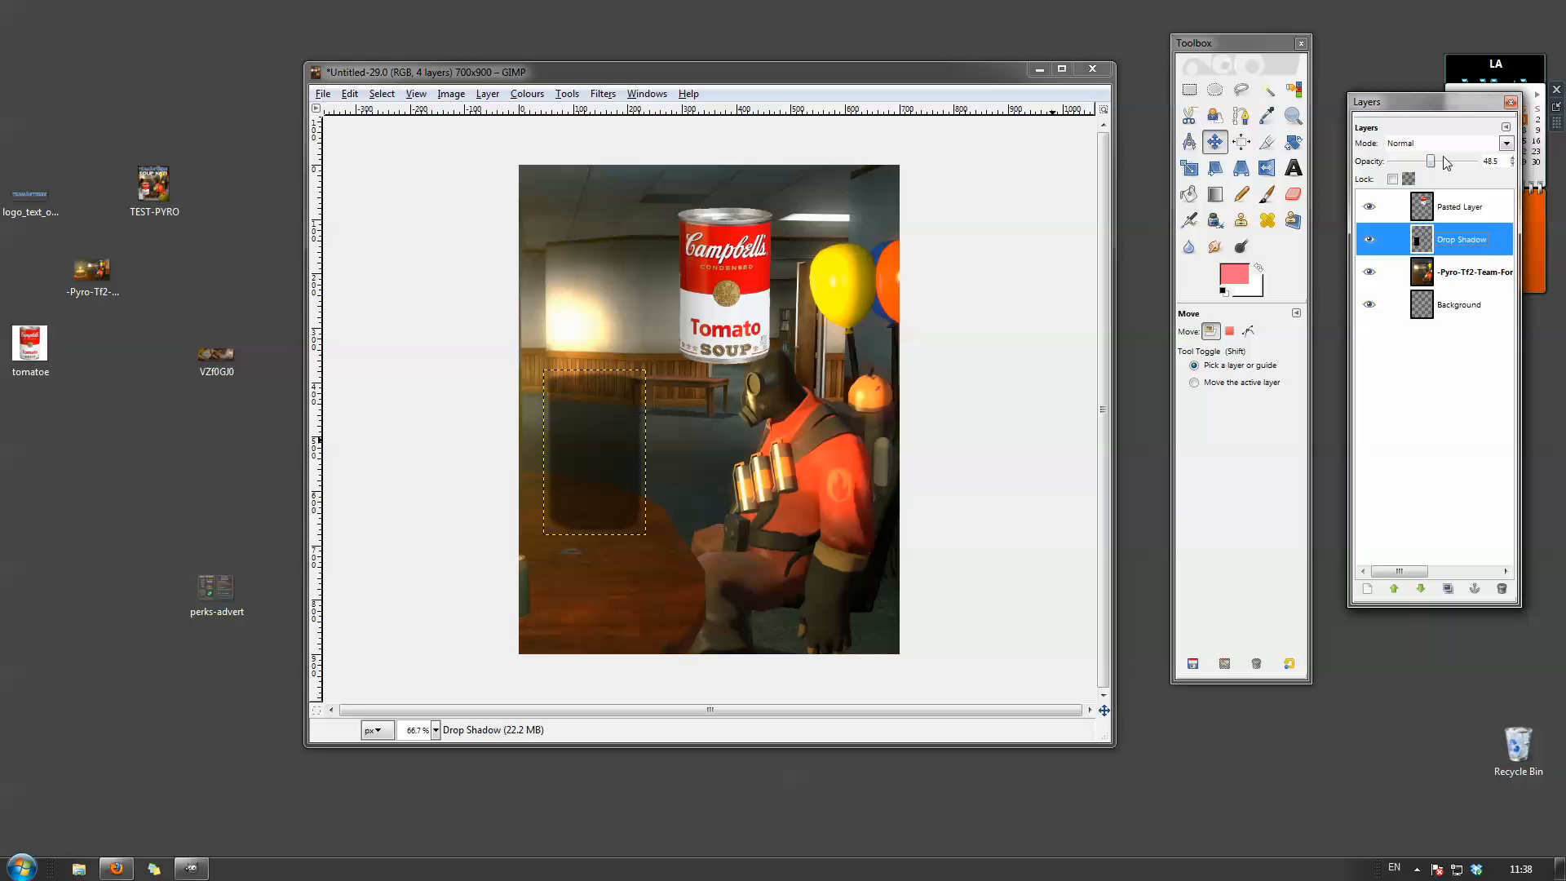
left_click_drag(553, 492, 745, 537)
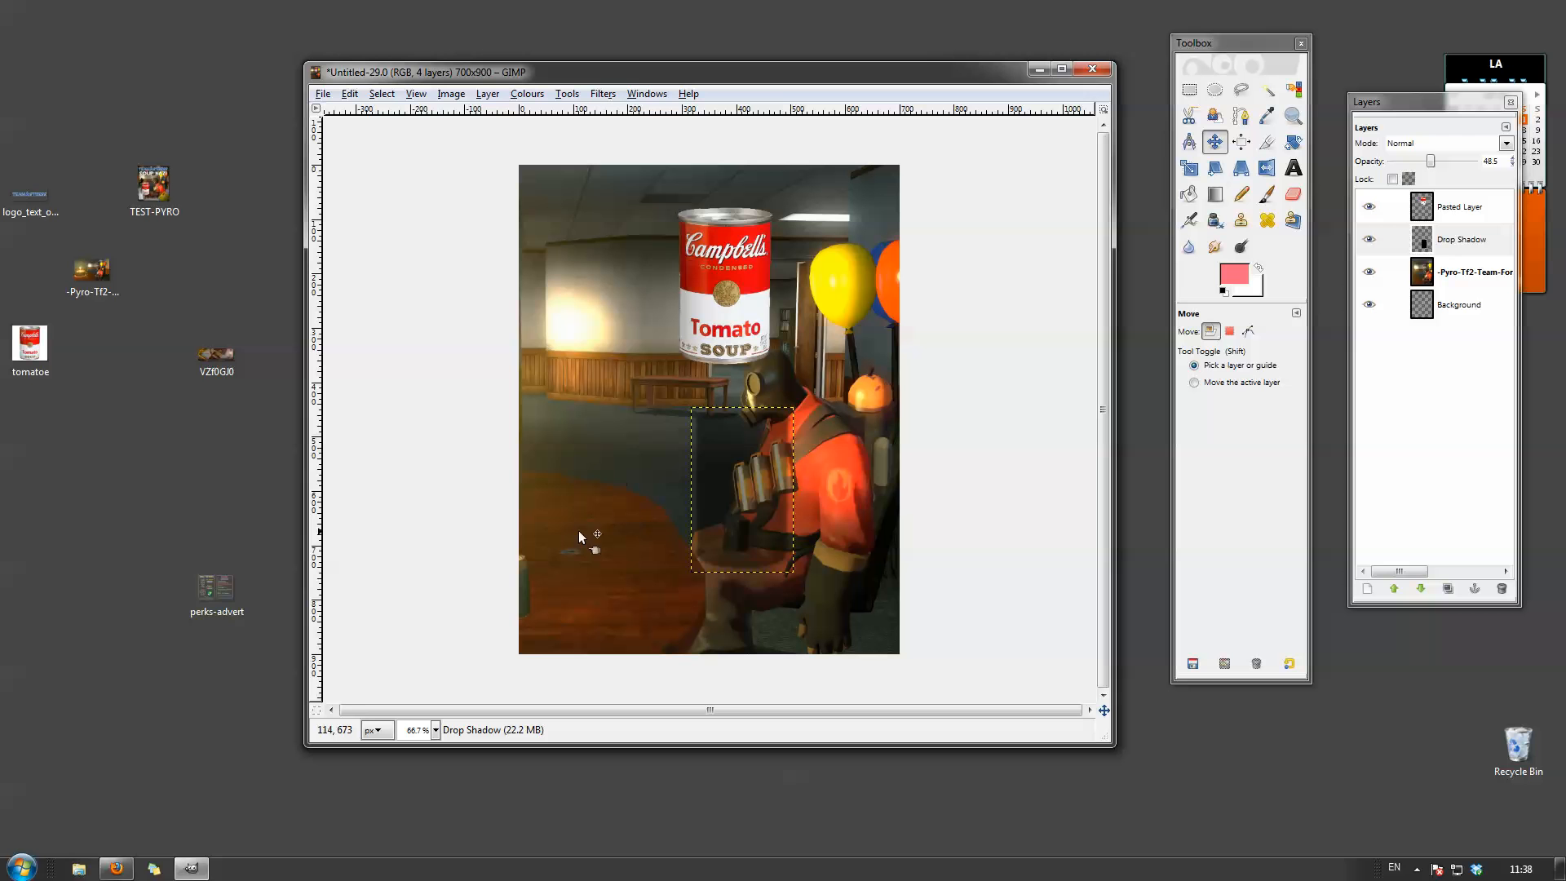
left_click_drag(729, 496, 592, 491)
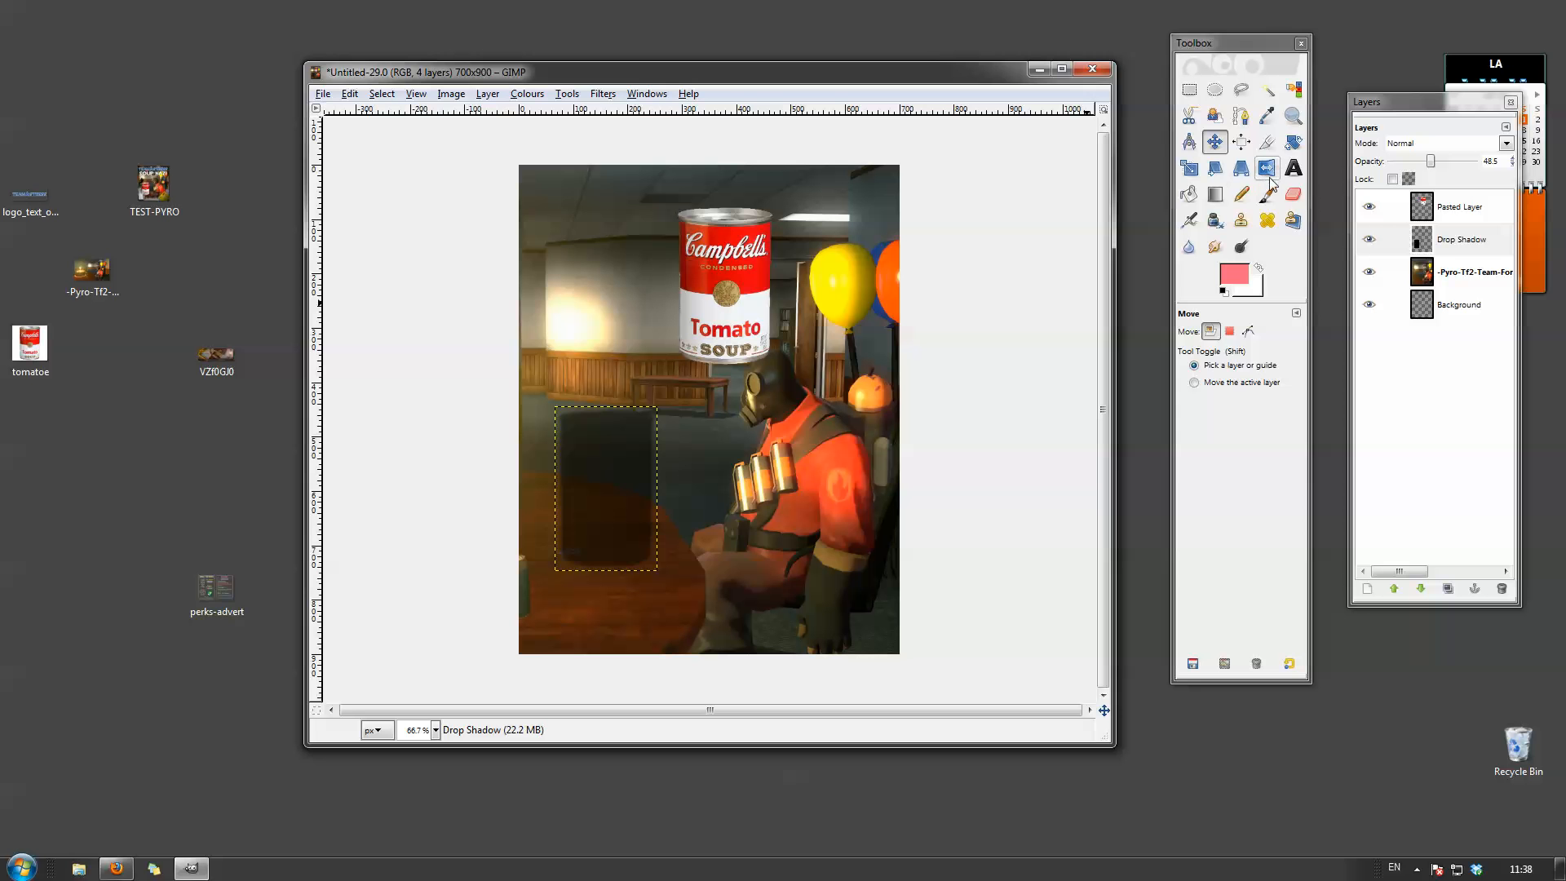
Apply a Perspective transform to the drop shadow, lowering and shifting its upper corners so that it lies flat across the tabletop.
left_click(1240, 168)
left_click_drag(567, 412, 551, 495)
left_click_drag(653, 413, 614, 487)
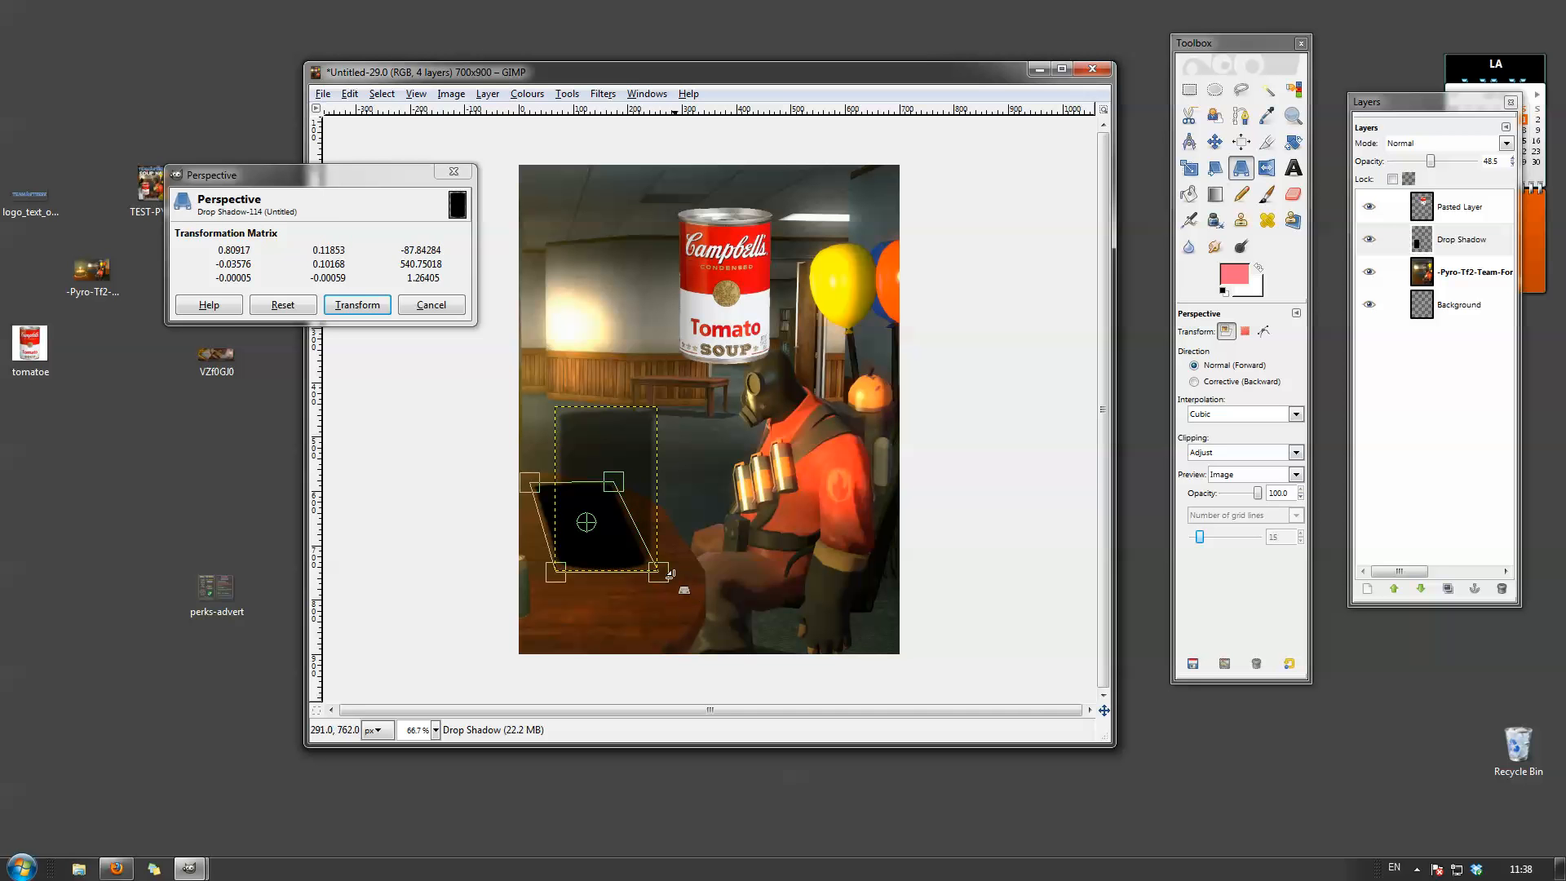
left_click_drag(669, 576, 672, 571)
left_click_drag(553, 573, 557, 578)
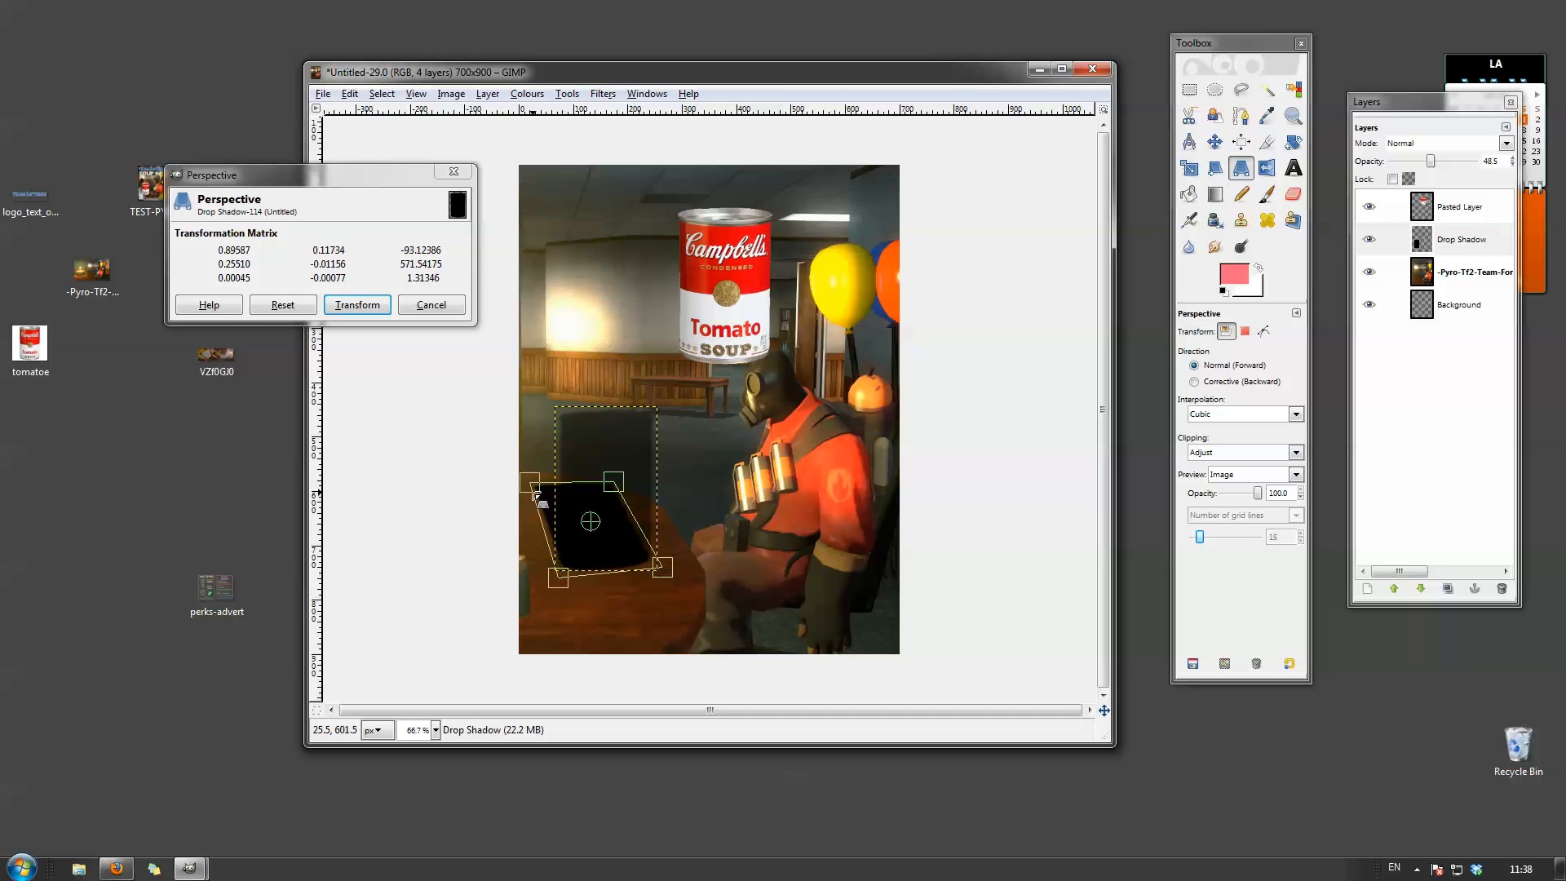
left_click_drag(537, 495, 613, 494)
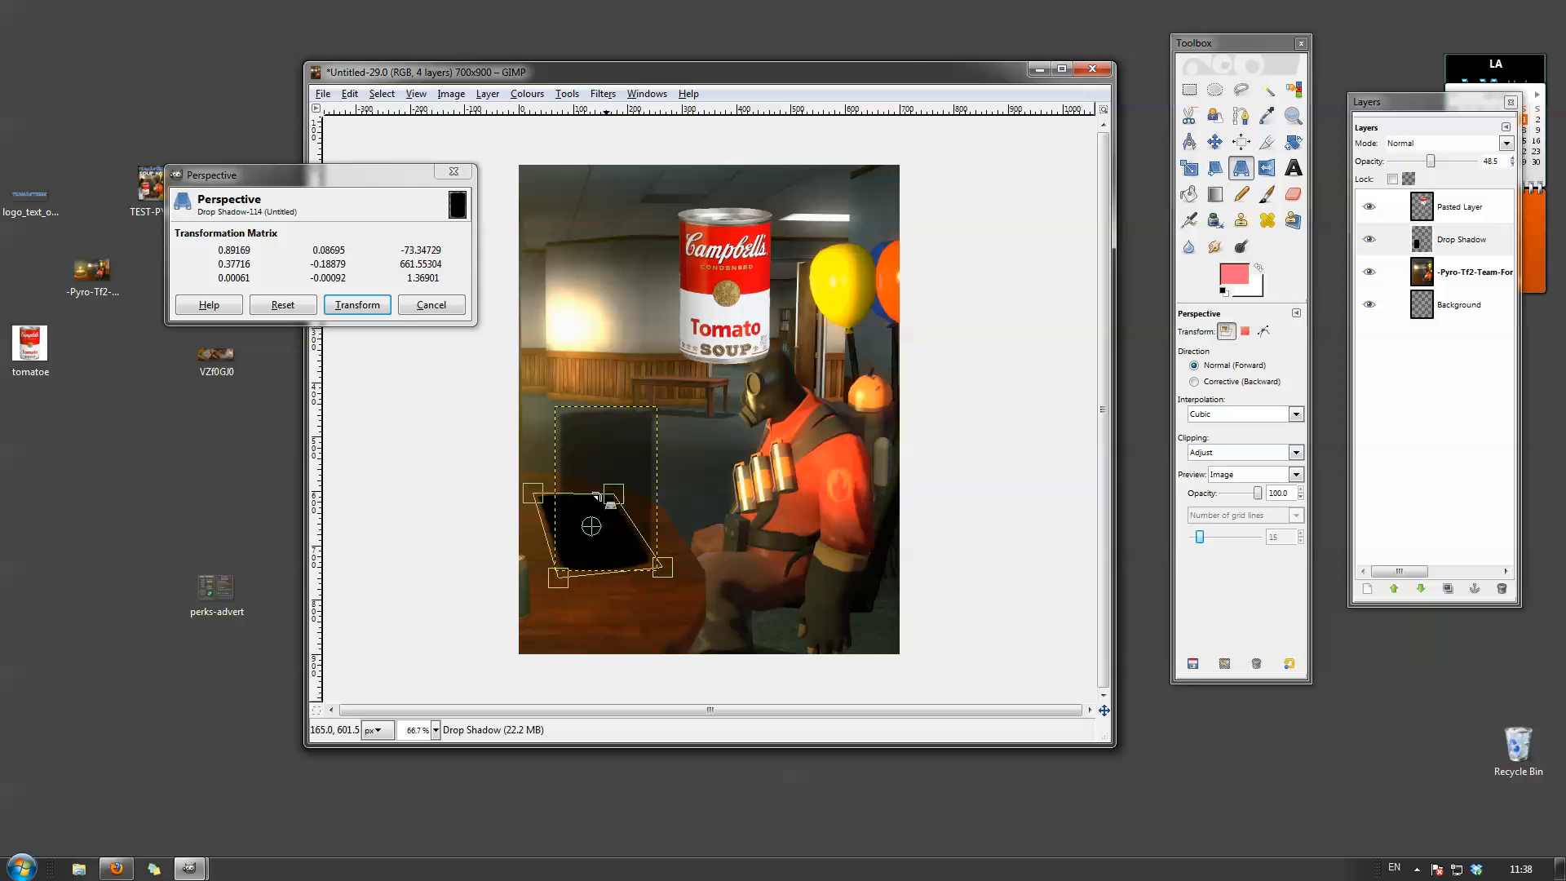
left_click(364, 305)
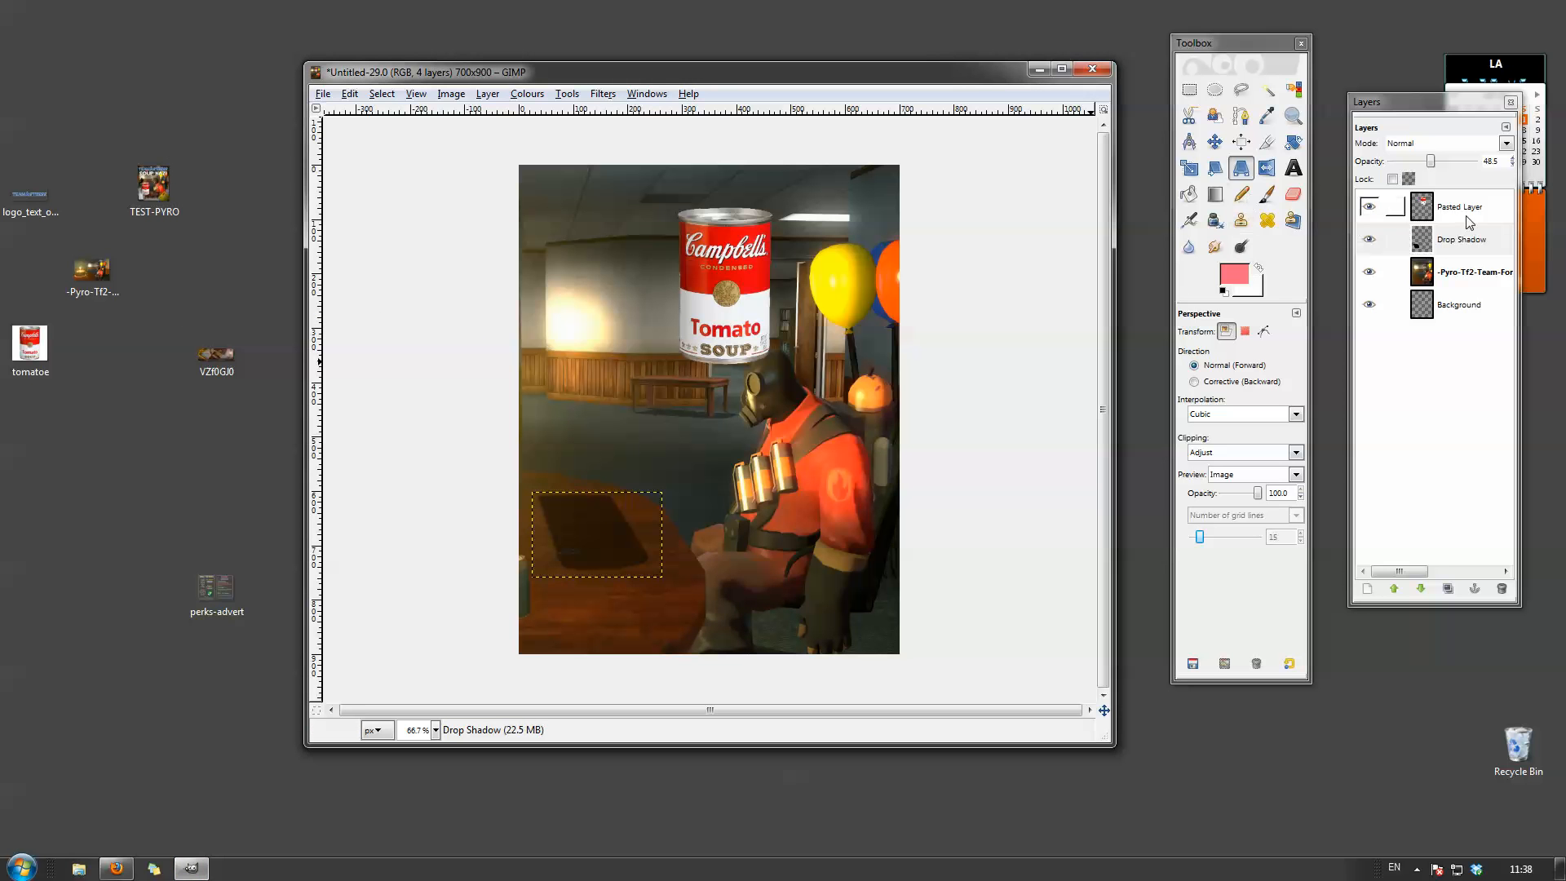
Move the soup can onto the table at the front edge of its shadow, and set the drop shadow's opacity to 33.7.
left_click(1396, 206)
left_click(1214, 142)
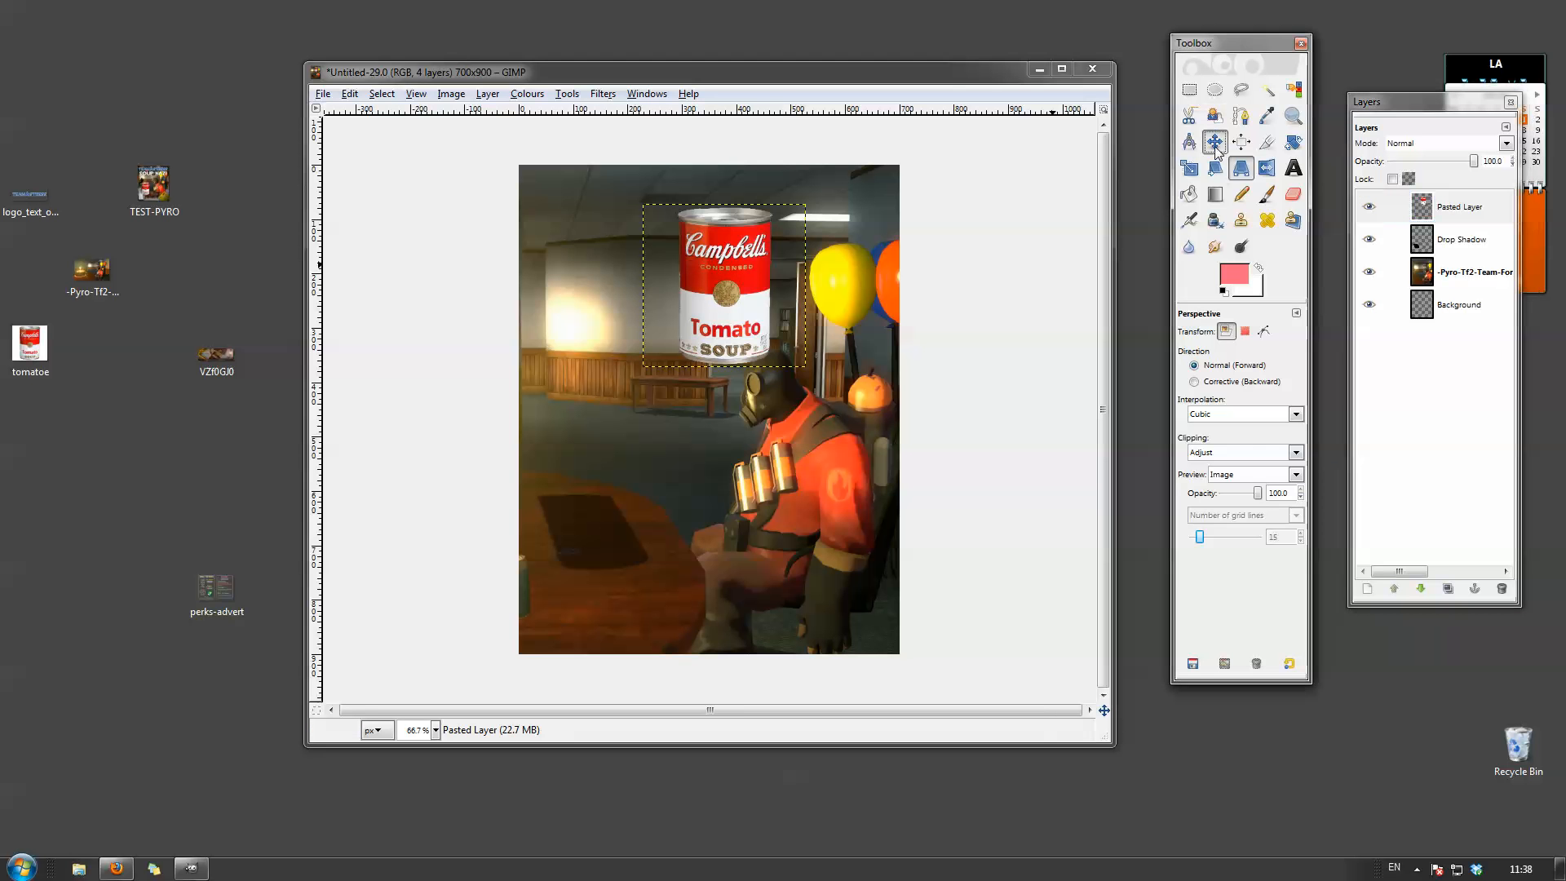
left_click_drag(727, 296, 609, 502)
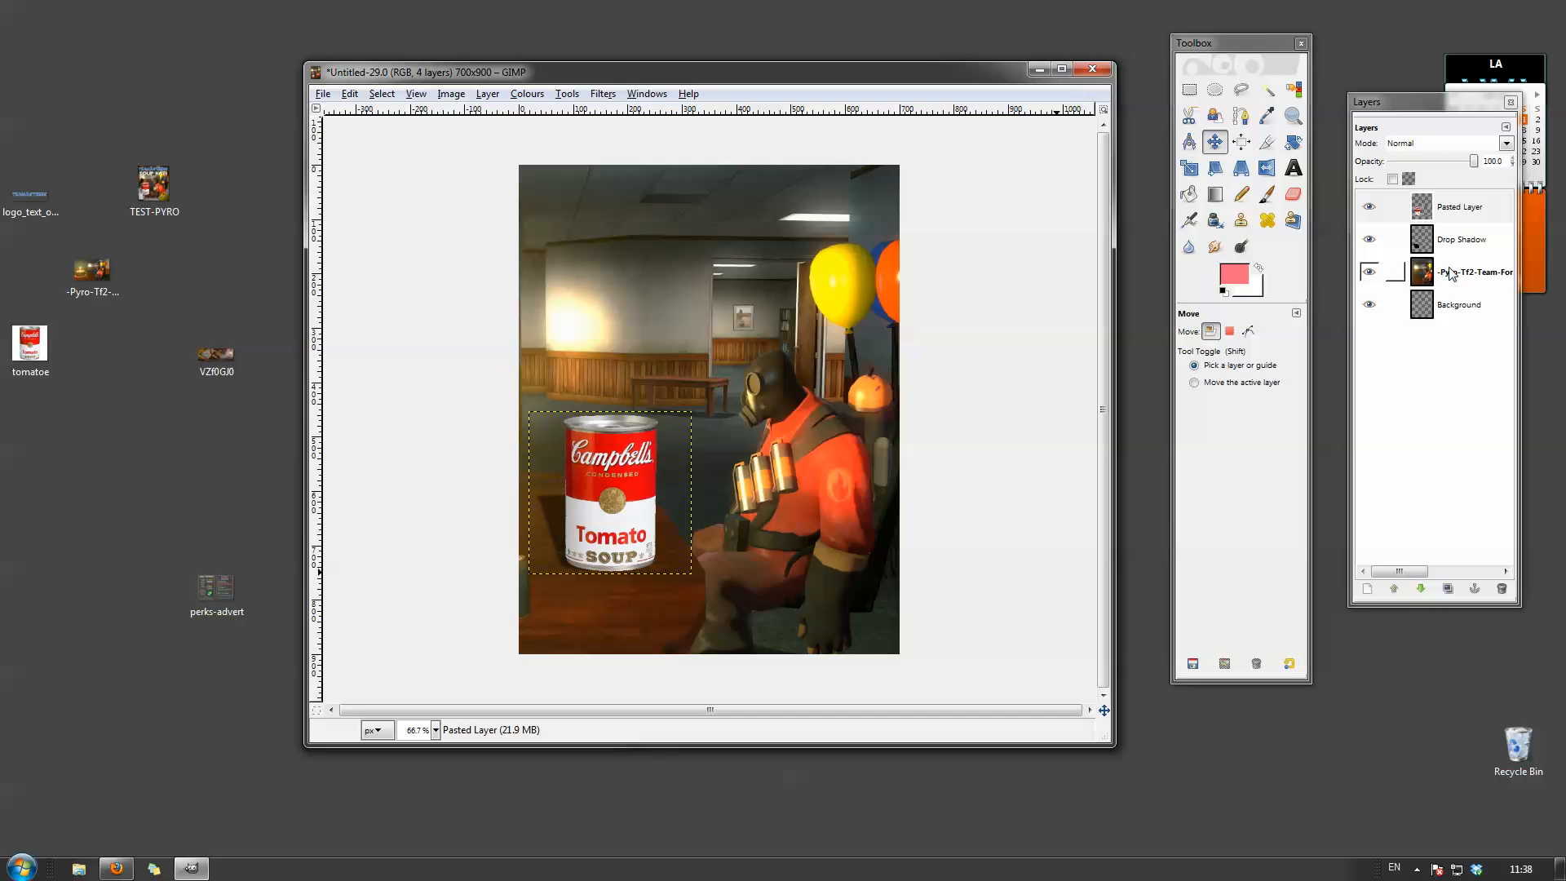
left_click(1395, 239)
left_click_drag(1472, 160, 1427, 147)
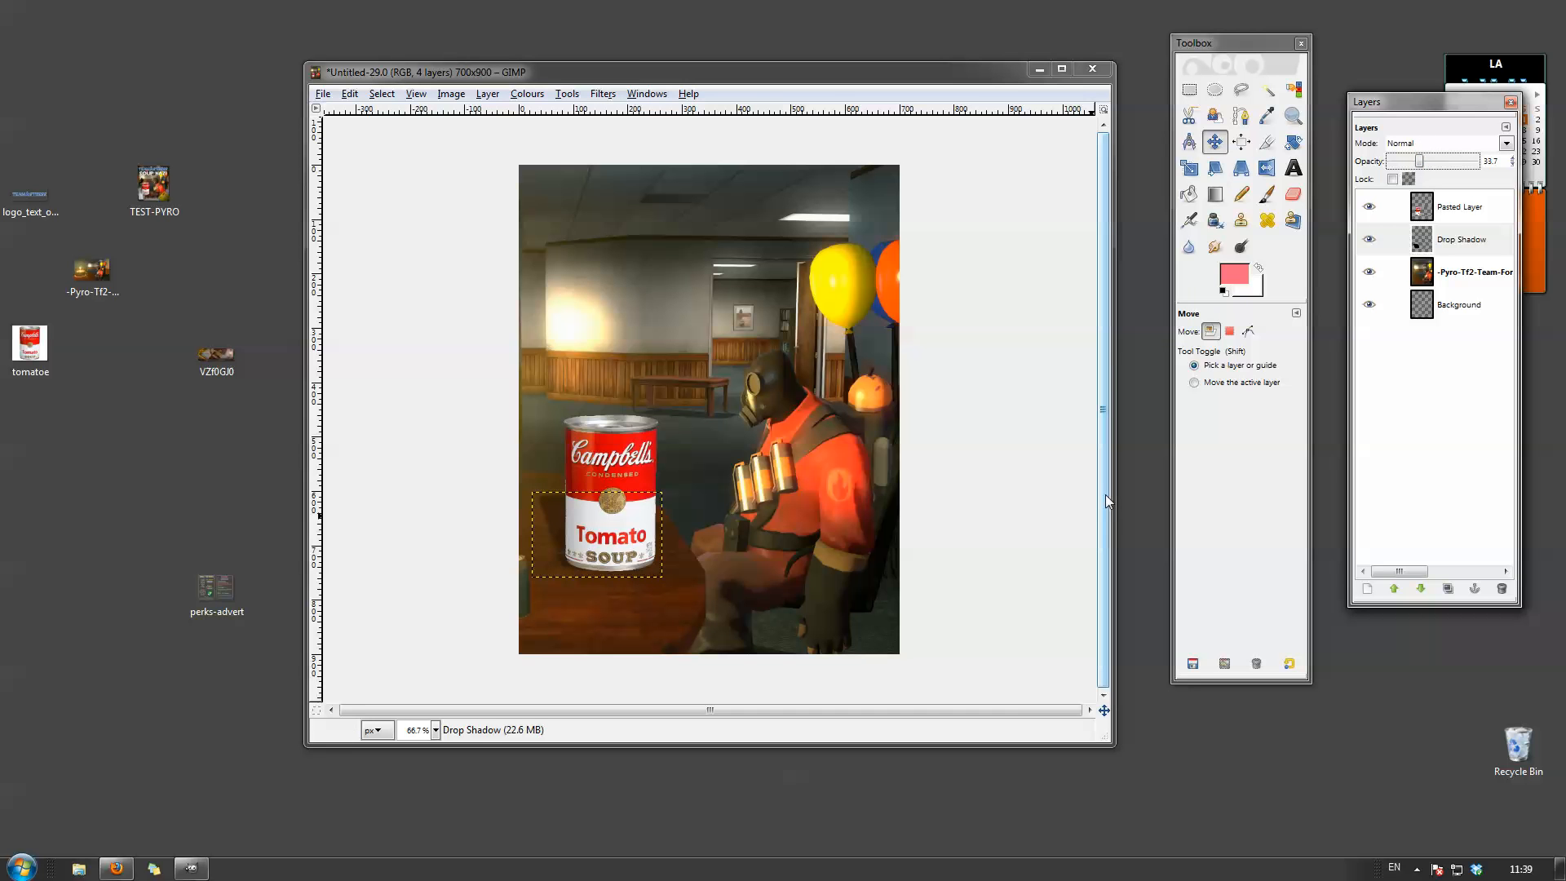
Add logo_text_only.png from the desktop as a layer, converting it to the RGB working space, and move the logo to the poster's top.
double_click(856, 62)
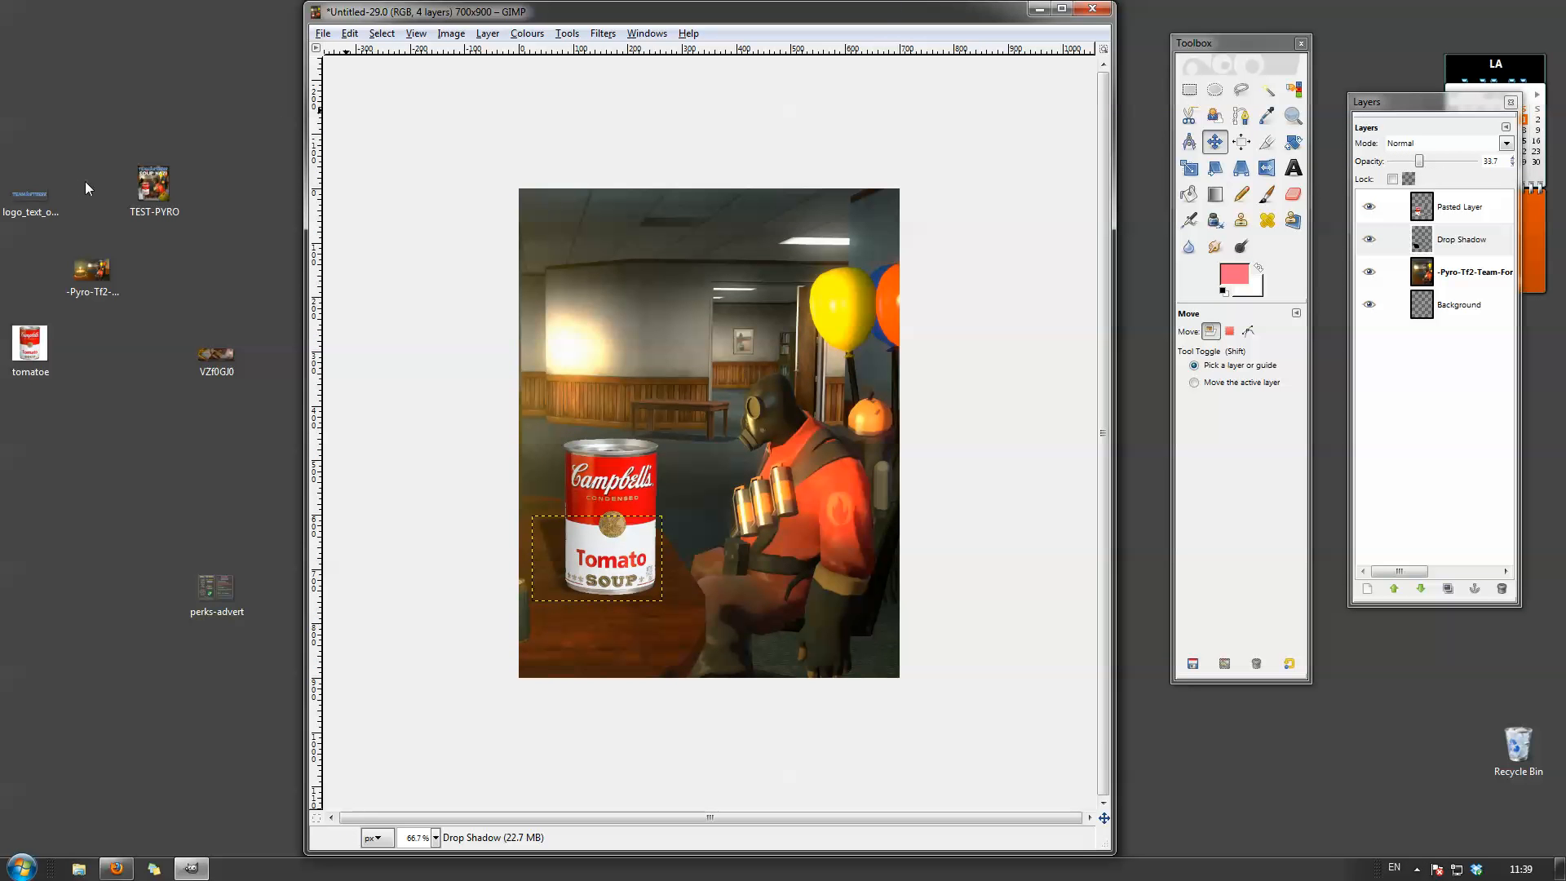
left_click_drag(23, 198, 772, 318)
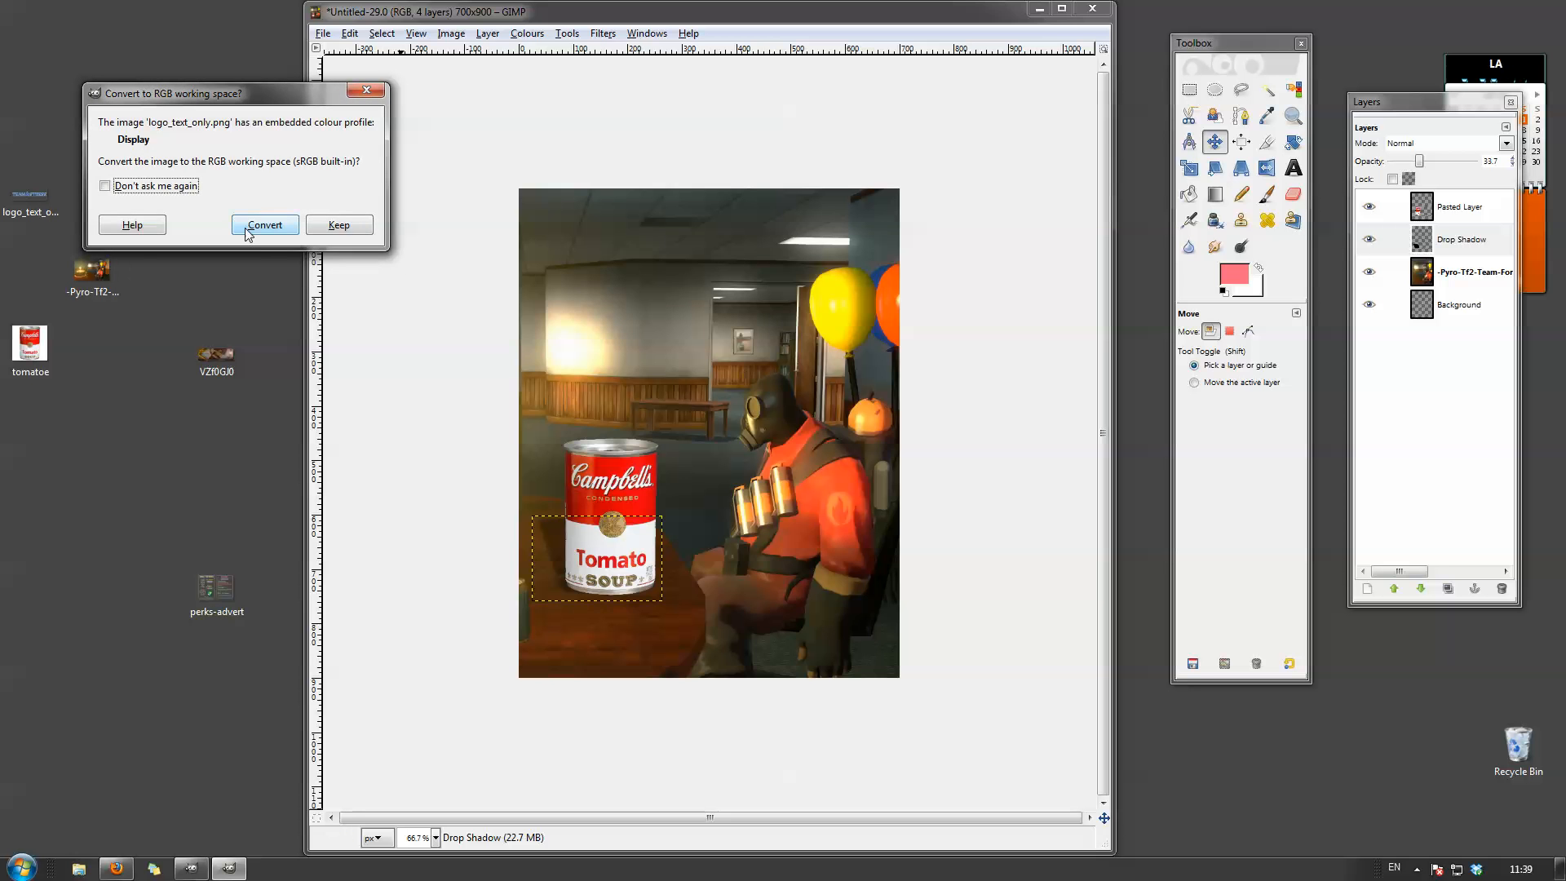
left_click(273, 230)
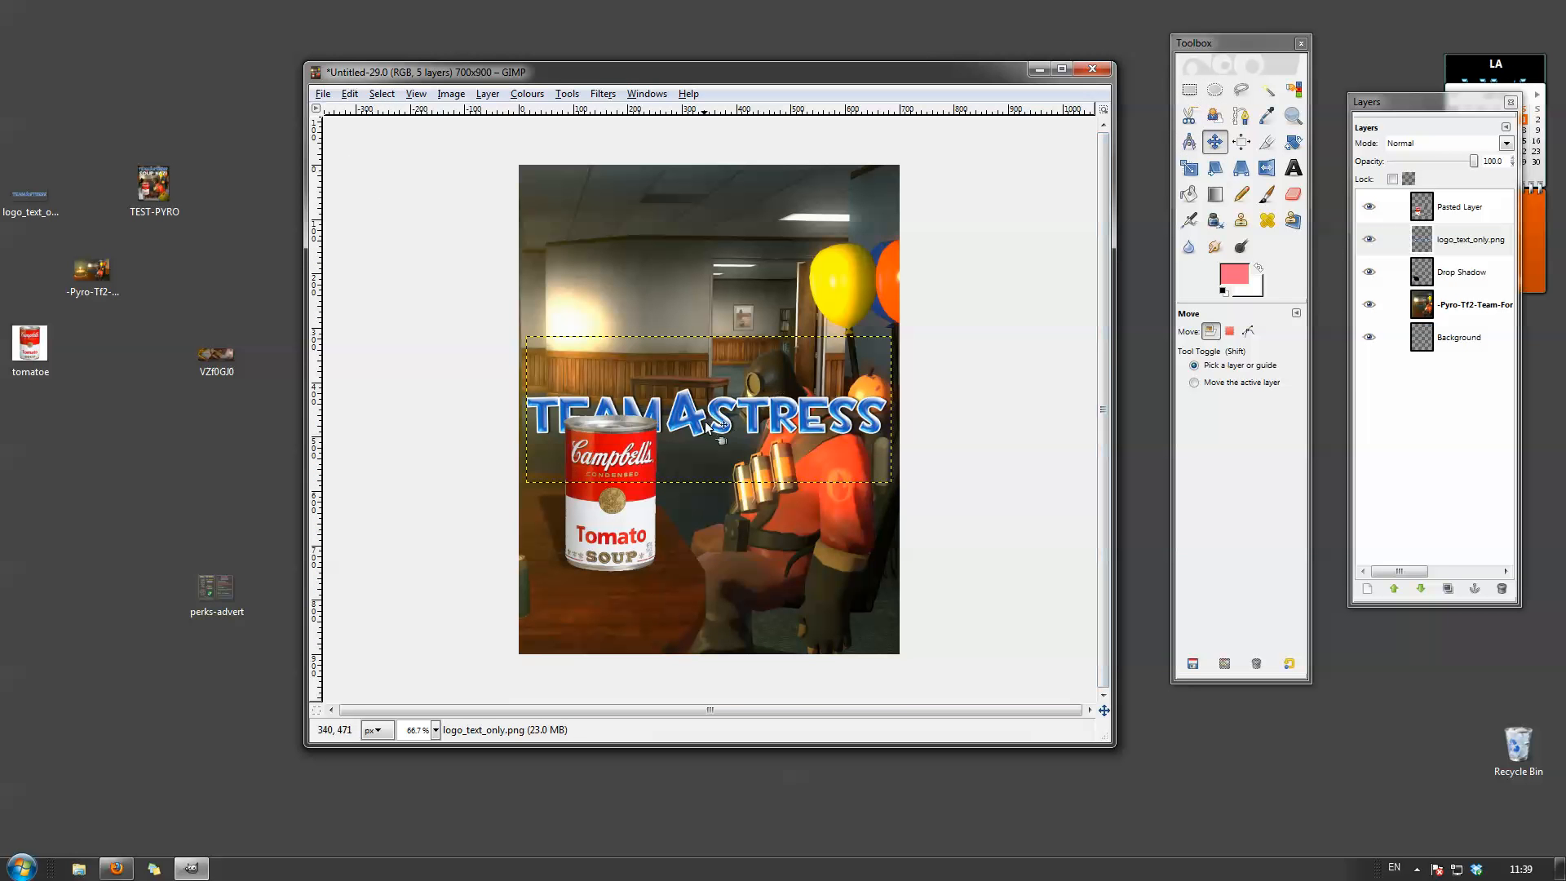
left_click_drag(725, 432, 728, 220)
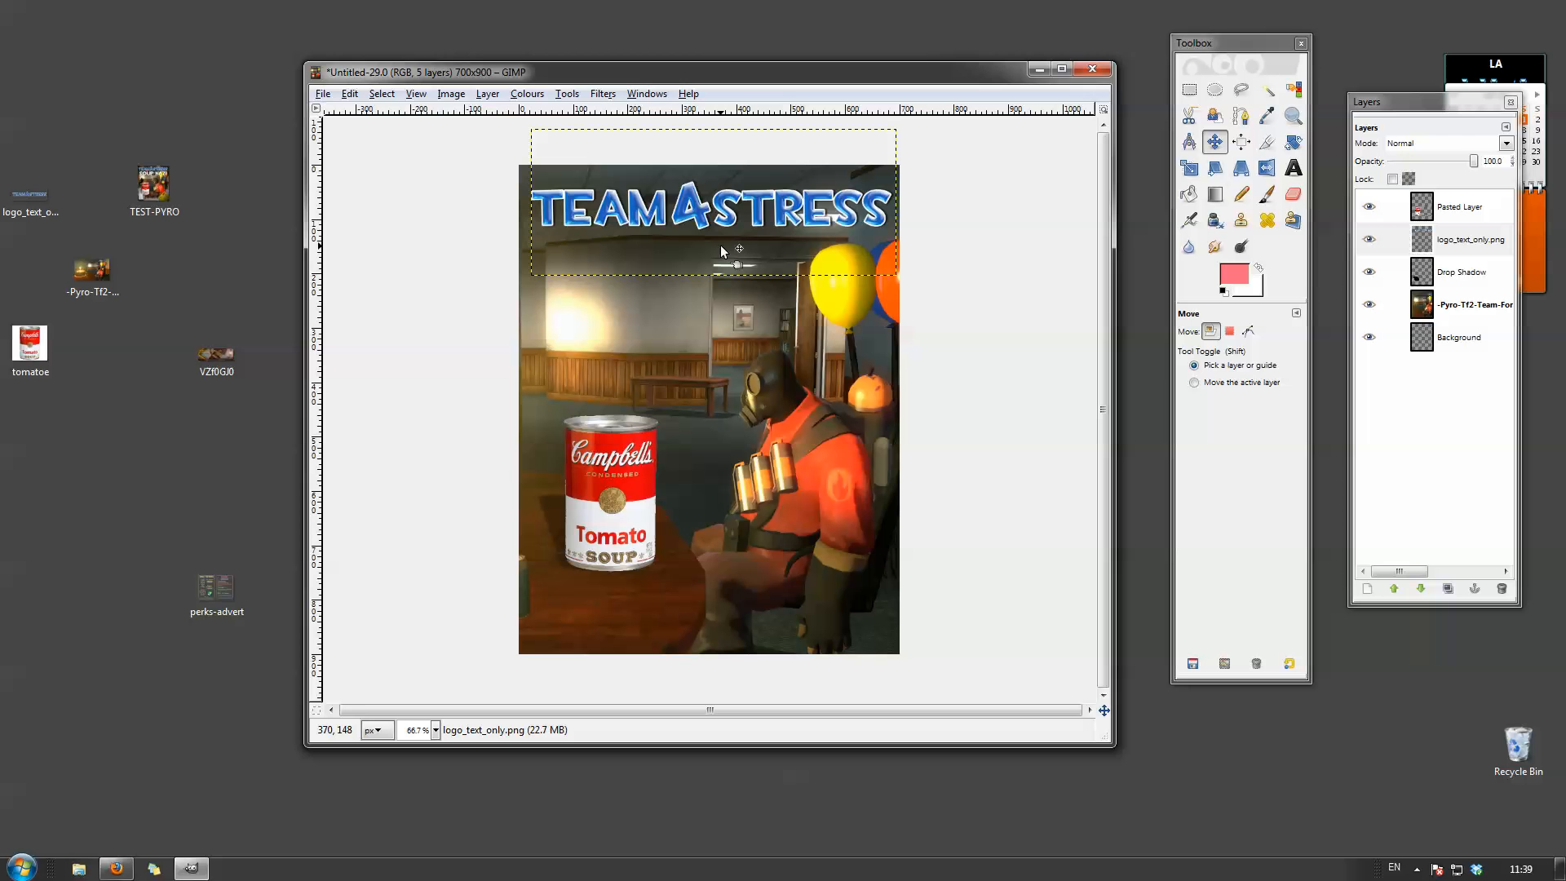
Add the text "the soup nazi" to the poster in TF2 Build at 116 px.
left_click(1293, 168)
left_click(695, 350)
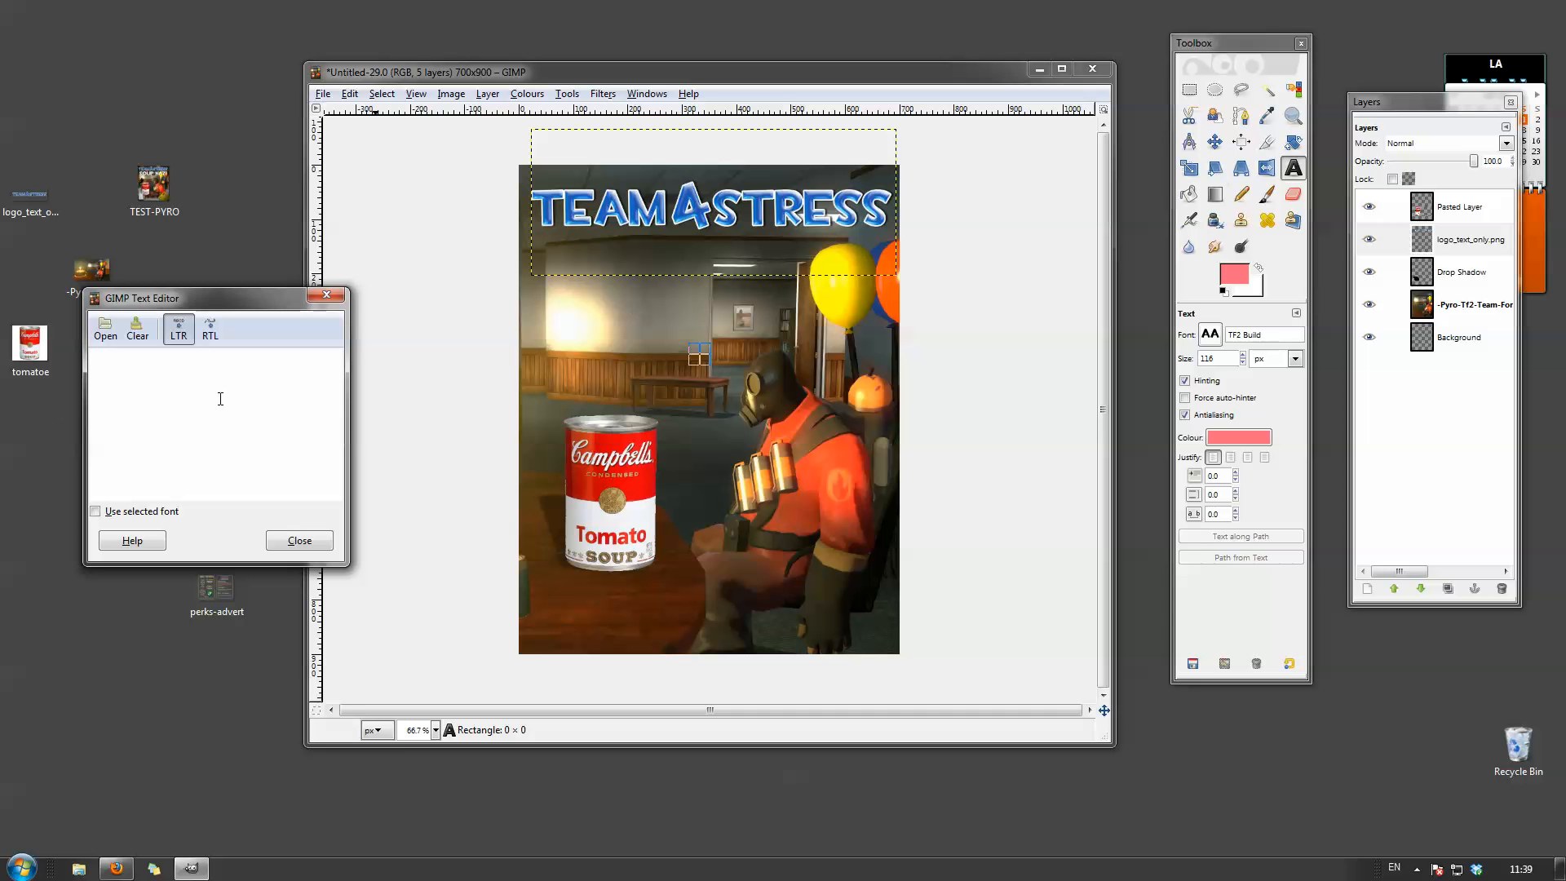
type("the s")
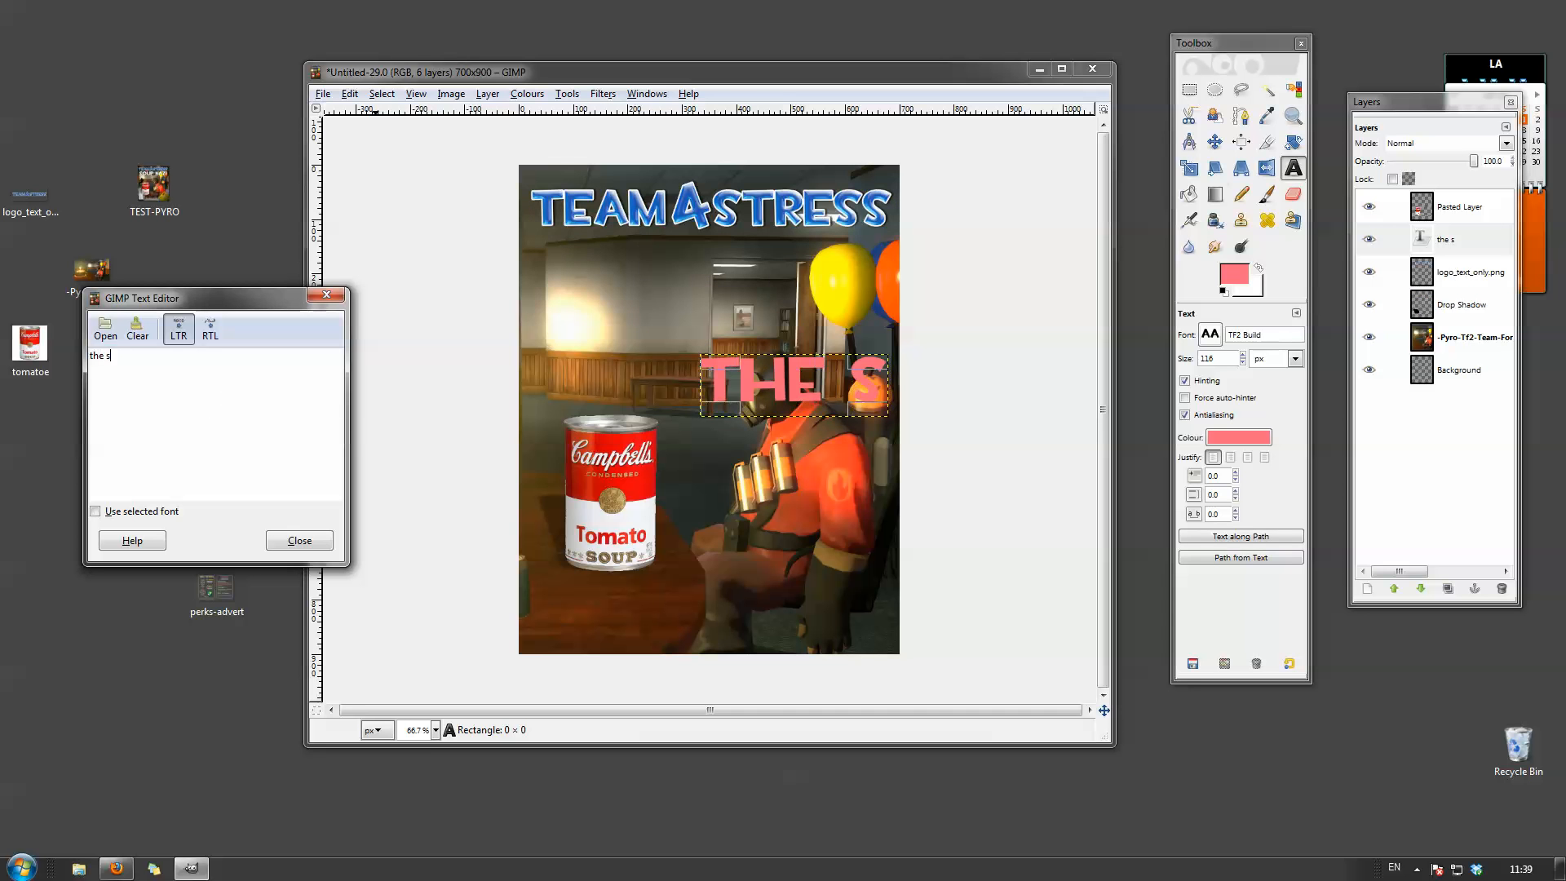
type("oup[ nazi")
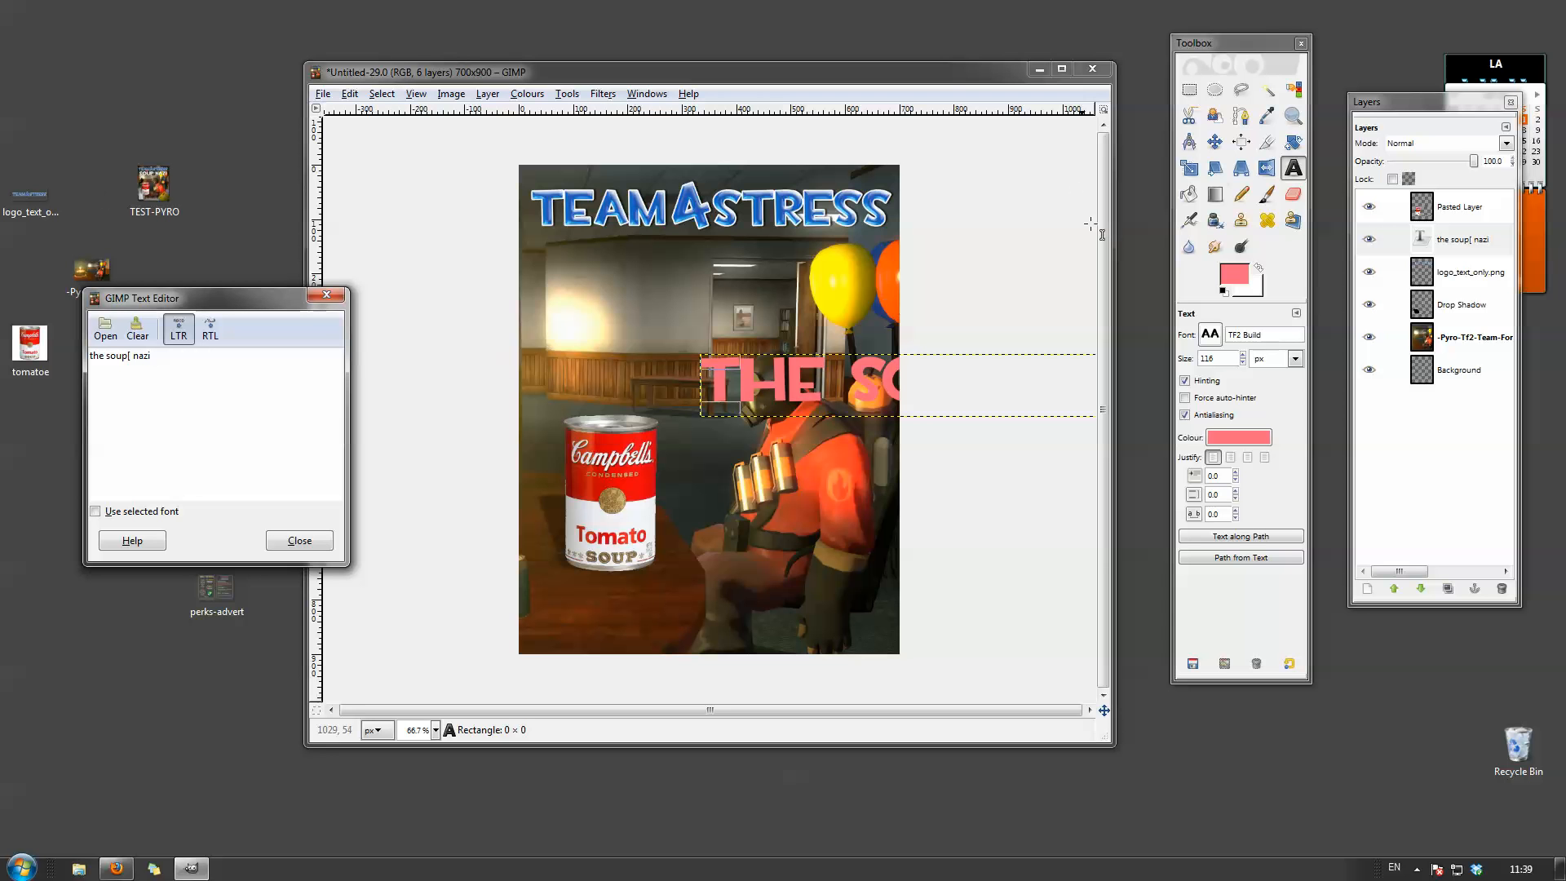
left_click(1212, 335)
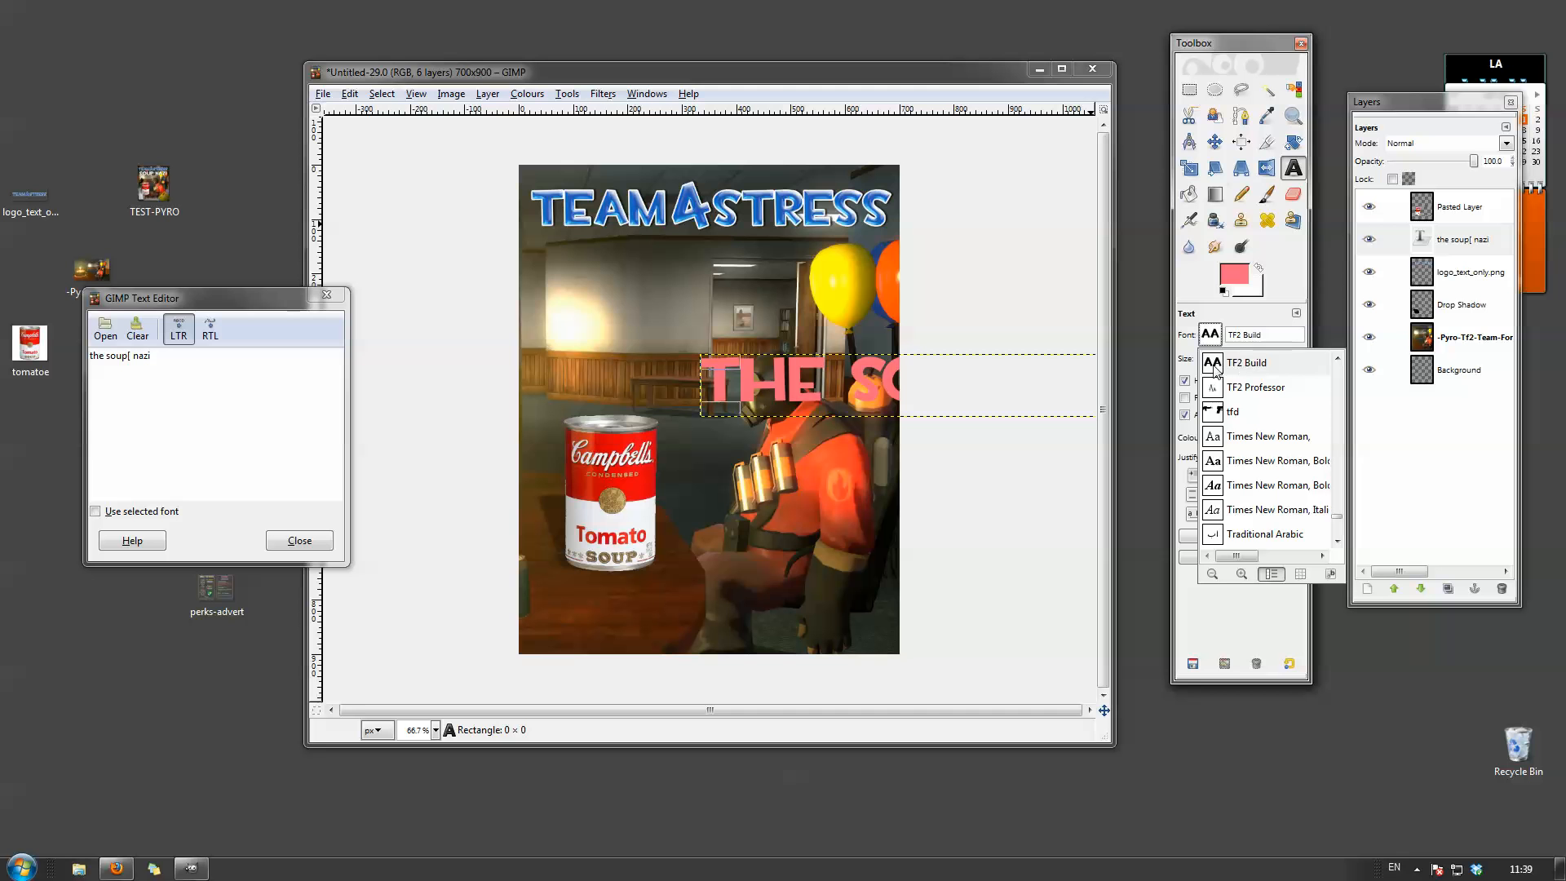
left_click(1205, 633)
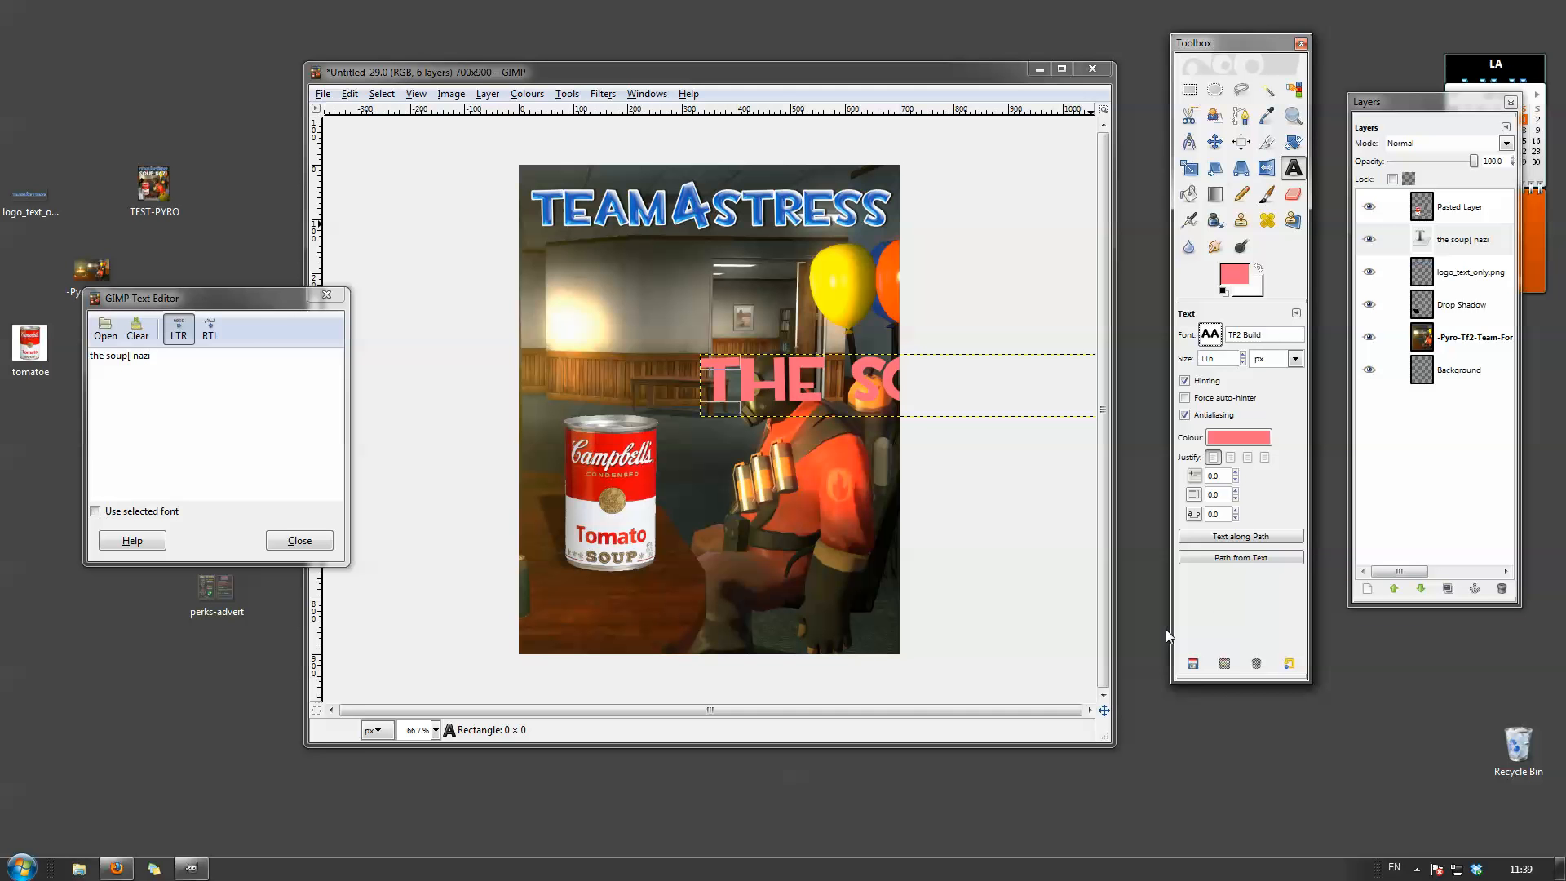
left_click(131, 356)
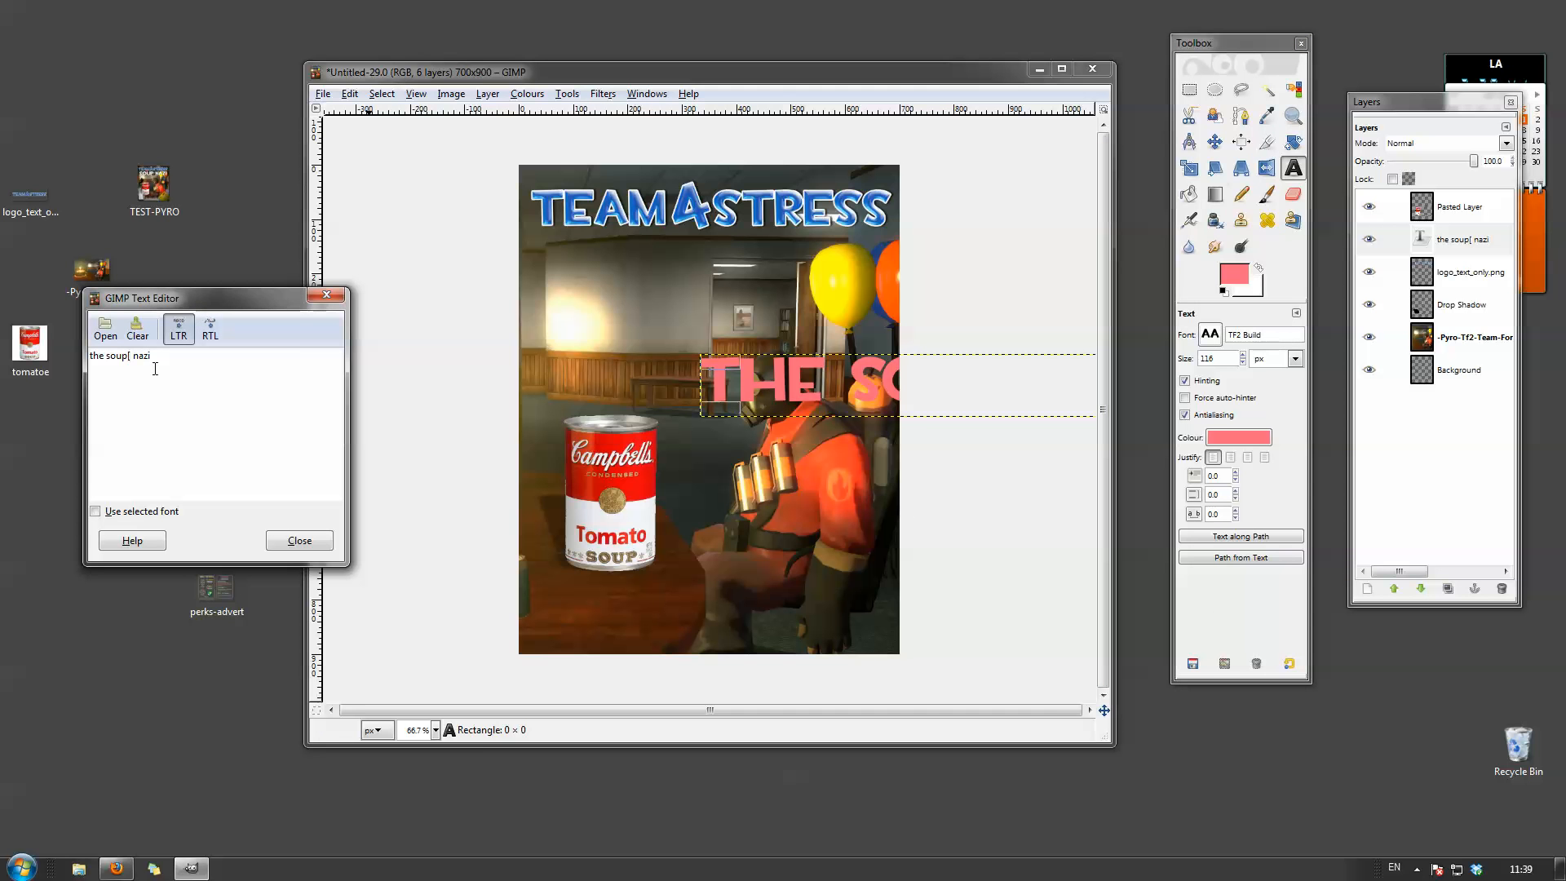
key("BackSpace")
Colour the title text white (ffffff) and move it directly beneath the TEAM4STRESS logo.
left_click(1250, 443)
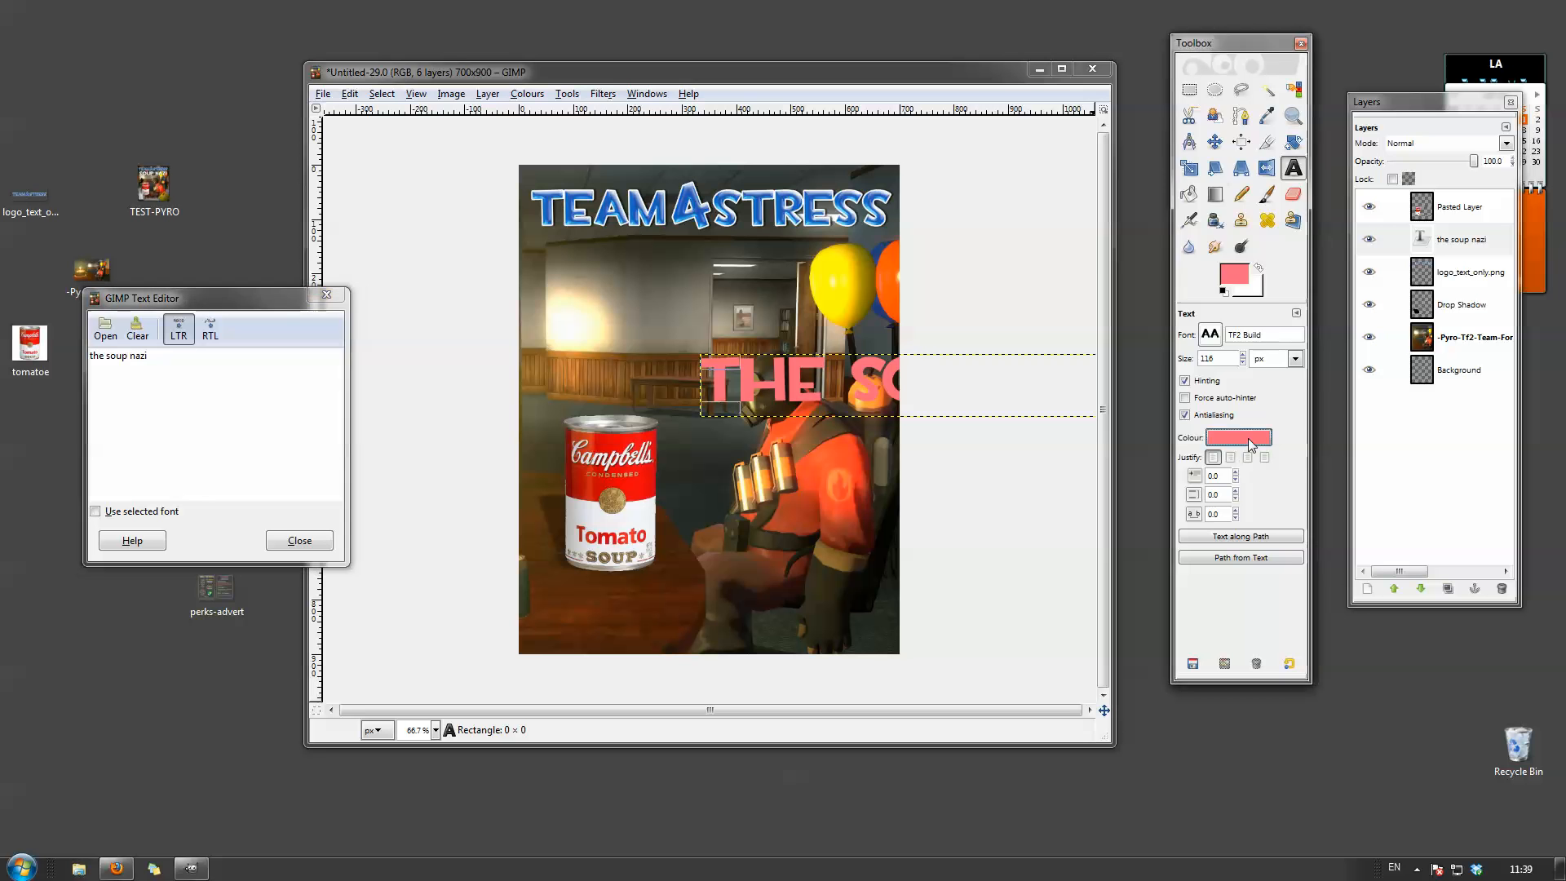
left_click(1173, 293)
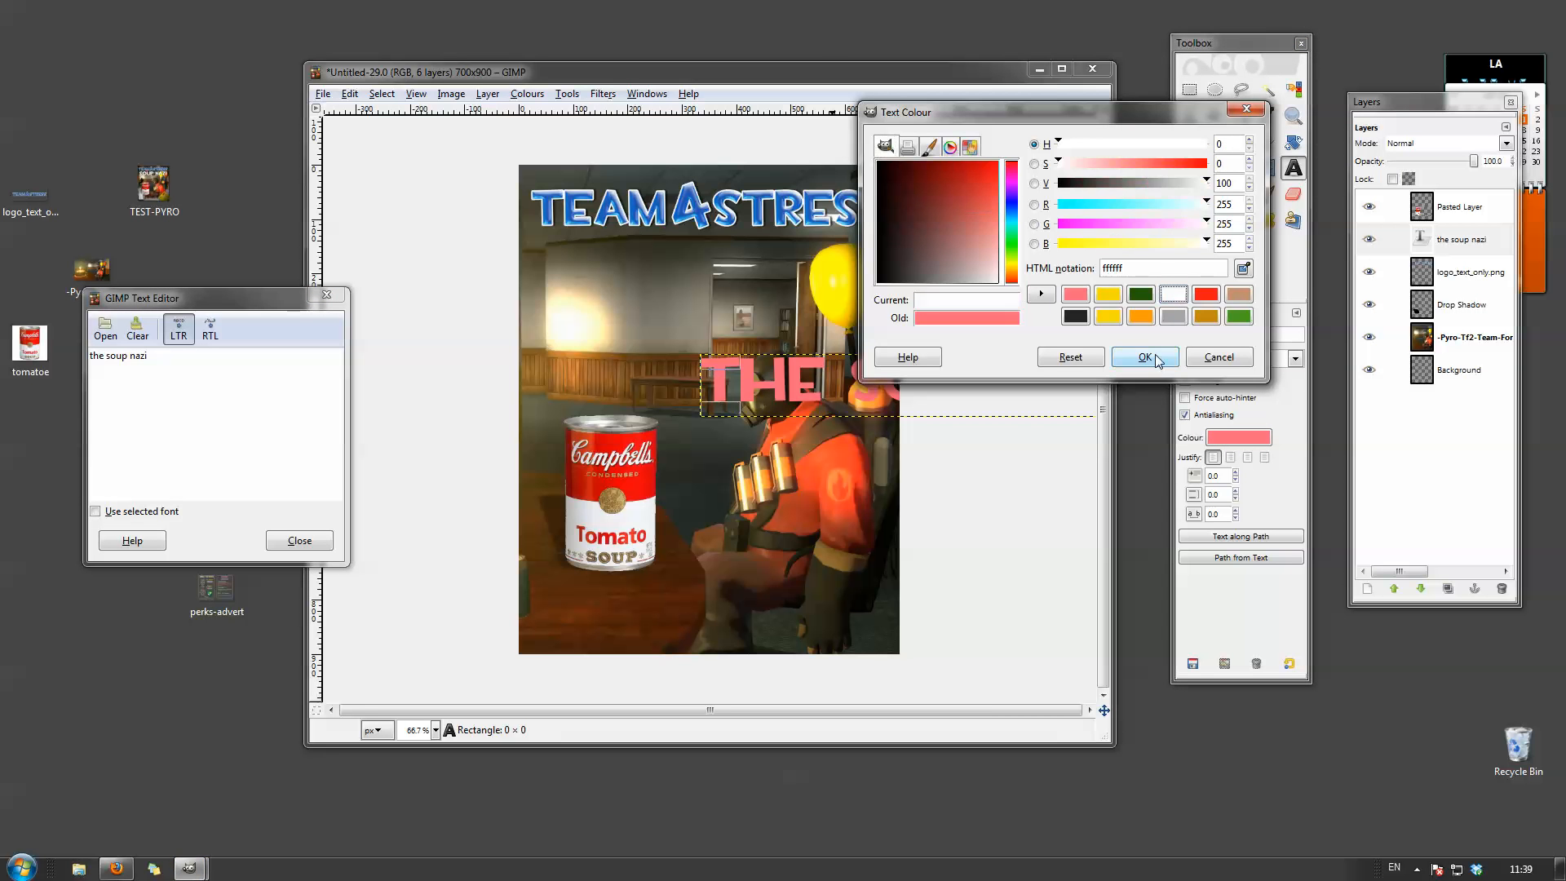
left_click(1145, 358)
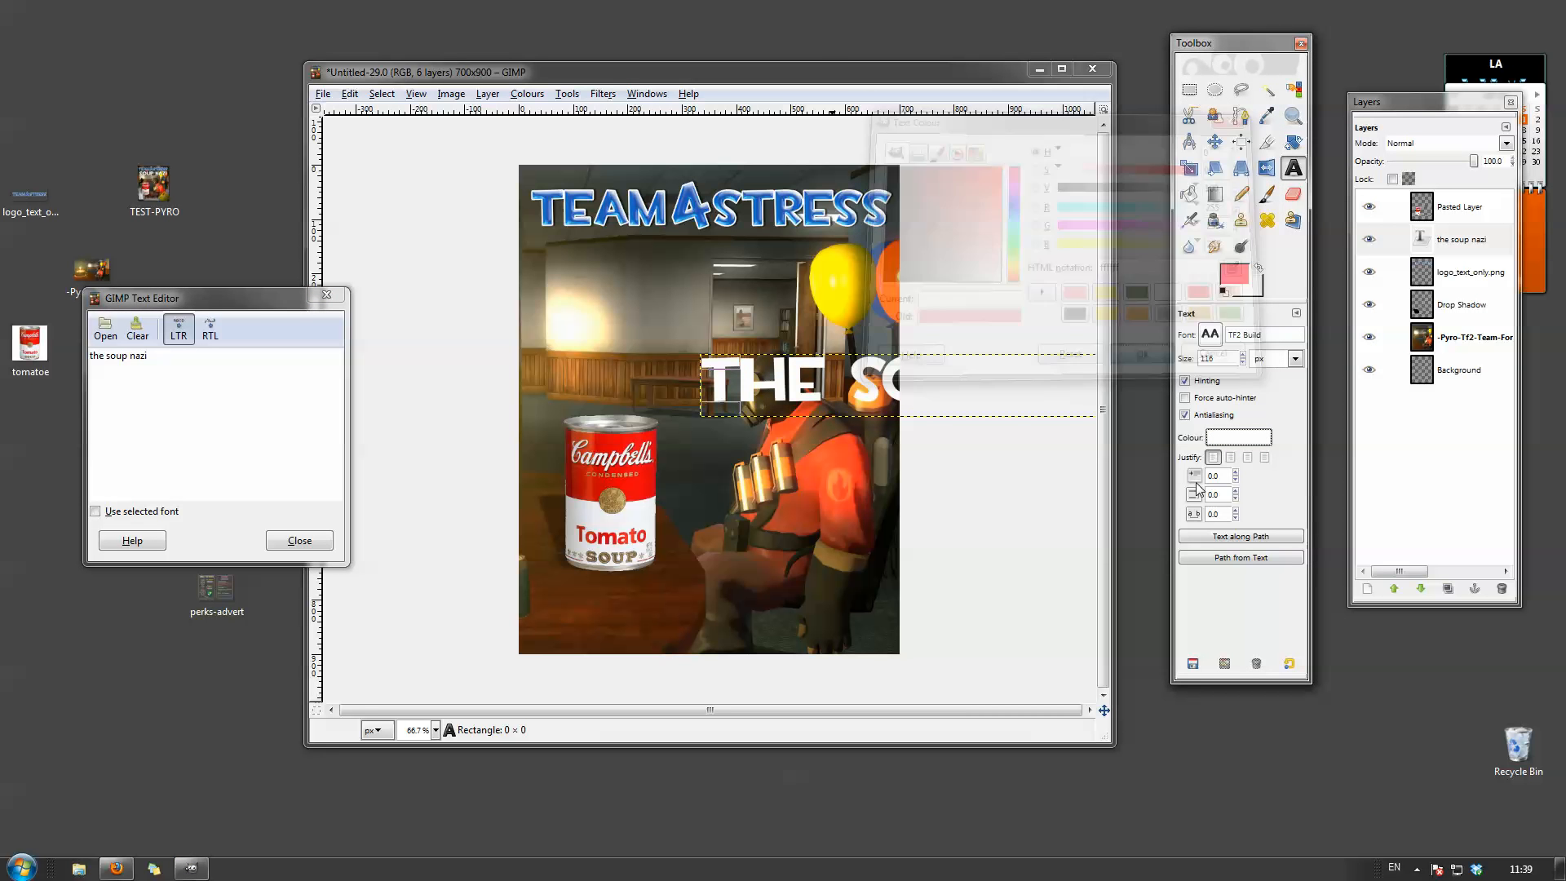
left_click(1215, 142)
left_click_drag(790, 393, 584, 280)
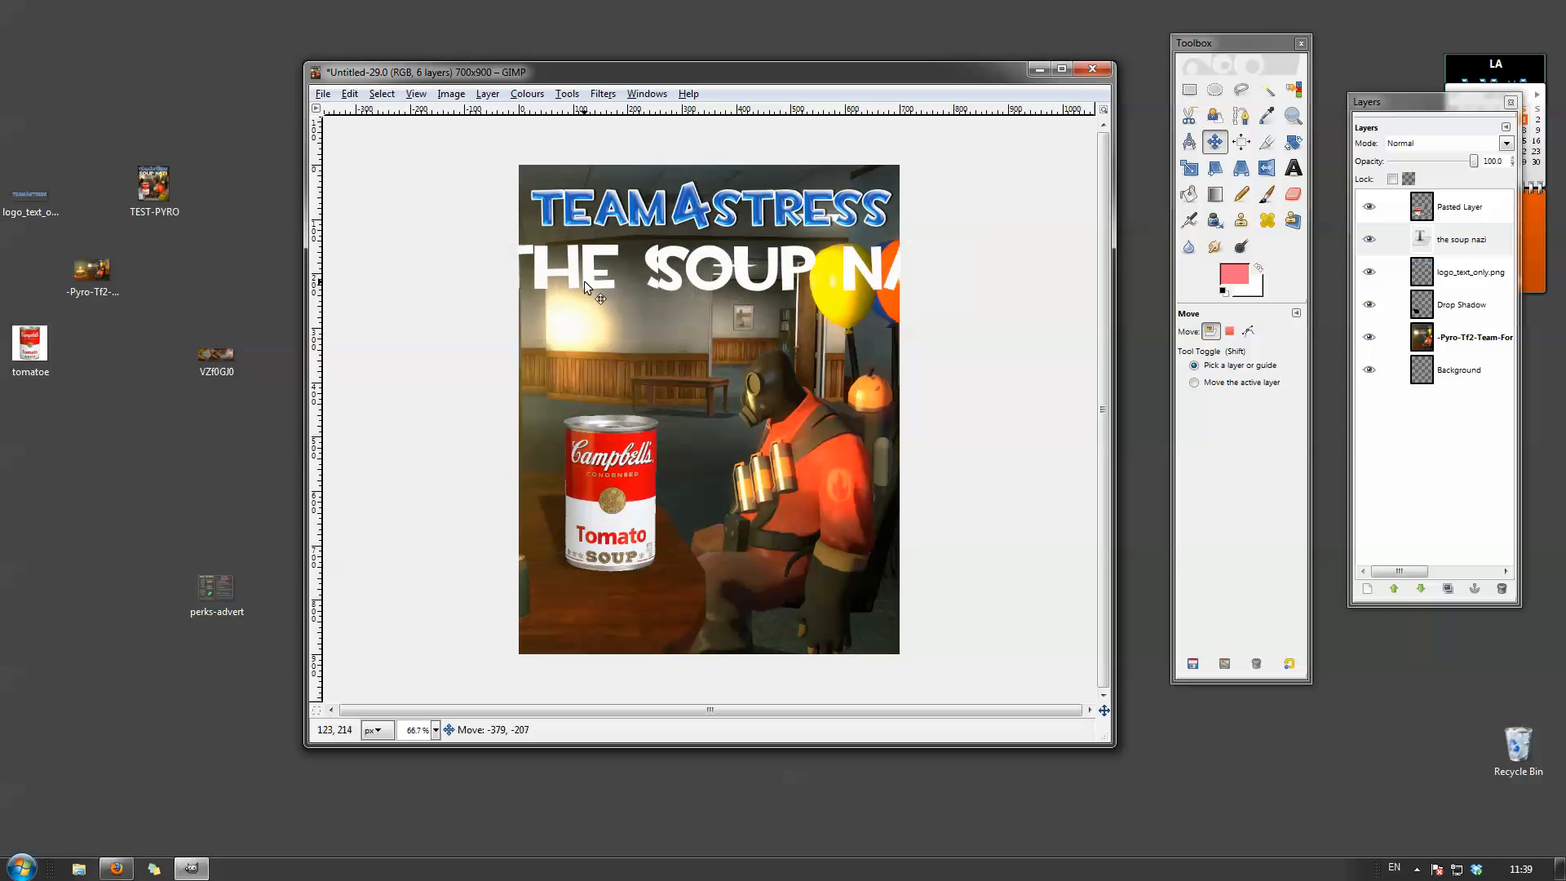
Reduce the title's text size until the whole phrase nearly fits the poster's width, and move it closer under the logo.
left_click(1424, 246)
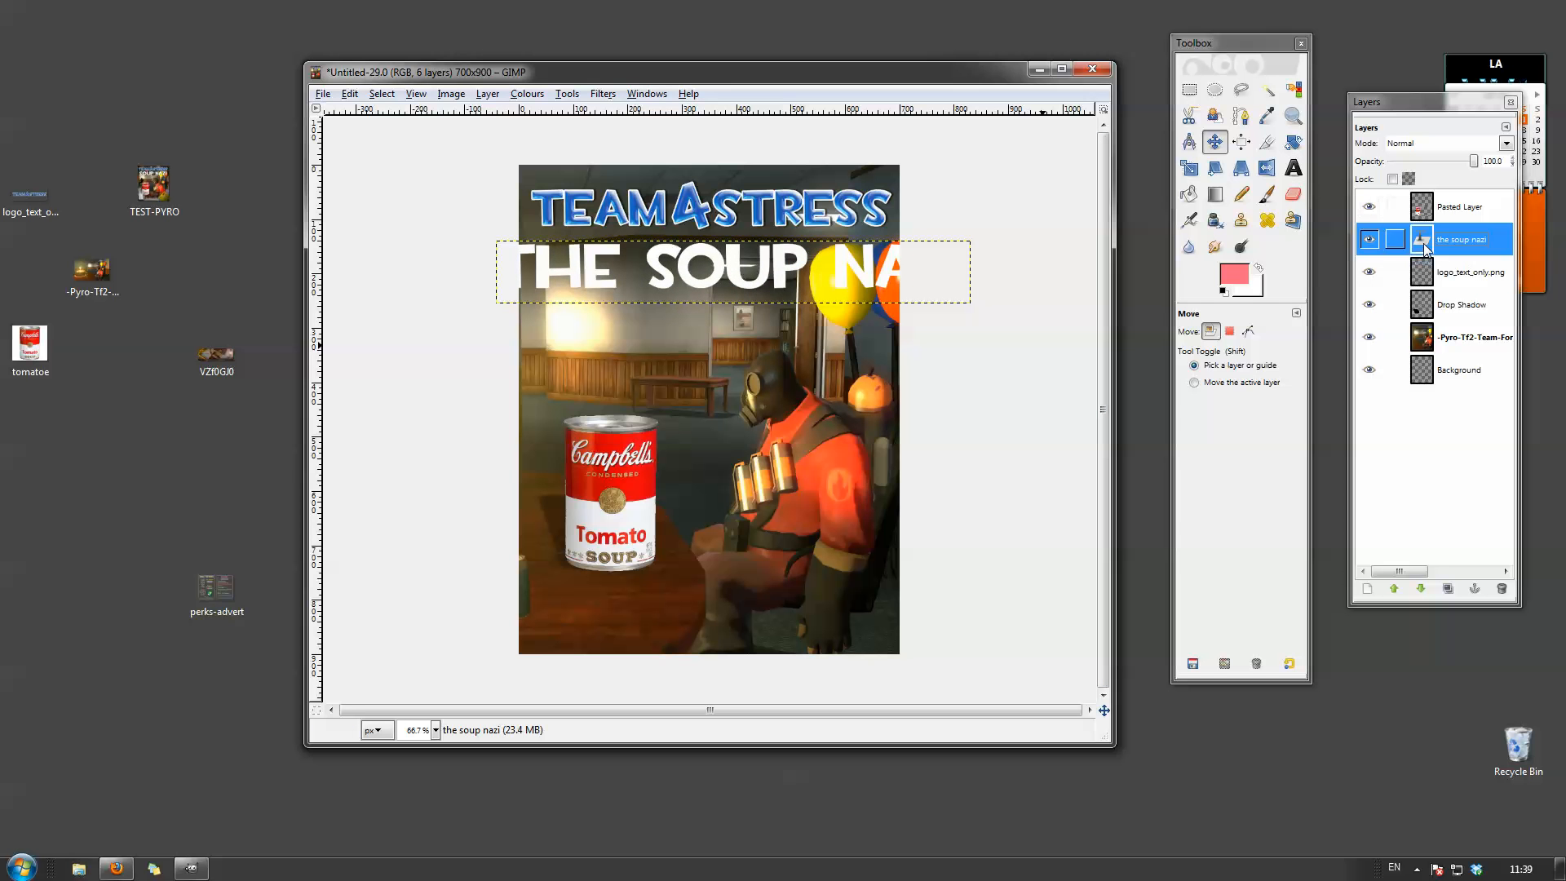
double_click(1424, 244)
left_click(1242, 363)
left_click(1243, 363)
left_click(1242, 363)
left_click(1243, 362)
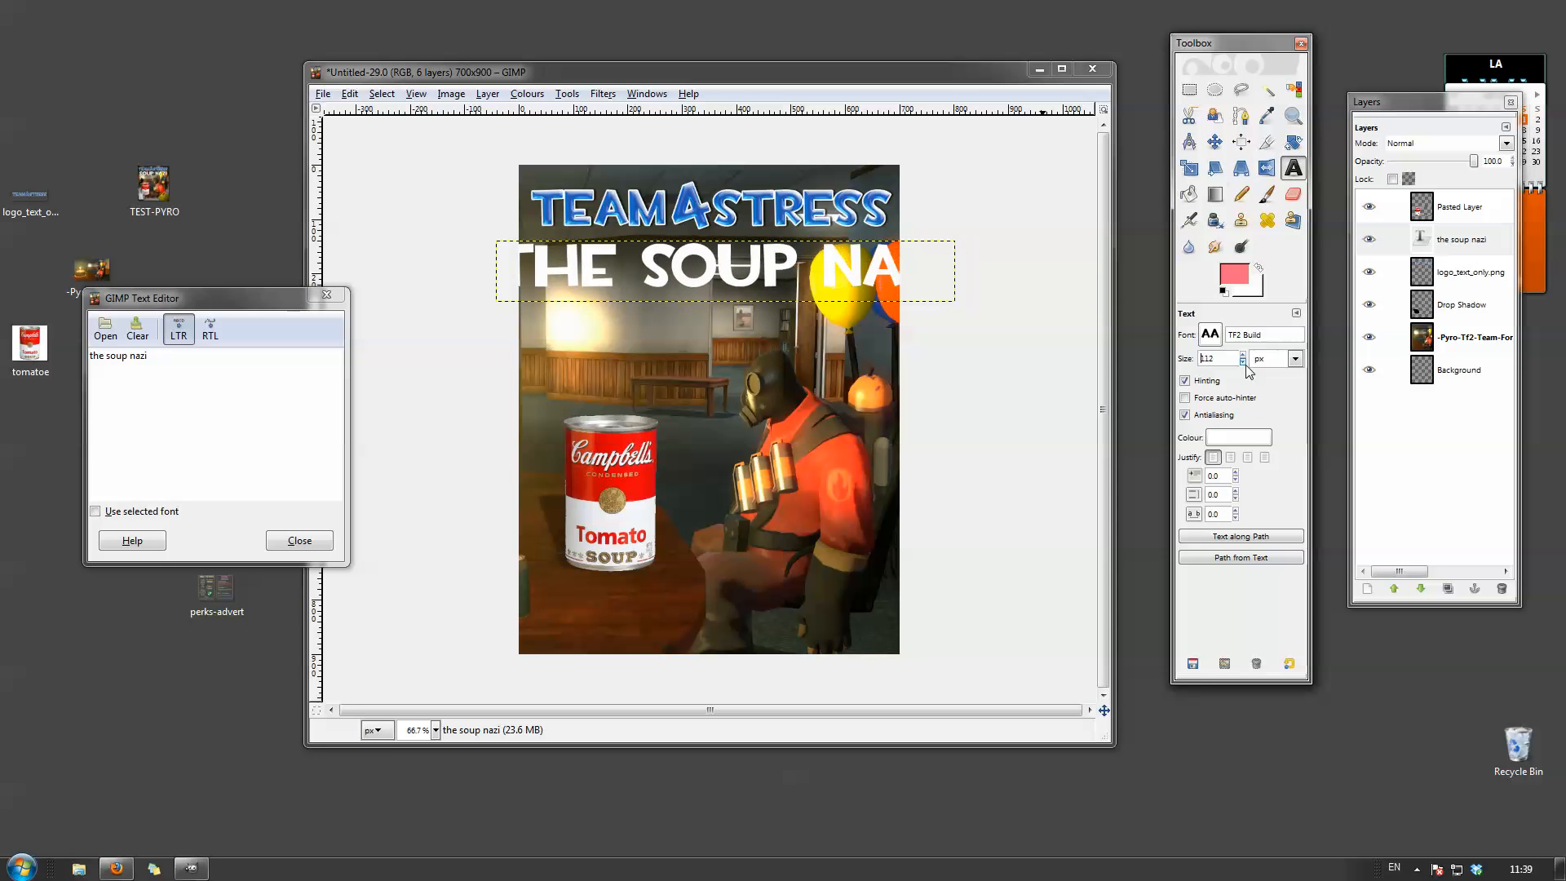
left_click(1243, 362)
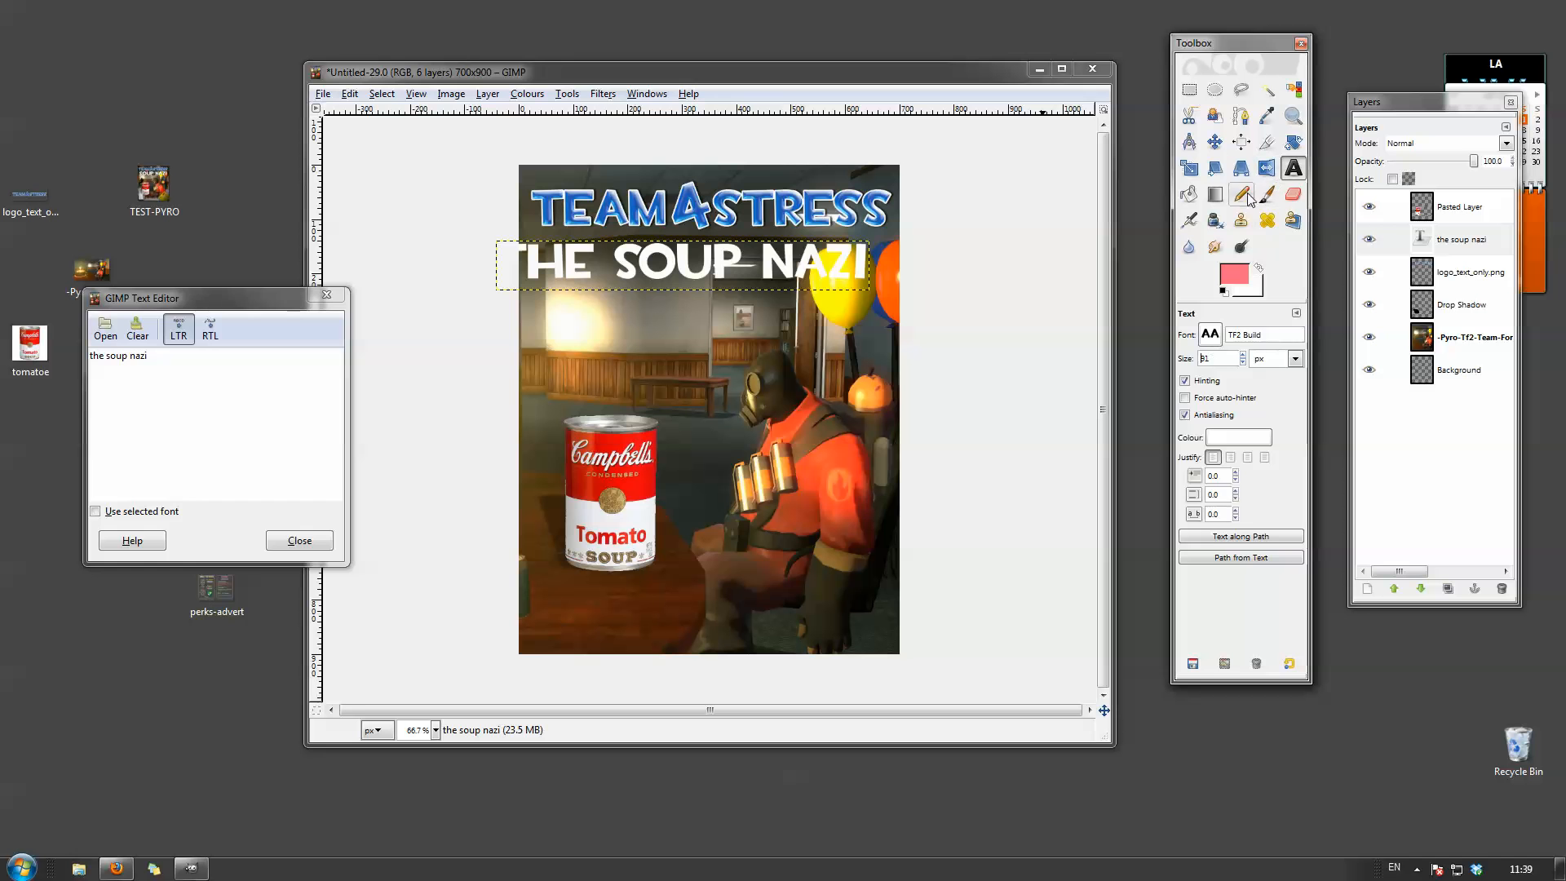
left_click(1215, 142)
left_click_drag(721, 269, 746, 260)
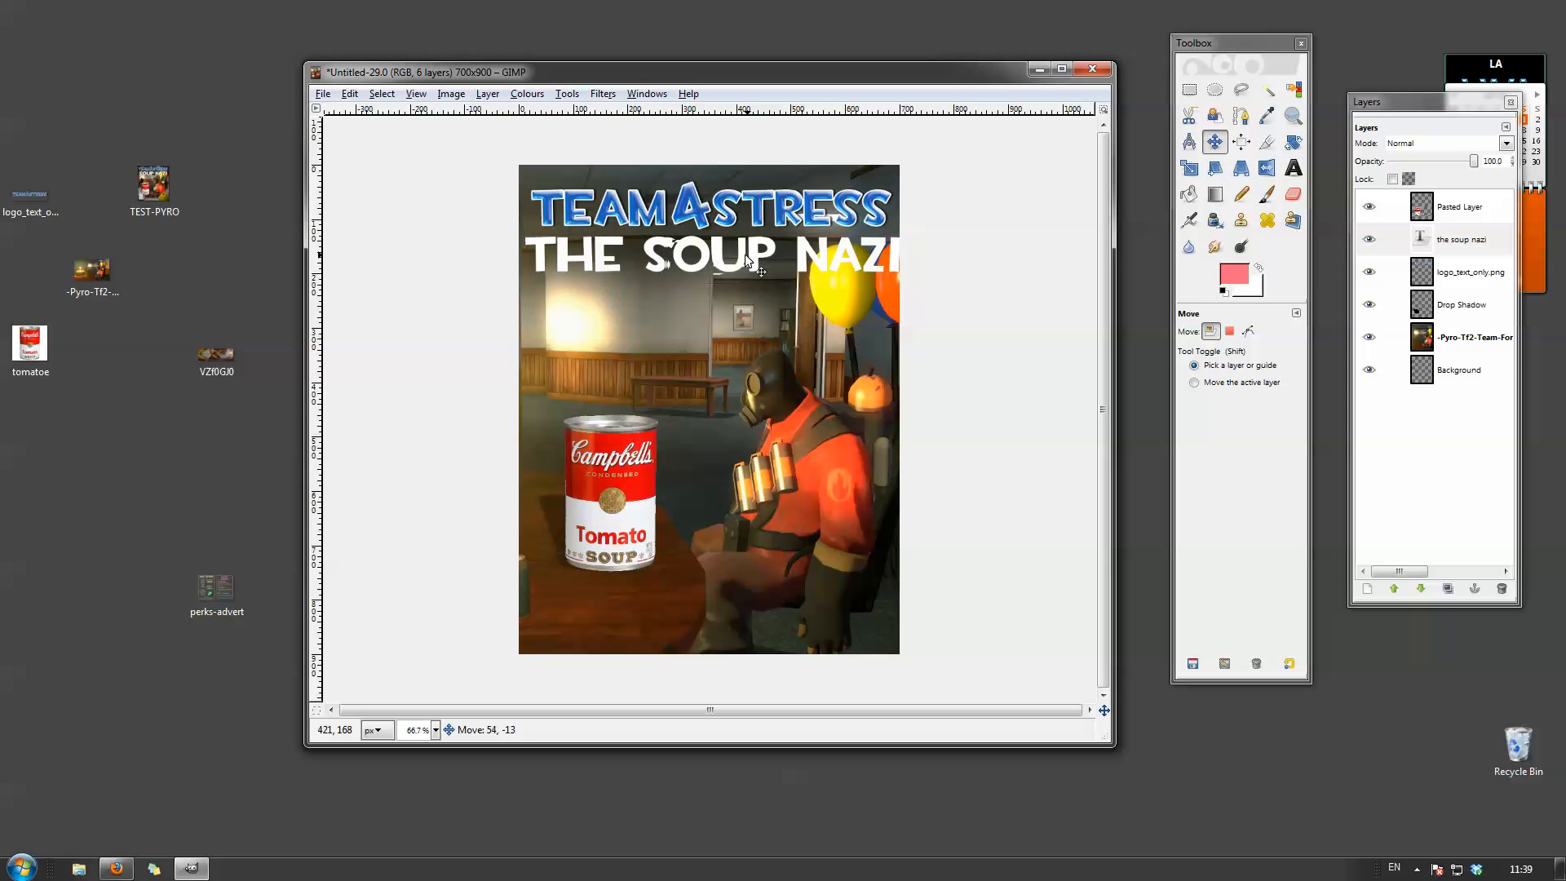
Set the title's text size to 84 px and centre it beneath the TEAM4STRESS logo.
double_click(1420, 239)
left_click(1244, 363)
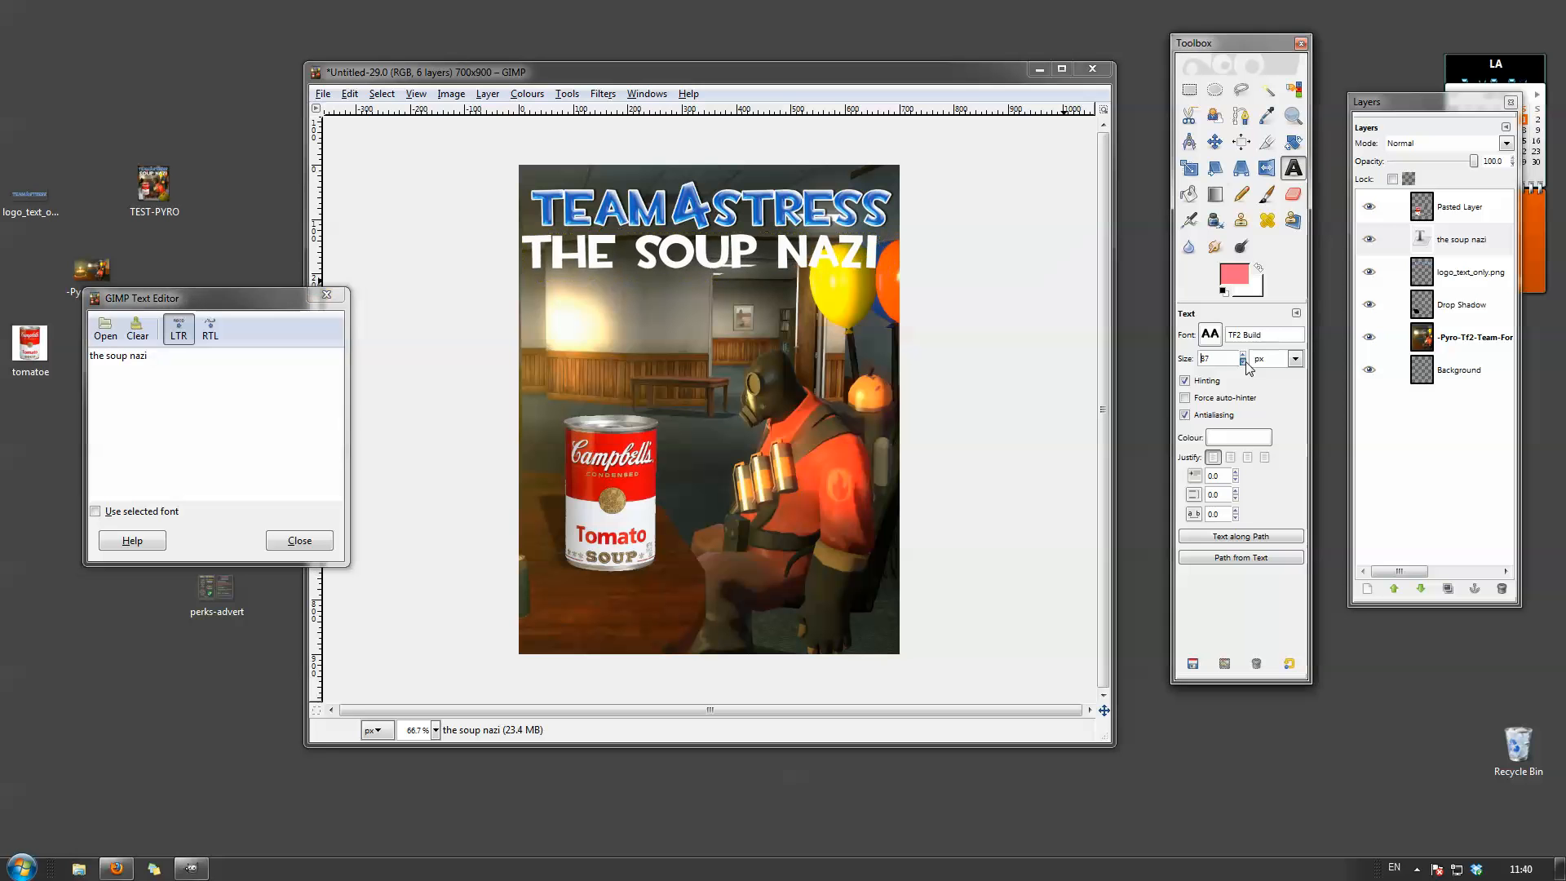
left_click(298, 540)
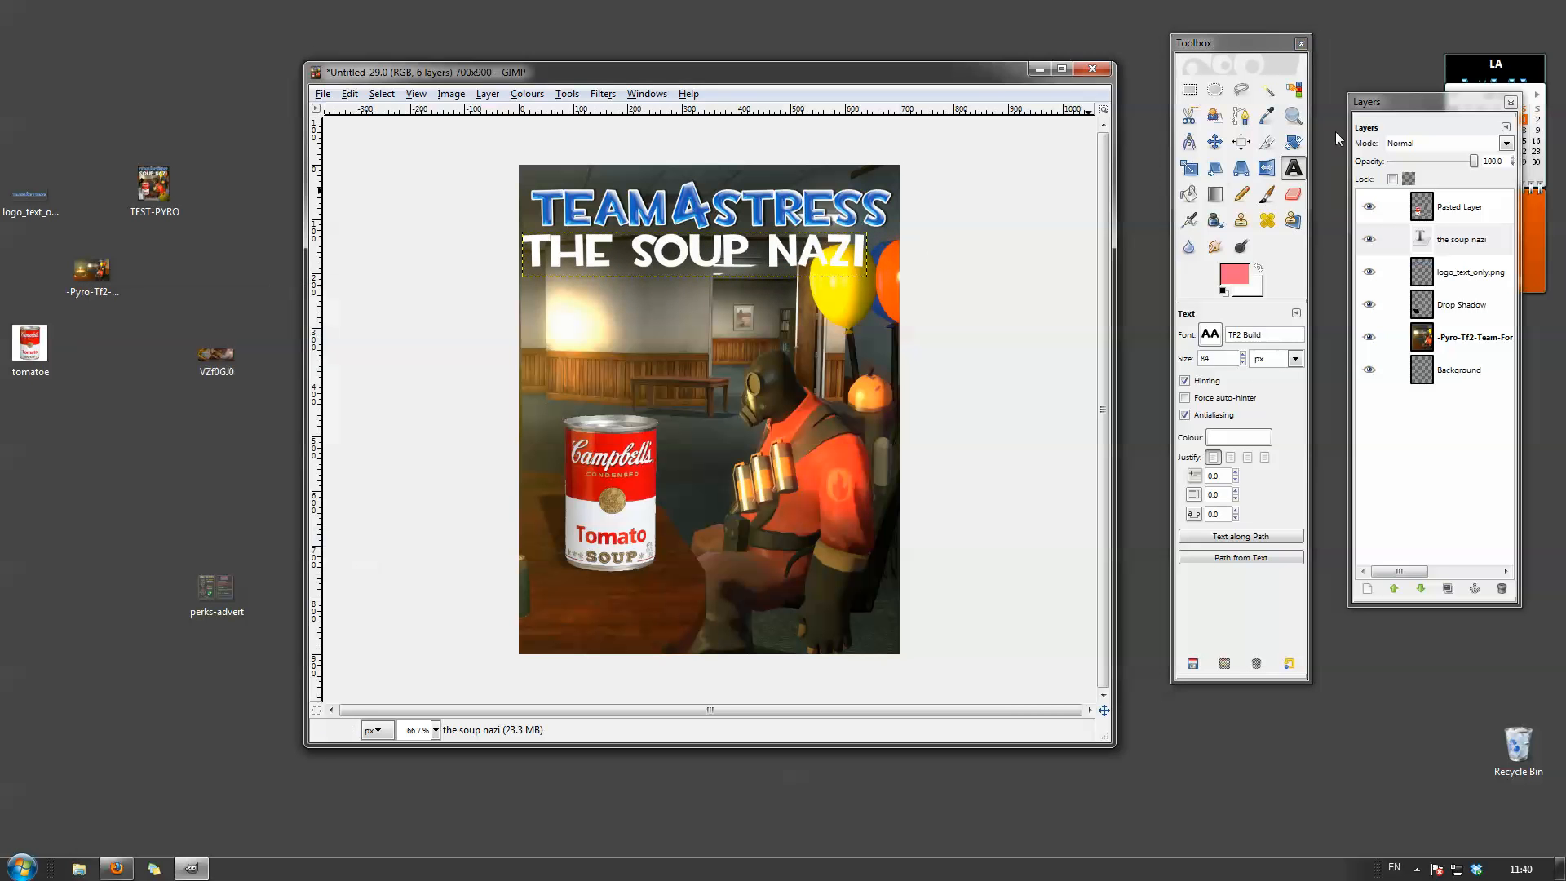
left_click(1215, 141)
left_click_drag(724, 260, 742, 263)
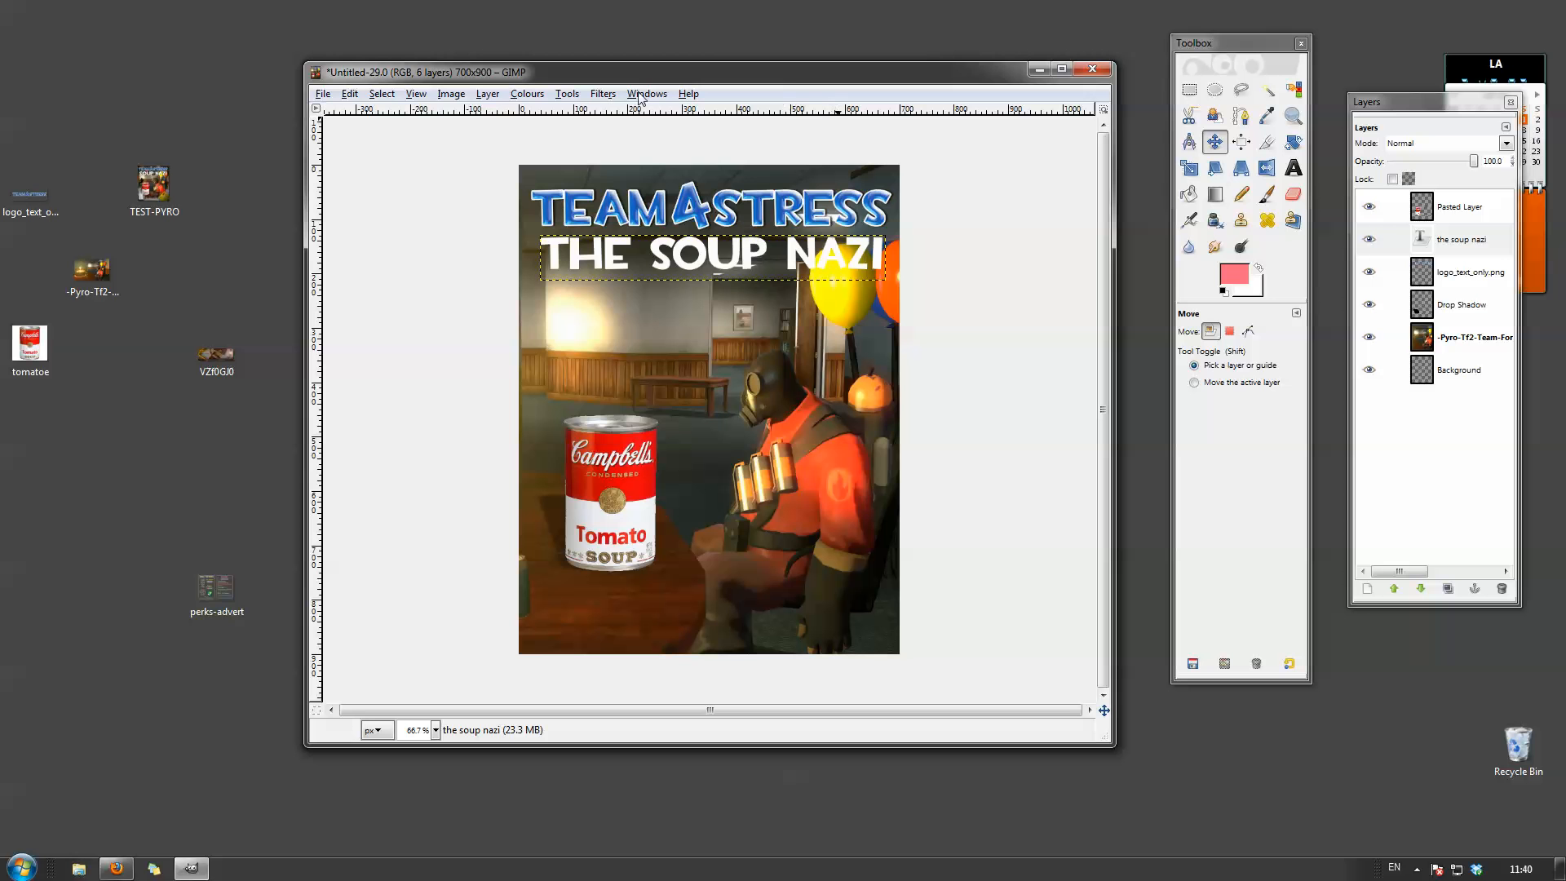
Apply a black drop shadow to the title text with X and Y offsets of 4, blur radius 8, opacity 80 and resizing allowed.
left_click(604, 95)
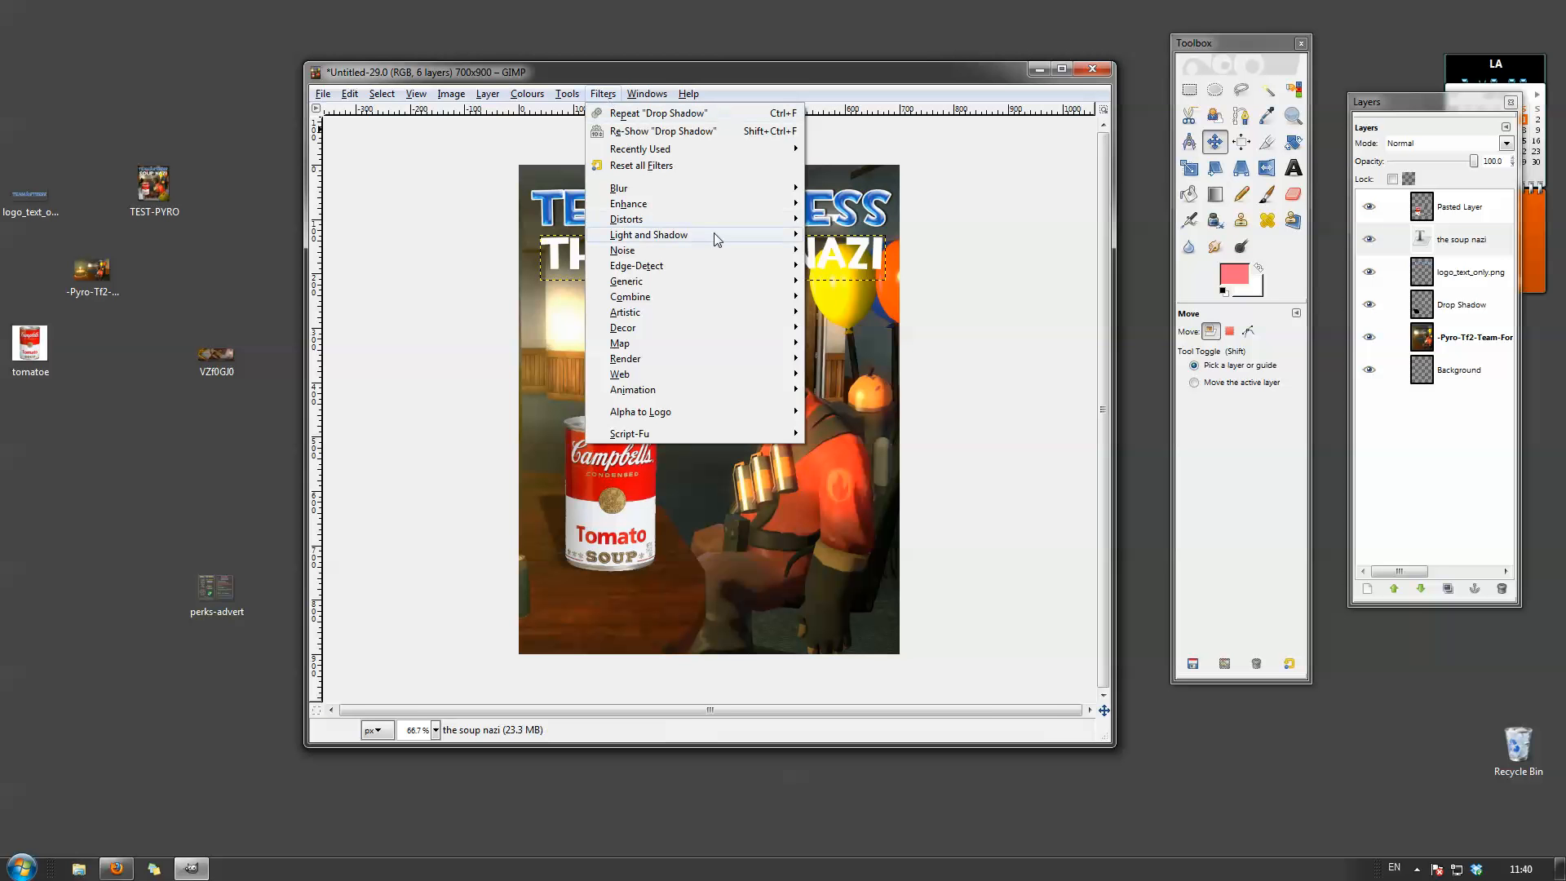
mouse_move(720, 236)
left_click(869, 319)
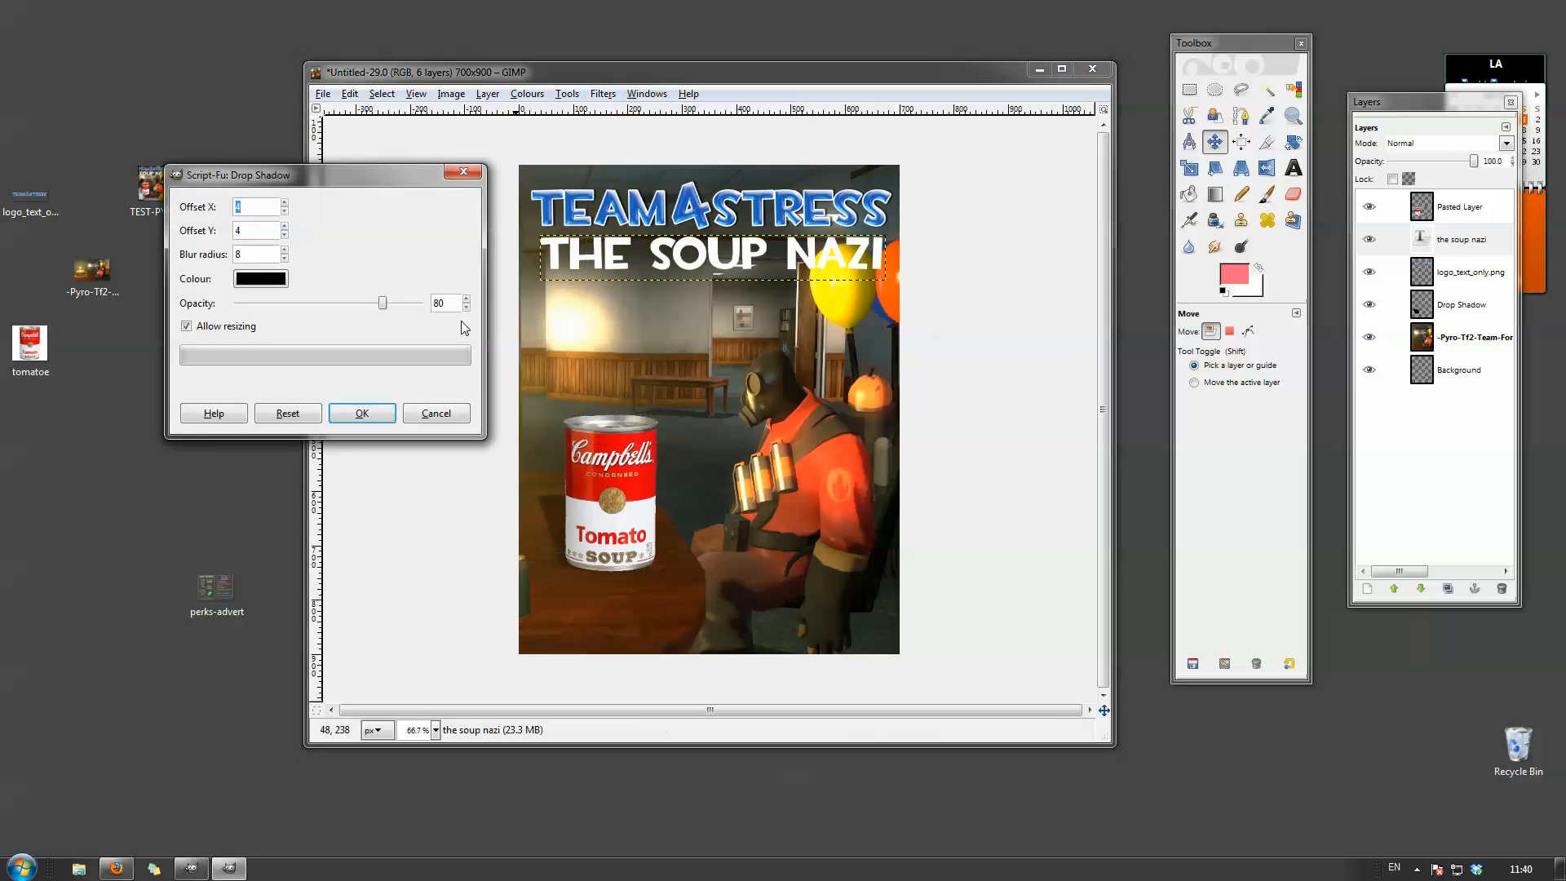
left_click(361, 414)
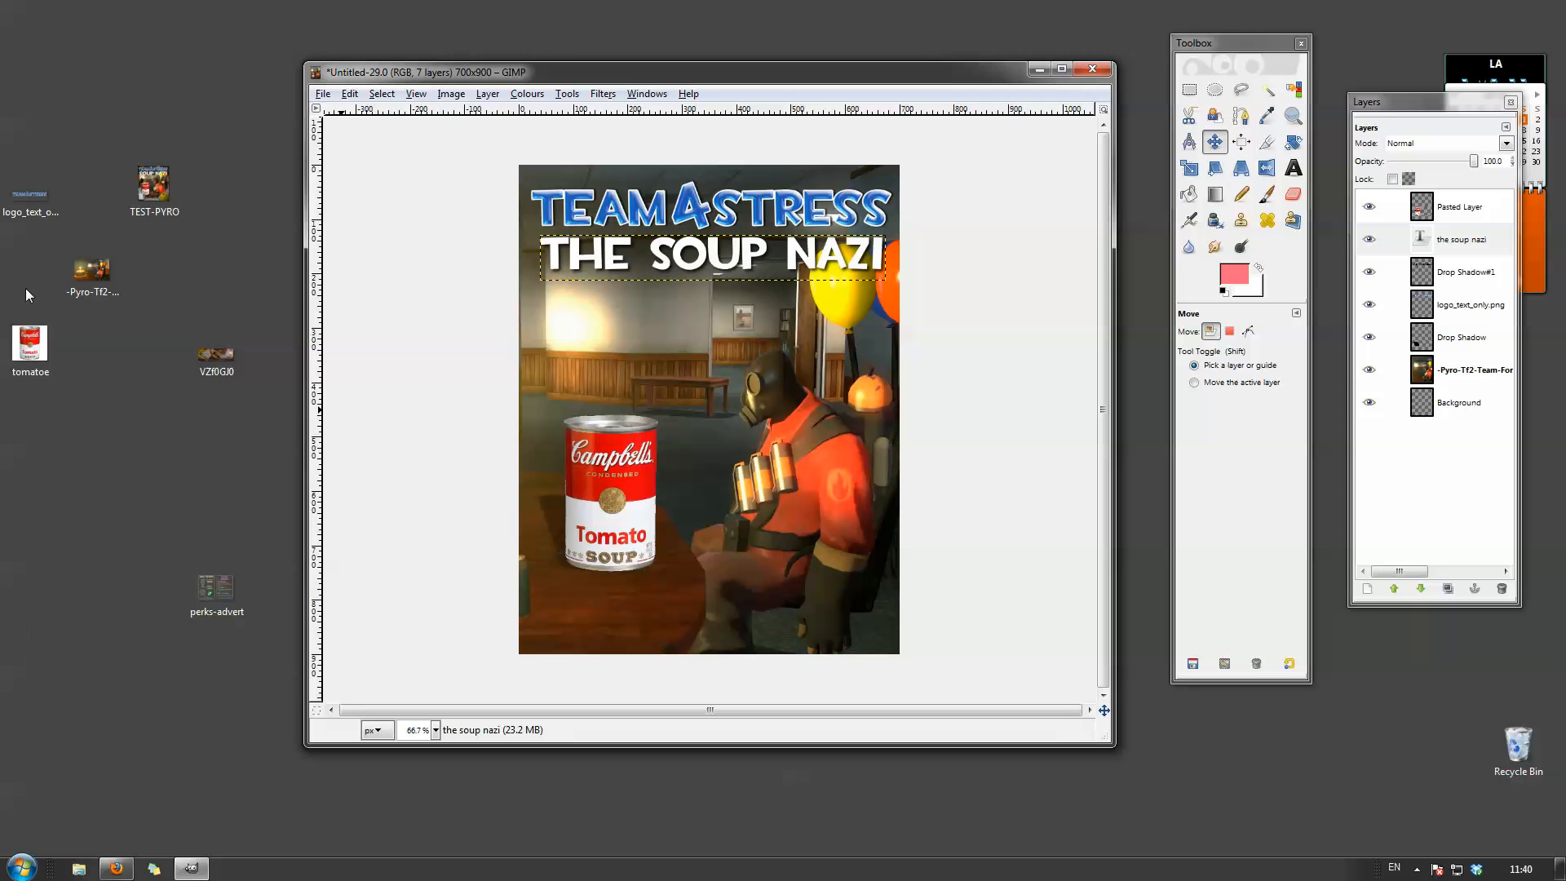
left_click(110, 433)
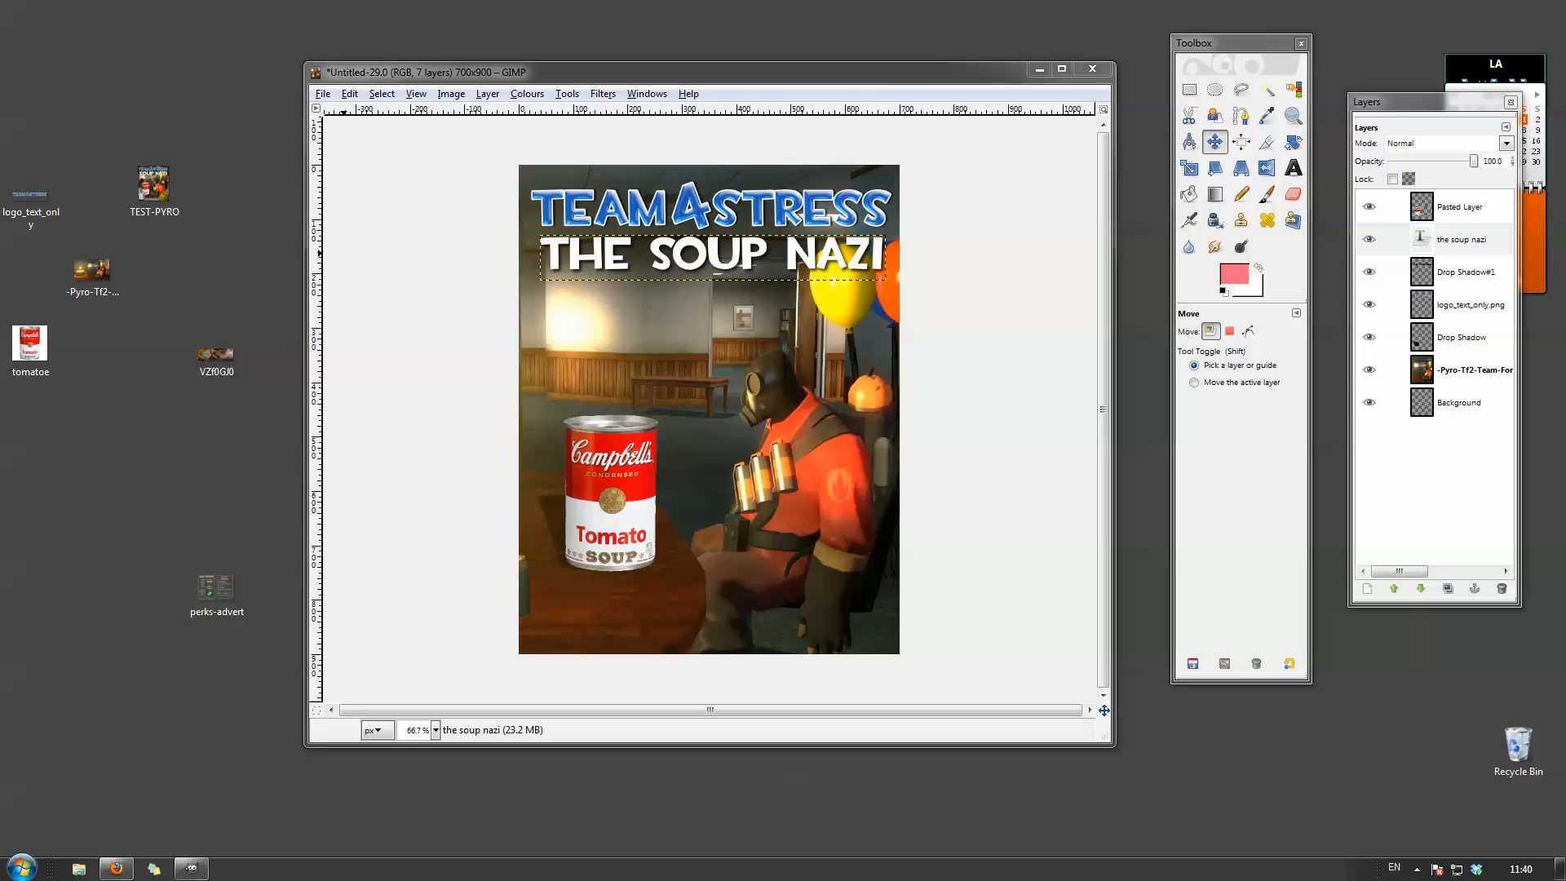
Switch to Firefox, open the original 979 × 551 vignette.png image and save it to the desktop.
left_click(117, 867)
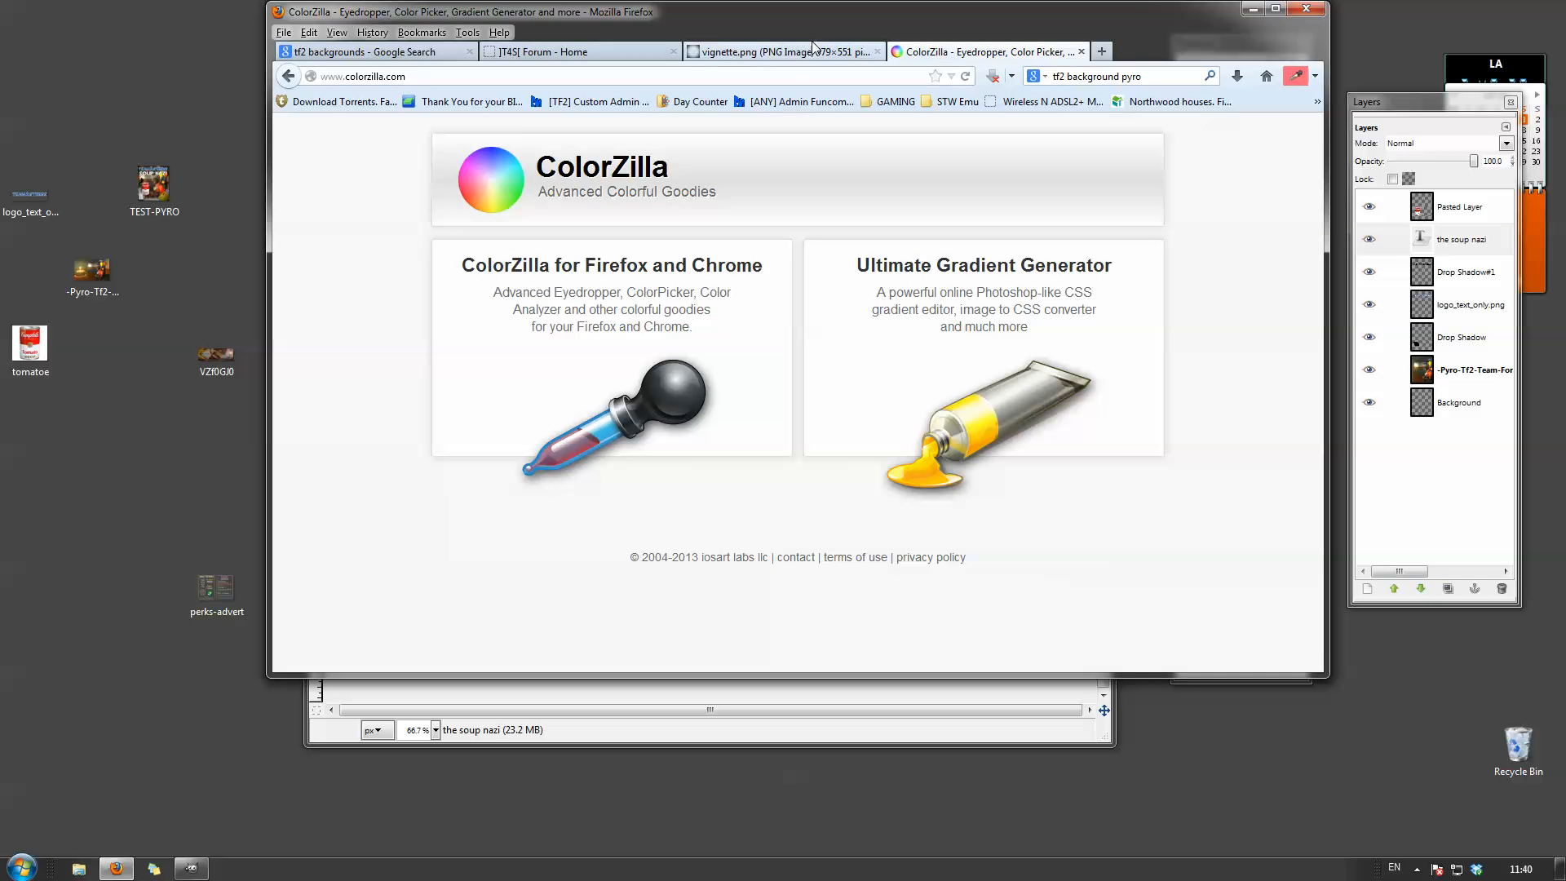
left_click(803, 51)
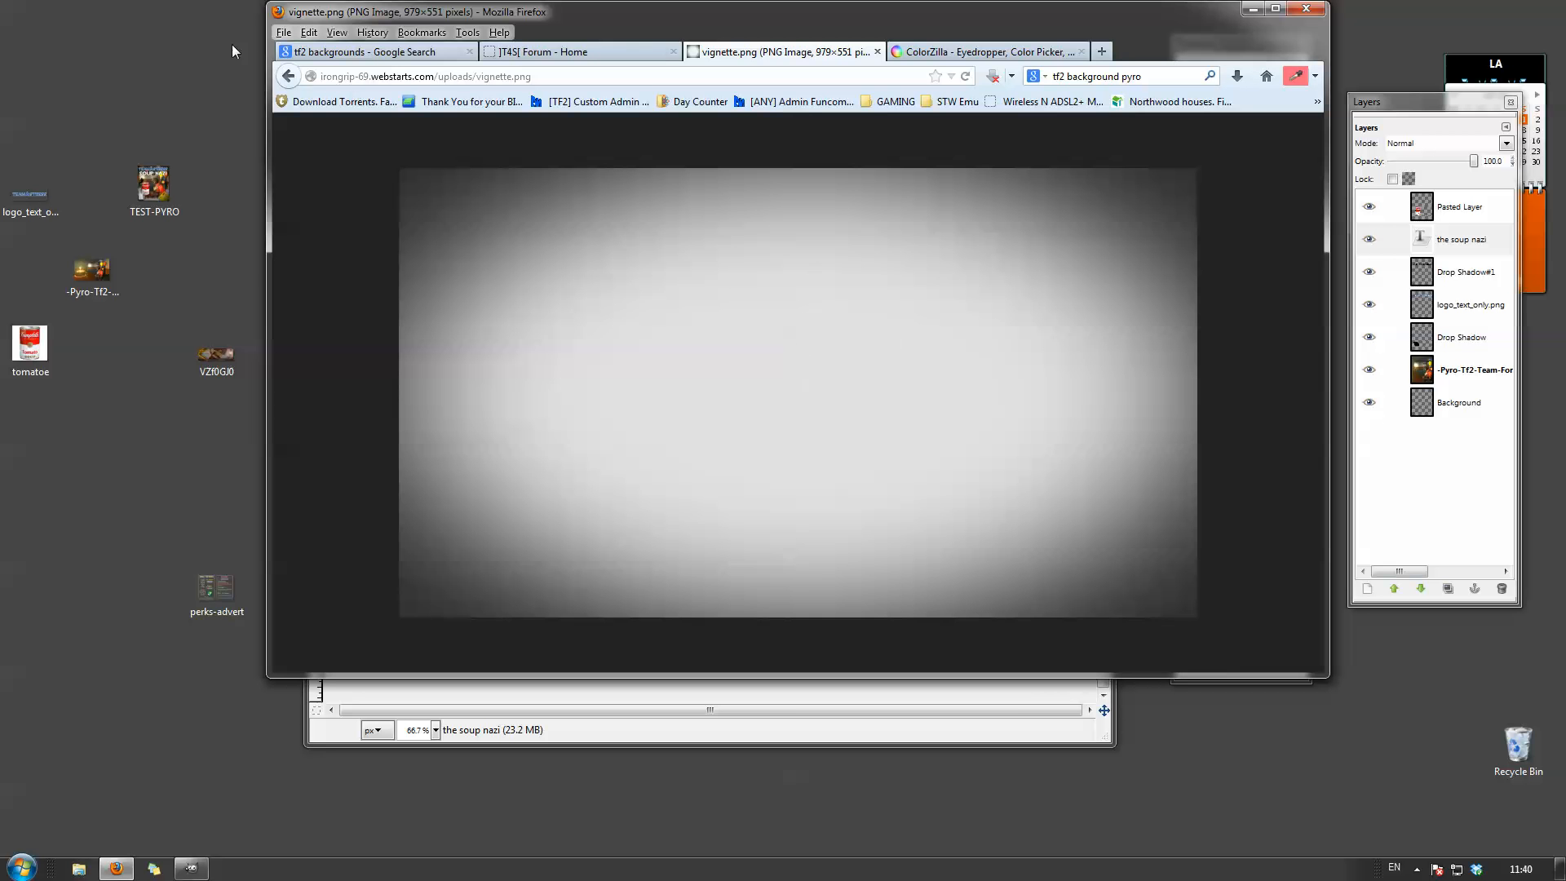
left_click(288, 75)
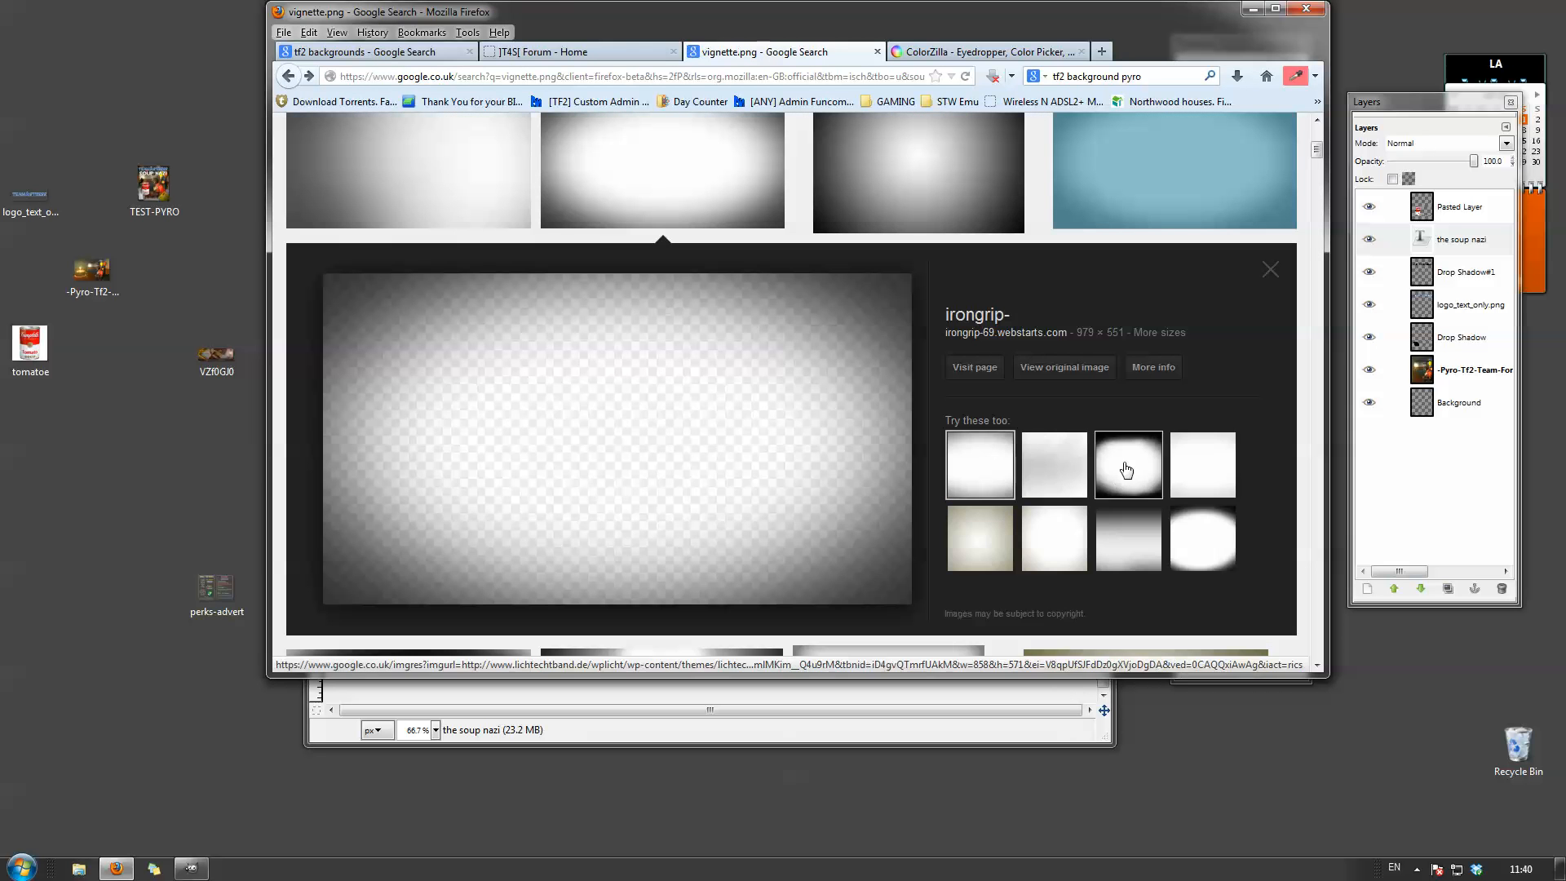
left_click_drag(1318, 157, 1320, 155)
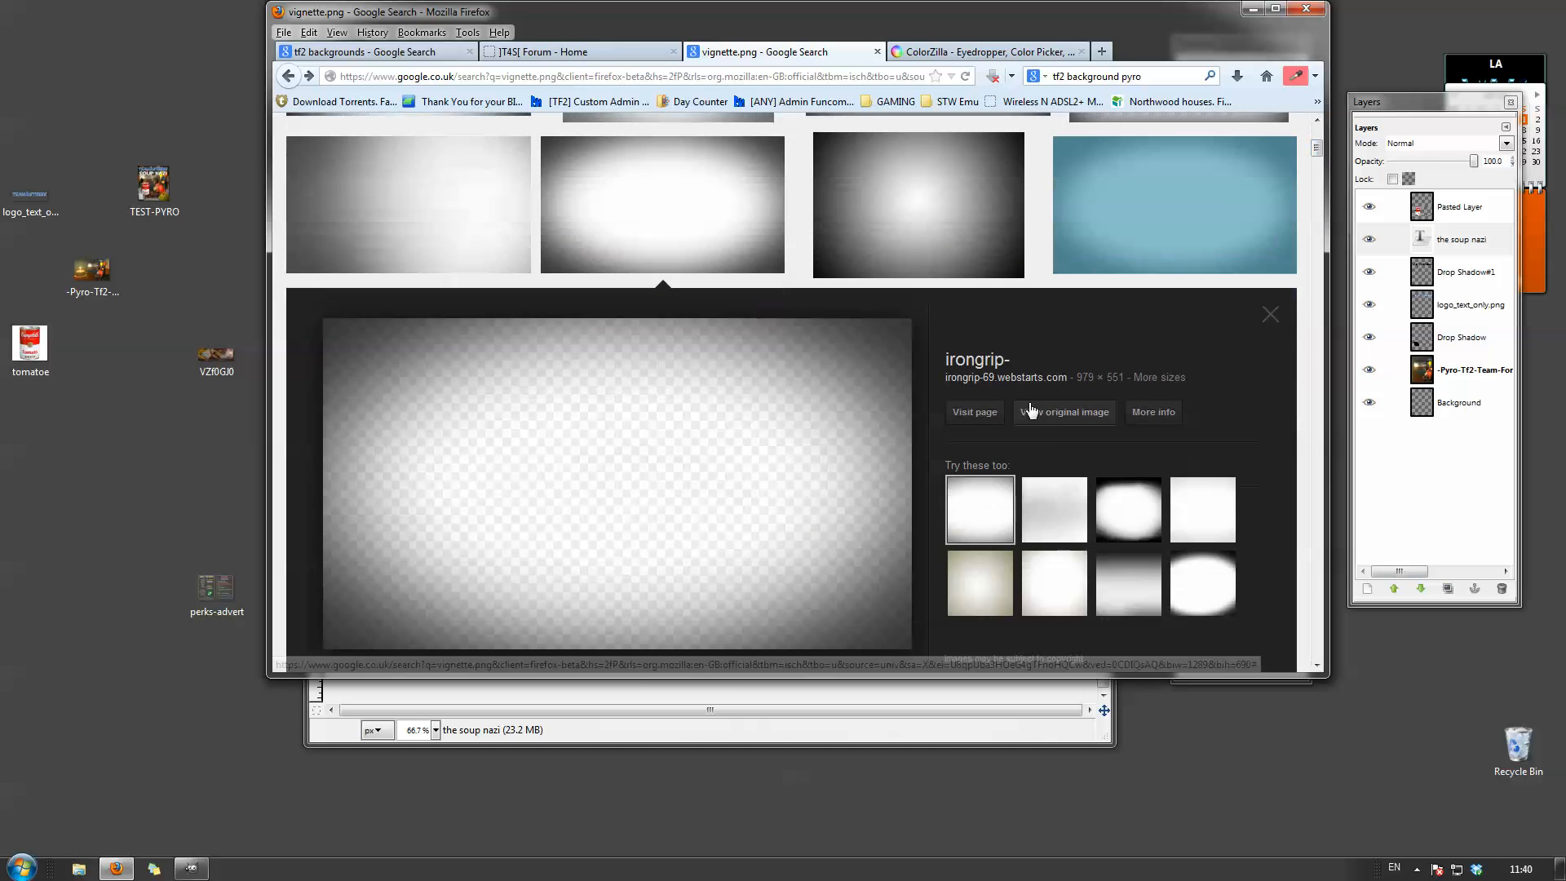
left_click(1032, 410)
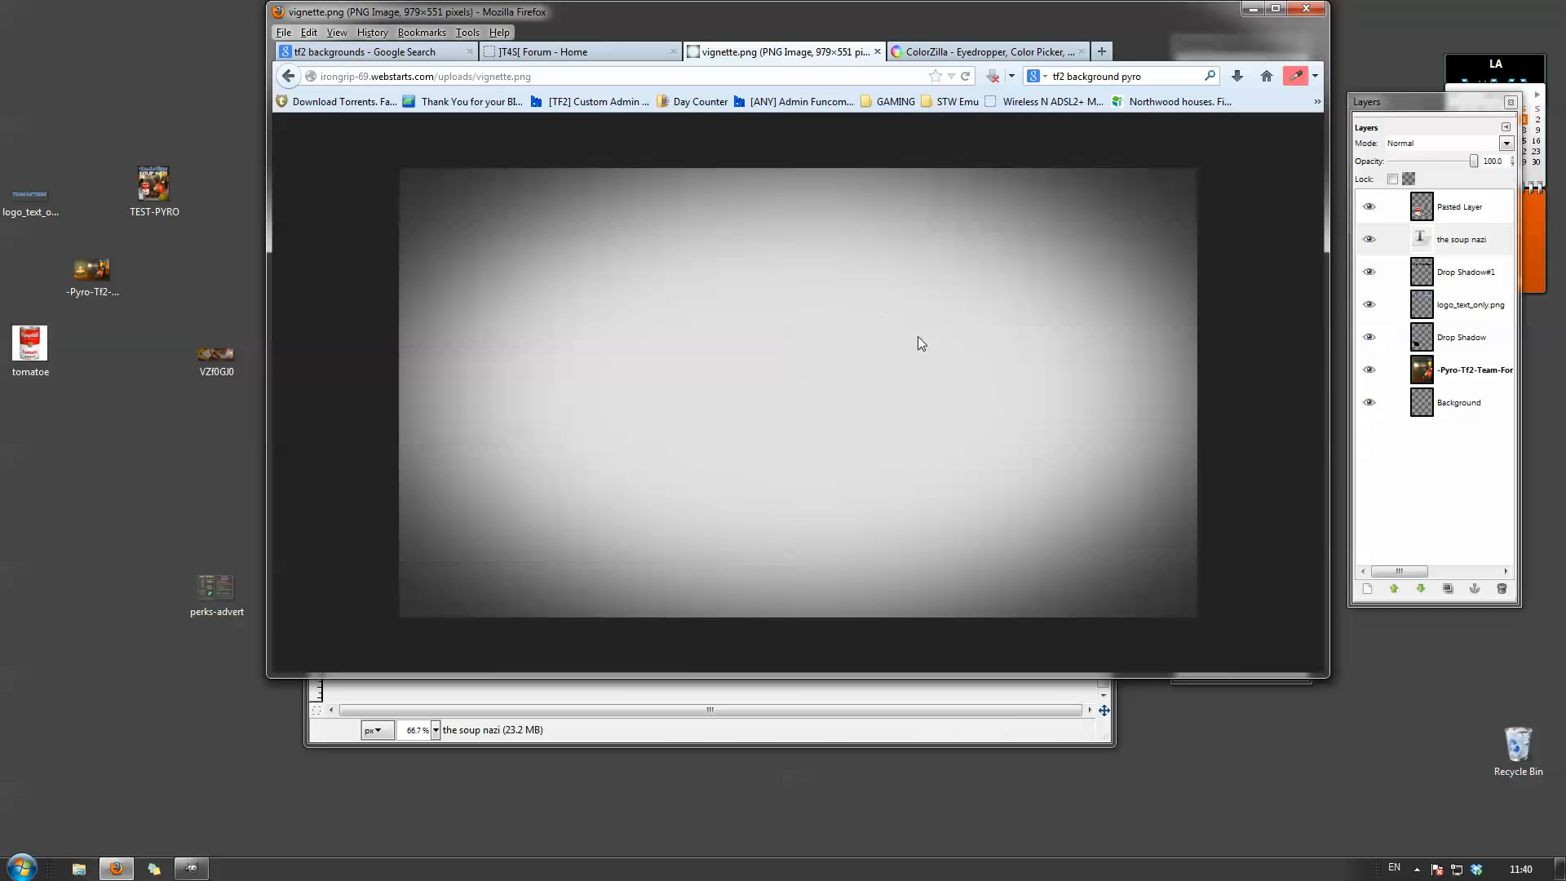
left_click_drag(917, 336, 154, 510)
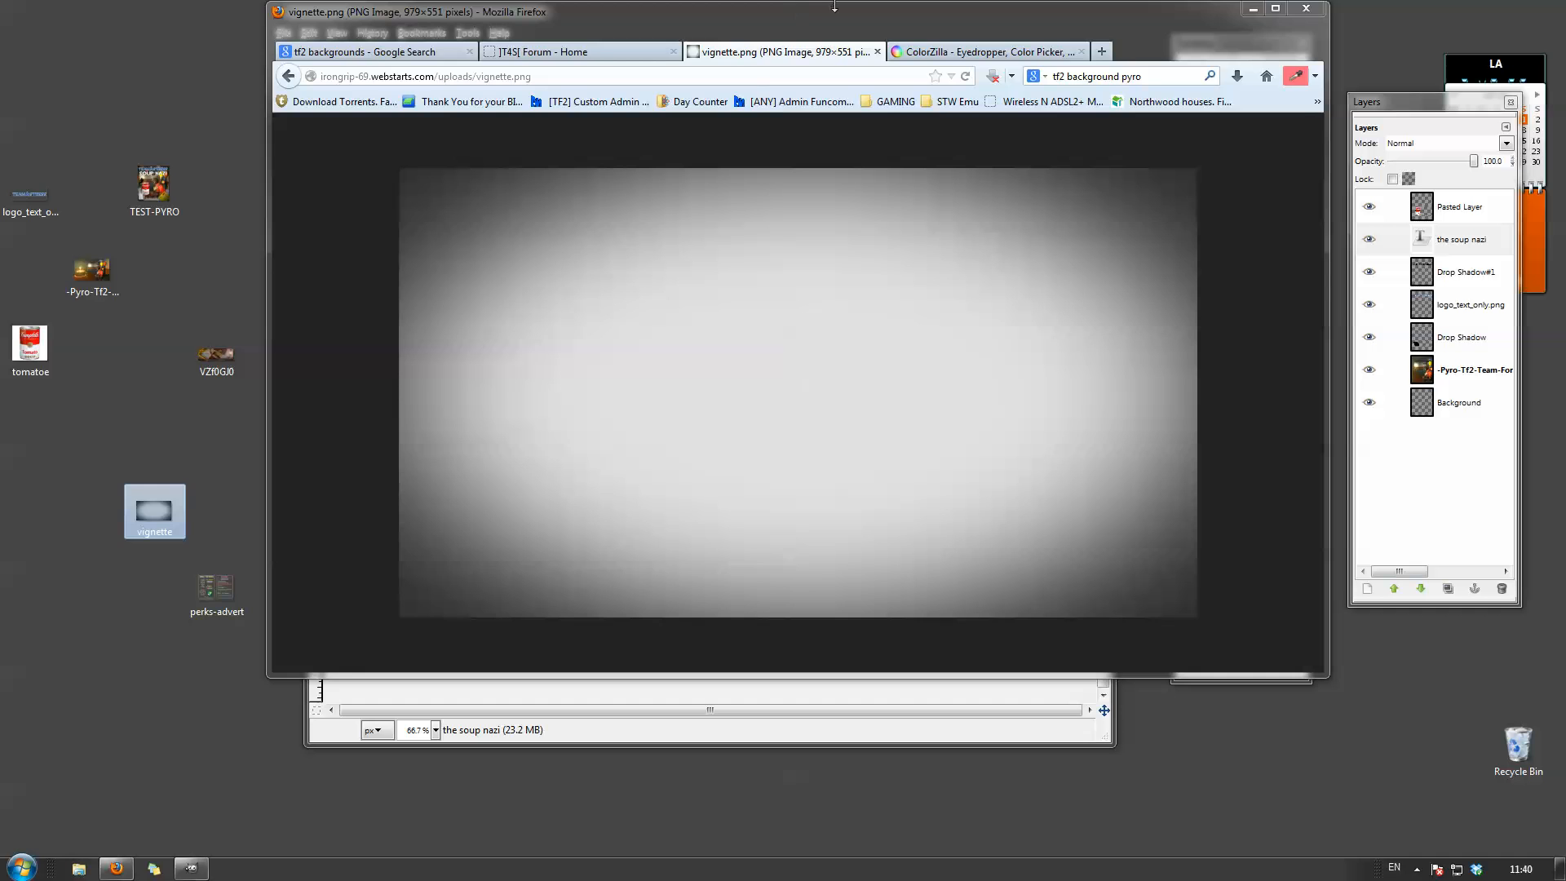
left_click_drag(834, 12, 0, 114)
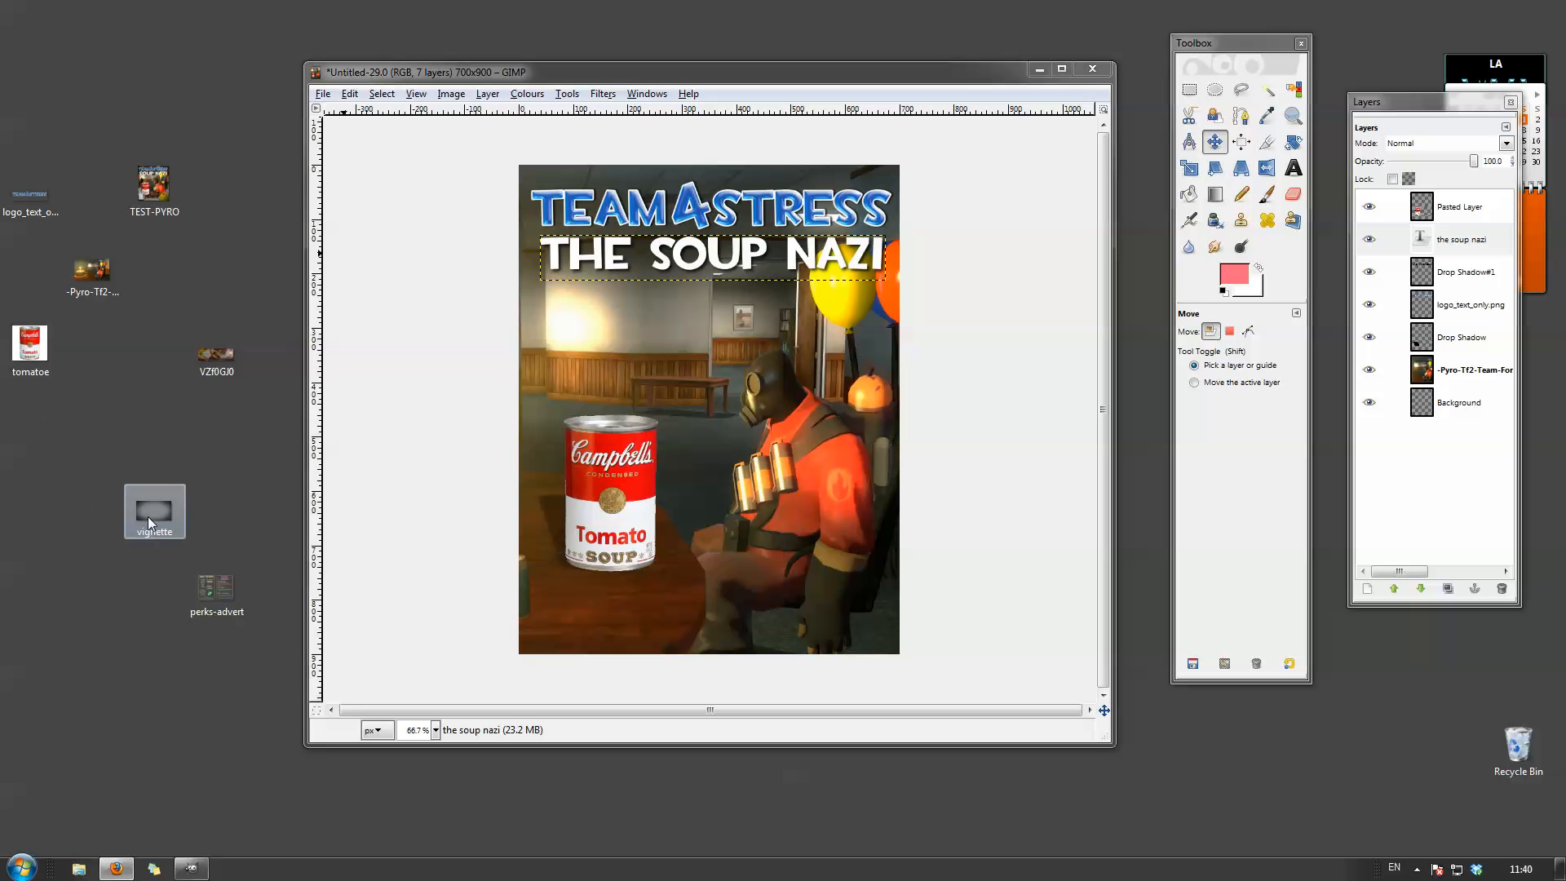
Add the saved vignette image to the GIMP poster as a new layer and raise it to the top of the layer stack.
left_click_drag(149, 516, 799, 428)
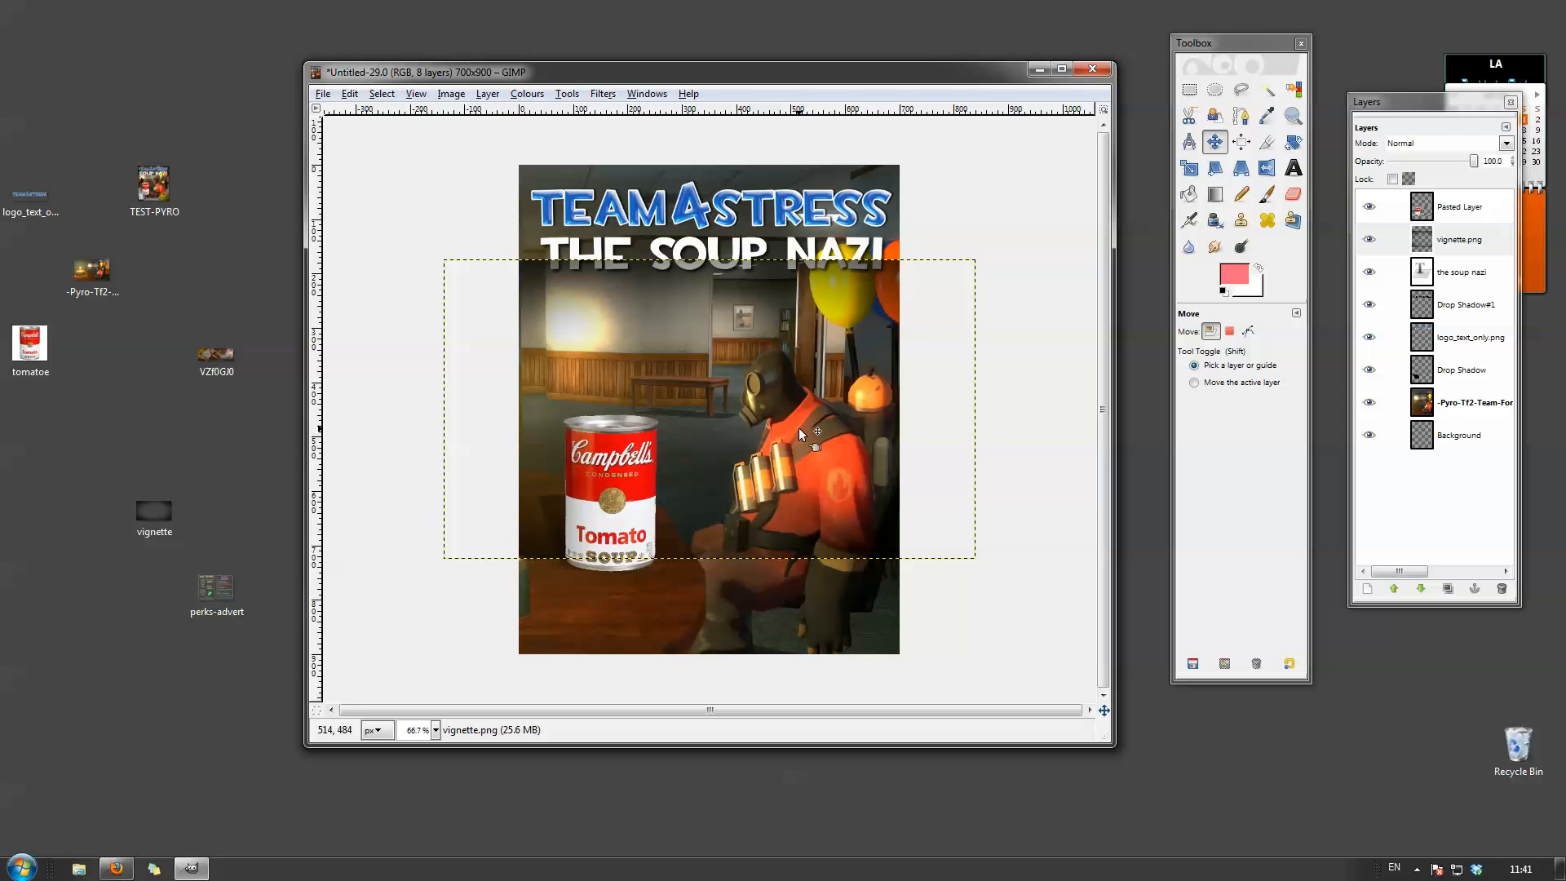
left_click(1466, 240)
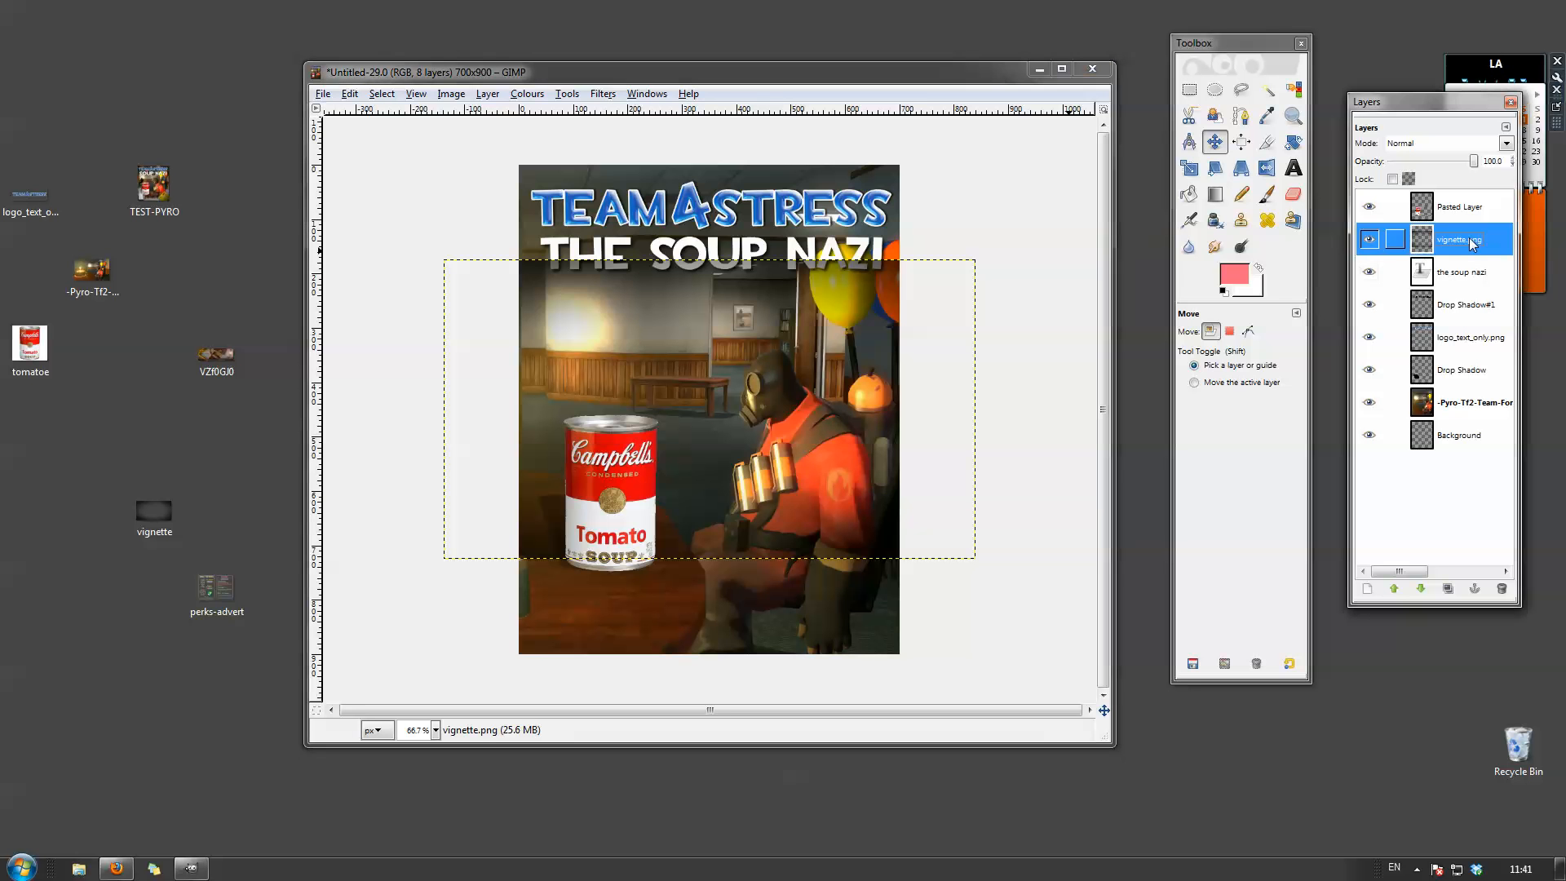
left_click(1394, 588)
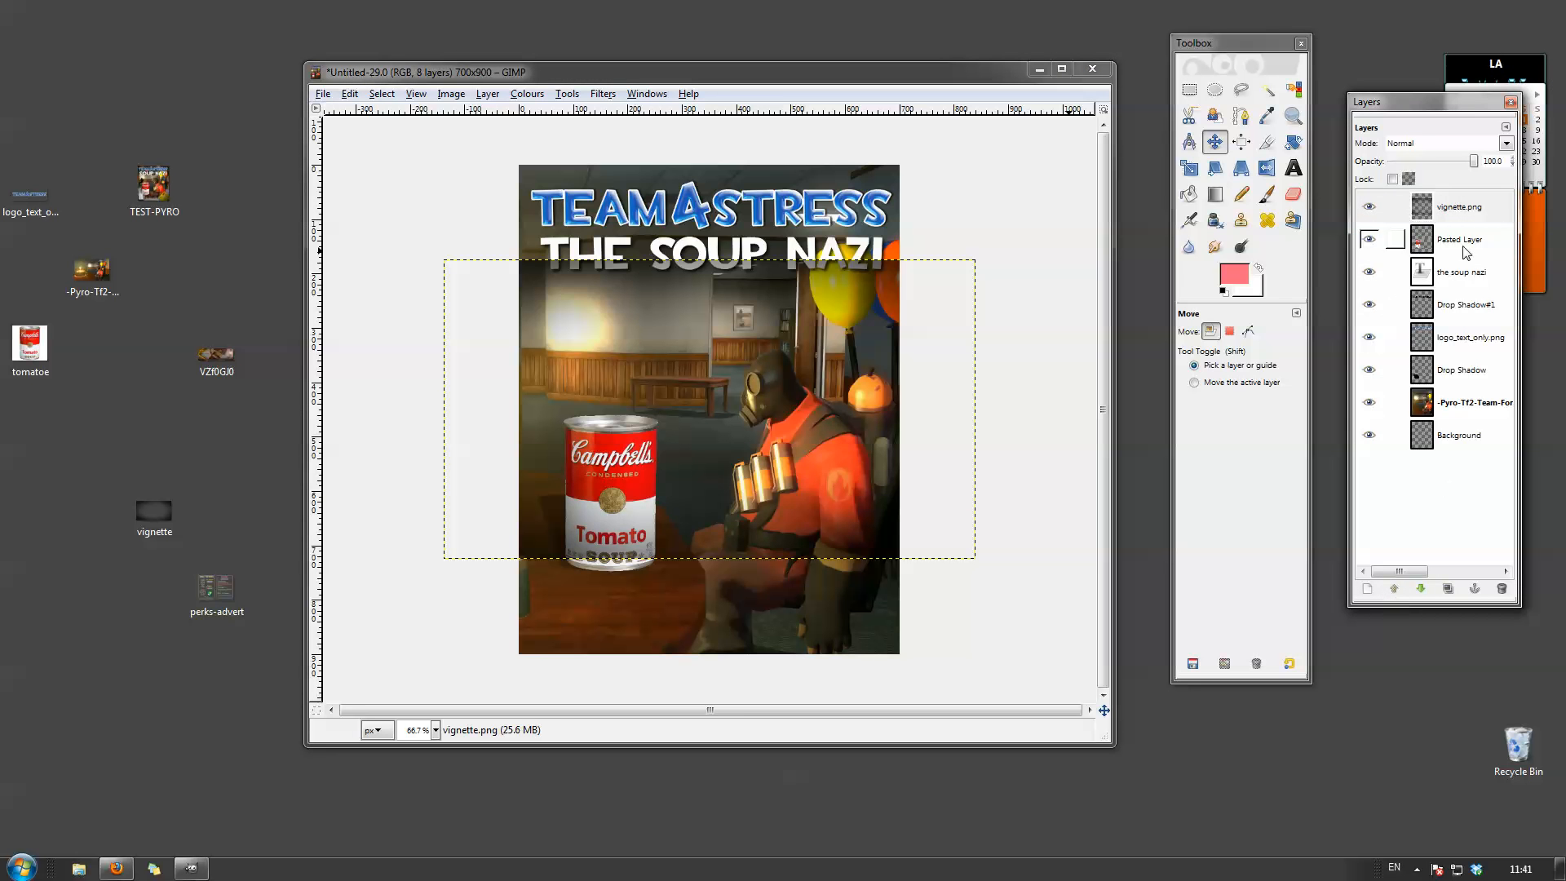
left_click(1451, 337)
left_click(1455, 339)
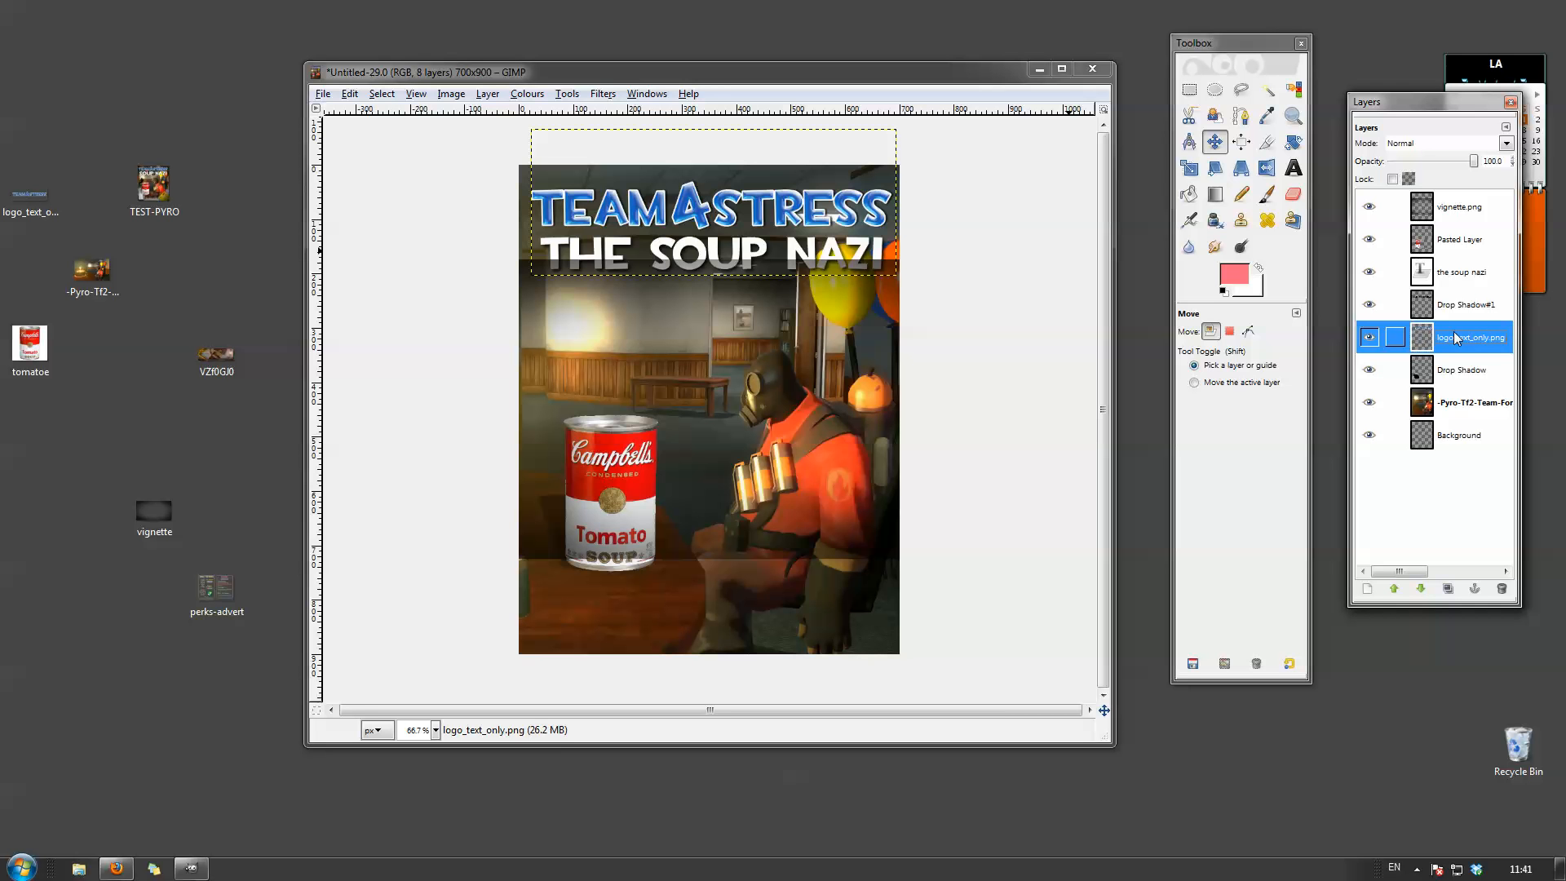
left_click(1462, 210)
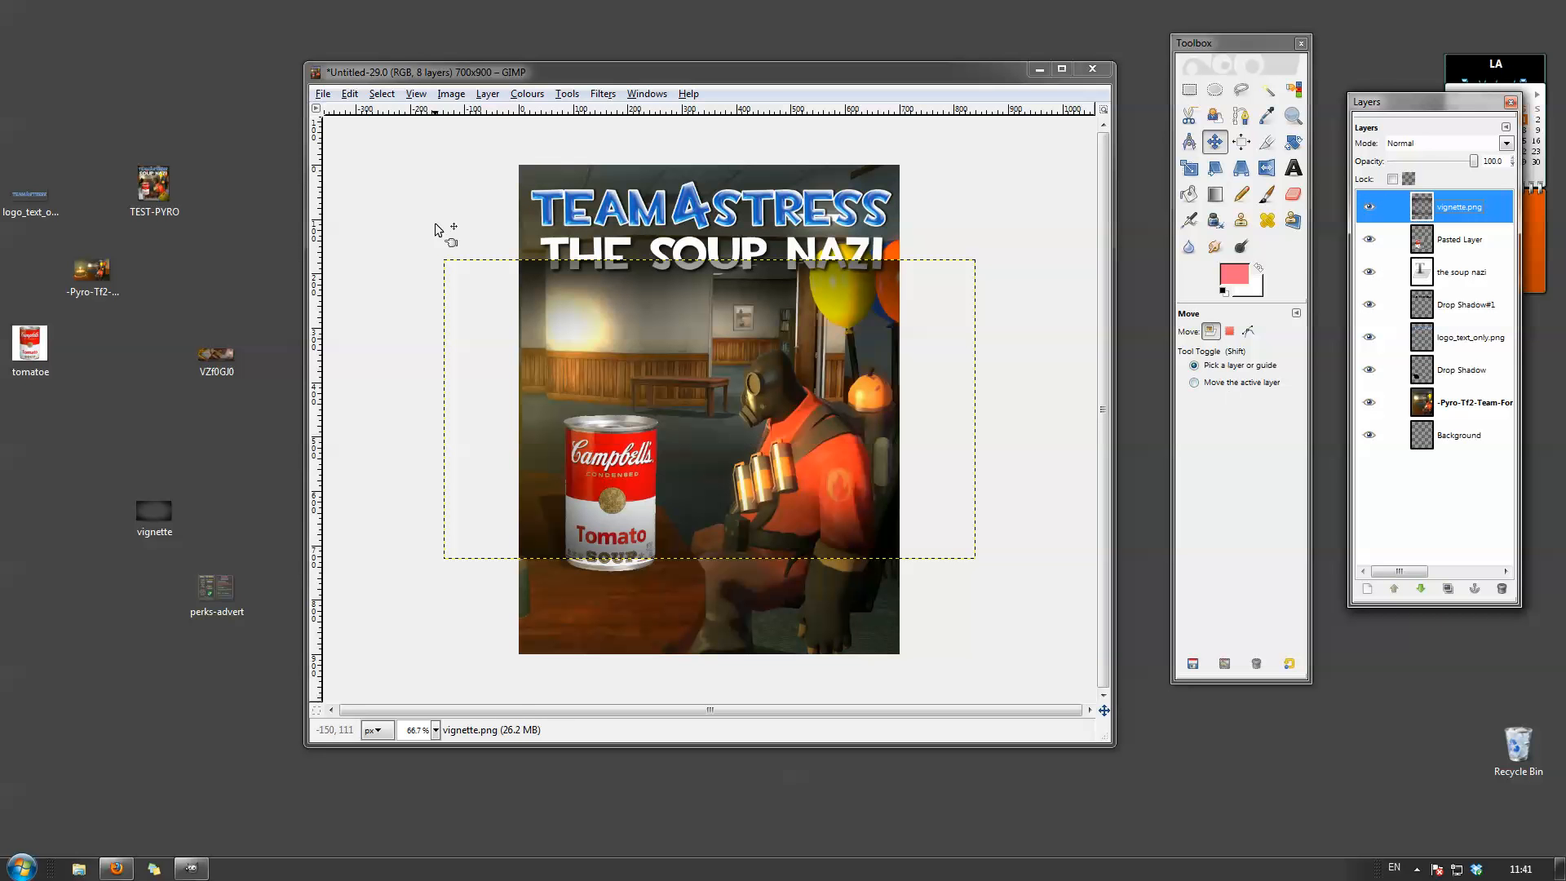
Reshape the vignette layer with the Perspective tool so its four corners lie just outside the poster's corners.
left_click(1240, 168)
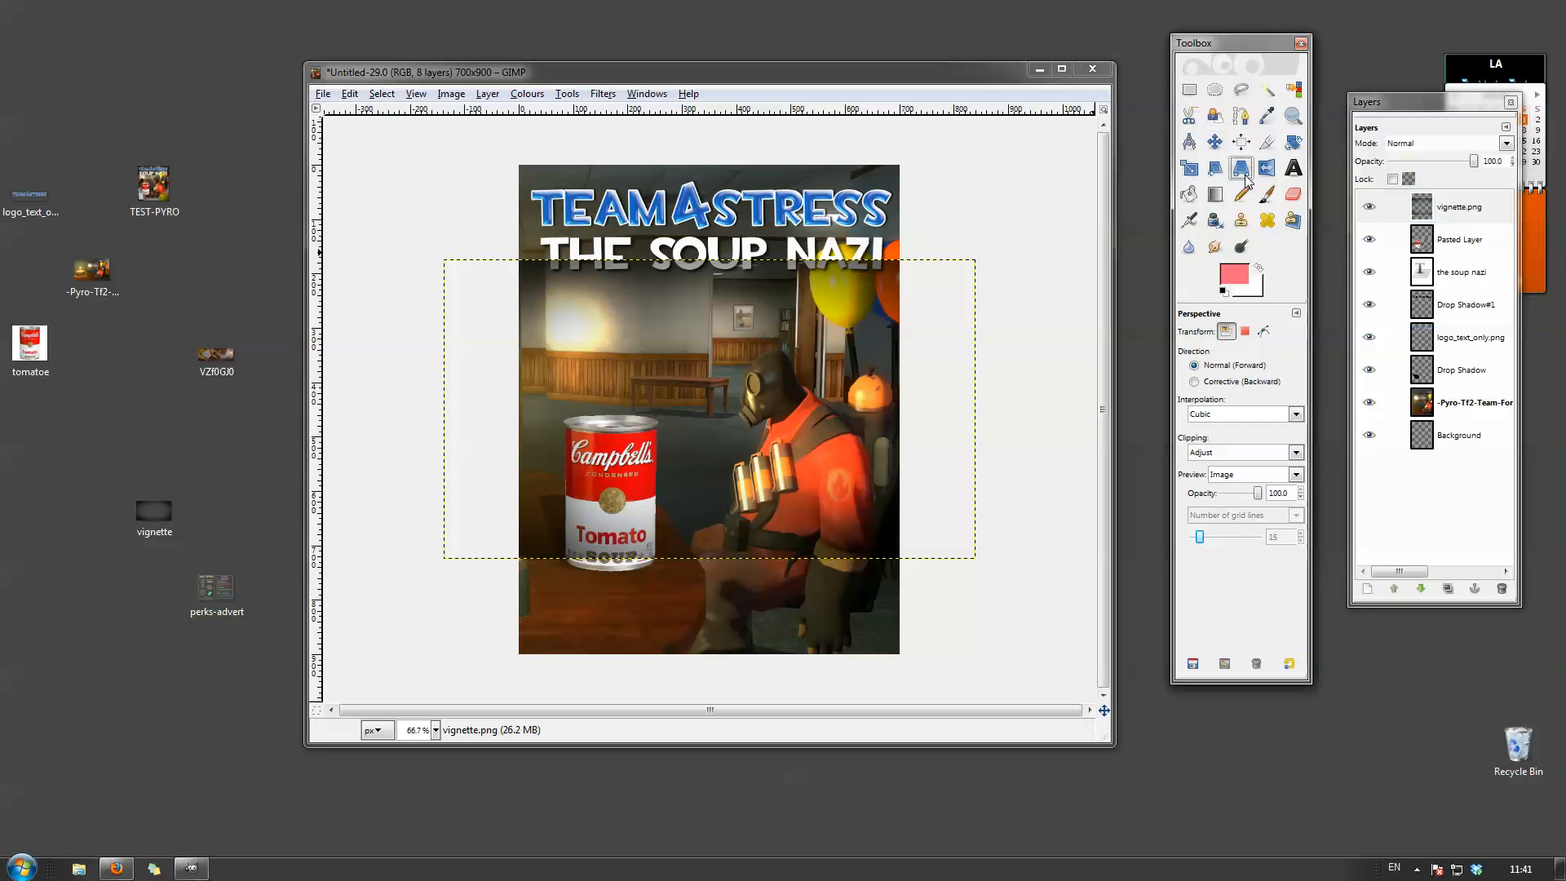
left_click(445, 262)
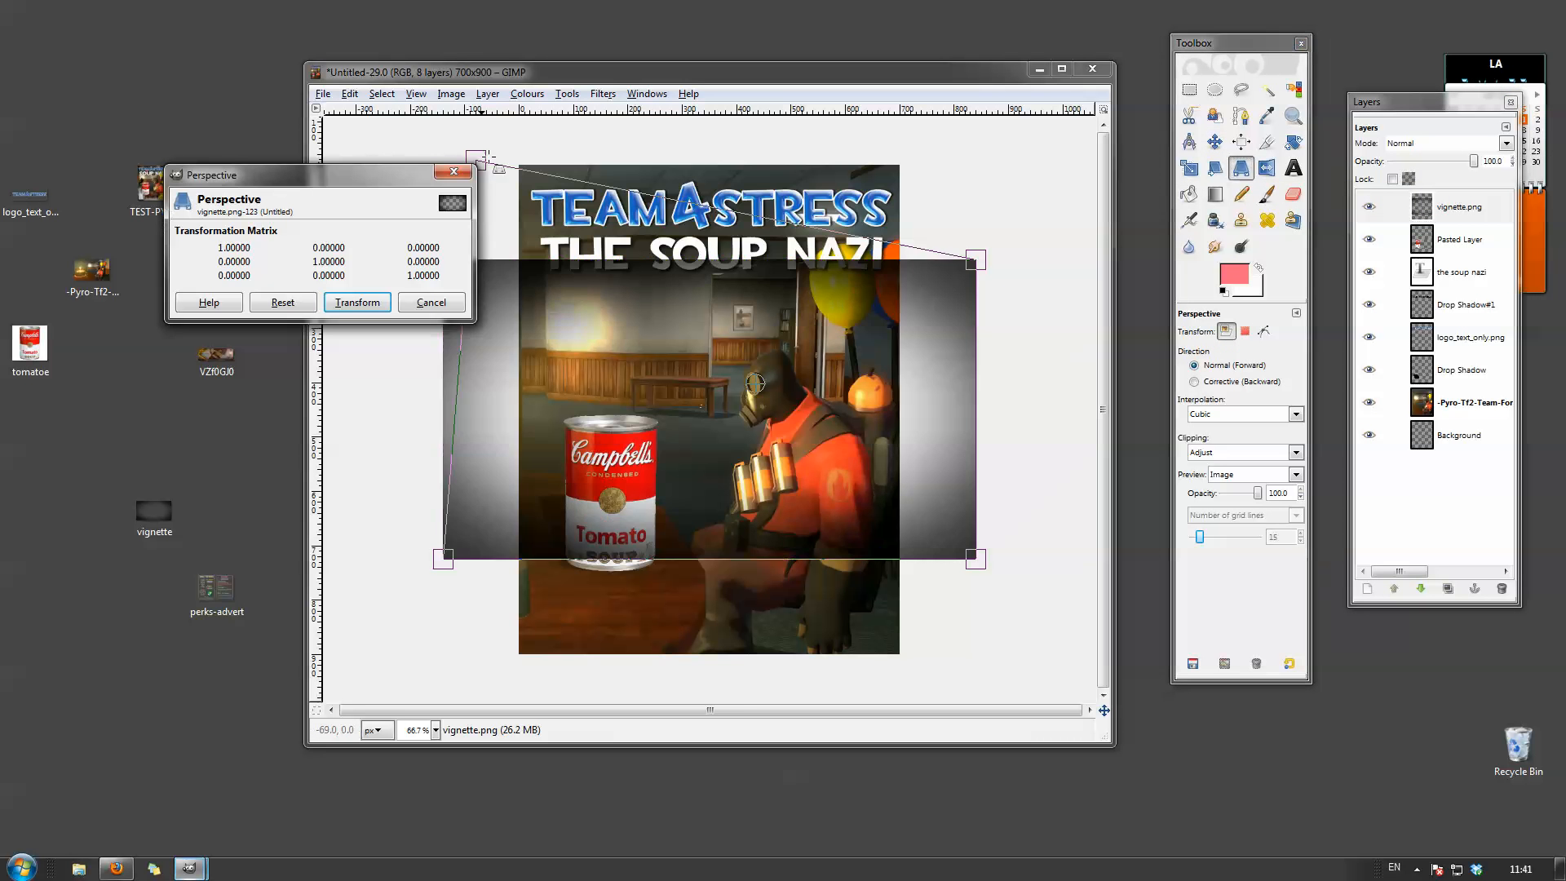
left_click_drag(446, 262, 506, 152)
left_click_drag(975, 259, 906, 153)
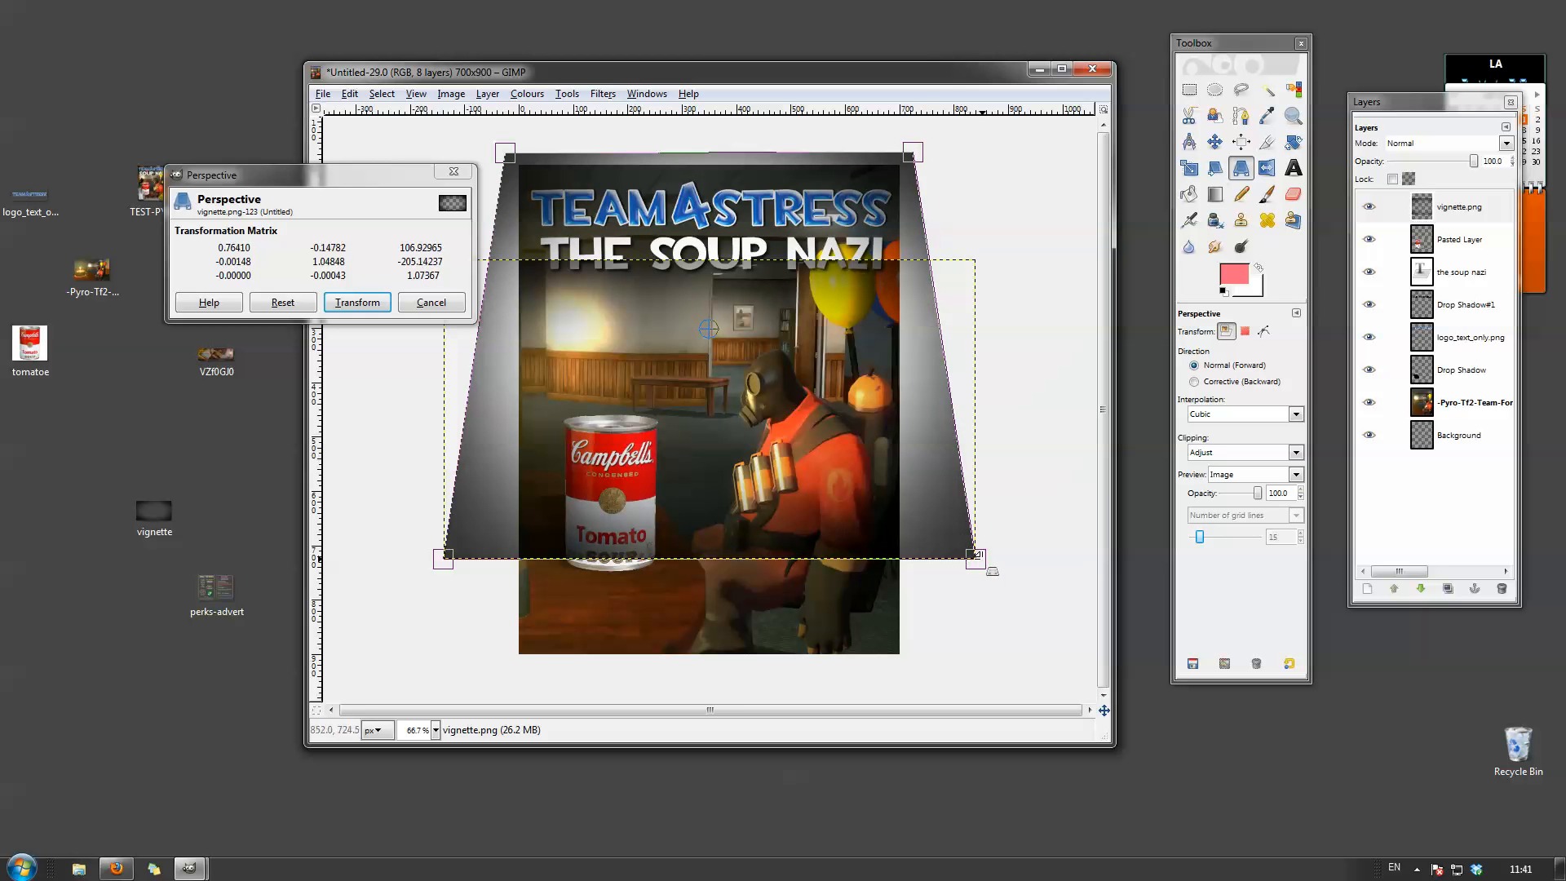
left_click_drag(975, 559, 909, 667)
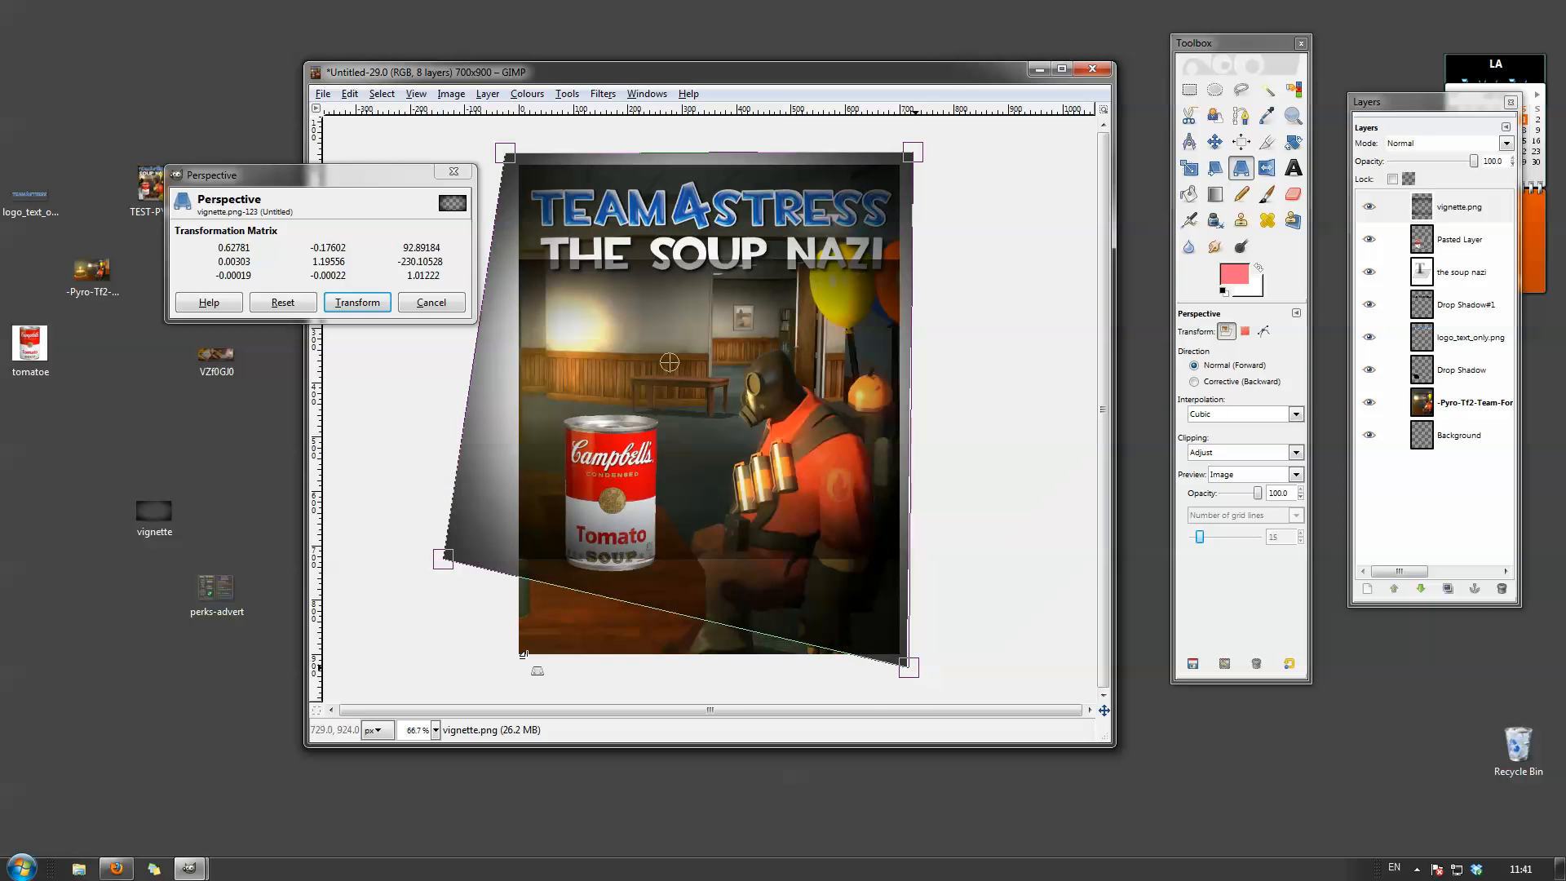
left_click_drag(461, 648, 507, 657)
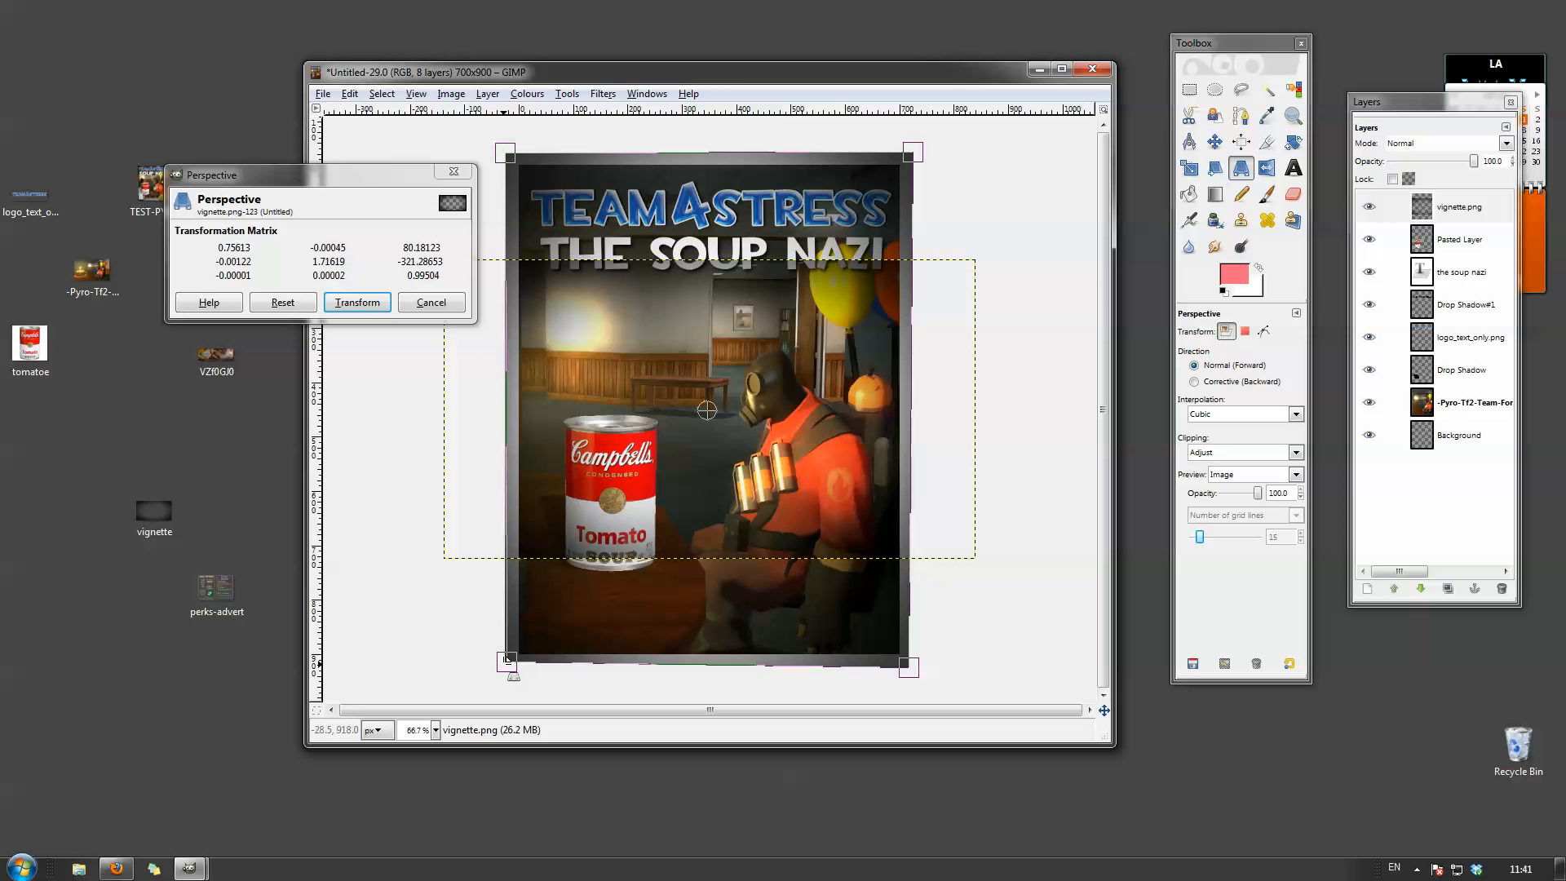
left_click(357, 300)
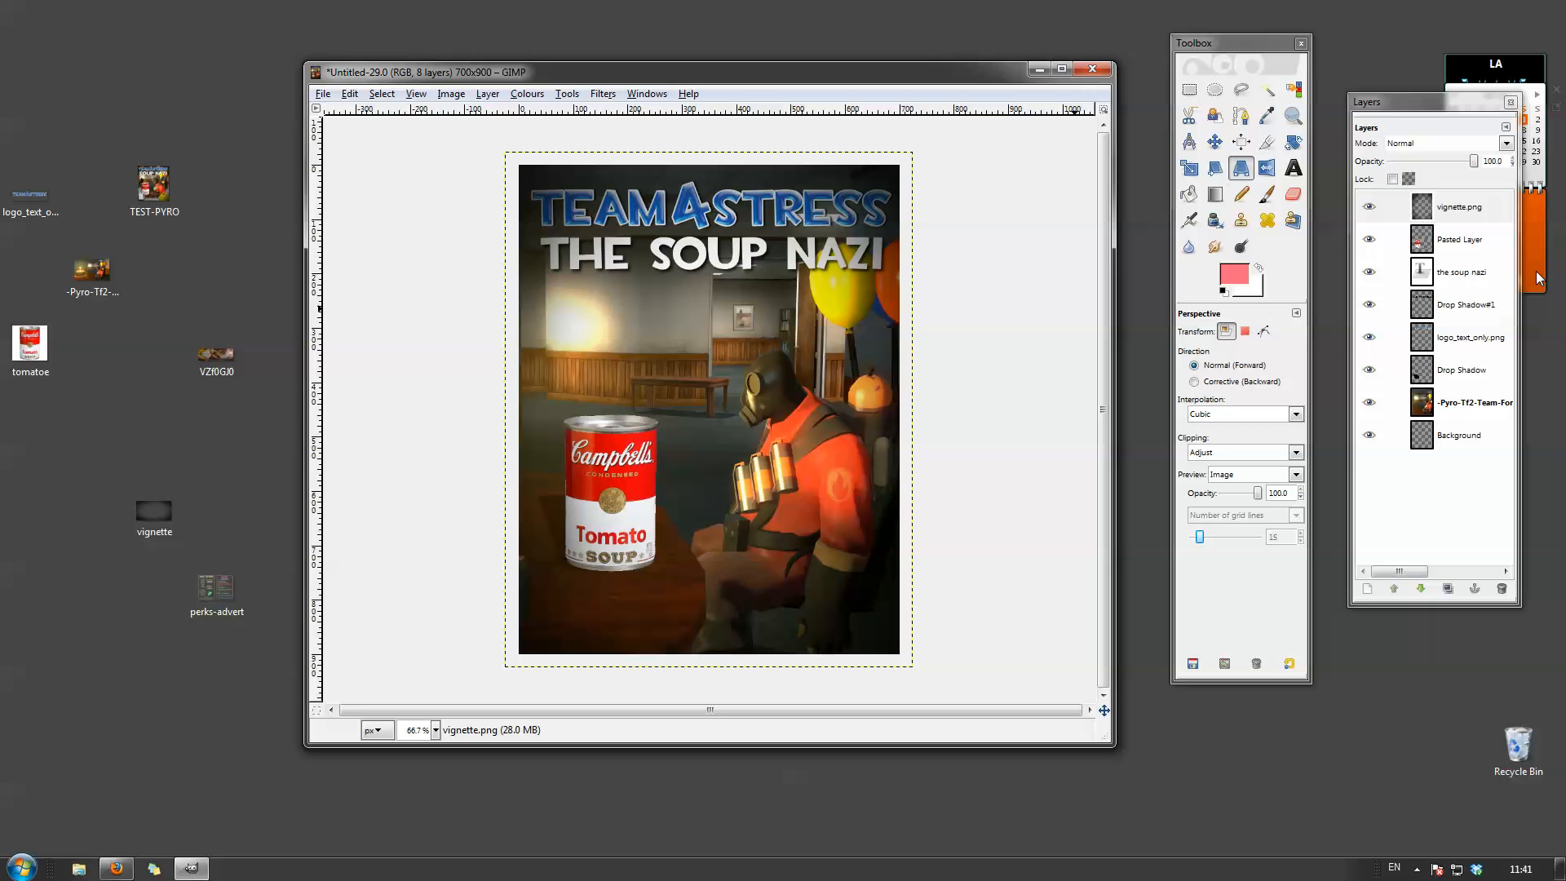
Lower the vignette layer in the stack until it sits directly beneath the logo_text_only.png layer.
left_click(1463, 209)
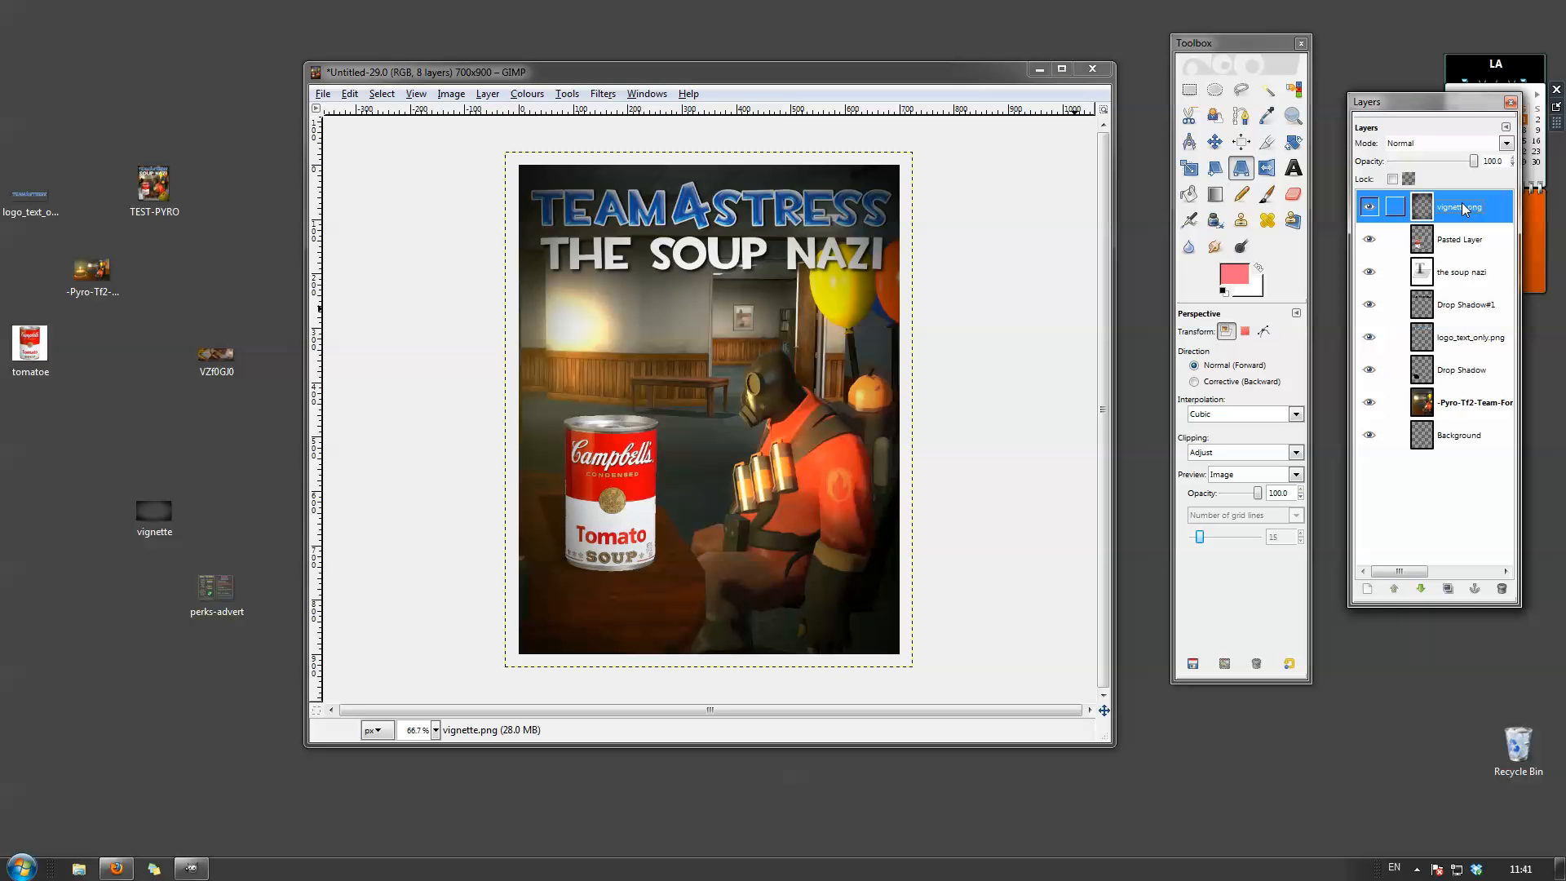
left_click(1420, 589)
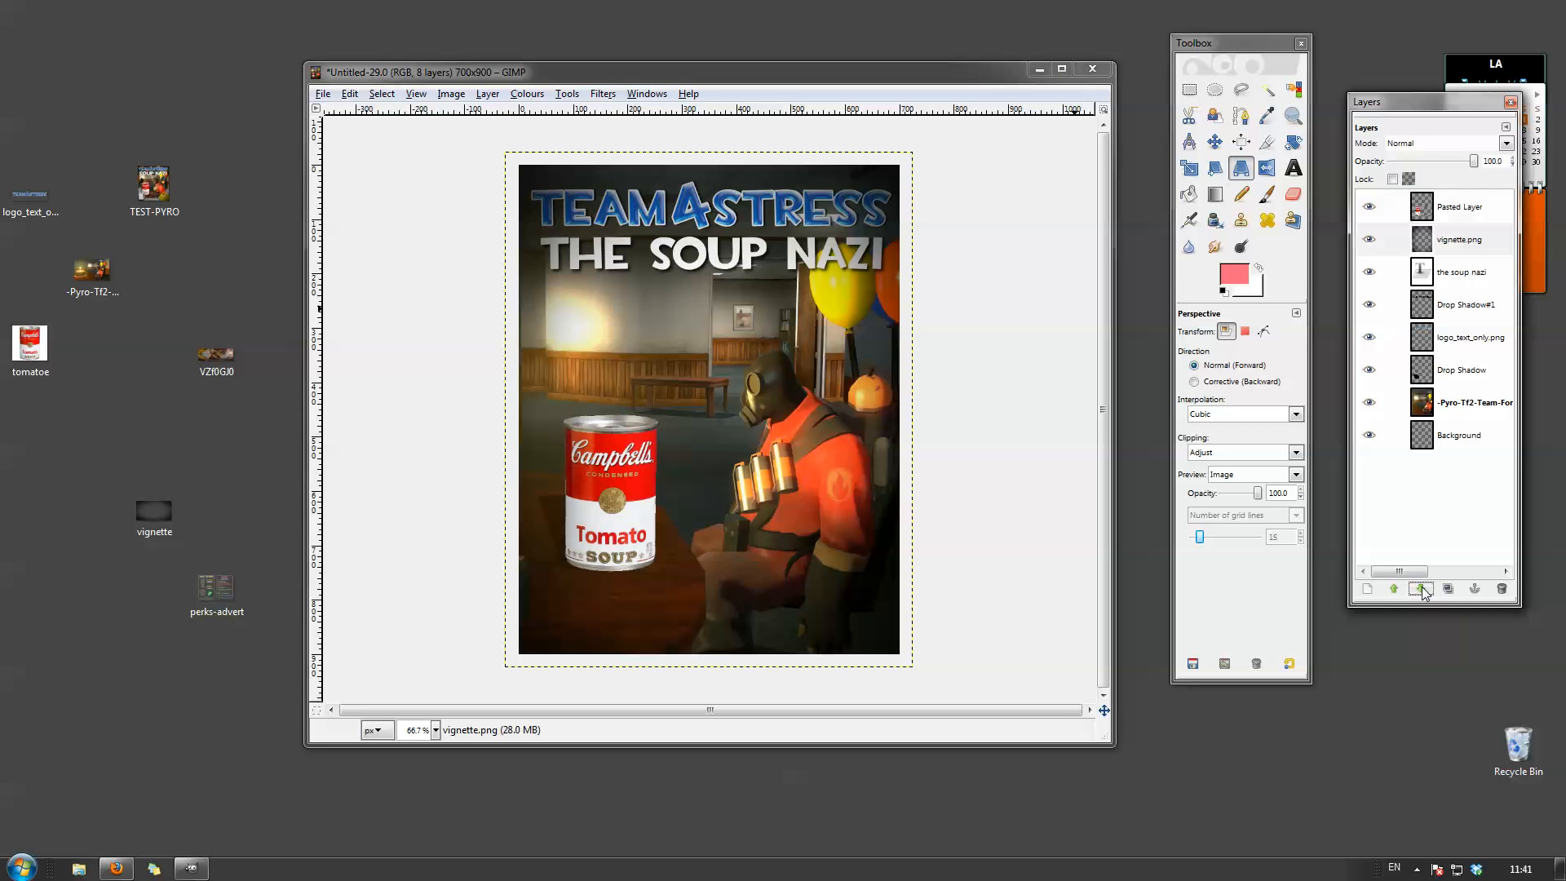
left_click(1422, 589)
left_click(1421, 589)
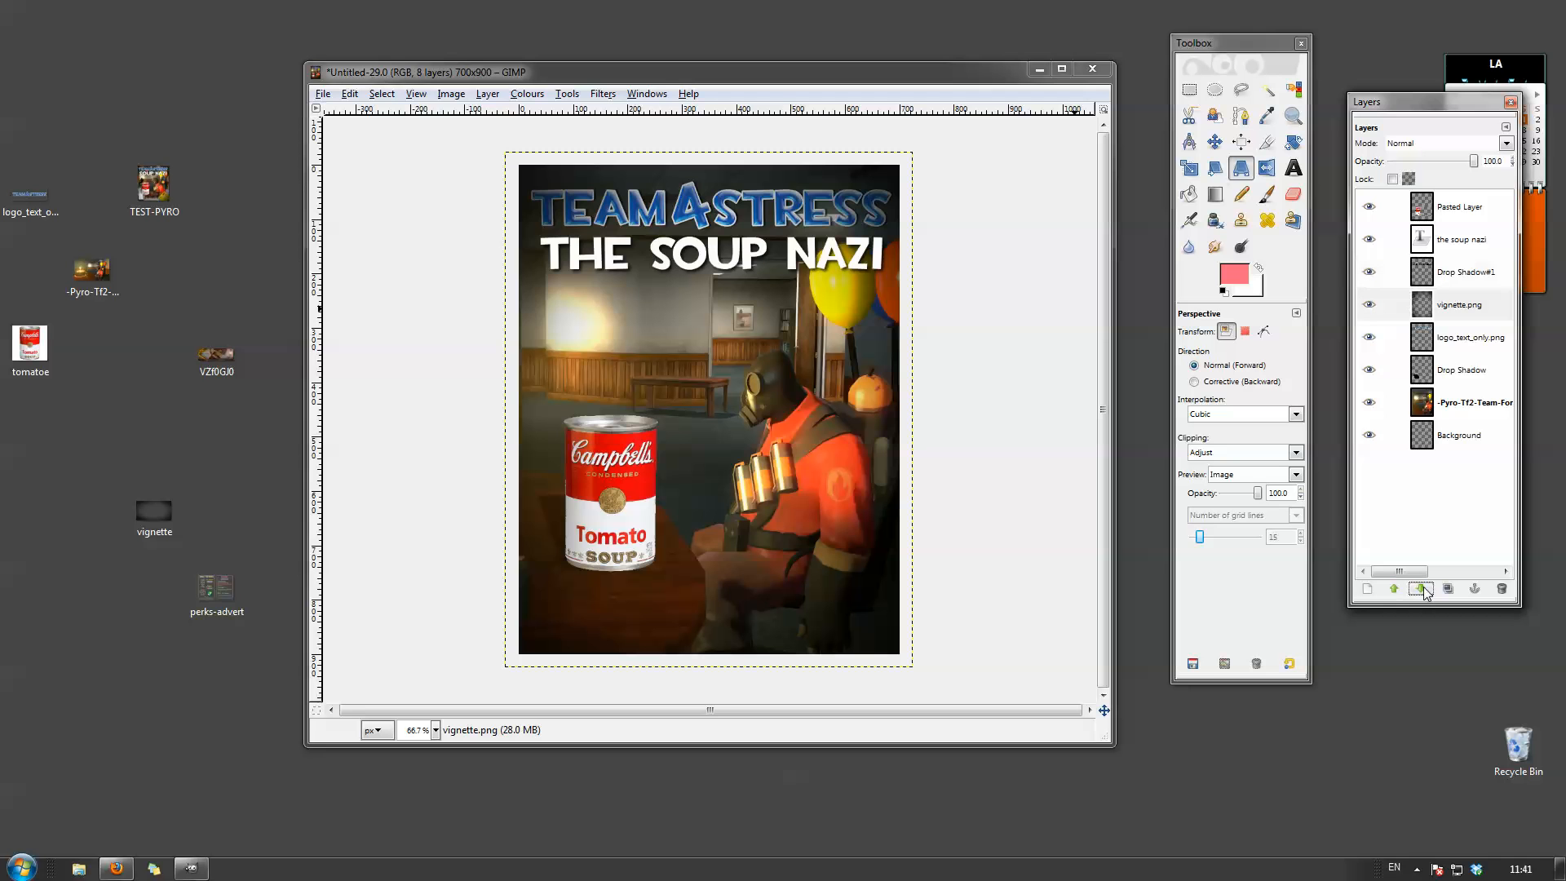
left_click(1421, 589)
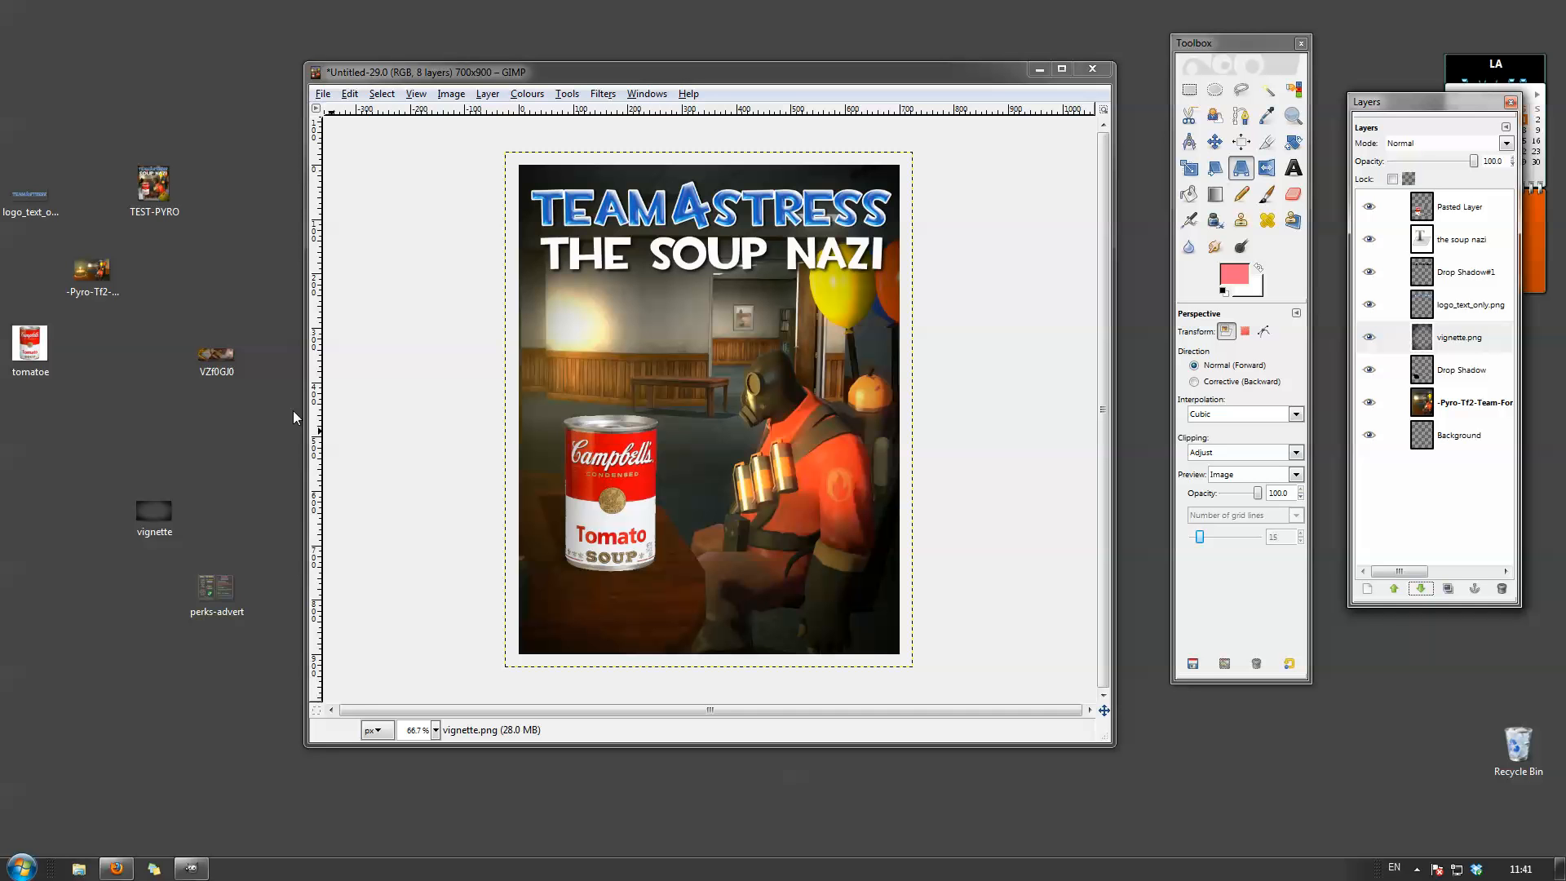
left_click(1189, 90)
left_click(1008, 307)
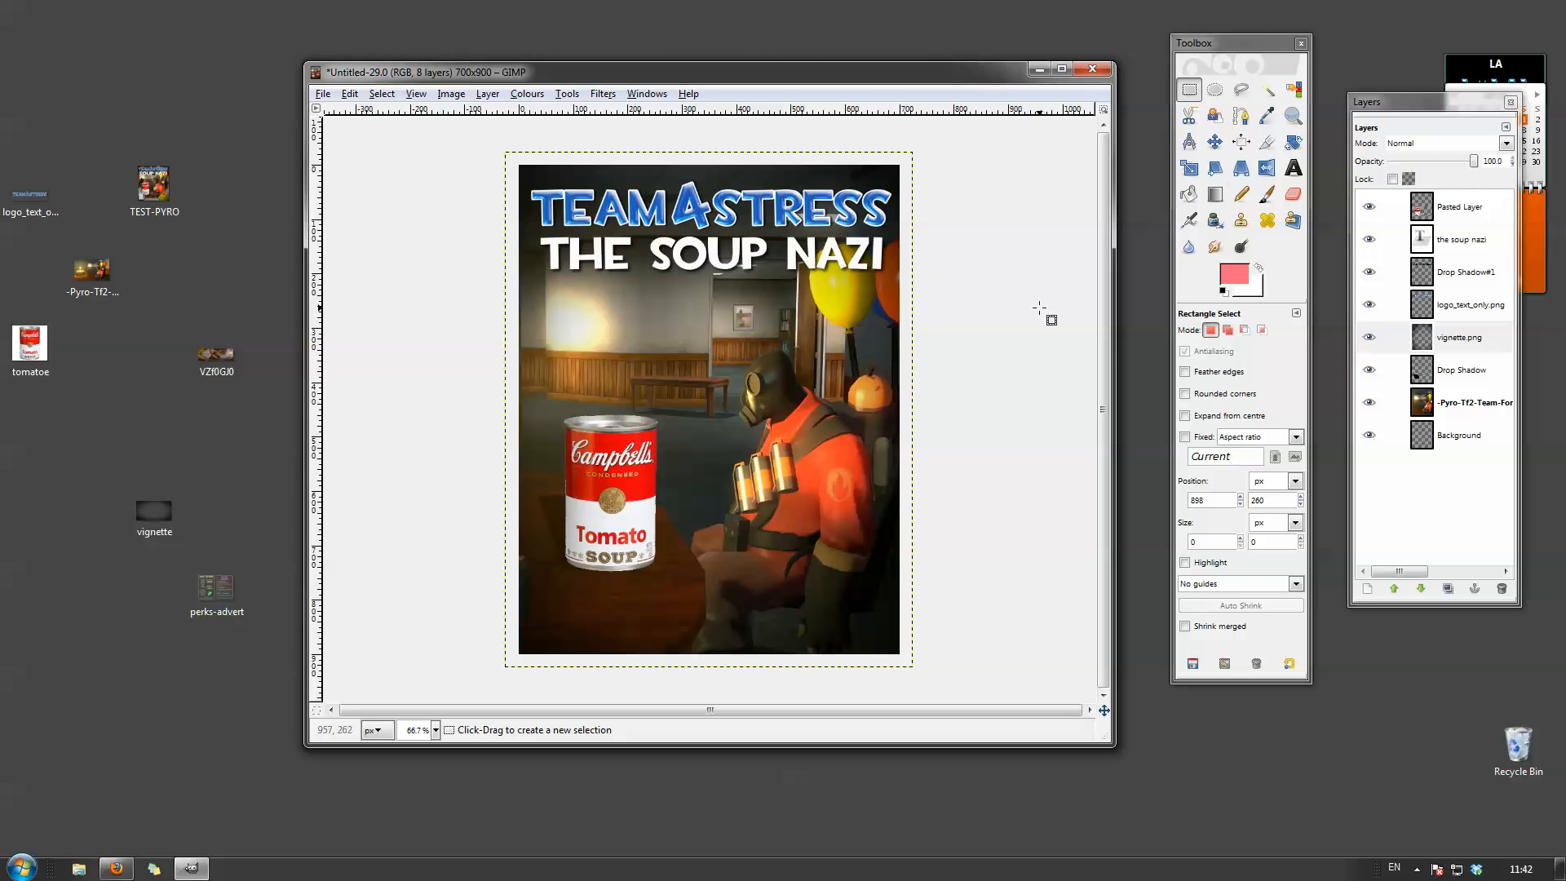
Create a transparent 700 × 900 px layer and lower it directly beneath the vignette layer.
left_click(1468, 305)
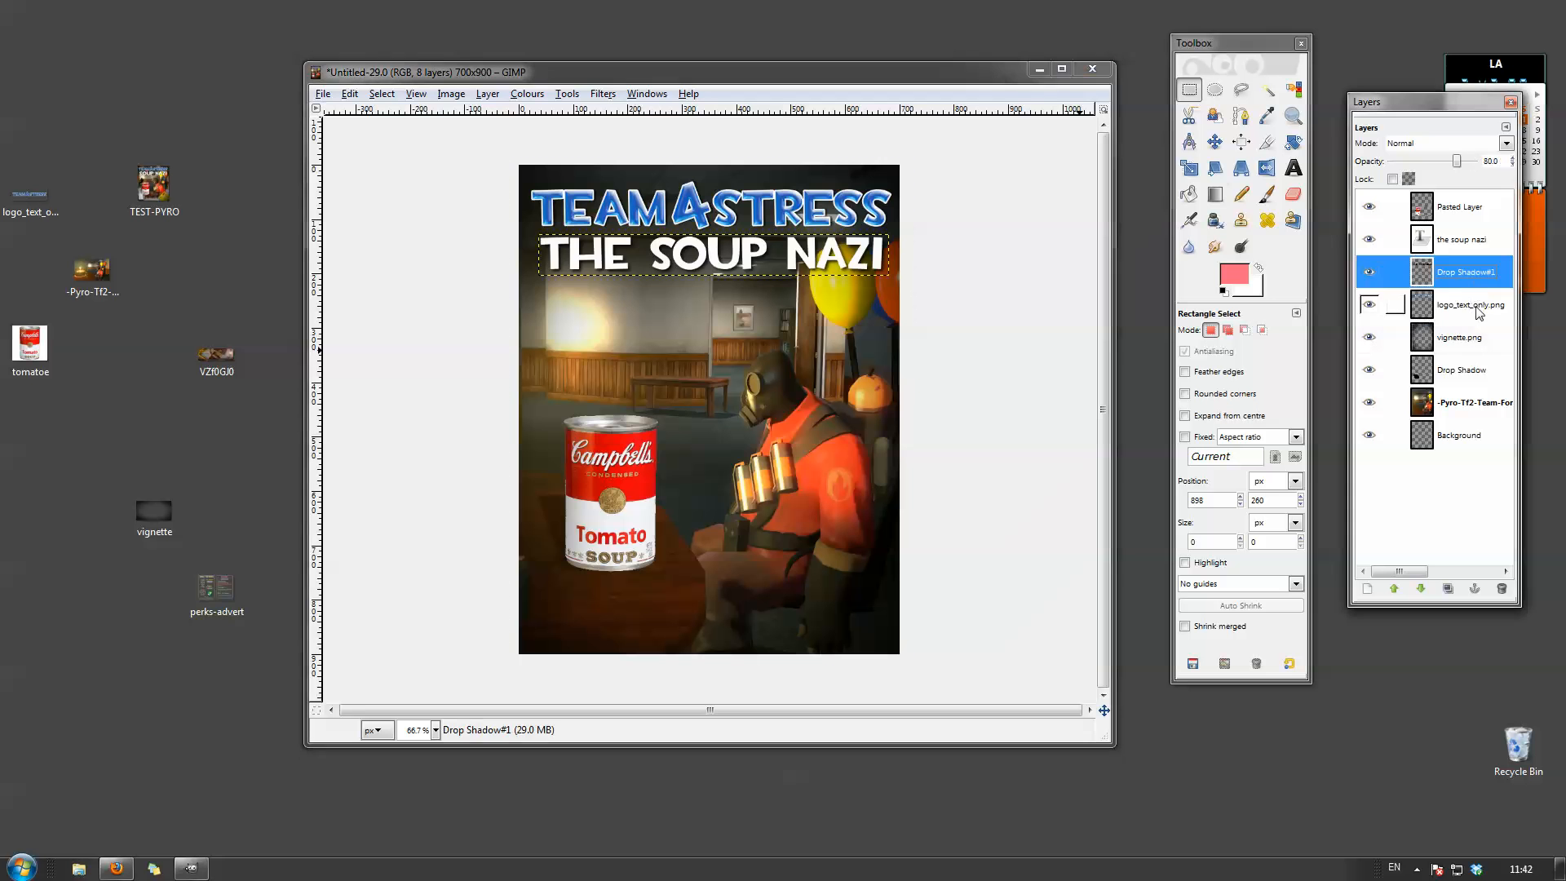
left_click(487, 93)
left_click(530, 115)
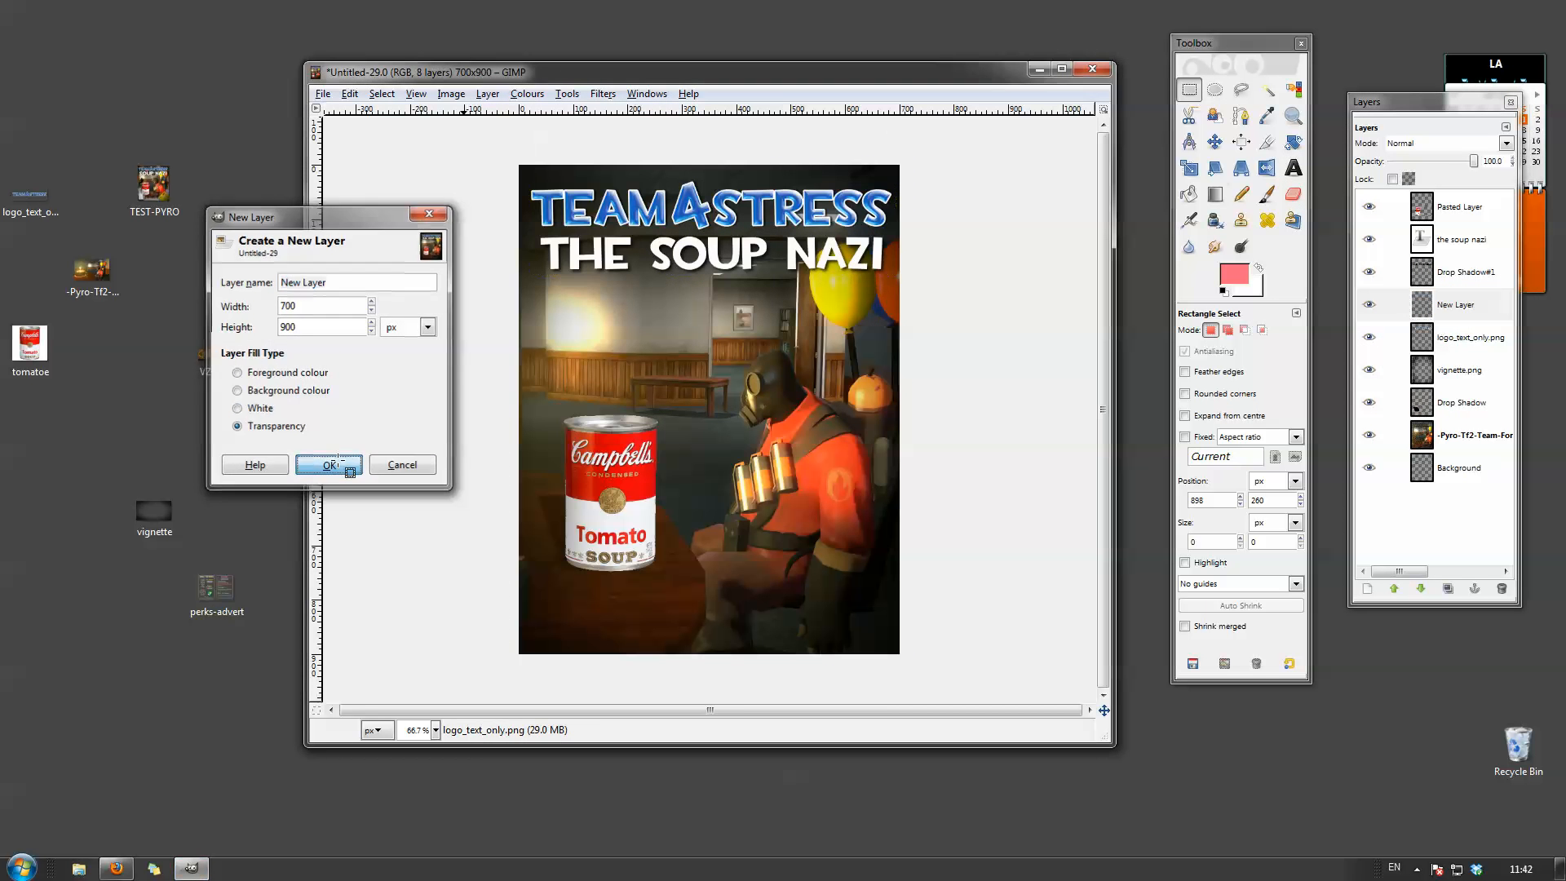
left_click(325, 462)
left_click(1462, 311)
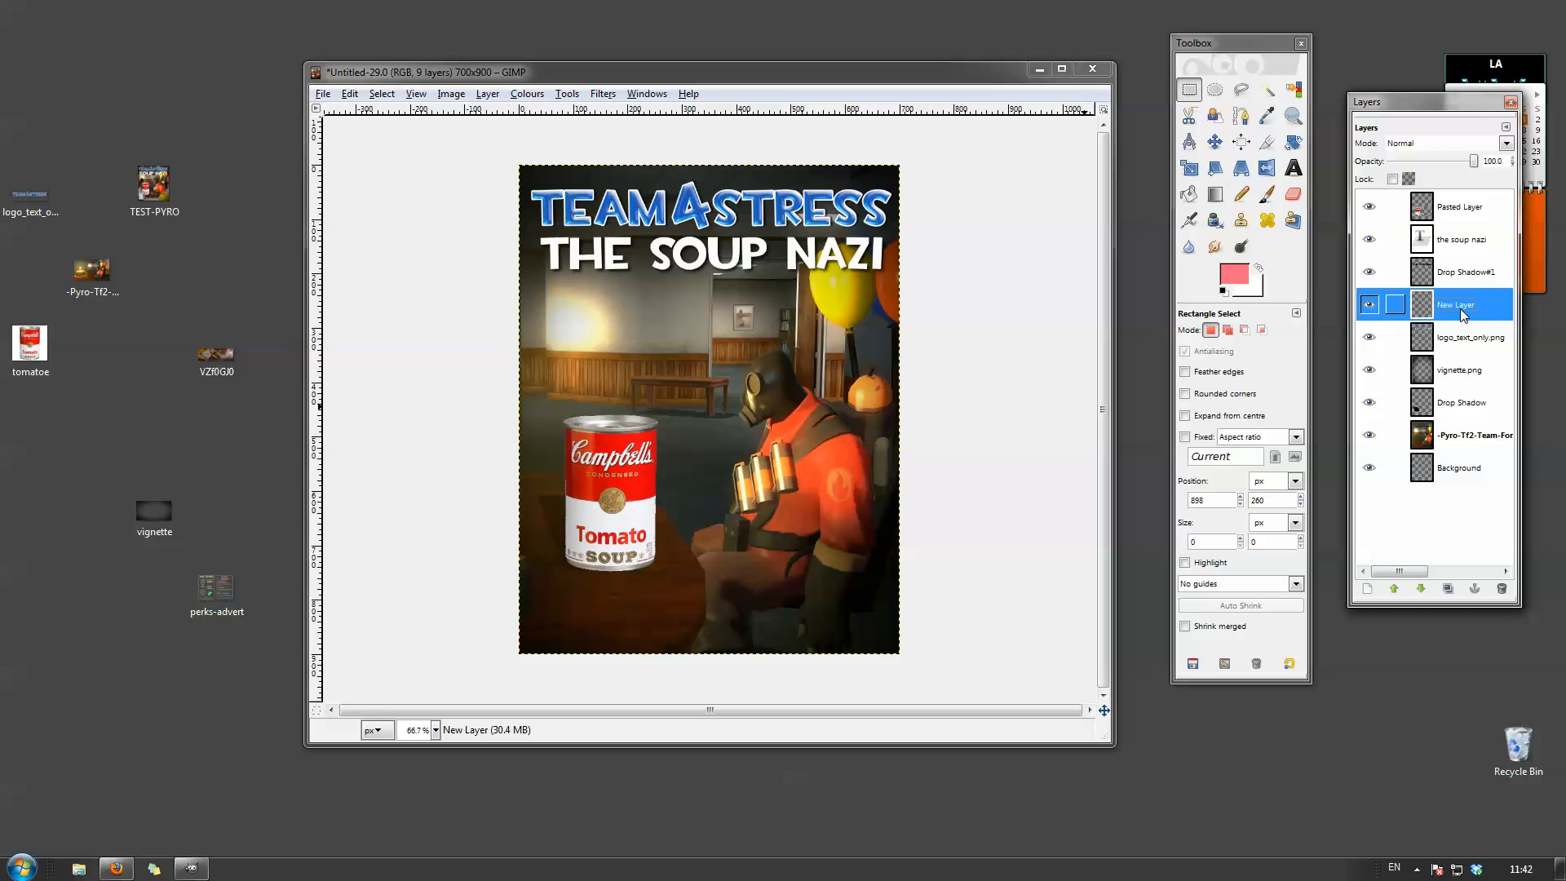
left_click(1420, 591)
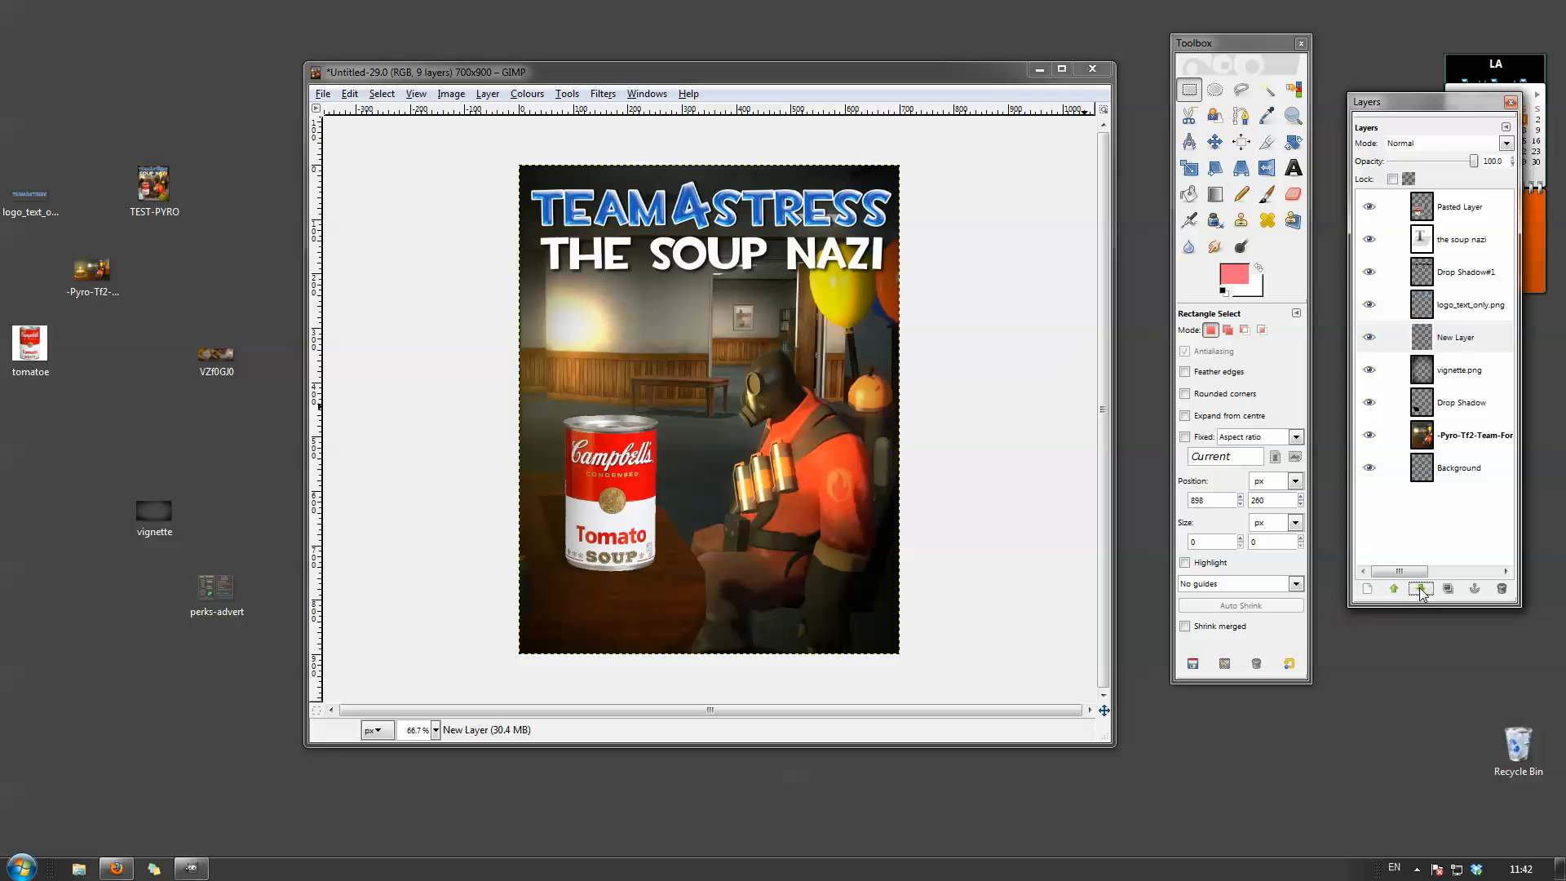
left_click(1420, 590)
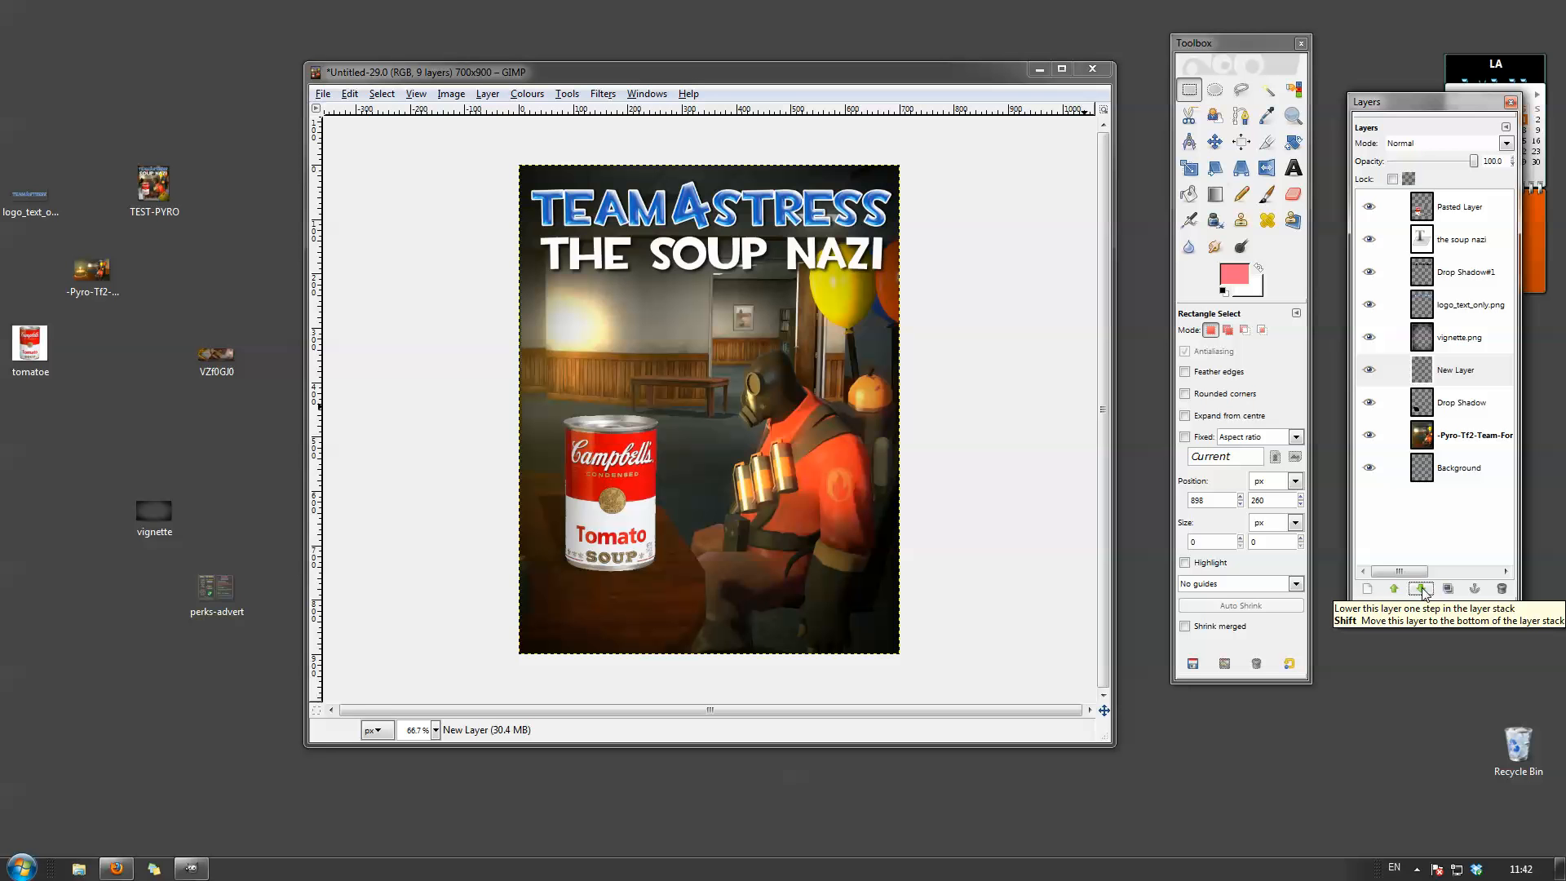
Paint three pink birds on the new layer above and beside the soup can using the BirdsFlying_18 paintbrush.
left_click(1466, 372)
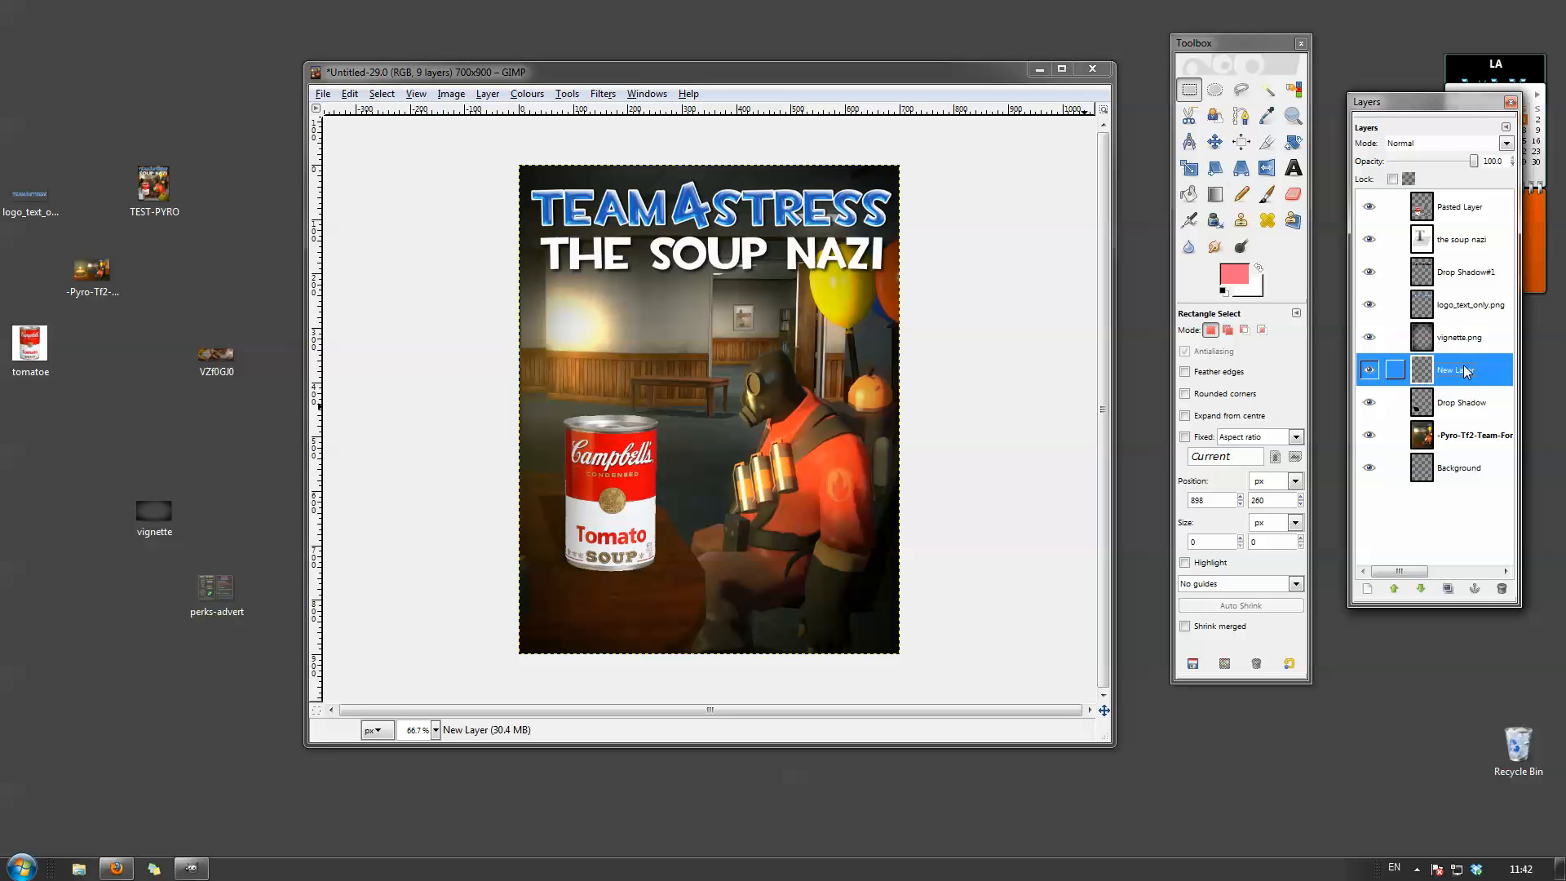
left_click(1267, 194)
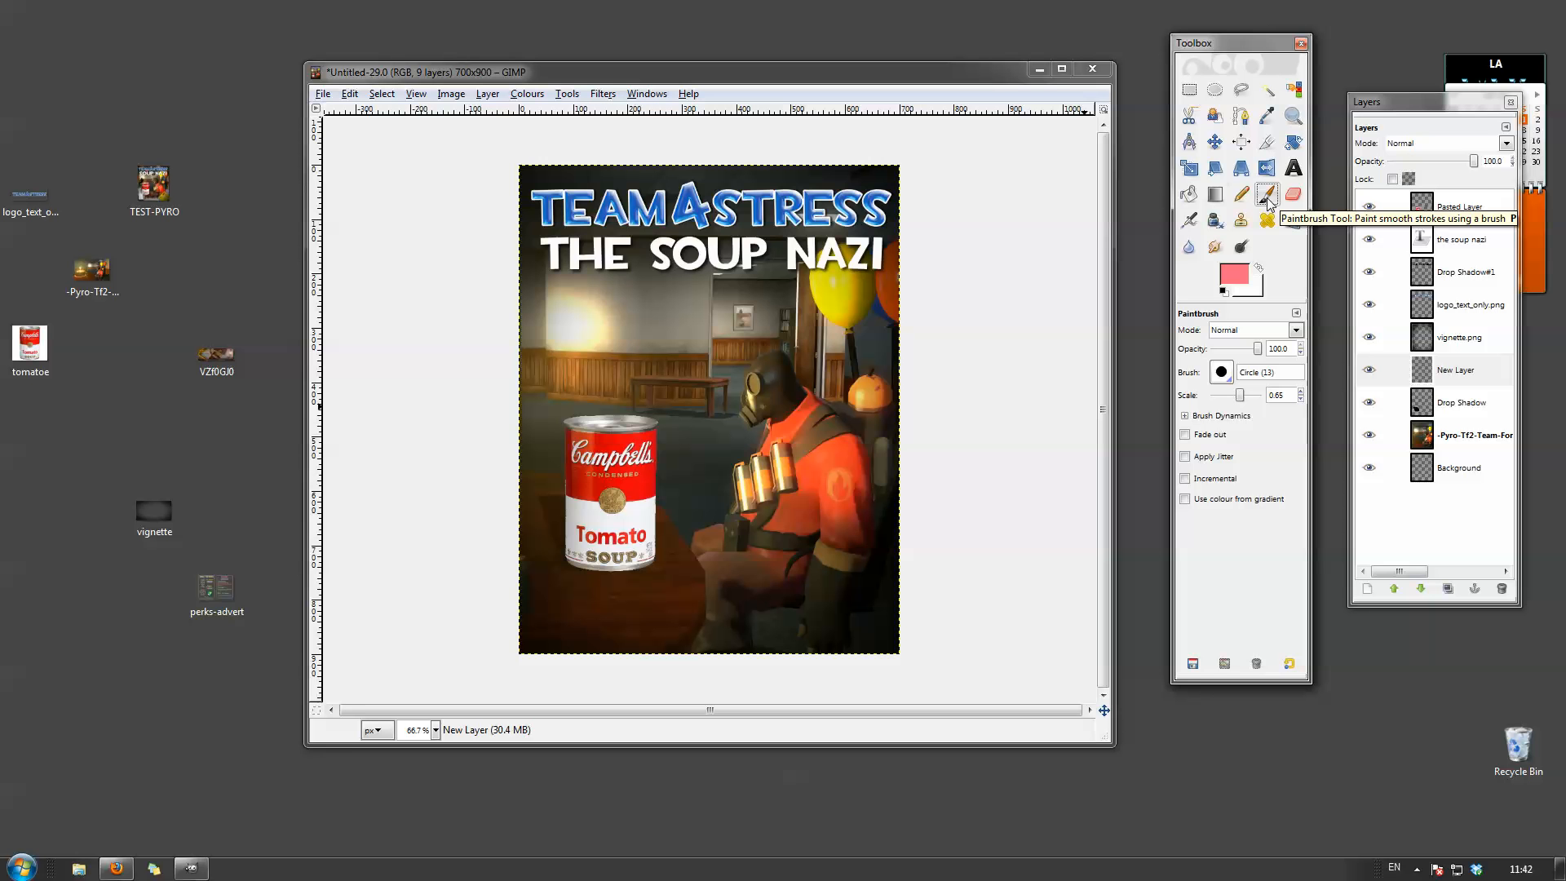
left_click(1221, 371)
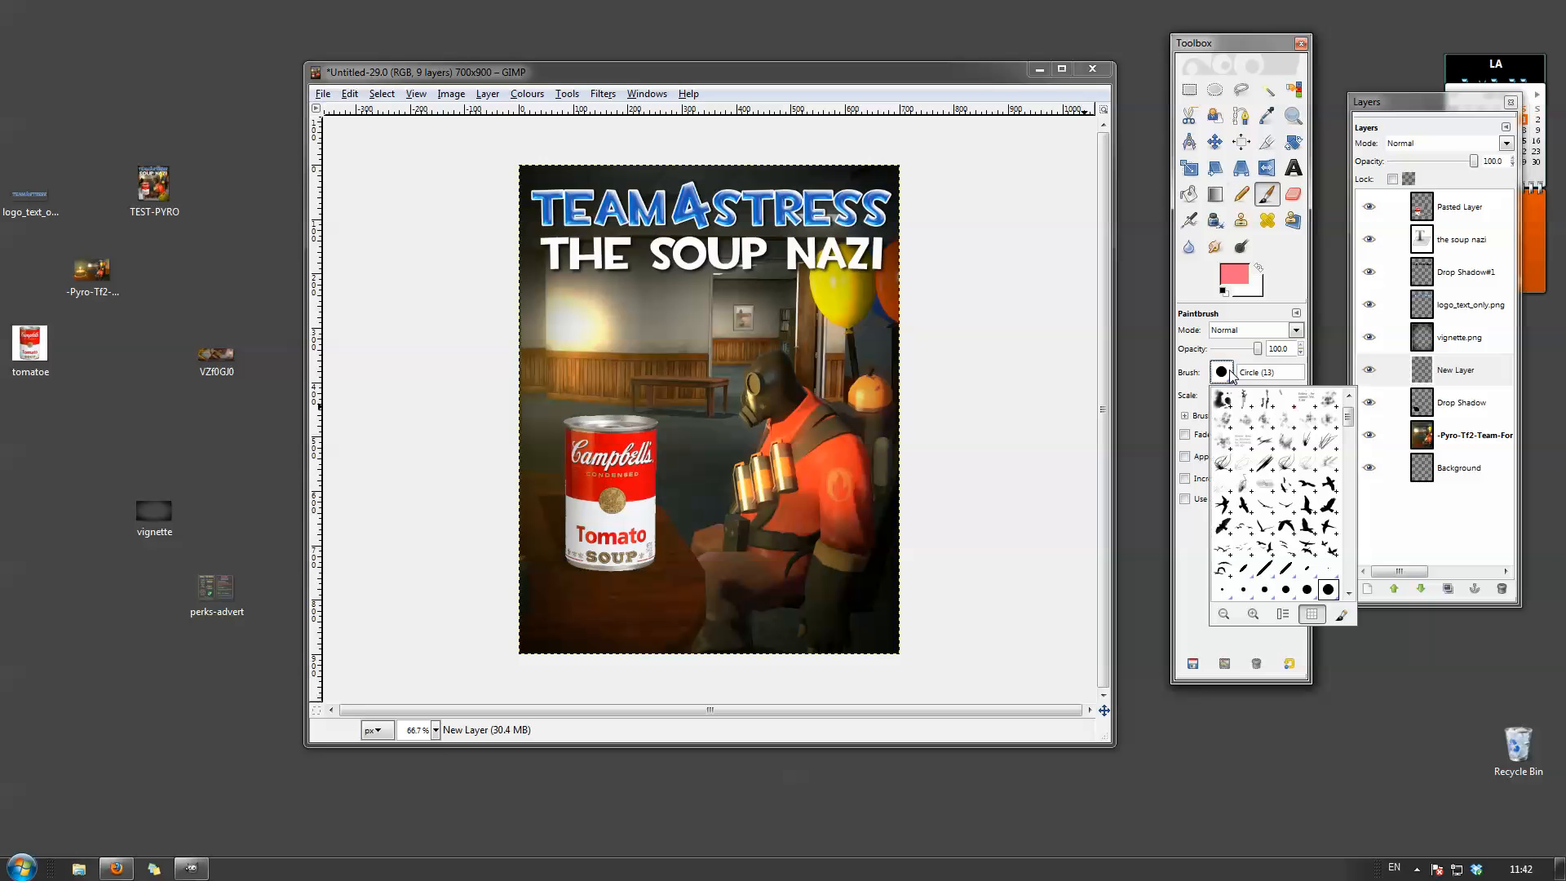
left_click(1327, 507)
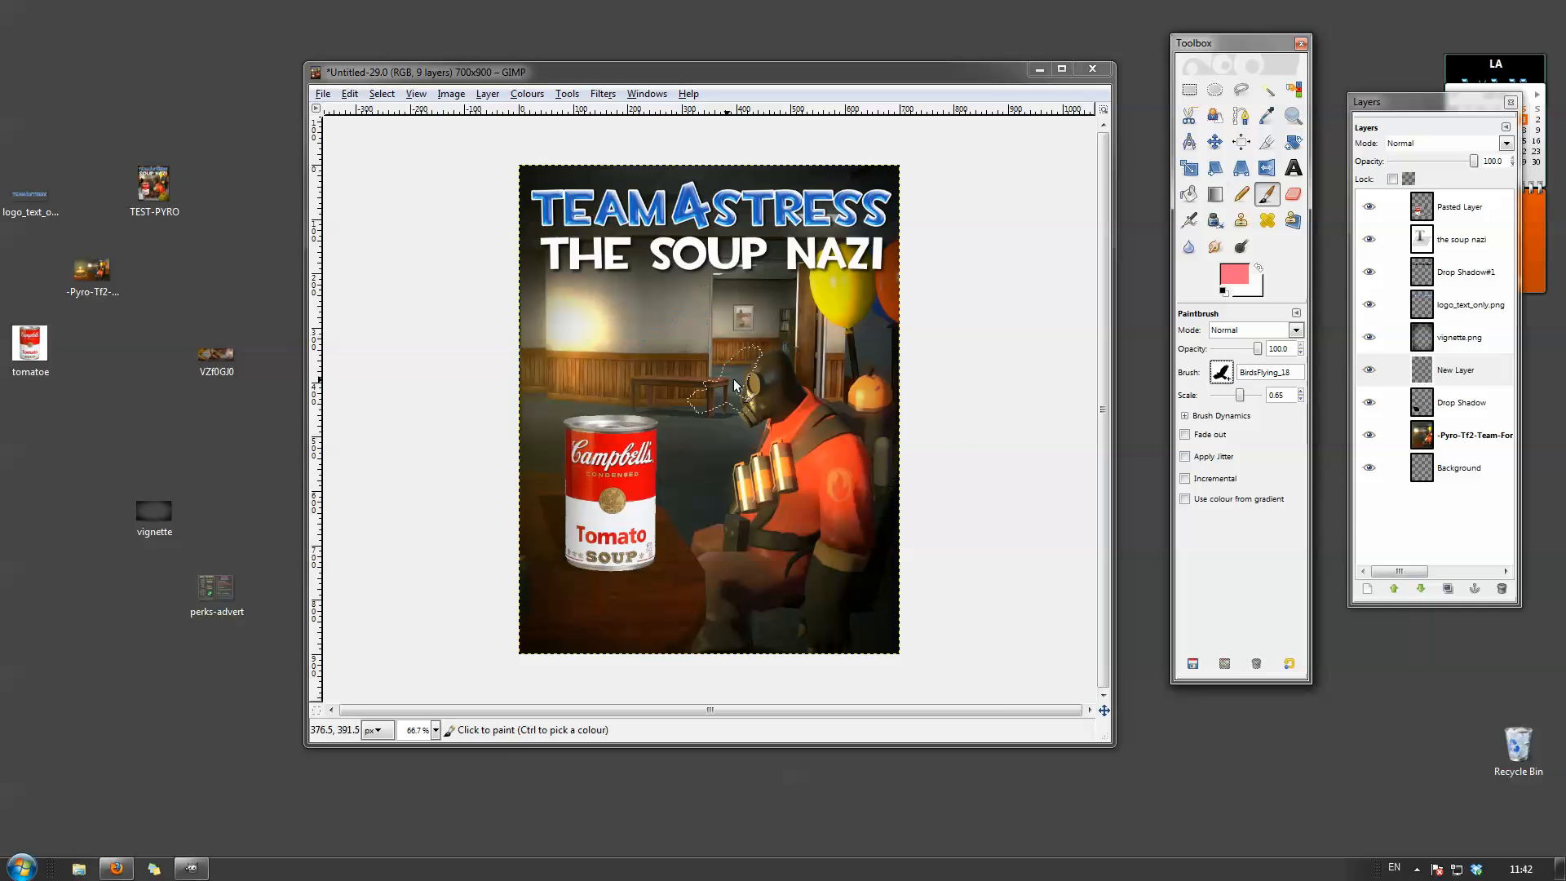
left_click(650, 314)
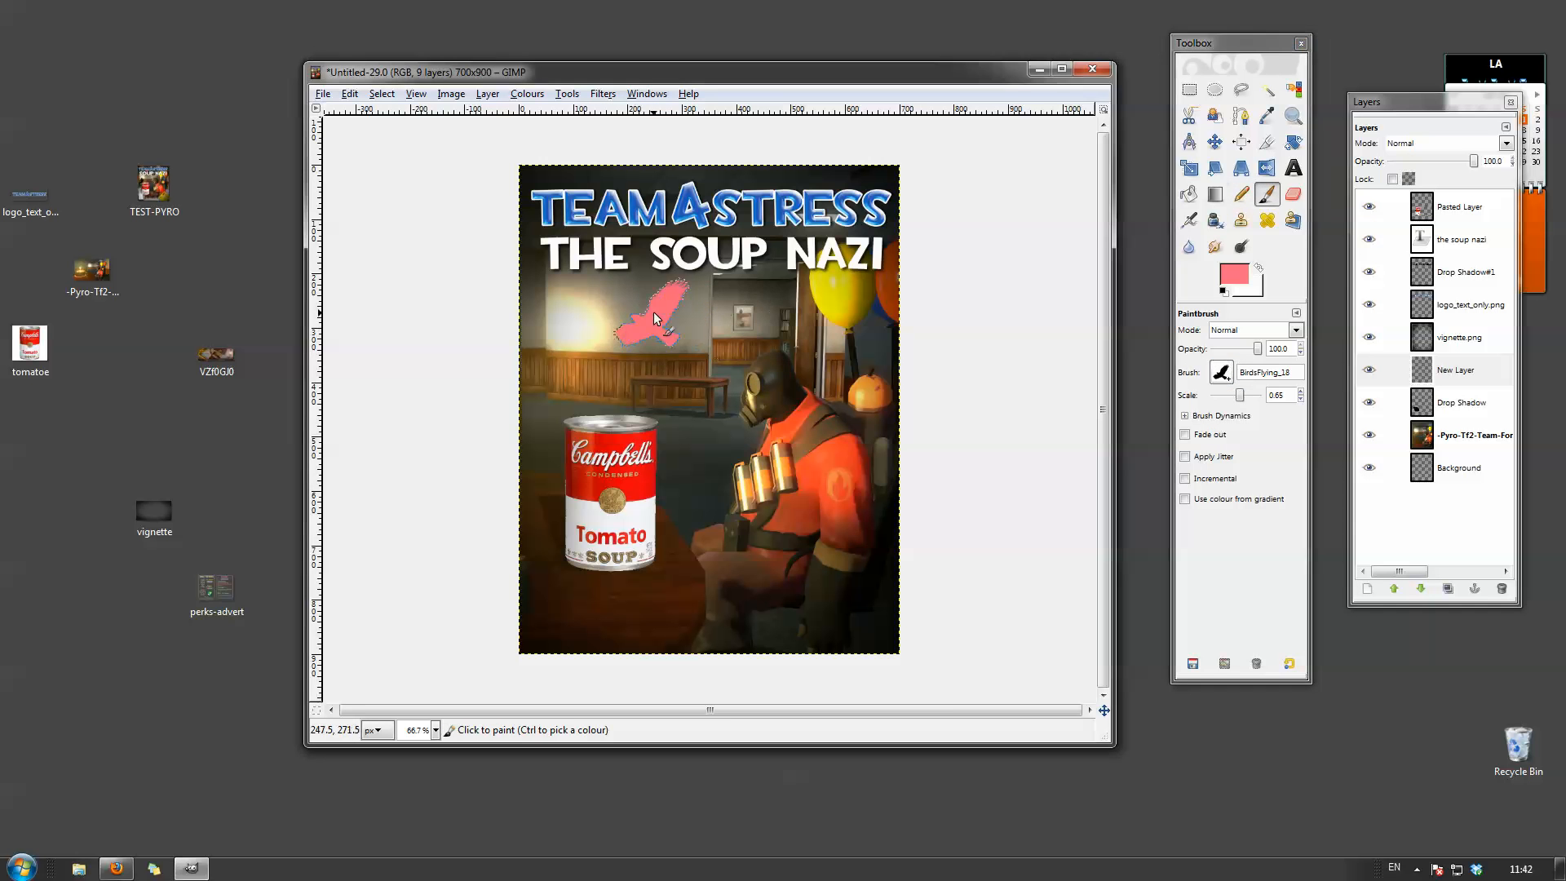
left_click(743, 312)
left_click(695, 410)
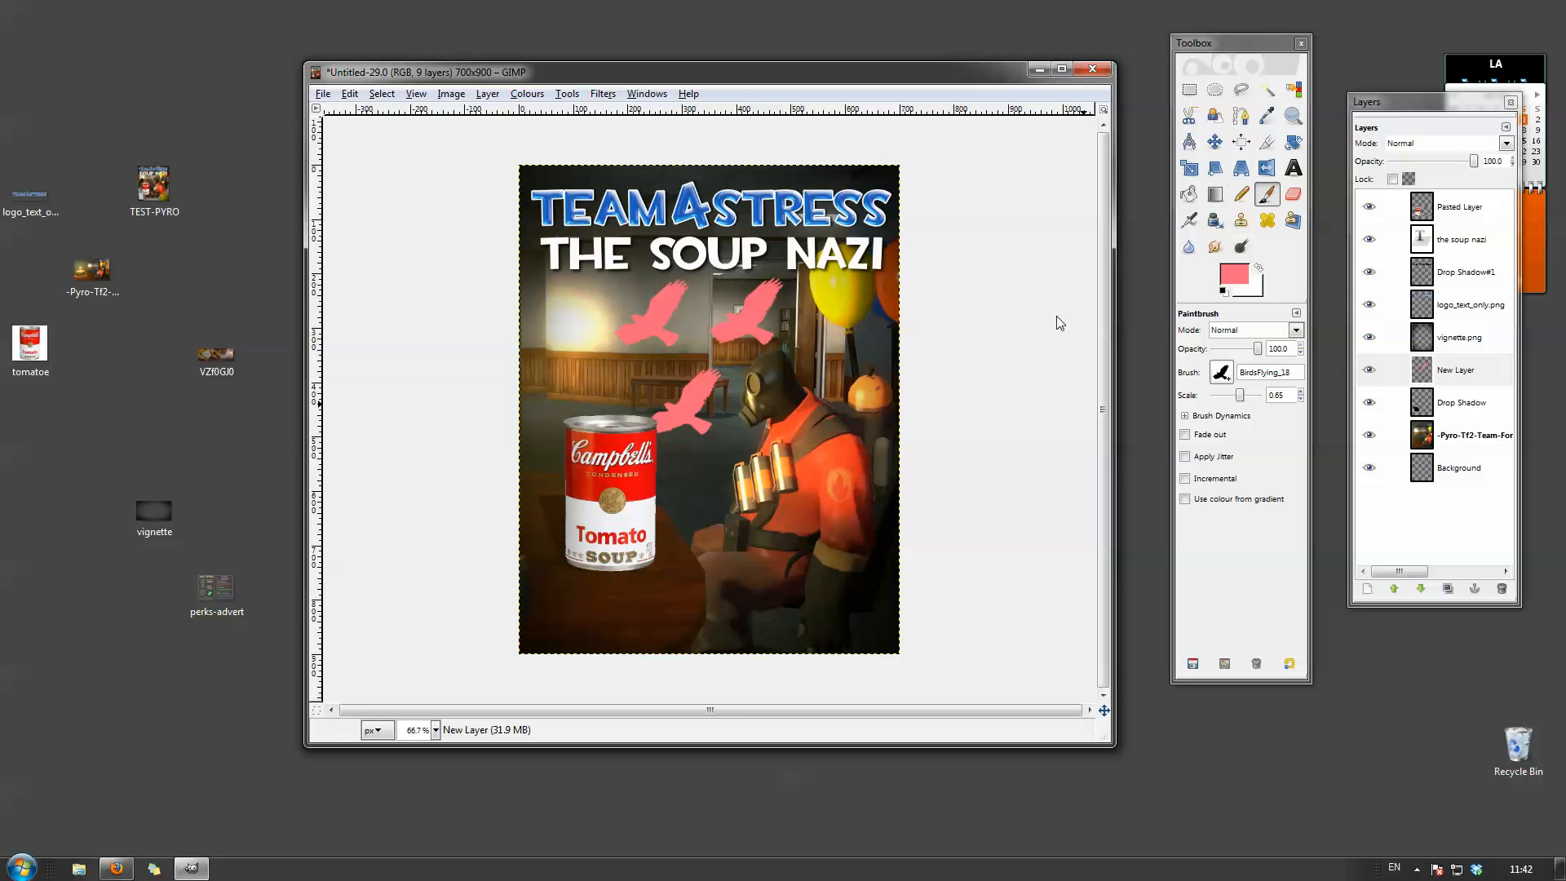
Fill the middle of the poster with overlapping pink bird-brush strokes on the new layer.
left_click(566, 351)
left_click(619, 381)
left_click(691, 467)
mouse_move(730, 441)
left_mouse_down()
mouse_move(854, 268)
mouse_move(852, 409)
mouse_move(717, 402)
mouse_move(597, 326)
mouse_move(724, 360)
mouse_move(740, 328)
mouse_move(657, 362)
left_mouse_up()
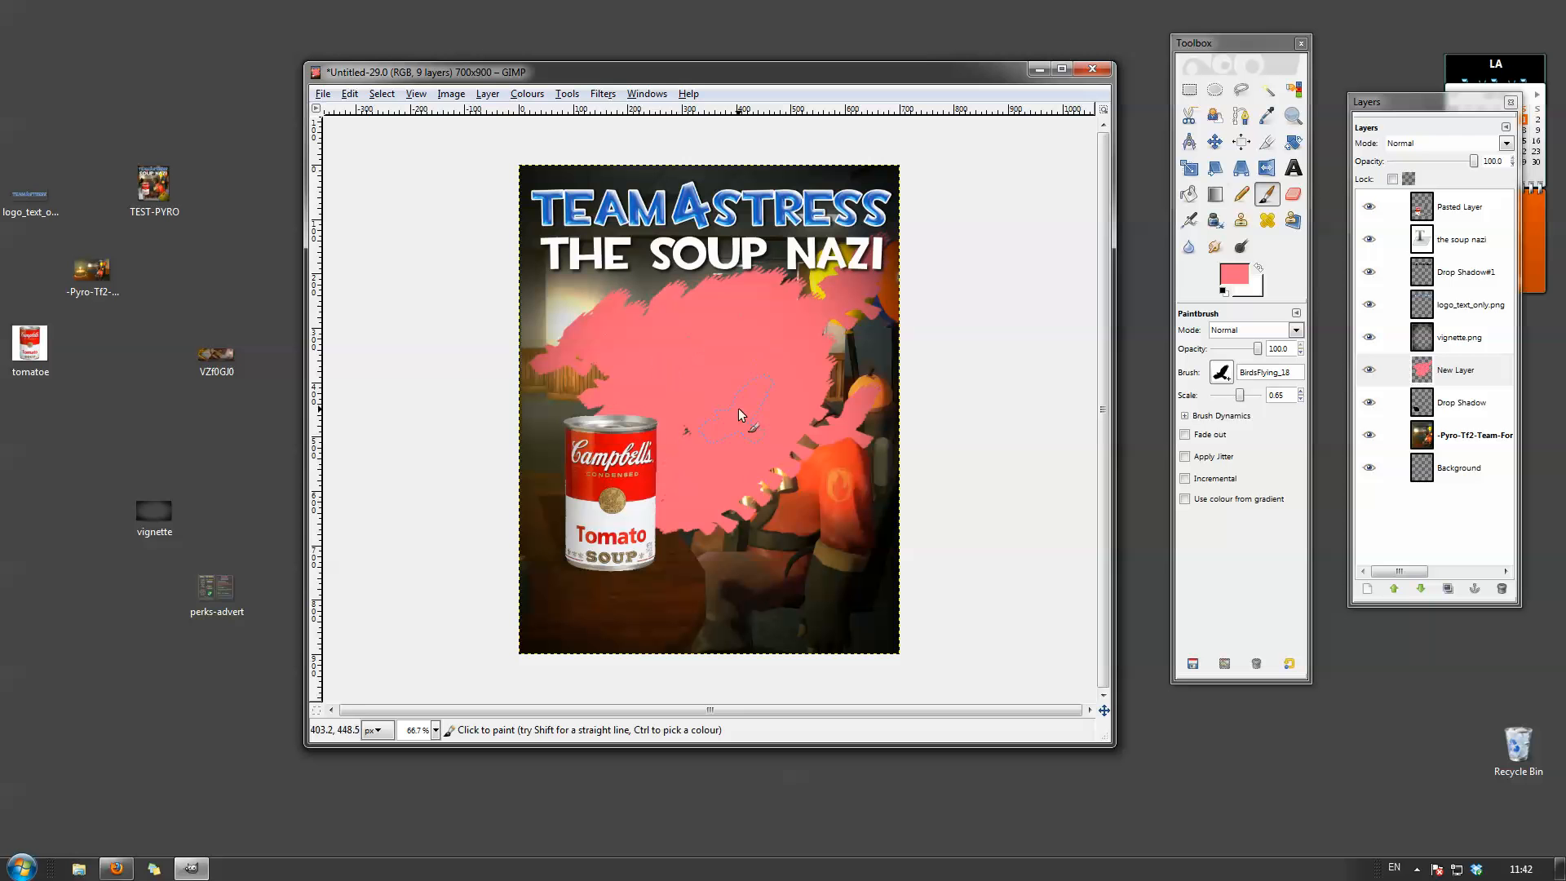
Undo all the pink bird strokes so the new layer is empty again.
key("ctrl+z")
key("ctrl+z")
key("ctrl+z")
key("ctrl+z")
key("ctrl+z")
key("ctrl+z")
key("ctrl+z")
key("ctrl+z")
key("ctrl+z")
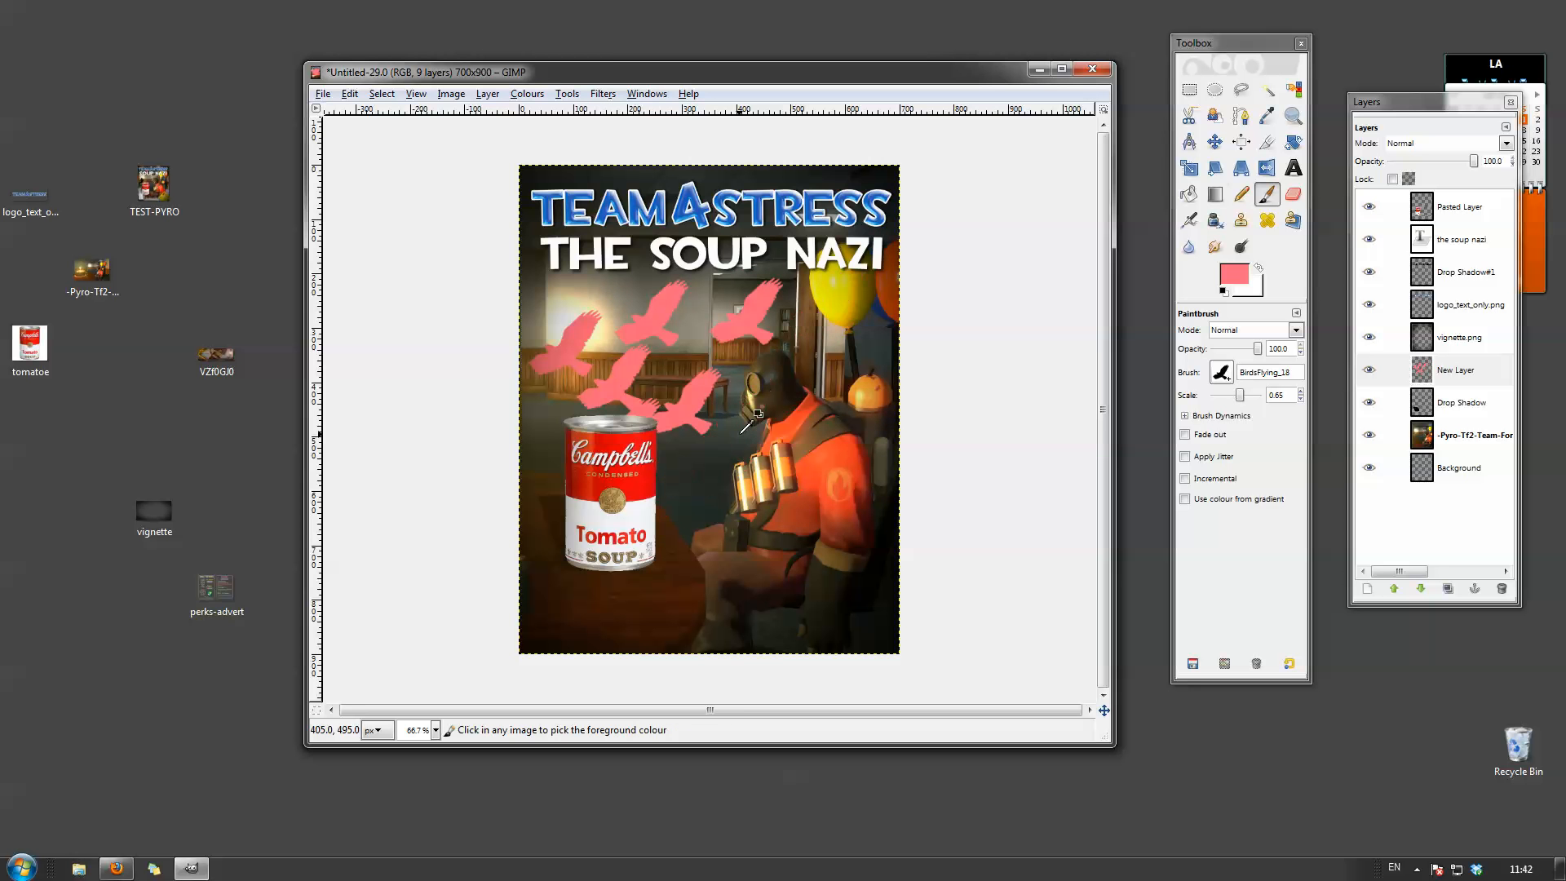
key("ctrl+z")
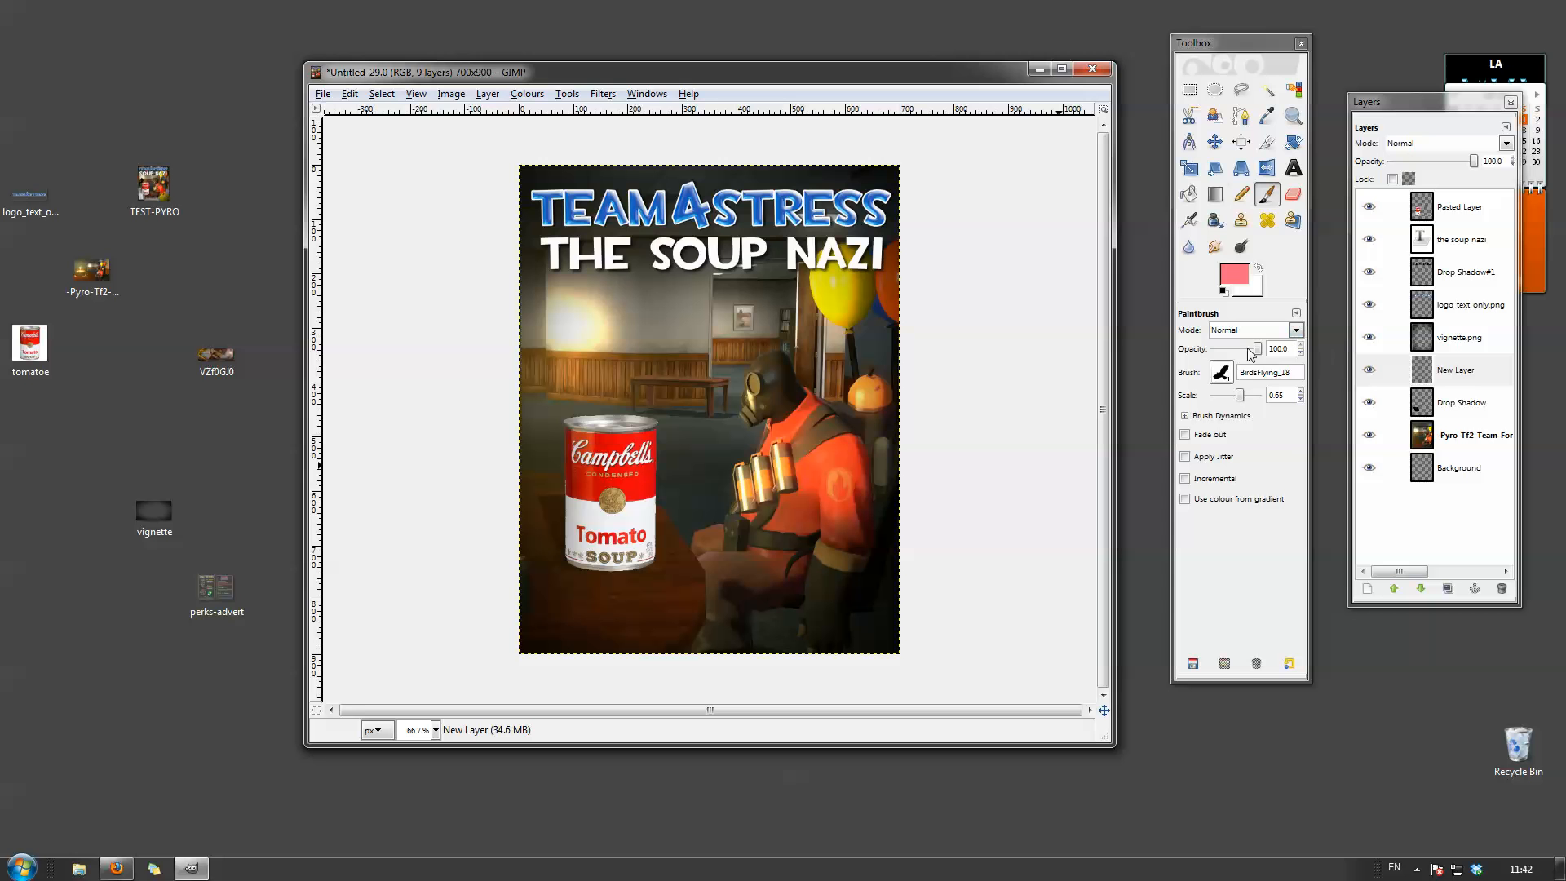
left_click(1222, 373)
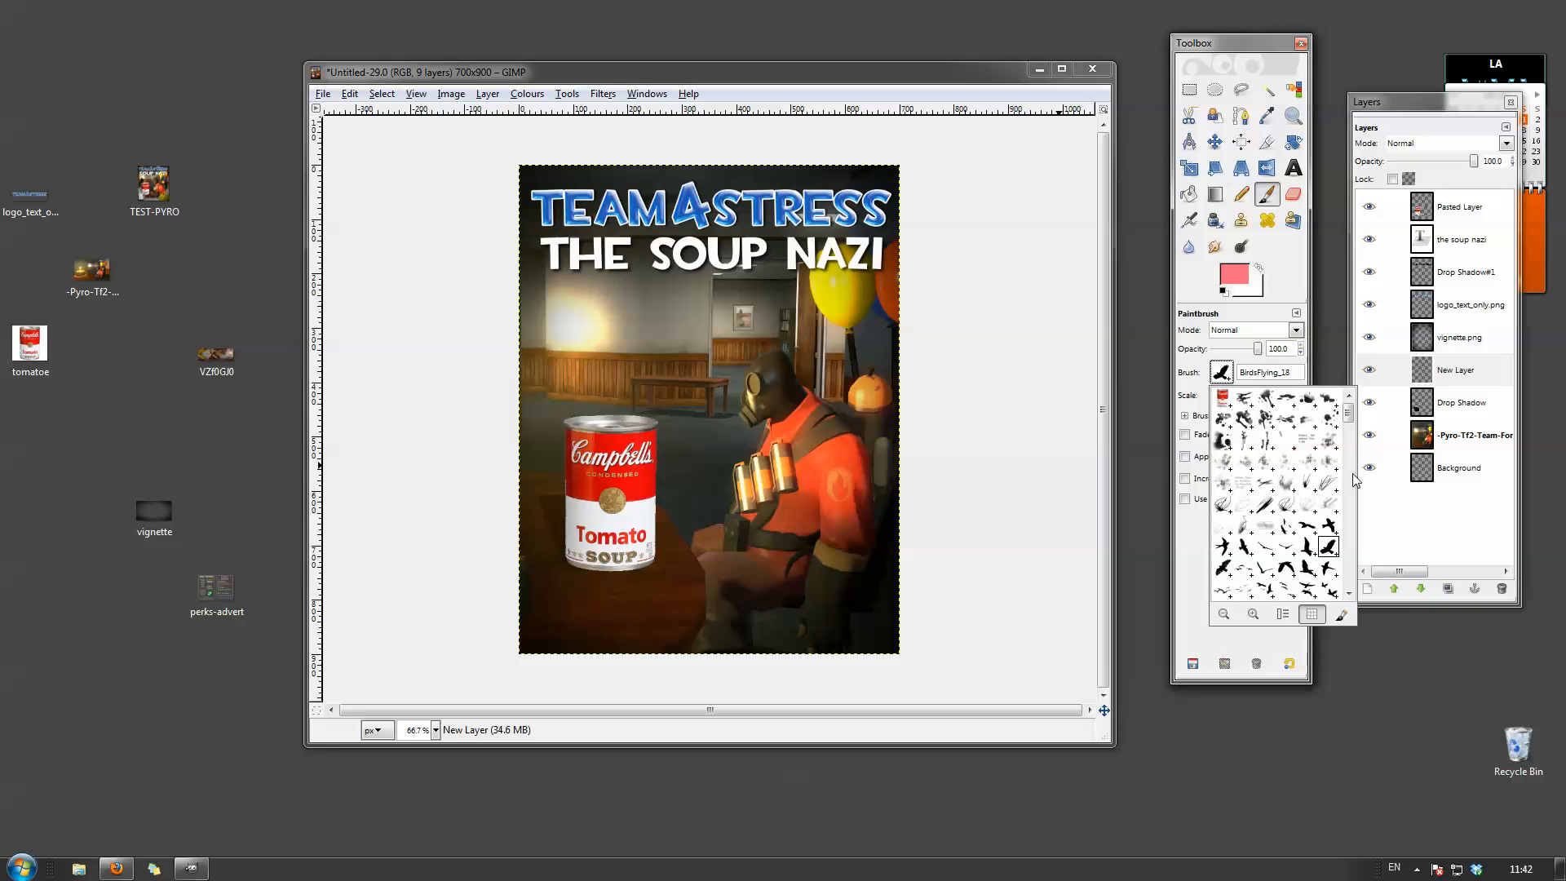
left_click_drag(1349, 412, 1354, 534)
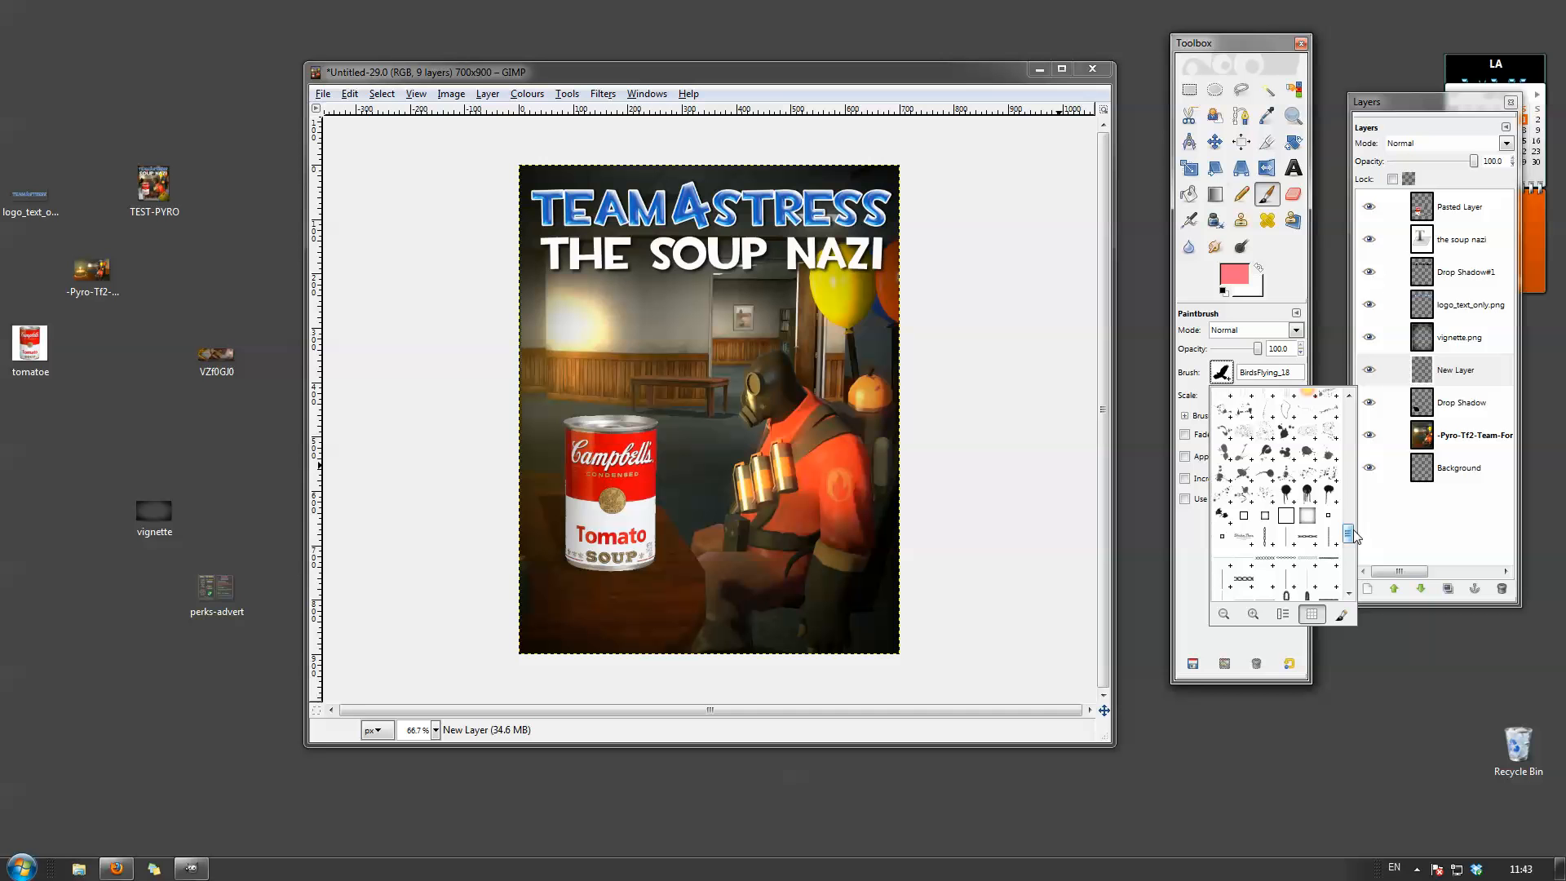
left_click(1287, 425)
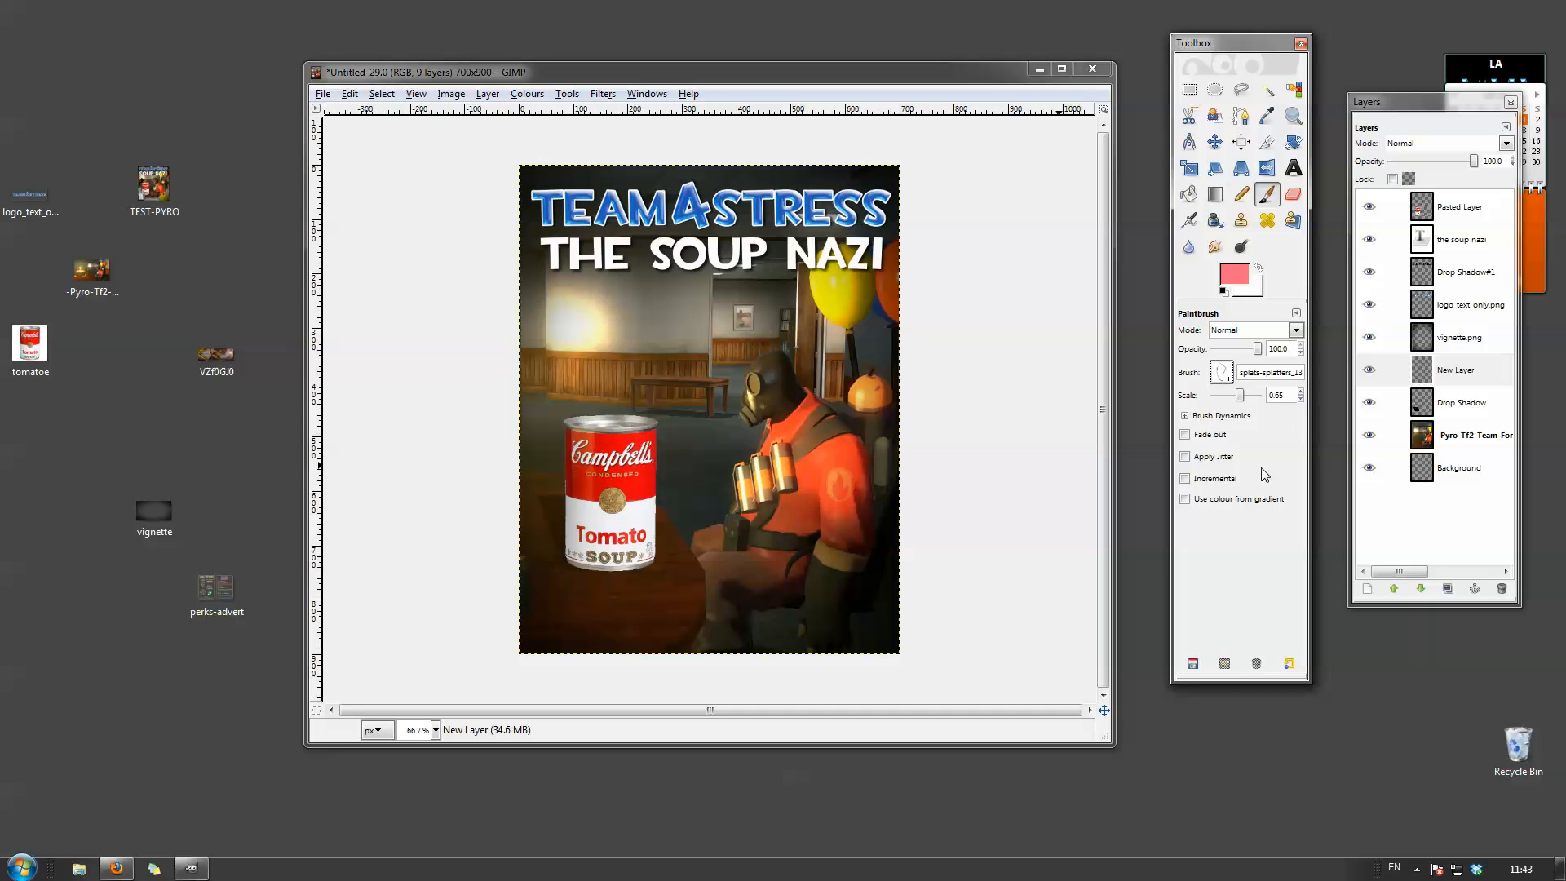
Find the Lightning_2 brush in the brush collection and select it for the Paintbrush.
left_click(1221, 373)
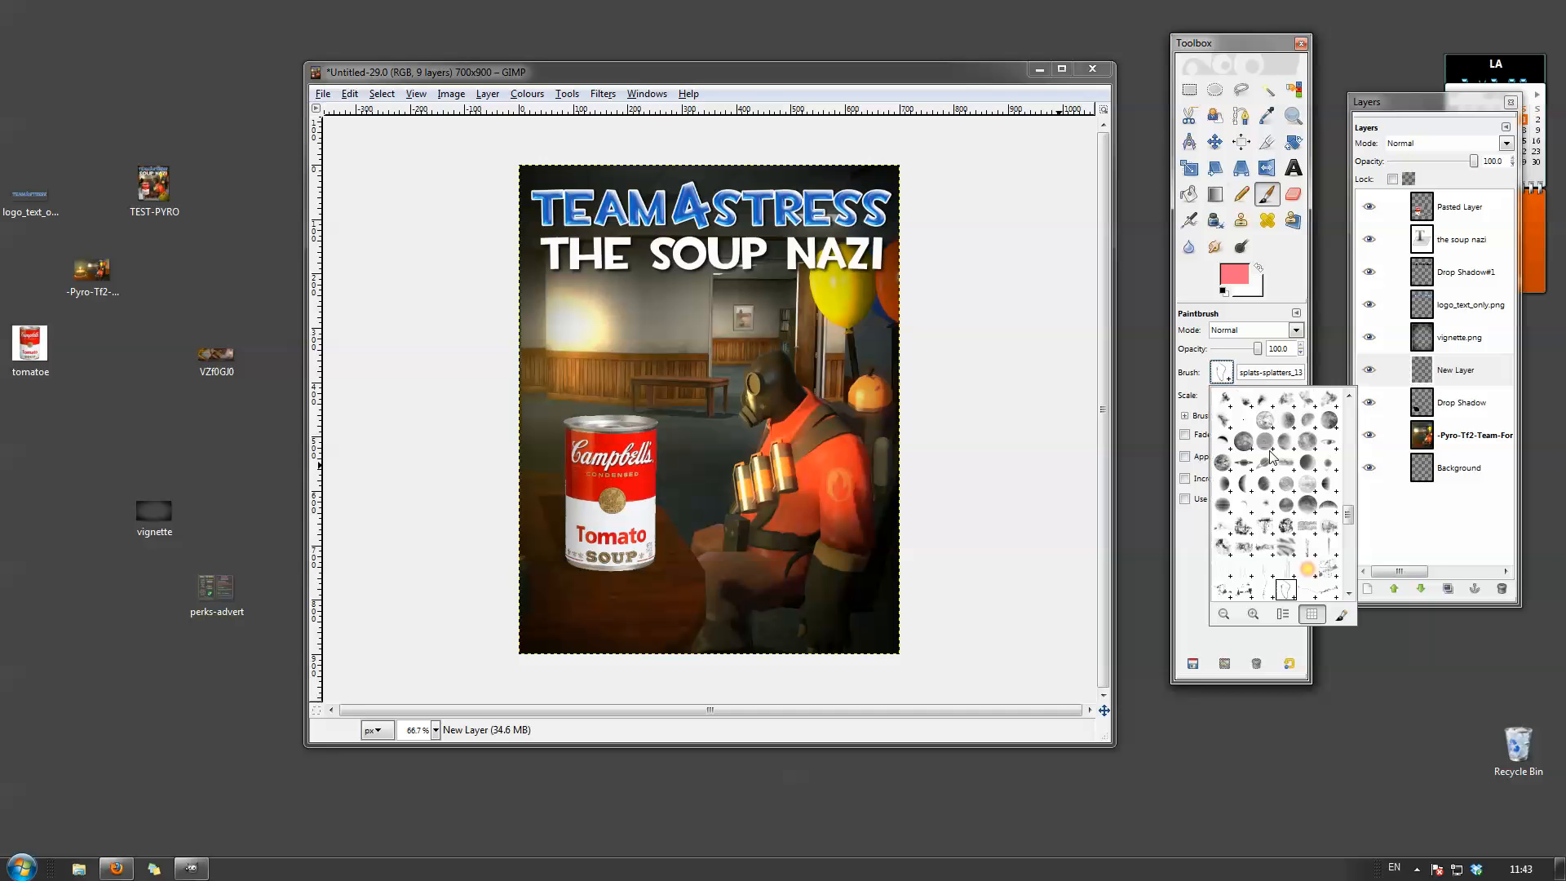
scroll(1354, 529, "down", 3)
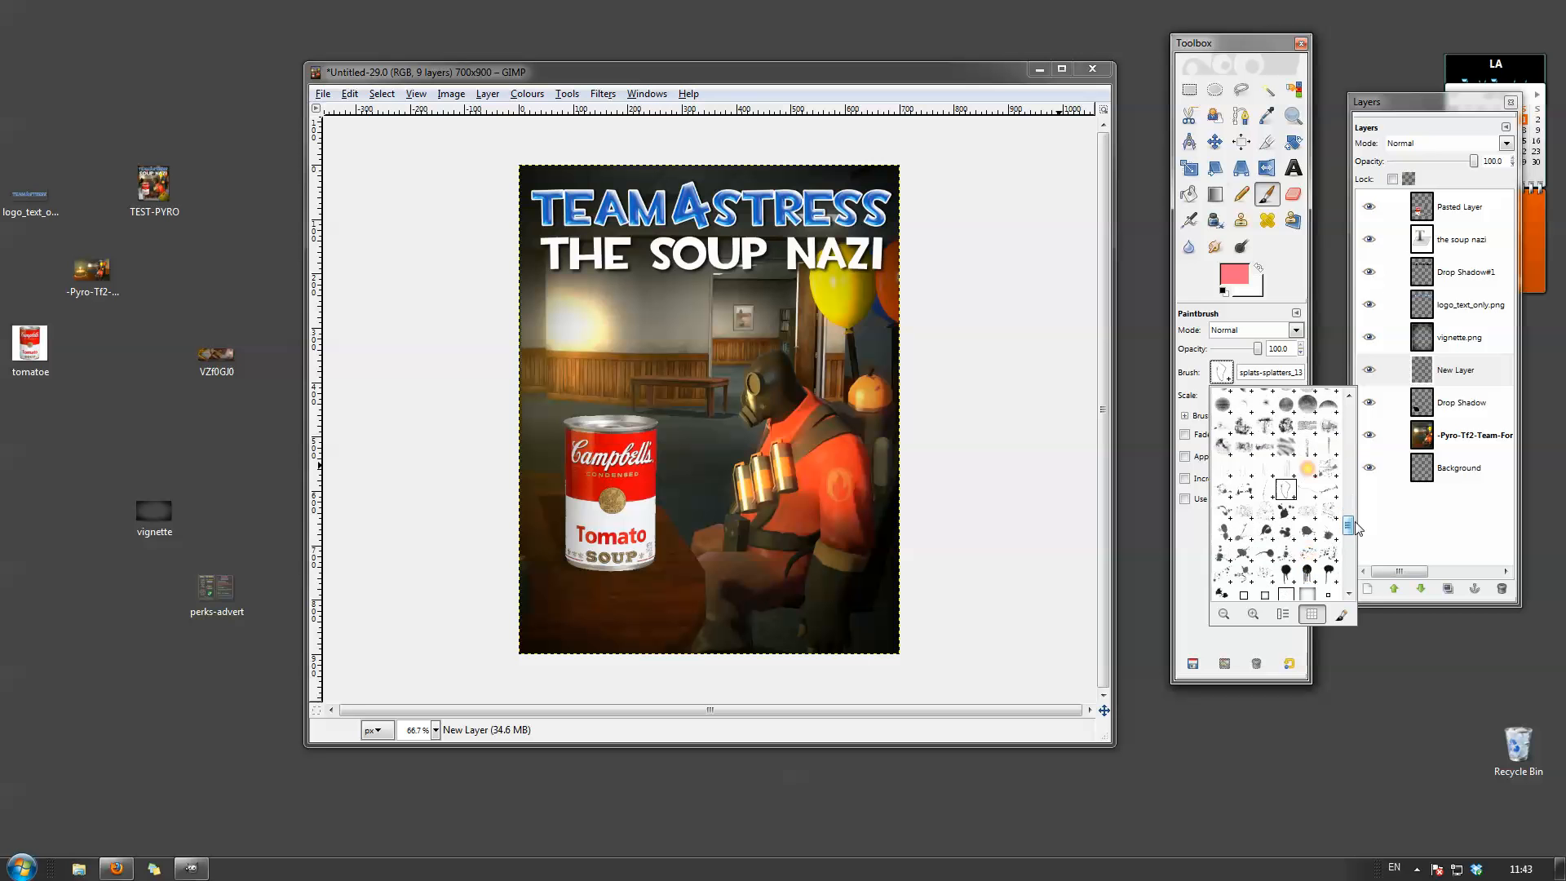
mouse_move(1357, 532)
left_mouse_down()
mouse_move(1356, 581)
mouse_move(1355, 473)
left_mouse_up()
left_click_drag(1351, 473, 1340, 406)
scroll(1332, 506, "down", 10)
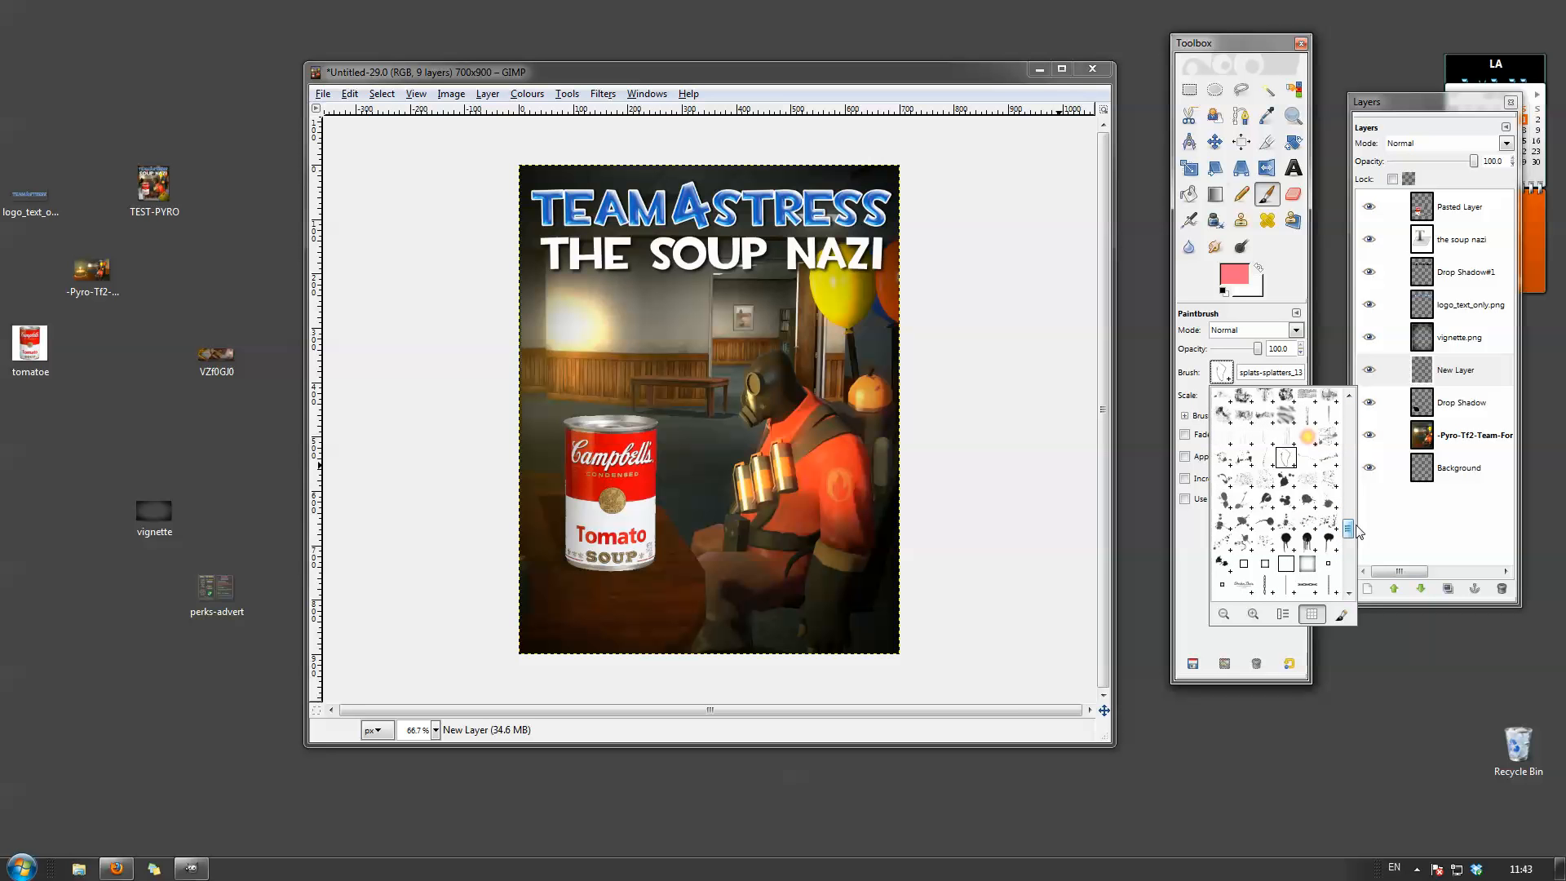
scroll(1284, 481, "up", 1)
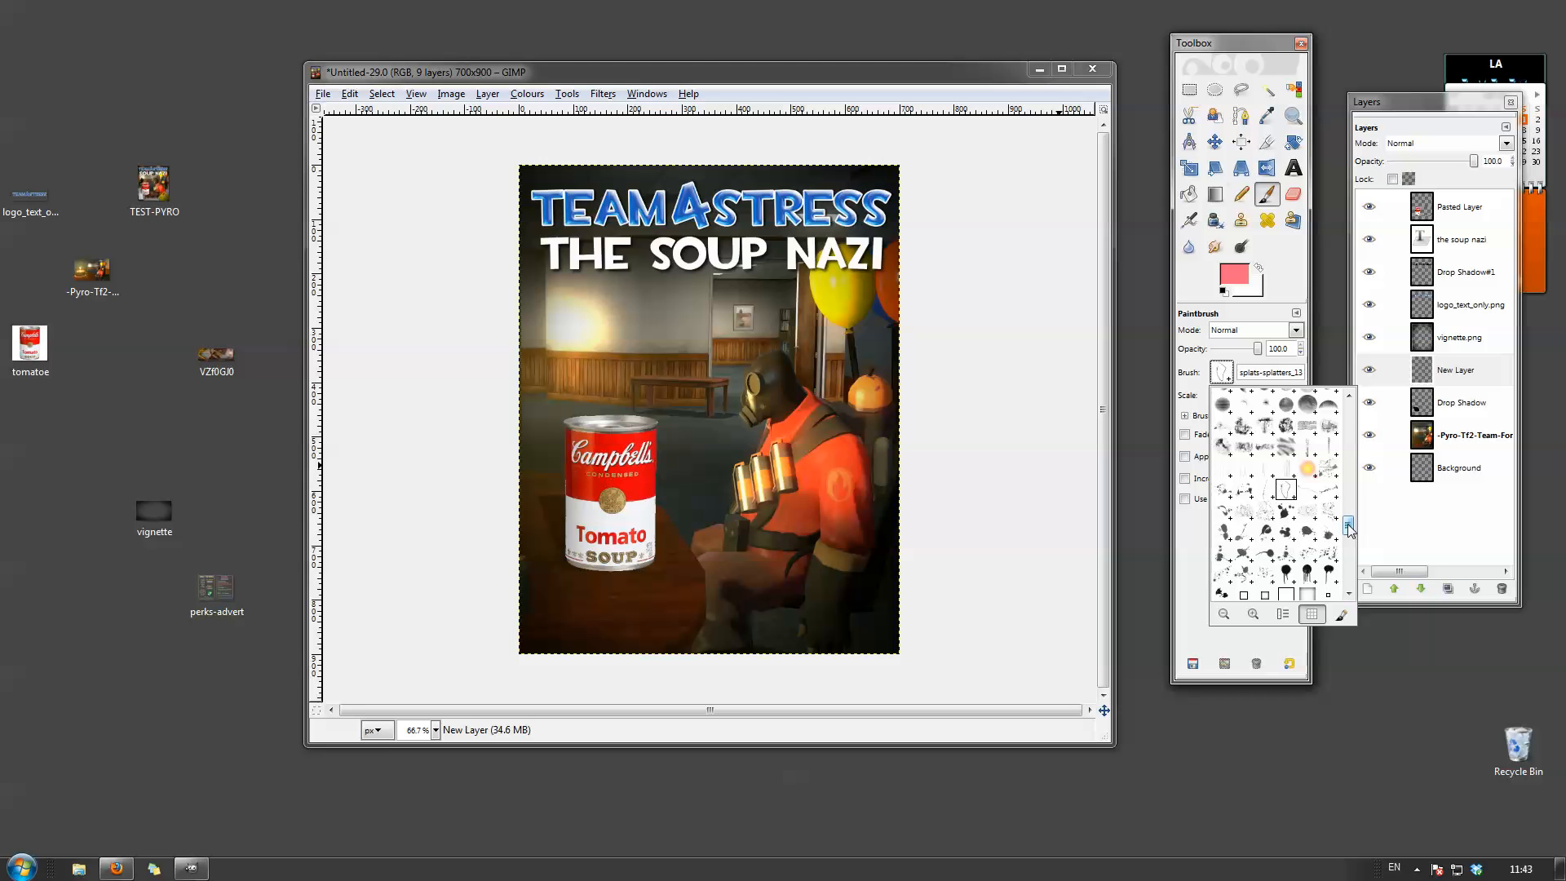
left_click_drag(1350, 528, 1352, 506)
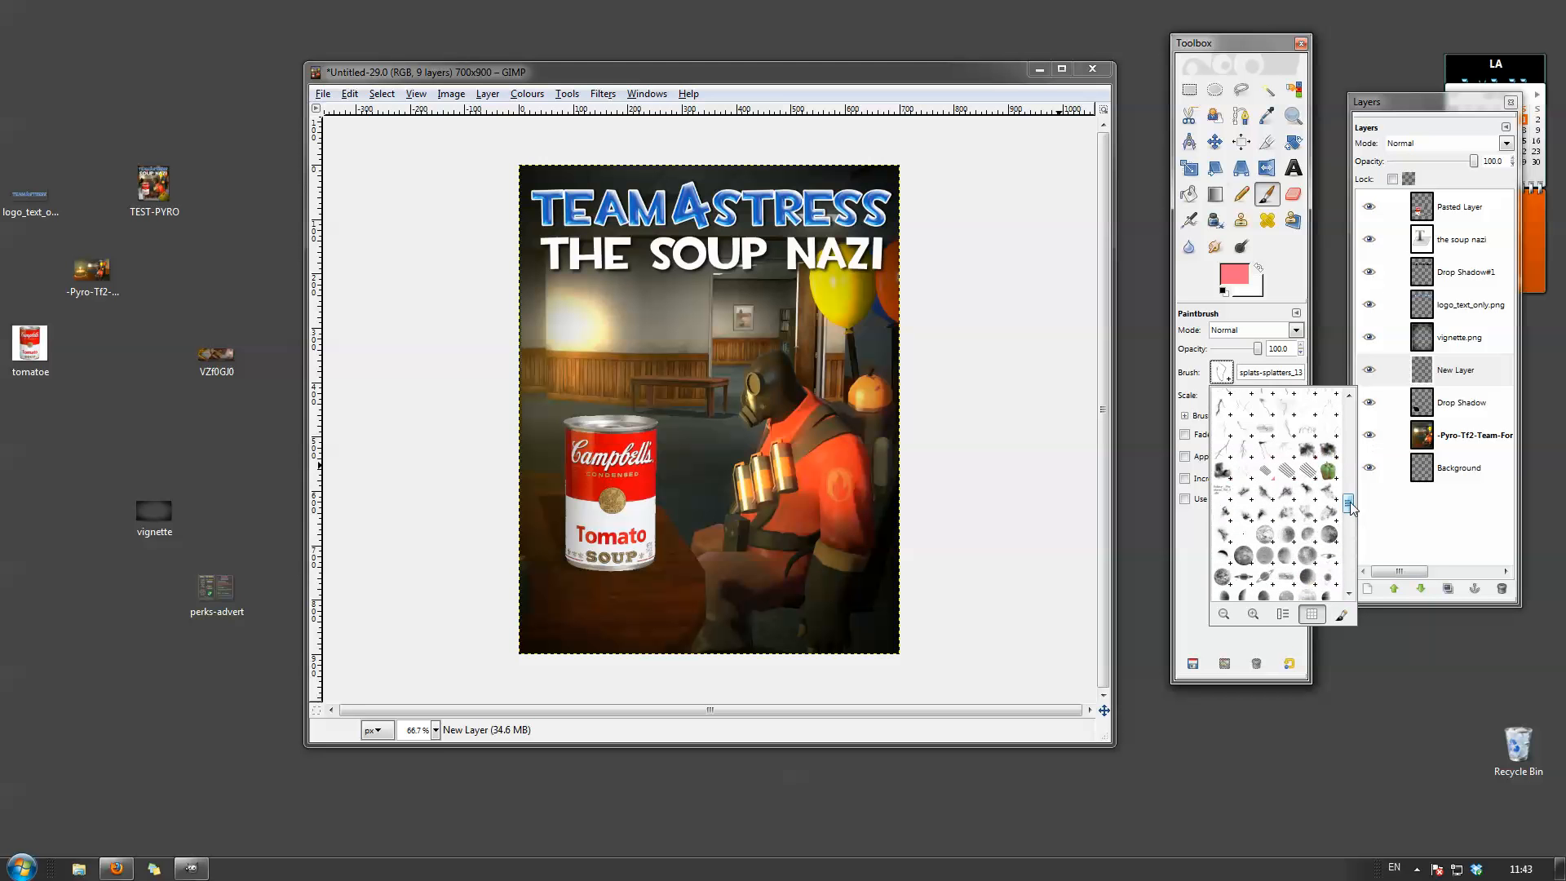
double_click(1268, 410)
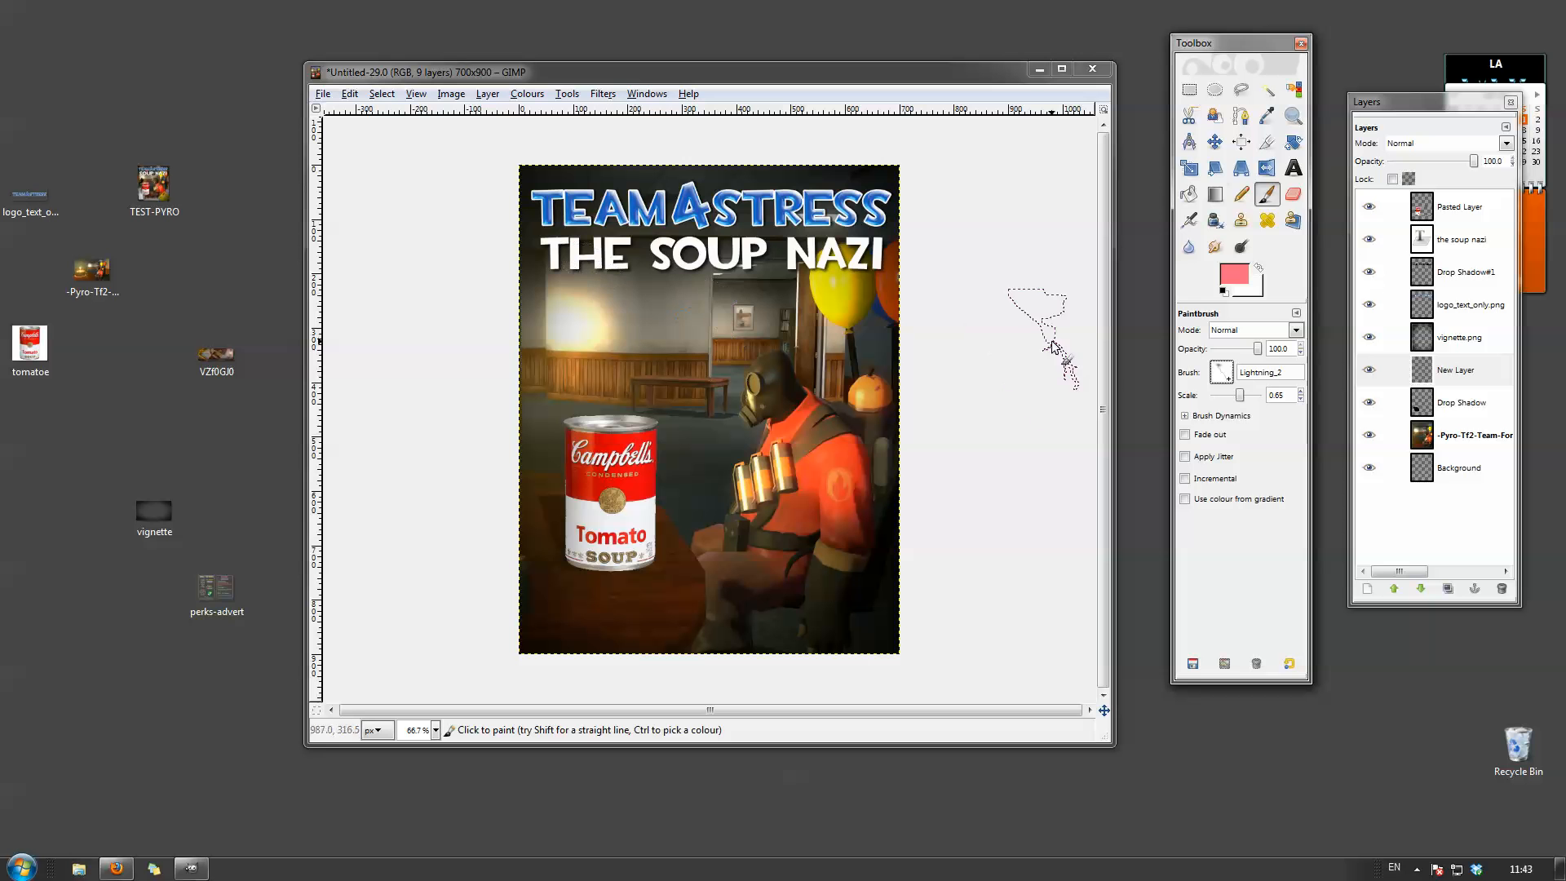
Set the brush scale to 3.09 and try a pink lightning bolt across the middle of the poster, undoing the stroke.
left_click_drag(1241, 396, 1251, 397)
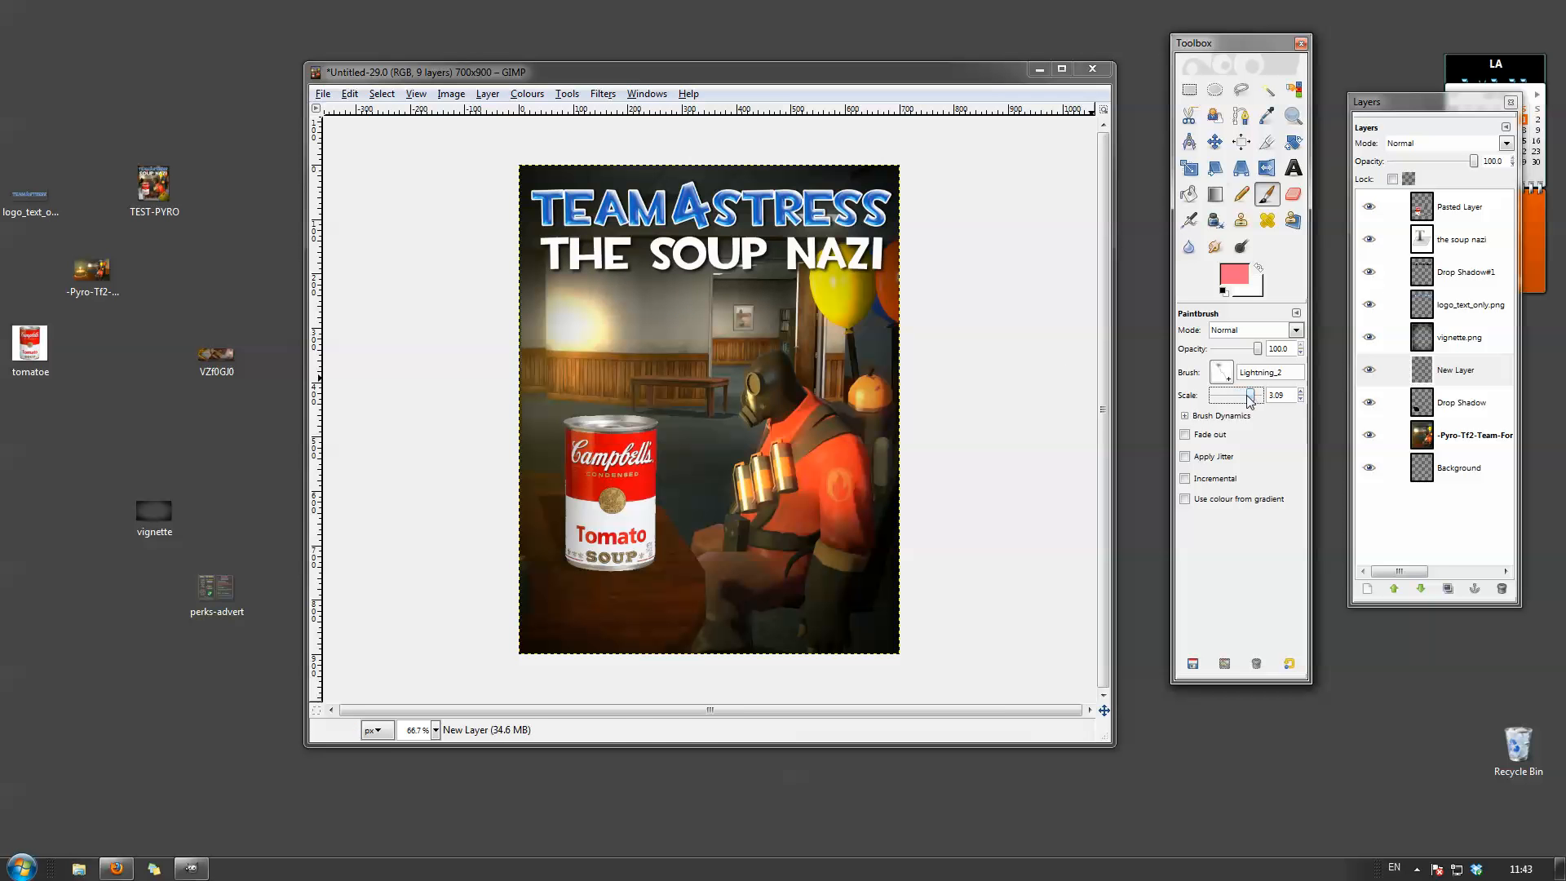
left_click(707, 395)
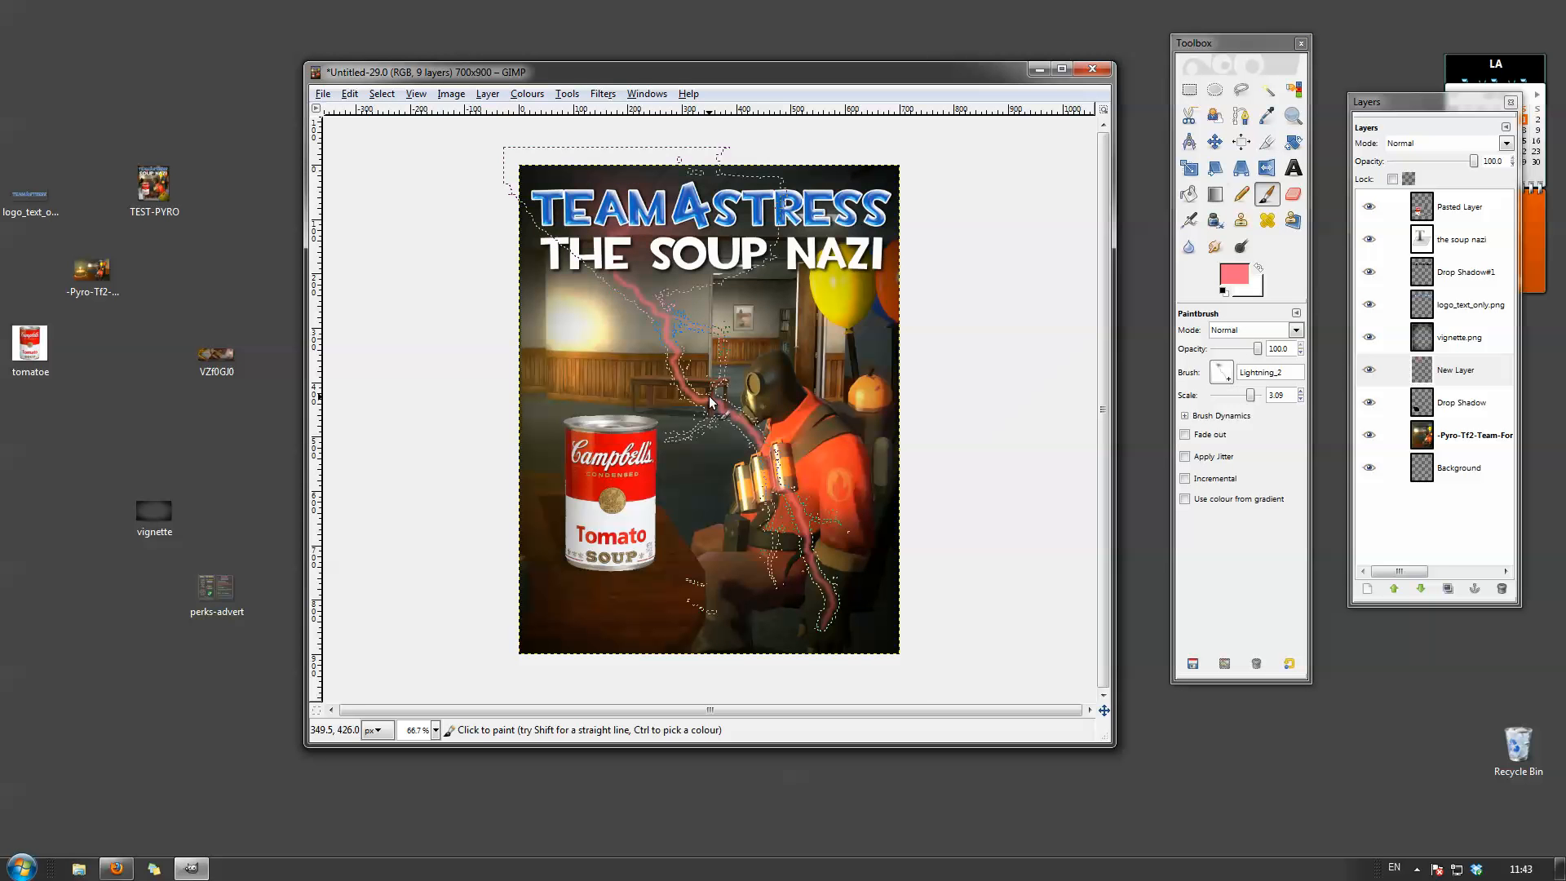
key("ctrl+z")
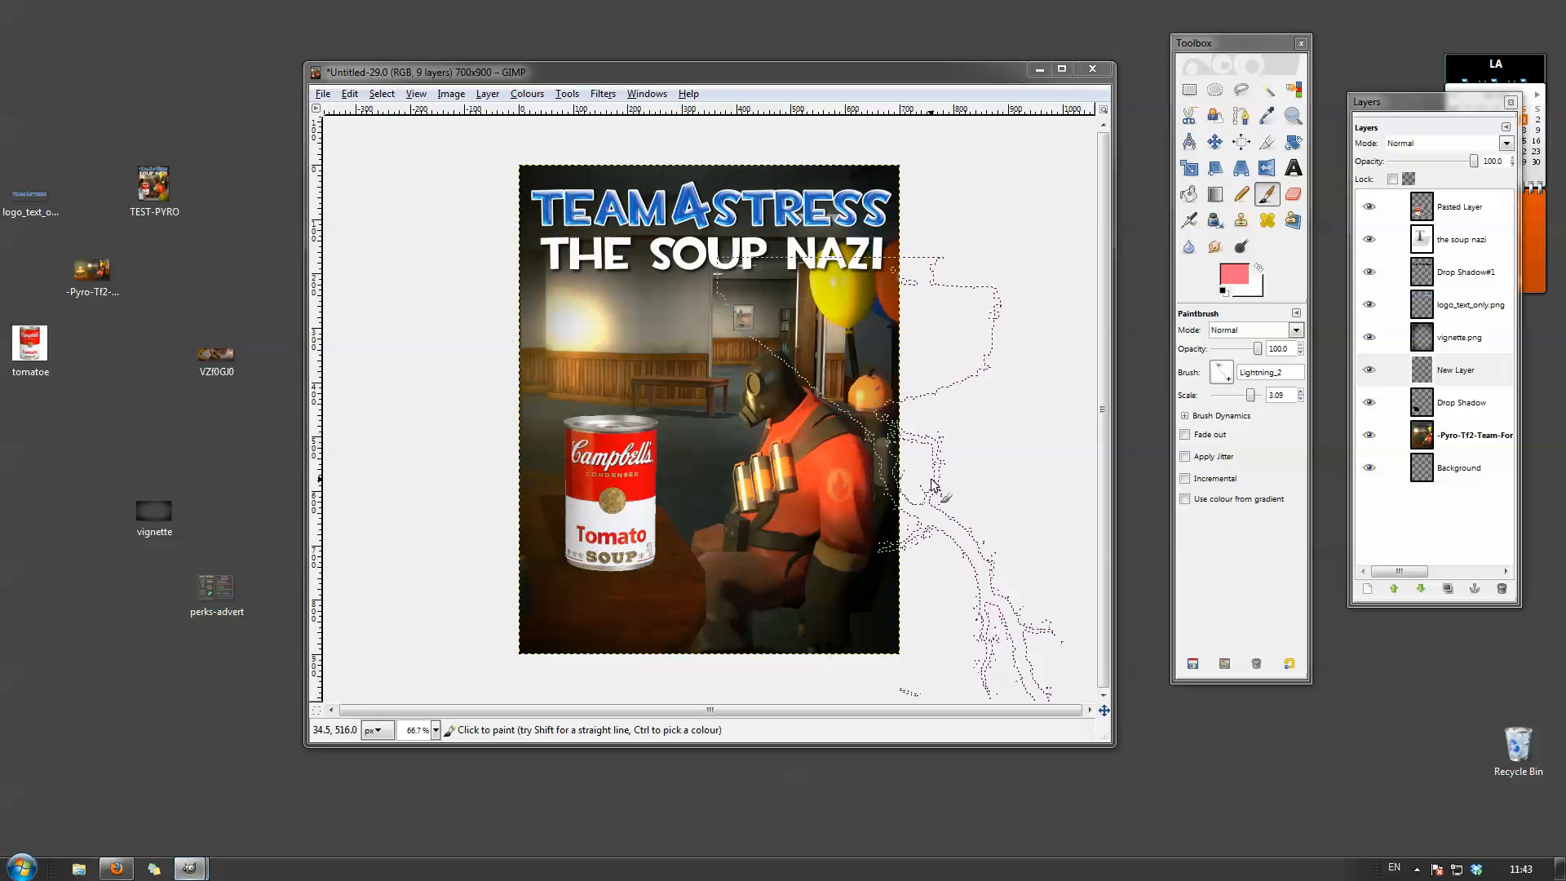
Set the foreground colour to white (ffffff) and paint one large lightning bolt running from the title down towards the Pyro's chest.
left_click(1240, 275)
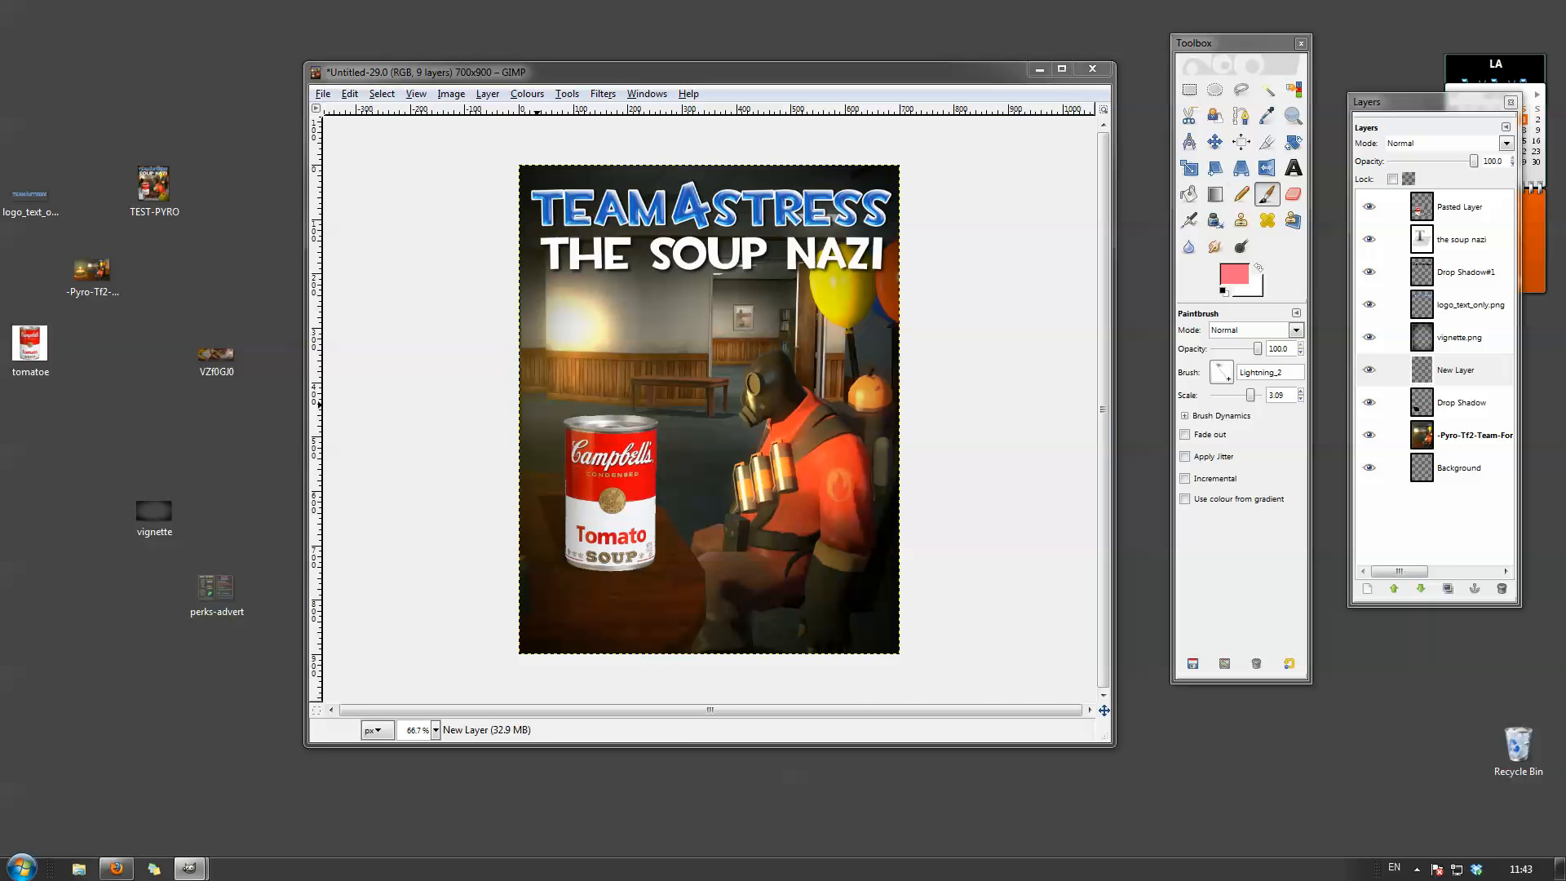
left_click(271, 517)
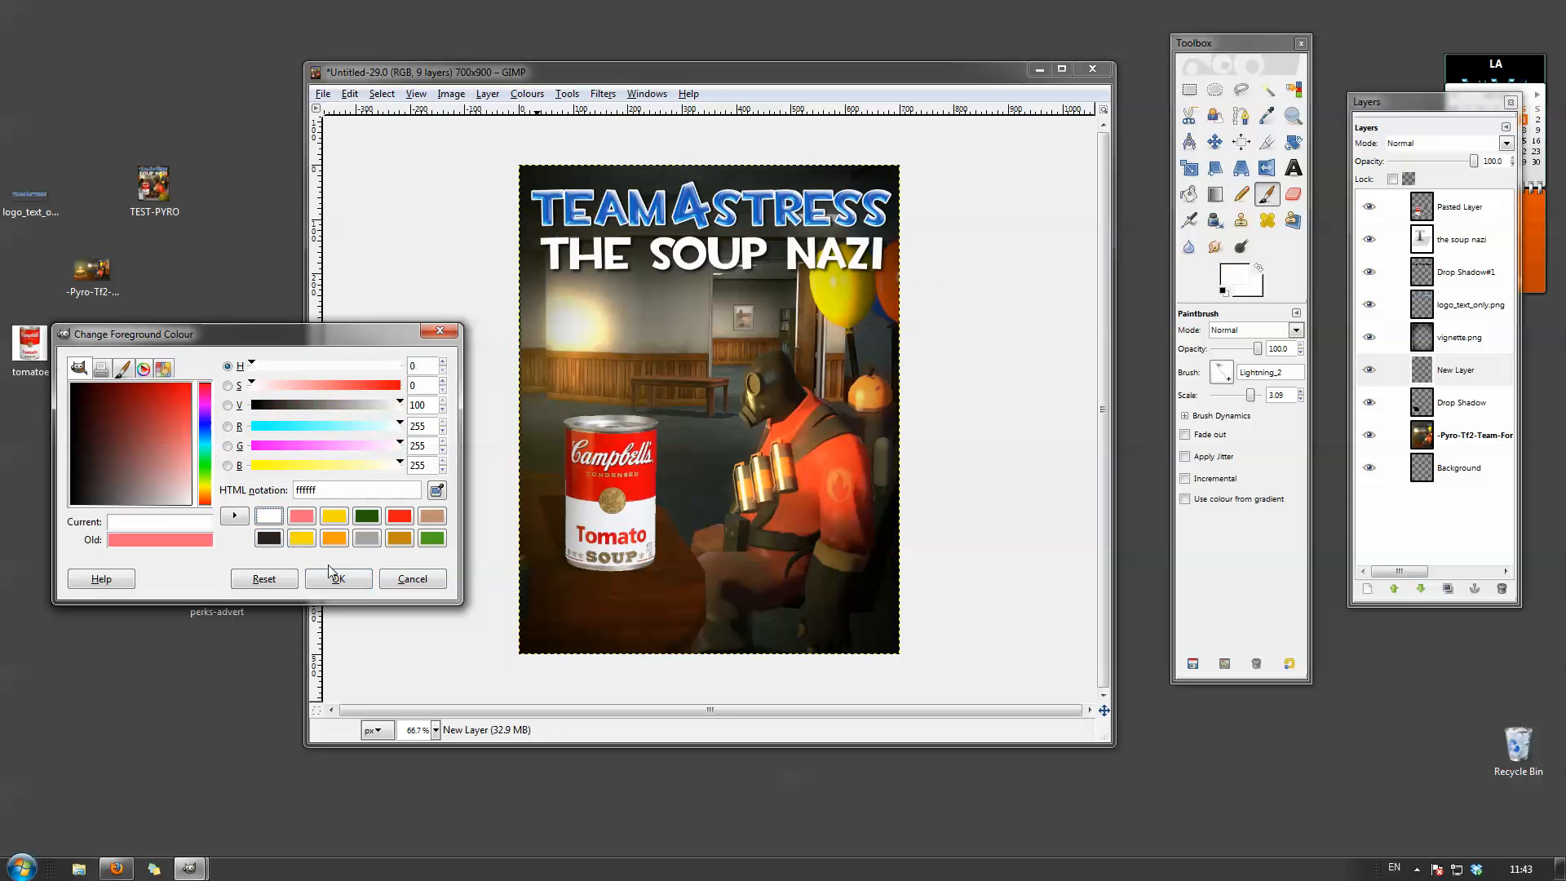
left_click(337, 578)
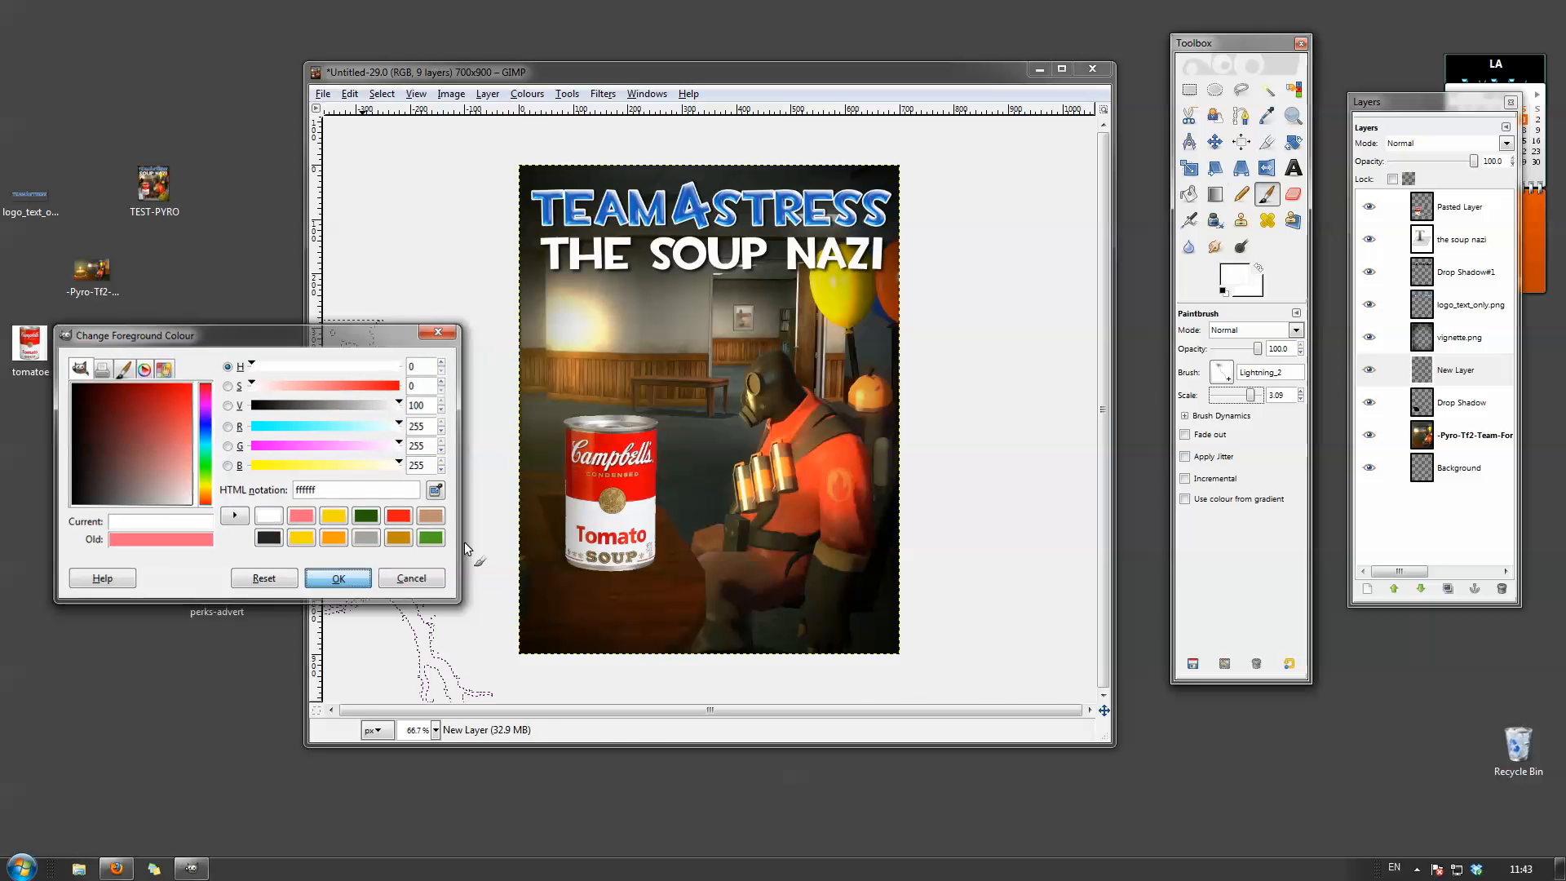
left_click(618, 255)
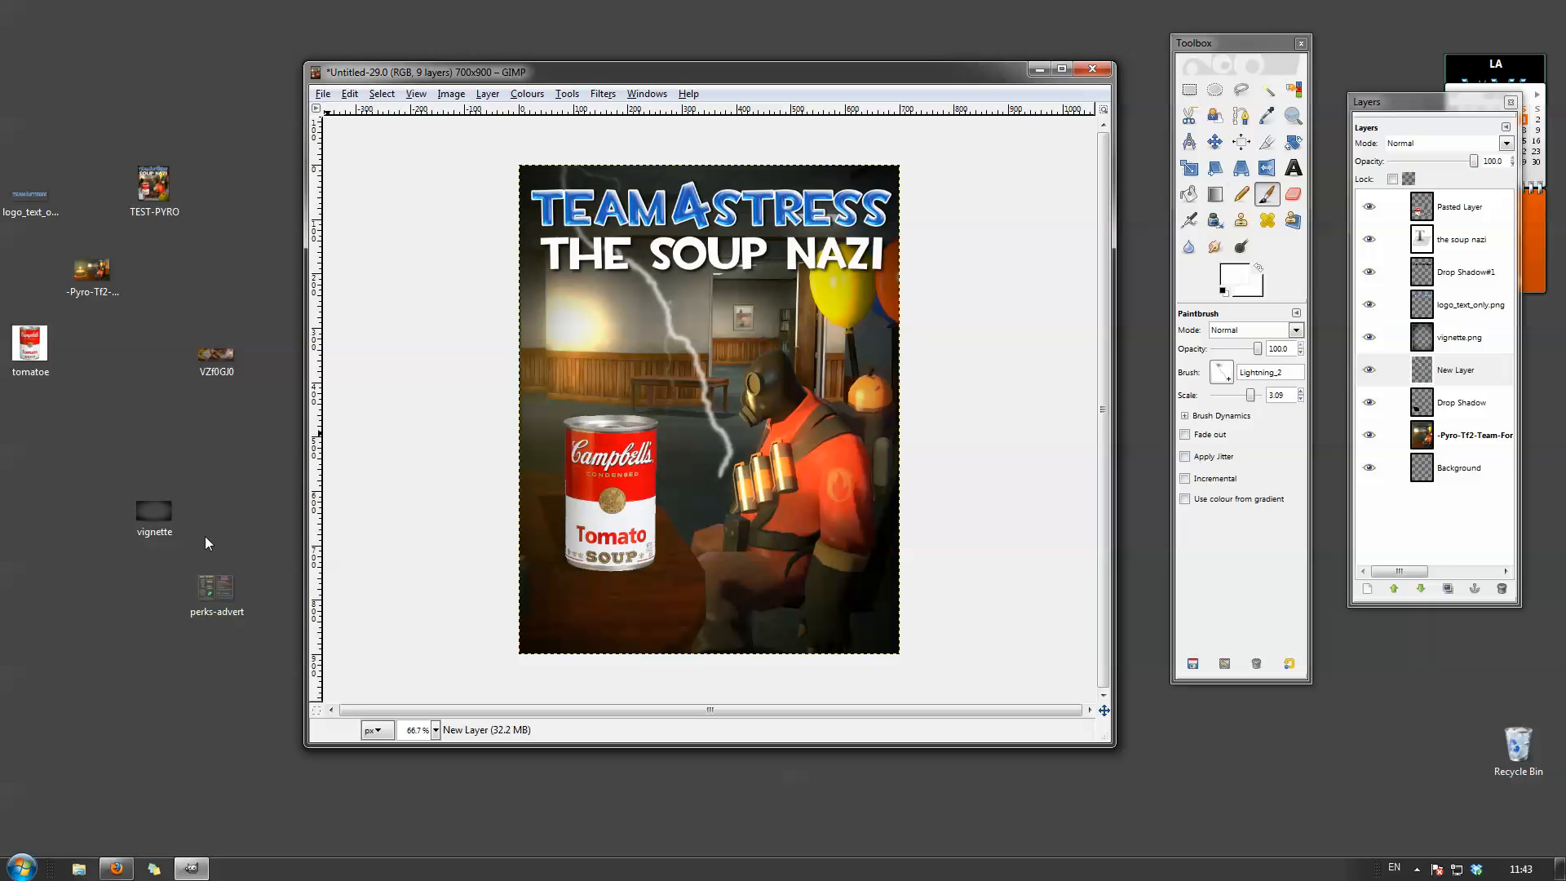
Paint a small white Lightning_2 bolt at scale 0.38 on the Pyro's head and a Lightning_10 bolt at scale 1.09 above it.
left_click_drag(1252, 398, 1236, 397)
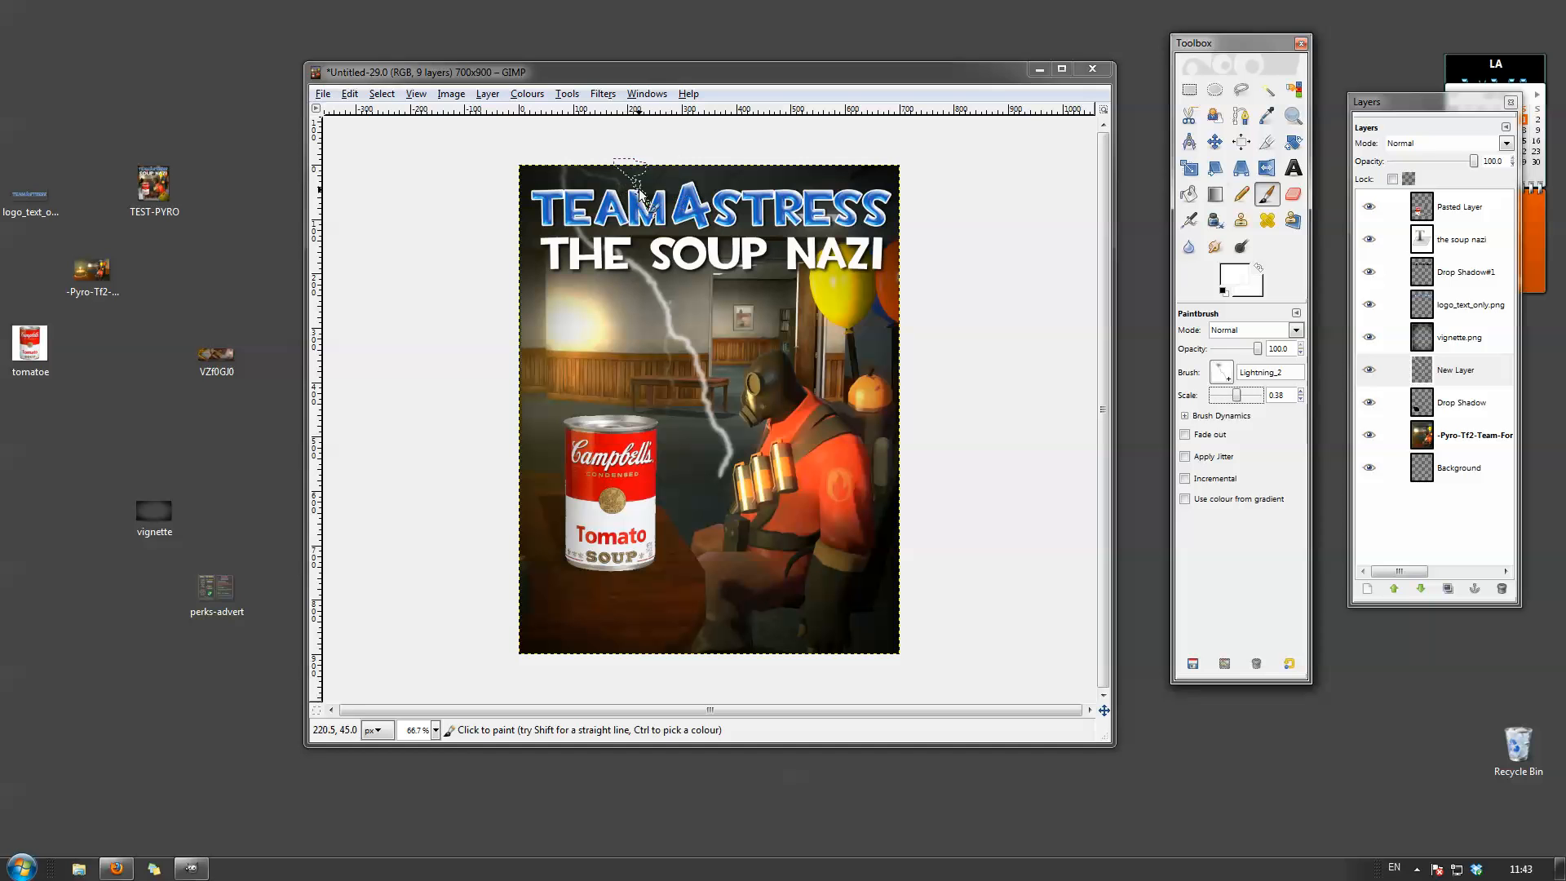
left_click(783, 374)
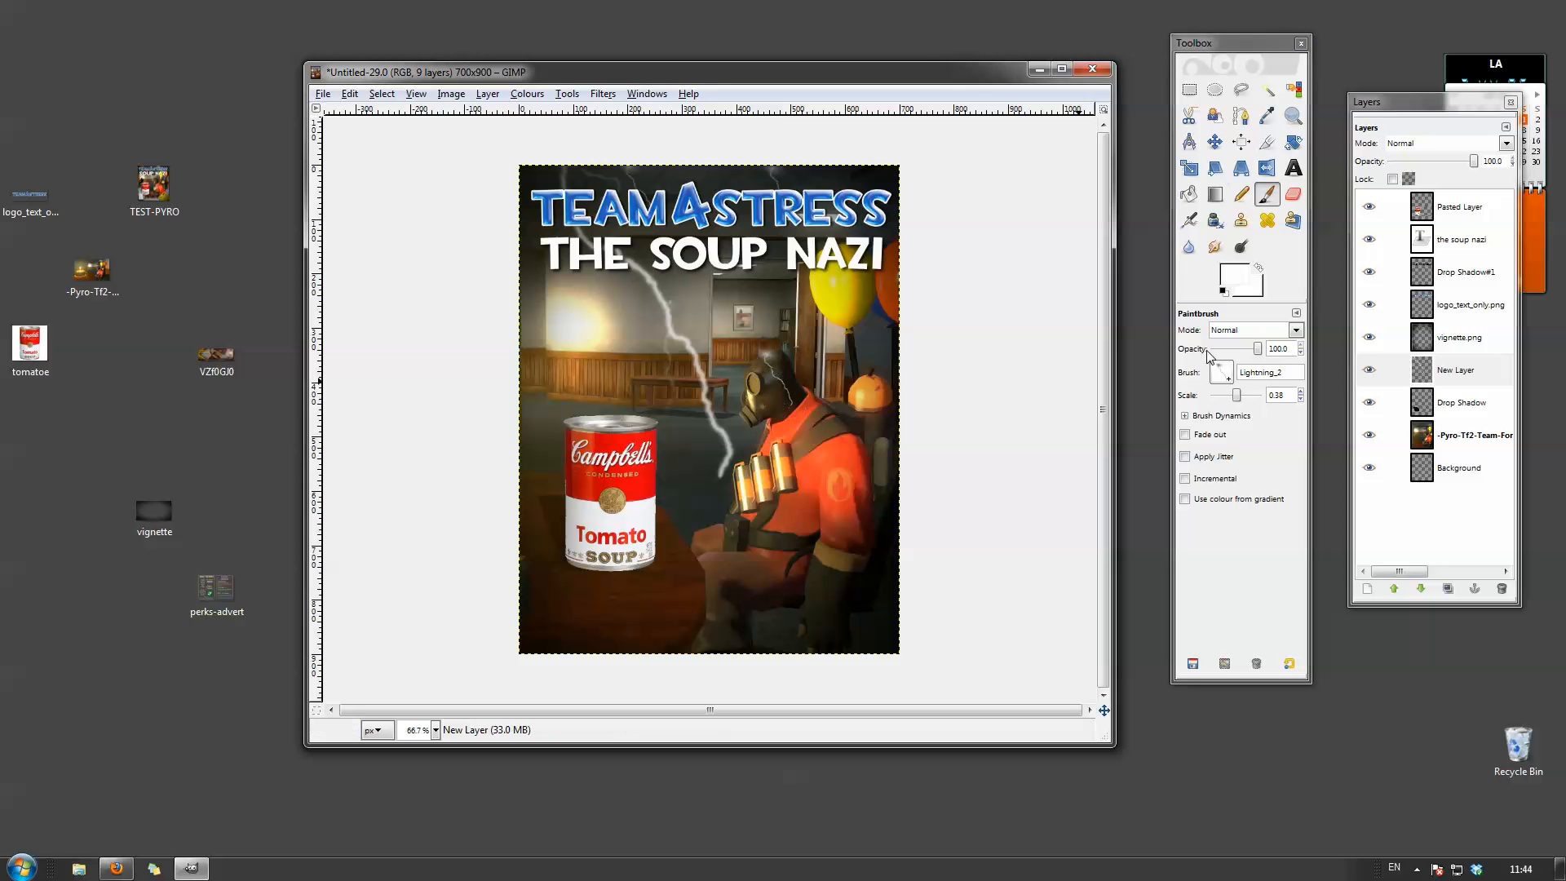
left_click(1226, 375)
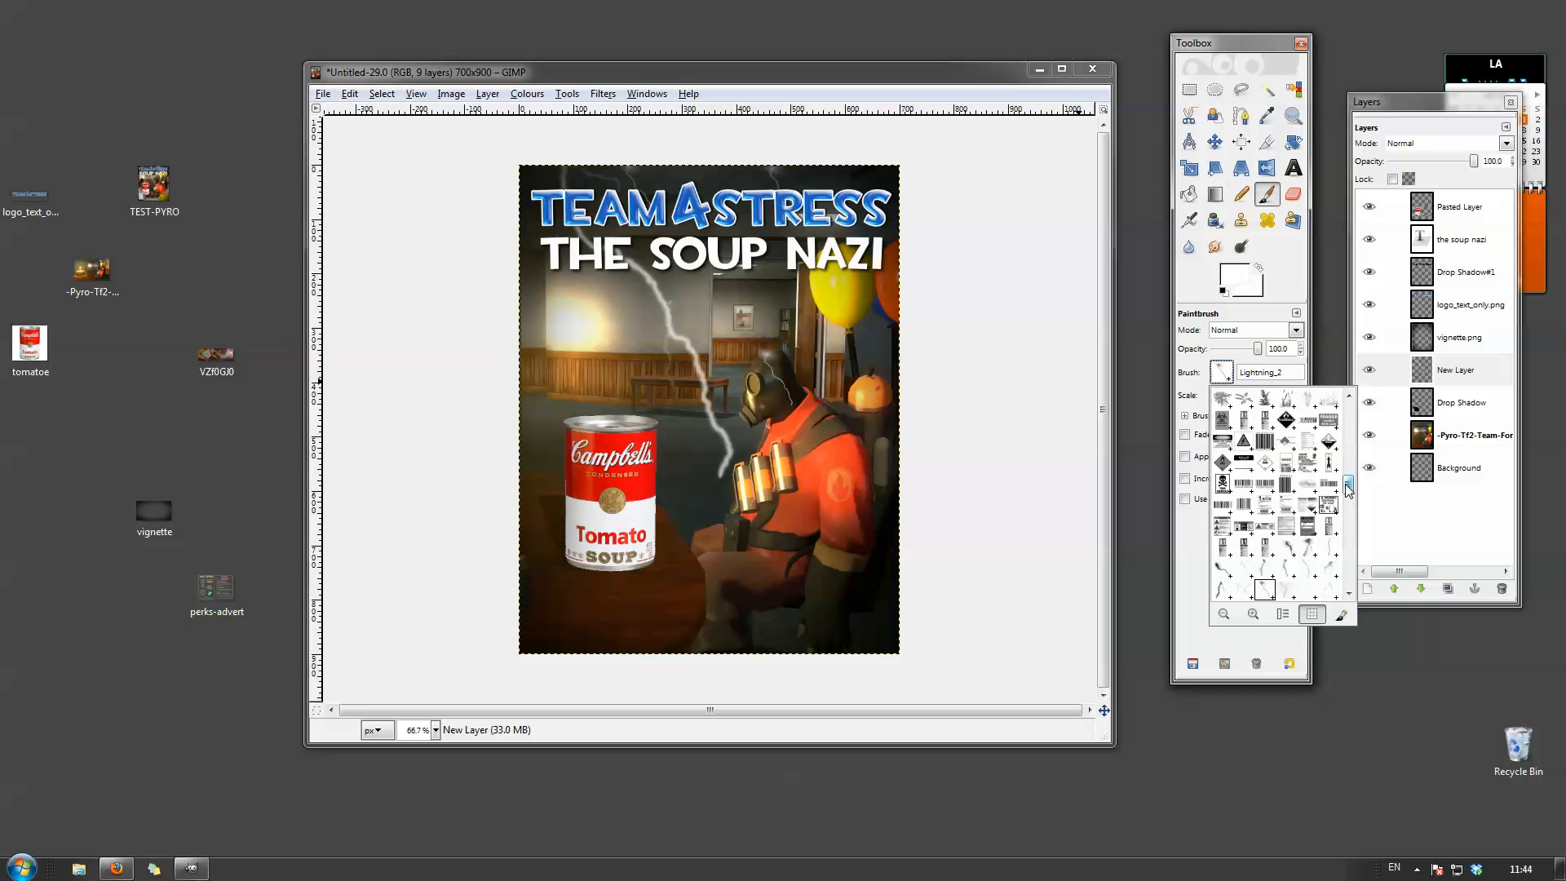
left_click(1306, 560)
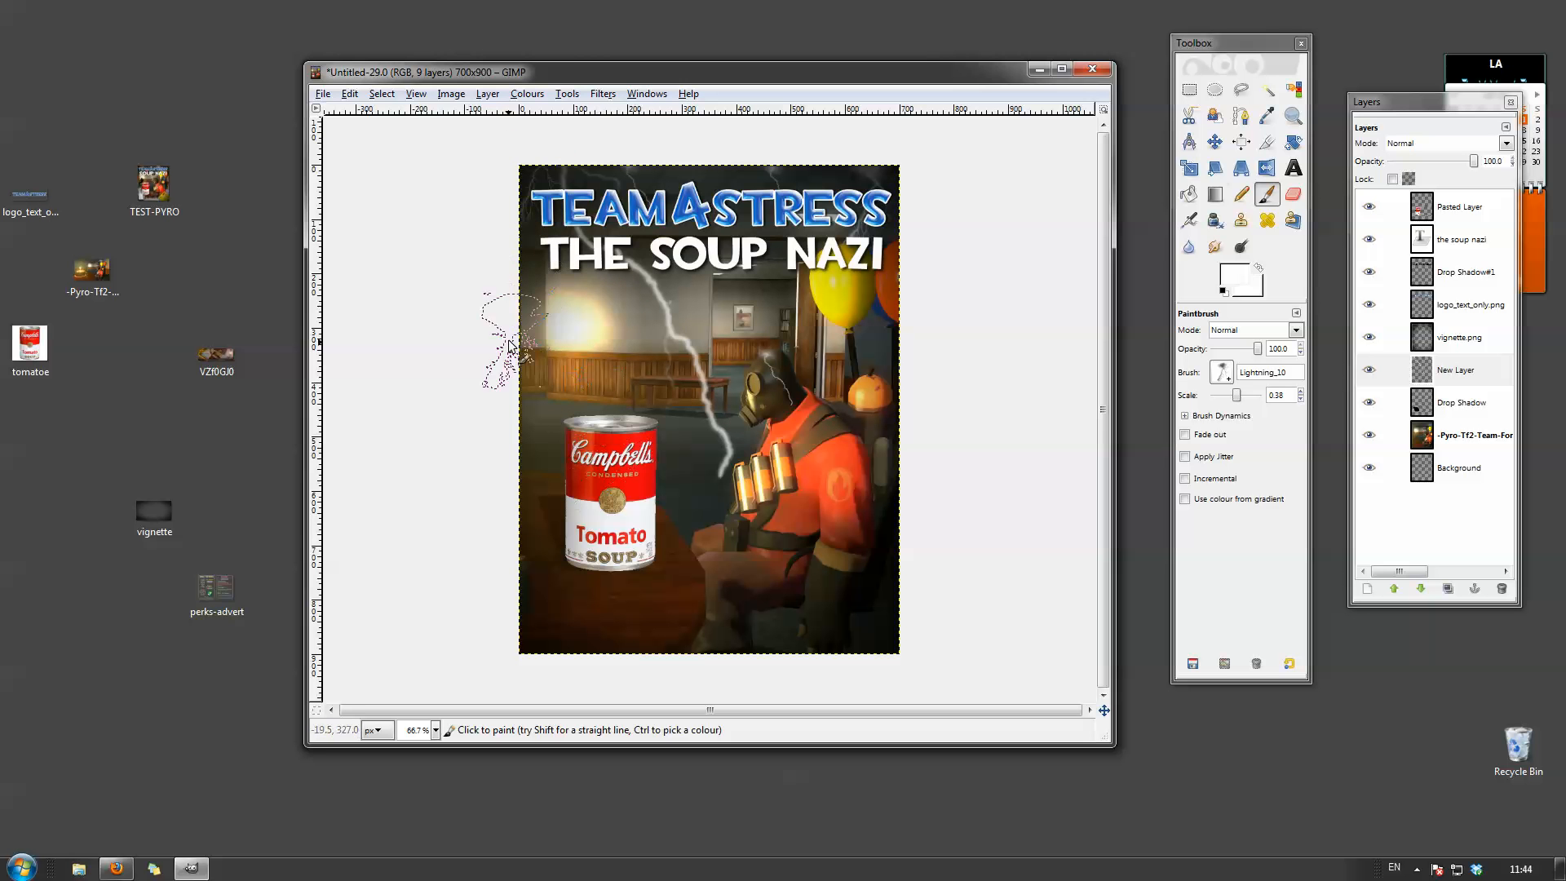
left_click_drag(1236, 395, 1240, 399)
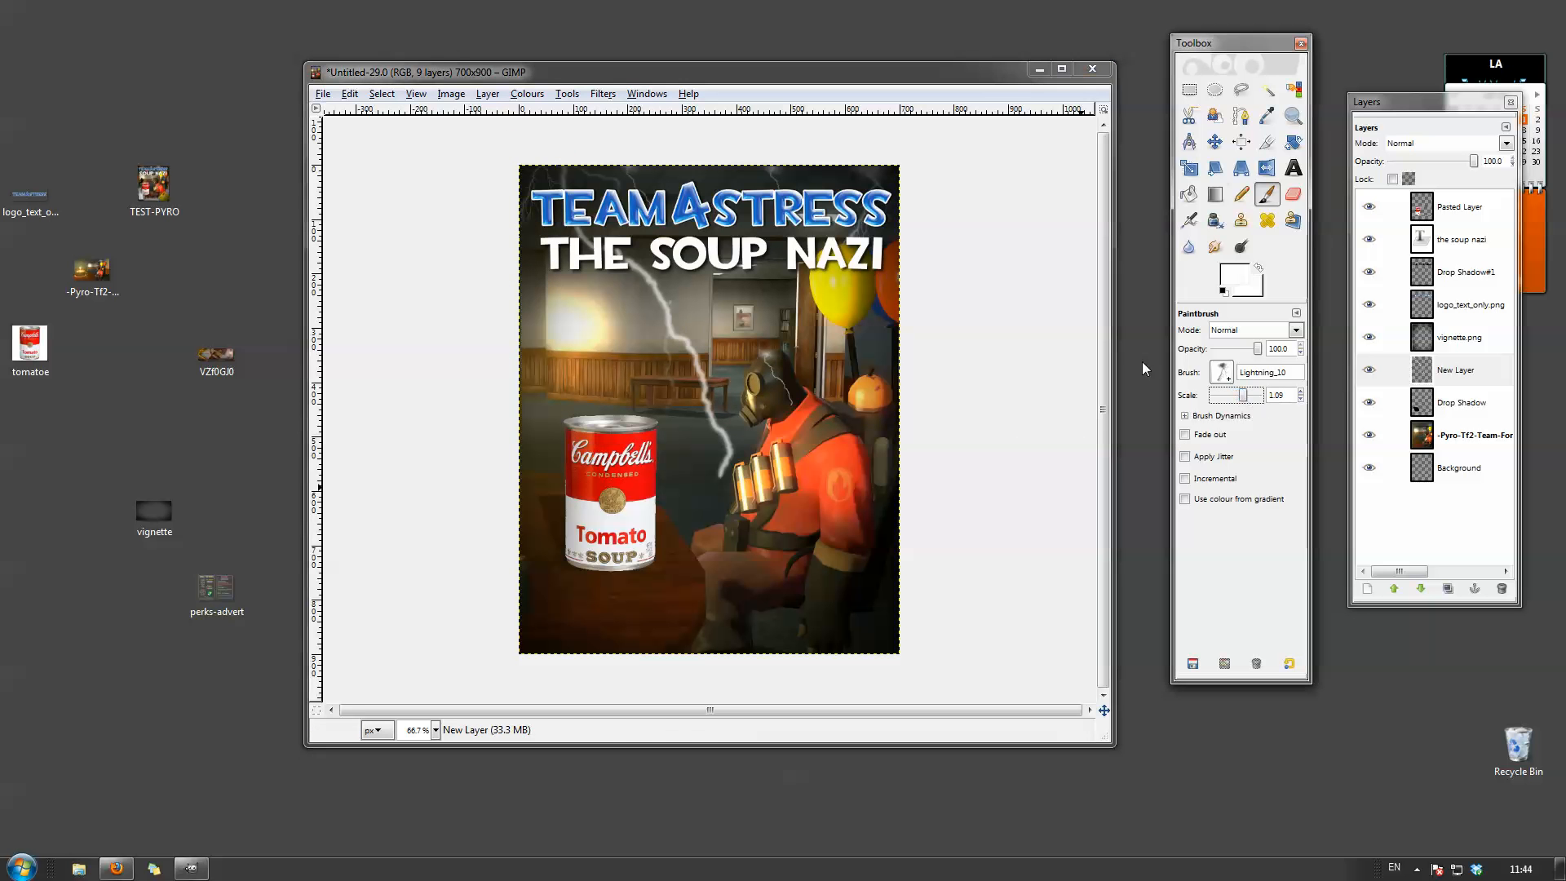
left_click(802, 264)
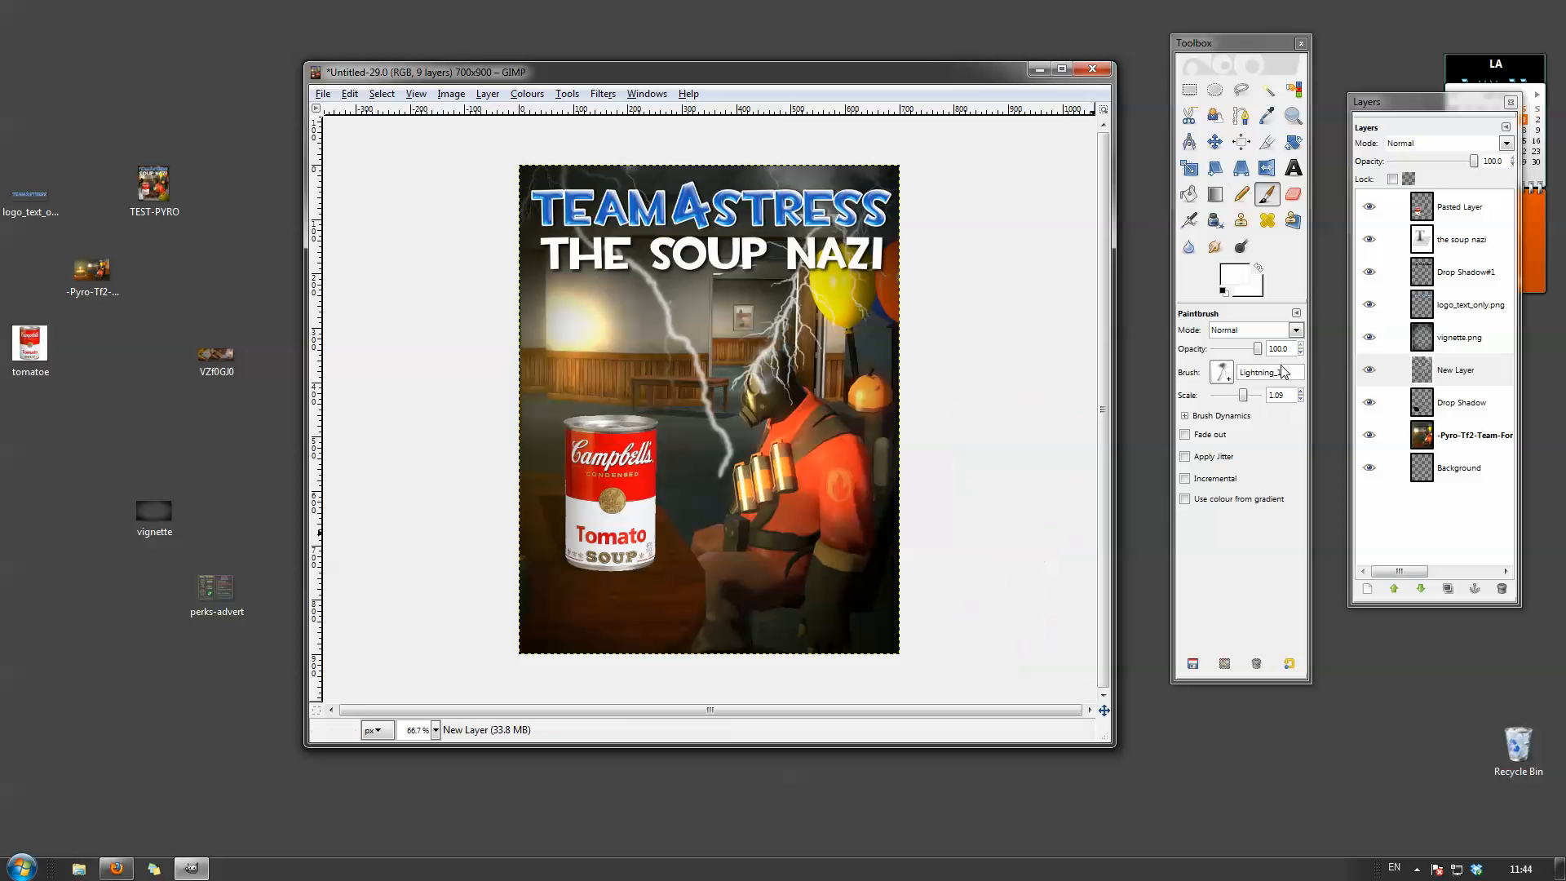
Paint white grass along the poster's bottom edge and up both lower sides with the Grasses_17 brush.
left_click(1222, 373)
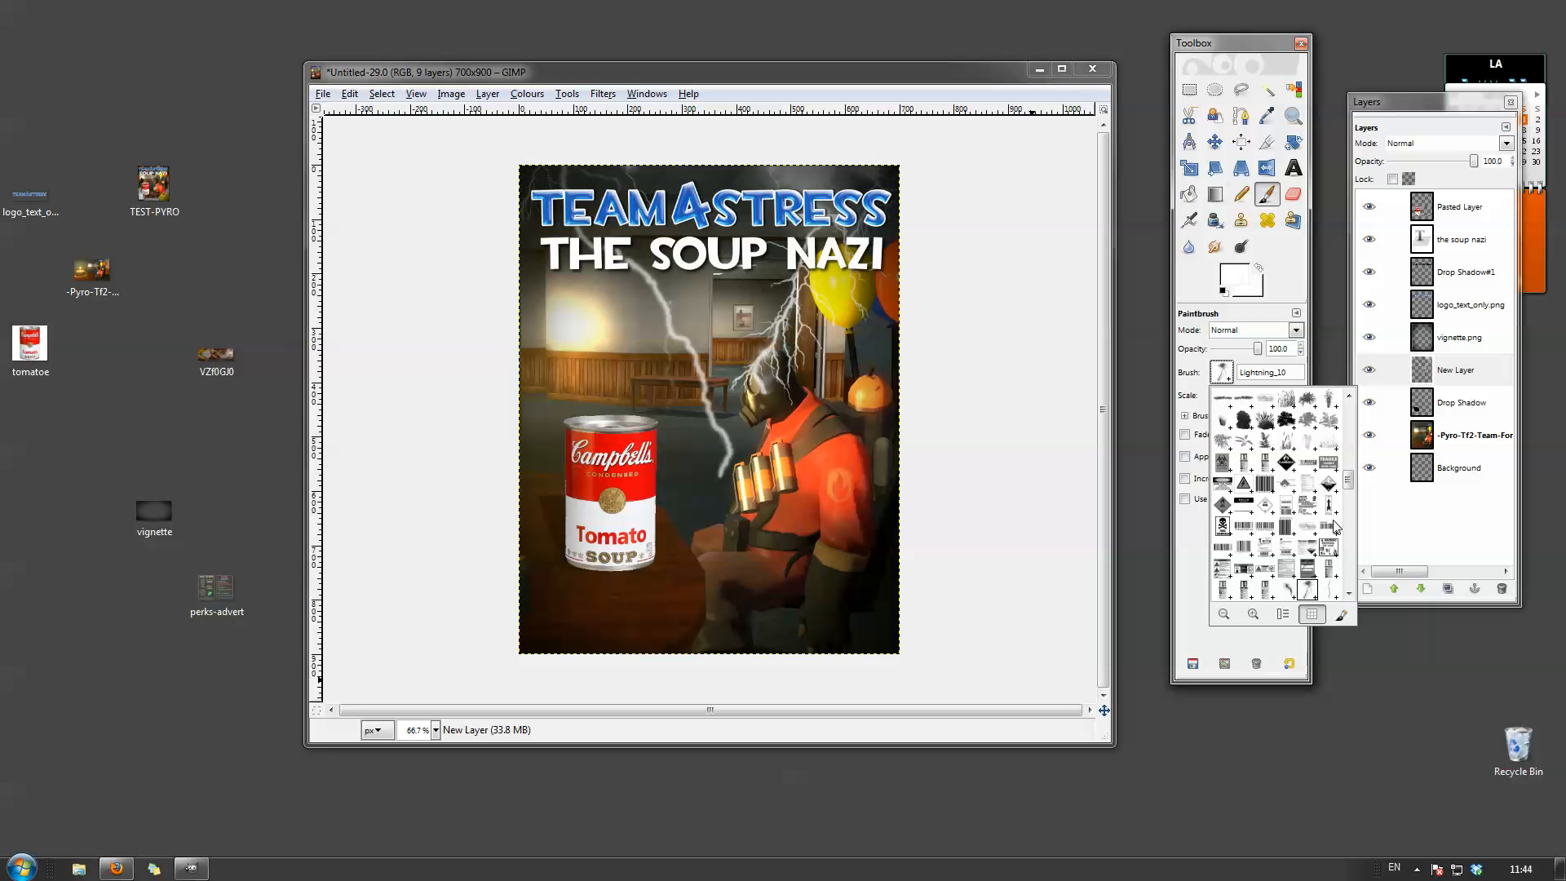
left_click_drag(1351, 474, 1353, 464)
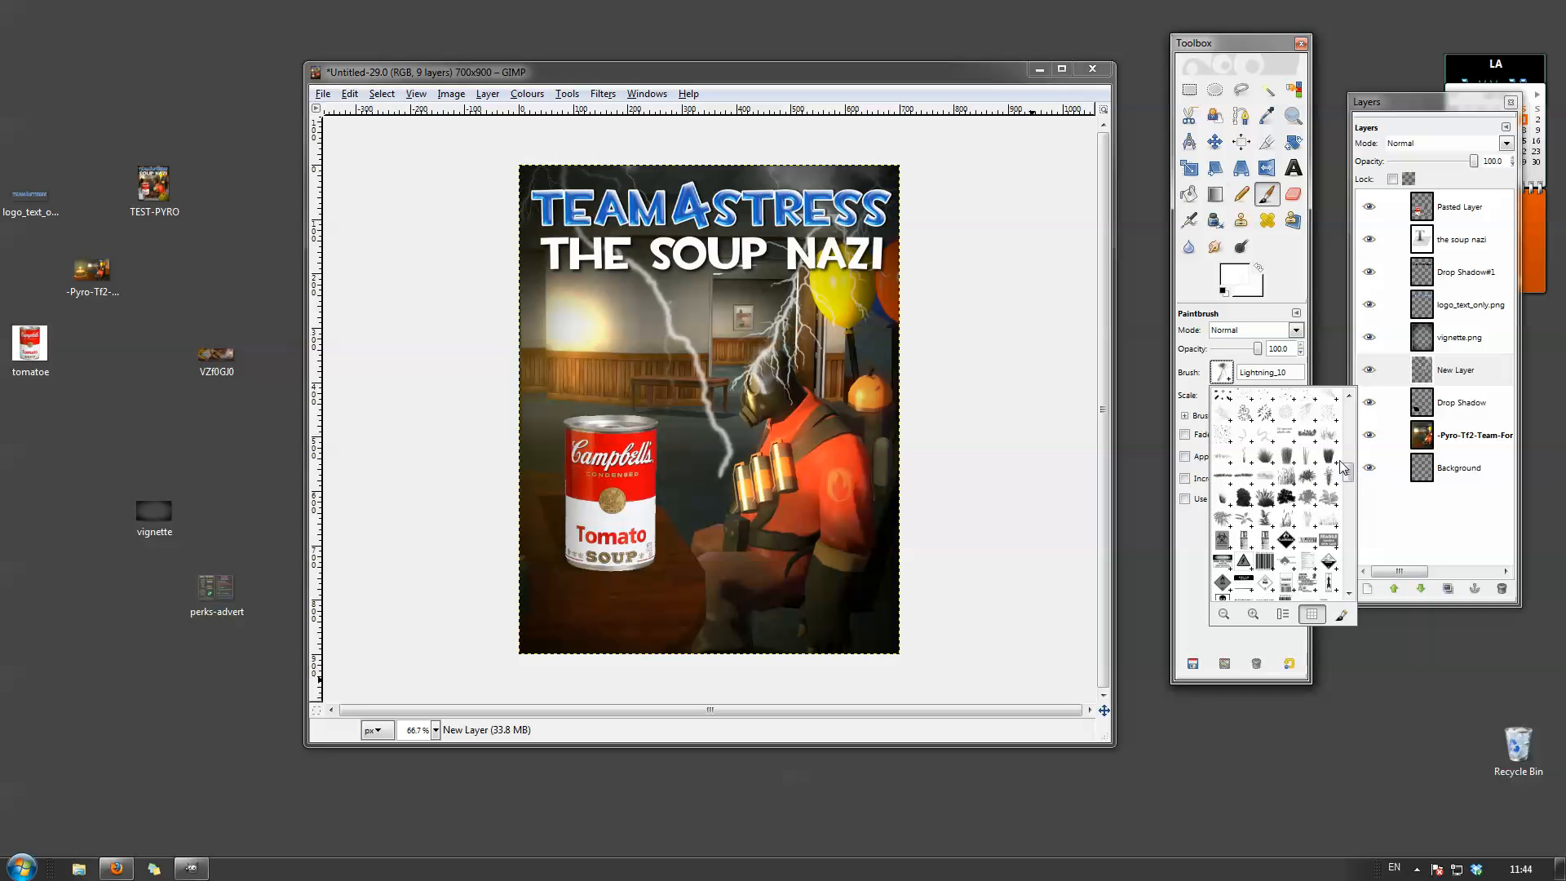
left_click(1331, 456)
mouse_move(1052, 587)
left_mouse_down()
mouse_move(995, 677)
mouse_move(937, 662)
mouse_move(969, 604)
mouse_move(874, 672)
mouse_move(636, 652)
mouse_move(569, 676)
mouse_move(447, 514)
mouse_move(586, 667)
left_mouse_up()
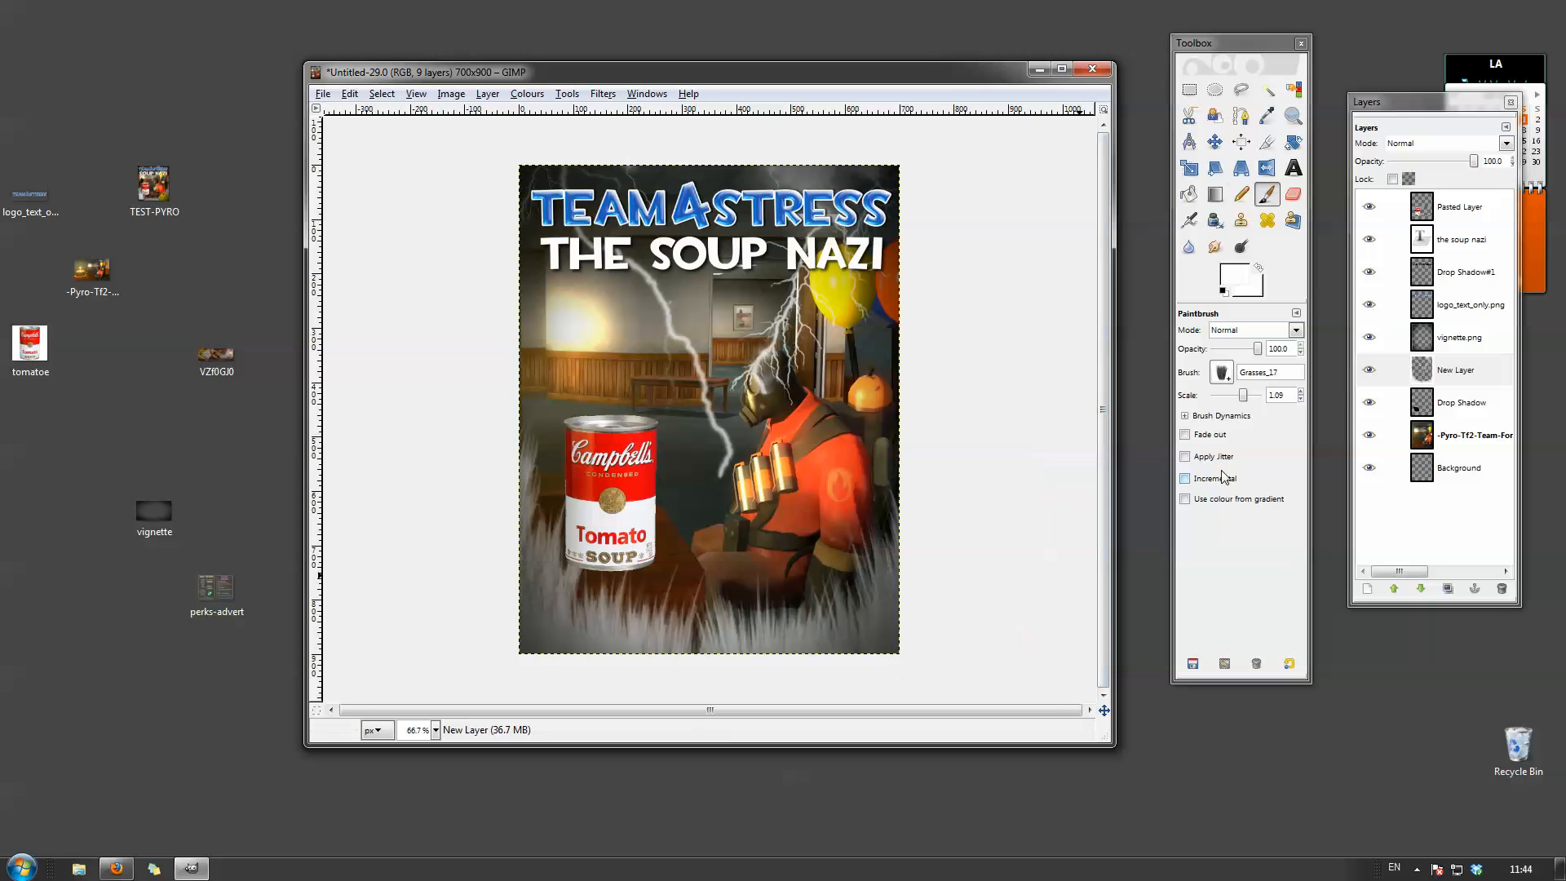
Change the foreground colour to dark green, set the Grasses_17 brush scale to 0.34 and paint grass at the poster's lower-right edge.
left_click(1223, 374)
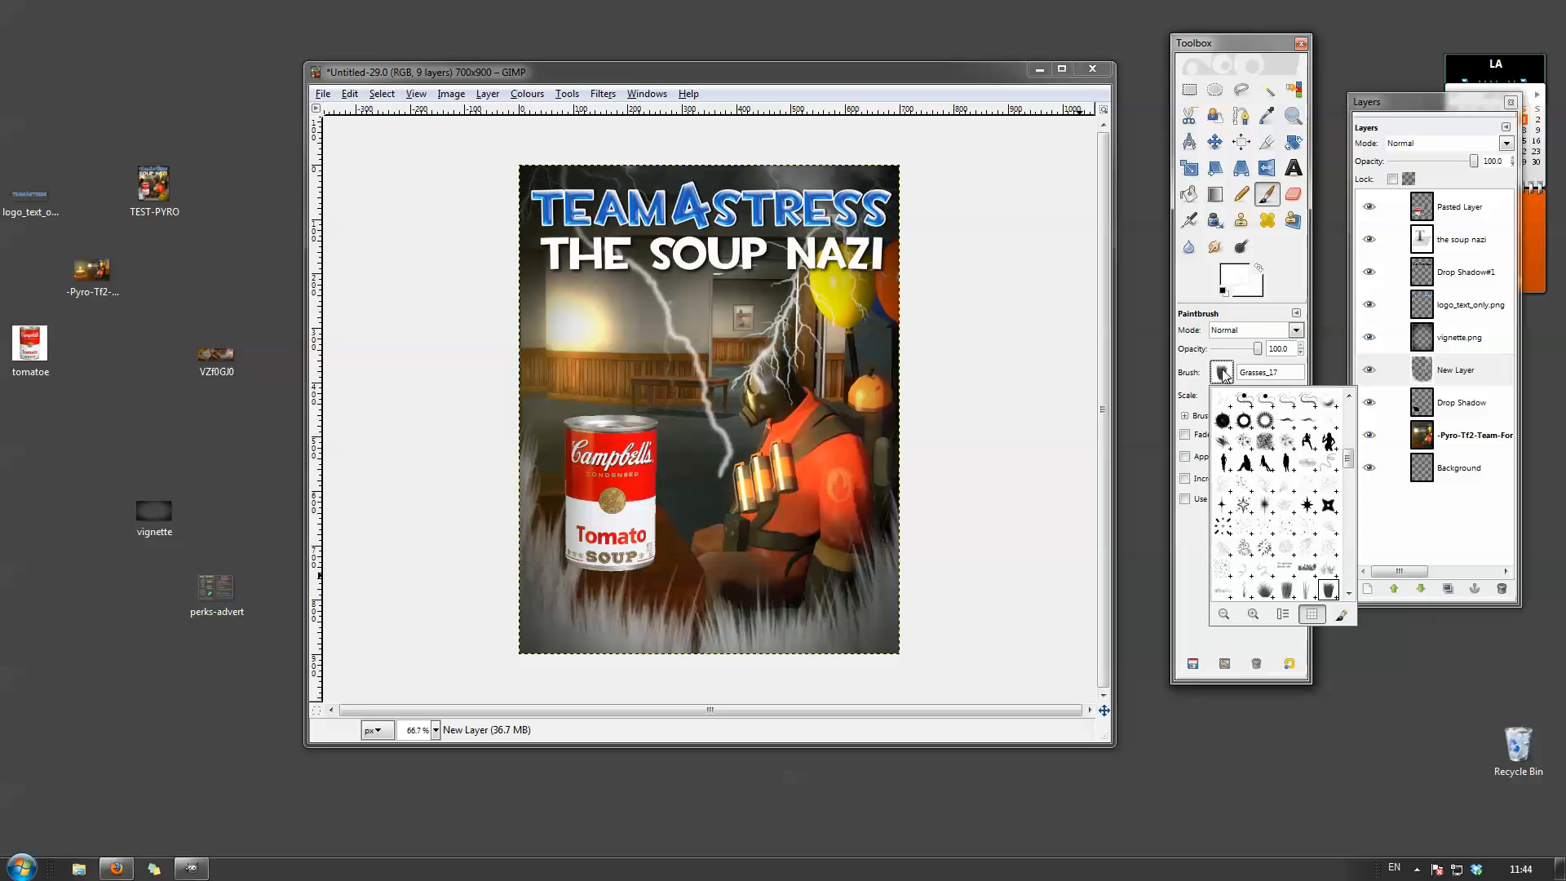
left_click(1252, 285)
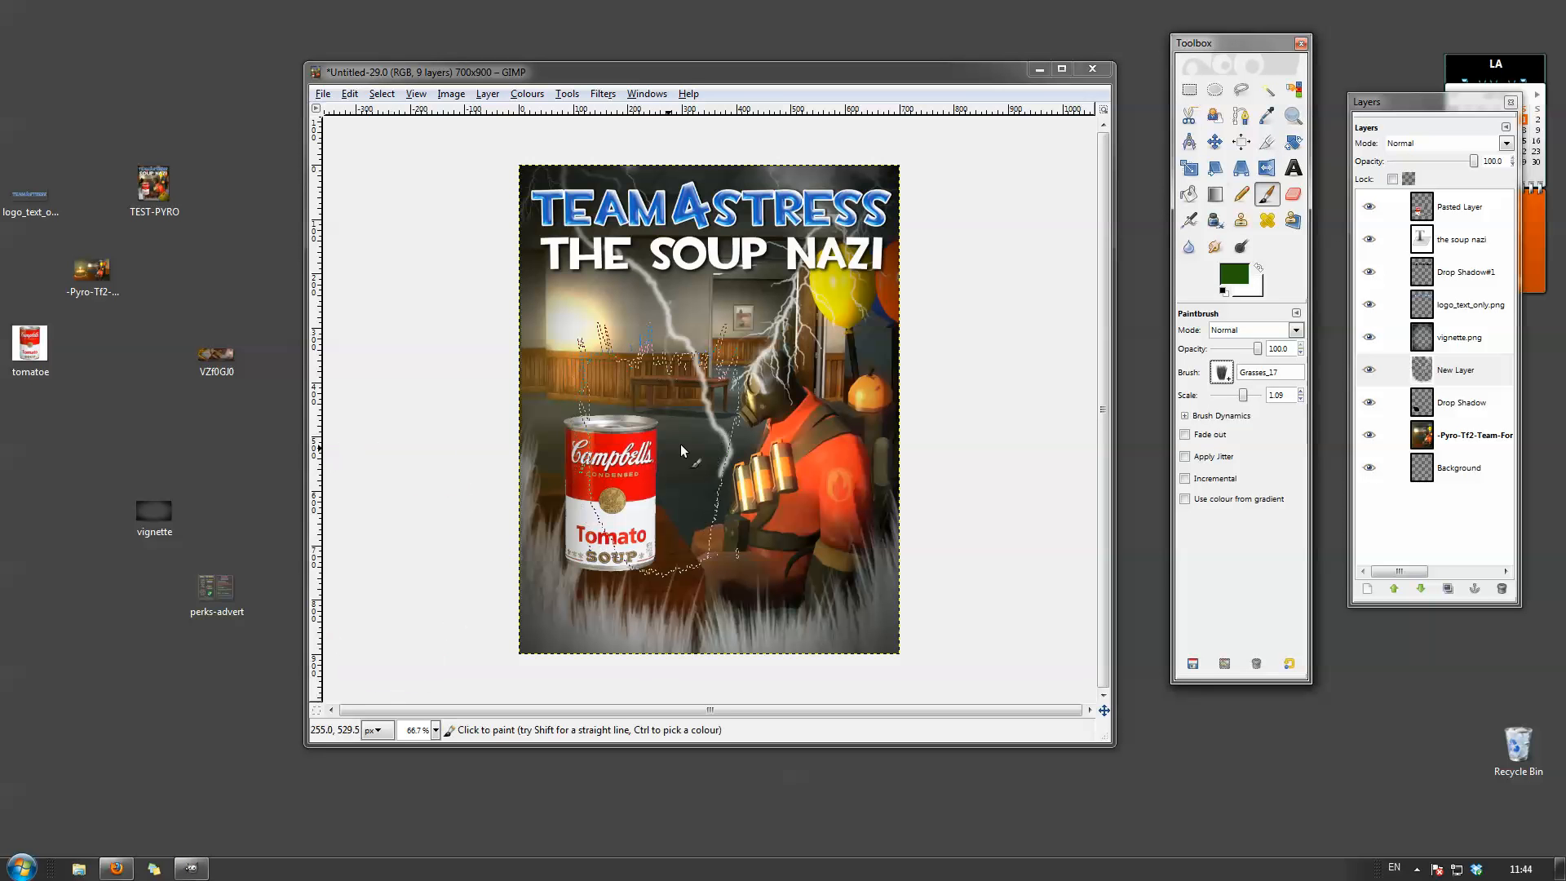
left_click(1222, 374)
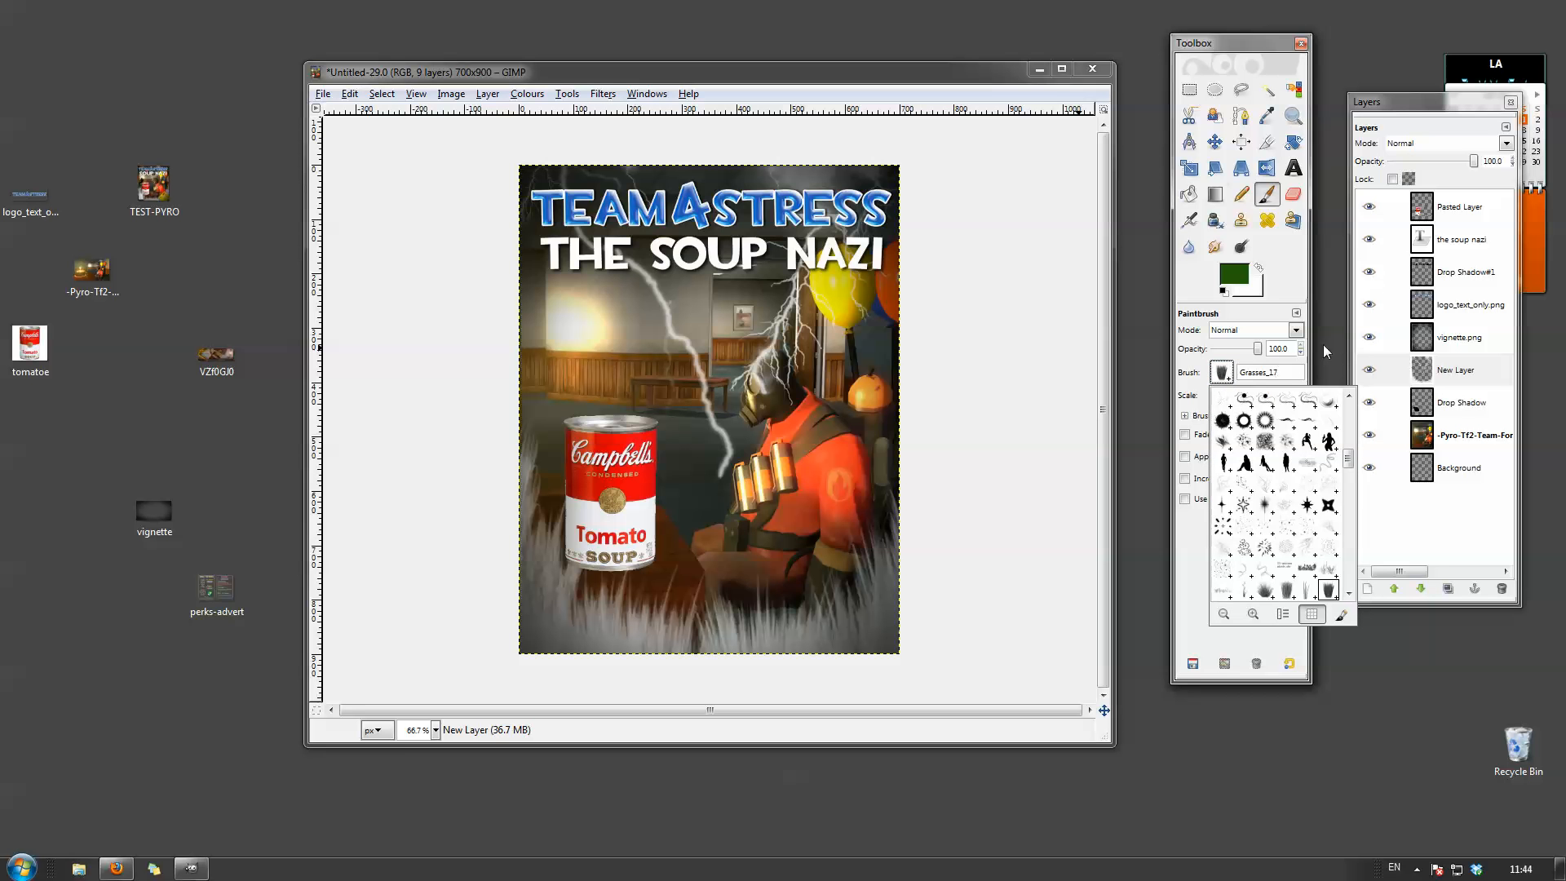
left_click(1323, 352)
left_click(1245, 394)
left_click_drag(1240, 398, 1237, 398)
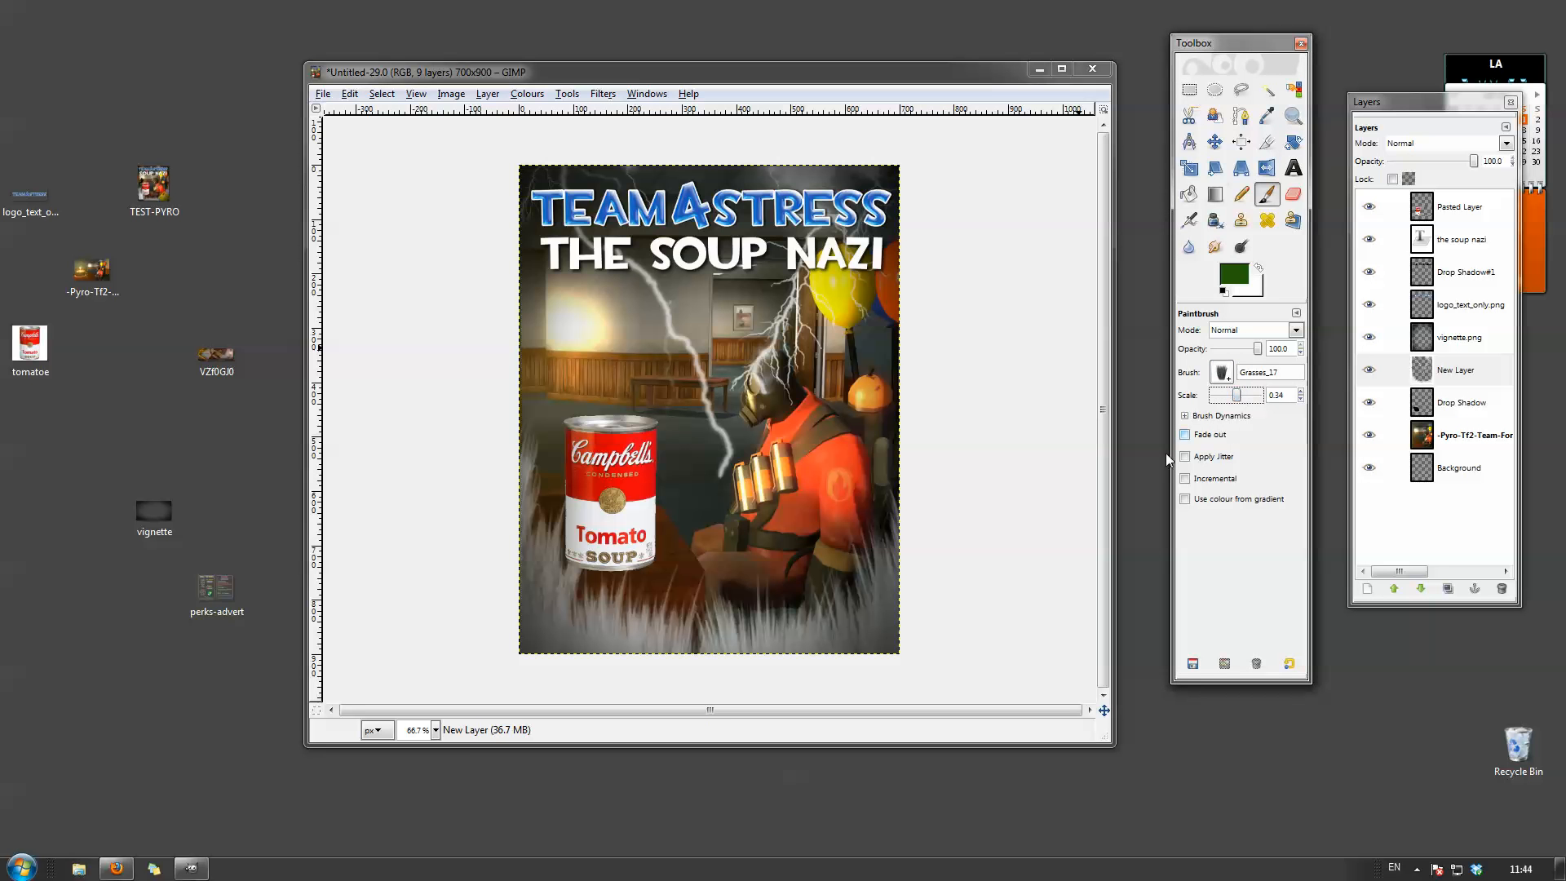
left_click(905, 615)
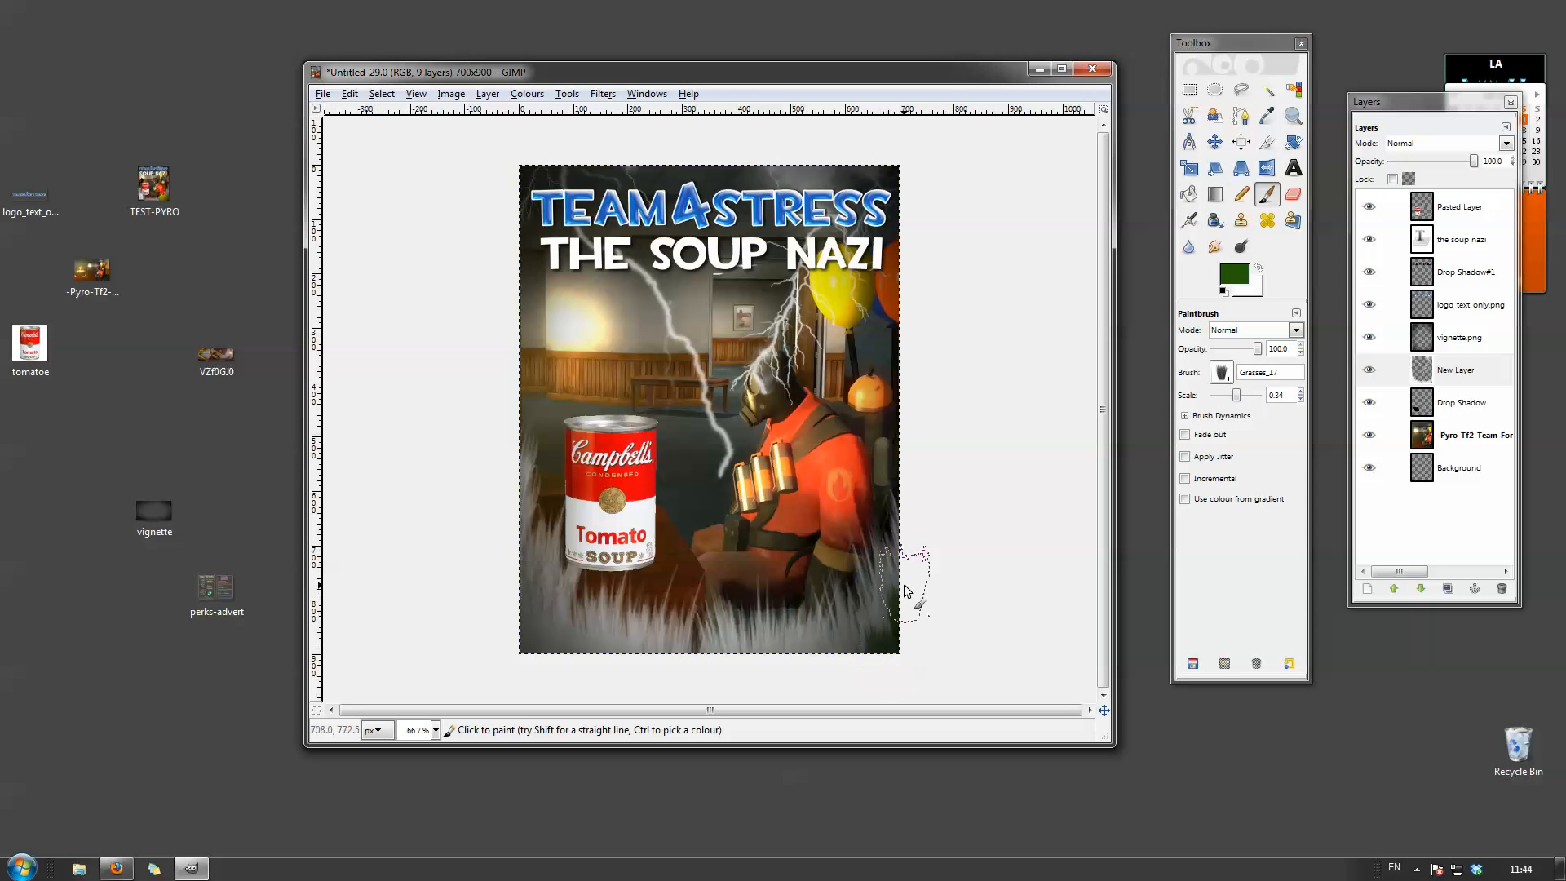
Set the brush scale to 0.74 and paint dark green grass along the poster's bottom edge and up its lower-left side.
left_click_drag(1240, 395, 1253, 395)
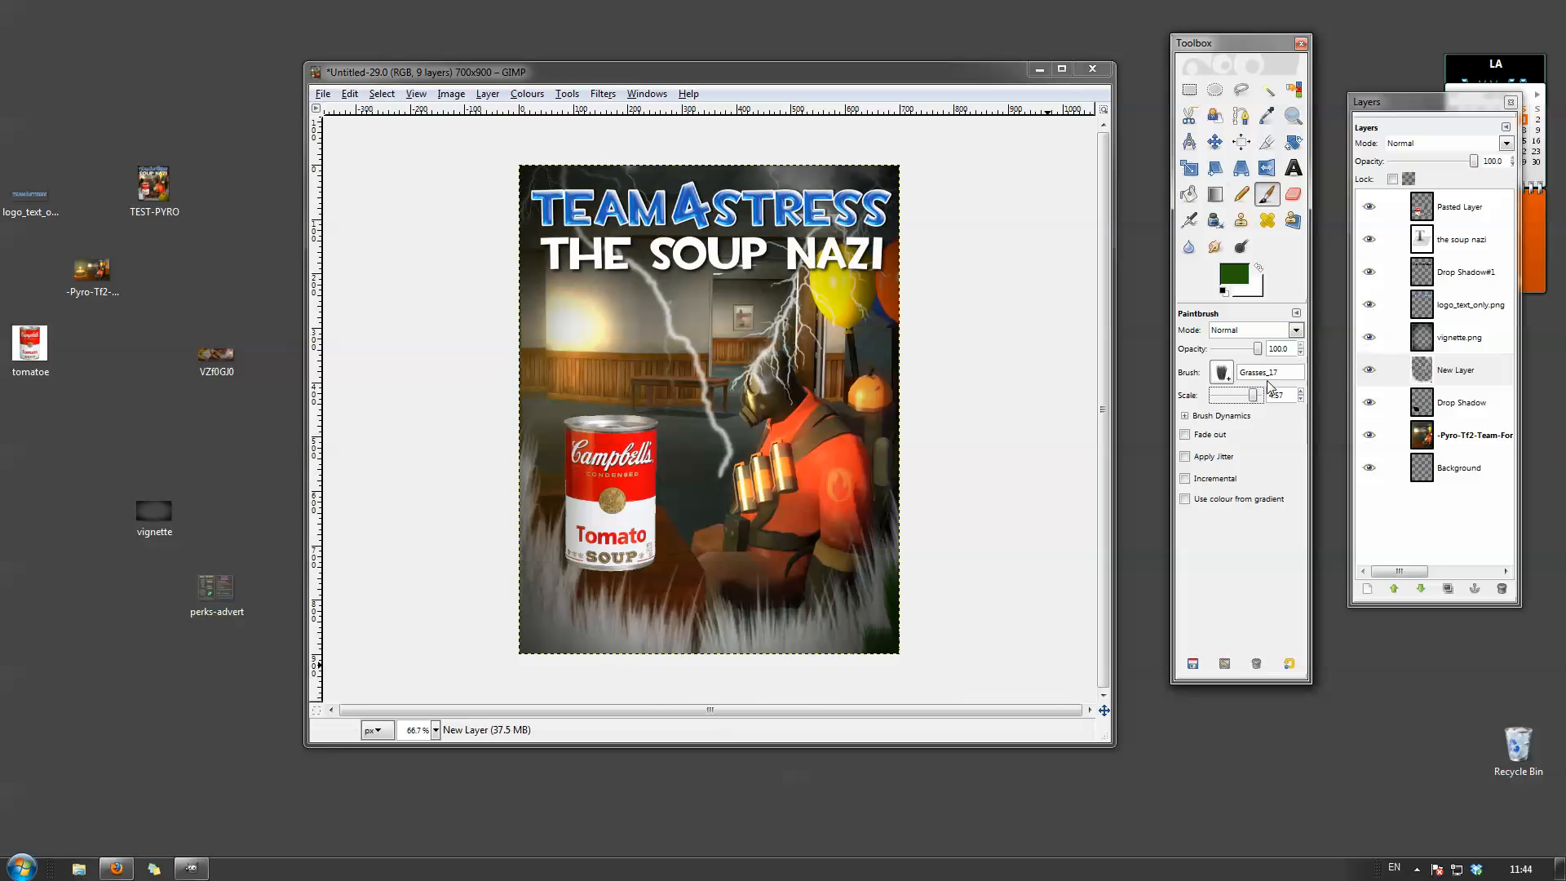
left_click_drag(1254, 396, 1239, 401)
left_click(909, 646)
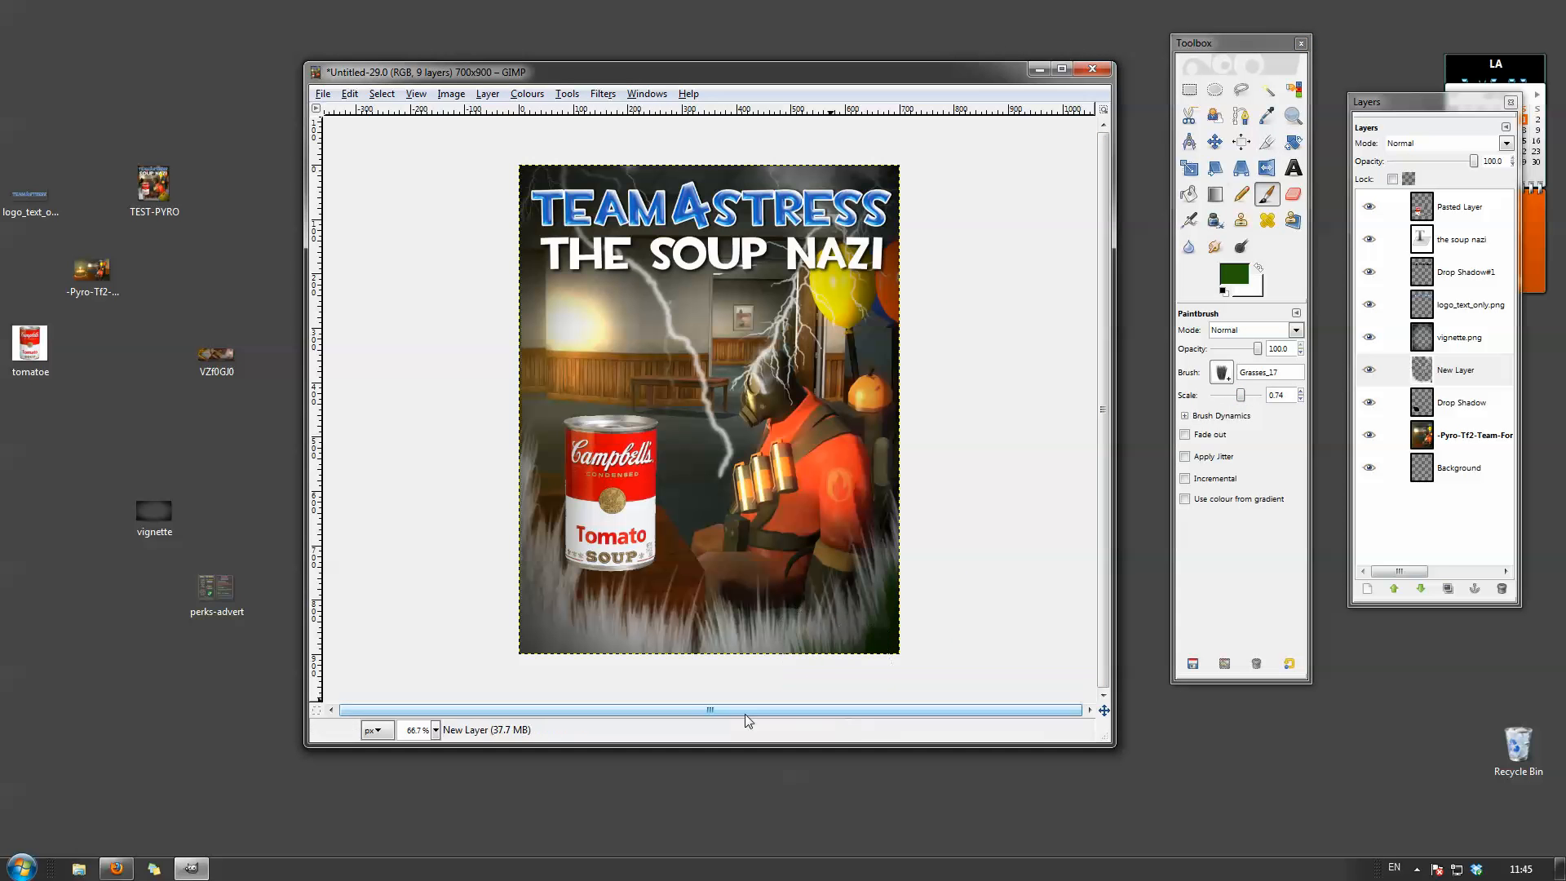
mouse_move(738, 689)
left_mouse_down()
mouse_move(638, 699)
mouse_move(537, 672)
mouse_move(471, 574)
left_mouse_up()
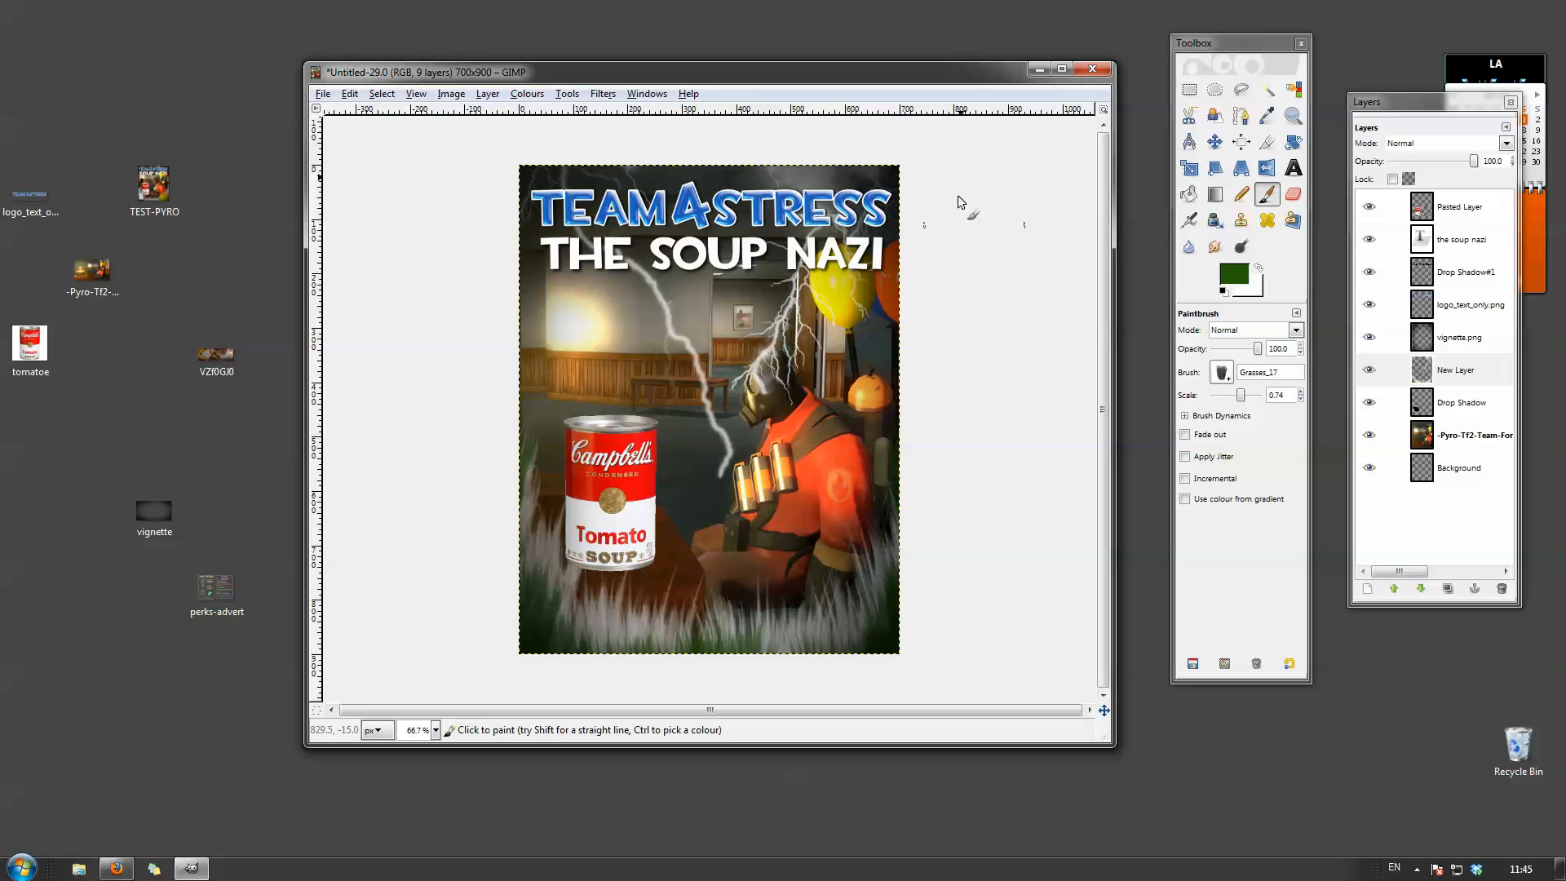
left_click(1222, 374)
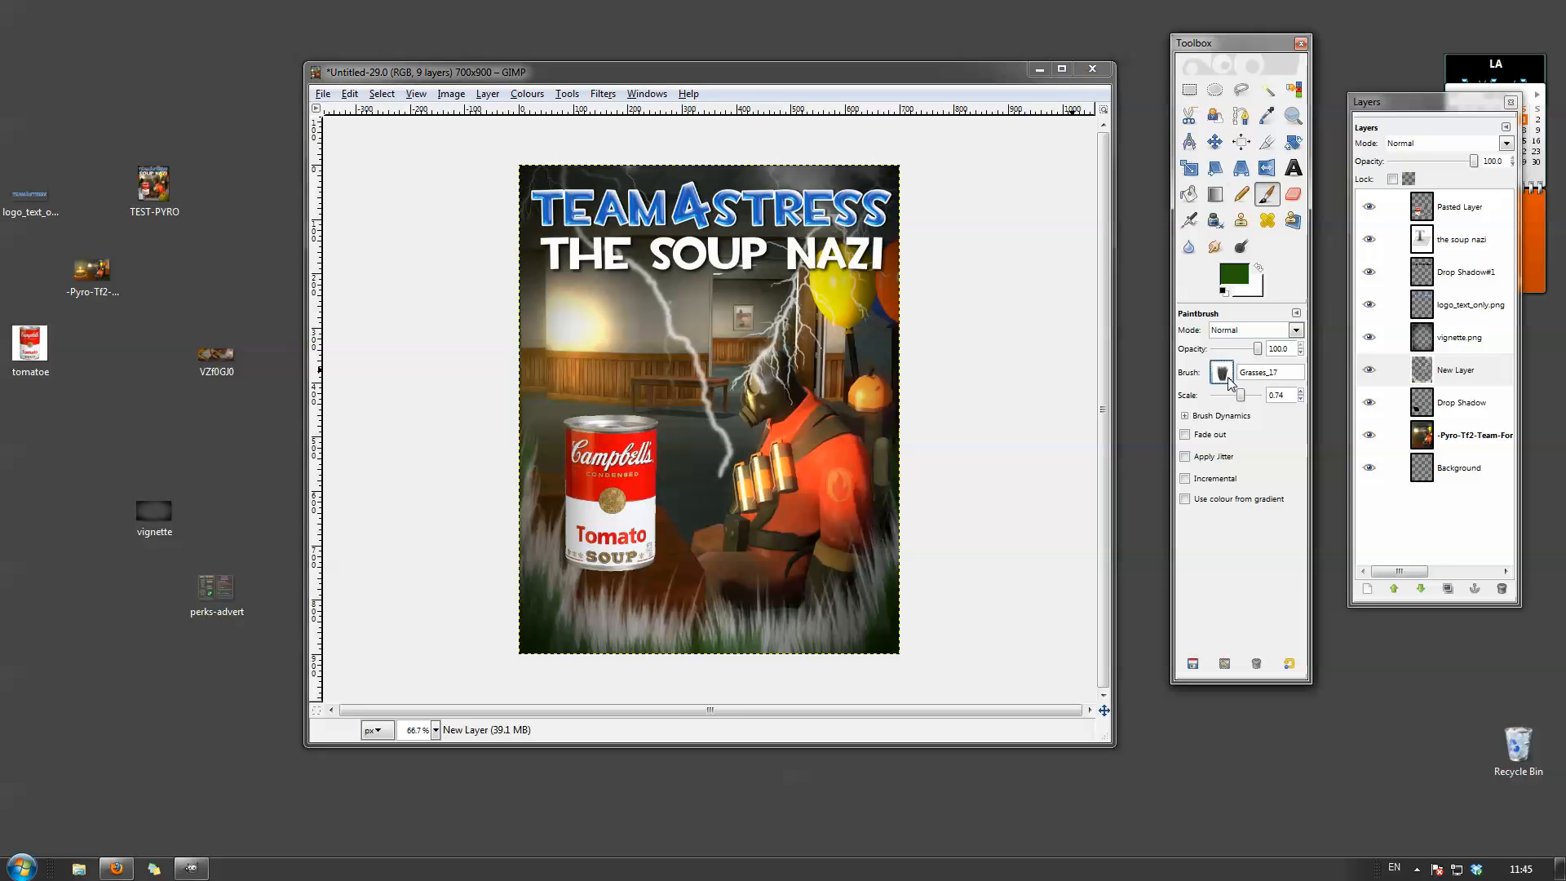
scroll(1354, 493, "down", 10)
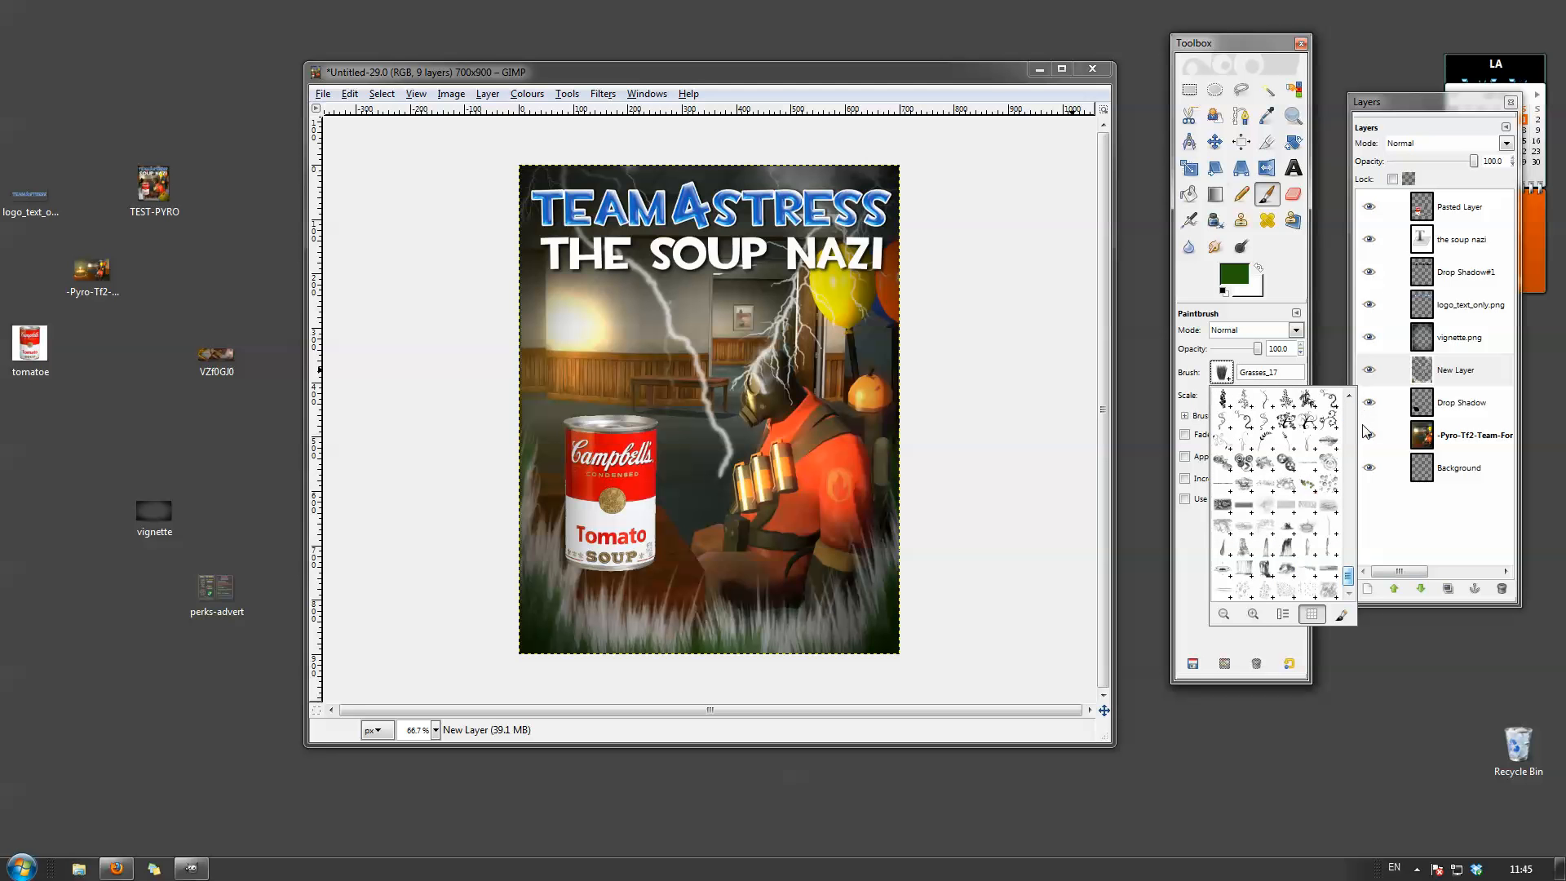
scroll(1352, 491, "up", 5)
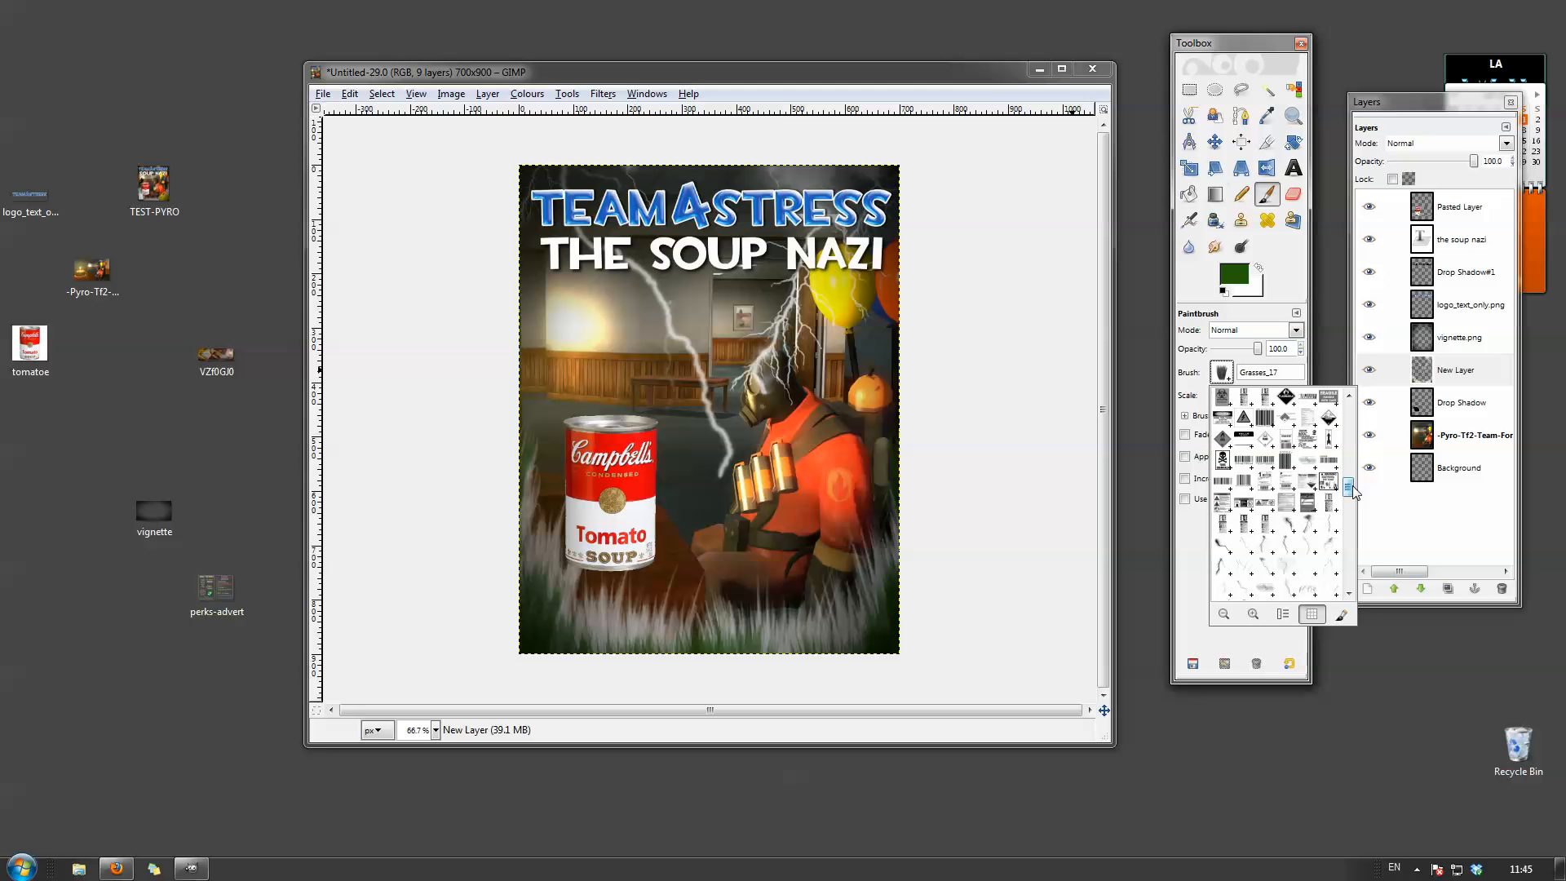
scroll(1351, 489, "up", 3)
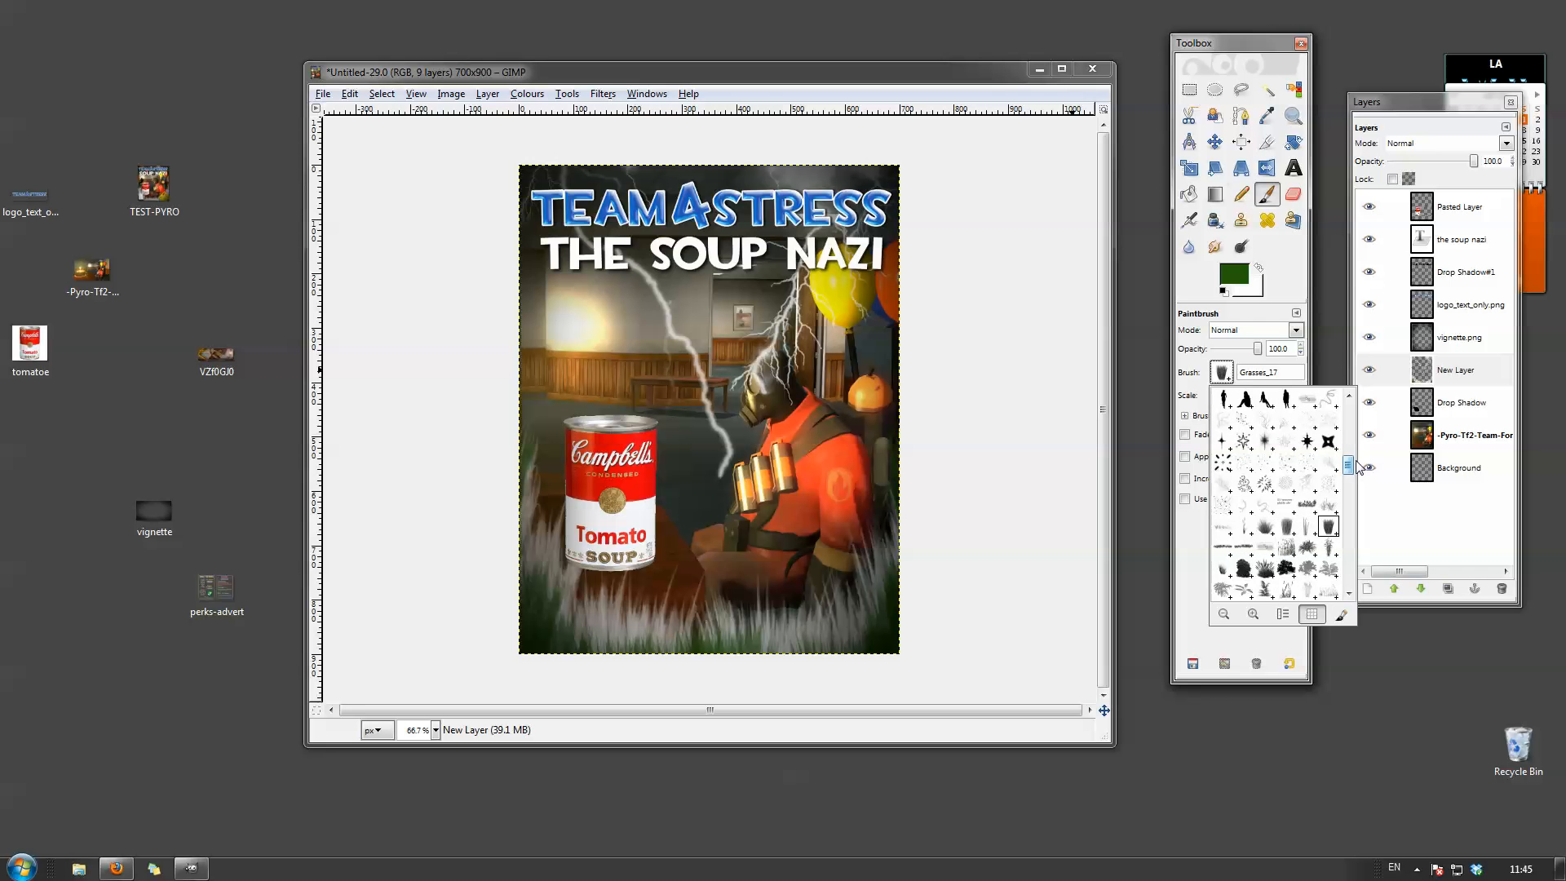
scroll(1358, 467, "up", 1)
Add a new transparent 700 × 900 layer above the layer with the lightning and grass.
left_click(488, 93)
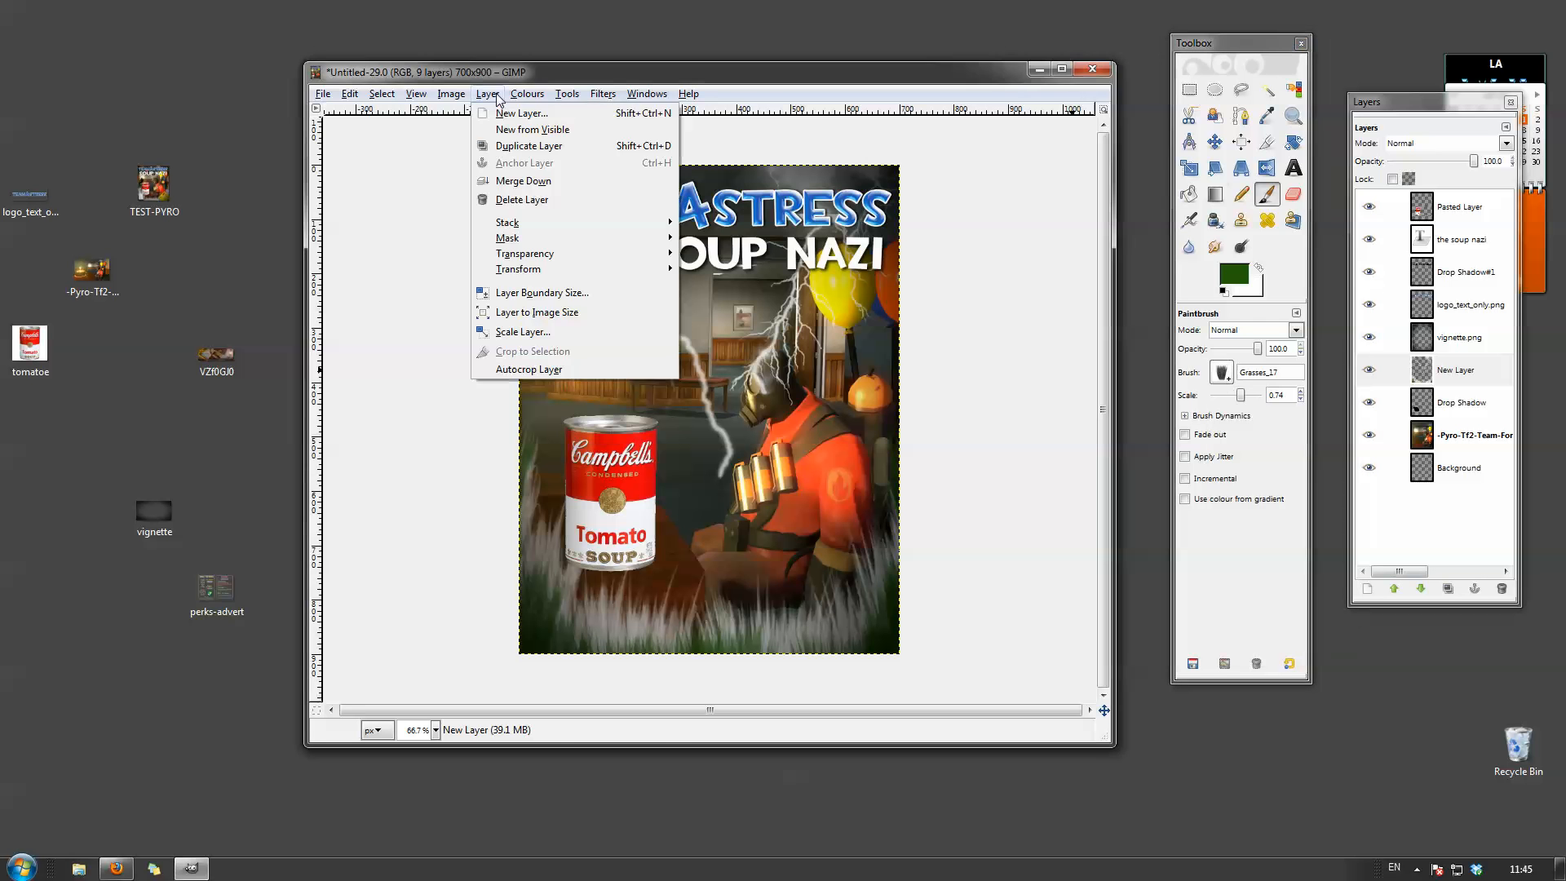
left_click(505, 111)
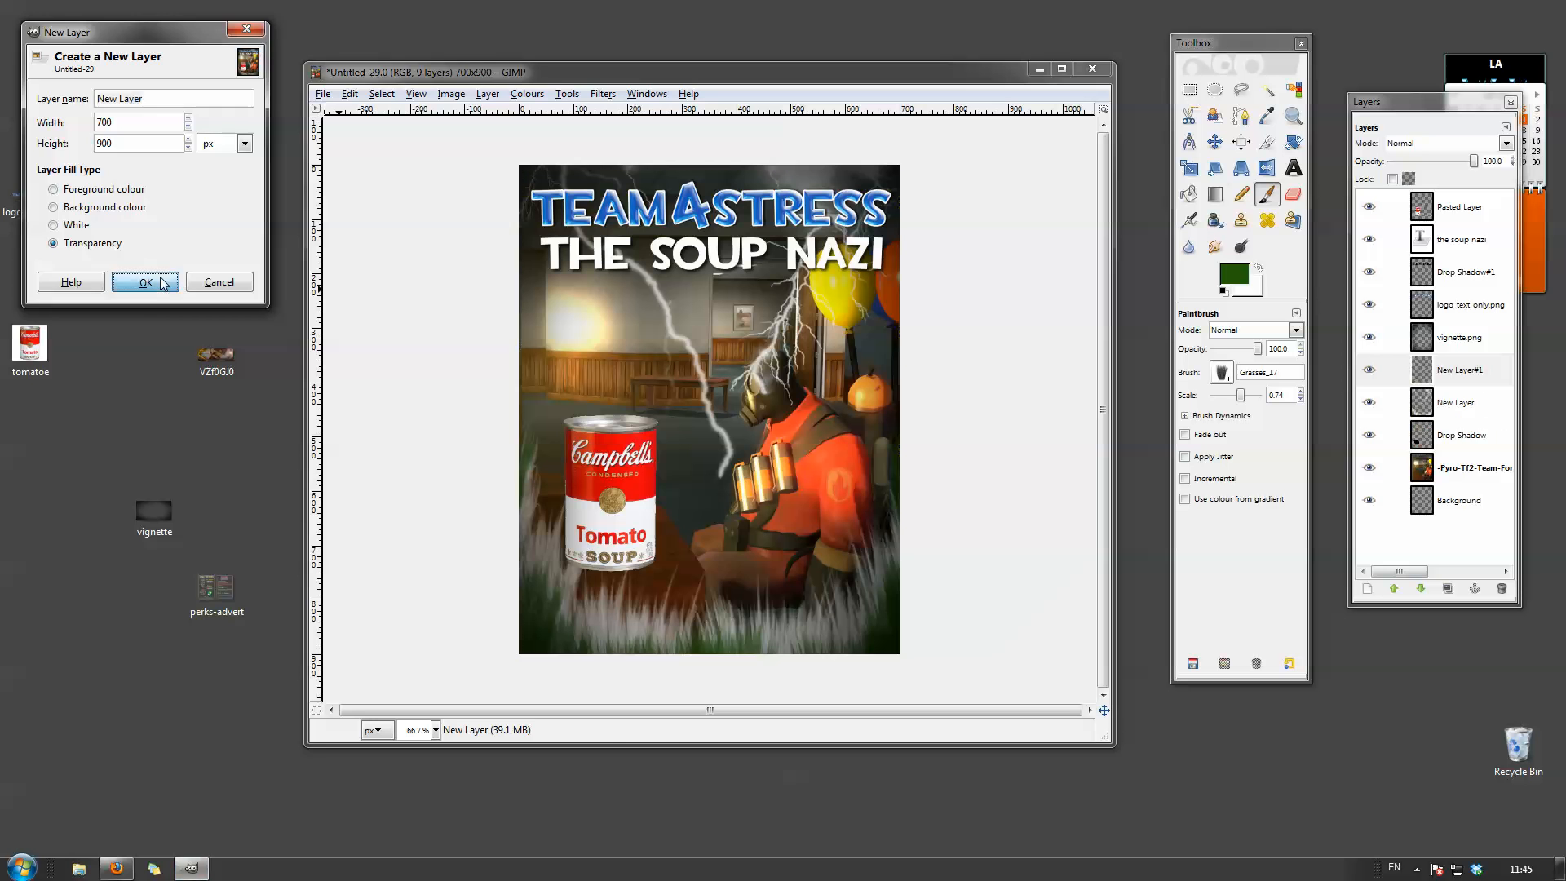
key("Return")
Toggle the visibility of the lightning and grass layer to compare the poster with and without it.
left_click(1378, 402)
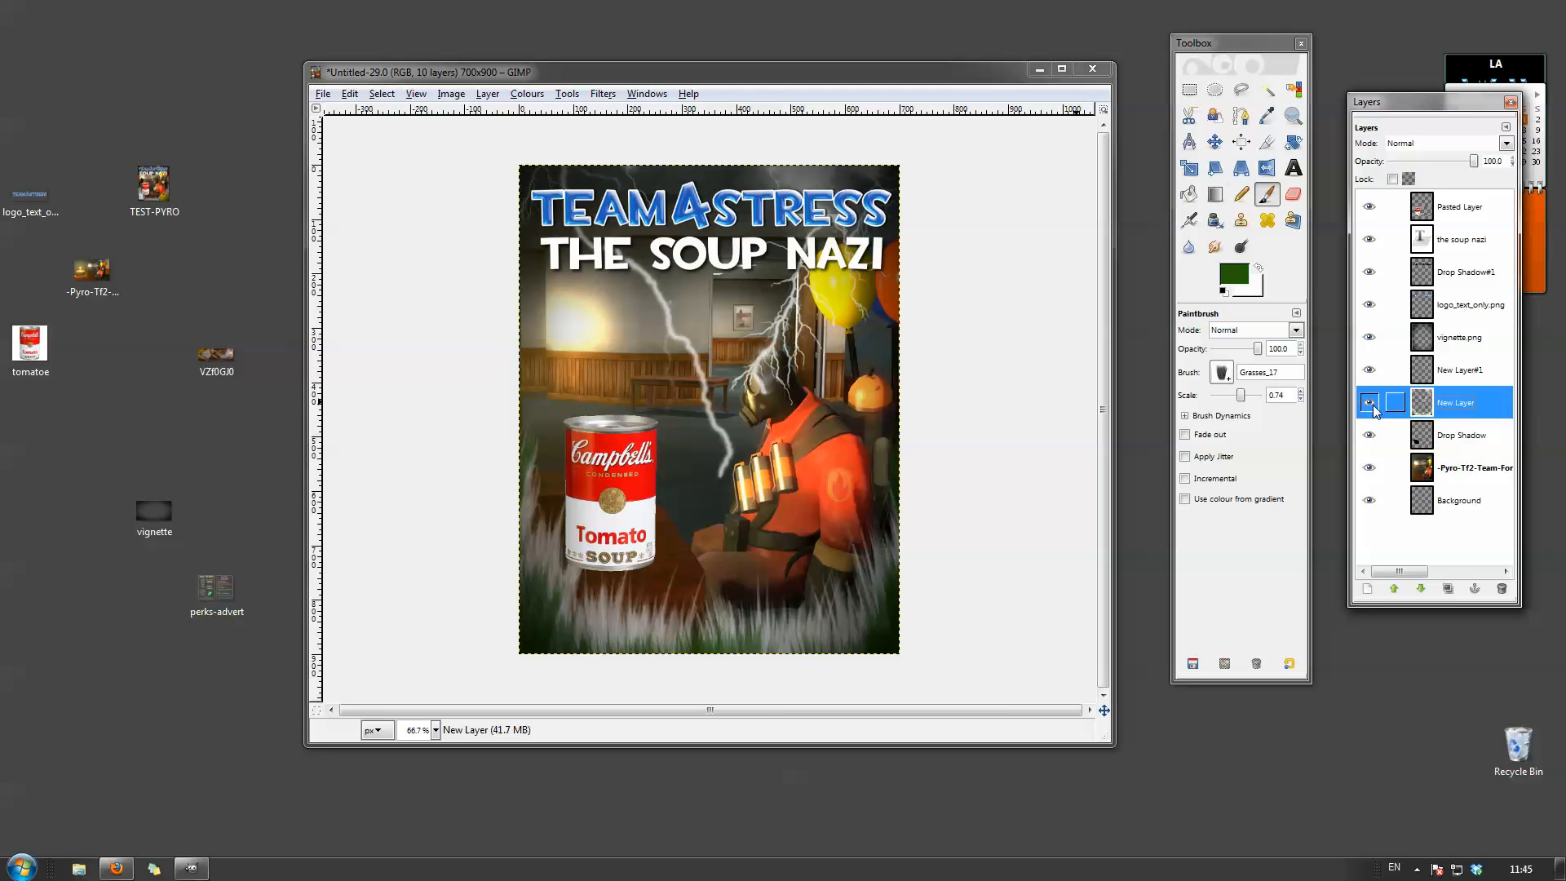
left_click(1370, 403)
left_click(1370, 403)
left_click(1370, 403)
left_click(1370, 403)
left_click(1370, 402)
left_click(1370, 403)
On the New Layer#1 layer, stamp the black crouching figure silhouette brush at scale 0.74 just above the soup can.
left_click(1423, 371)
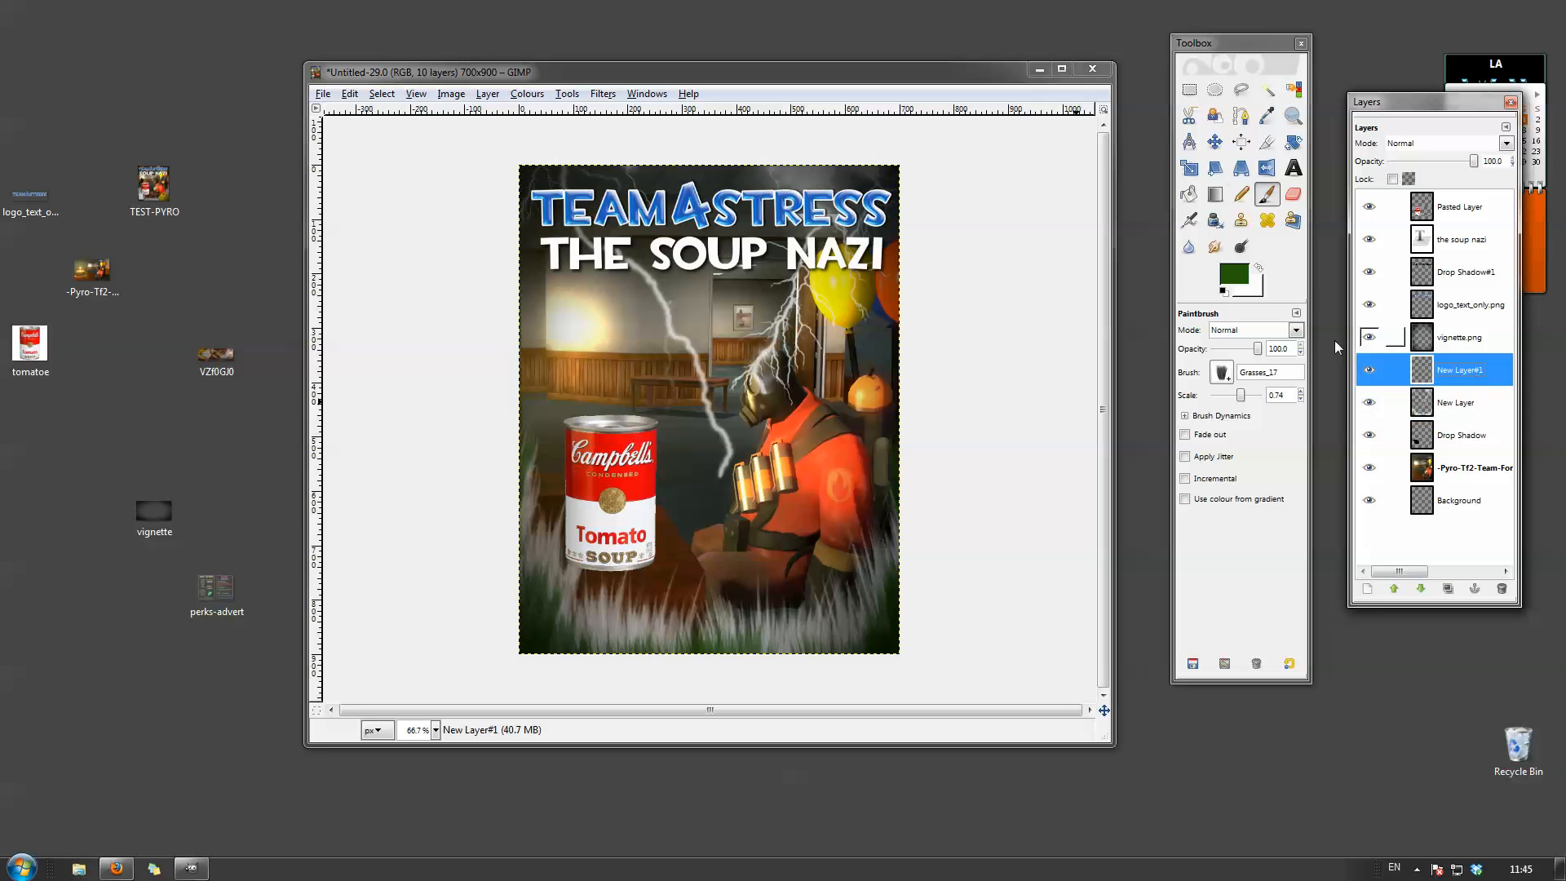
left_click(1221, 373)
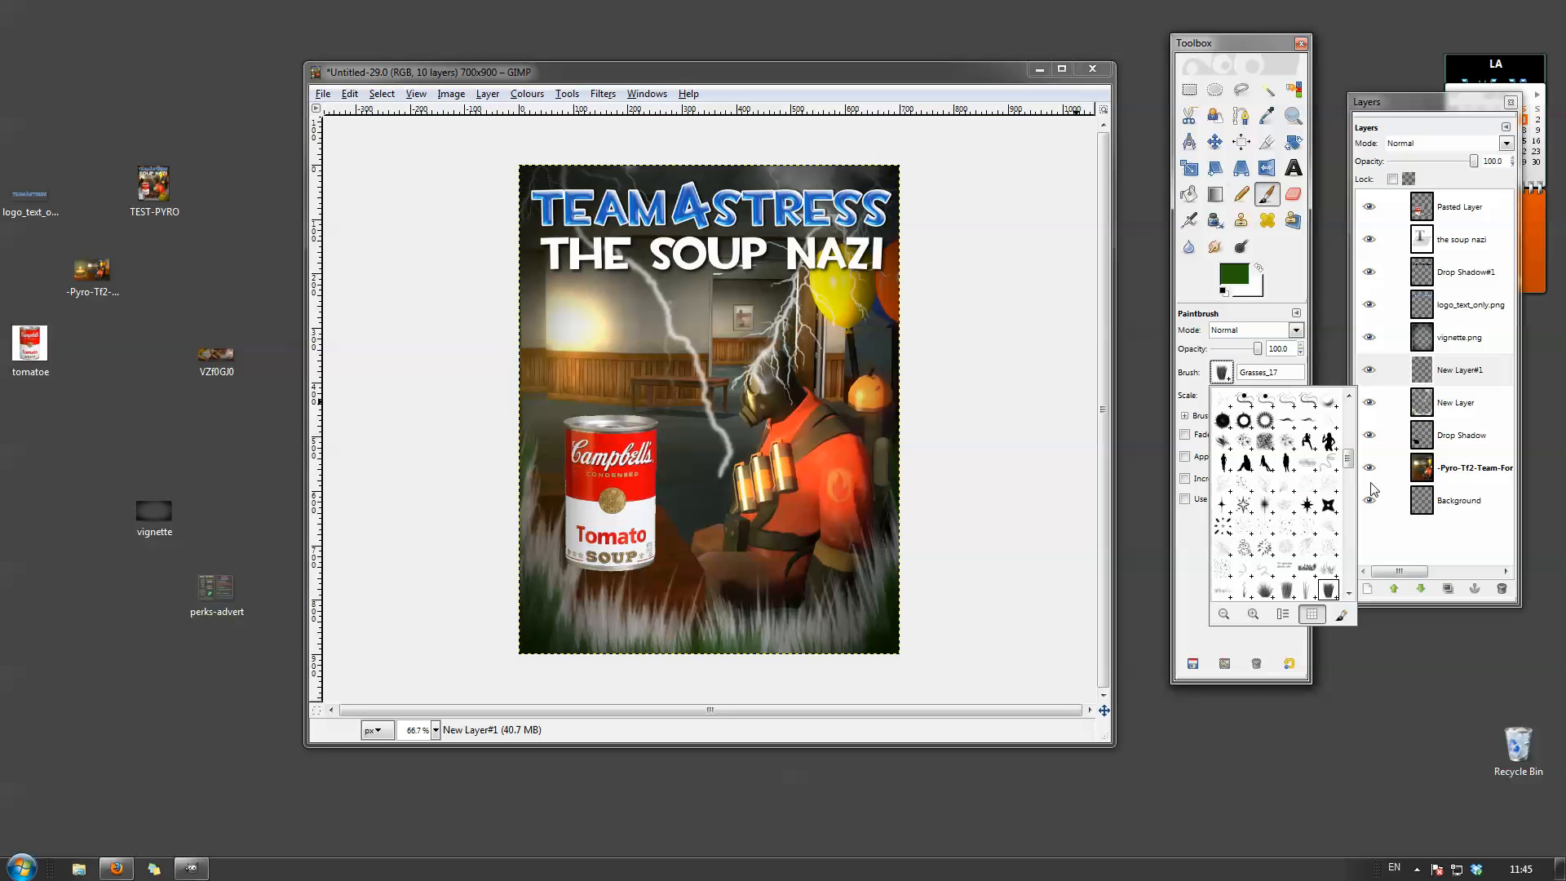
left_click(1308, 442)
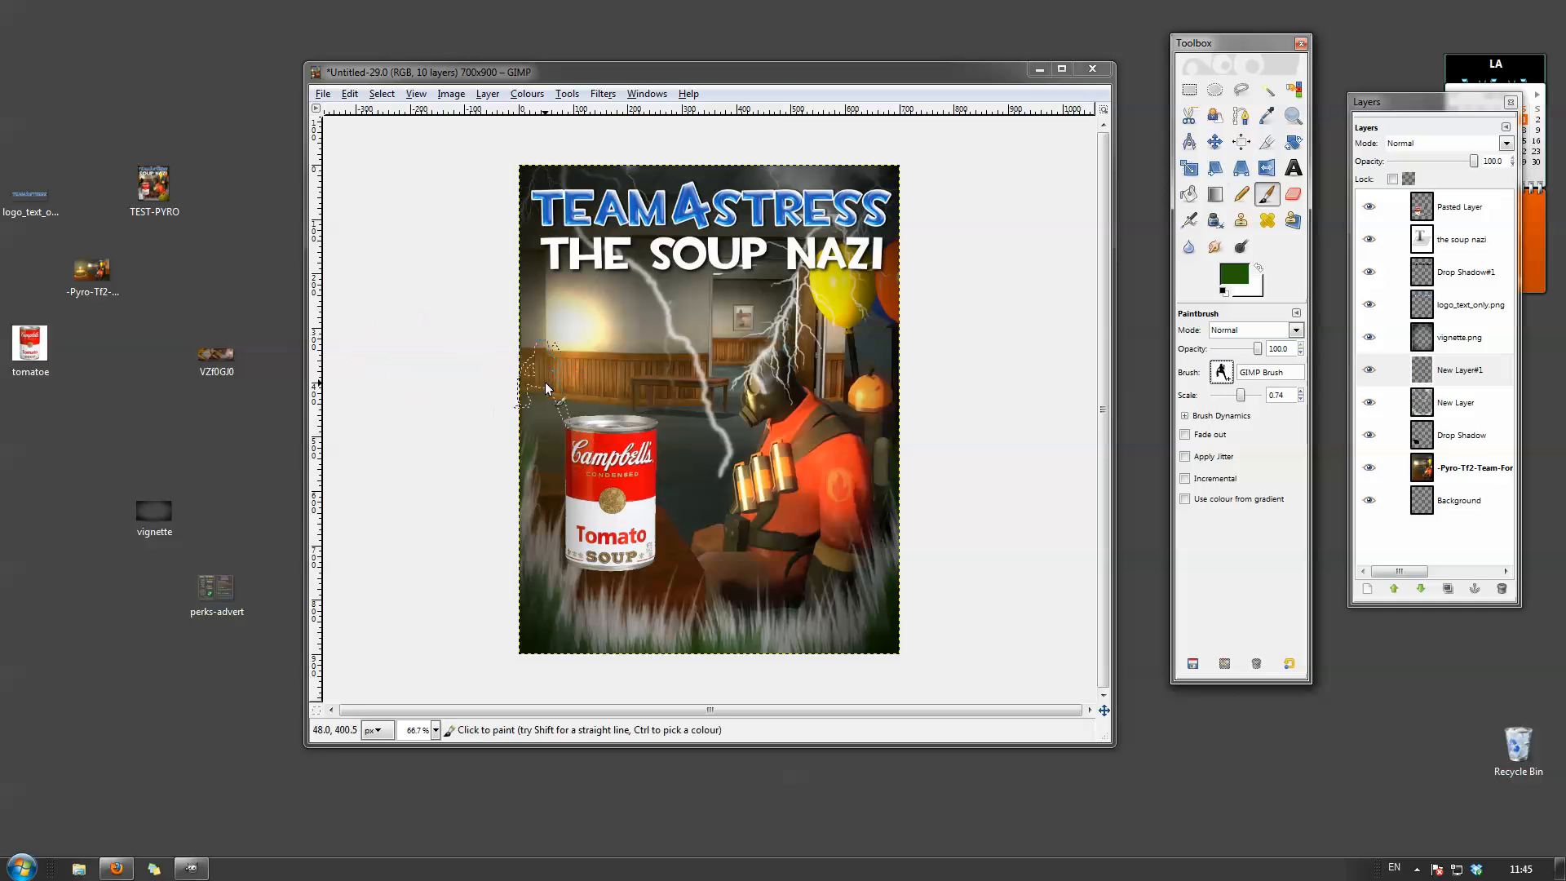
left_click(575, 396)
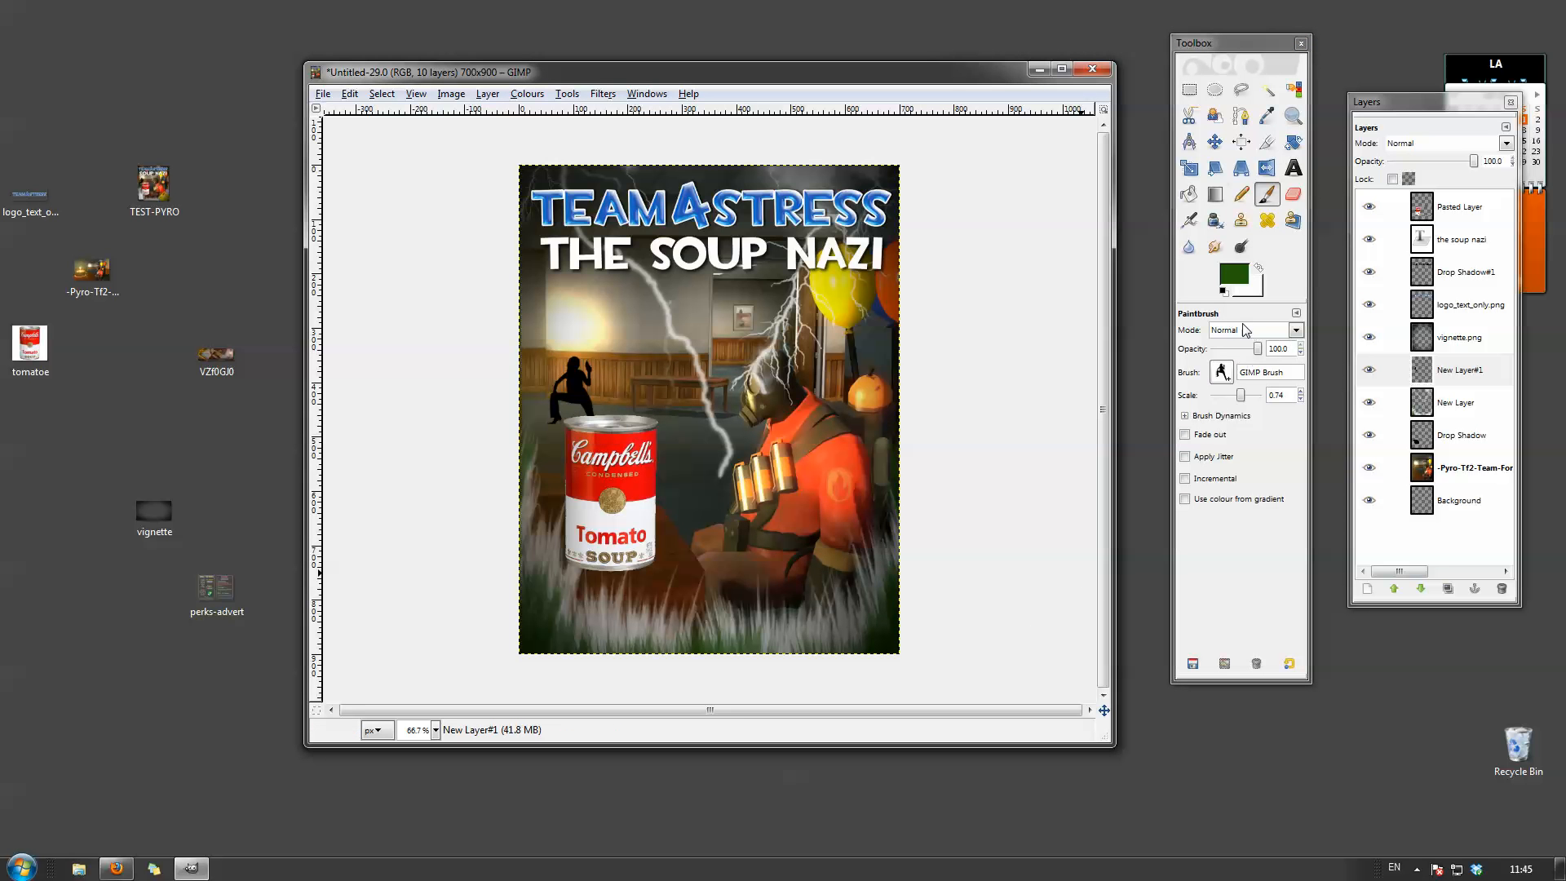
Try a dark green Planets_23 brush stamp at scale 0.74 below the poster's title and undo it.
left_click(1226, 377)
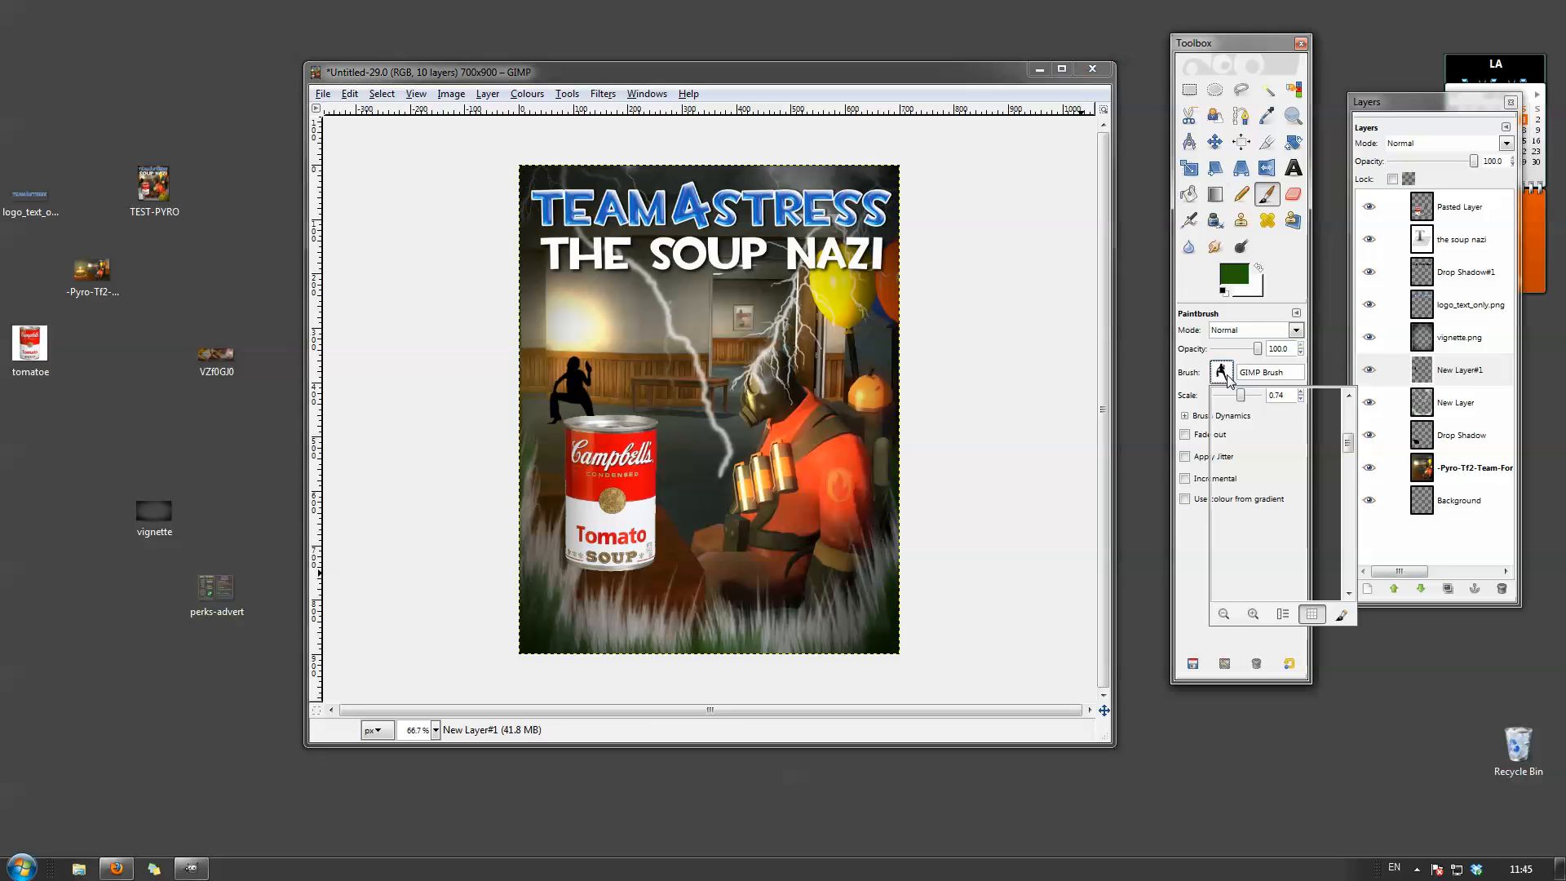
left_click_drag(1350, 444, 1360, 499)
scroll(1361, 501, "down", 3)
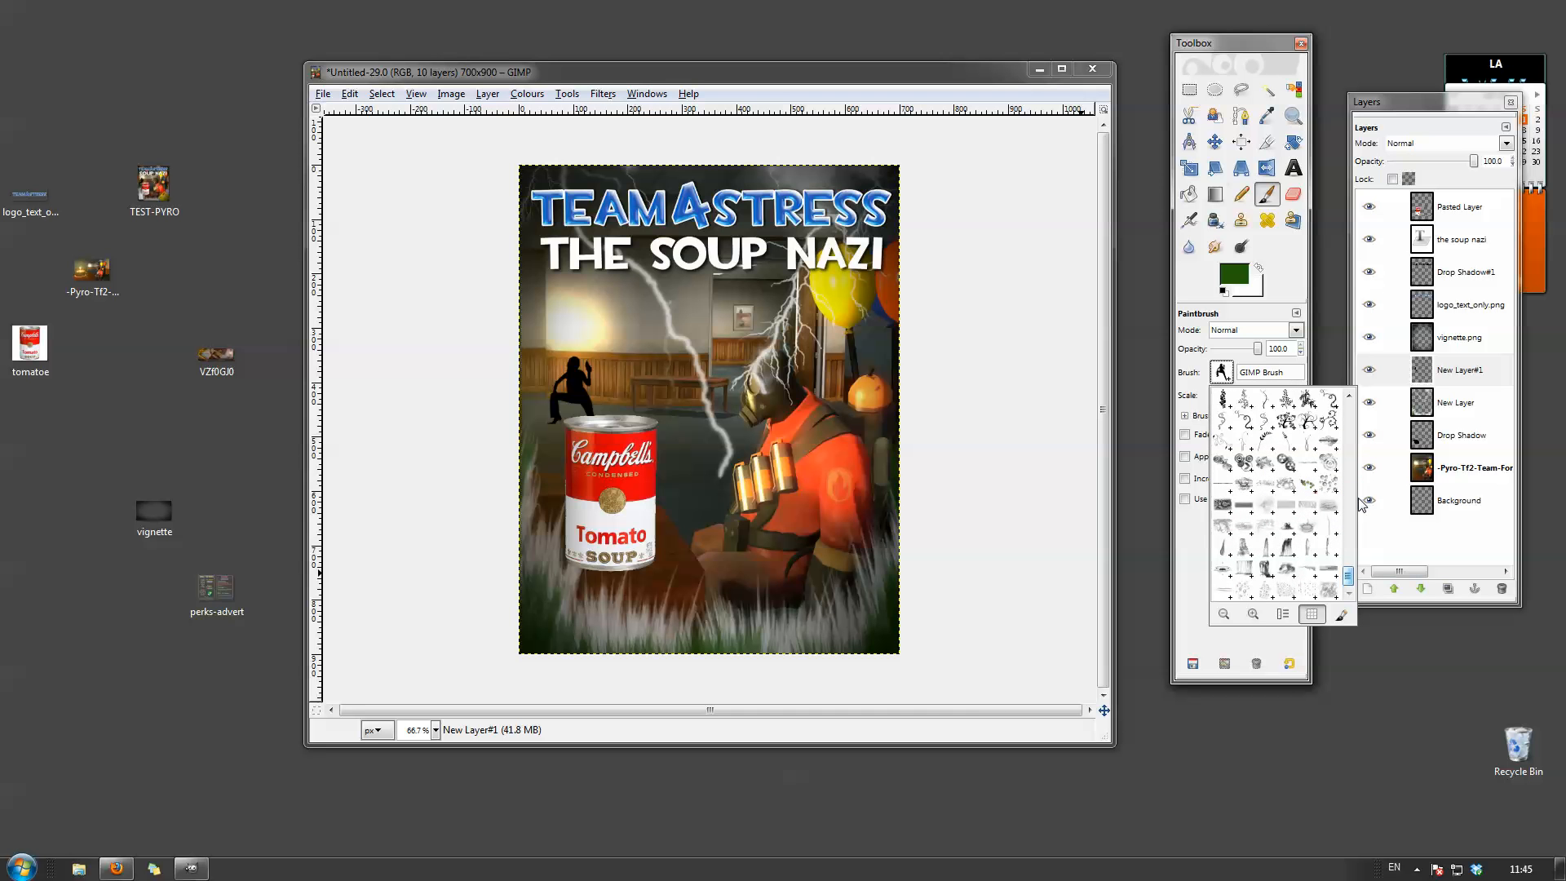
scroll(1360, 503, "up", 4)
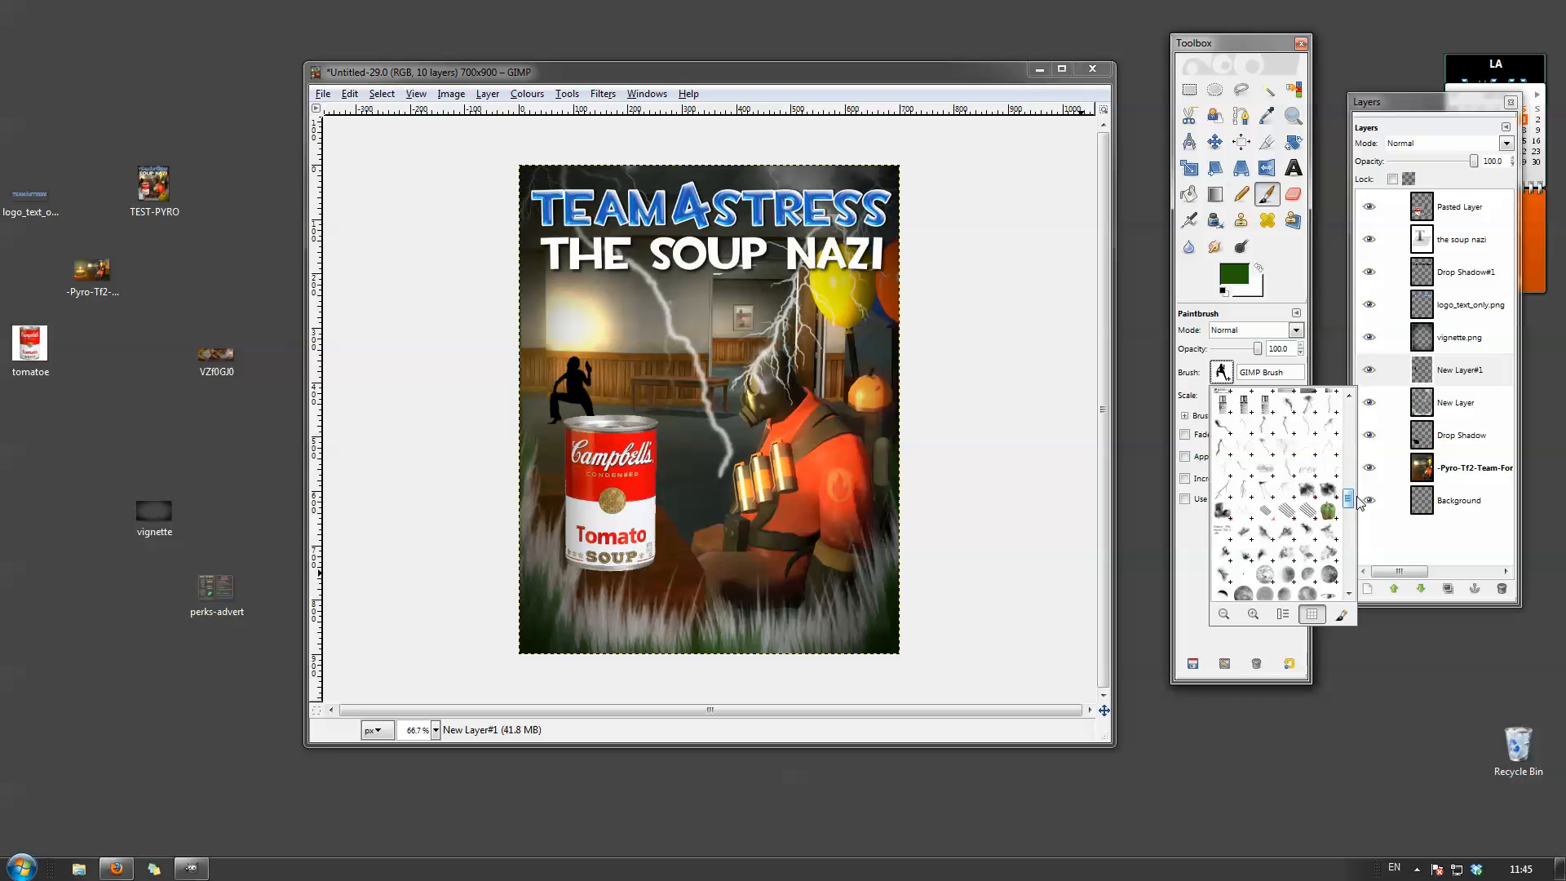
mouse_move(1357, 501)
left_mouse_down()
mouse_move(1350, 487)
mouse_move(1344, 565)
mouse_move(1344, 507)
left_mouse_up()
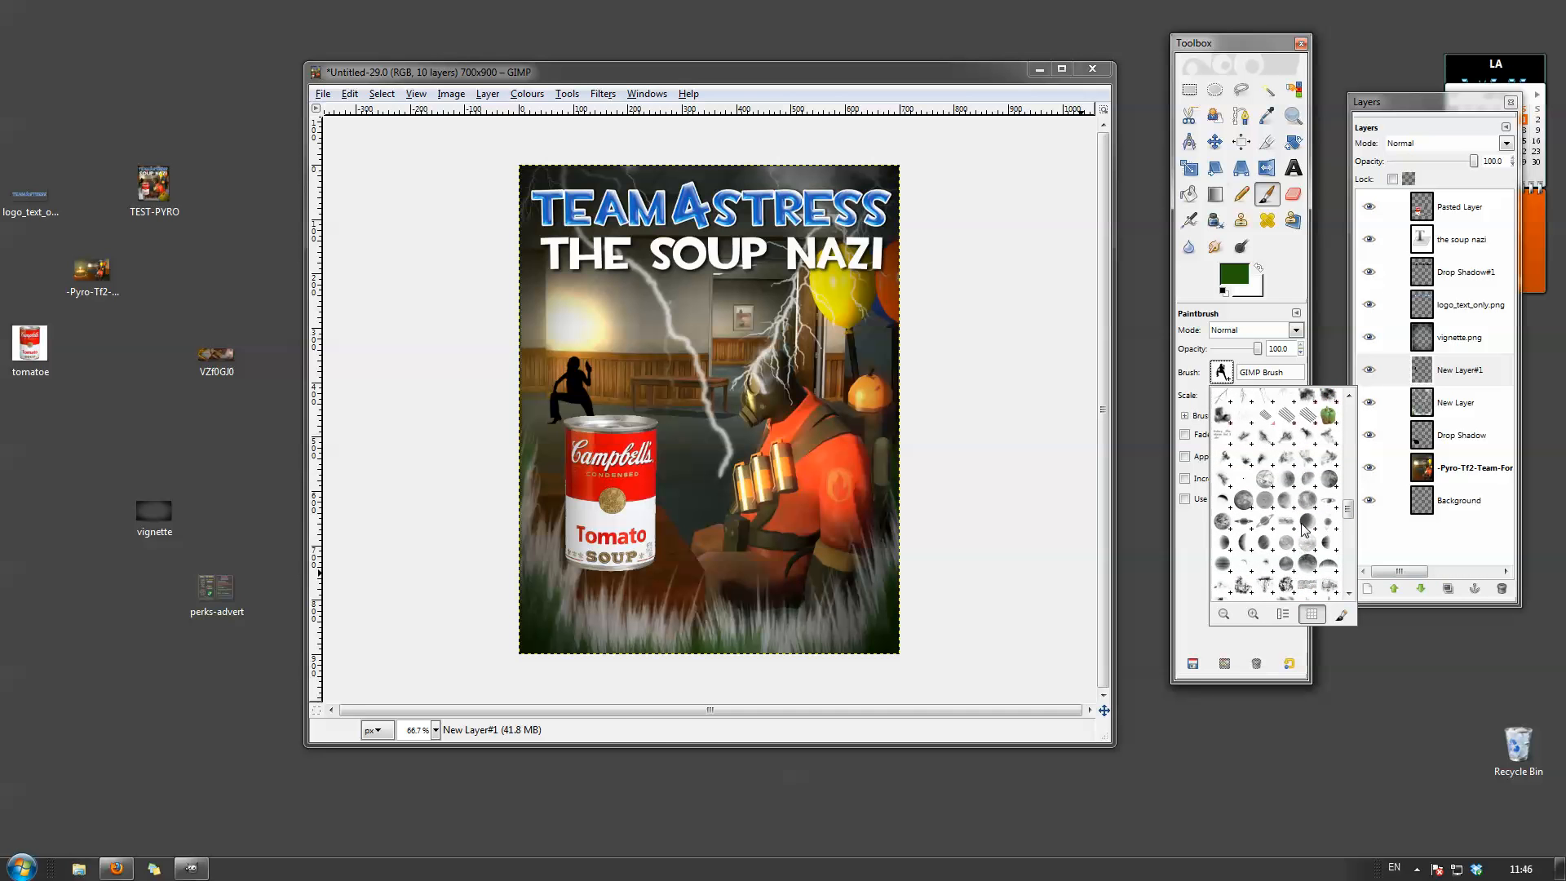
left_click(1302, 524)
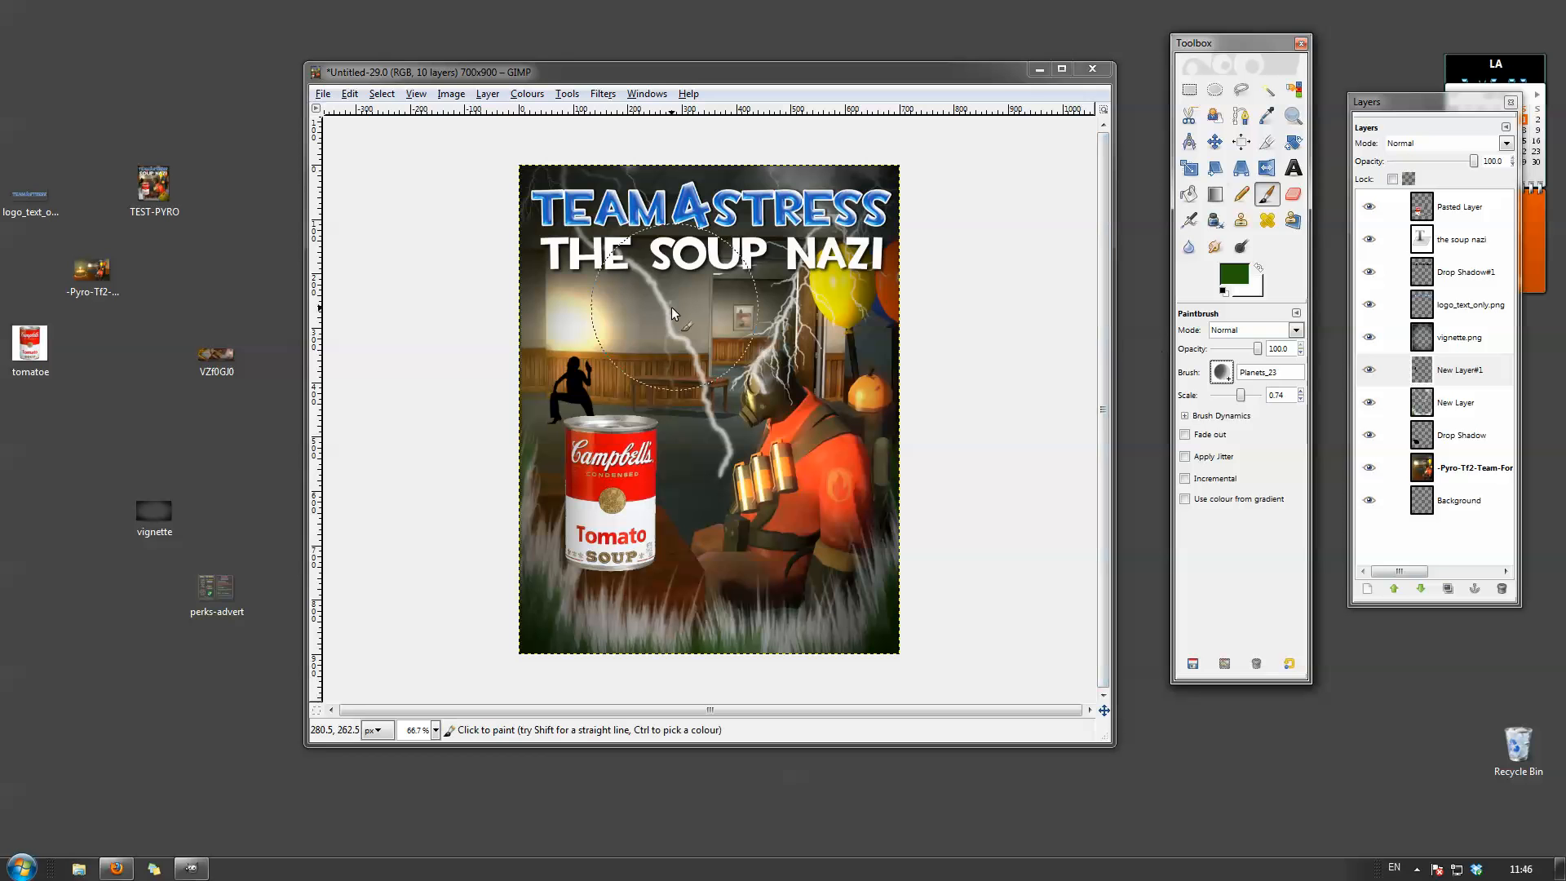
left_click(649, 281)
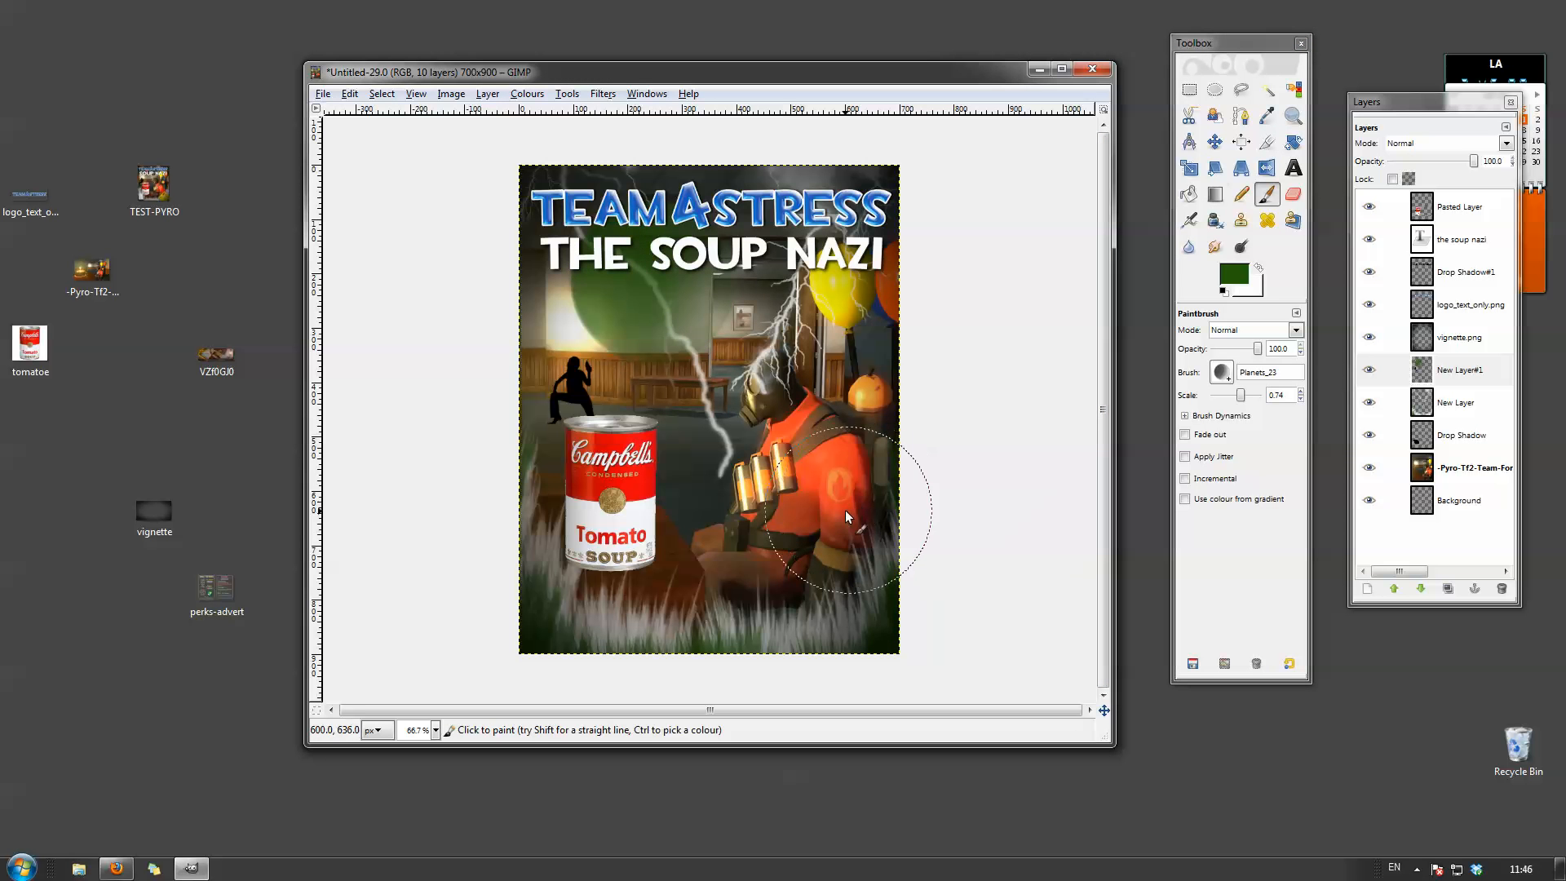
key("ctrl+z")
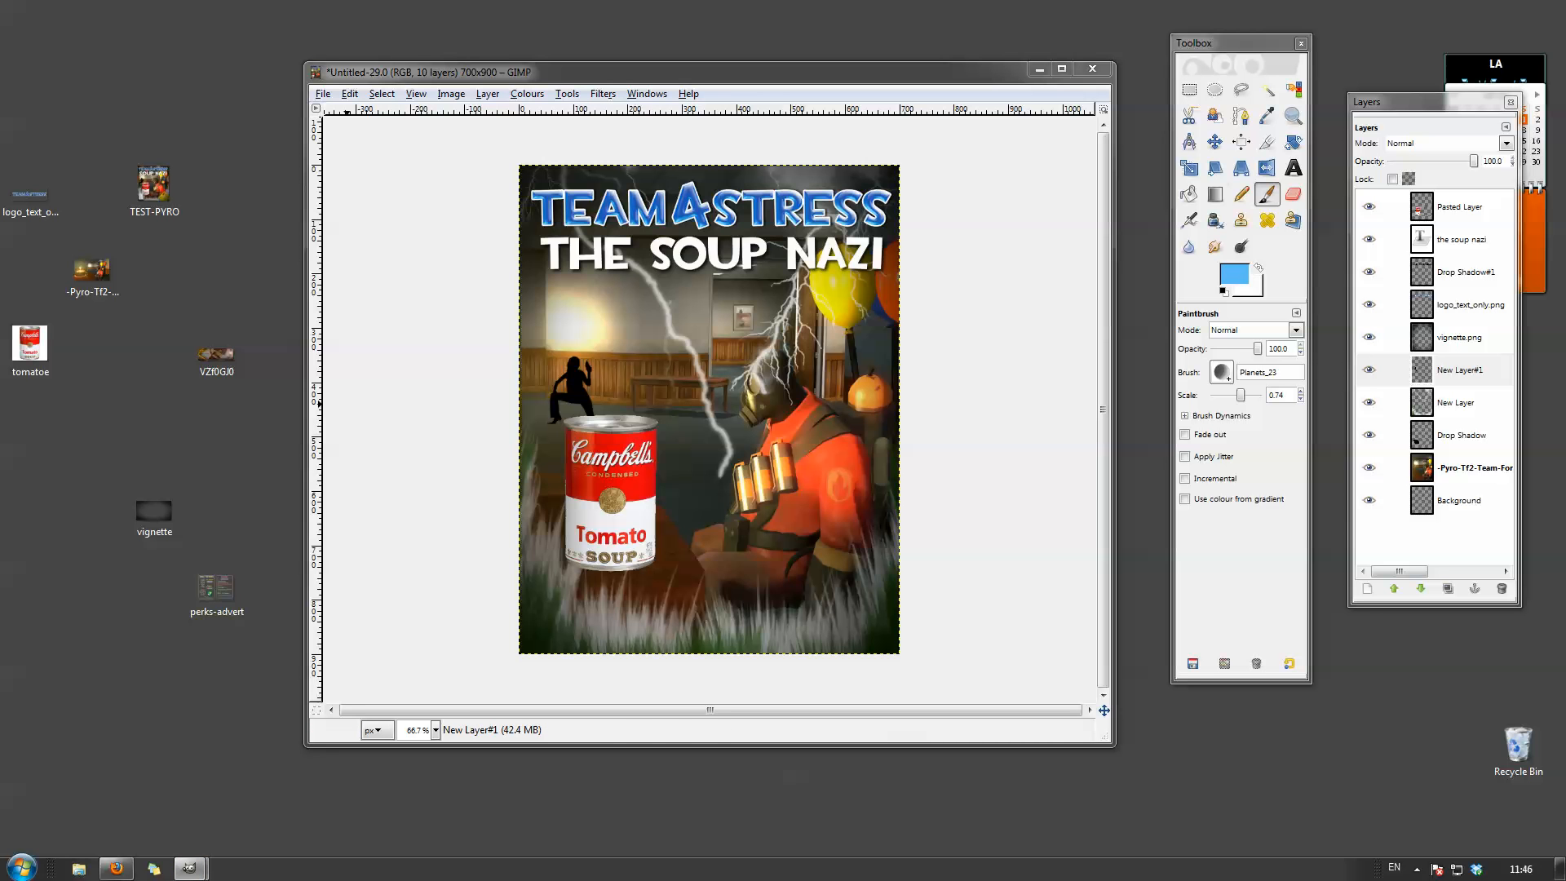
Try light blue Planets_23 and Planets_20 brush stamps at scale 0.74 below the title, undoing each one.
left_click(652, 308)
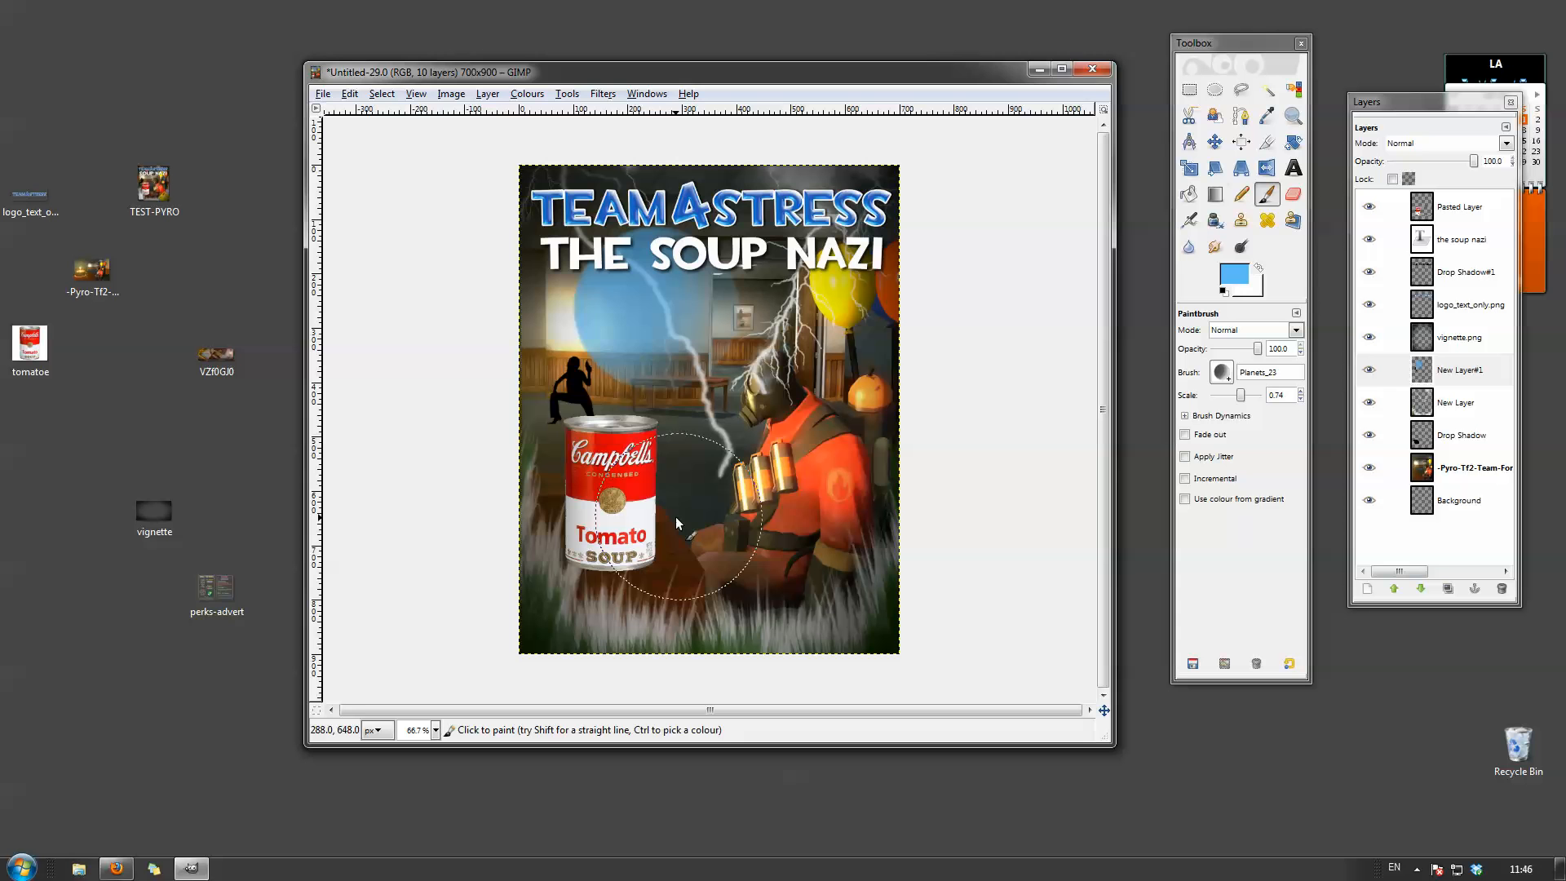
key("ctrl+z")
left_click(1221, 372)
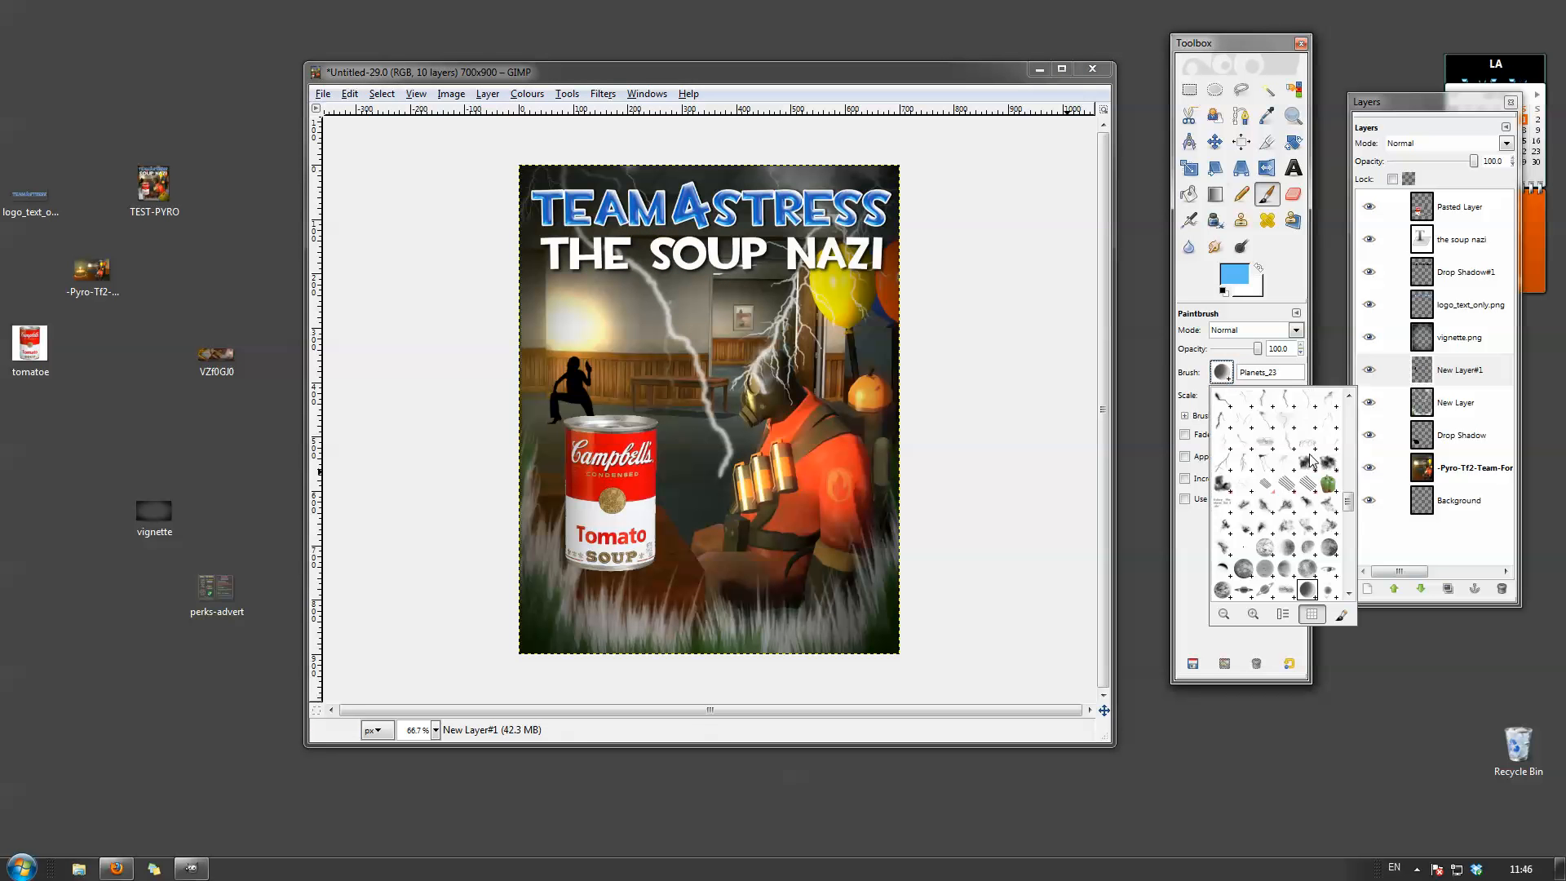
left_click(1329, 592)
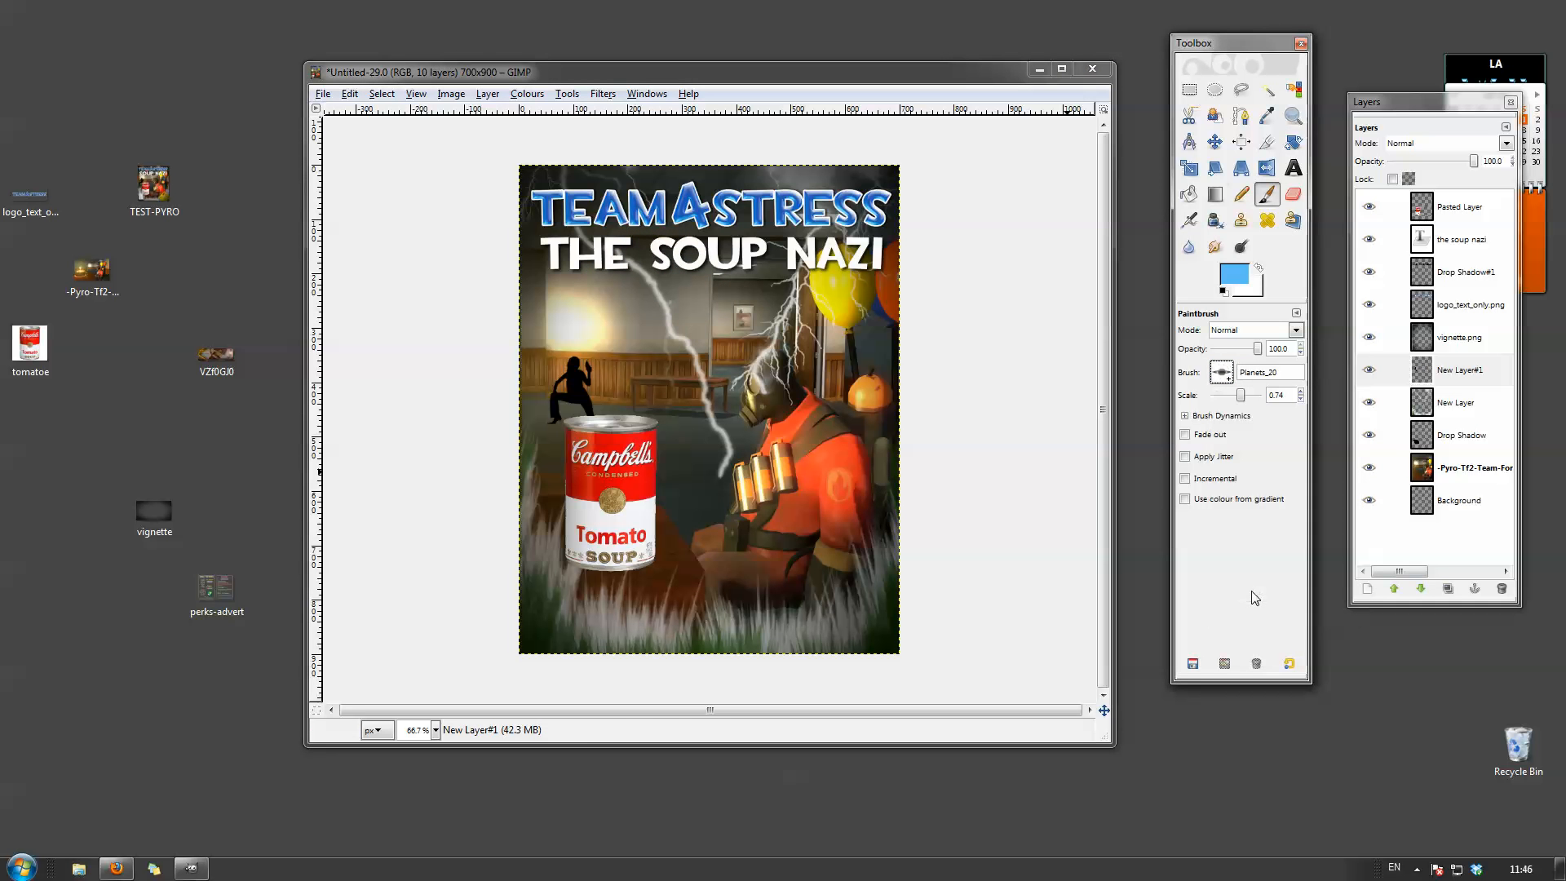
left_click(674, 302)
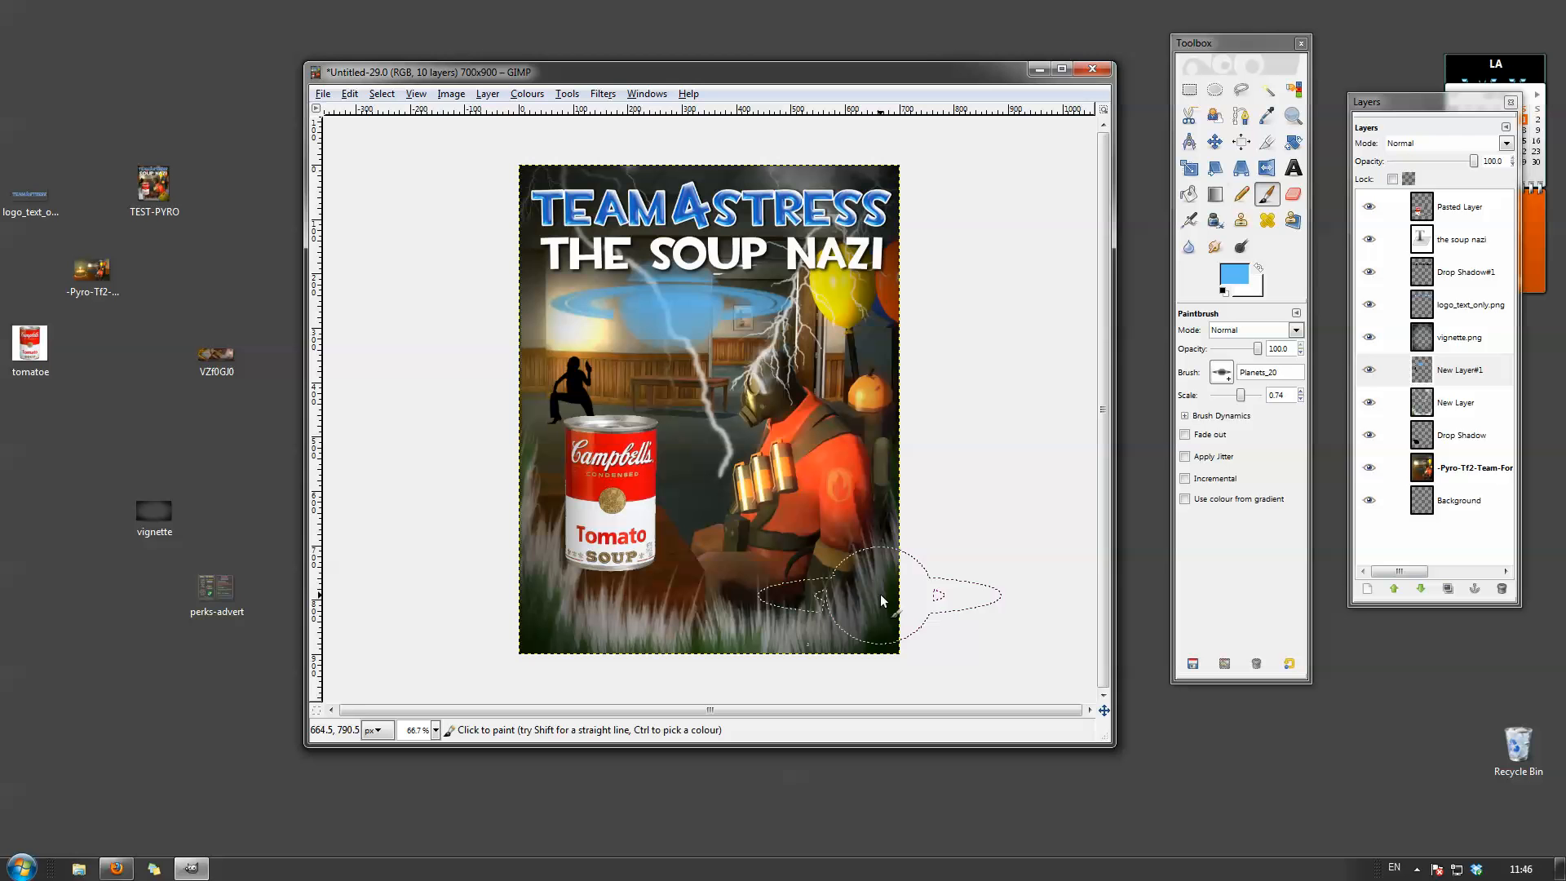
key("ctrl+z")
Try small light blue Planets_20 stamps at scales 0.05 and 0.15 around the poster's background, and undo them all.
left_click(1241, 398)
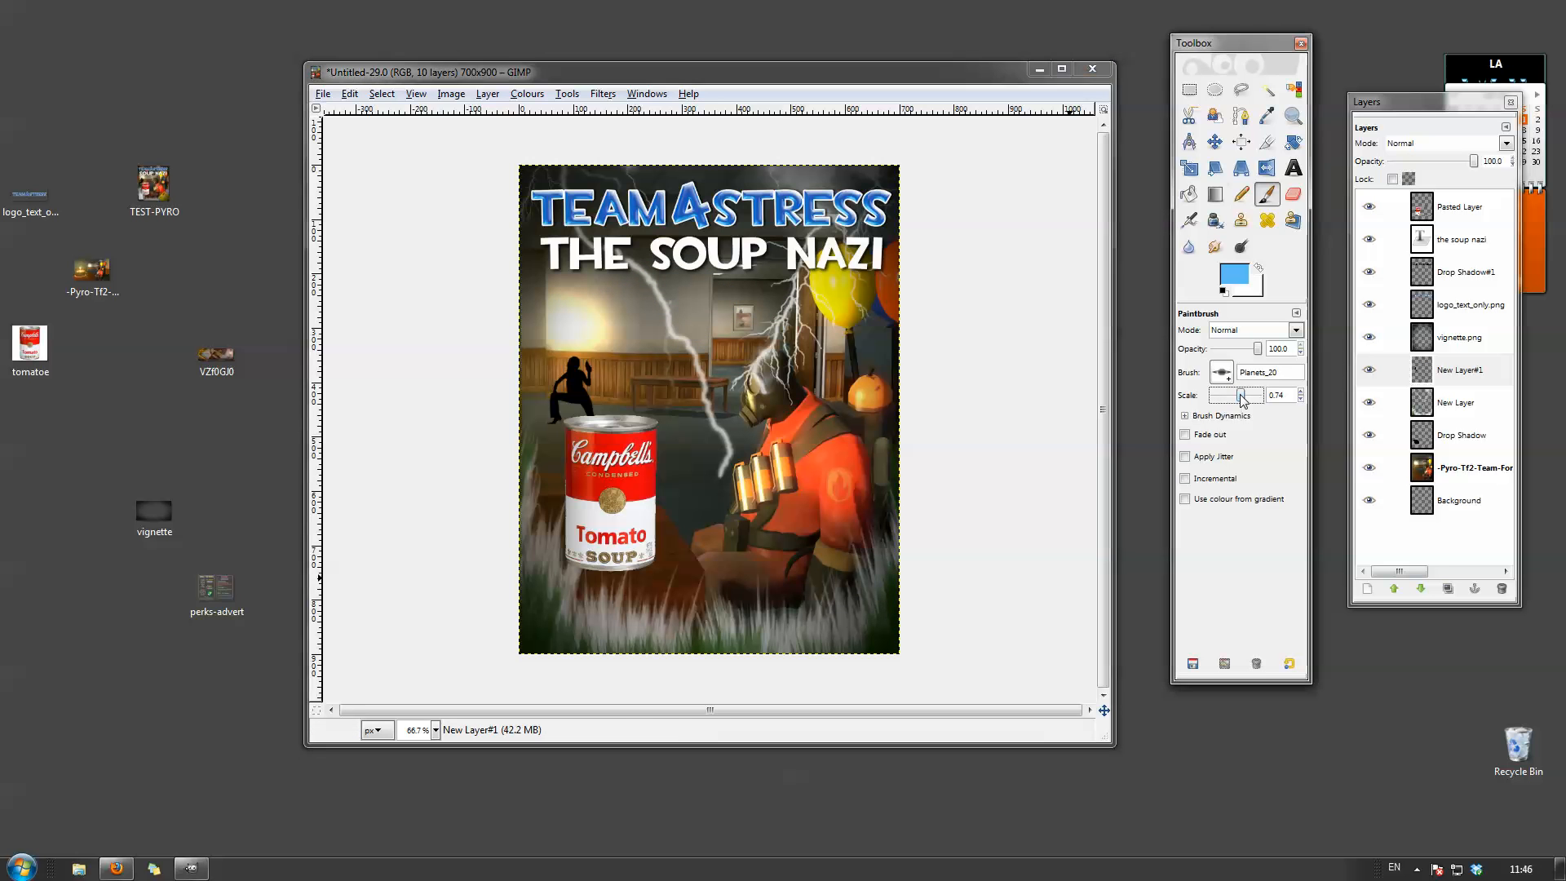
left_click_drag(1232, 398, 1225, 396)
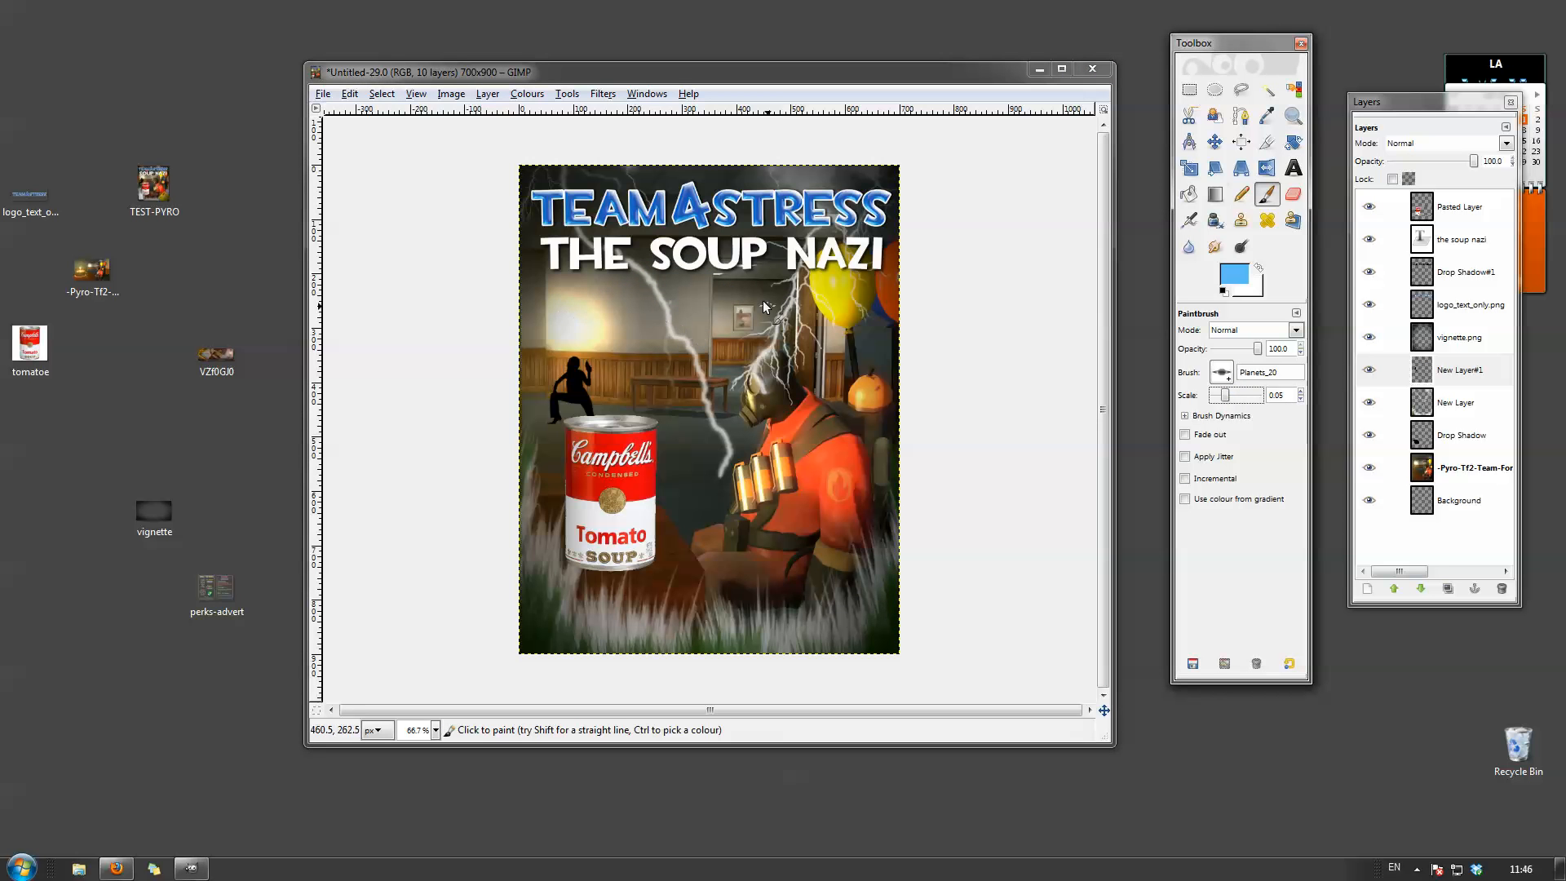
left_click(693, 291)
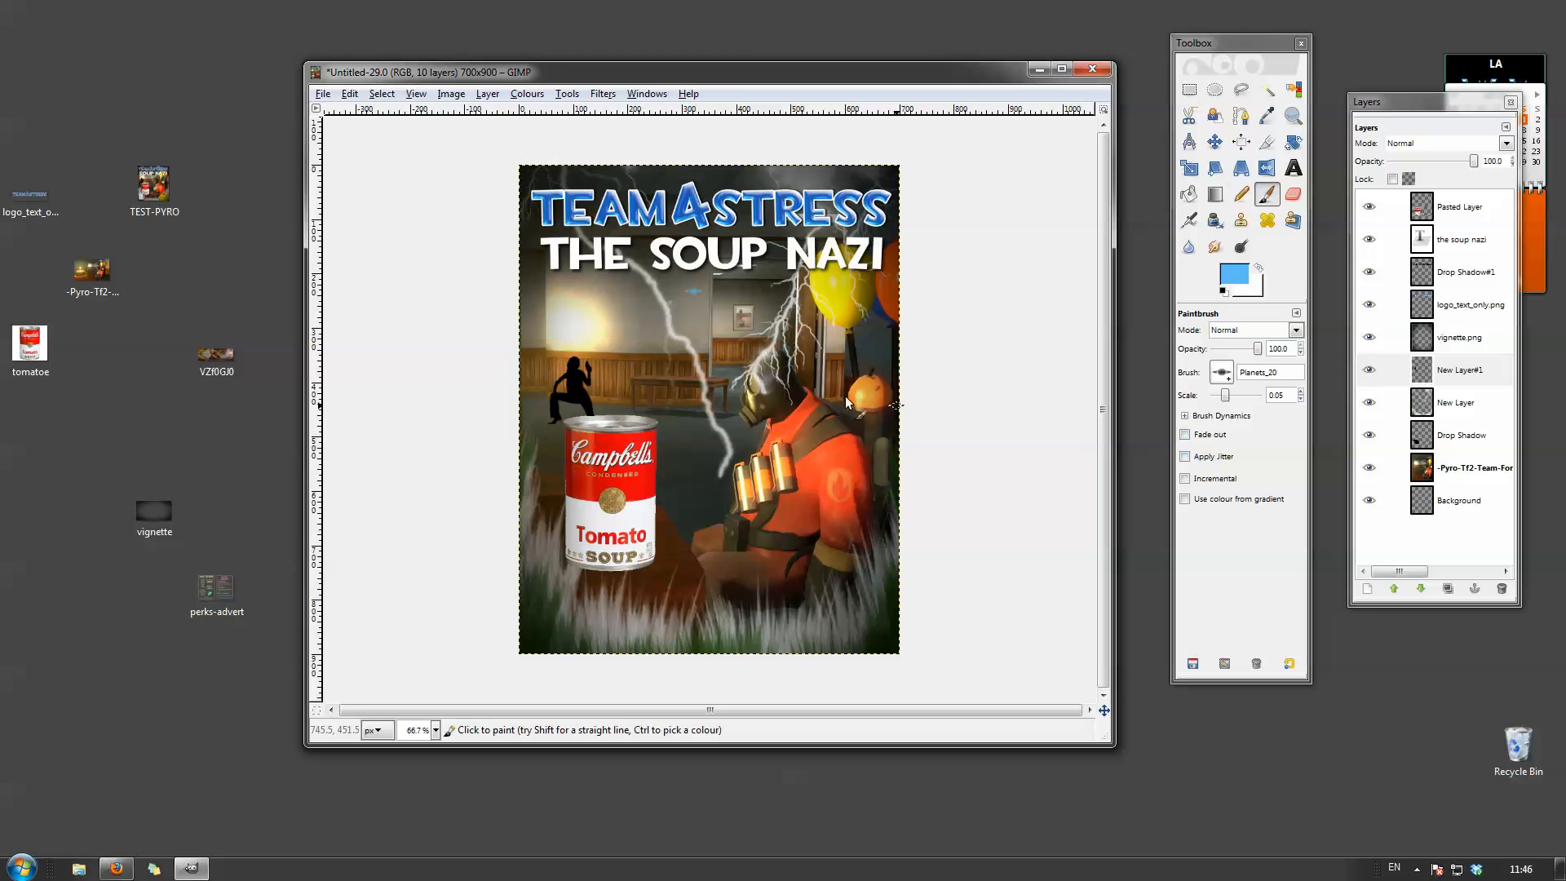
left_click(1225, 397)
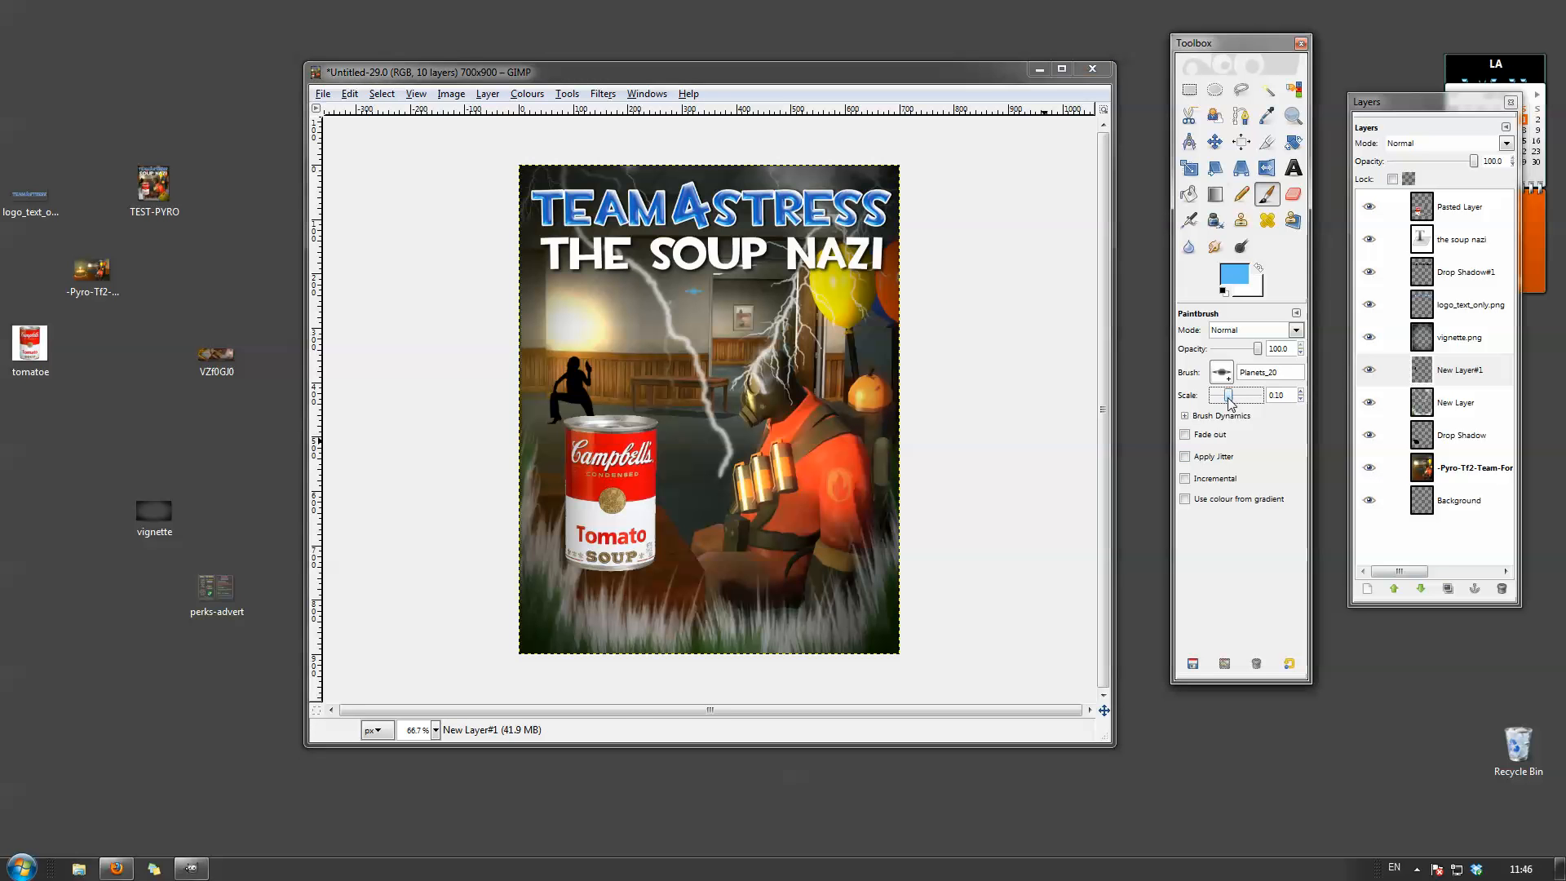
left_click_drag(1225, 397, 1233, 397)
left_click(648, 310)
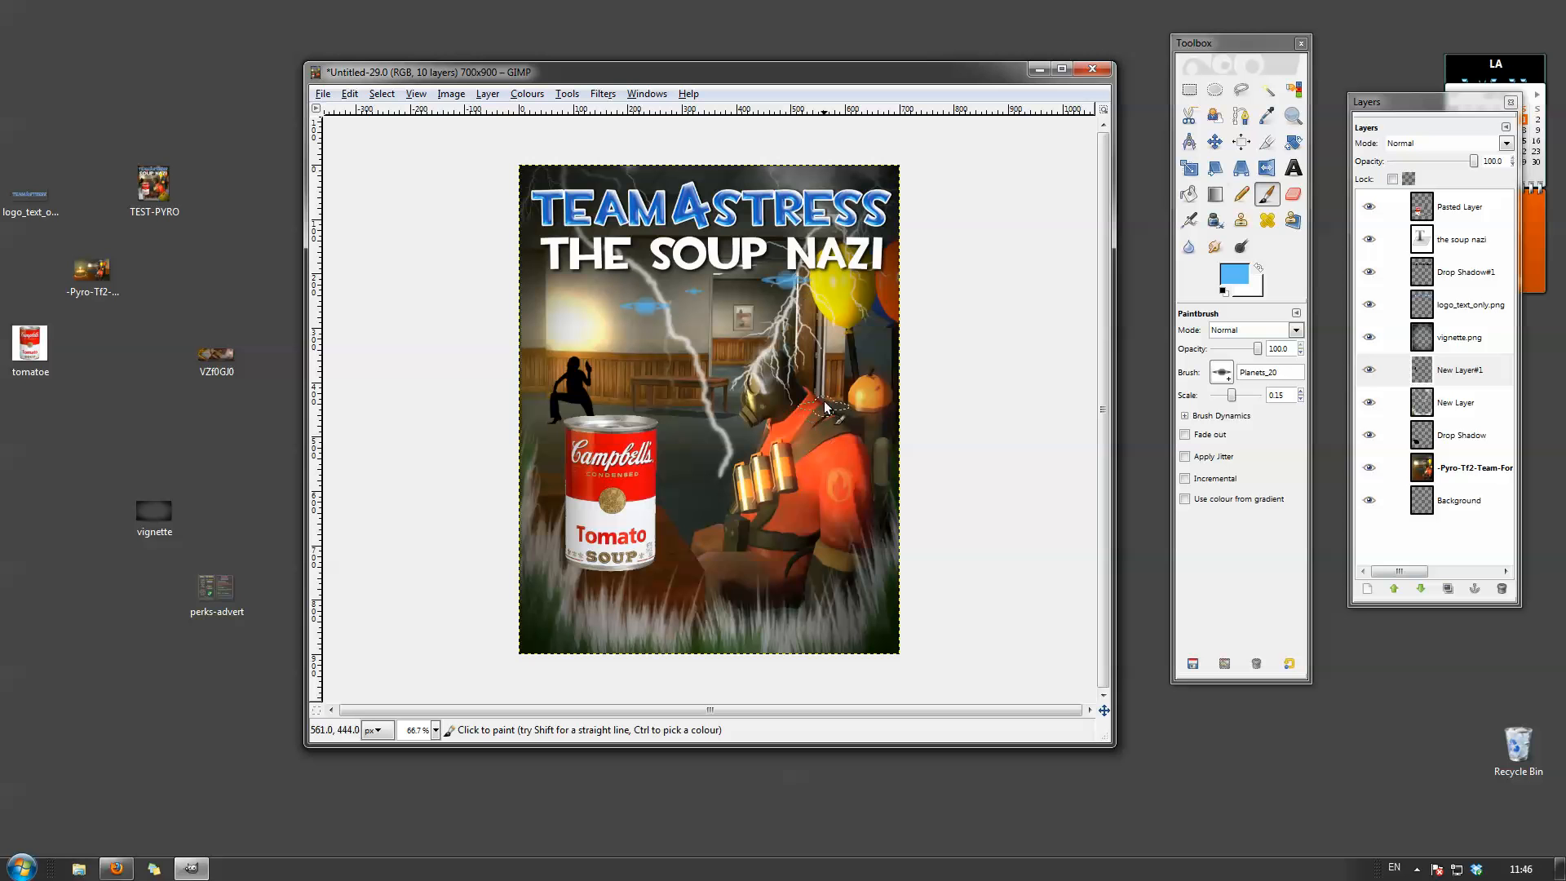
left_click(832, 377)
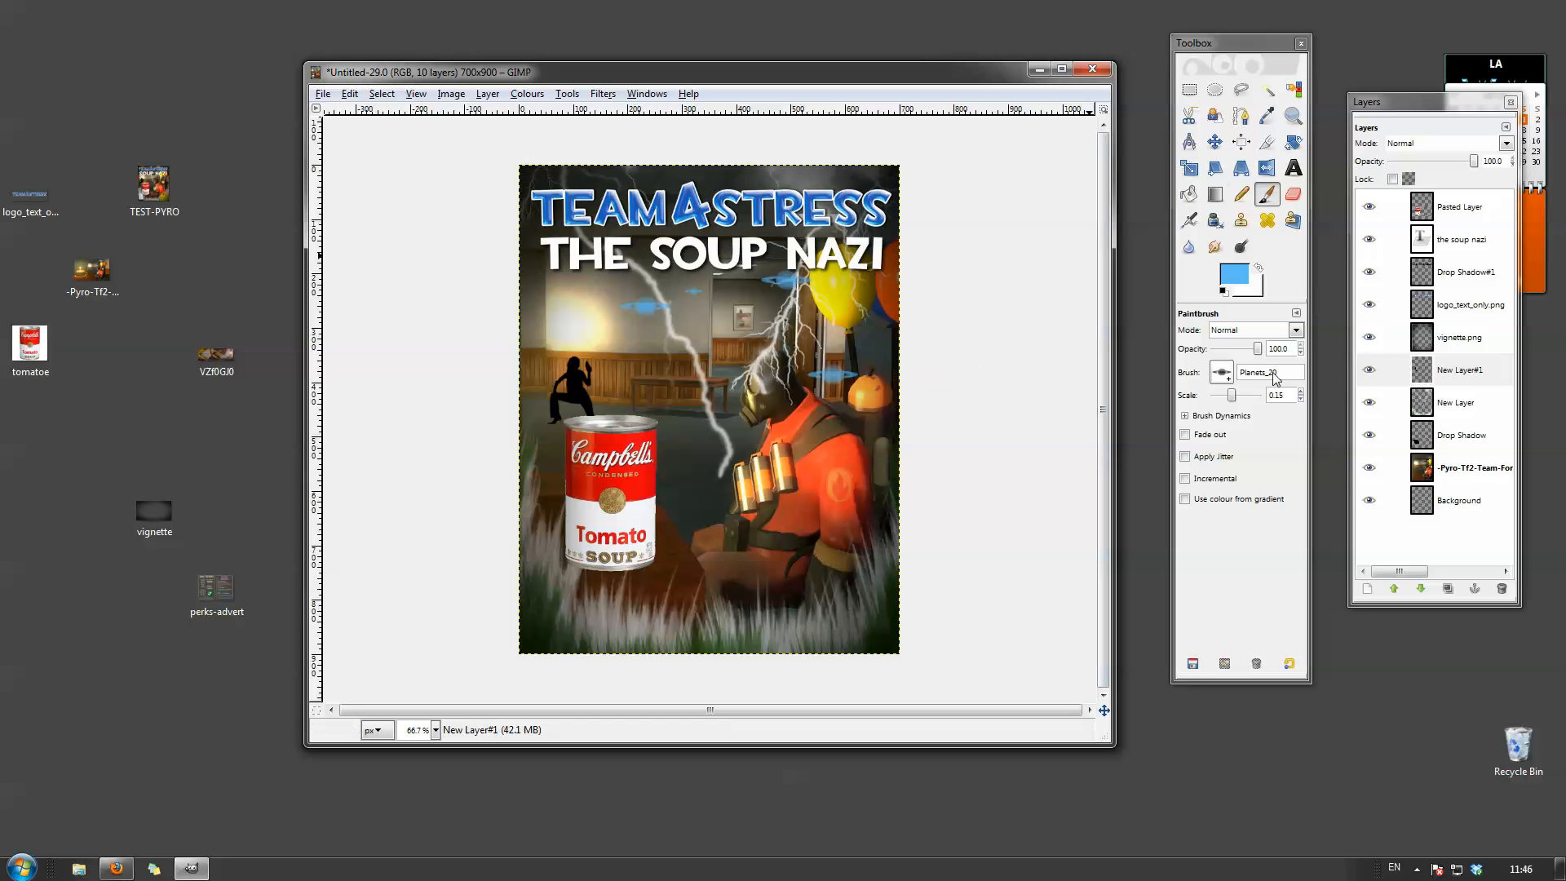
key("ctrl+z")
key("ctrl+z")
key("ctrl+z")
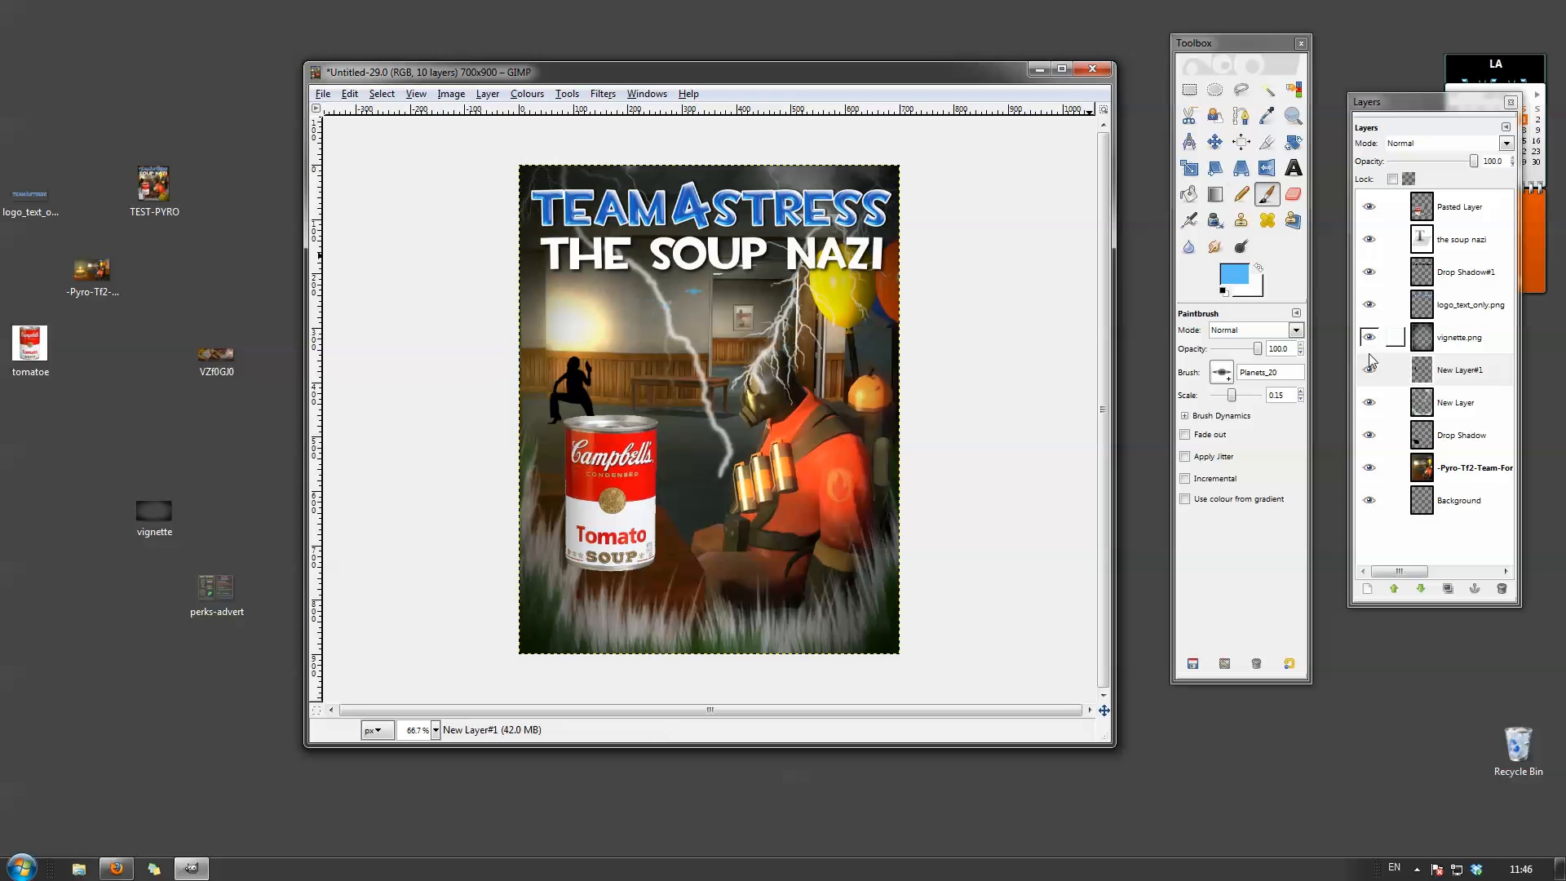
key("ctrl+z")
Try light blue painting with the Phantasm III_8 brush at scale 1.09 along the poster's right edge and undo it.
left_click(1223, 374)
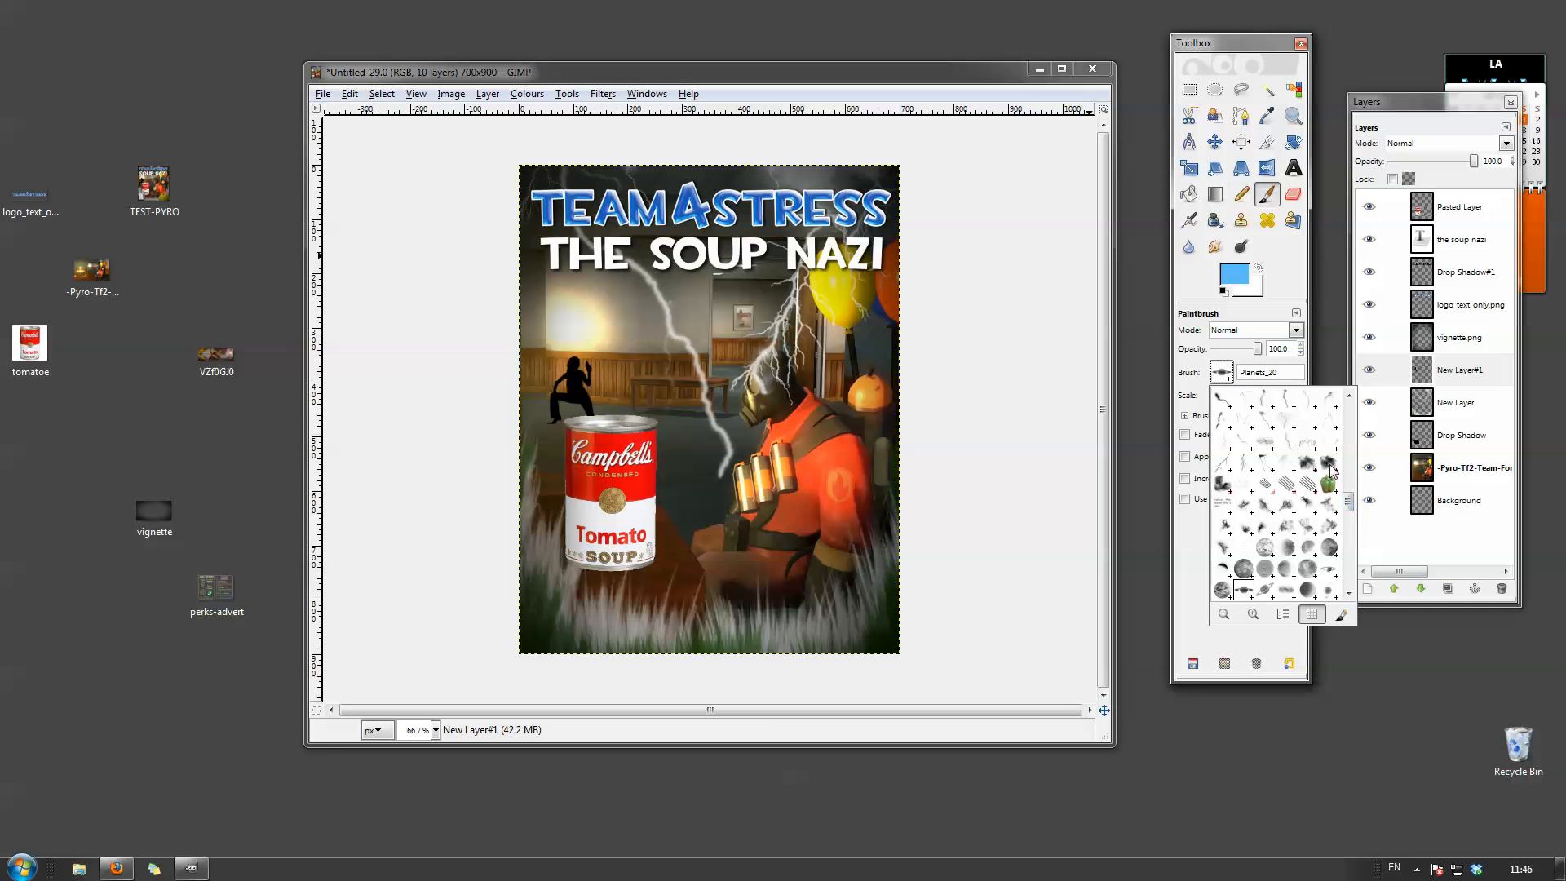
double_click(1331, 470)
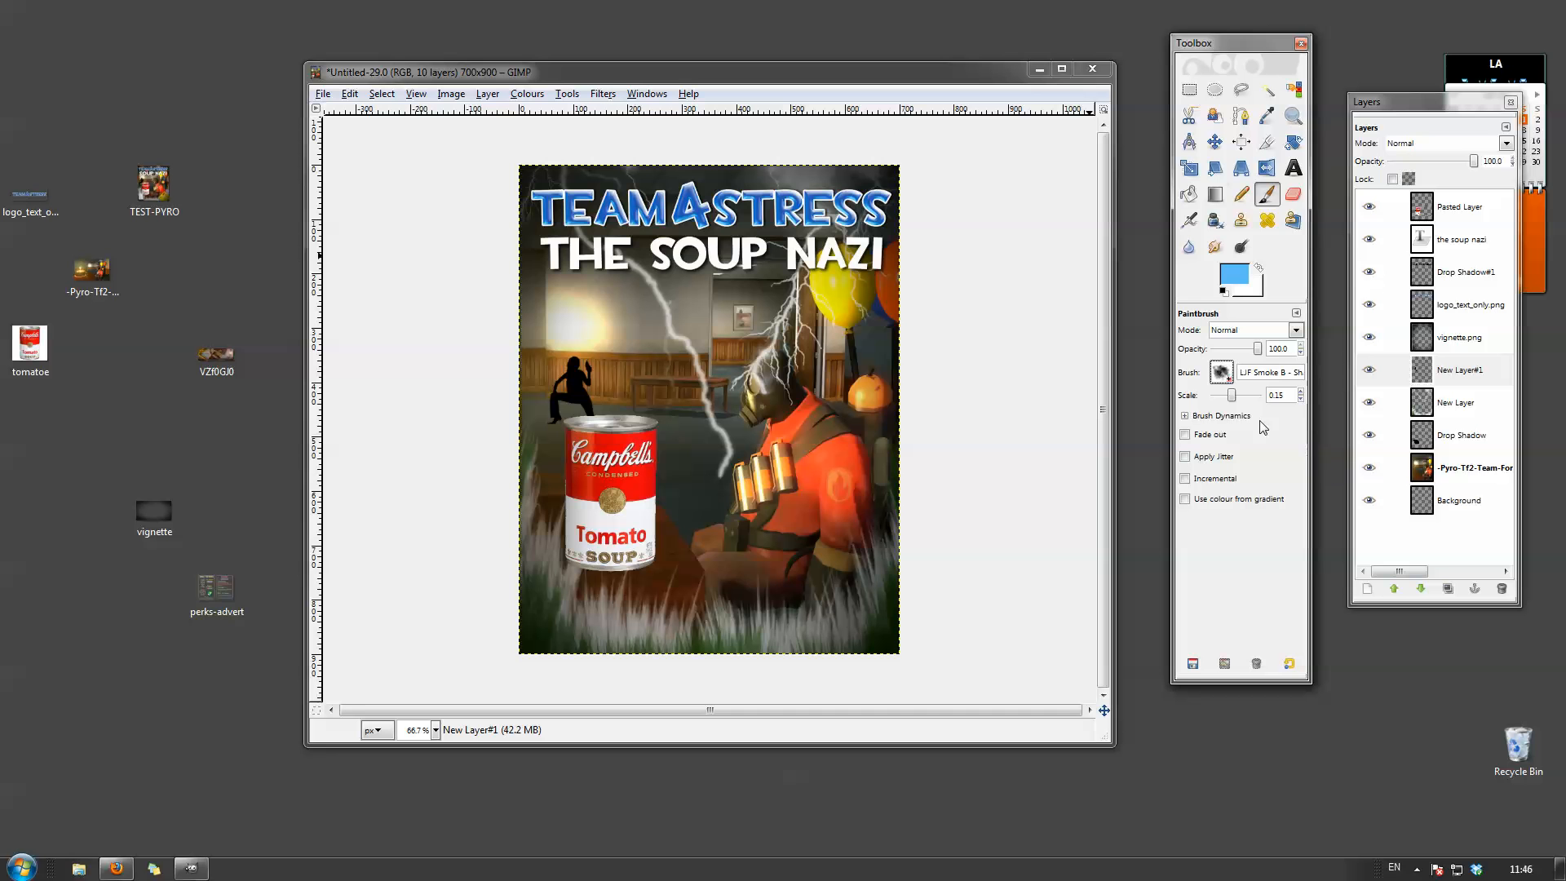
left_click(1220, 372)
mouse_move(1347, 488)
left_mouse_down()
mouse_move(1351, 421)
mouse_move(1351, 509)
left_mouse_up()
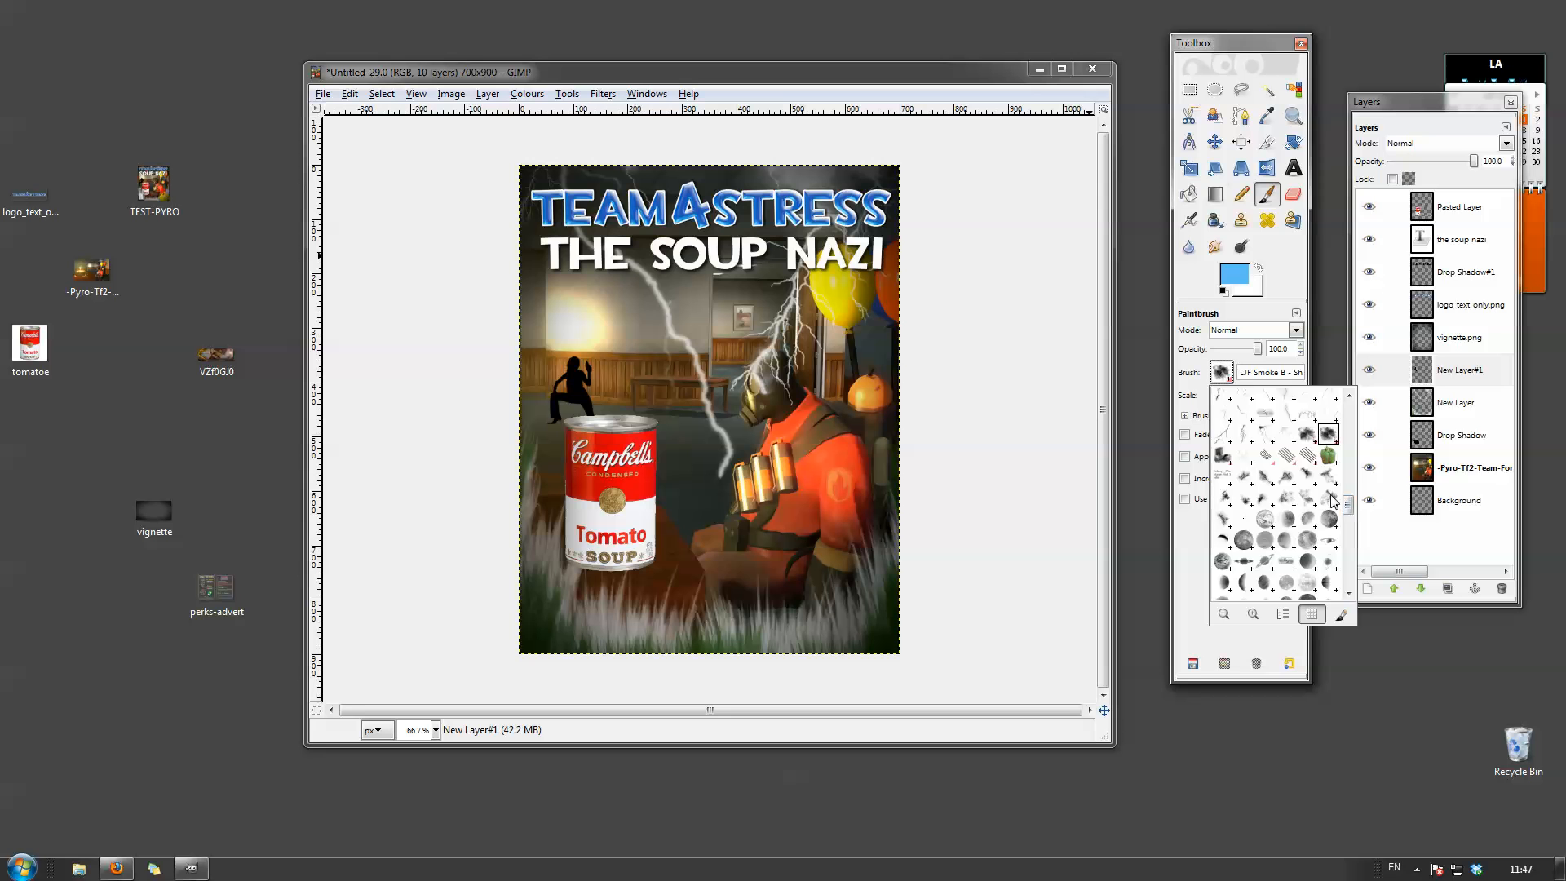
left_click(1333, 500)
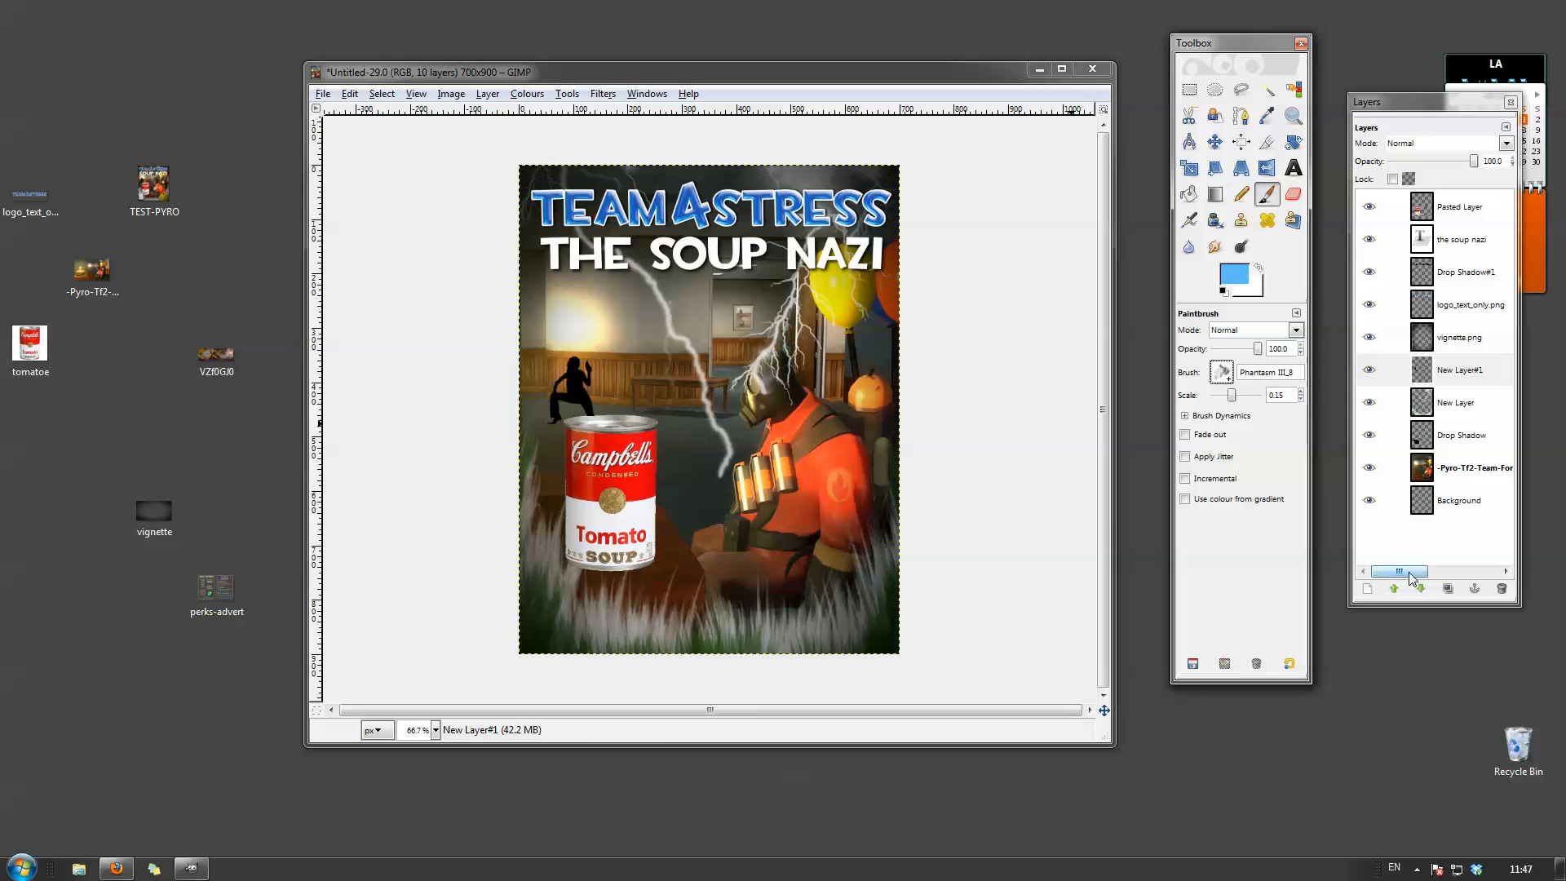
left_click_drag(1231, 395, 1245, 396)
left_click(900, 380)
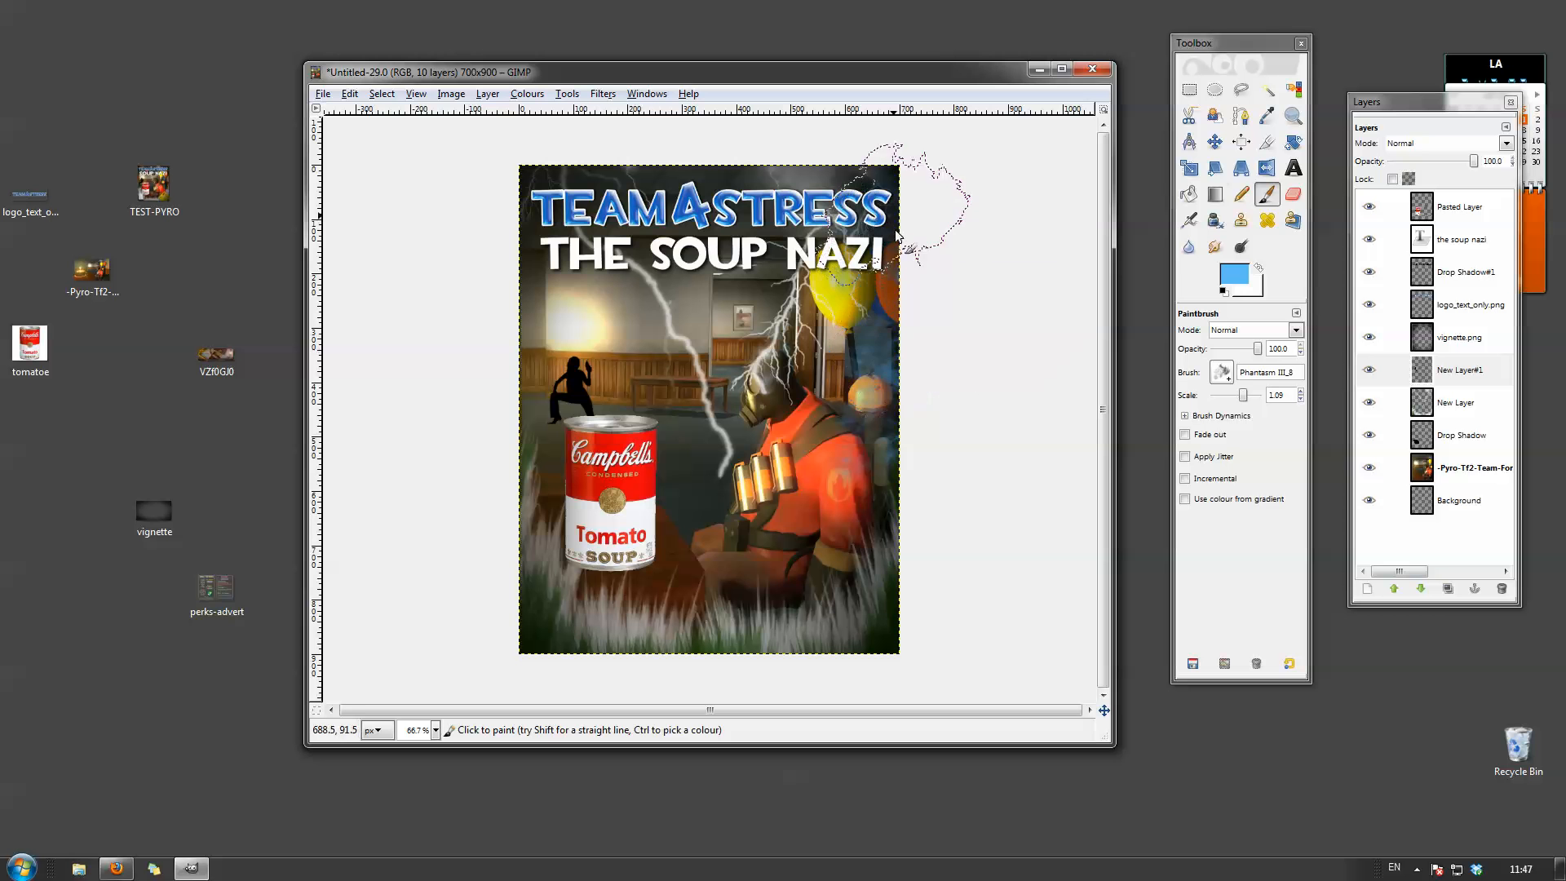
key("ctrl+z")
key("ctrl+z")
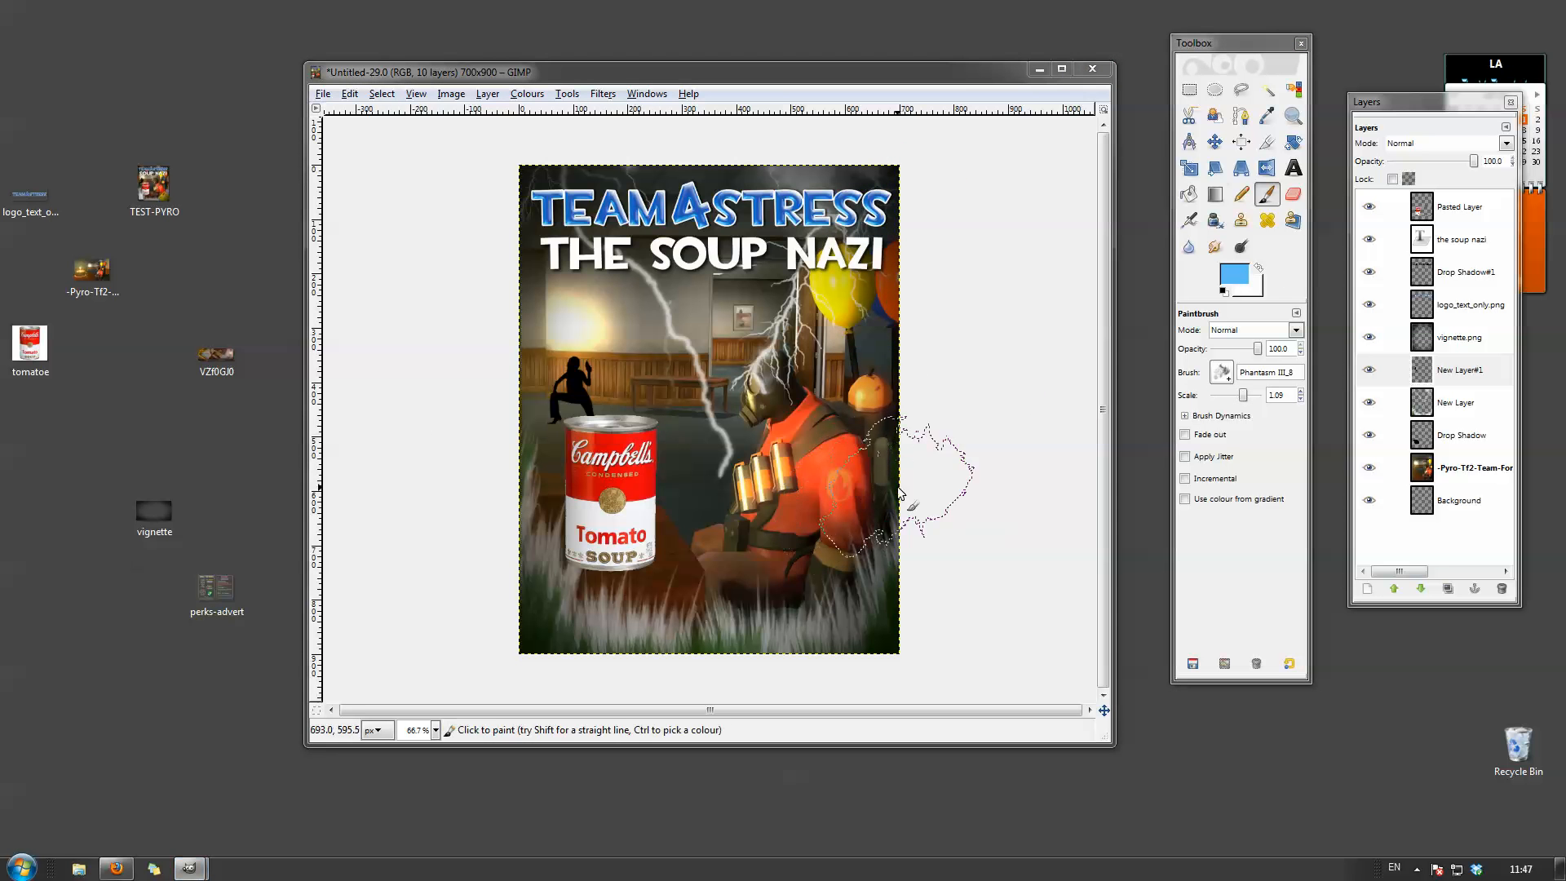
Set the foreground colour to near-black, stamp Phantasm III_8 at scale 1.09 around the poster's upper area, and undo the last stamps.
left_click_drag(0, 489, 464, 420)
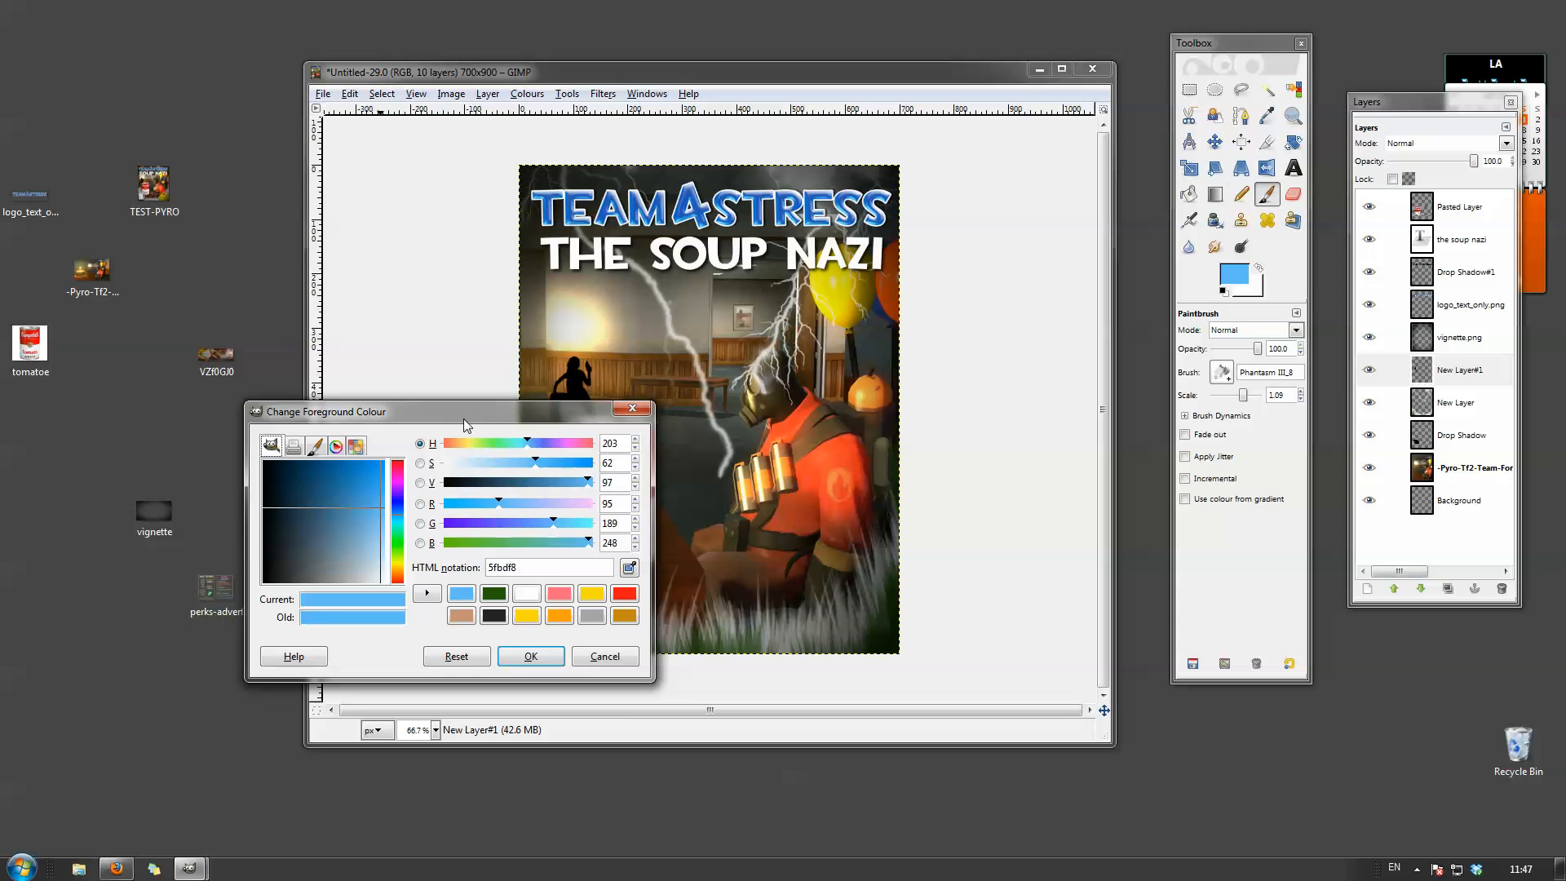
left_click(493, 615)
left_click(530, 655)
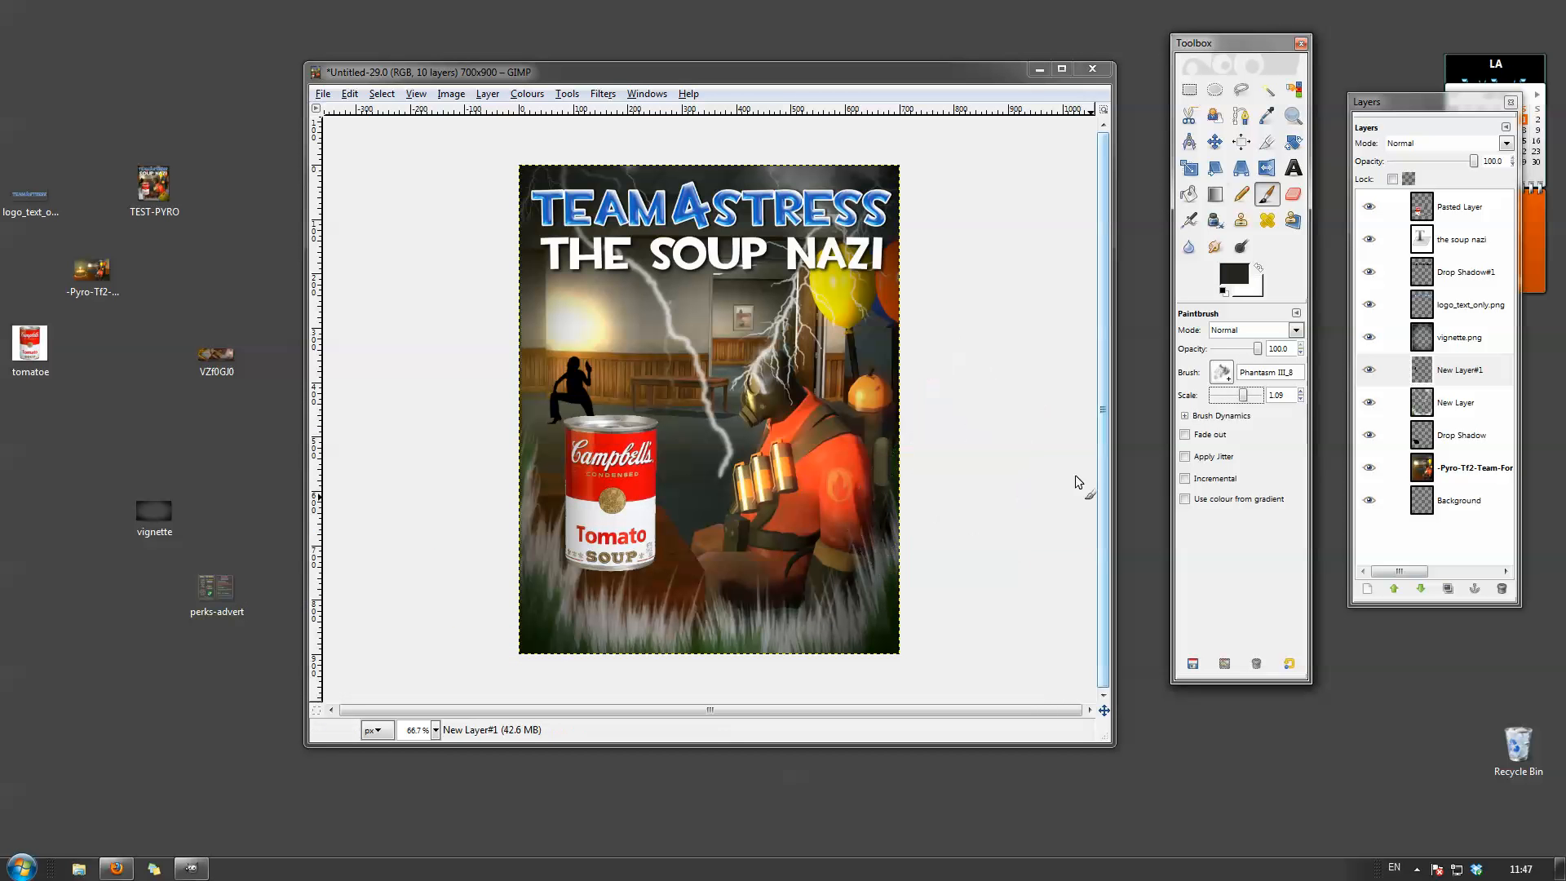
left_click(903, 531)
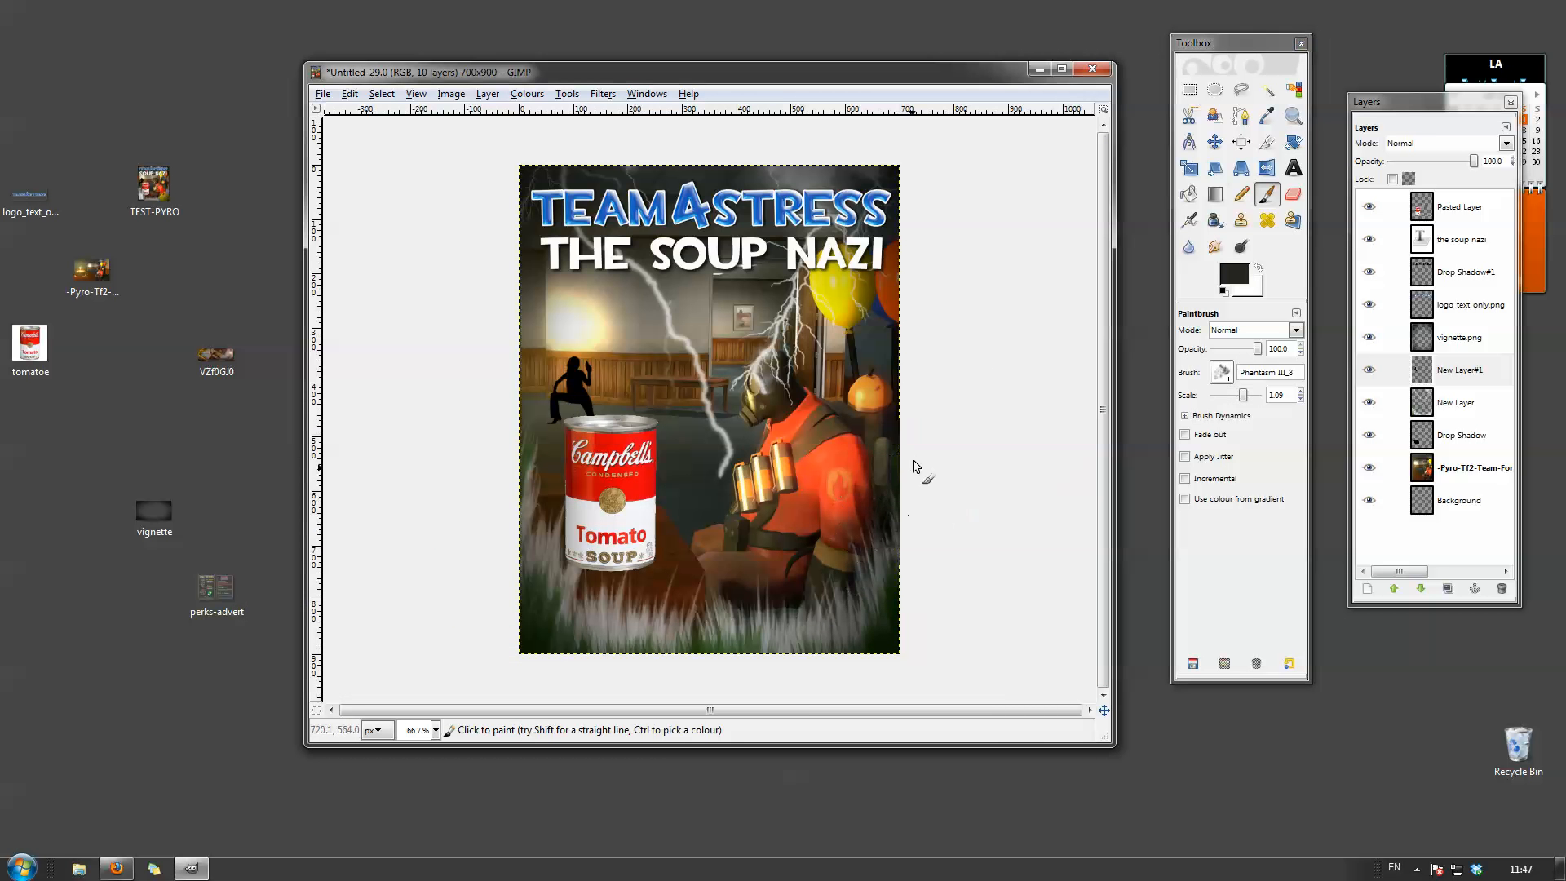
left_click(851, 187)
left_click(642, 194)
left_click(551, 297)
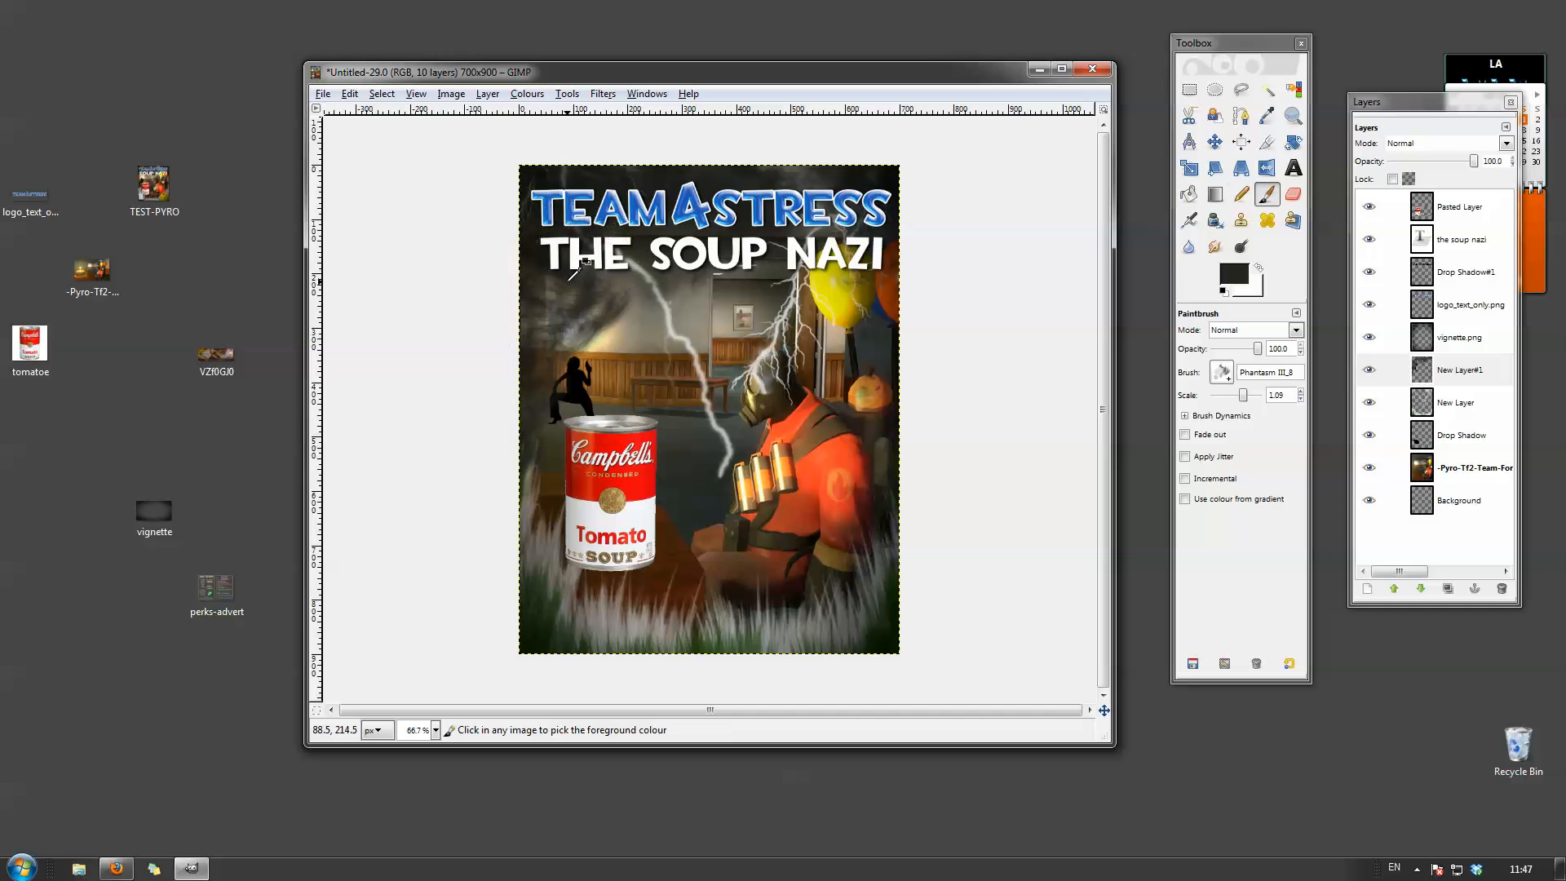
key("ctrl+z")
key("ctrl+z")
key("ctrl+z")
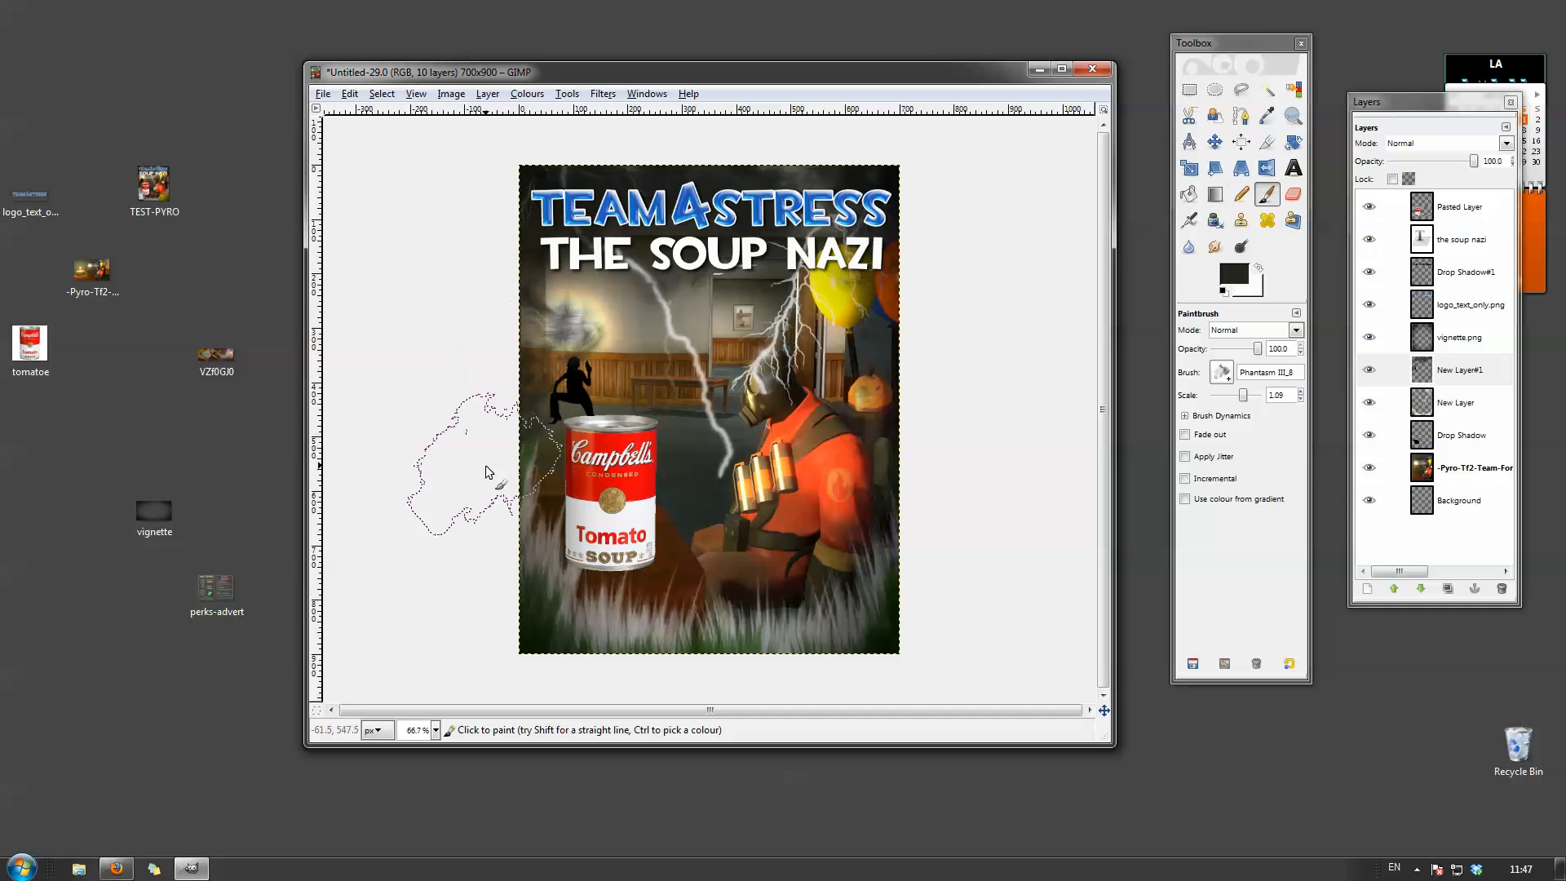
Stamp the near-black Phantasm III_8 brush at scale 1.09 over the Pyro's arm and along the poster's lower edge.
left_click(832, 512)
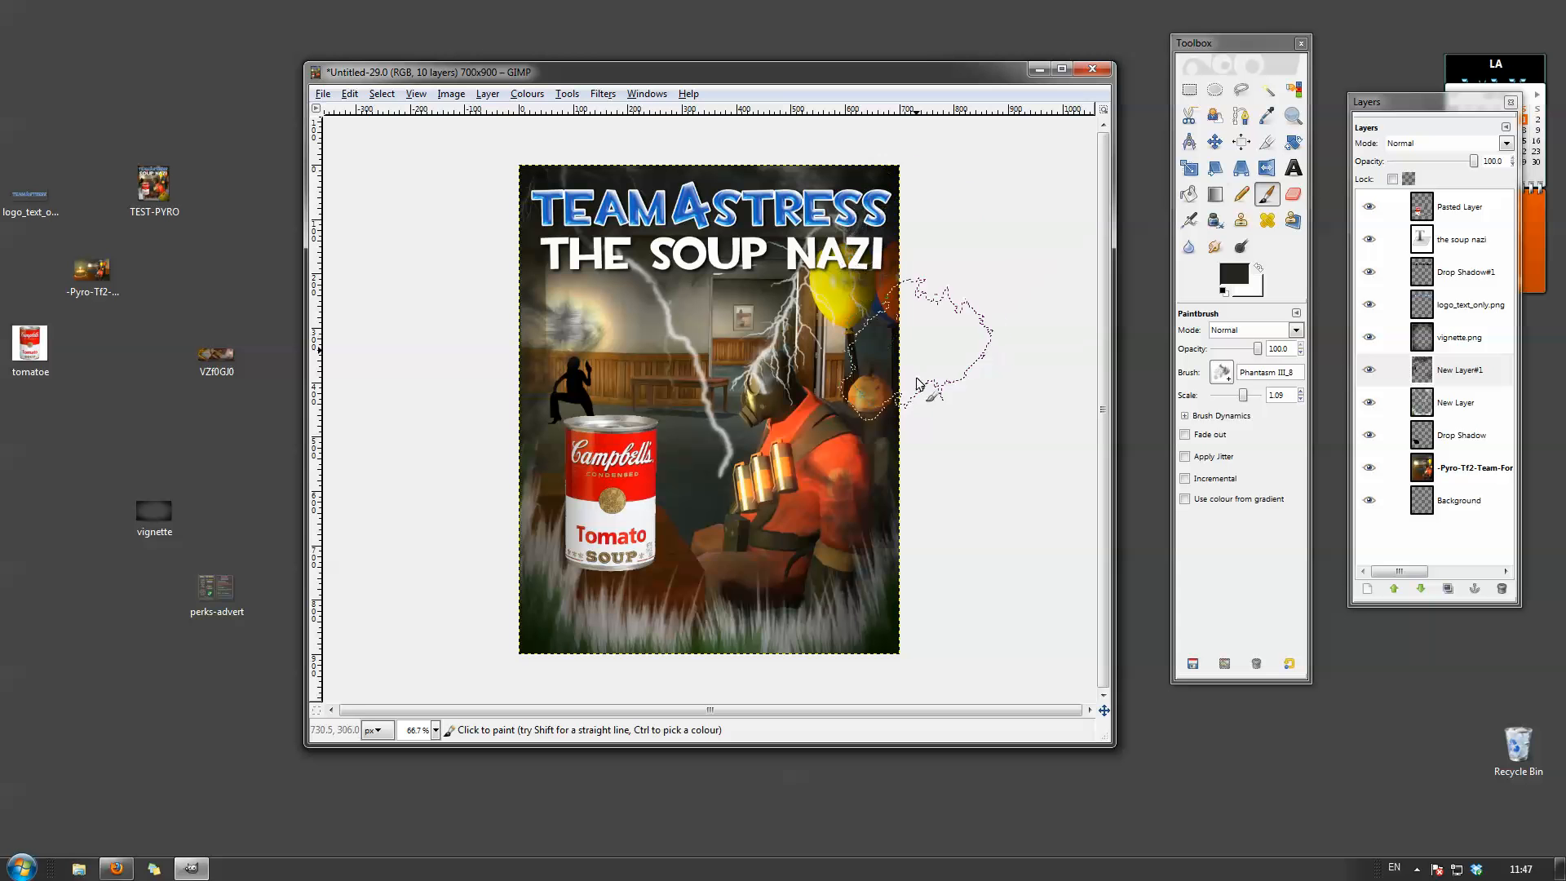
left_click(601, 615)
left_click(509, 559)
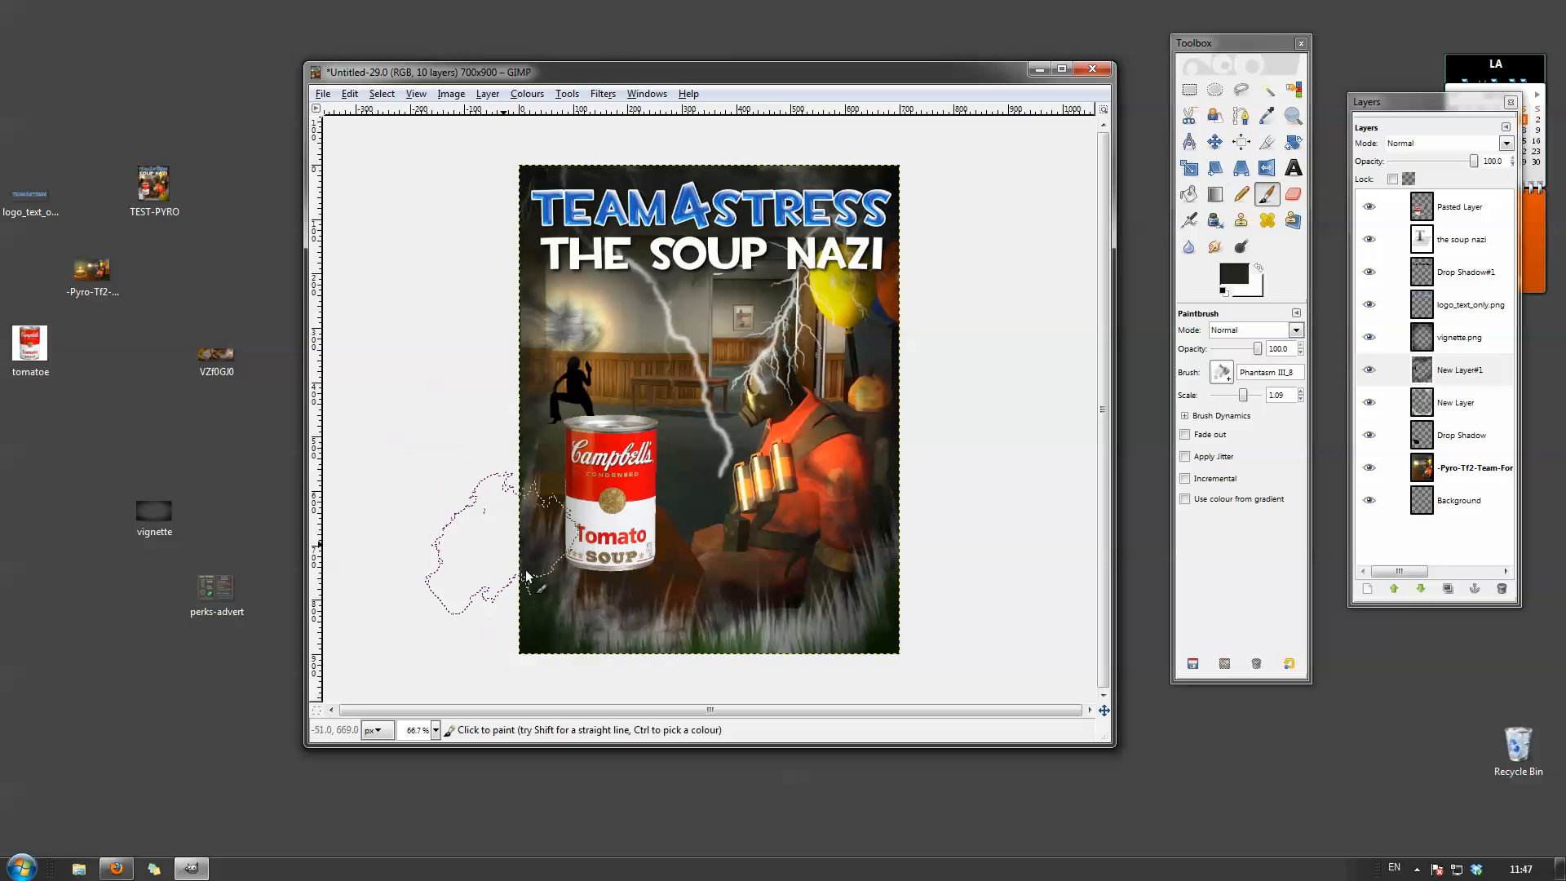
left_click(791, 620)
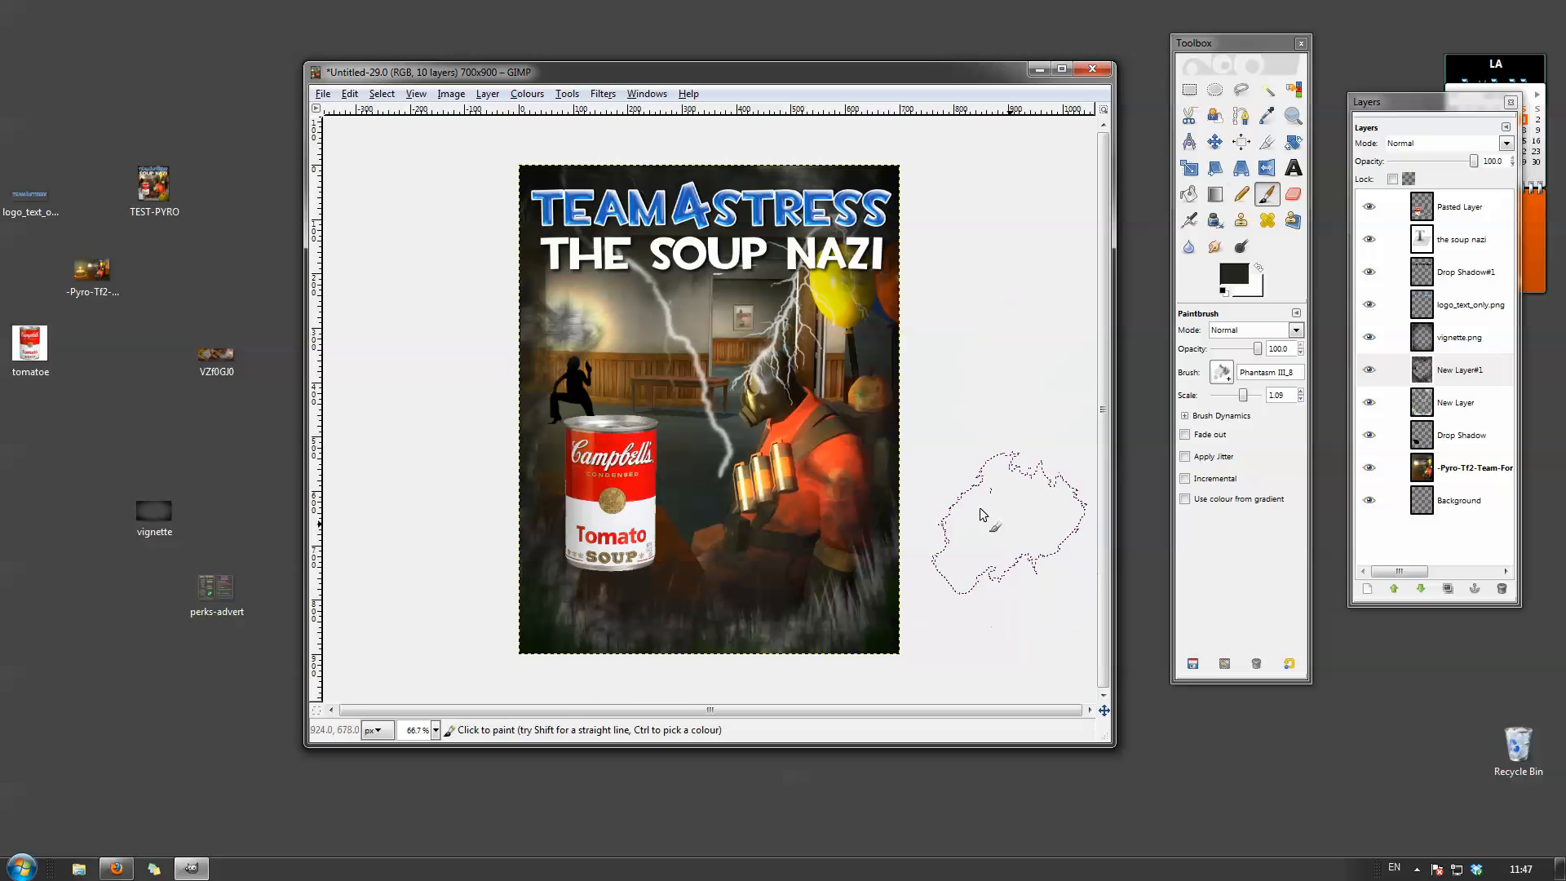
Reorder the layers so that New Layer#1 sits beneath both vignette.png and New Layer.
left_click(1463, 337)
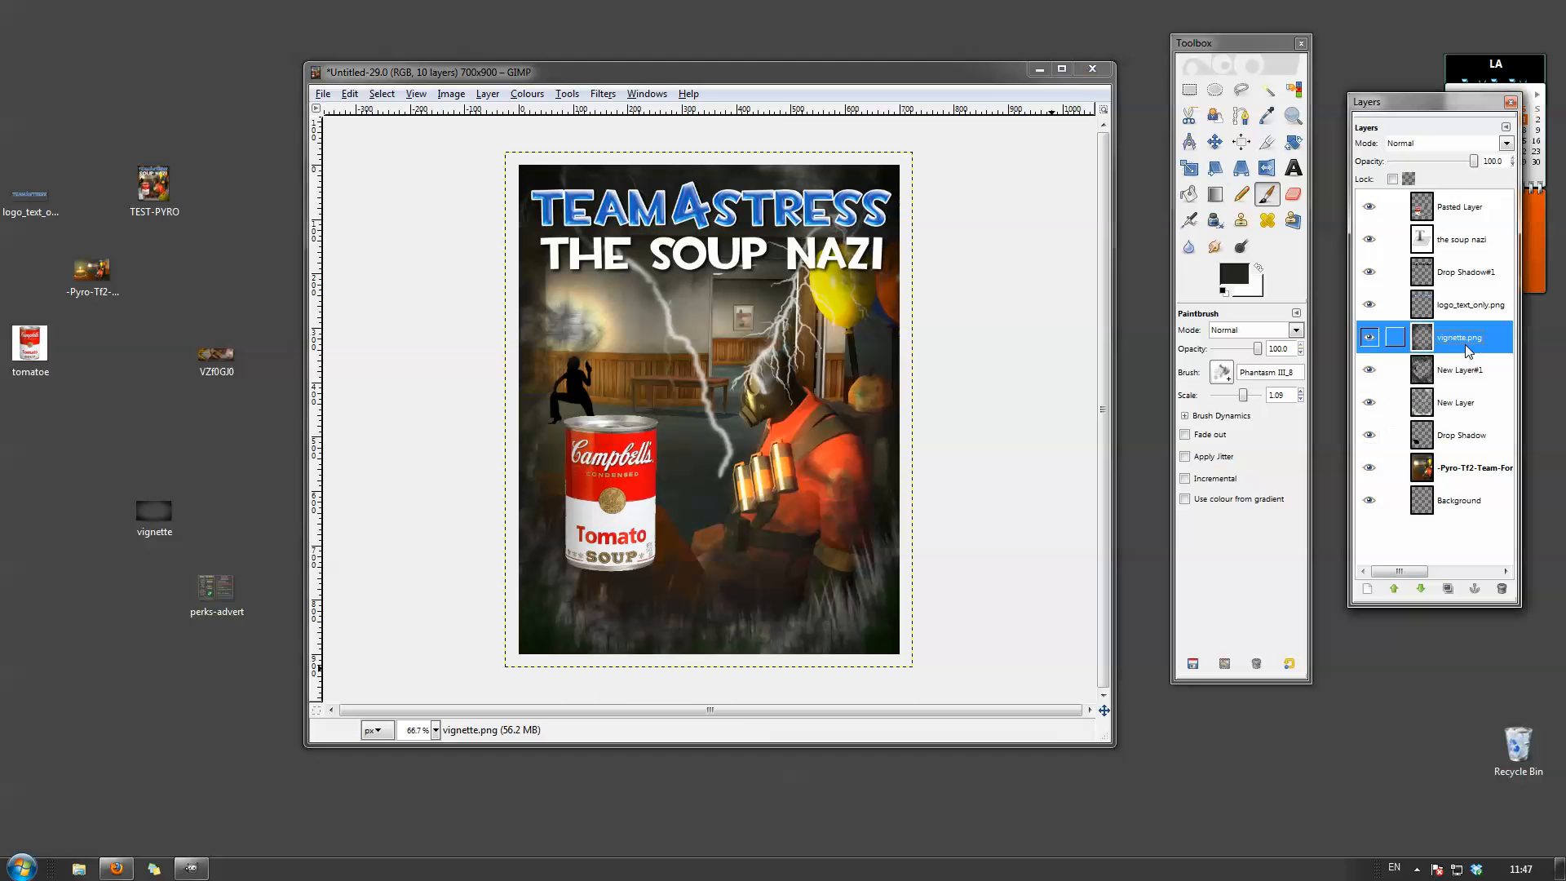
left_click(1423, 595)
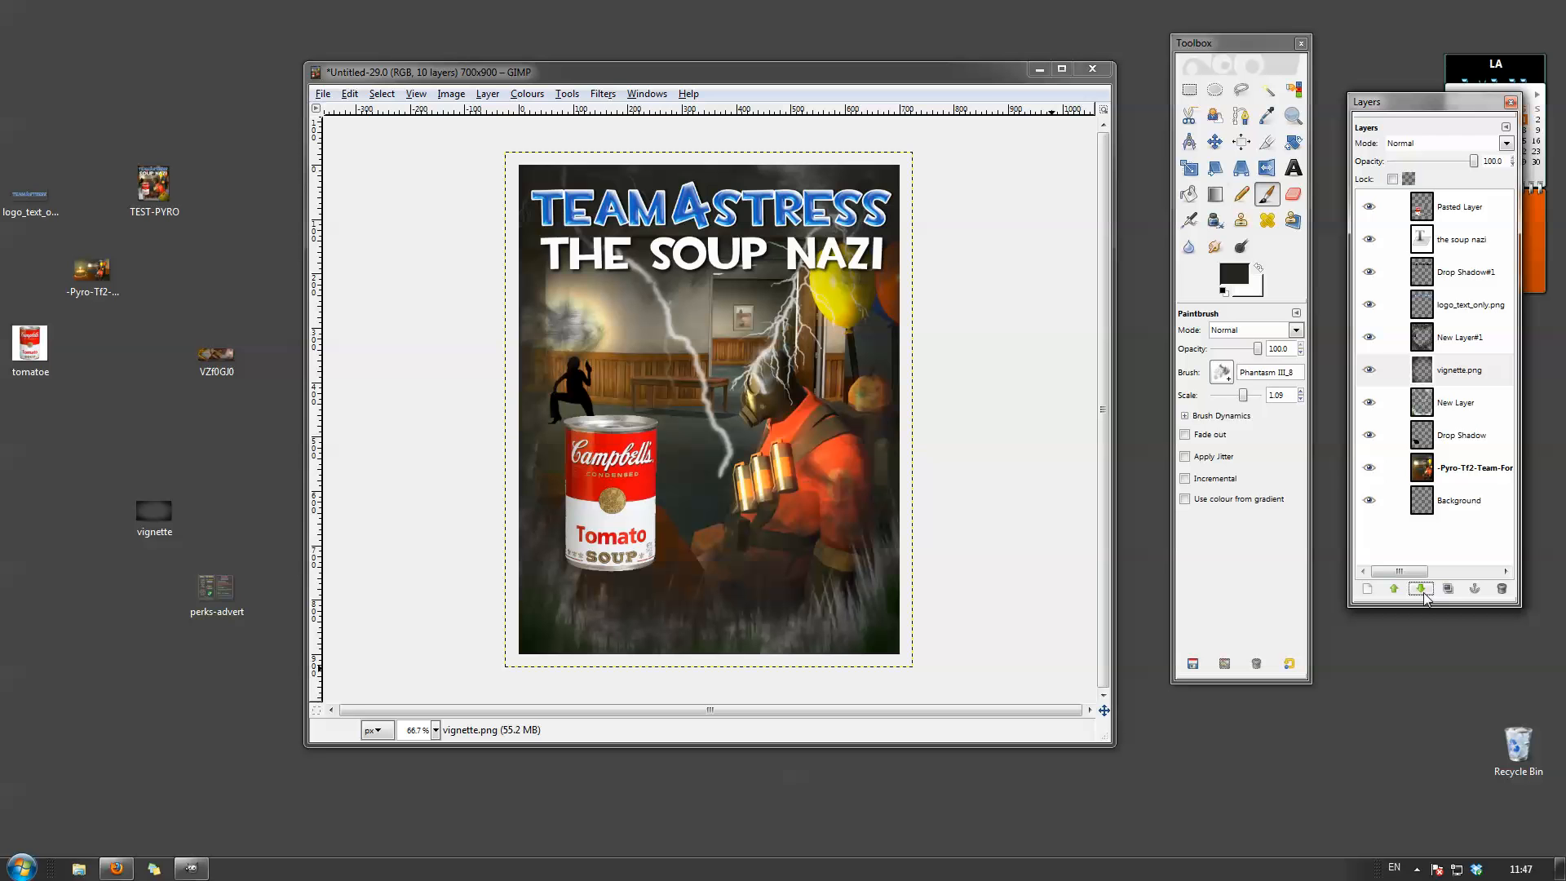
left_click(1460, 337)
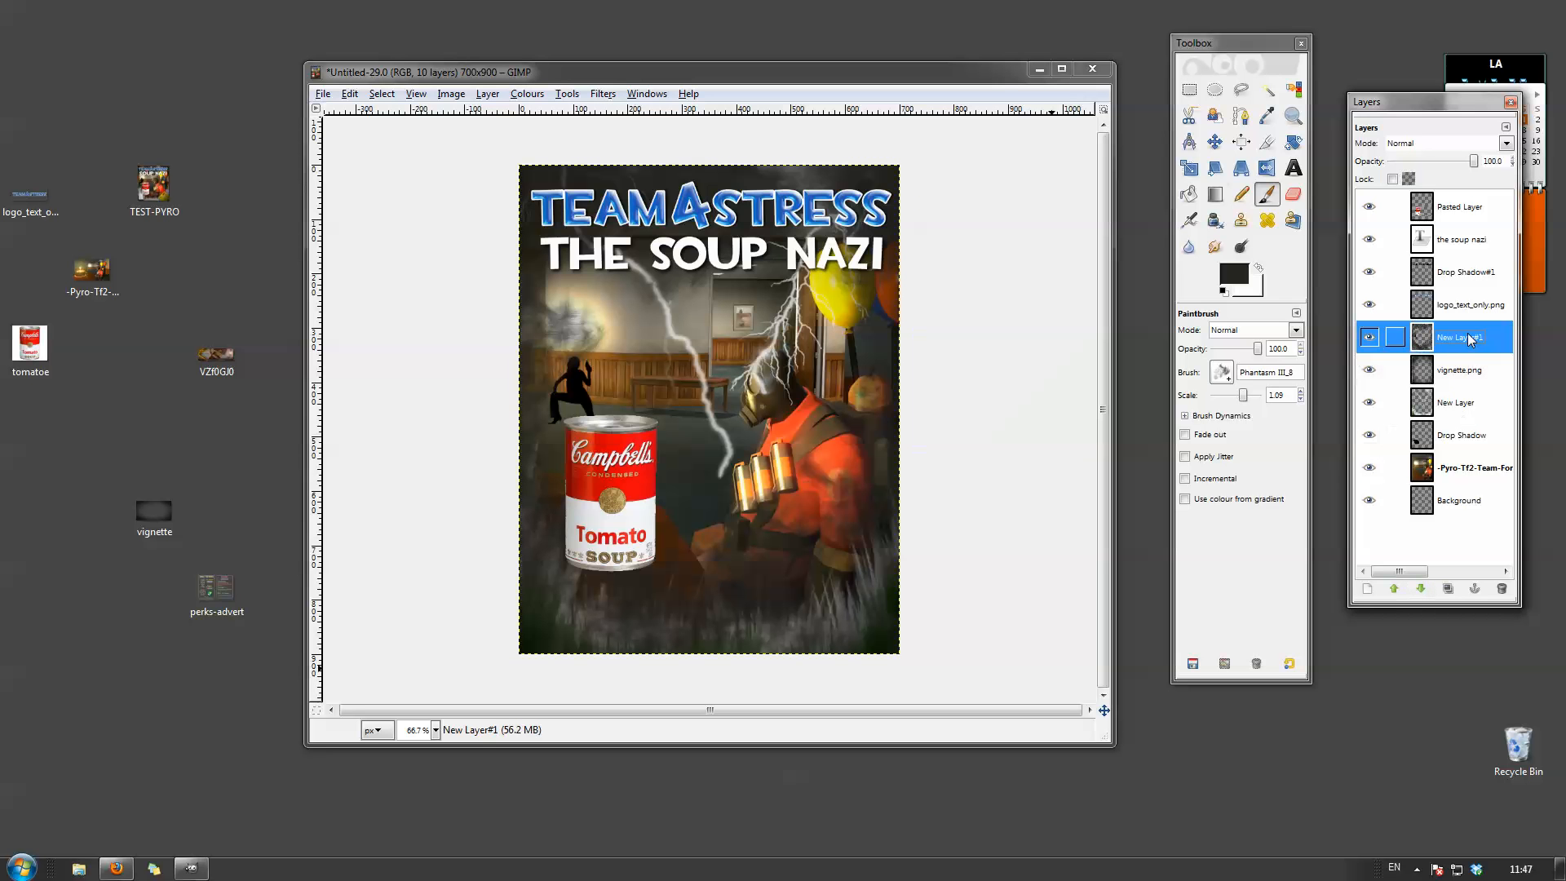
left_click(1420, 589)
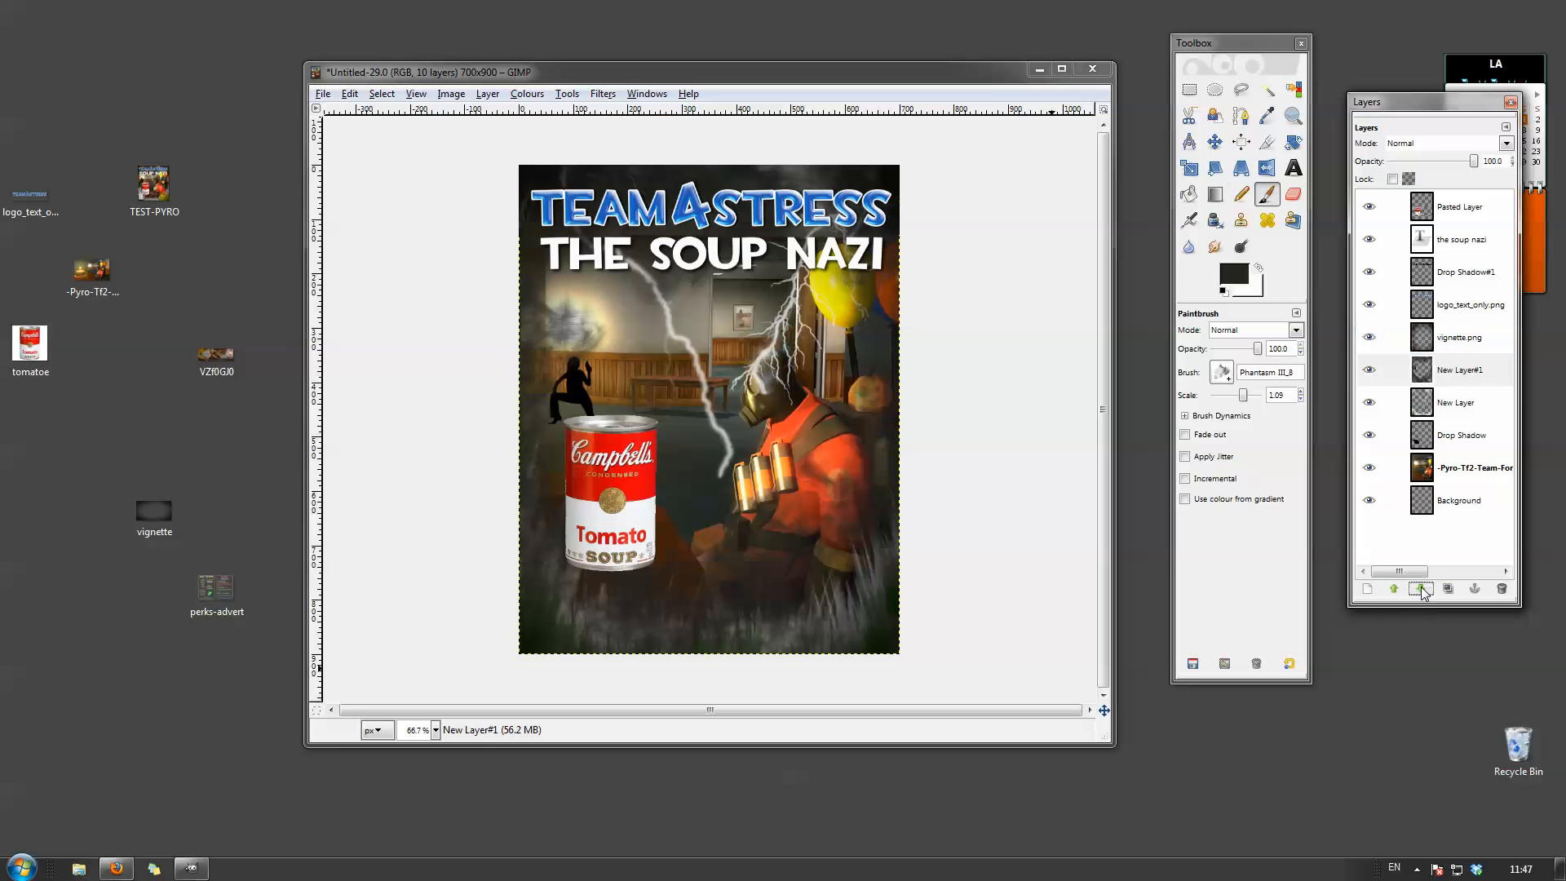
left_click(1421, 590)
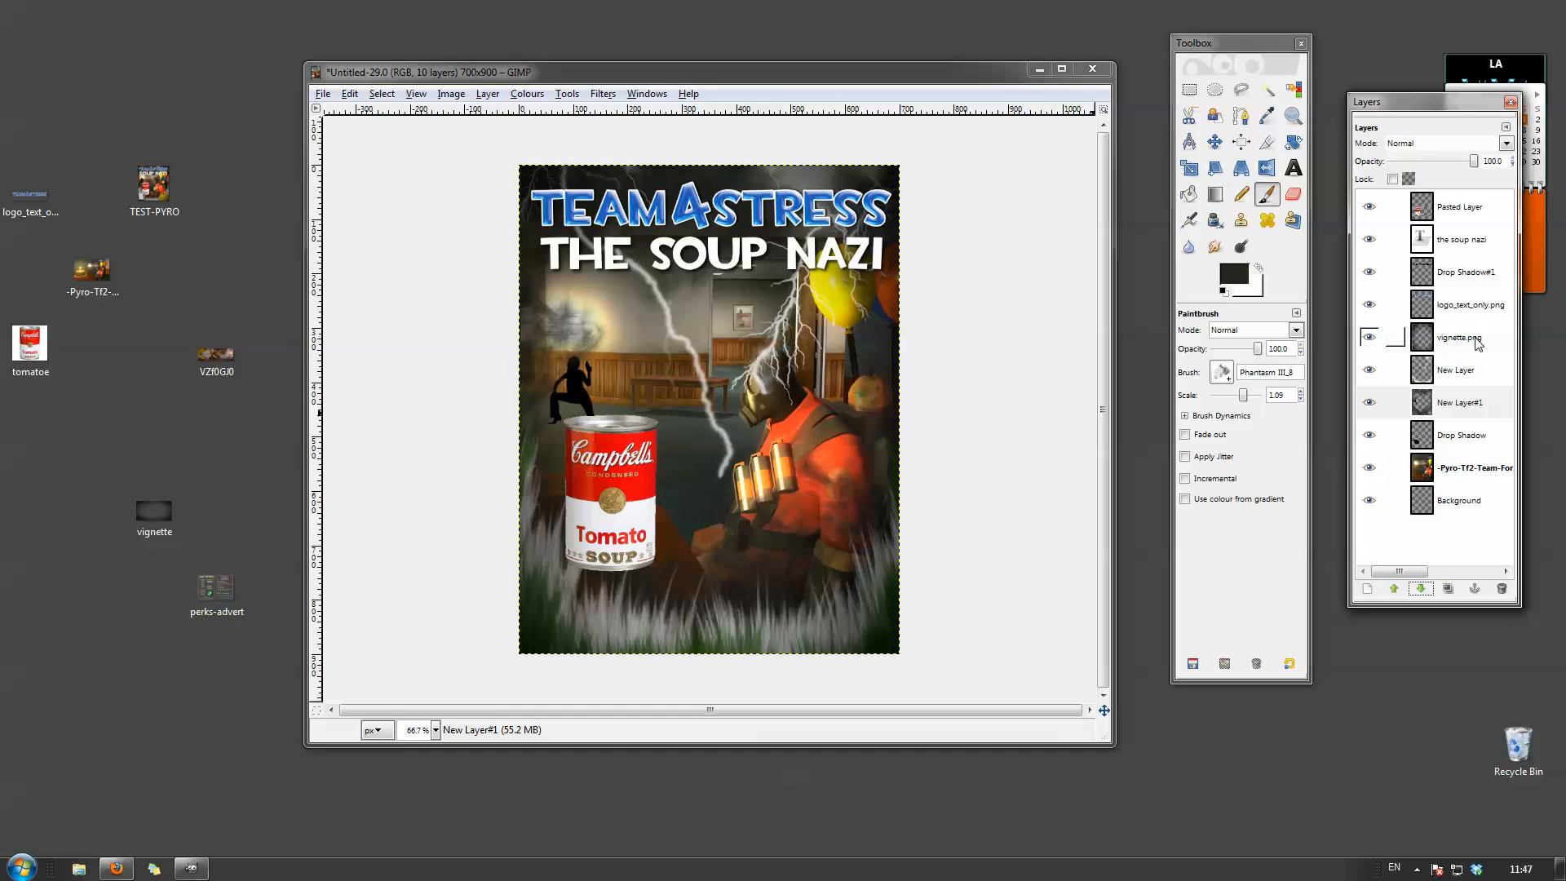
Lower the soup can's Pasted Layer in the stack to directly above the Drop Shadow layer.
left_click(1458, 208)
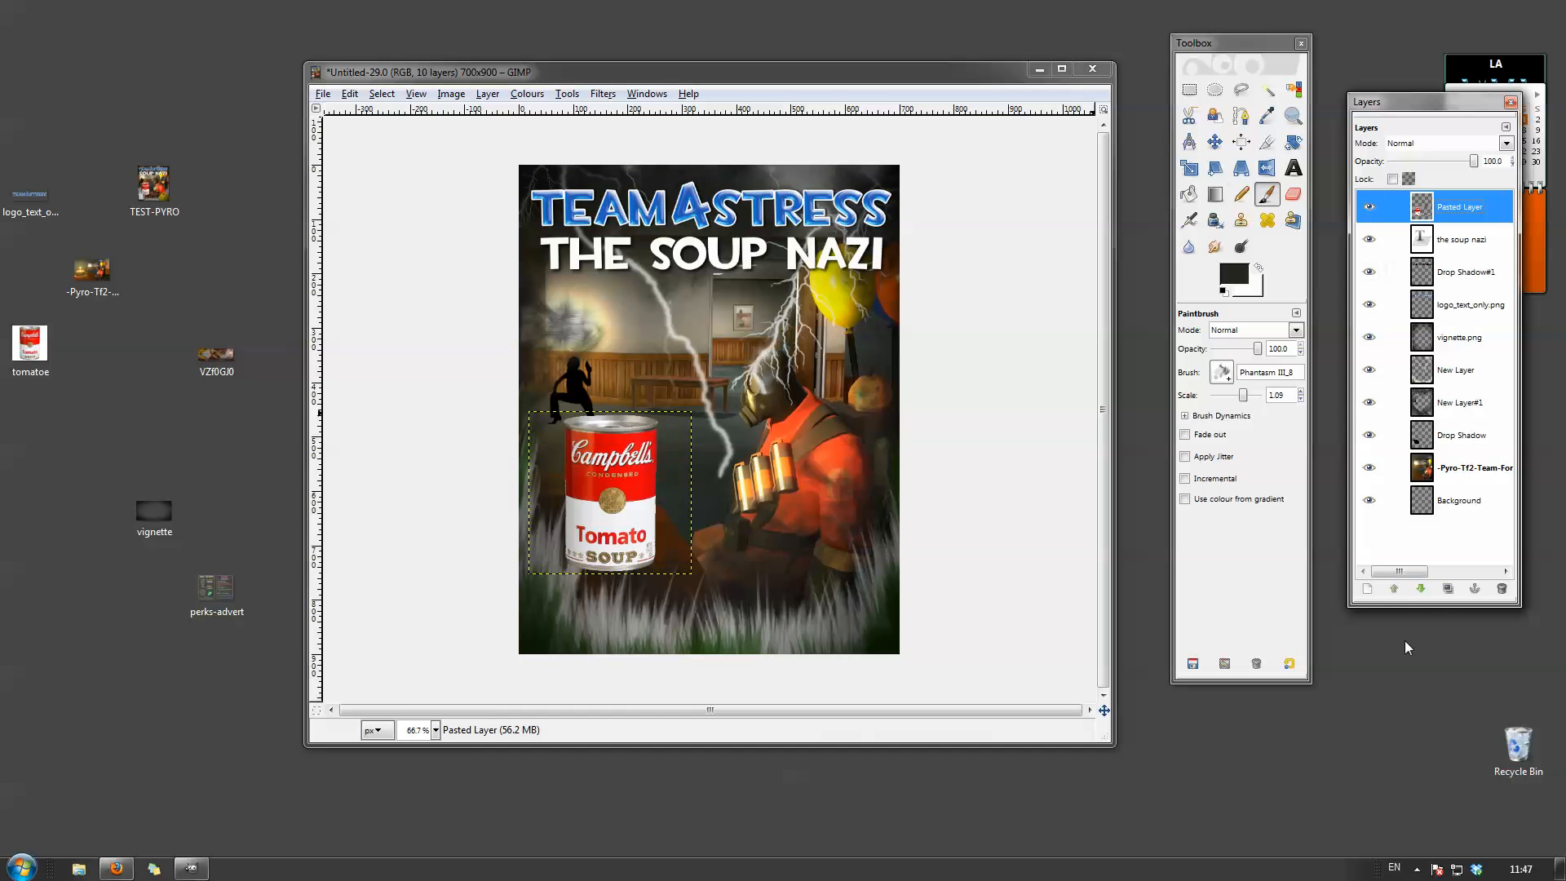
left_click(1424, 594)
left_click(1424, 594)
left_click(1424, 594)
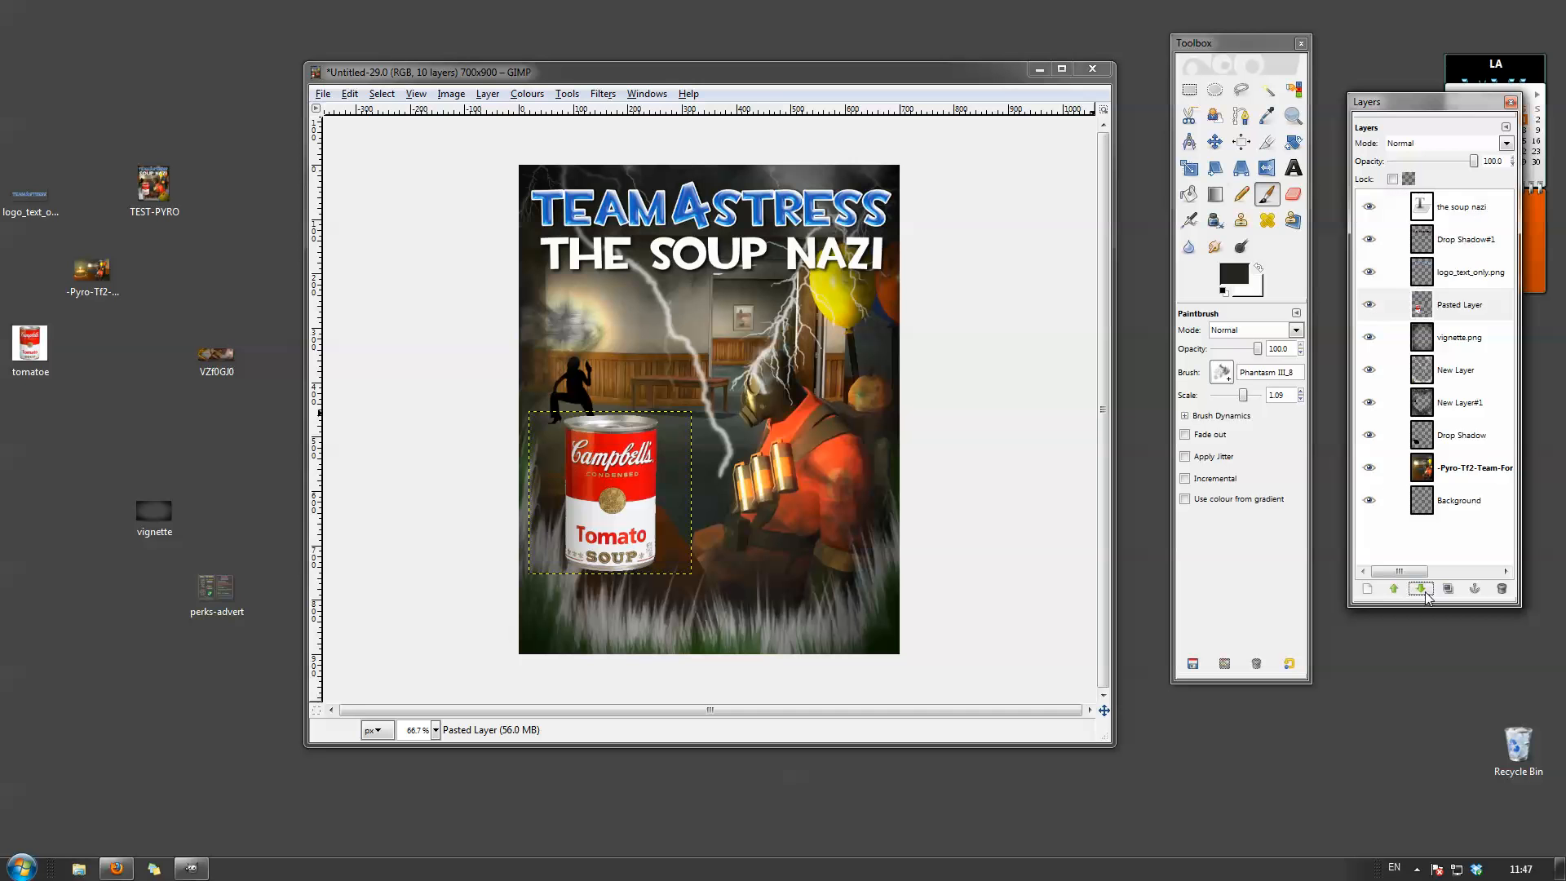
left_click(1424, 594)
left_click(1424, 594)
left_click(1424, 594)
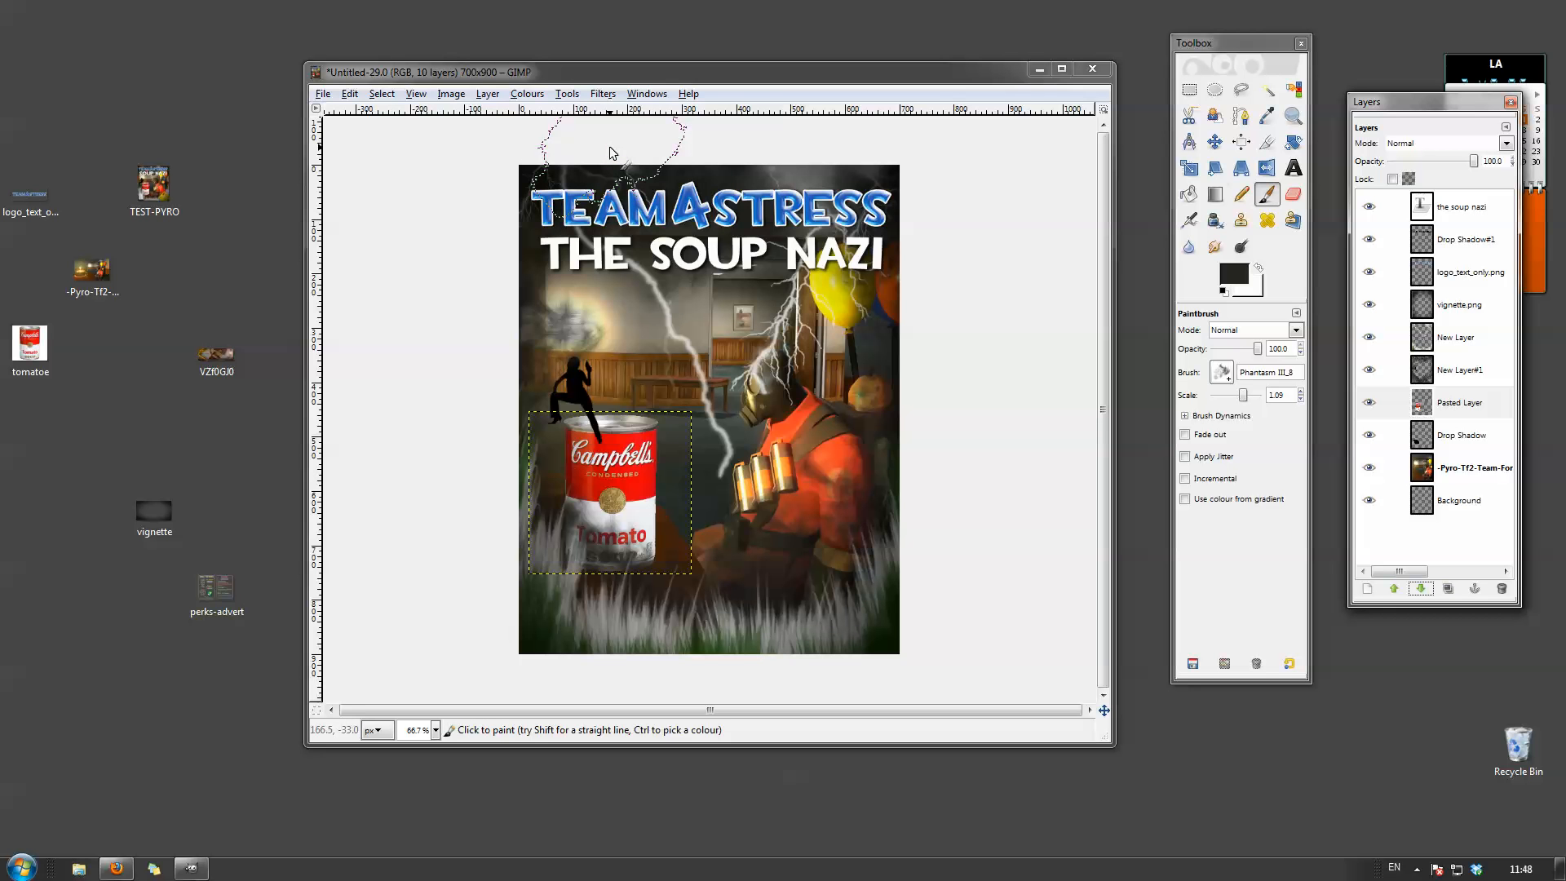
Flatten the poster image into a single layer.
left_click(494, 94)
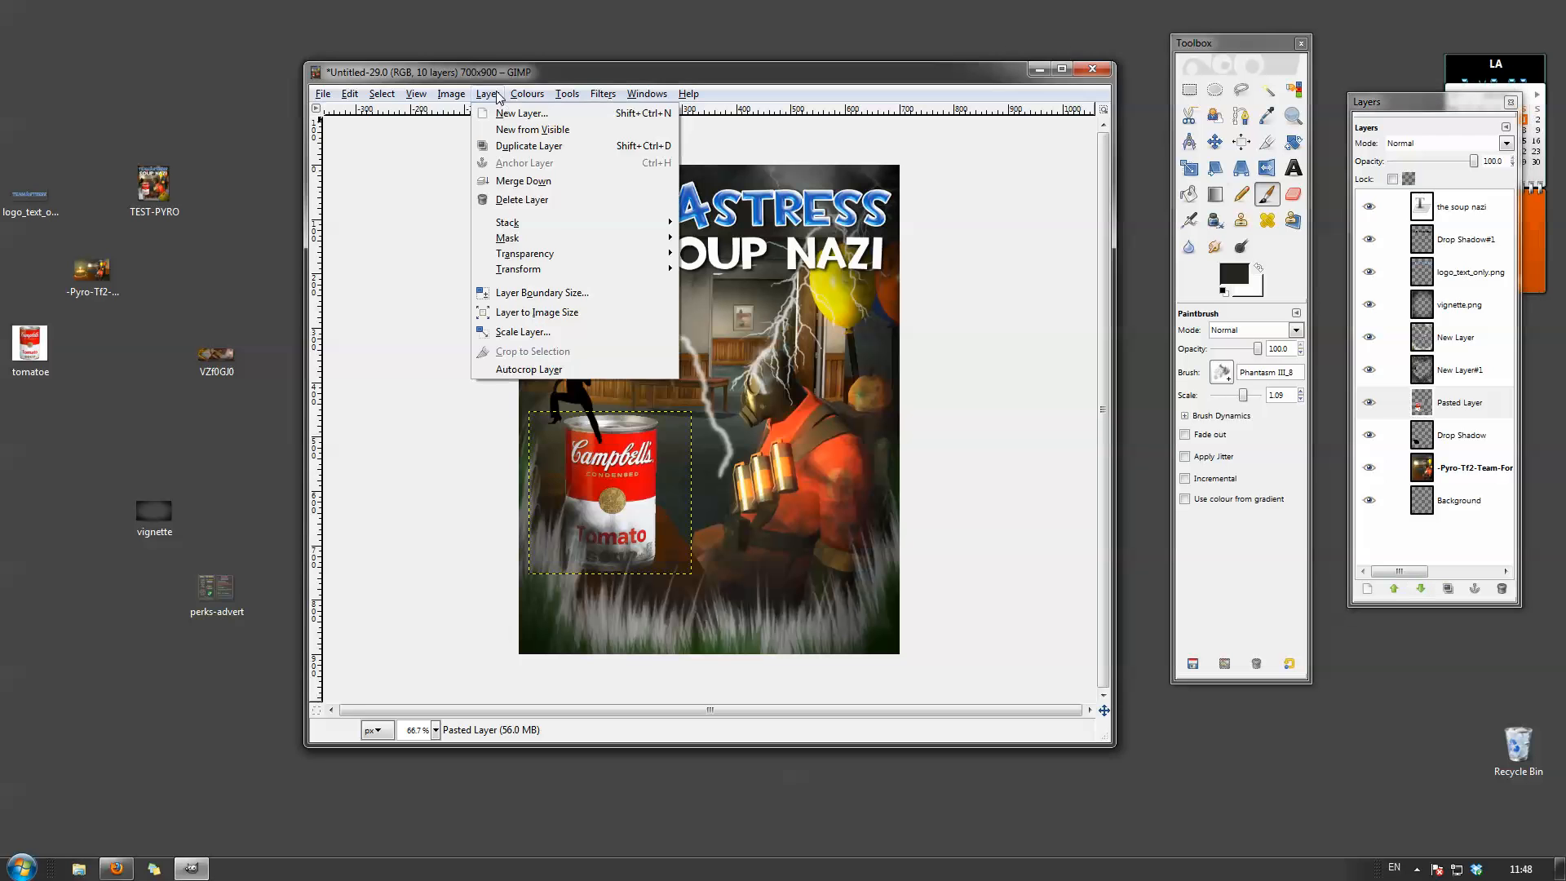
mouse_move(516, 91)
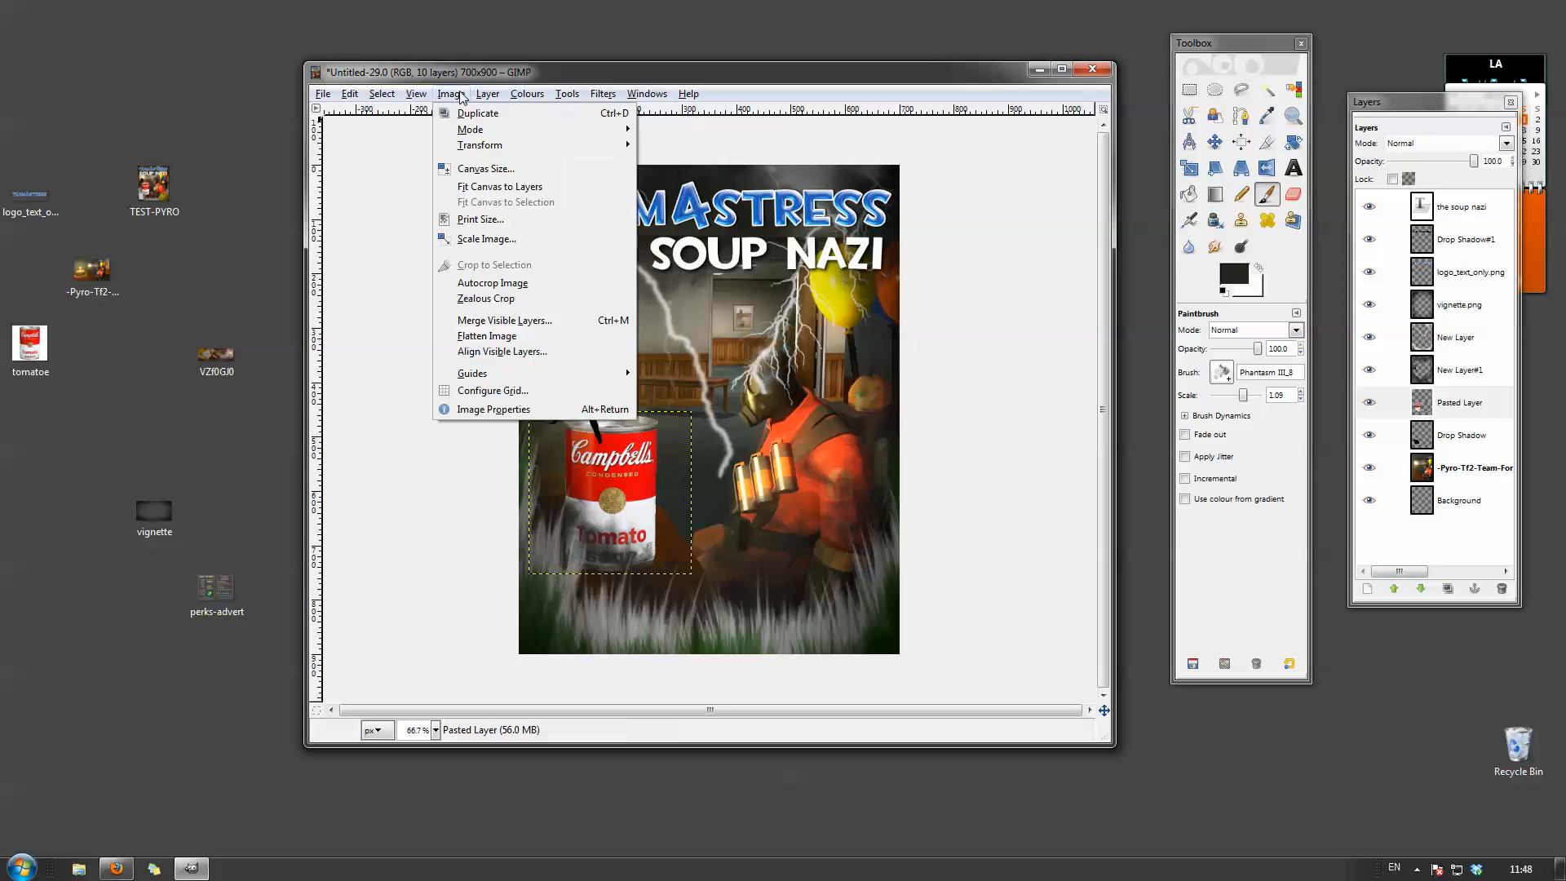
left_click(487, 335)
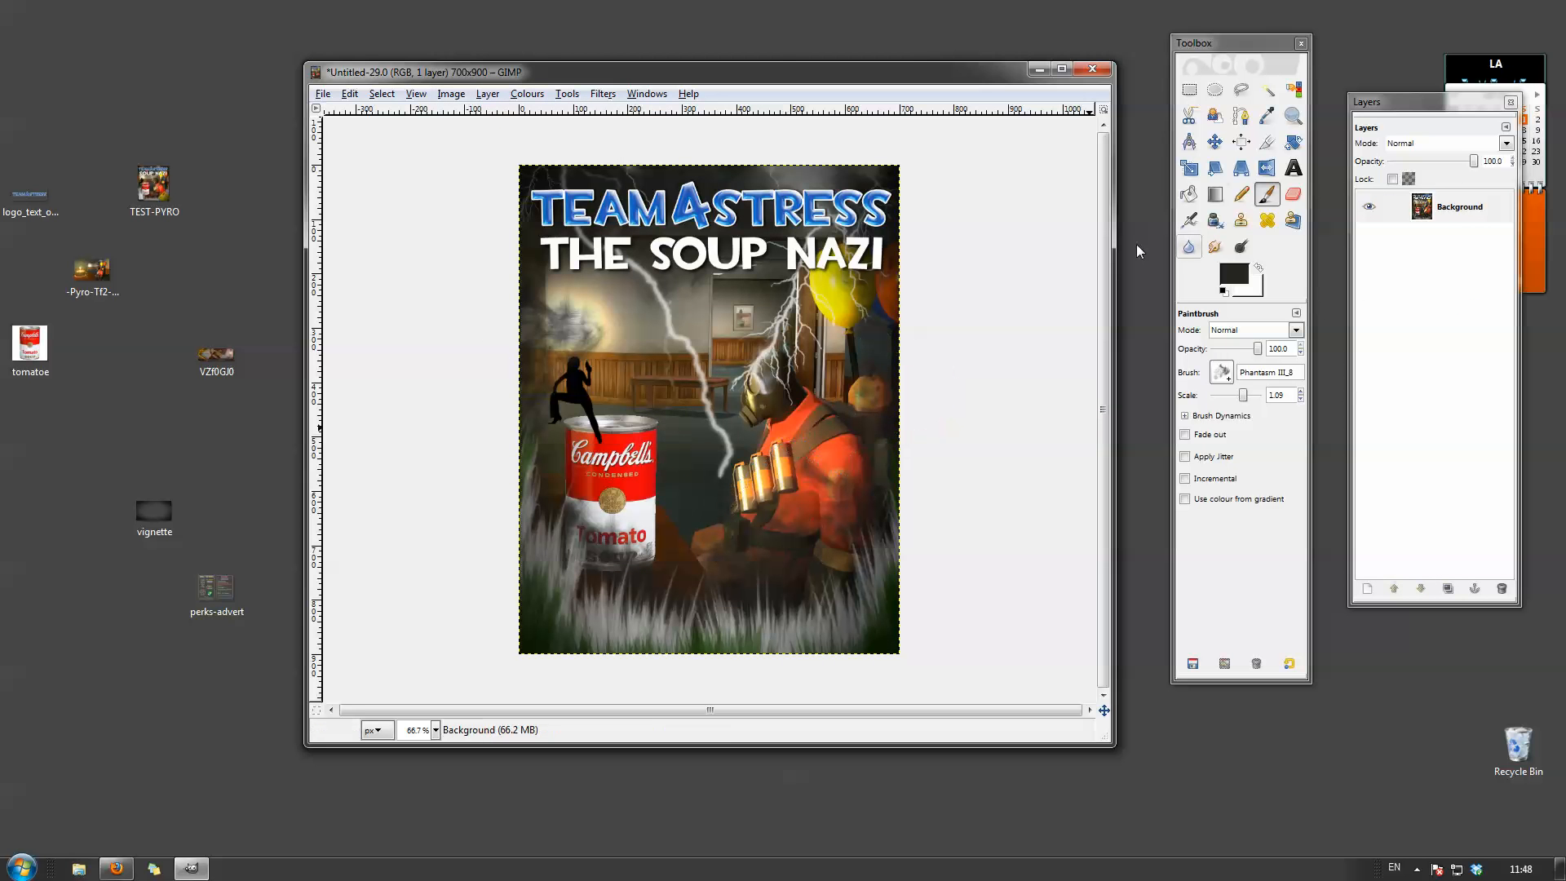
Apply a Lens Flare centred at X 135, Y 355 pixels beside the silhouette figure on the soup can.
left_click(616, 94)
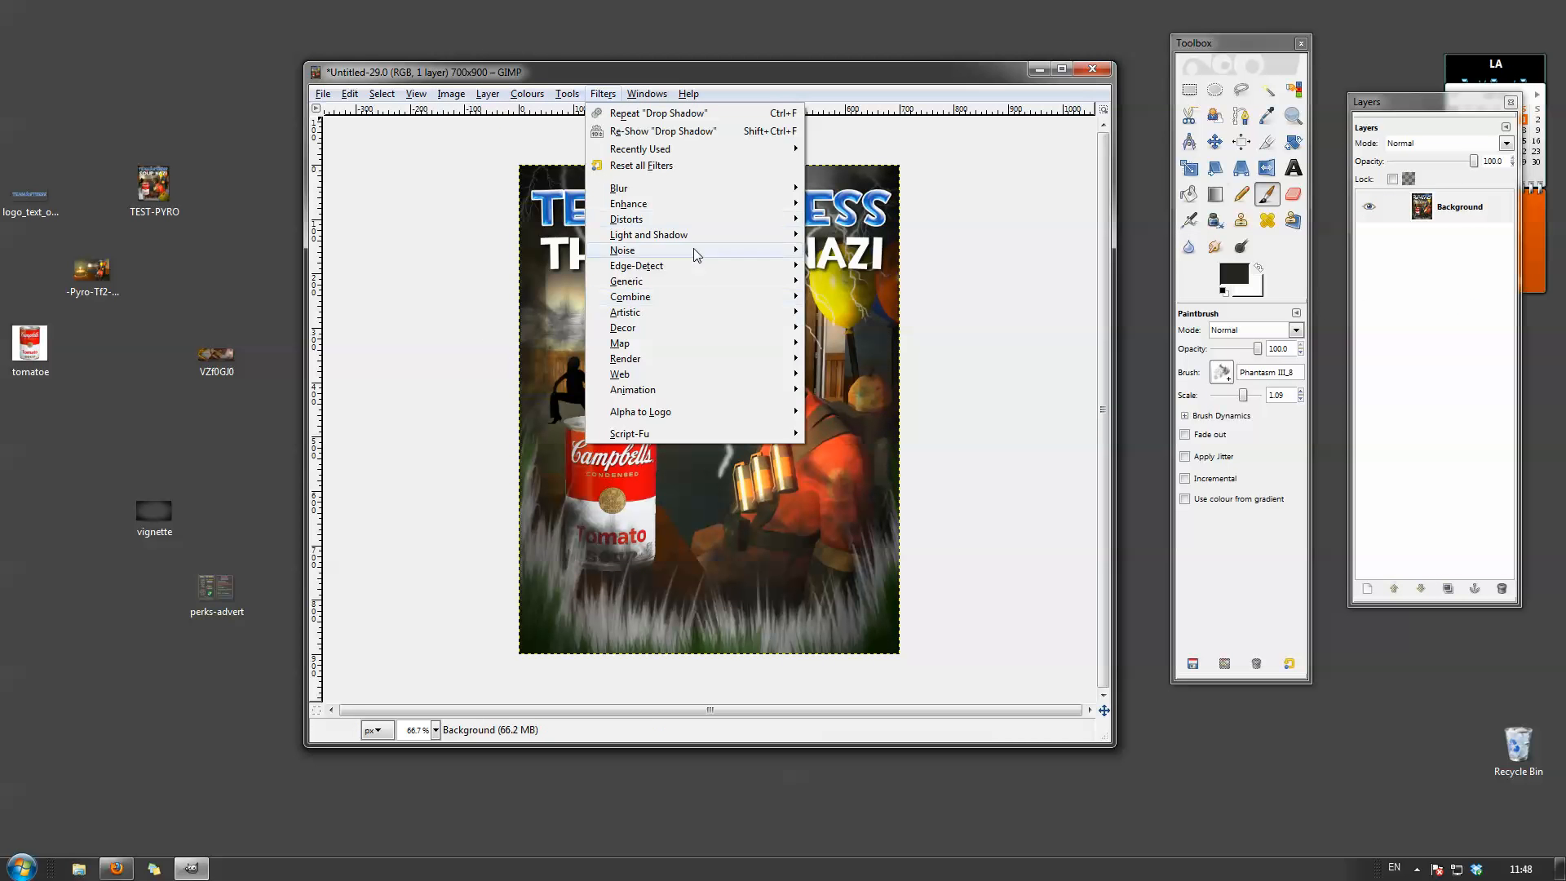
mouse_move(692, 237)
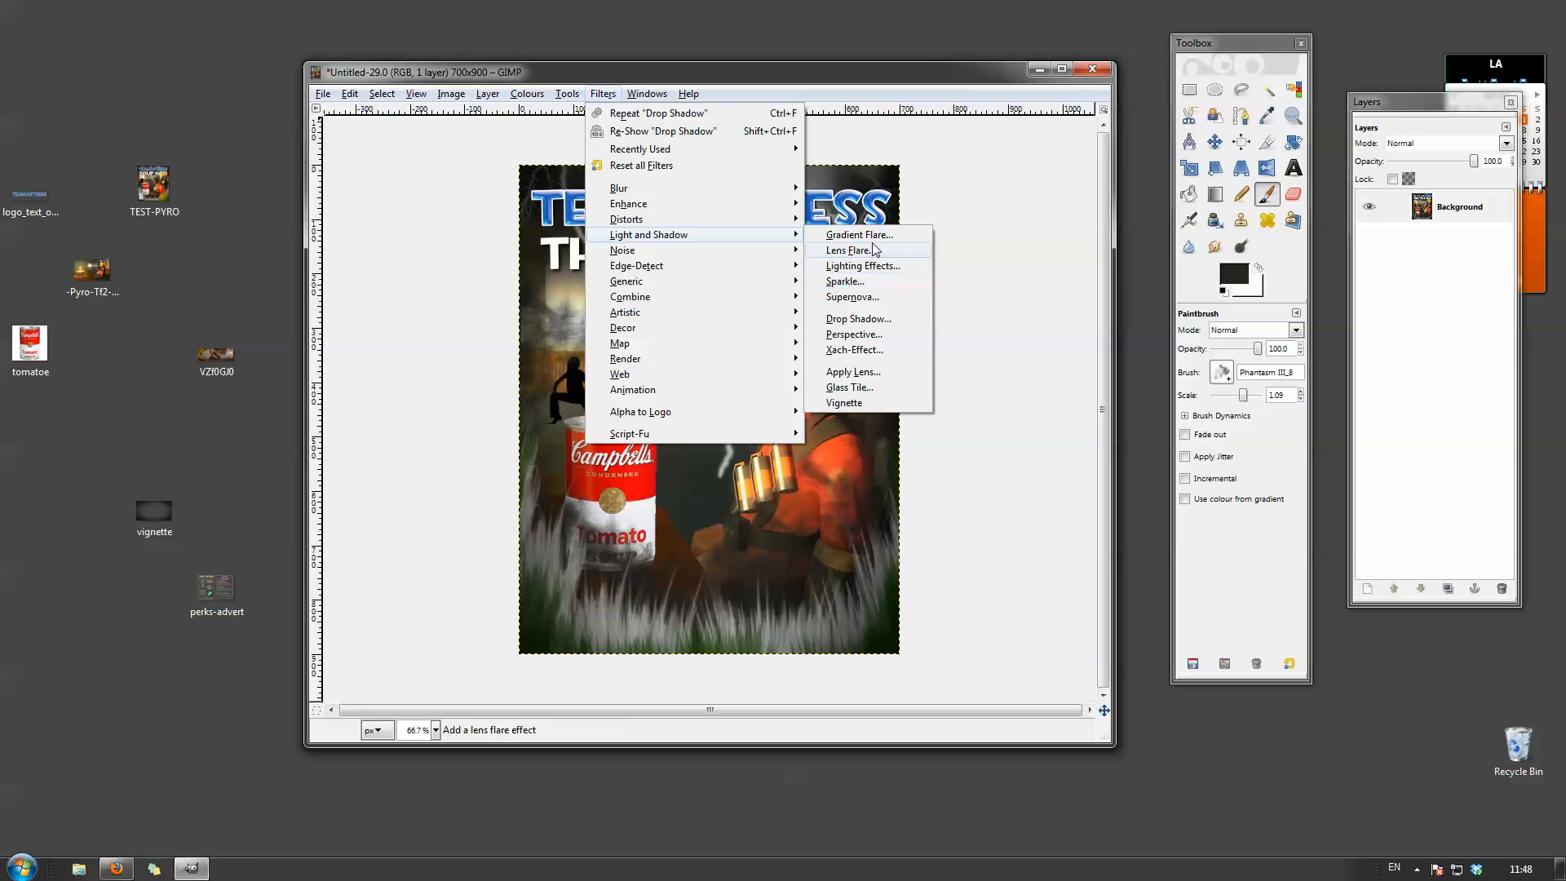
left_click(848, 251)
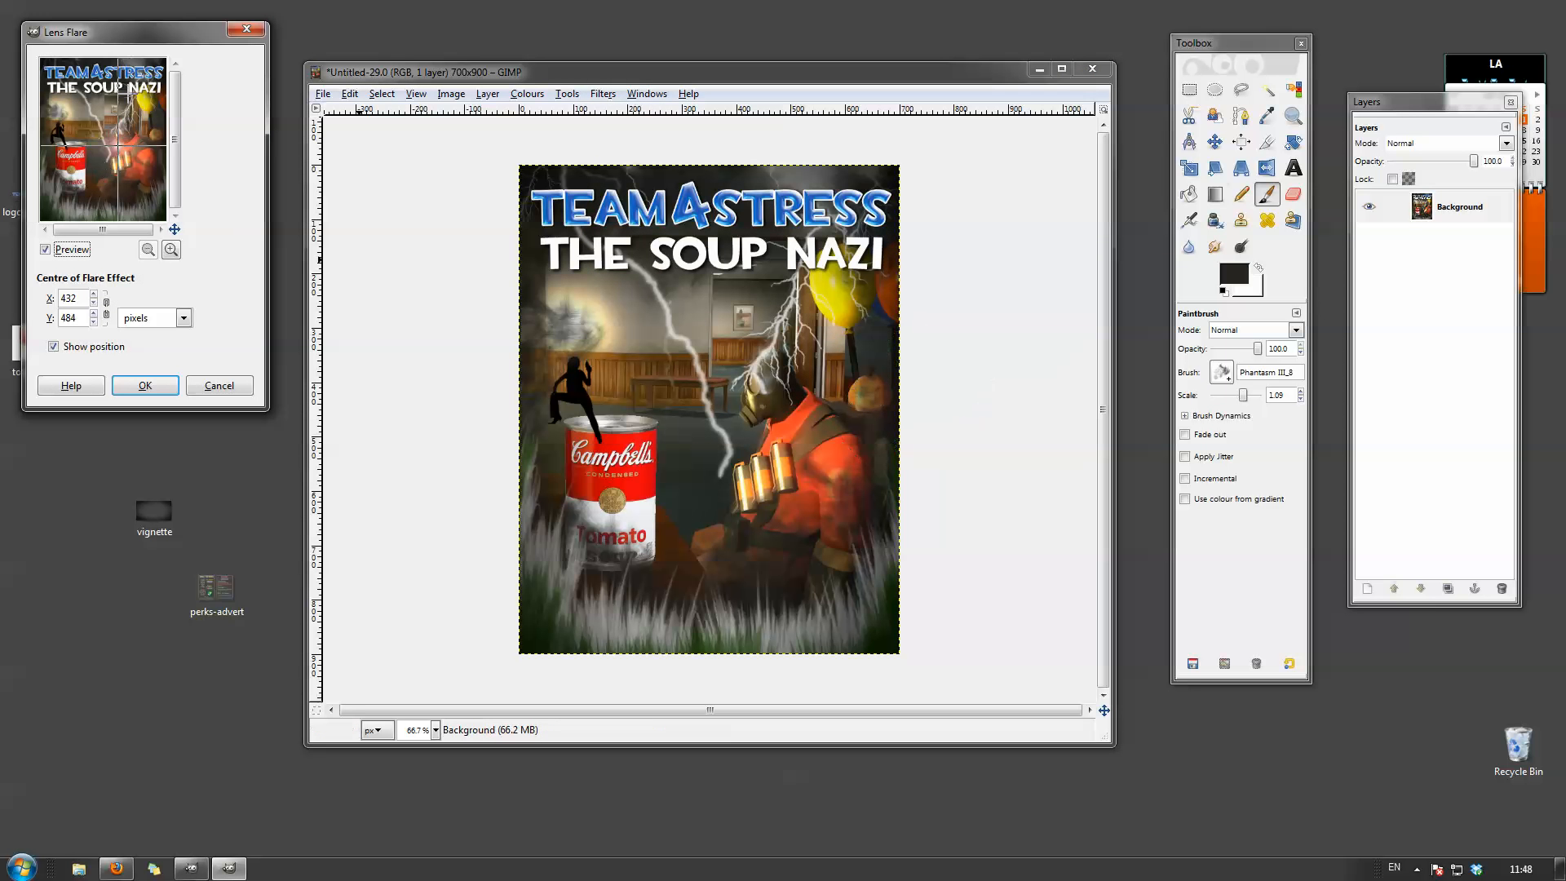
left_click(76, 173)
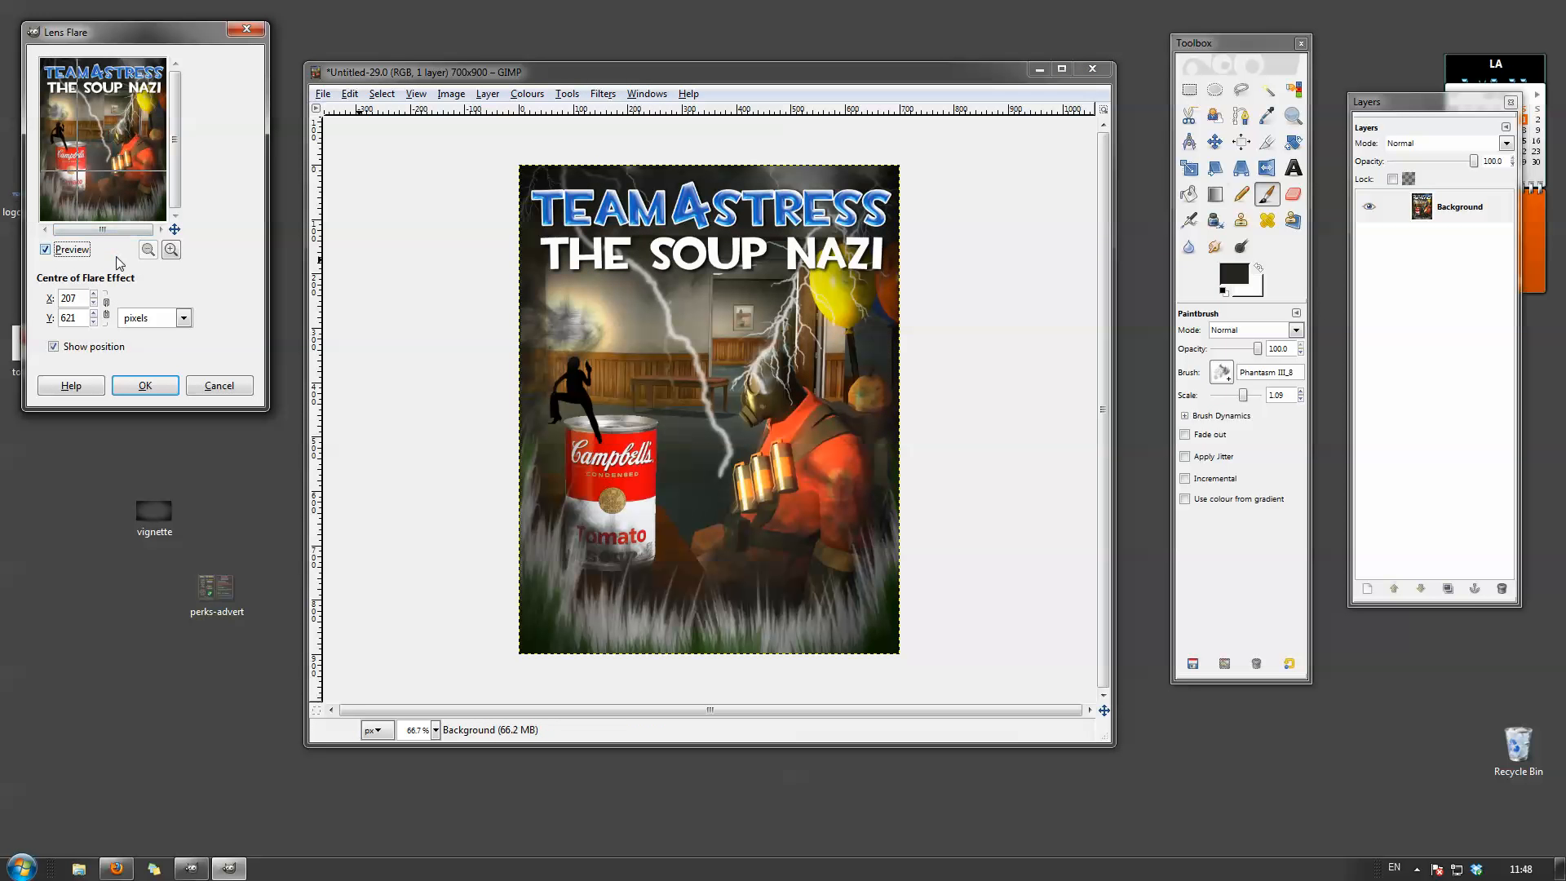
left_click(63, 122)
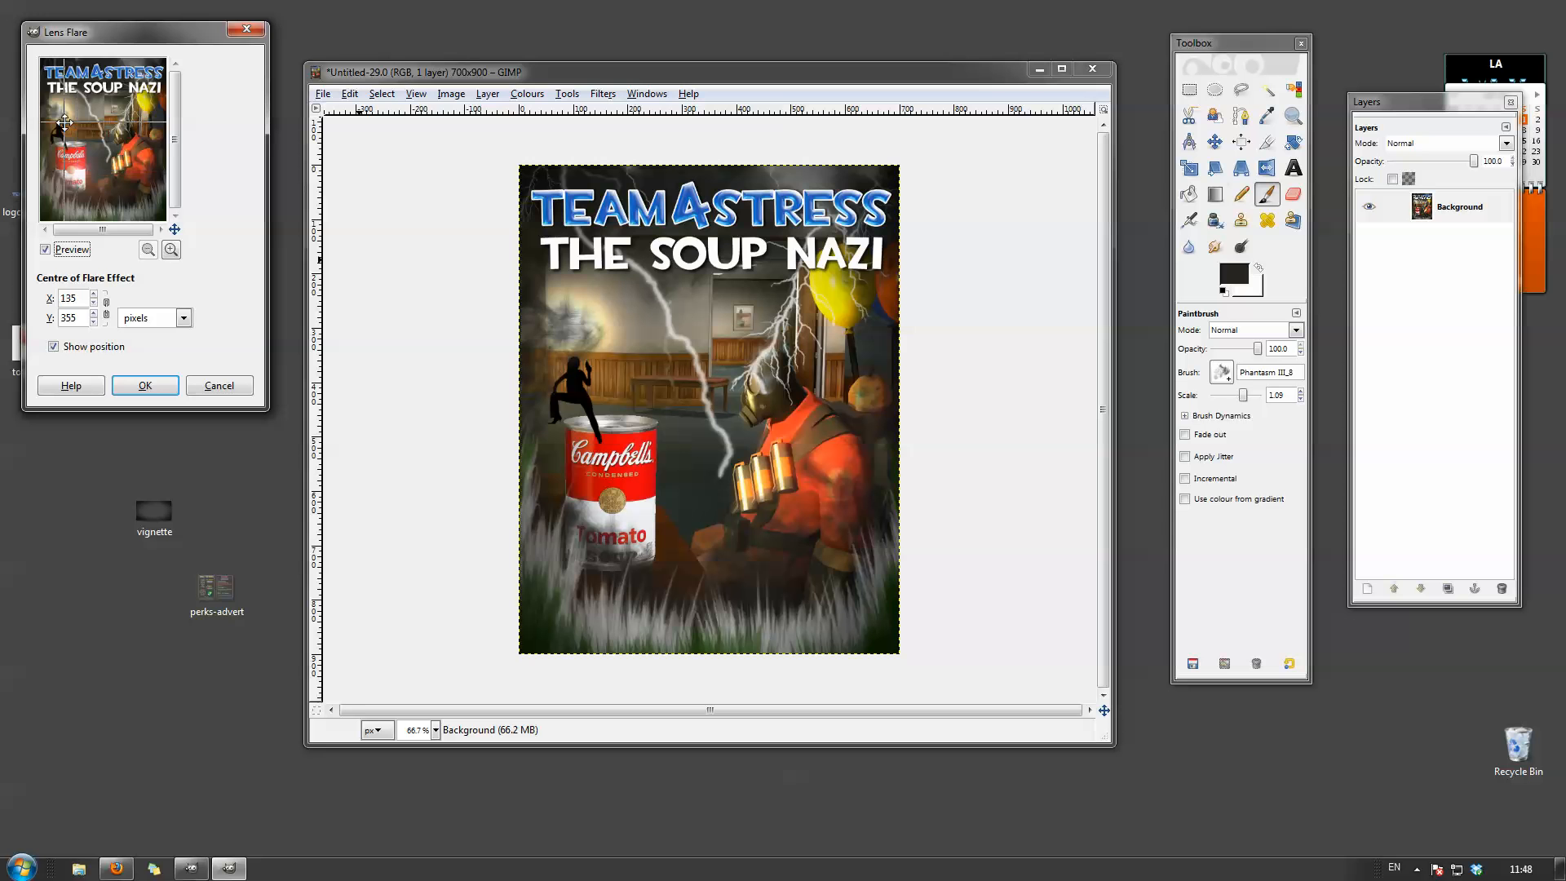
left_click(146, 385)
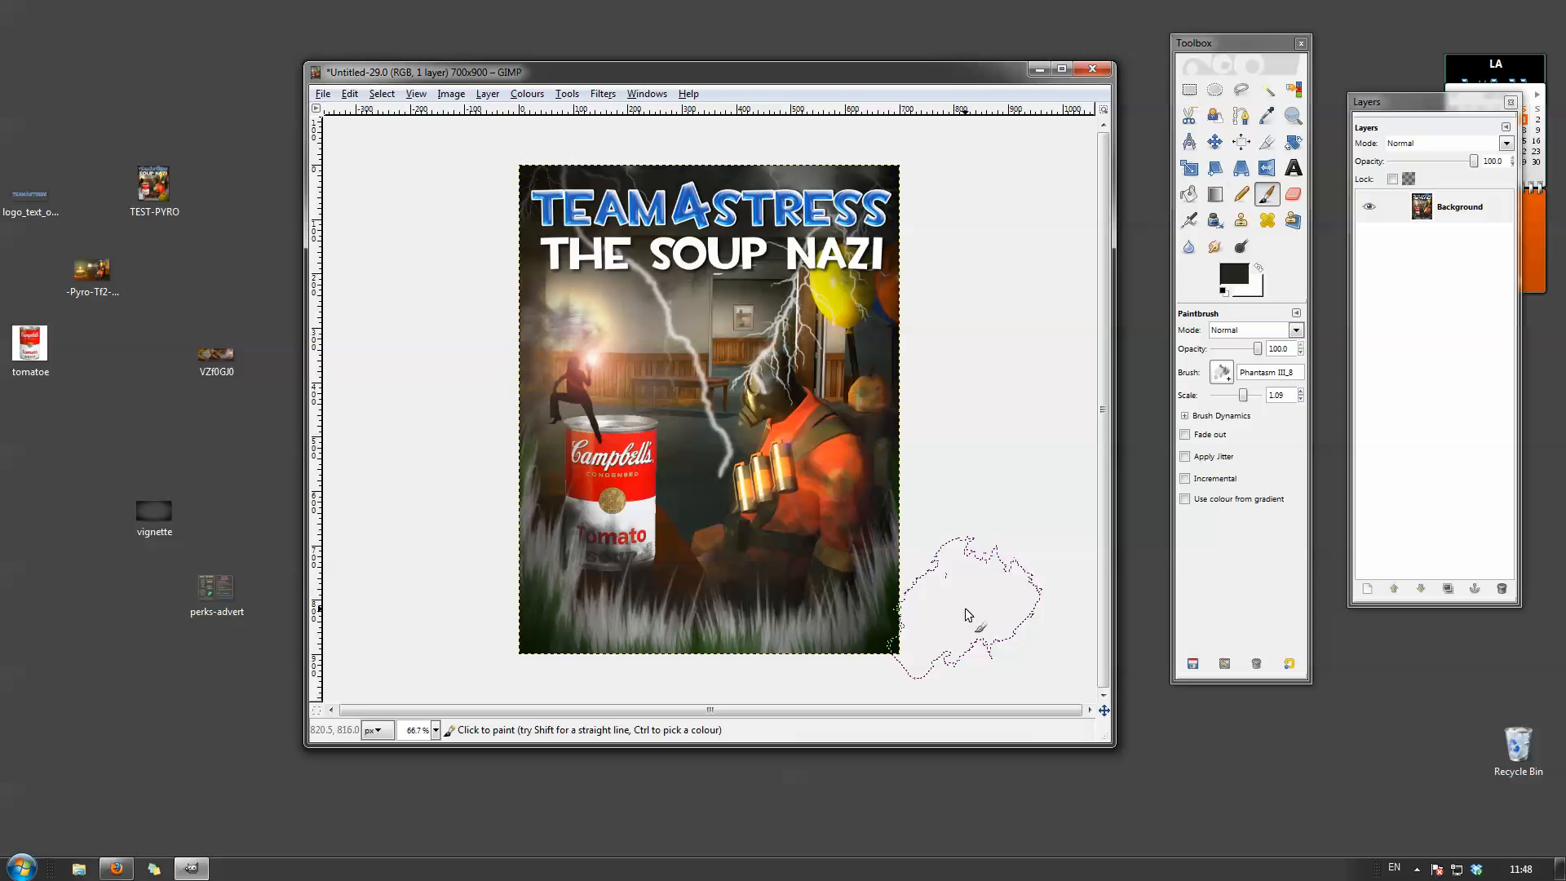
Apply a GFlare_101 Gradient Flare at the rim of the soup can, on the side facing the Pyro.
left_click(603, 93)
mouse_move(746, 236)
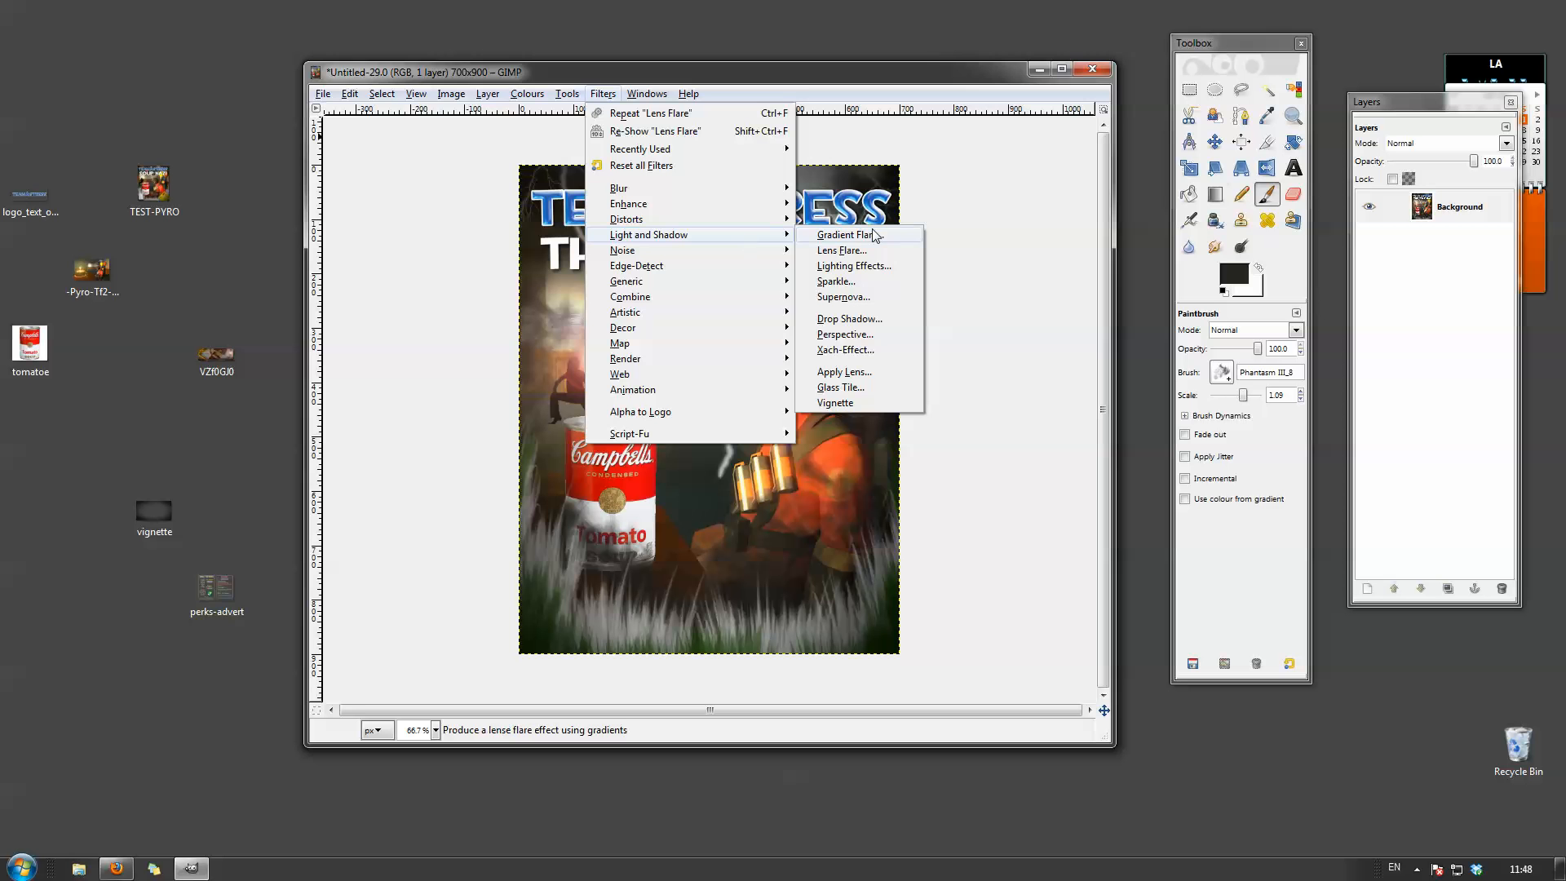
left_click(844, 235)
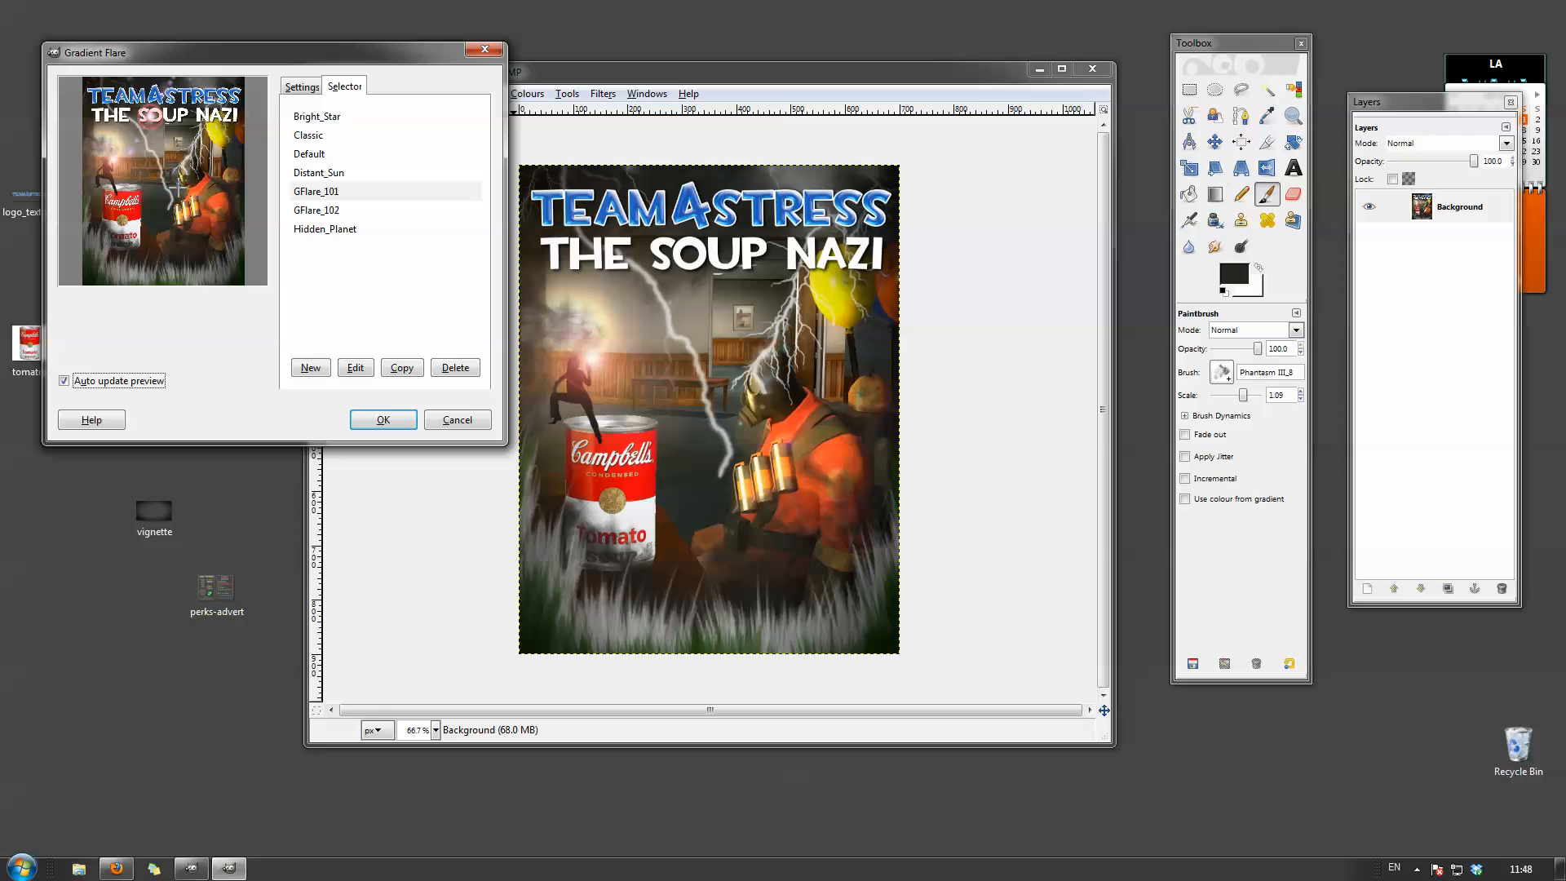
left_click(190, 202)
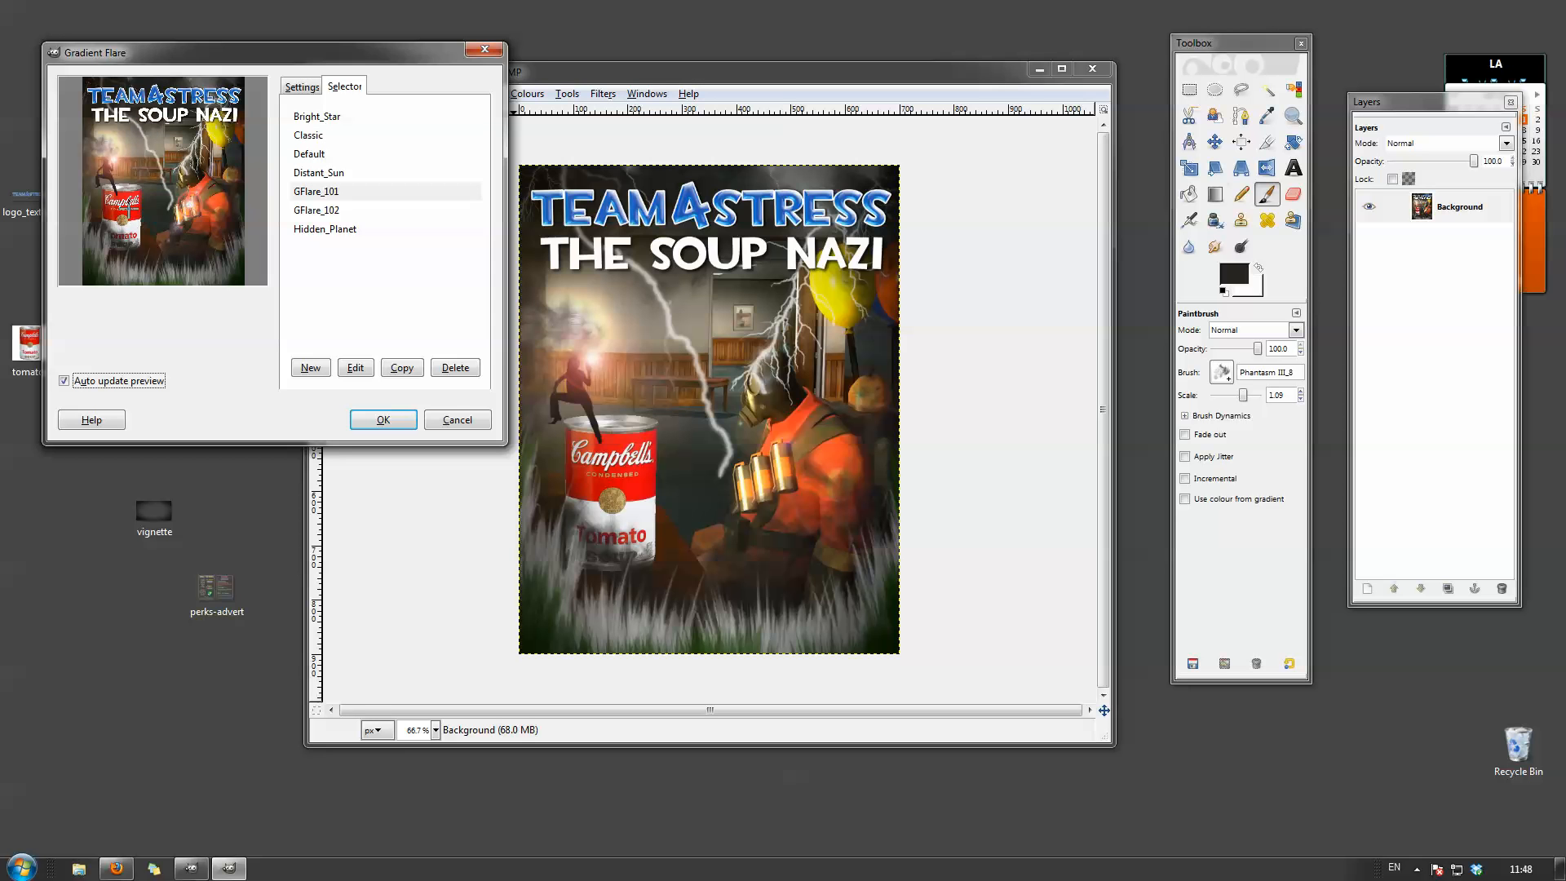
left_click(139, 185)
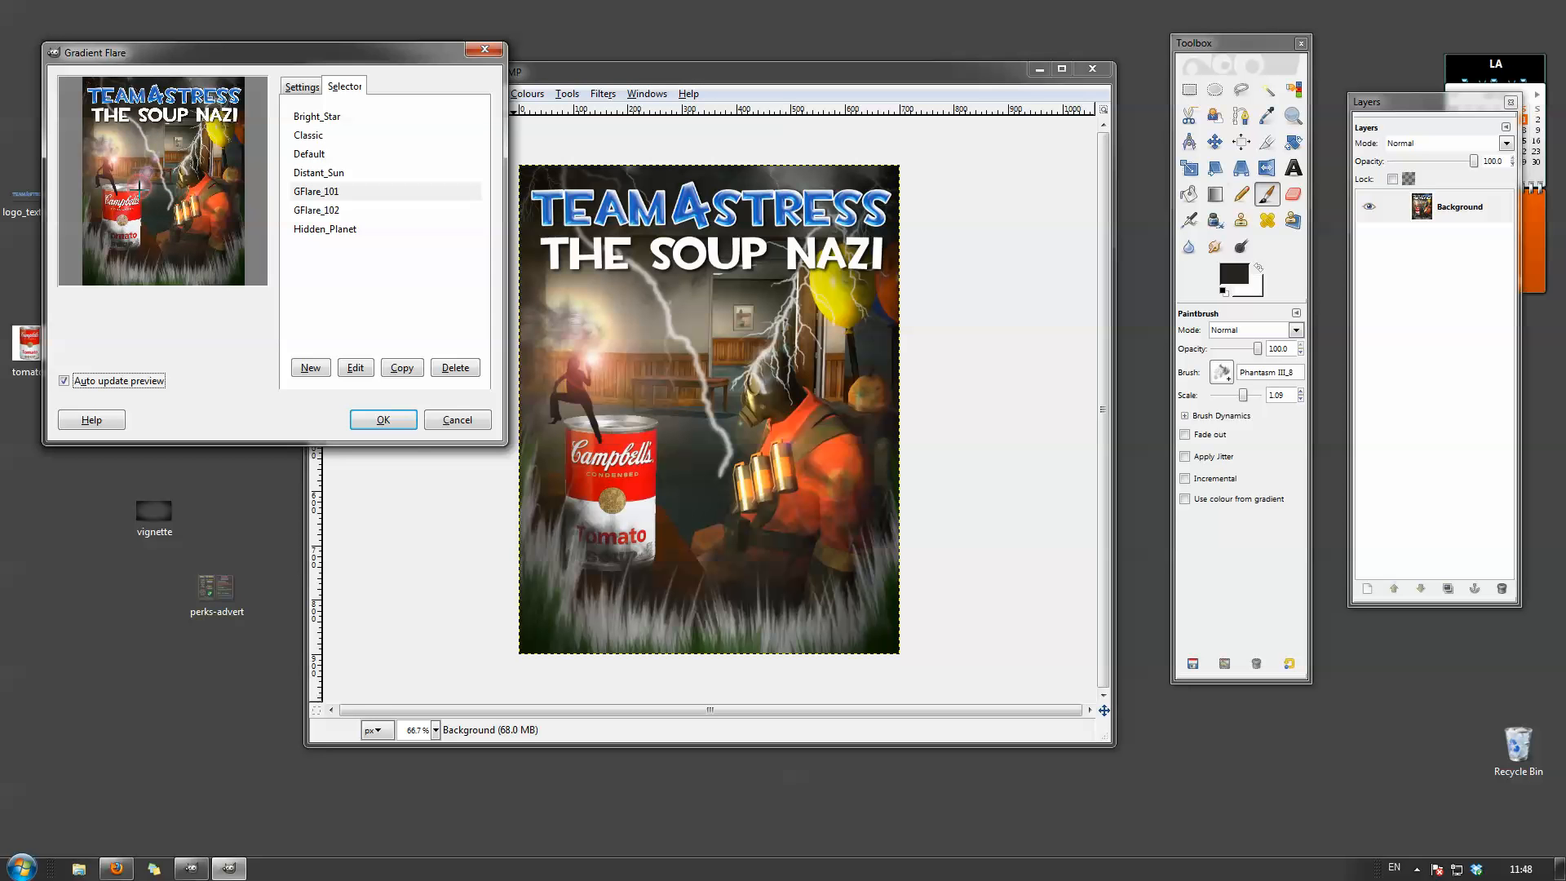
left_click(383, 419)
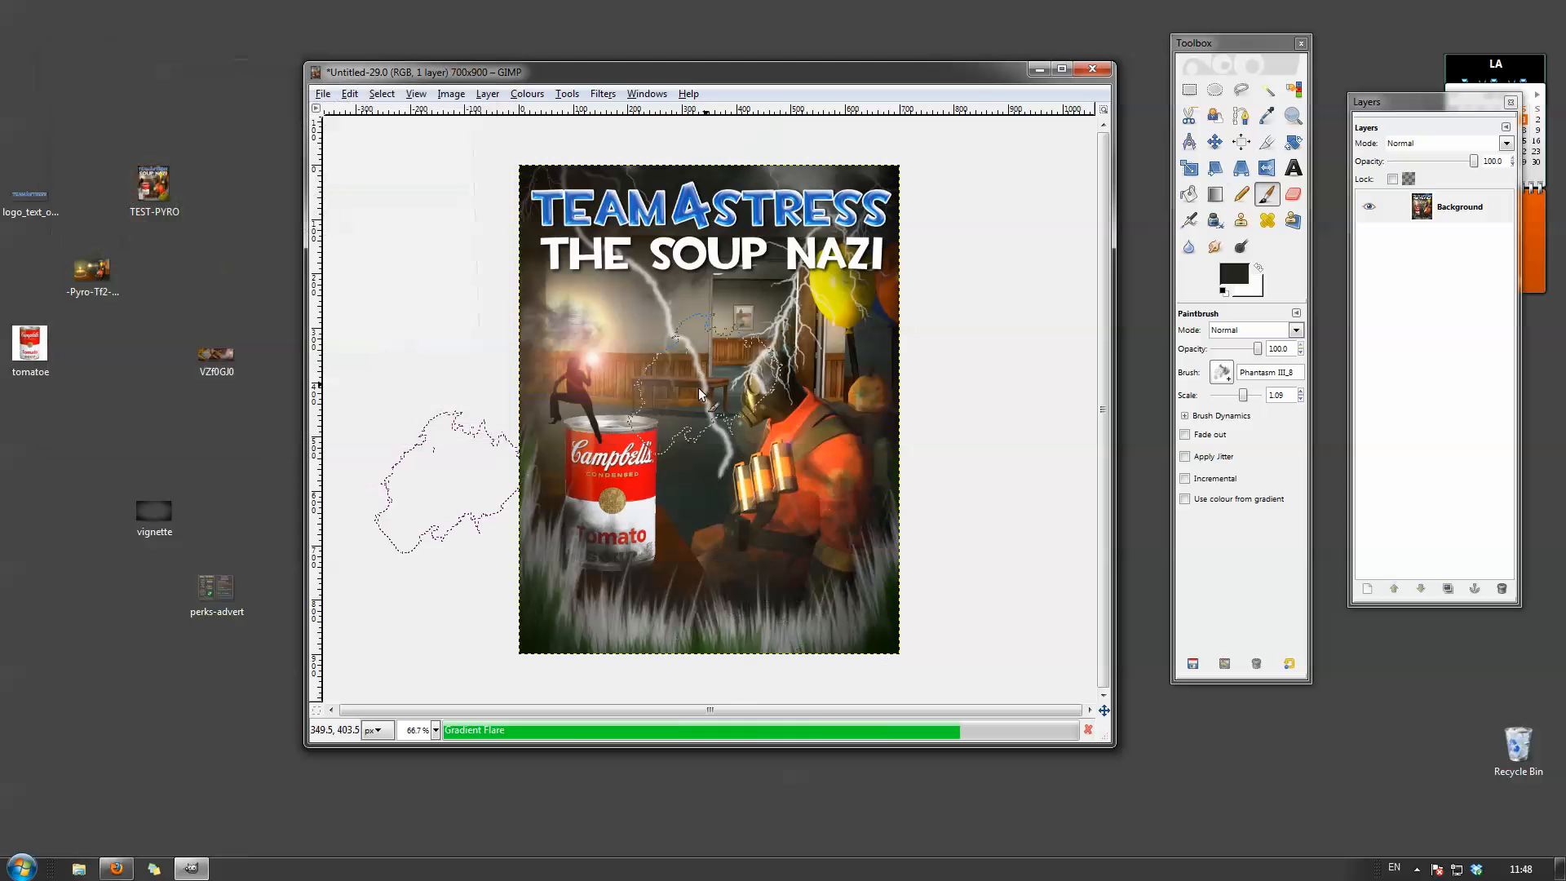
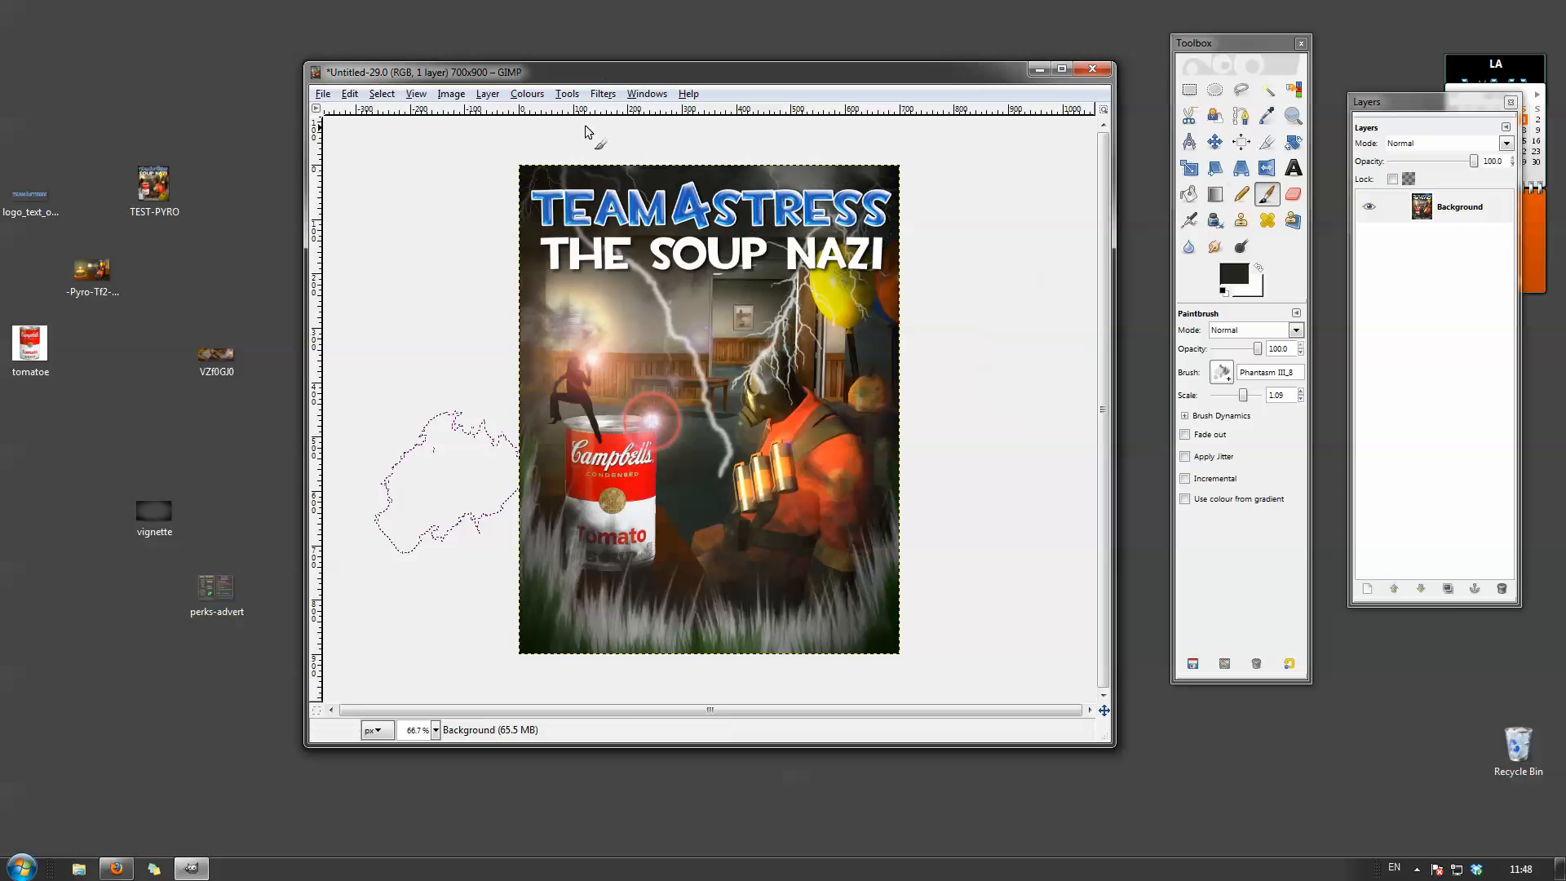
Create a transparent 700 × 900 px layer named New Layer above the background.
left_click(486, 93)
left_click(512, 115)
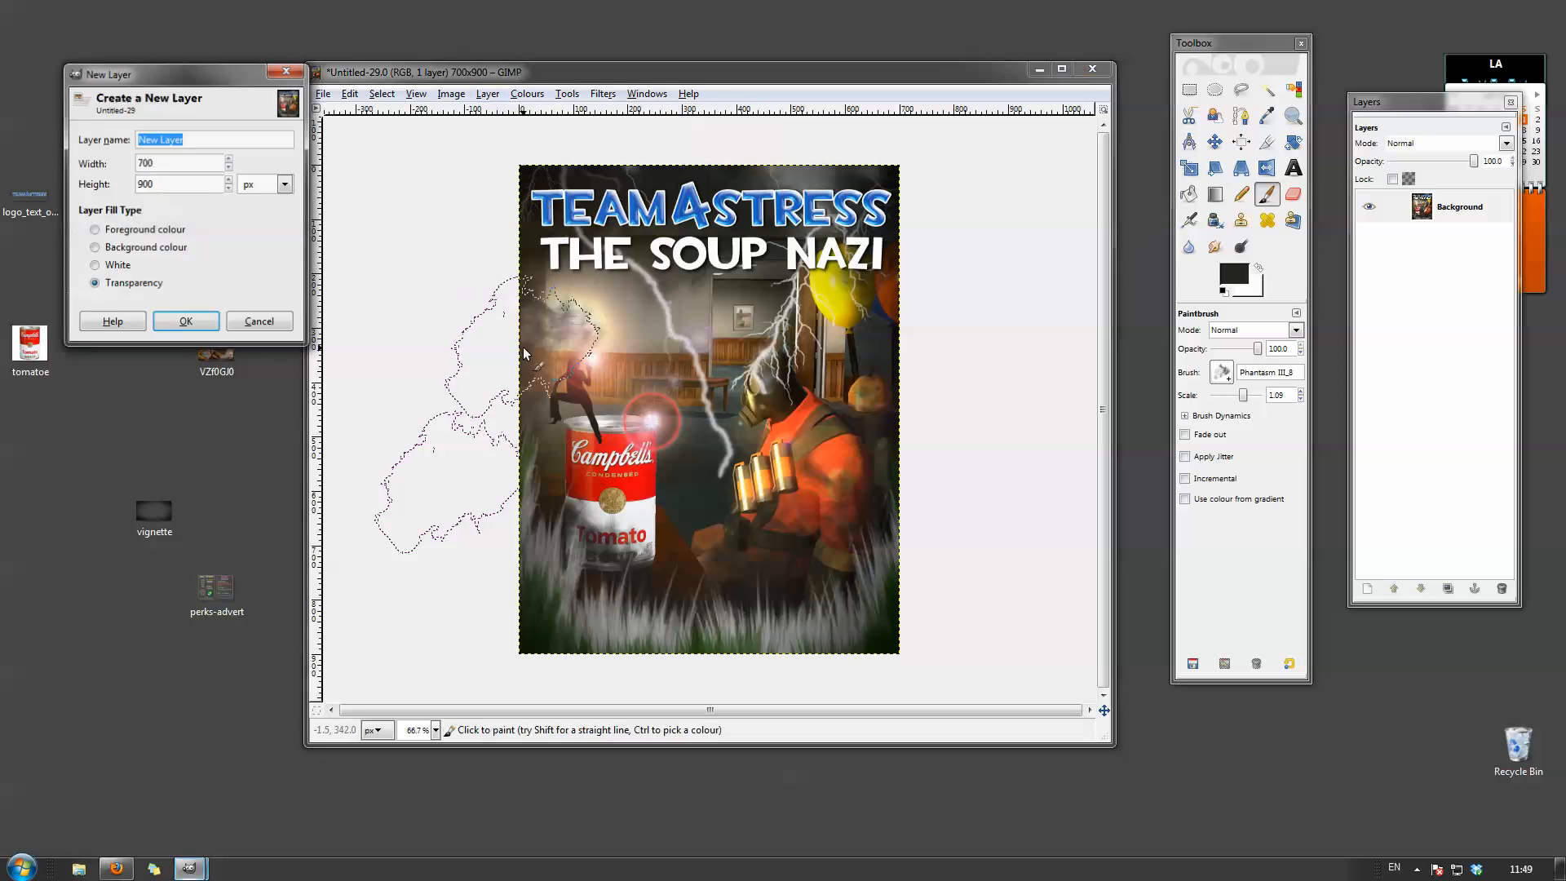
left_click(186, 323)
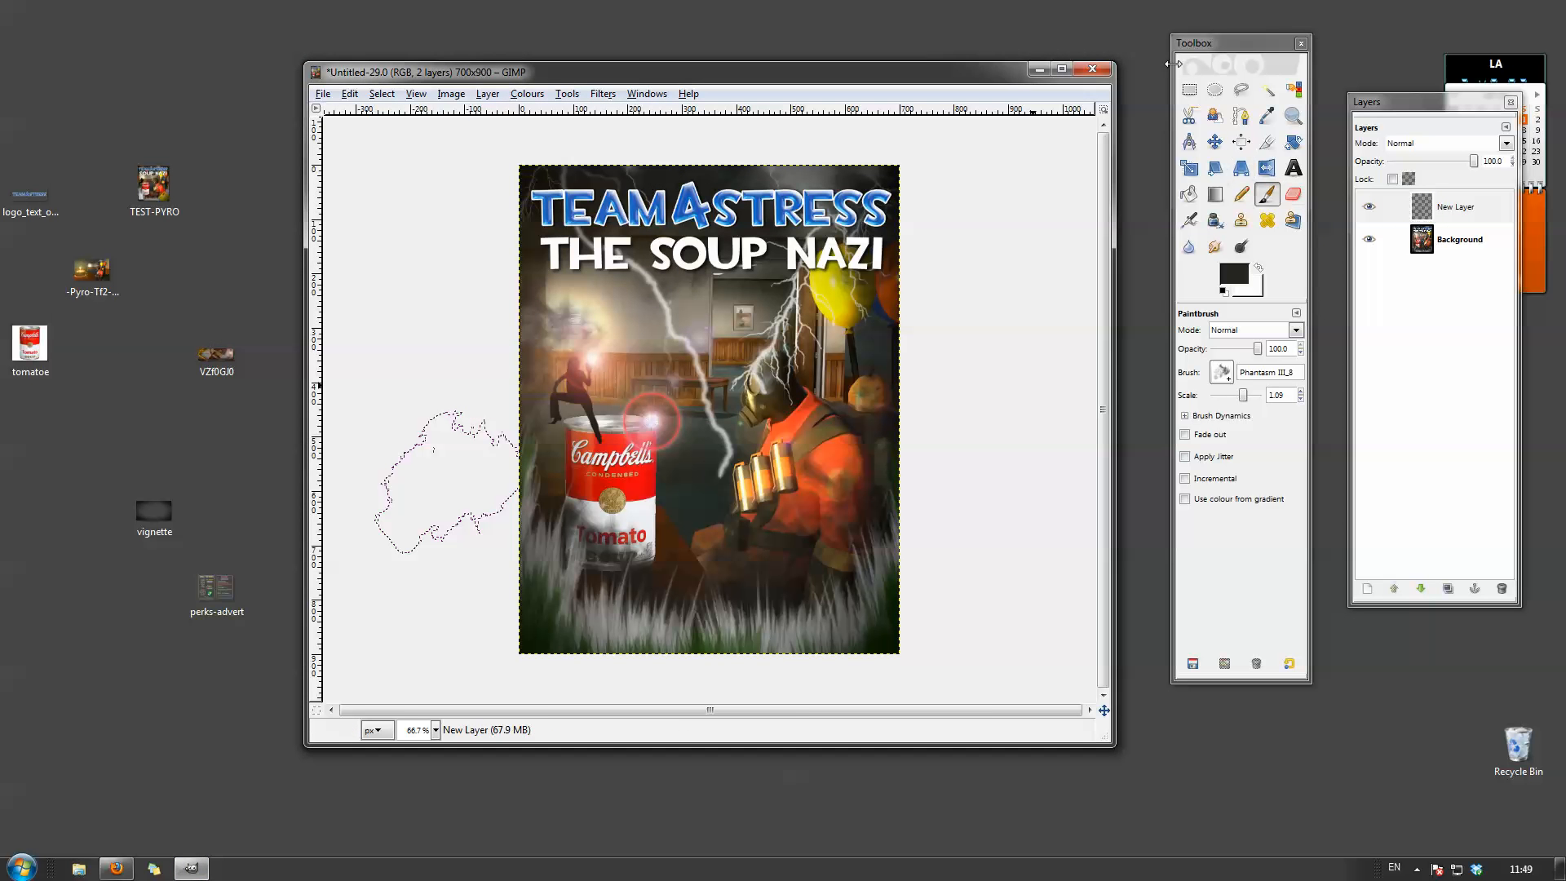
On the Background layer, select a strip about 966 × 150 px spanning the full width of the poster's lower edge.
left_click(1189, 89)
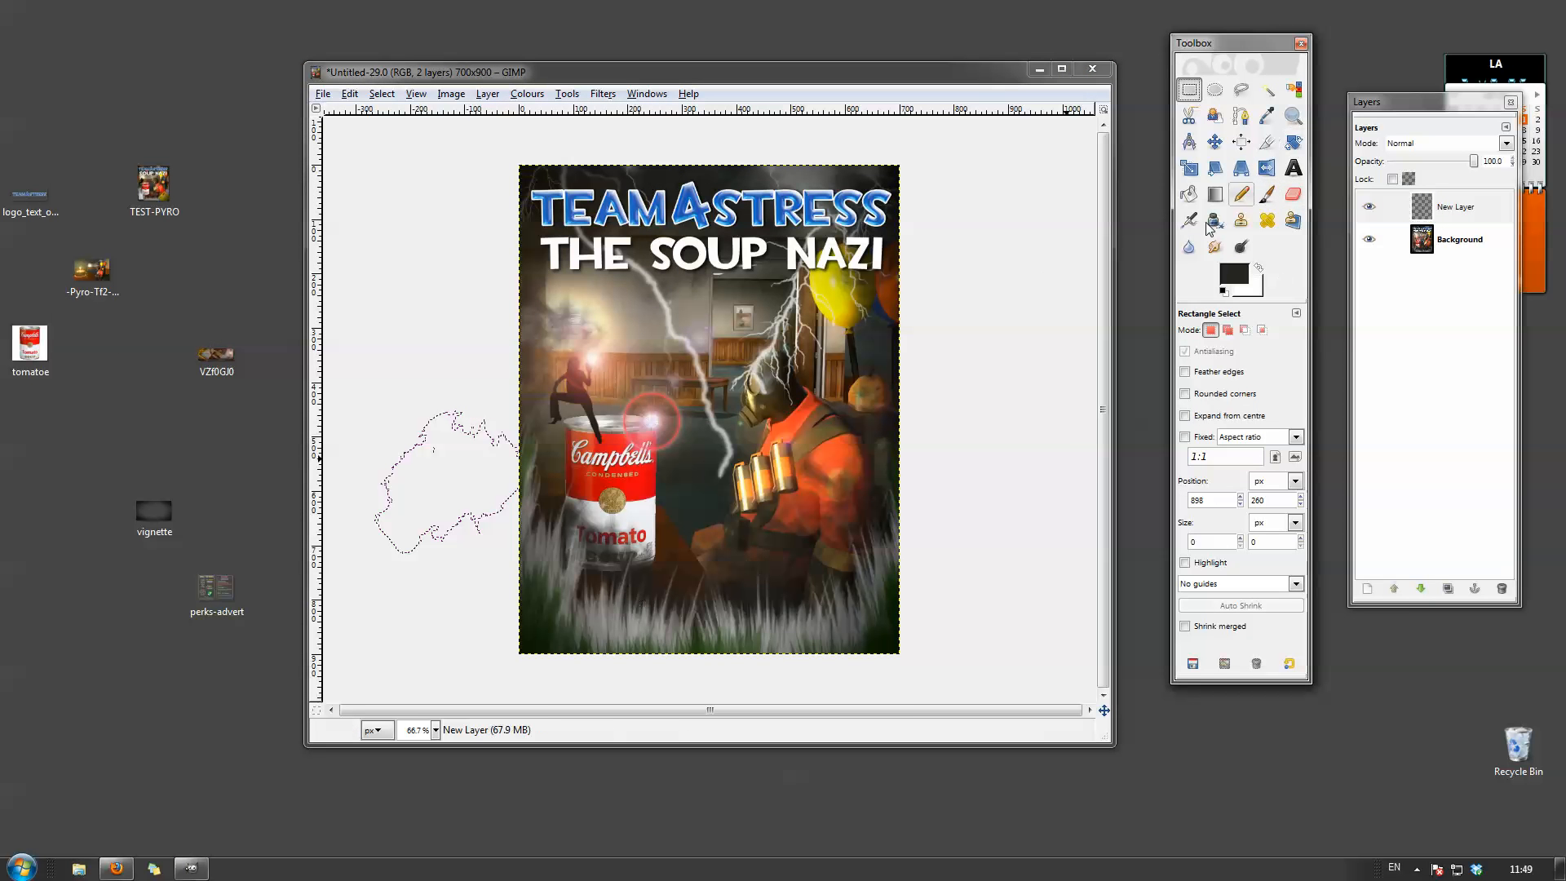
left_click(1436, 239)
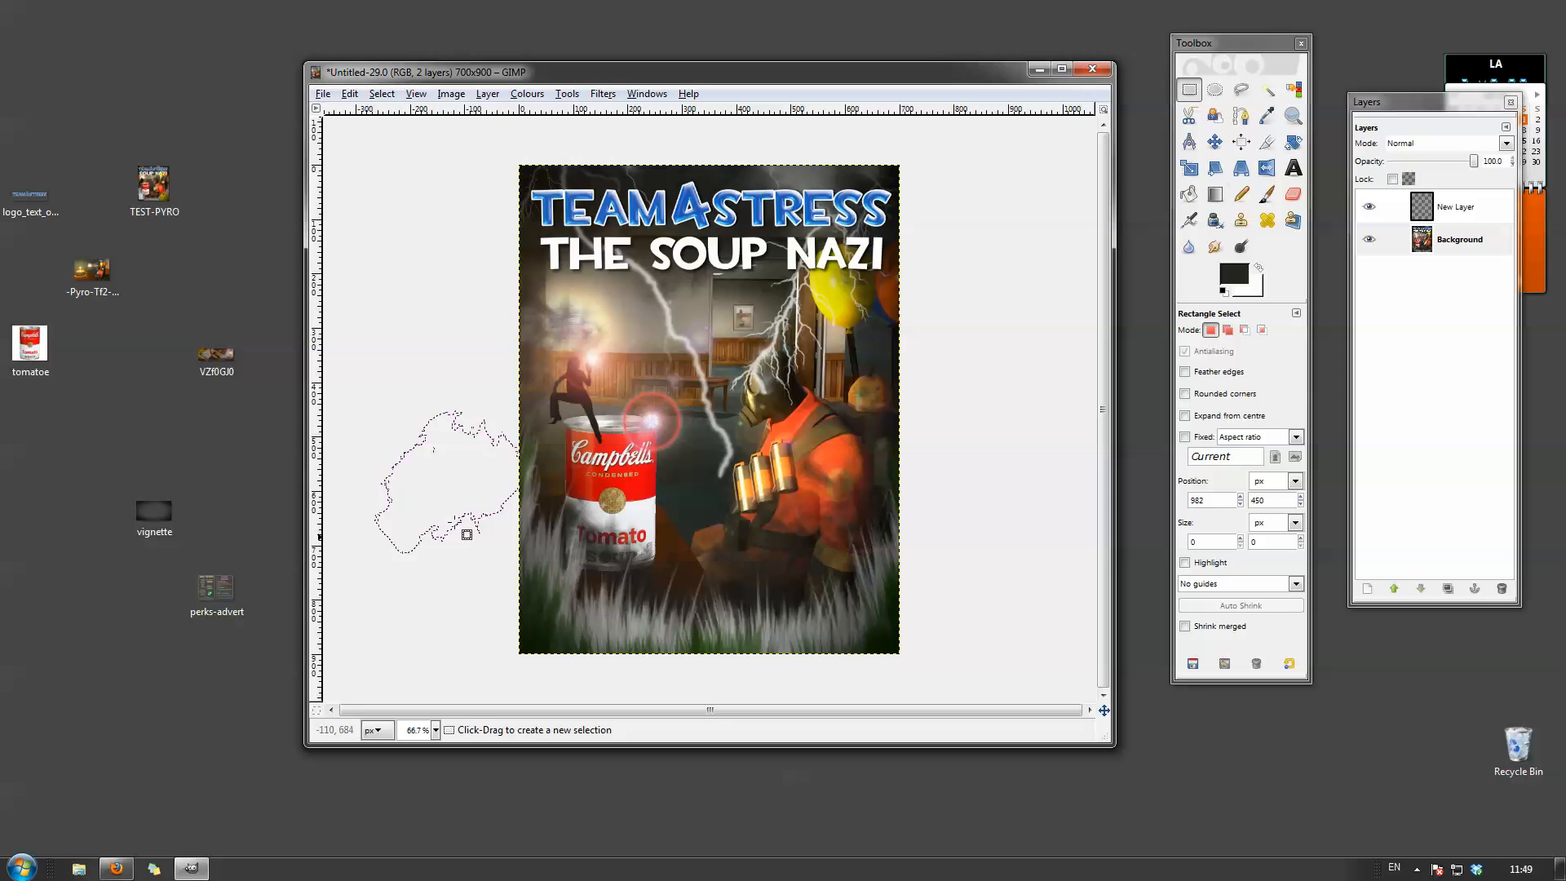
left_click_drag(477, 593, 1002, 674)
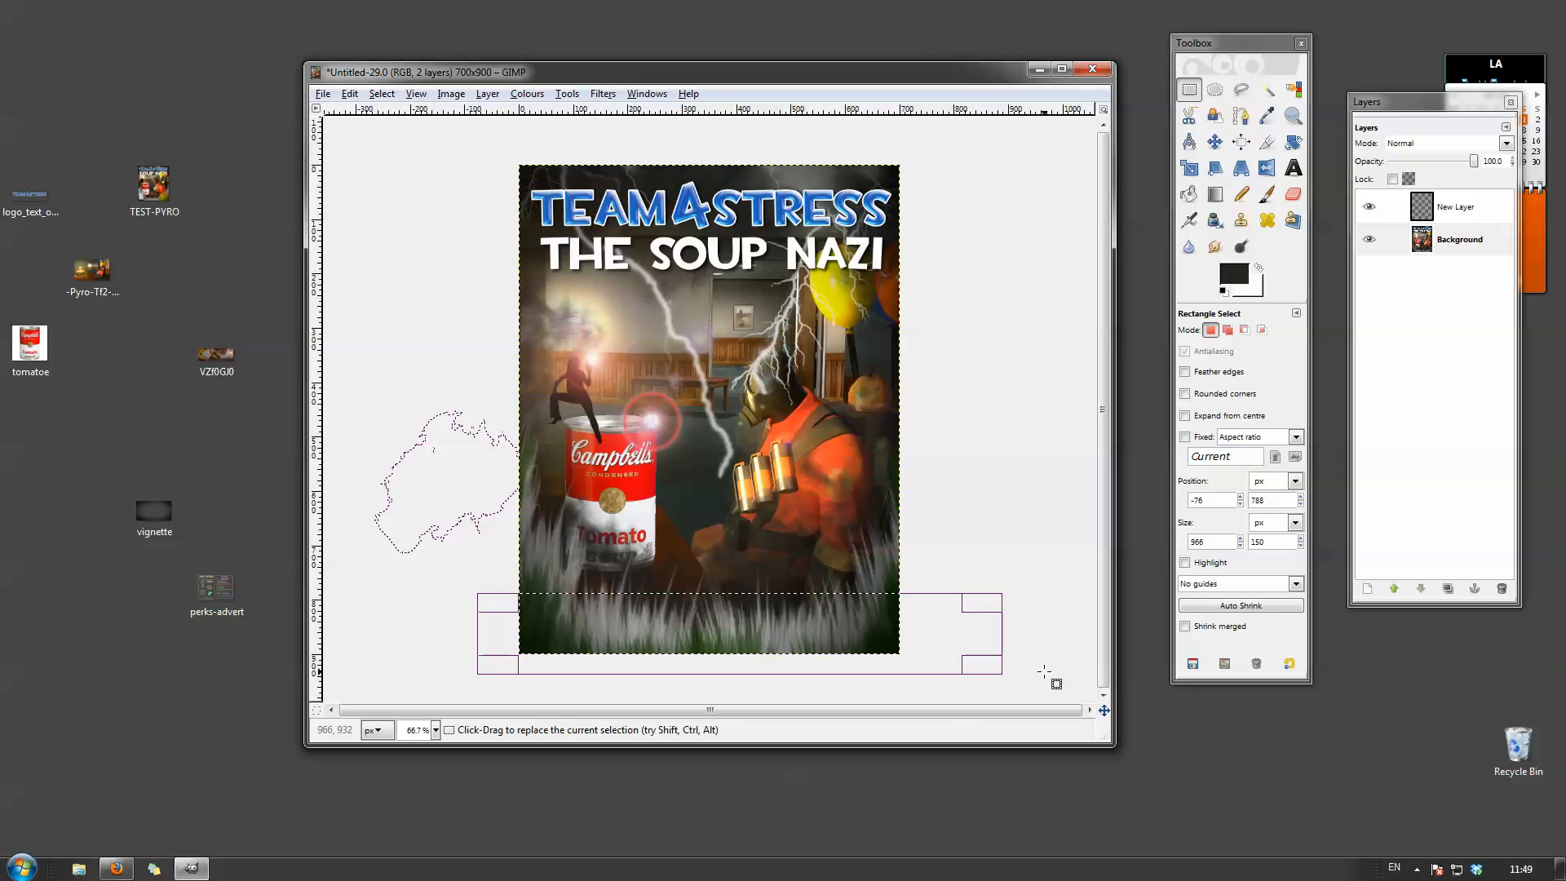
left_click(1188, 195)
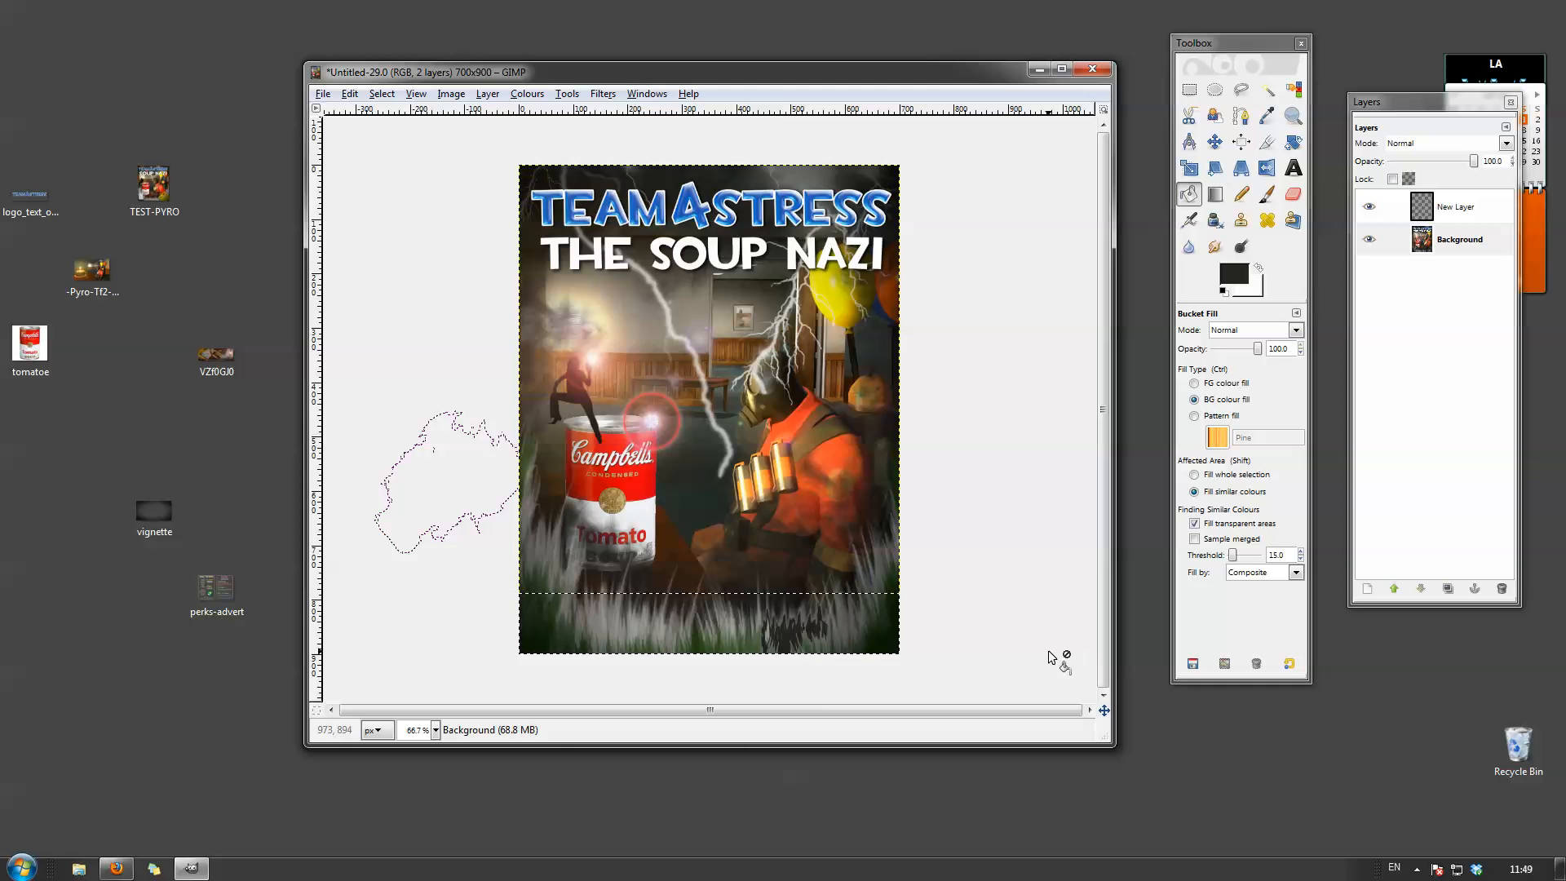
left_click(1189, 195)
left_click(820, 635)
key("ctrl+z")
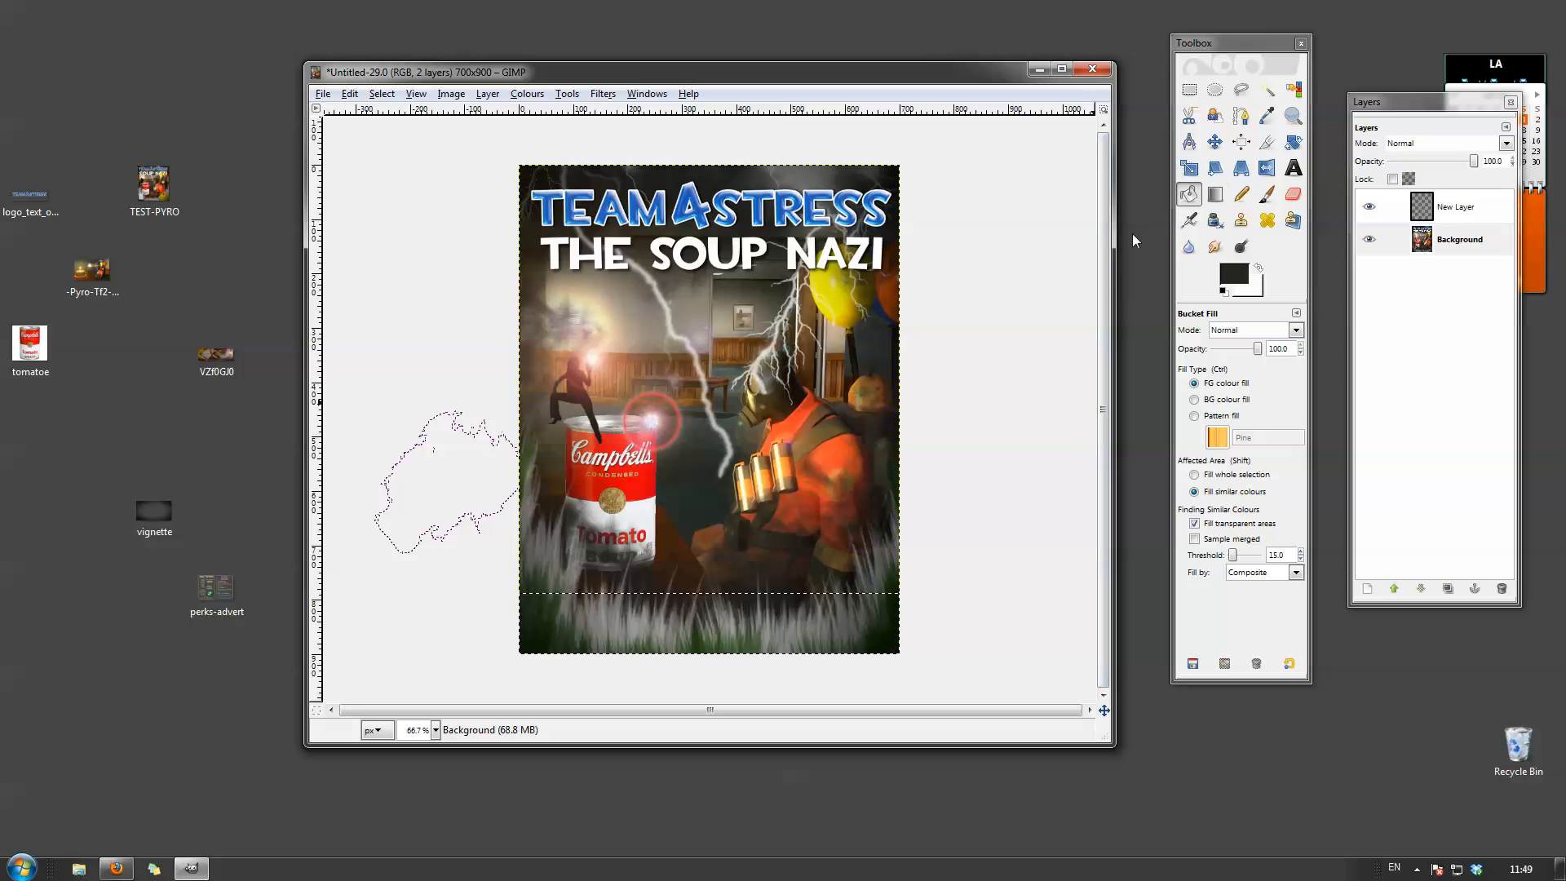
Fill the selected strip on New Layer with the dark foreground colour and lower the layer's opacity to 67.3.
left_click(488, 94)
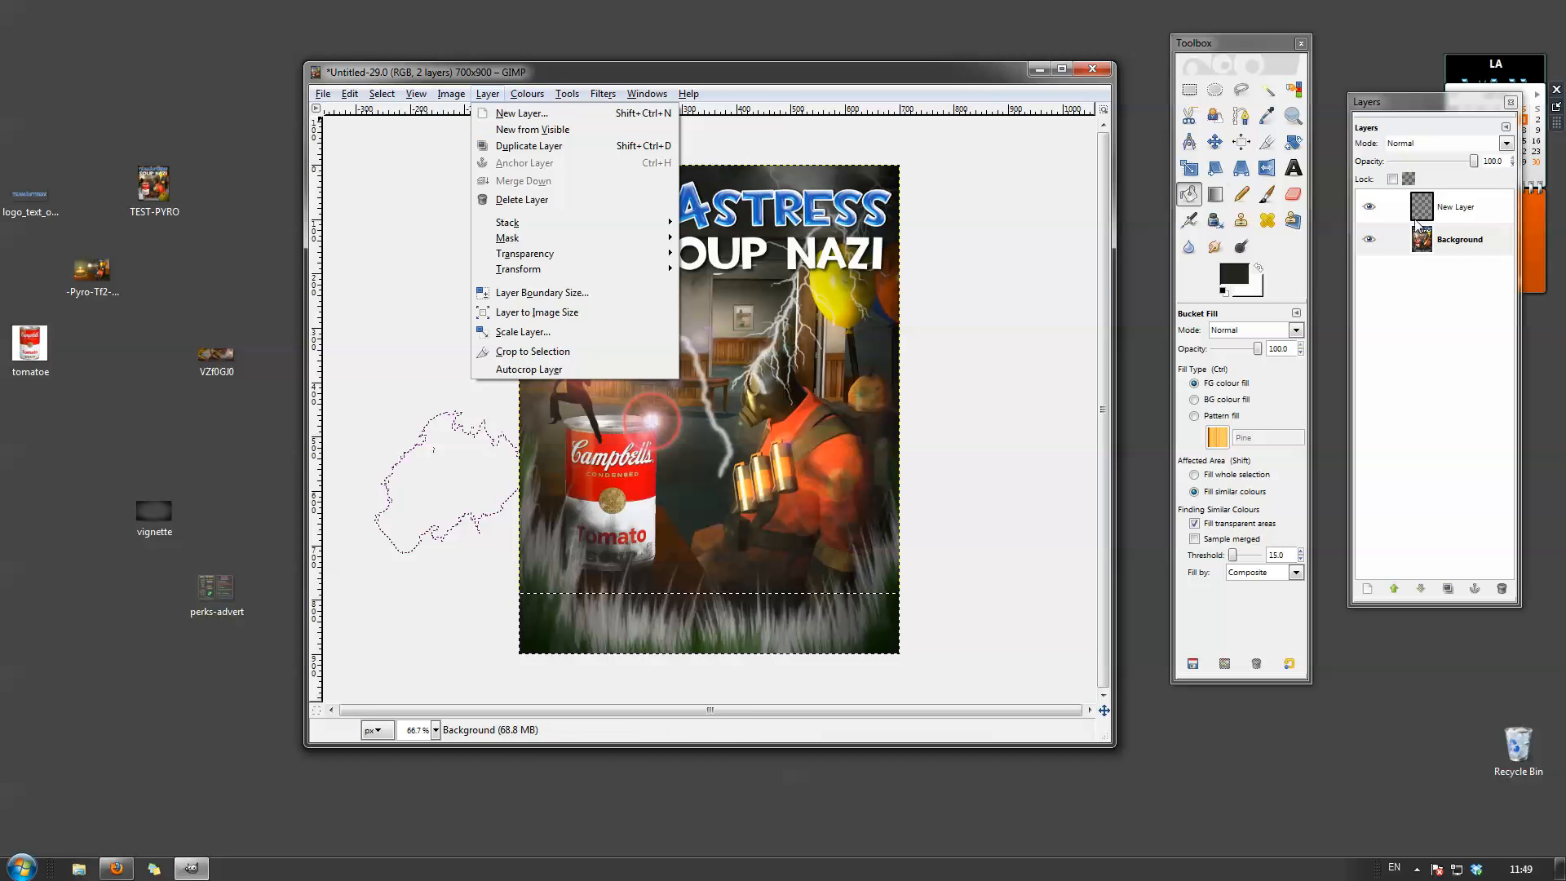
left_click(1464, 206)
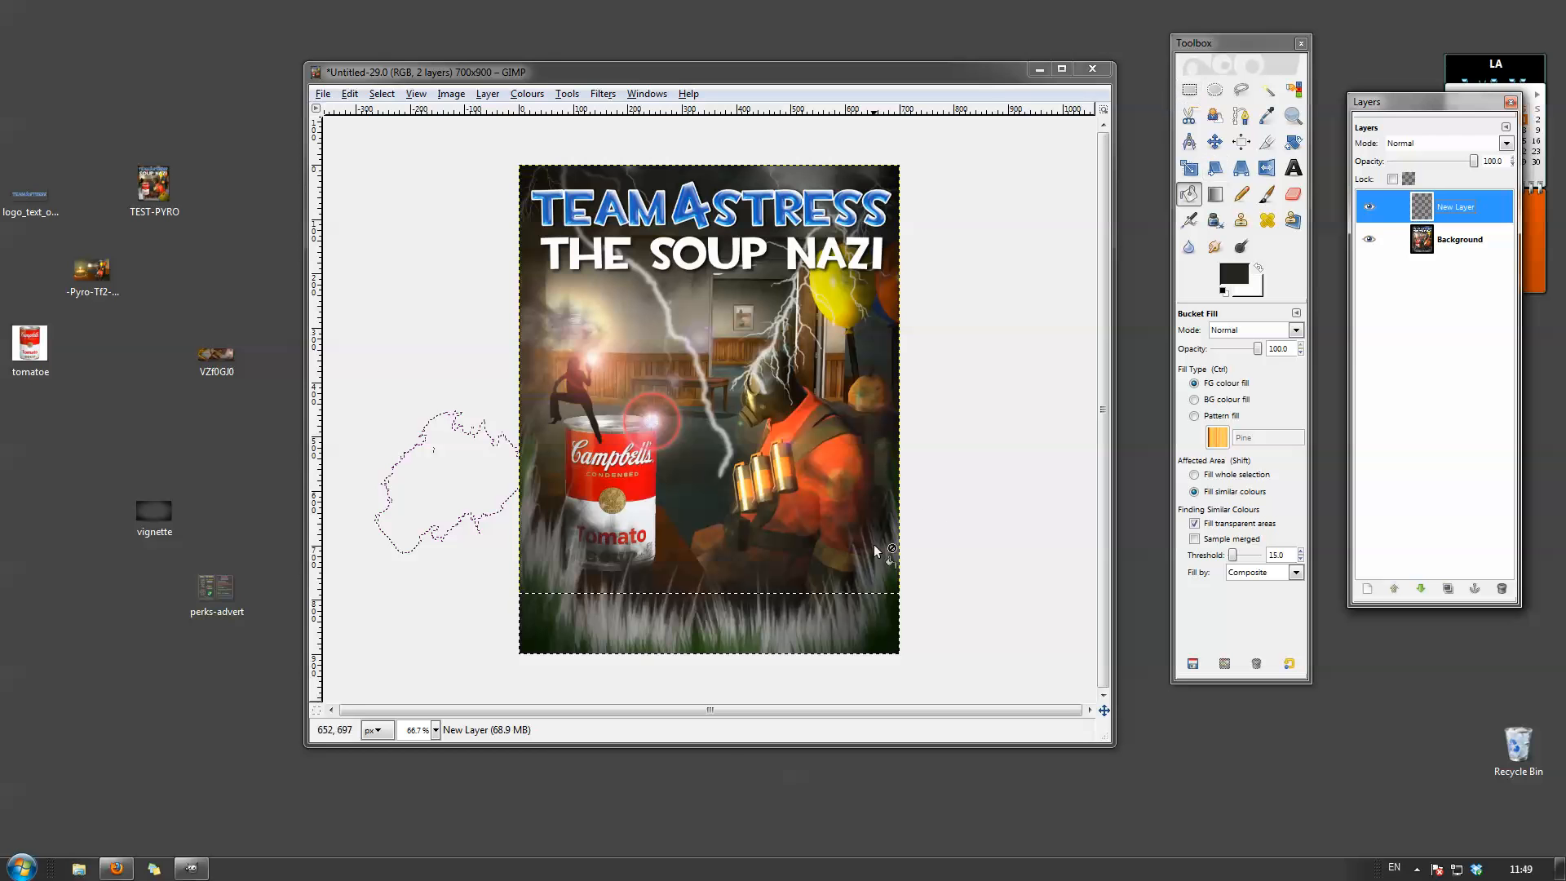
left_click(875, 619)
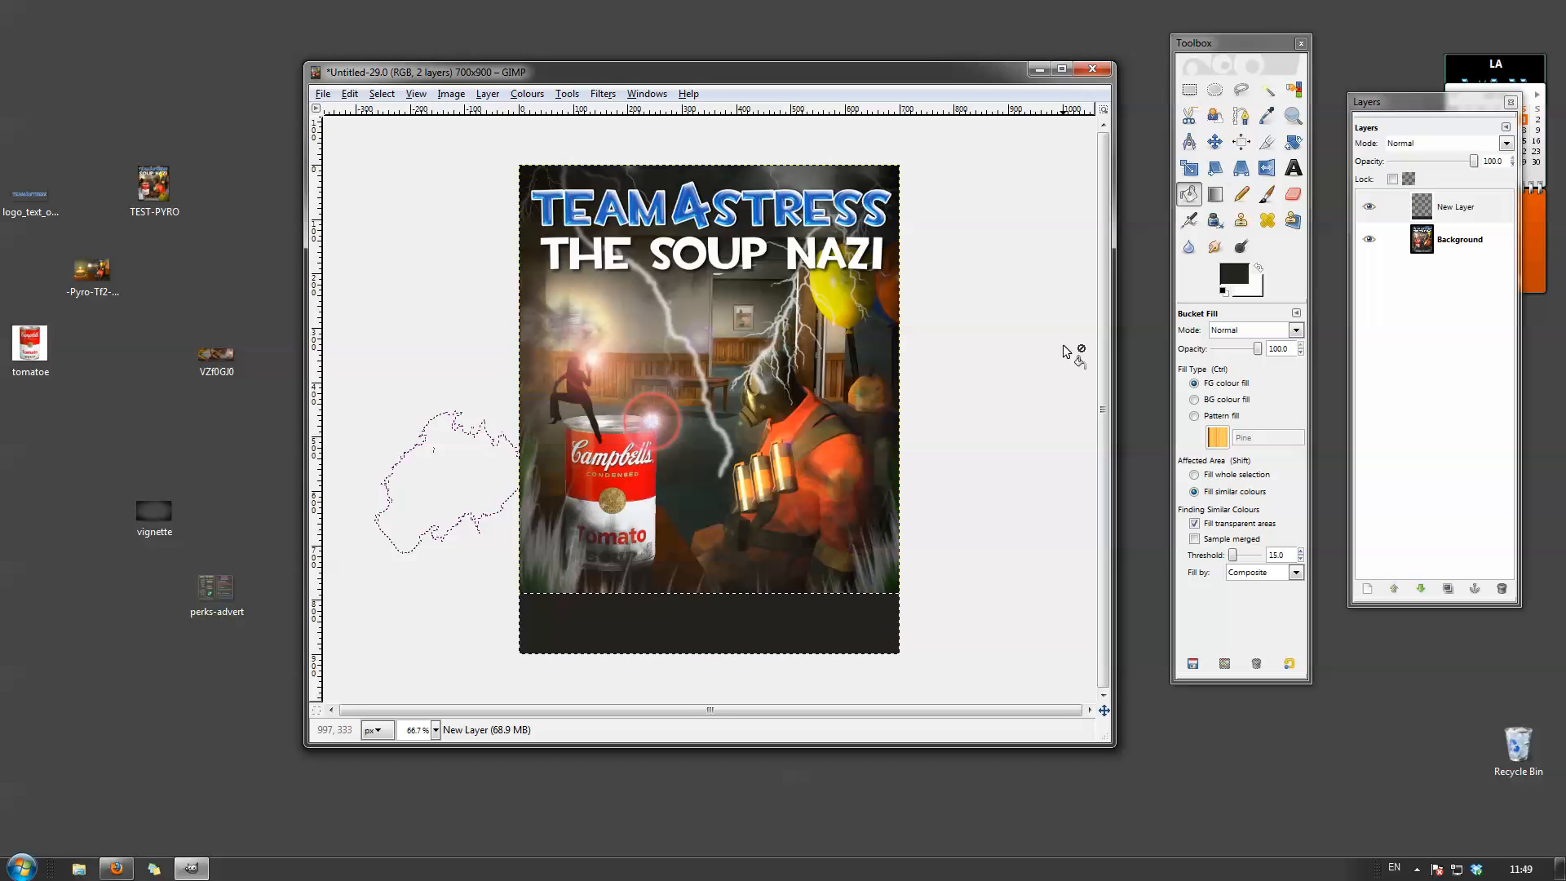
mouse_move(1478, 163)
left_mouse_down()
mouse_move(1432, 165)
mouse_move(1454, 166)
left_mouse_up()
Add the text "pyro for sale" over the dark strip in the TF2 Build font at 84 px.
left_click(1293, 168)
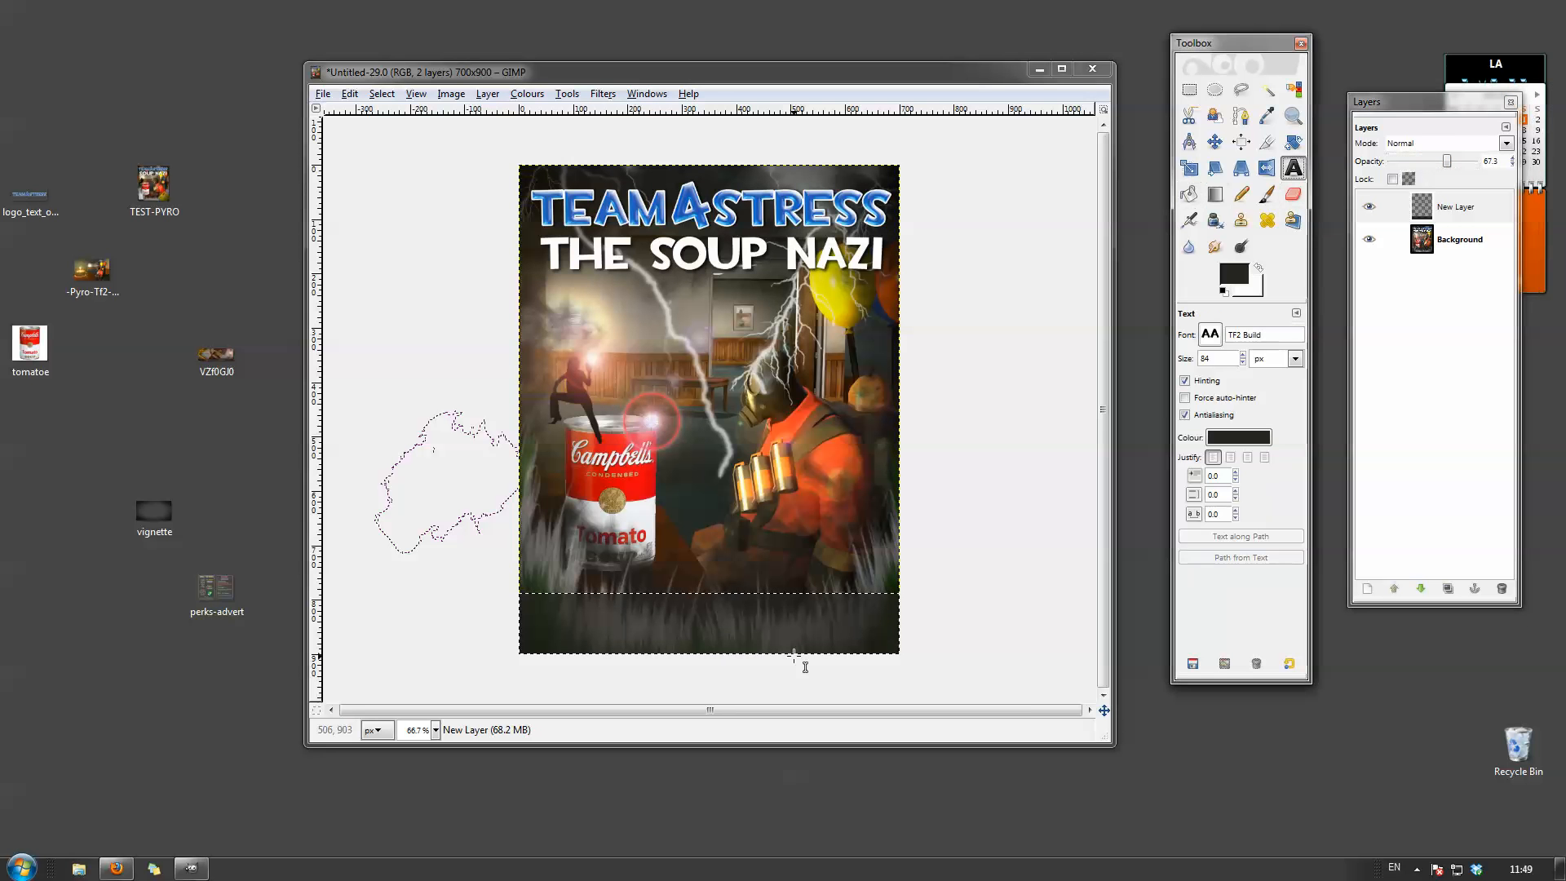
left_click(700, 615)
type("d")
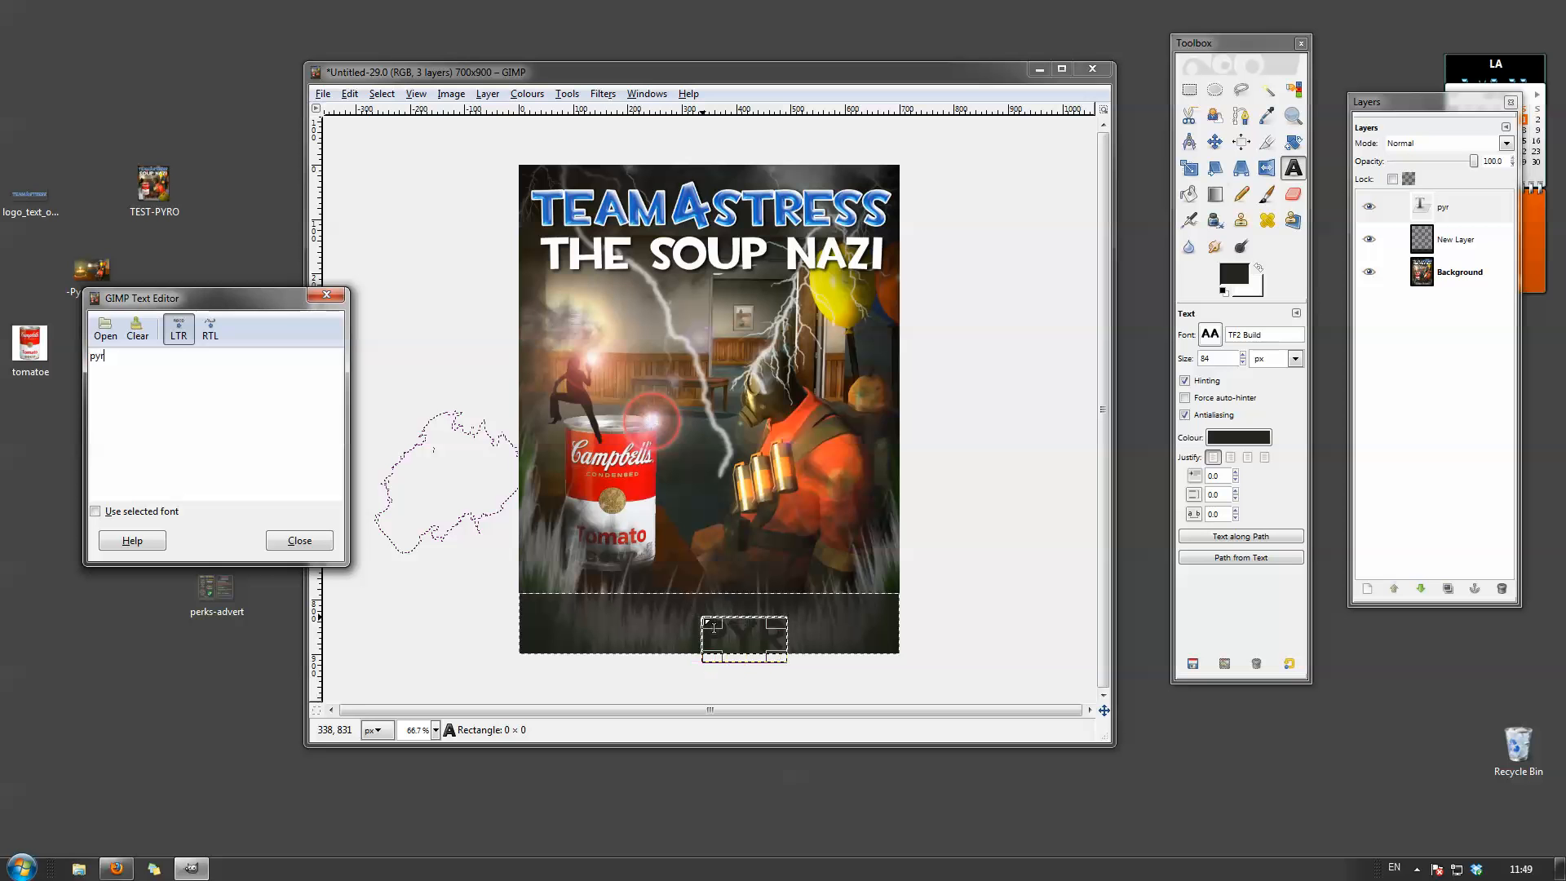
type("yro for sale")
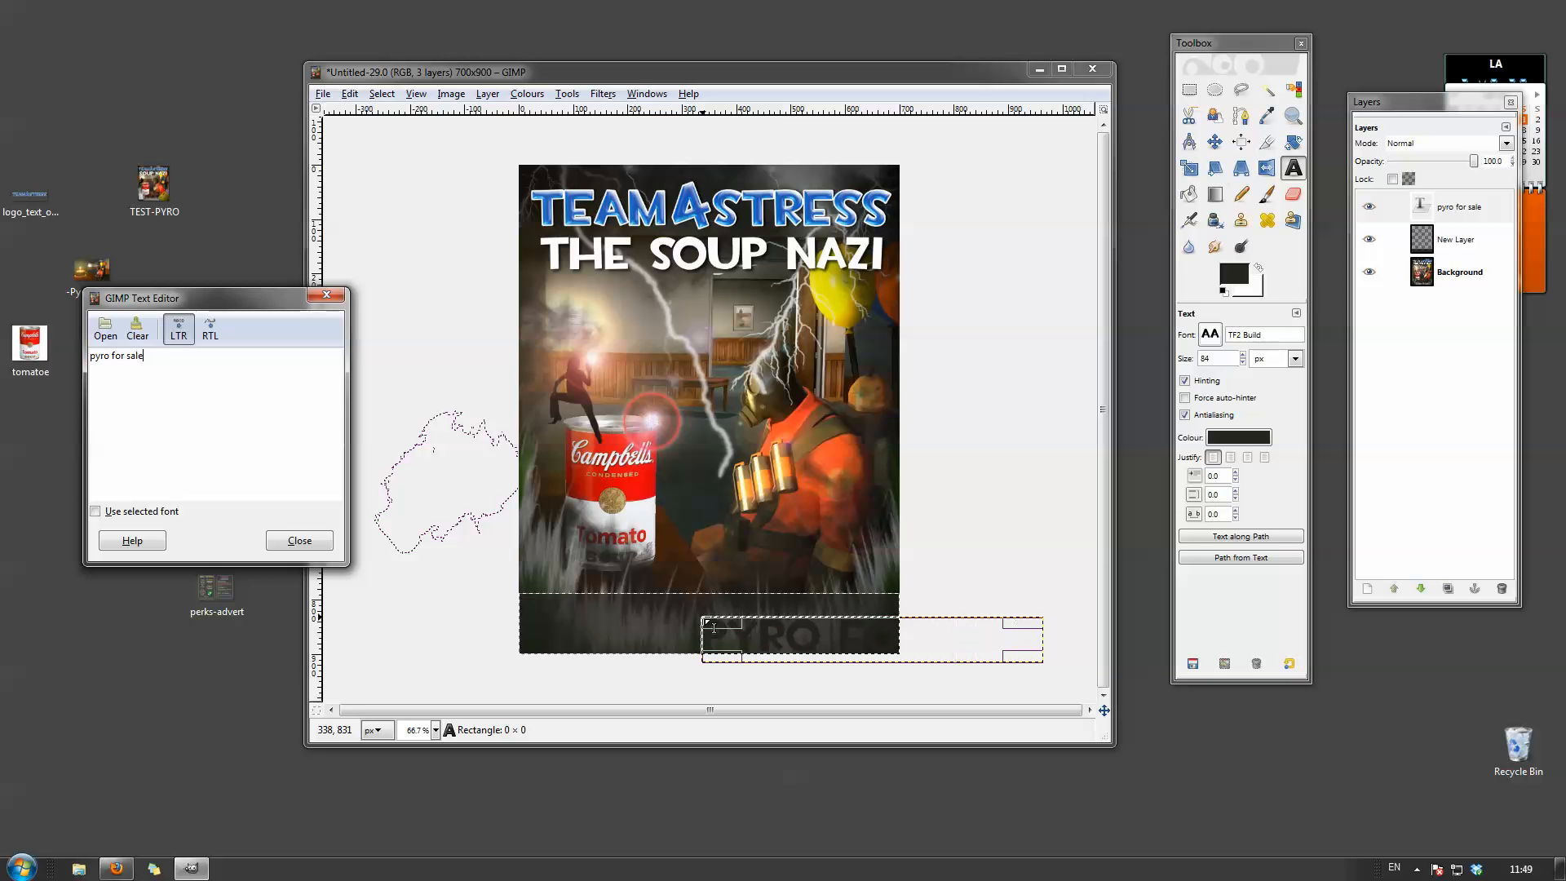
Colour the "pyro for sale" text orange (ff9c0d) and move it to the middle of the dark strip.
left_click(1238, 440)
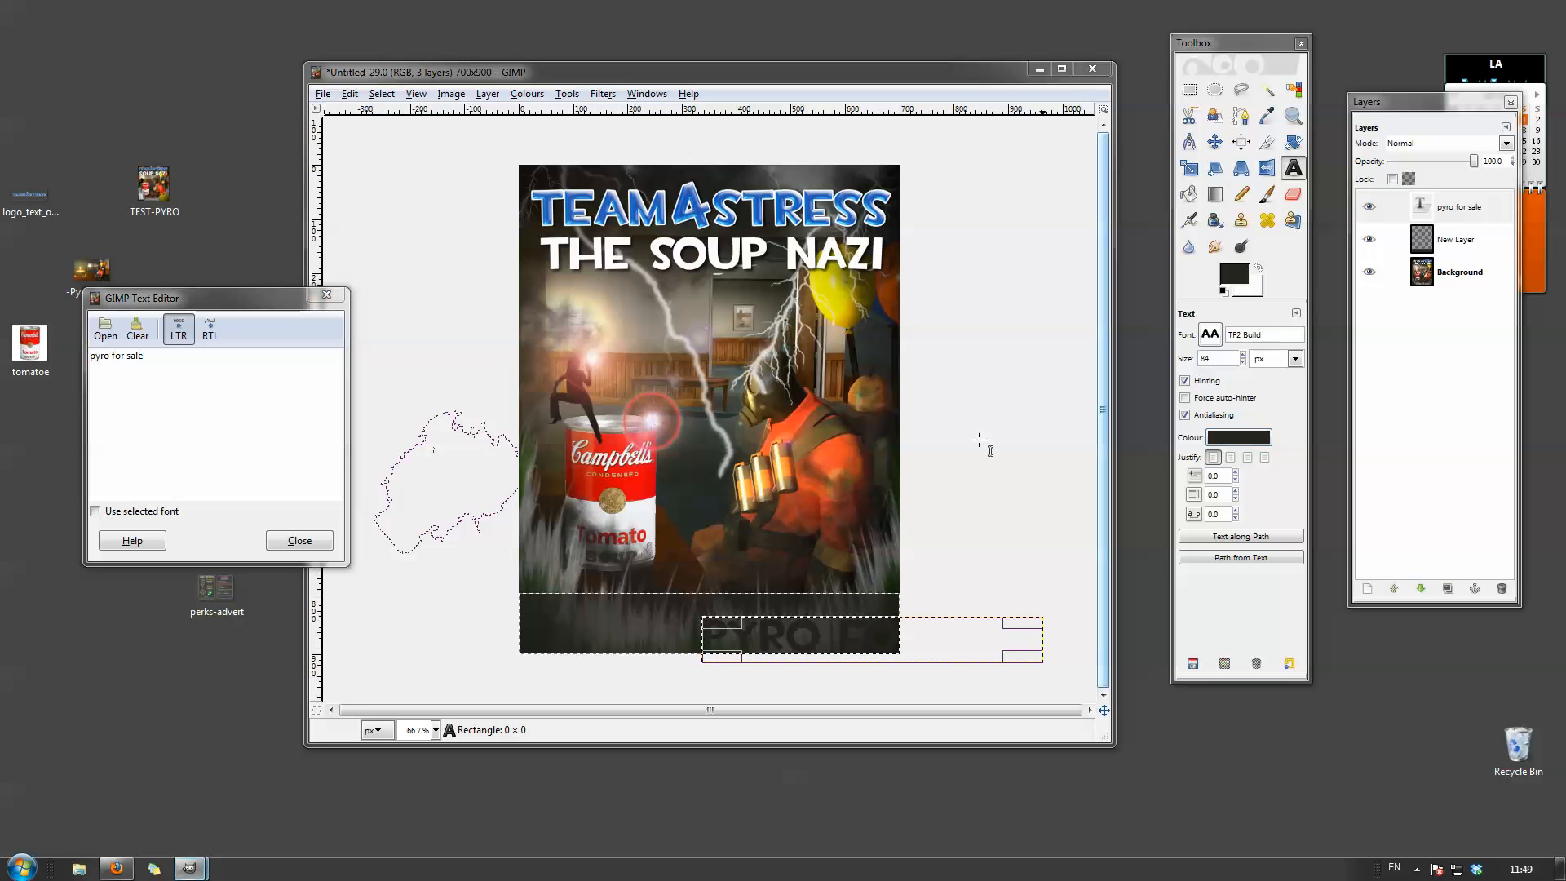
left_click_drag(1230, 185, 1166, 204)
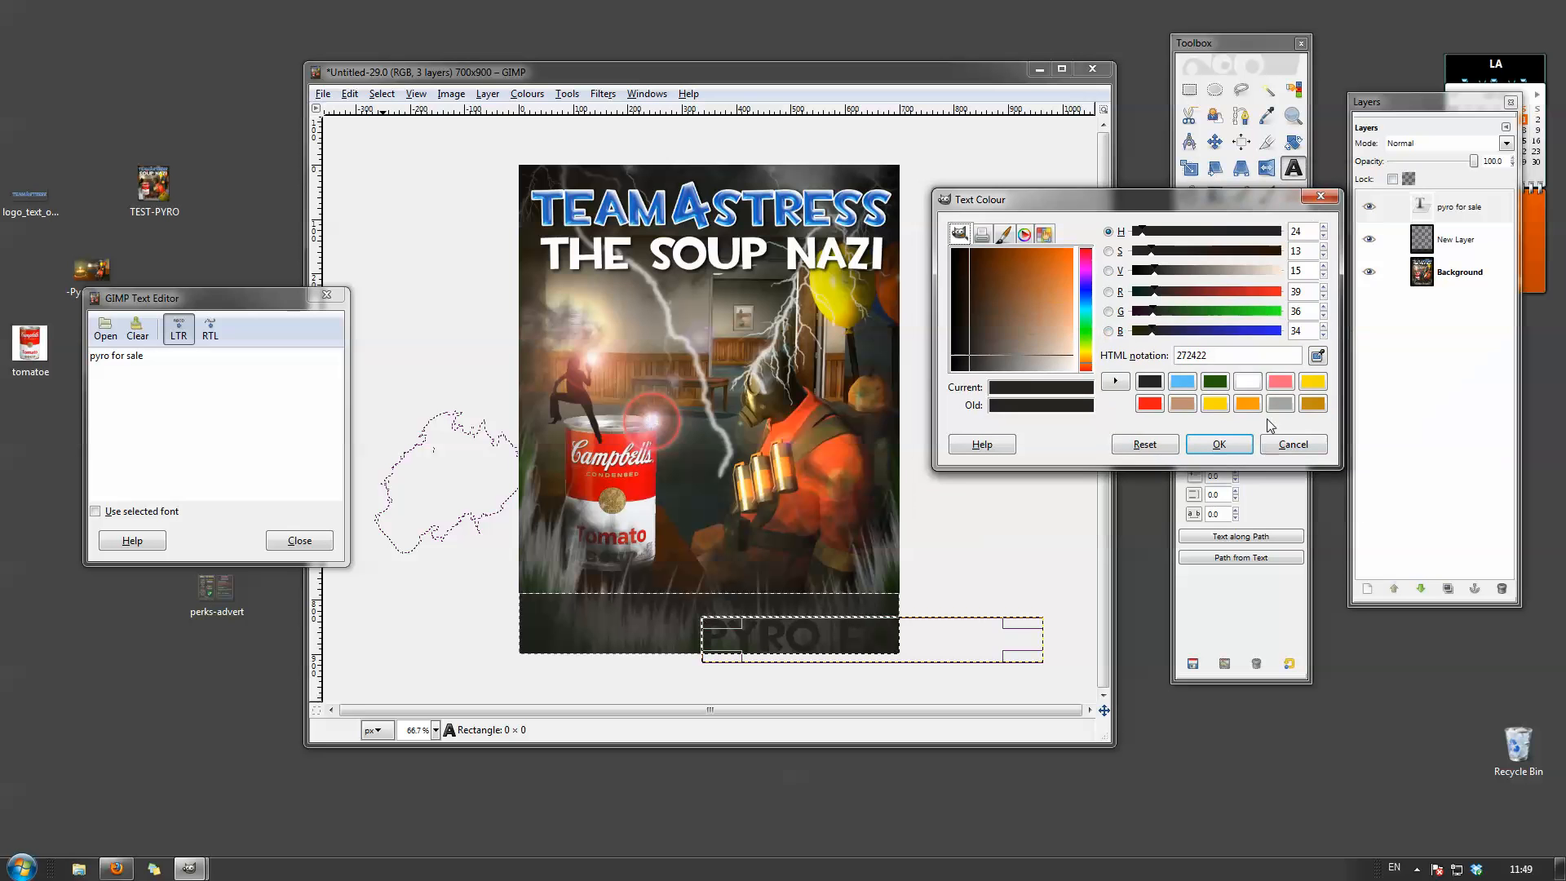
left_click(1215, 403)
left_click(1248, 403)
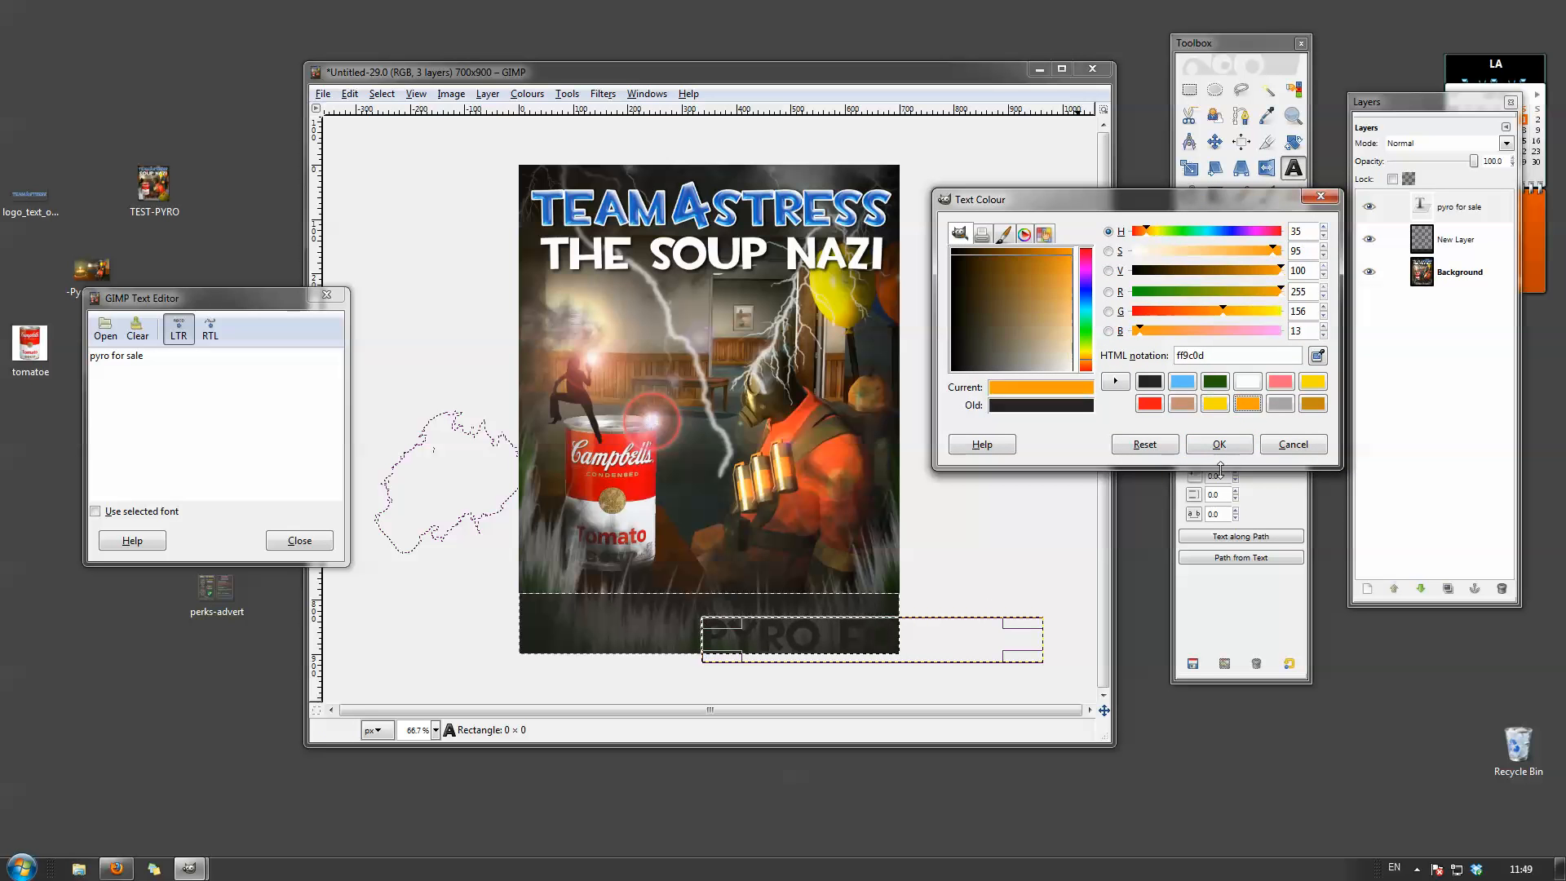
left_click(1219, 444)
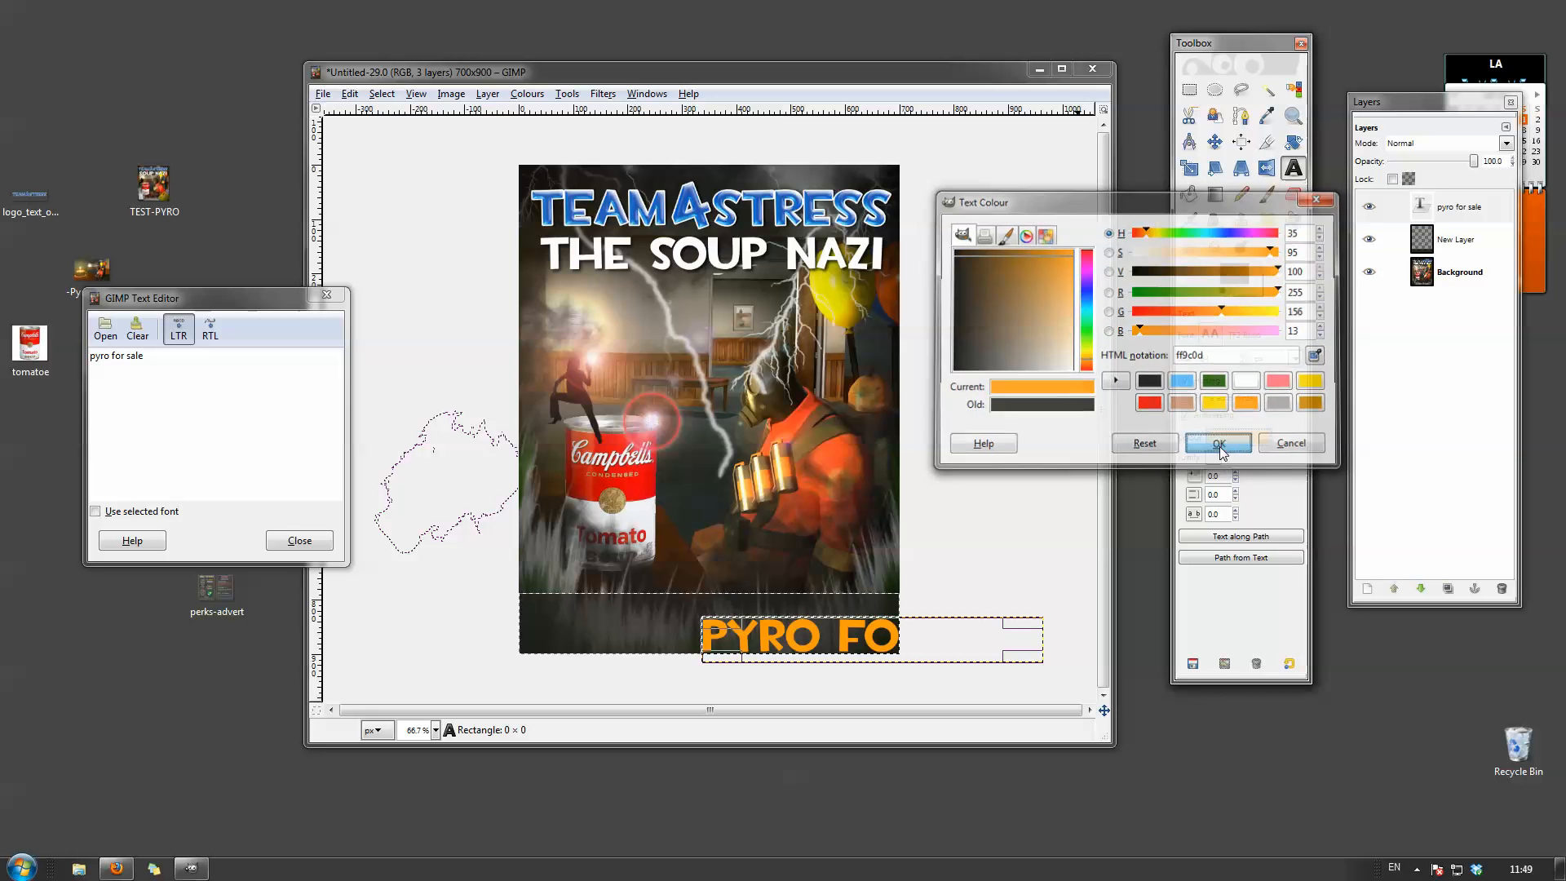
left_click(1214, 141)
left_click_drag(808, 644, 662, 638)
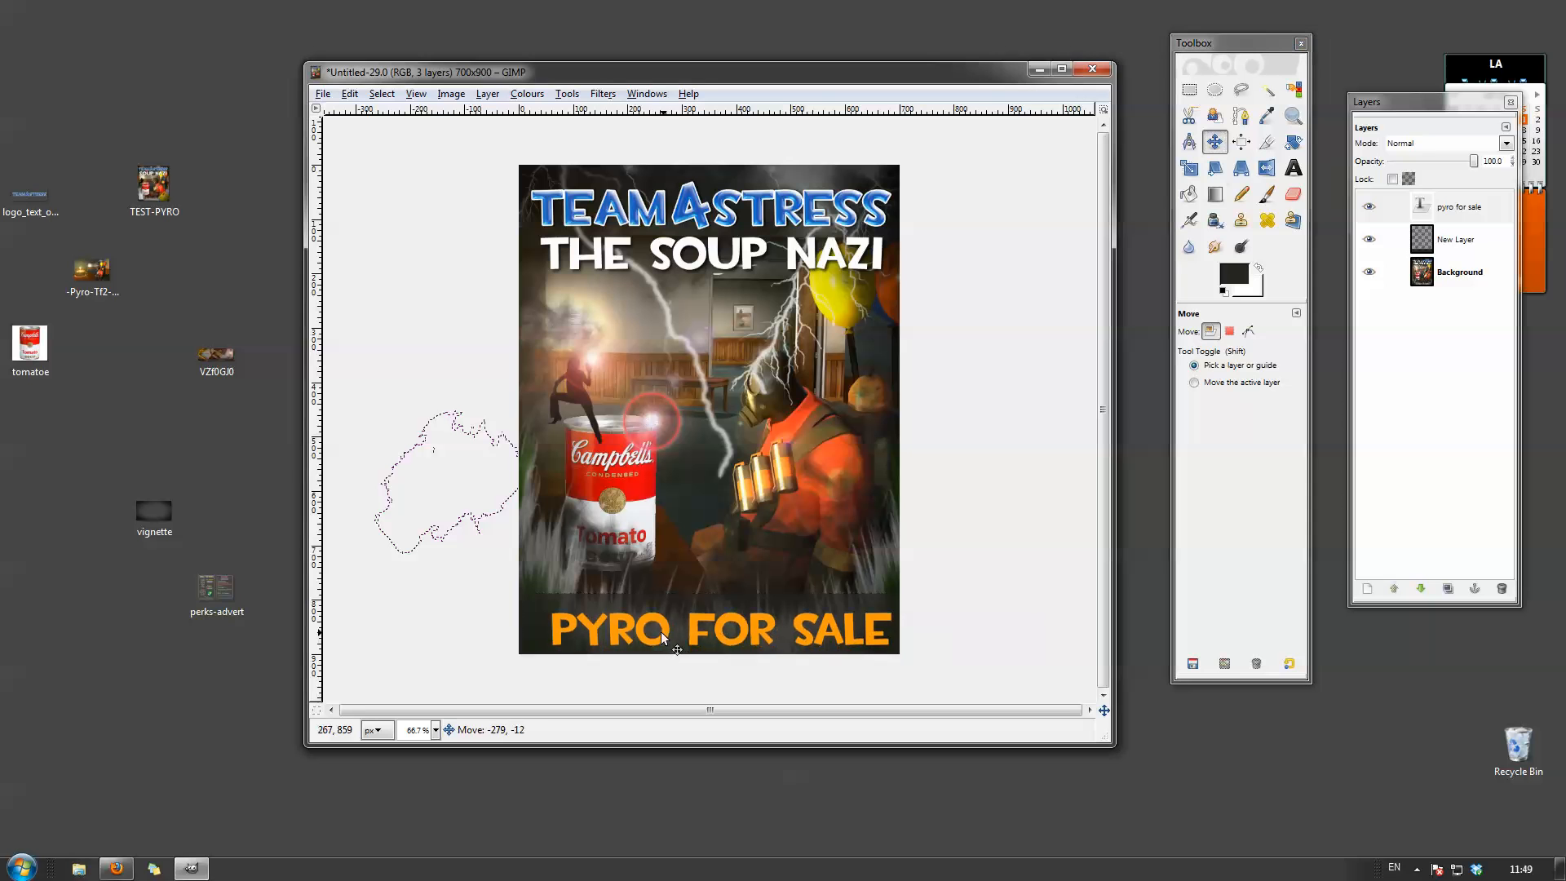
Make the Background layer active and clear the strip selection.
left_click(1455, 239)
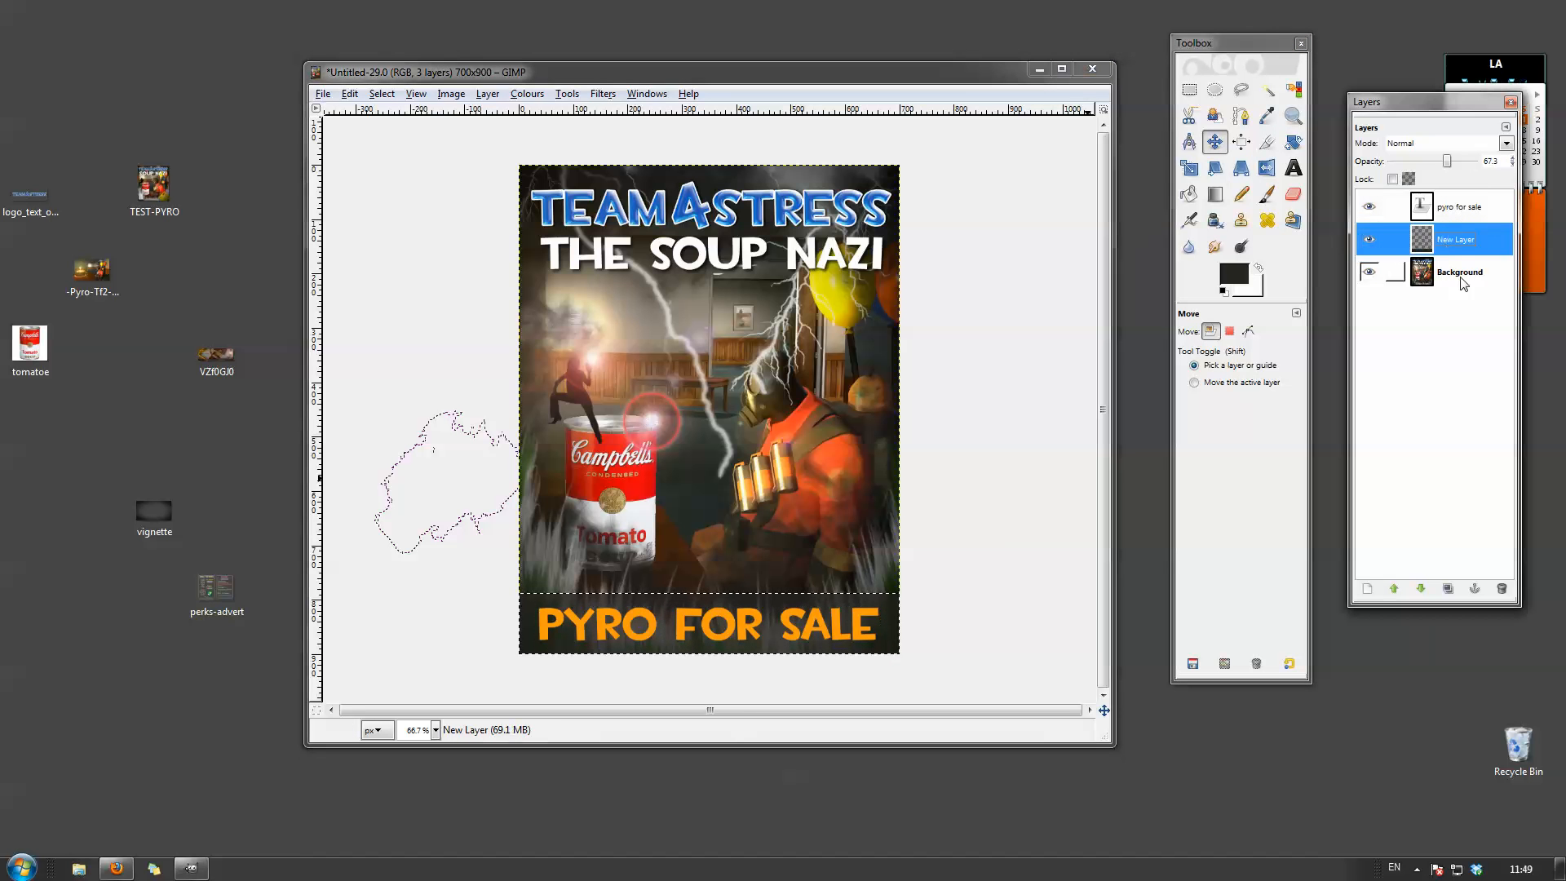
mouse_move(1457, 166)
left_mouse_down()
mouse_move(1472, 166)
mouse_move(1445, 166)
left_mouse_up()
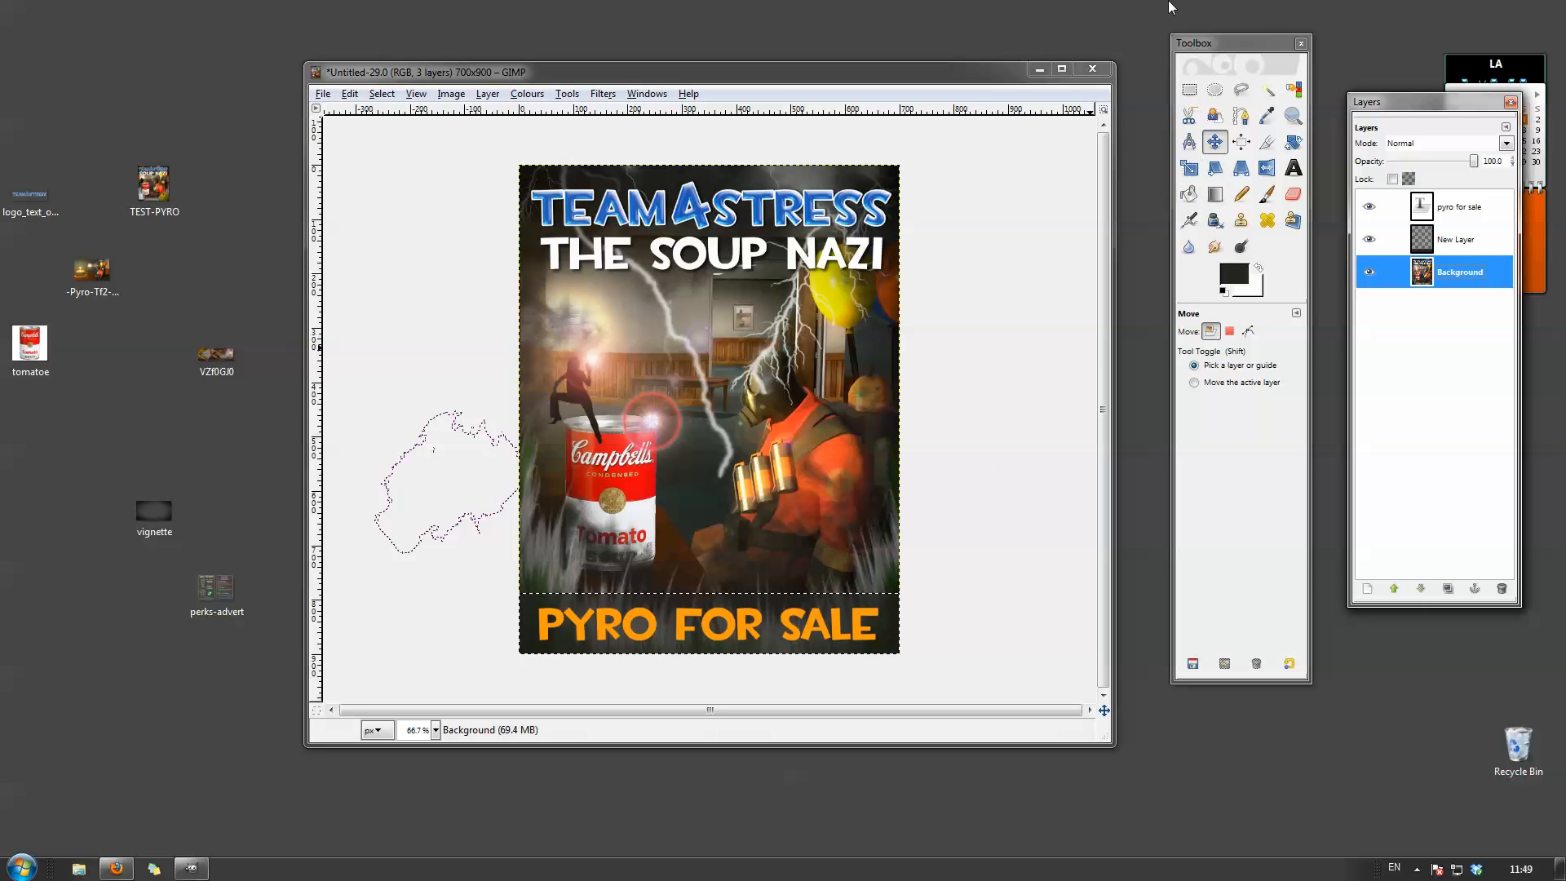
left_click(1189, 89)
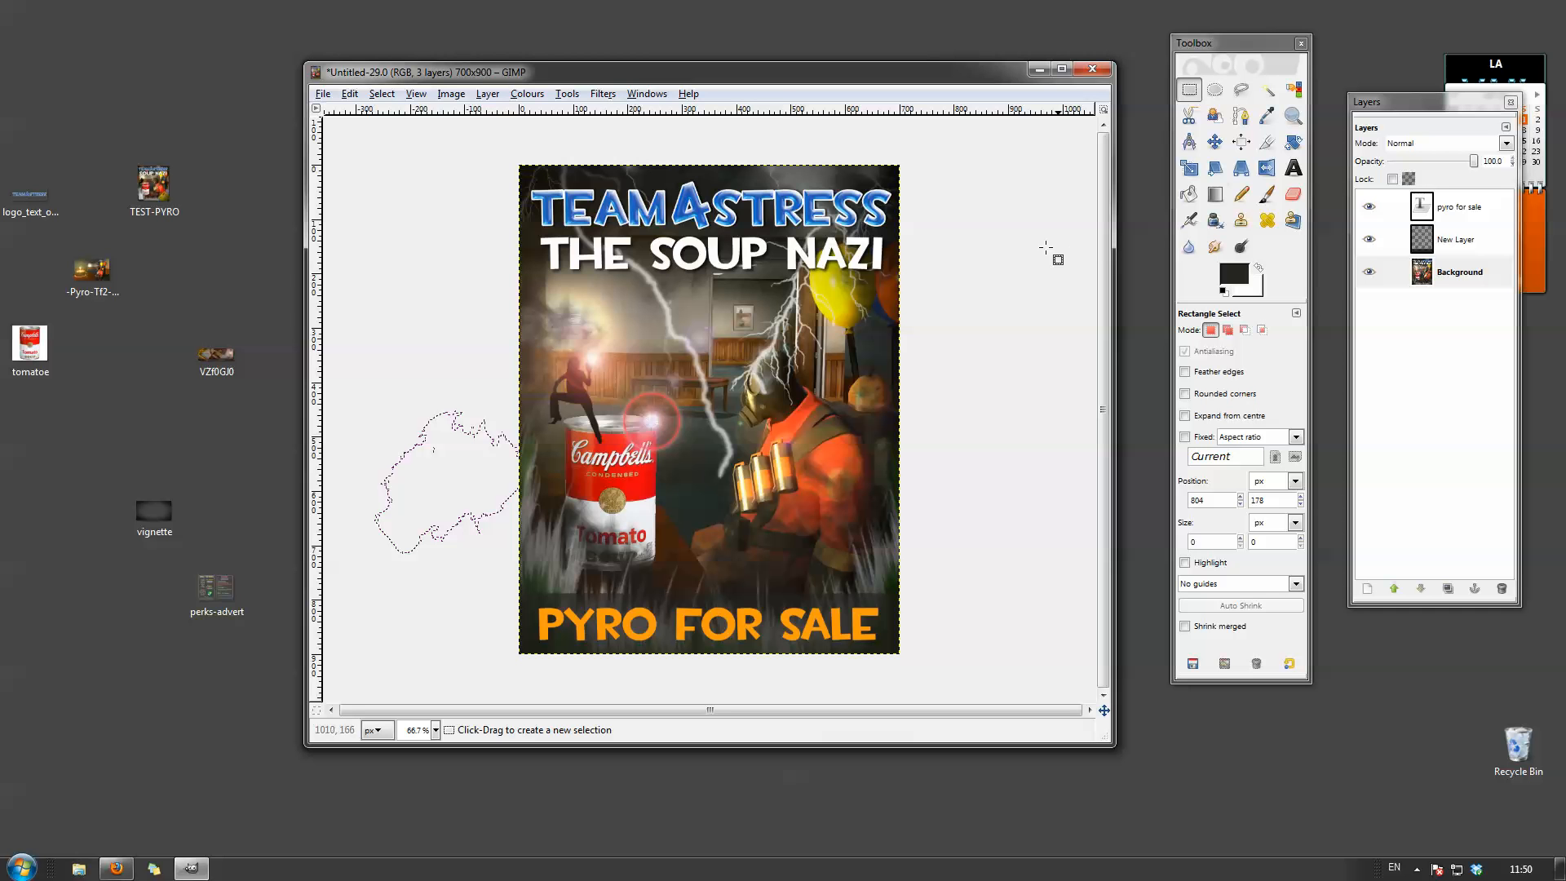
Save the poster to the Desktop as test-pyro.png, replacing the existing file and merging the visible layers for the PNG export.
left_click(324, 93)
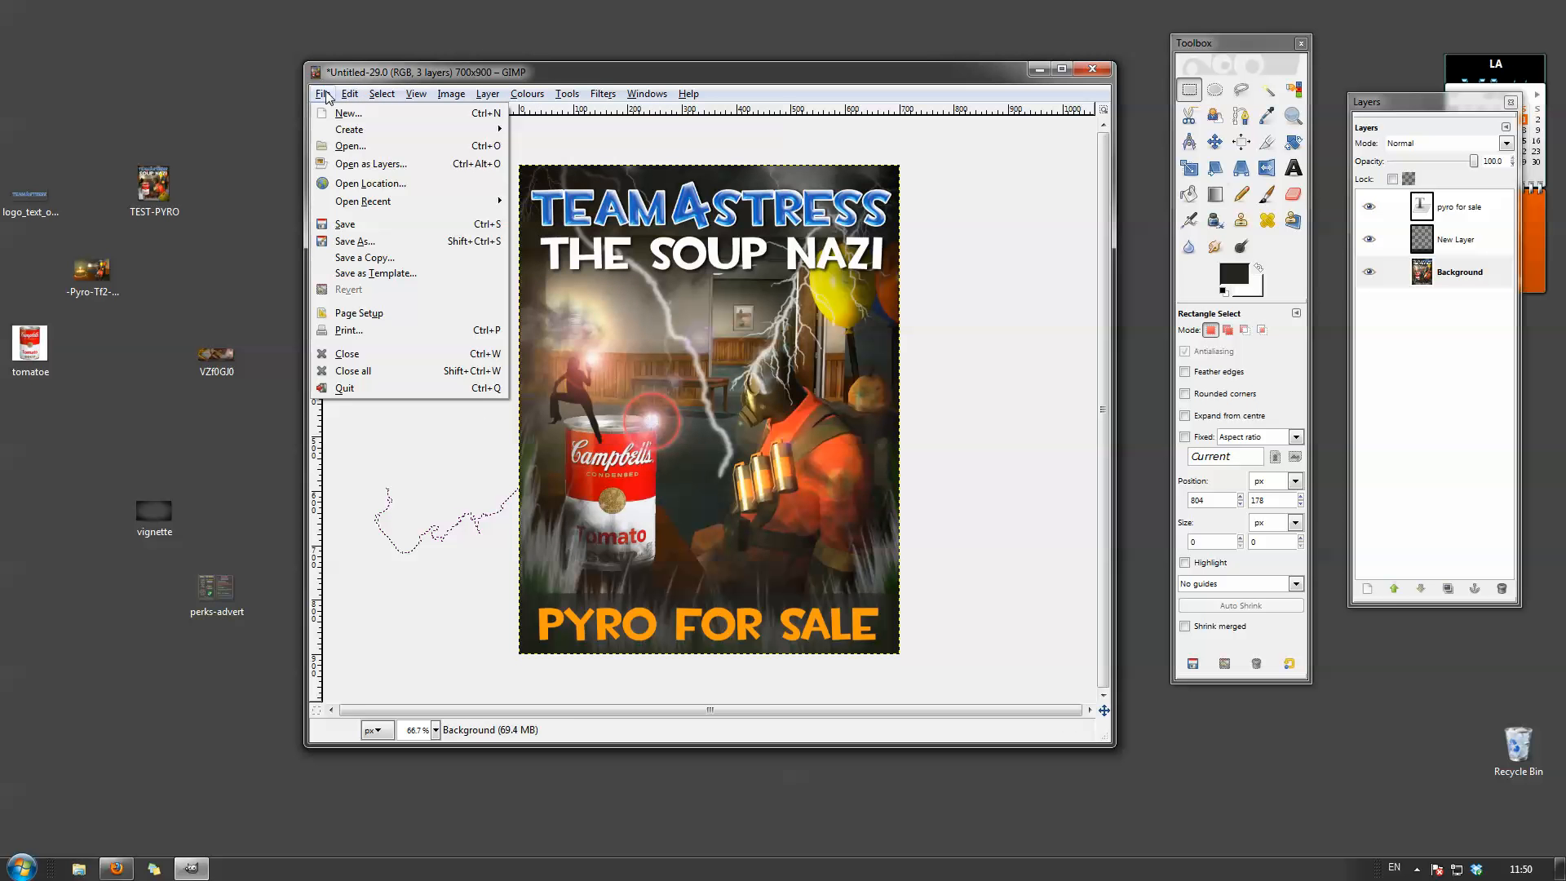
left_click(375, 243)
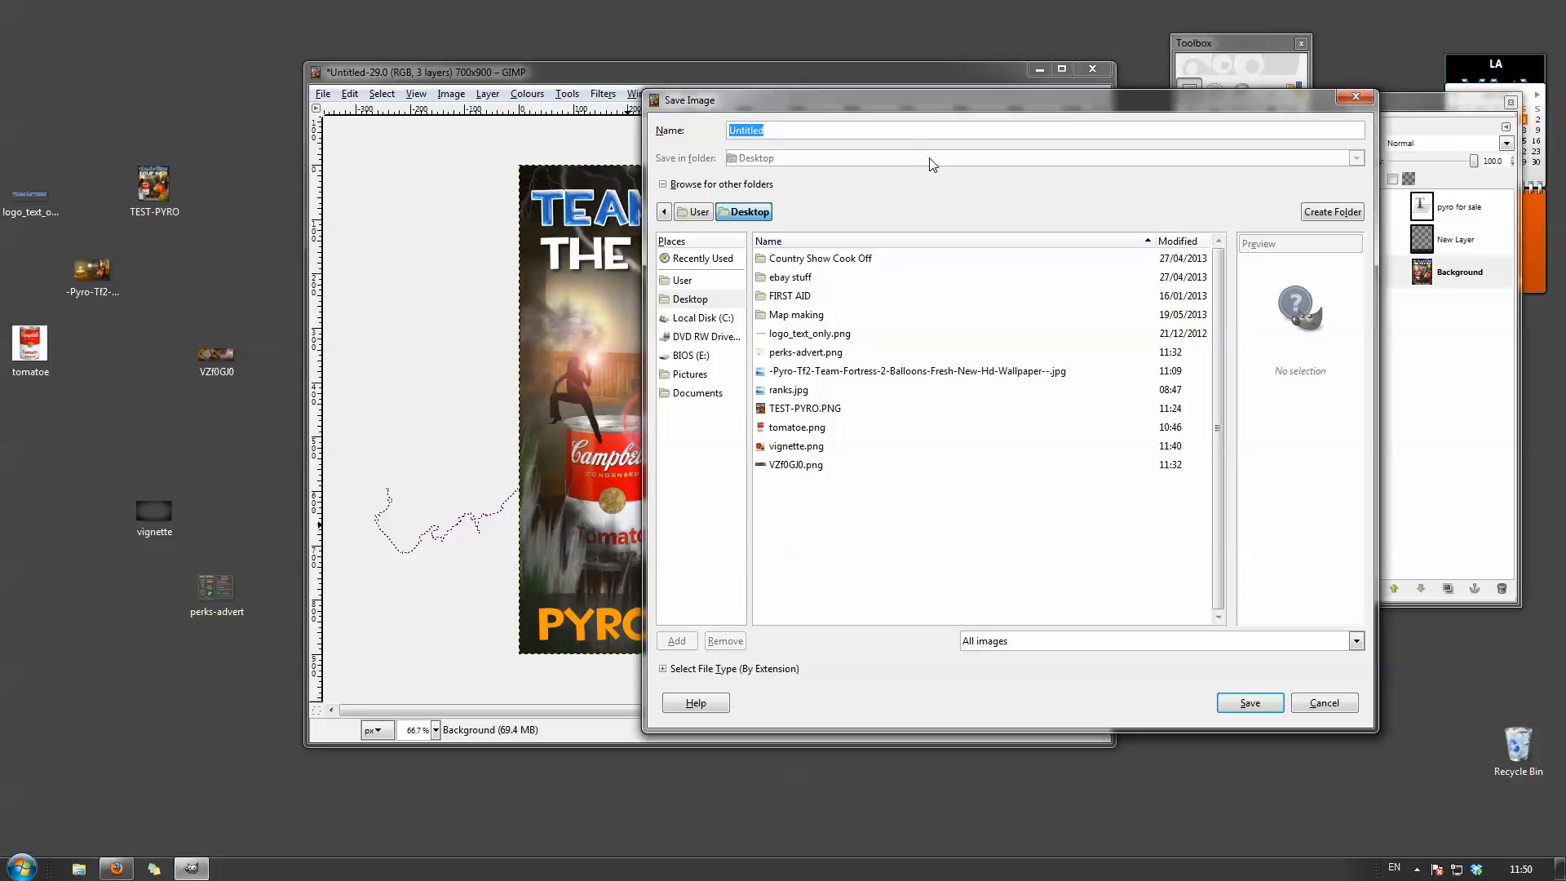
type("tes")
type("t-po")
type("o")
type(".png")
left_click(1250, 704)
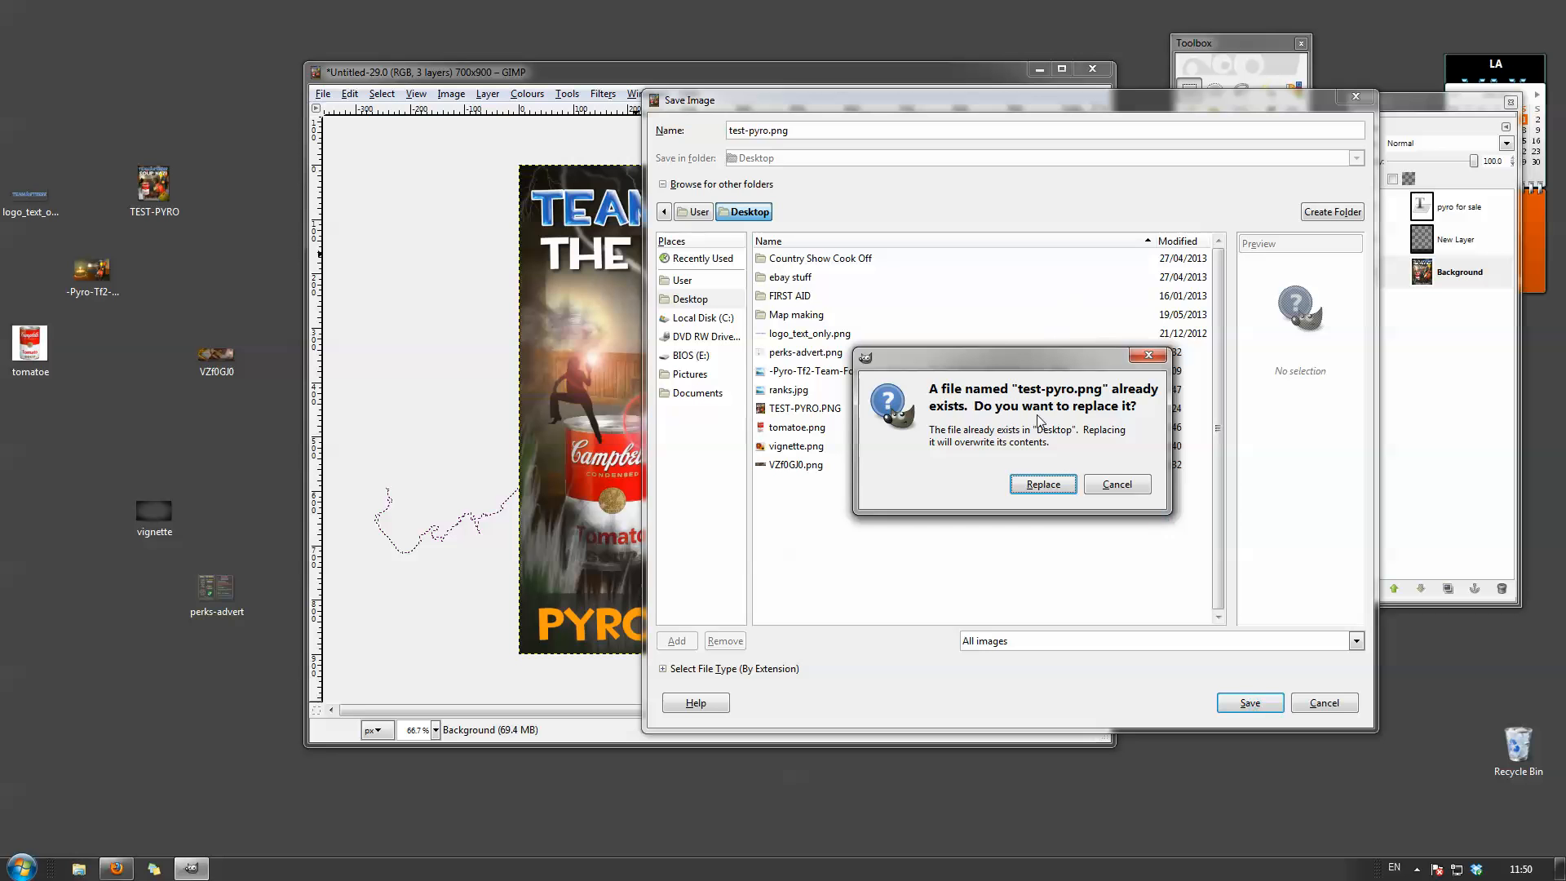
left_click(1049, 488)
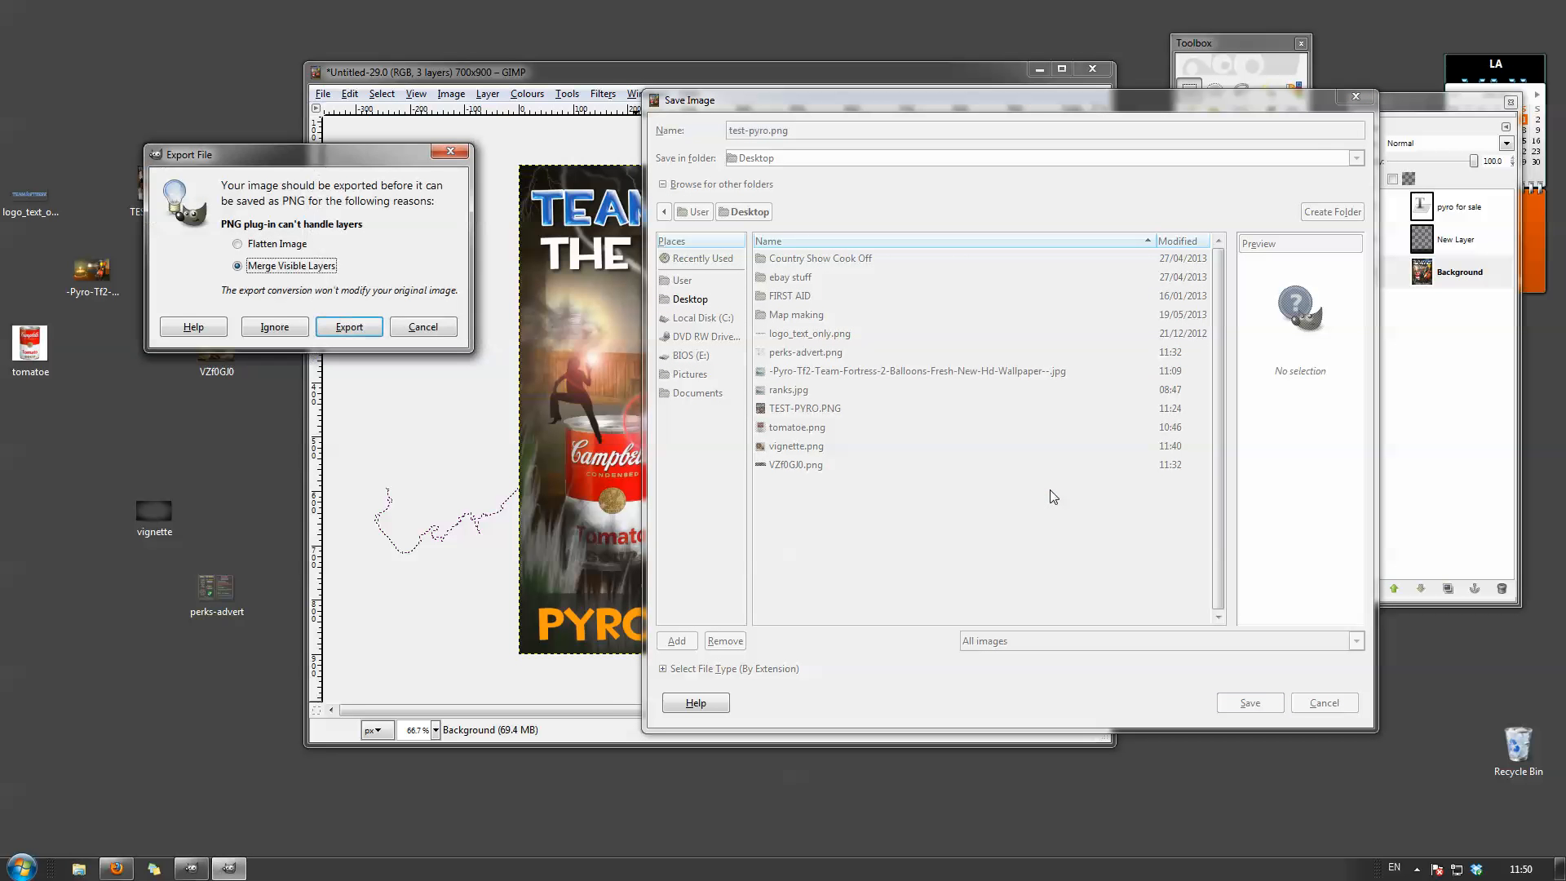
left_click(351, 328)
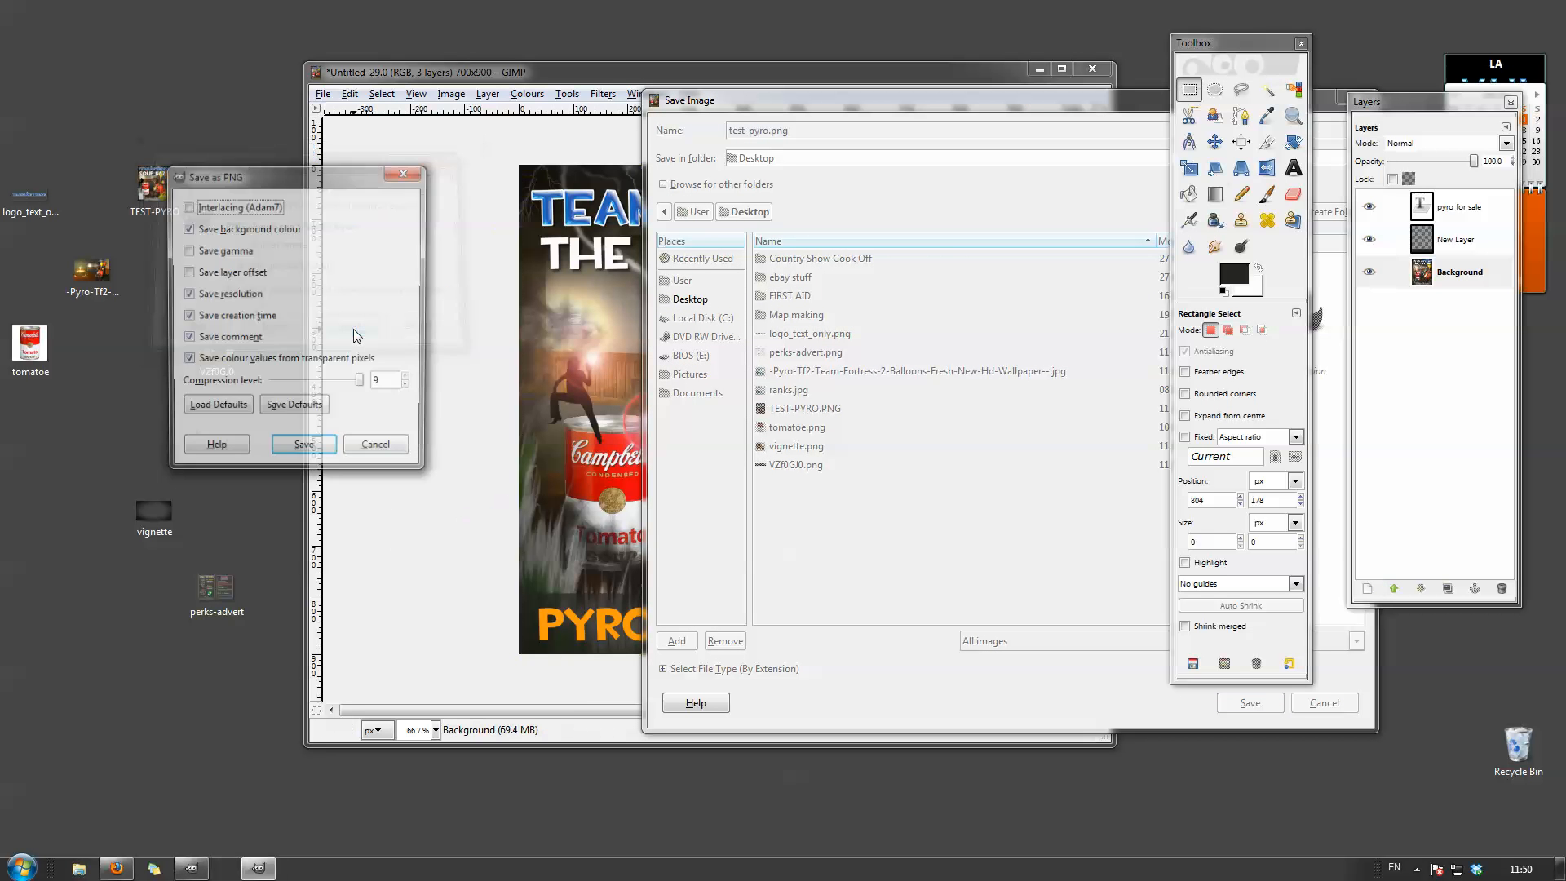
left_click(303, 449)
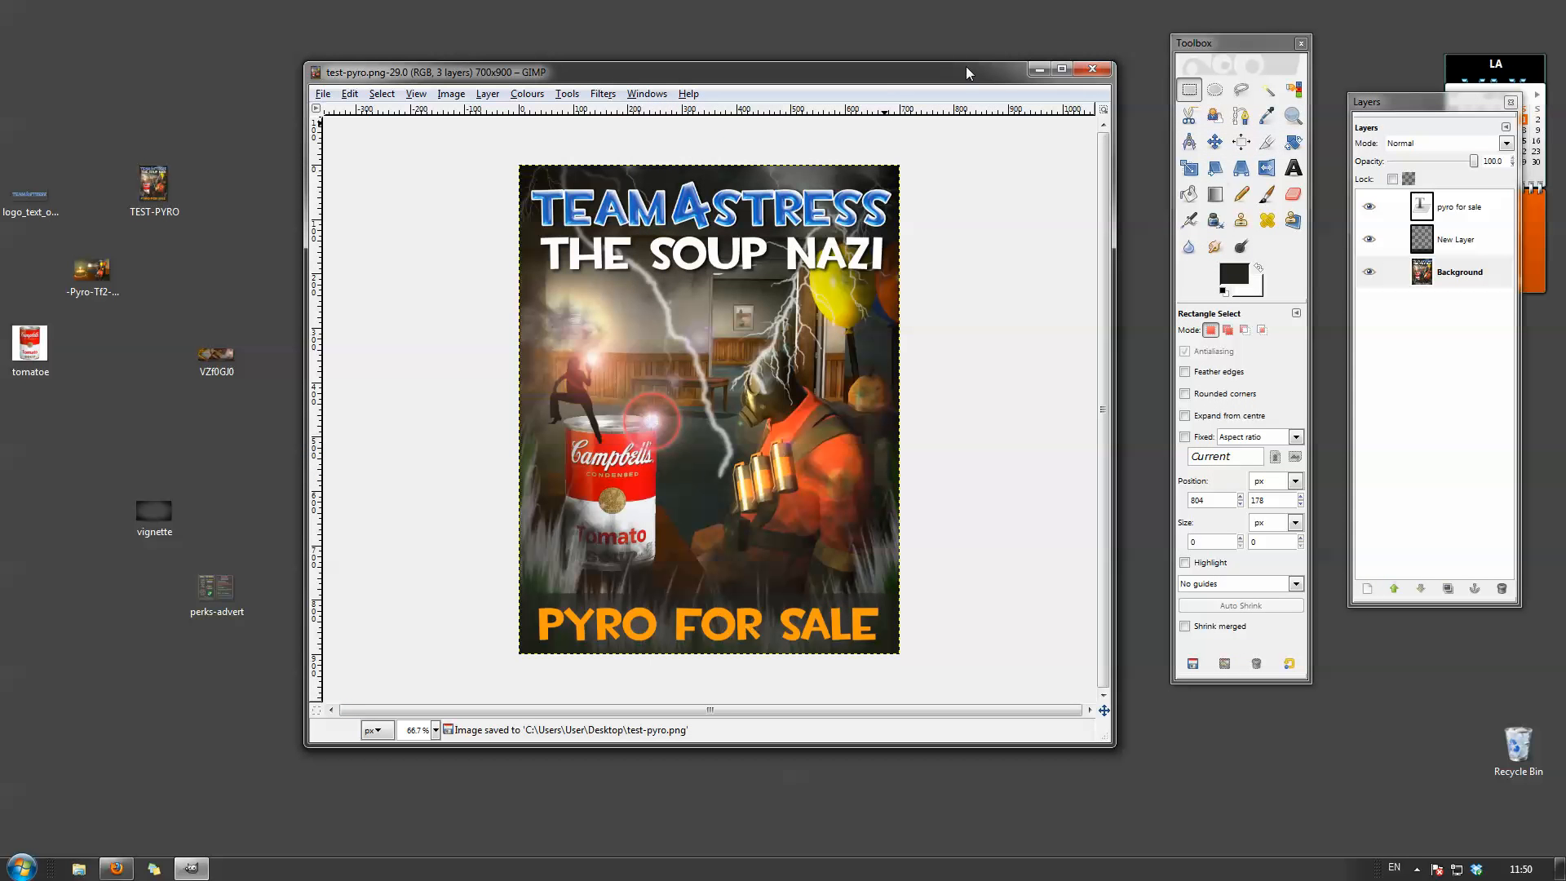
Close the layered poster and open the saved TEST-PYRO image from the desktop.
left_click(1093, 75)
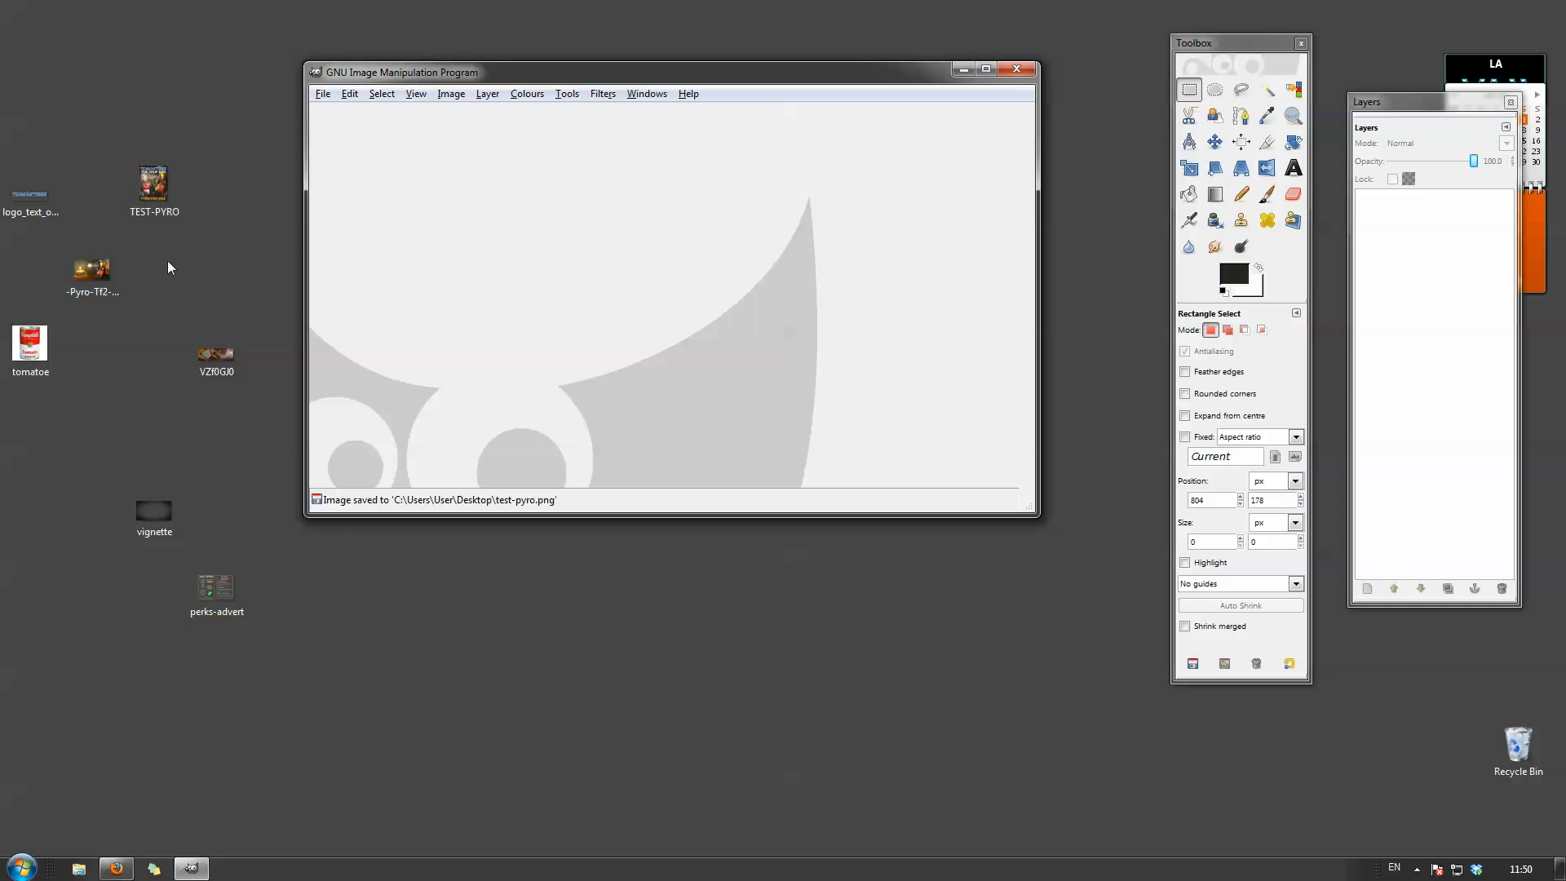
left_click(164, 217)
left_click_drag(163, 217, 734, 292)
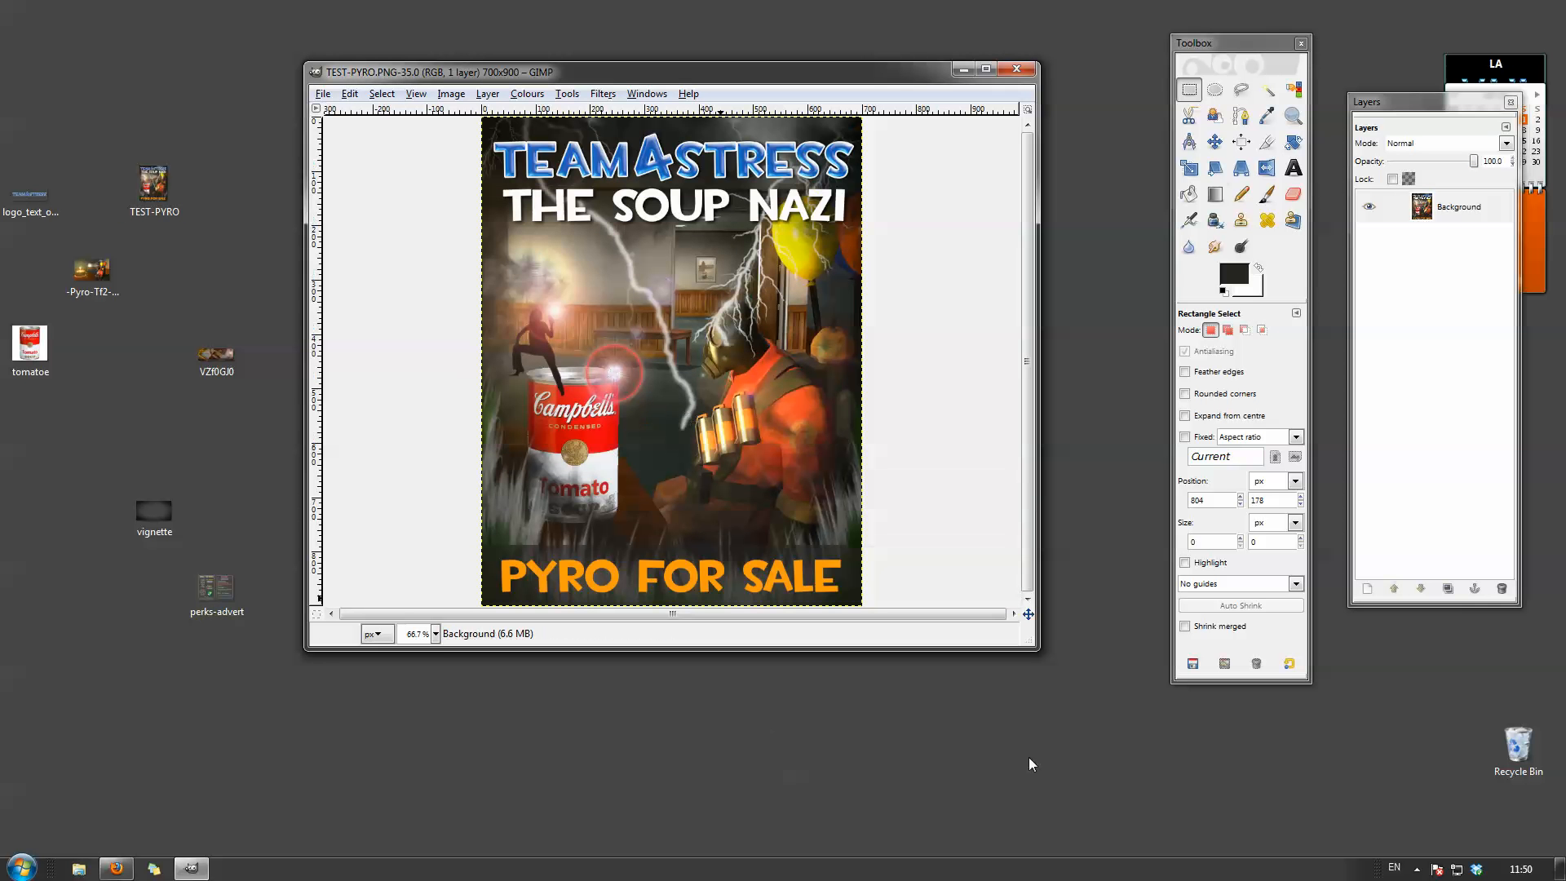